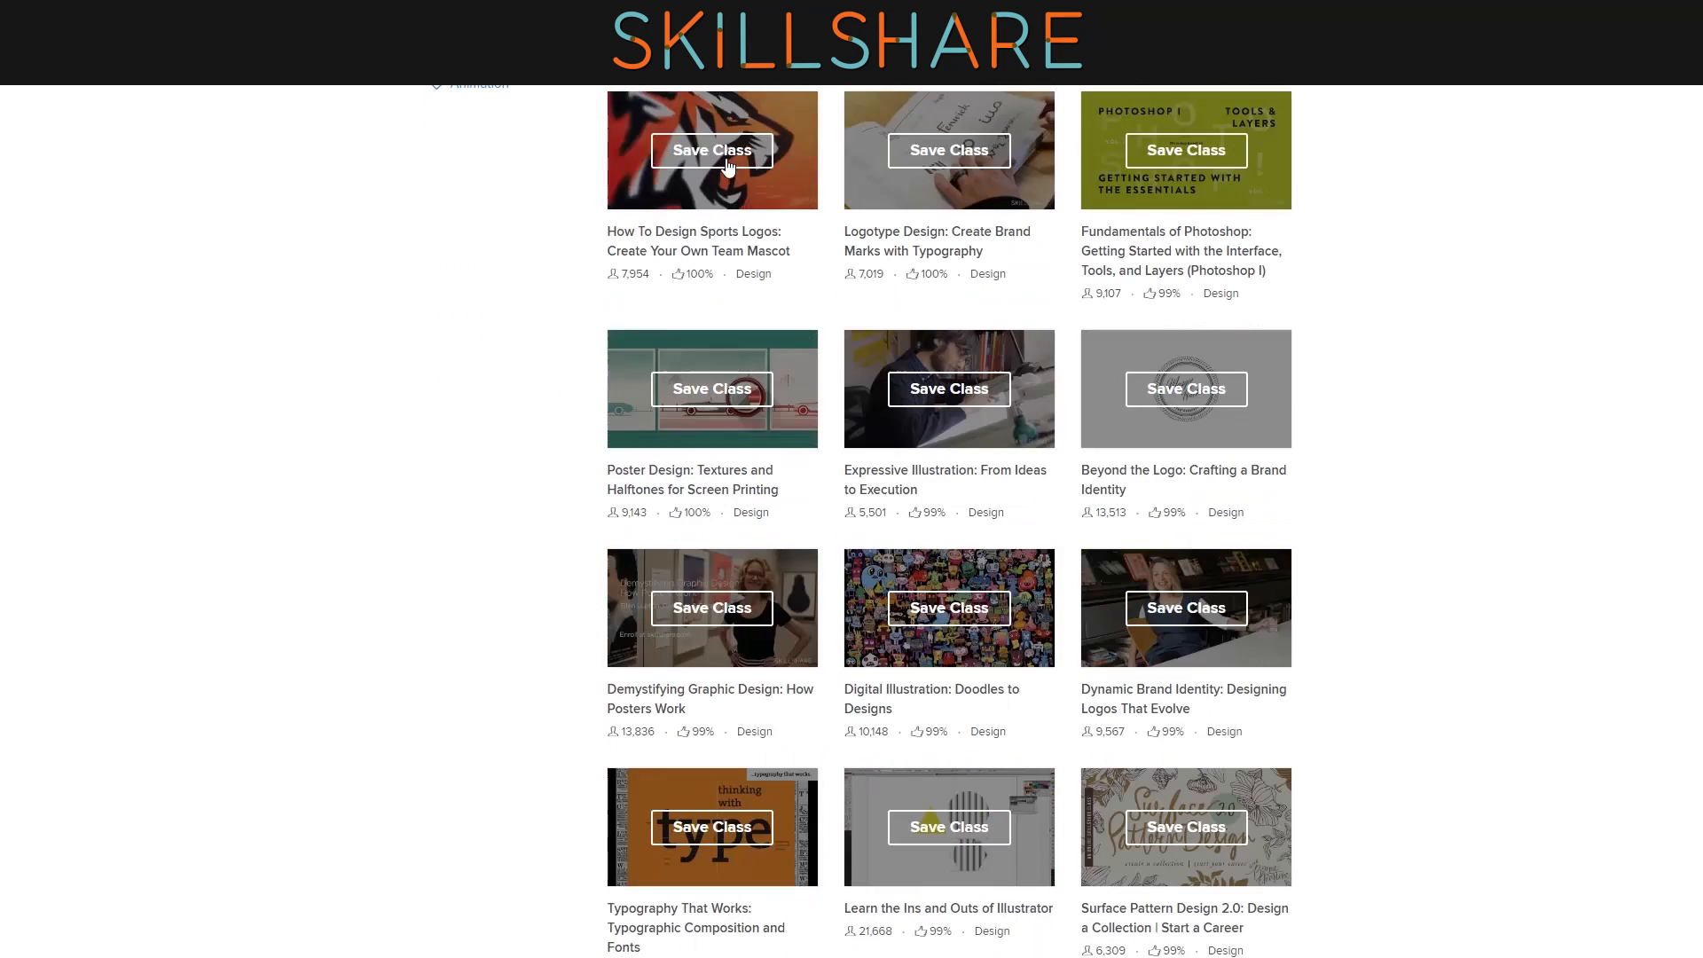
pyautogui.click(942, 168)
pyautogui.scroll(10, 1045, 273)
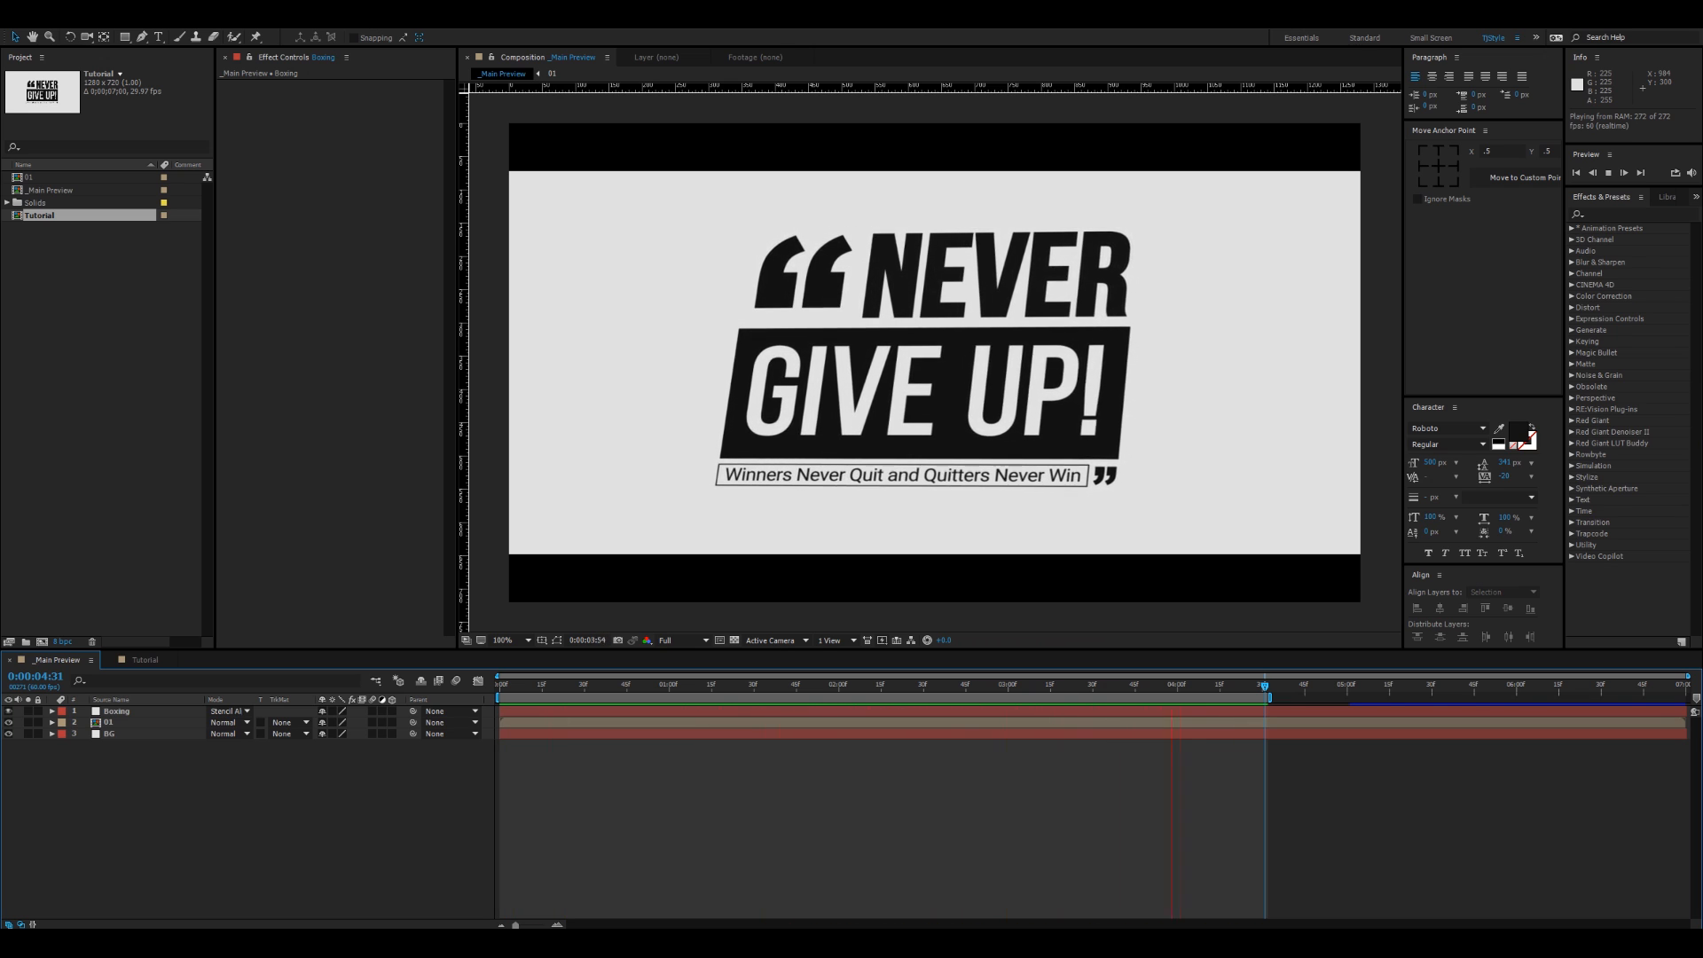
# Step: Stop the playback of the _Main Preview composition and switch to the Tutorial composition
pyautogui.press('space')
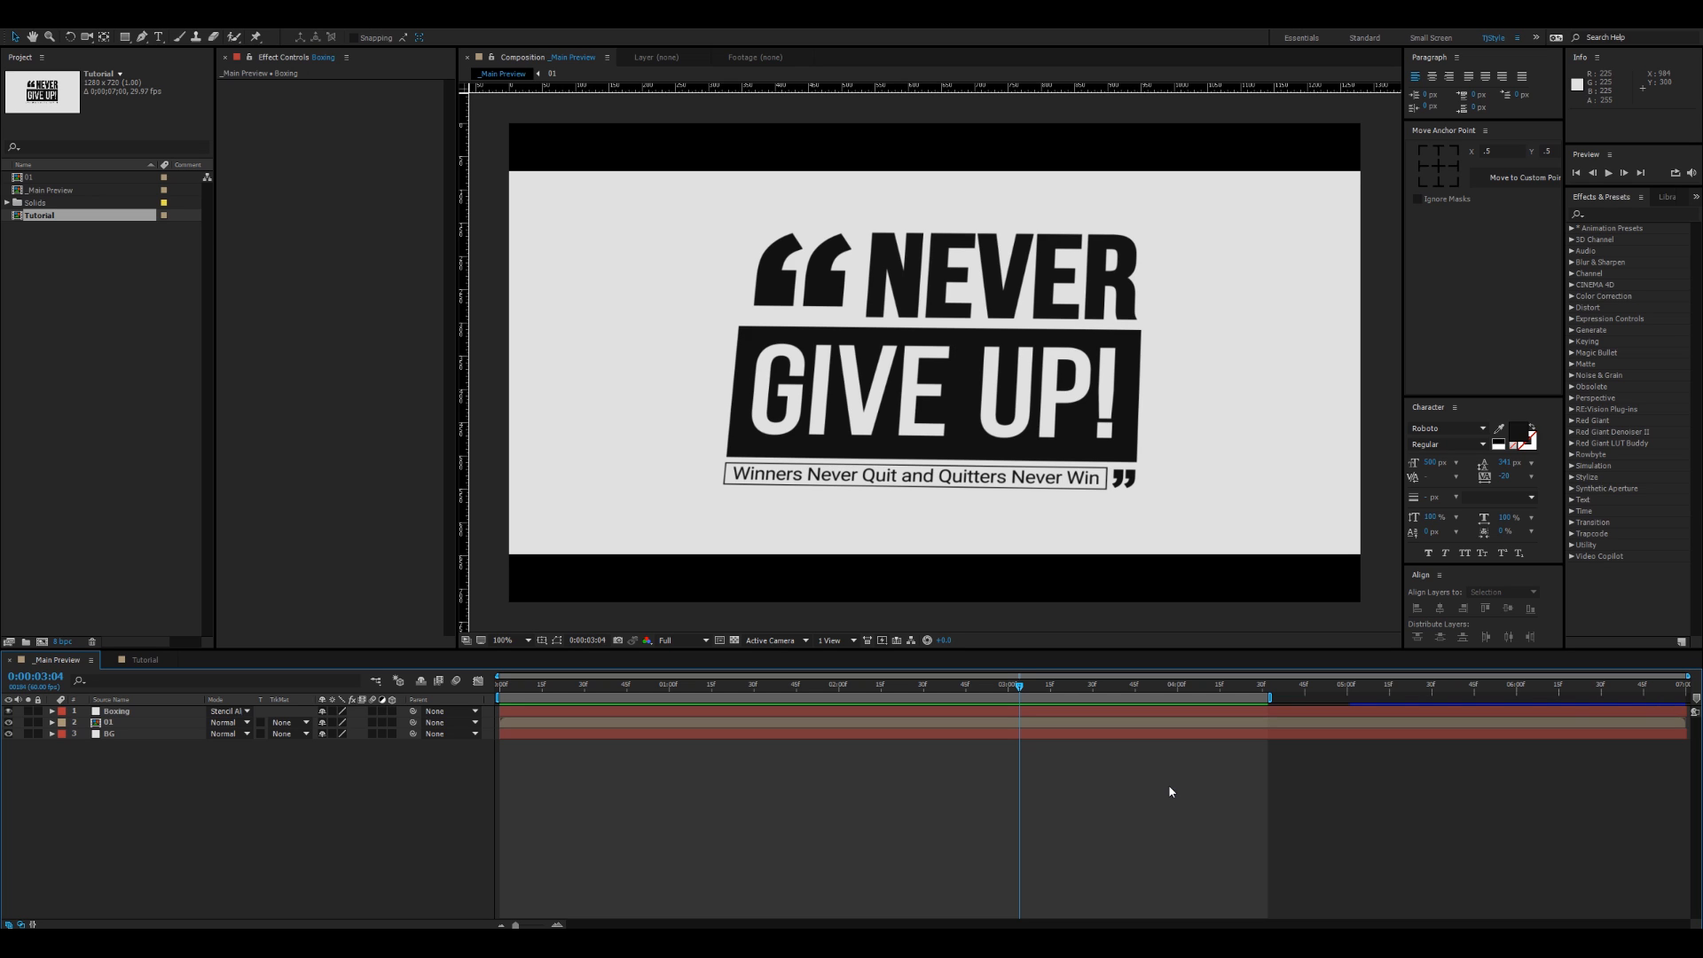
pyautogui.click(122, 665)
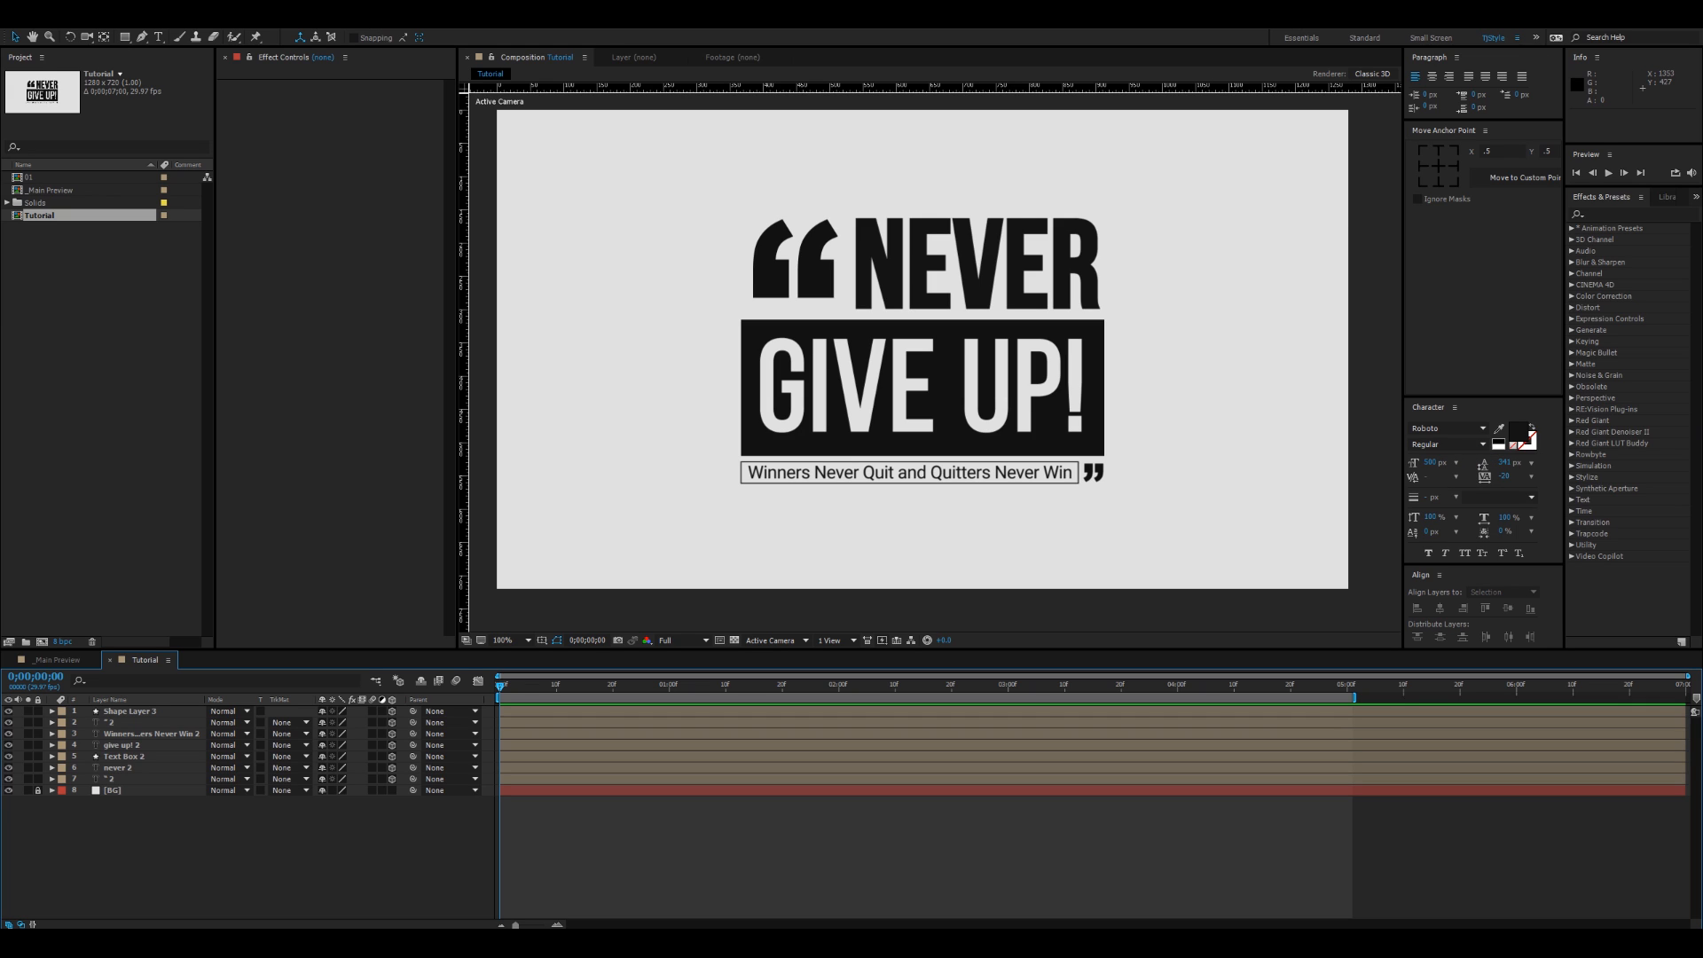
pyautogui.click(1389, 427)
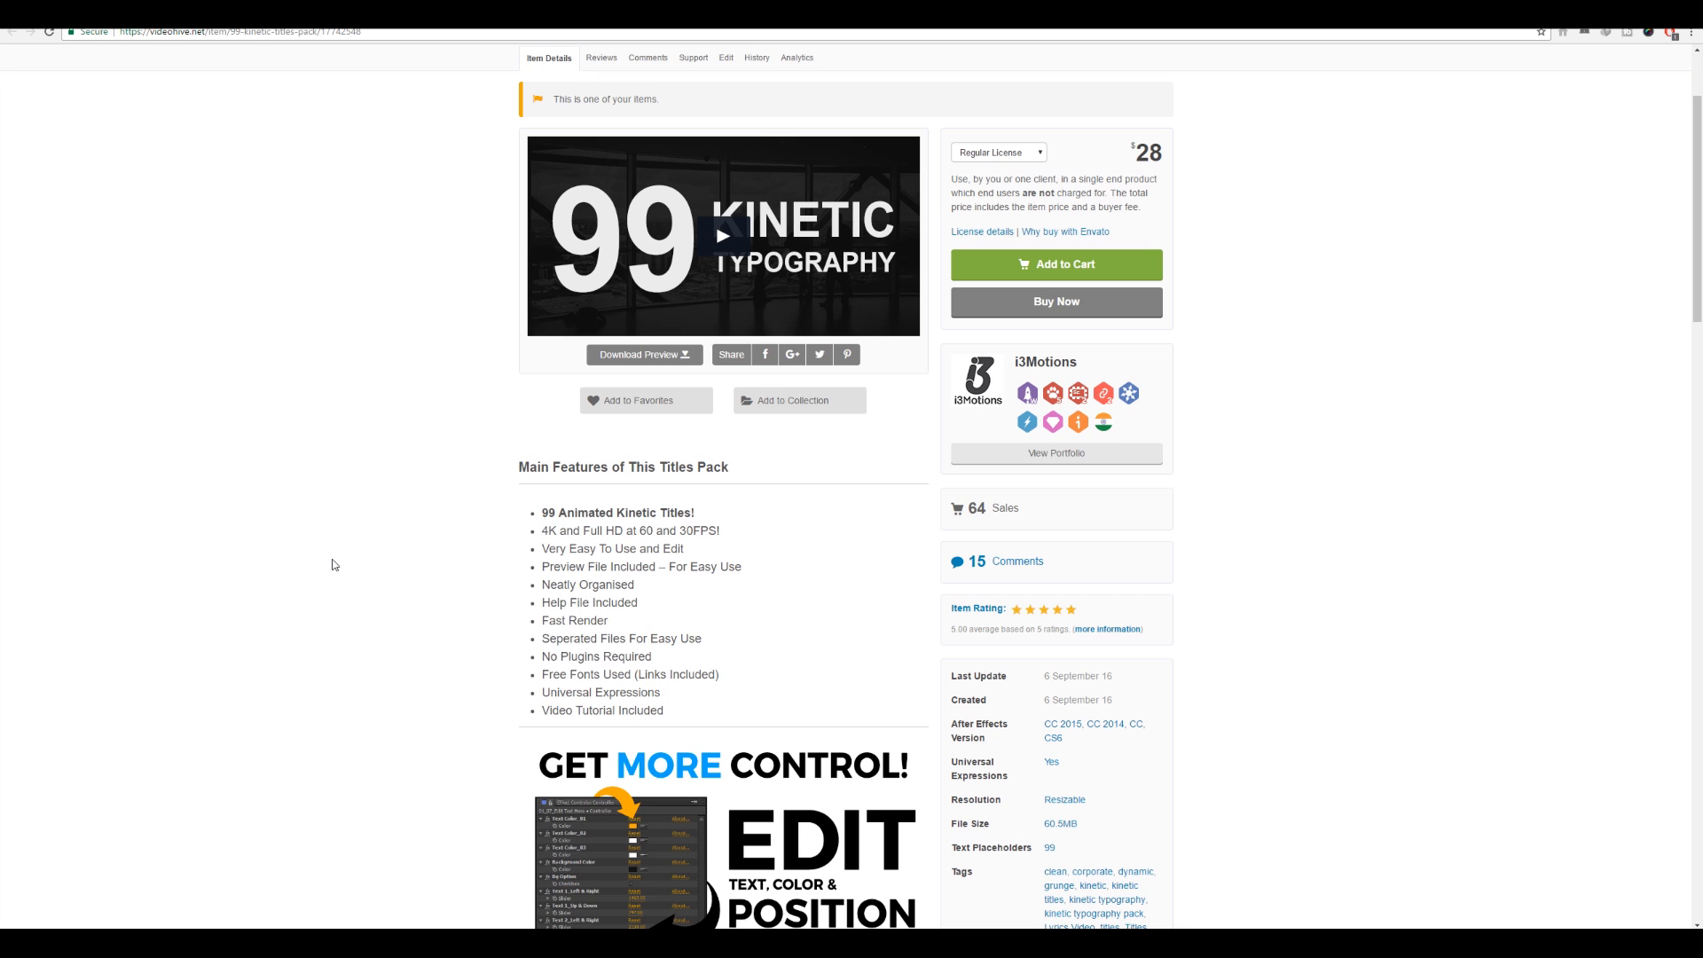
# Step: Look through the 99 kinetic titles pack page on VideoHive, including its features, image previews and item details
pyautogui.scroll(-10, 334, 565)
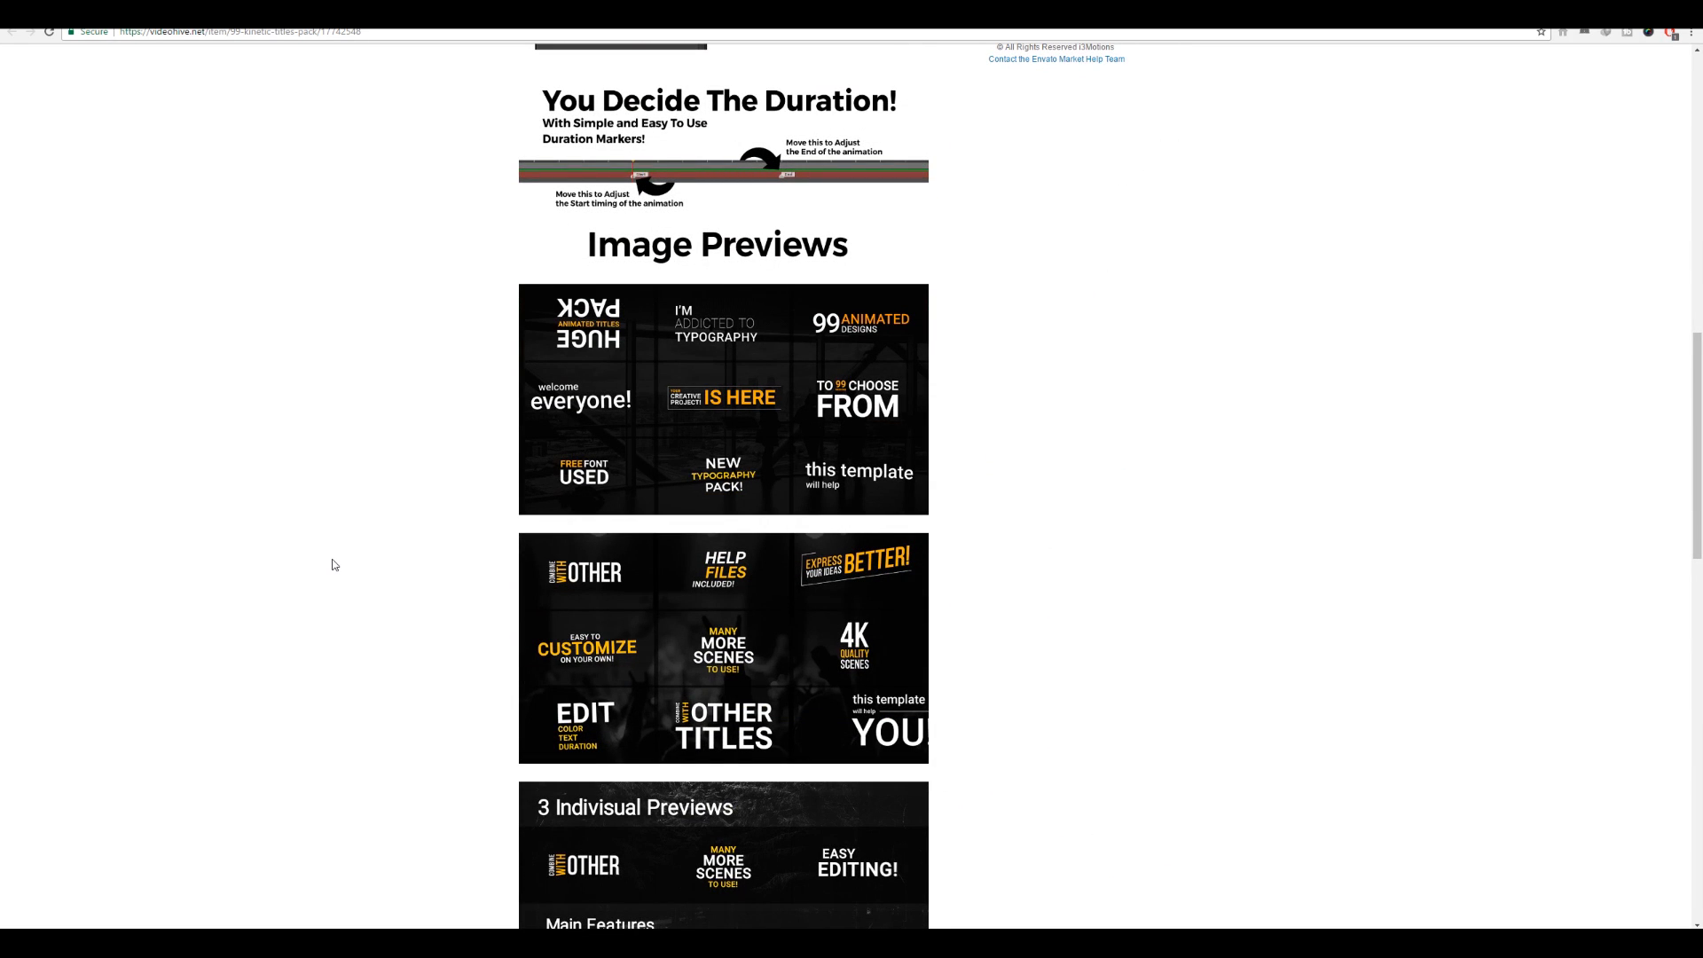
pyautogui.scroll(-4, 334, 565)
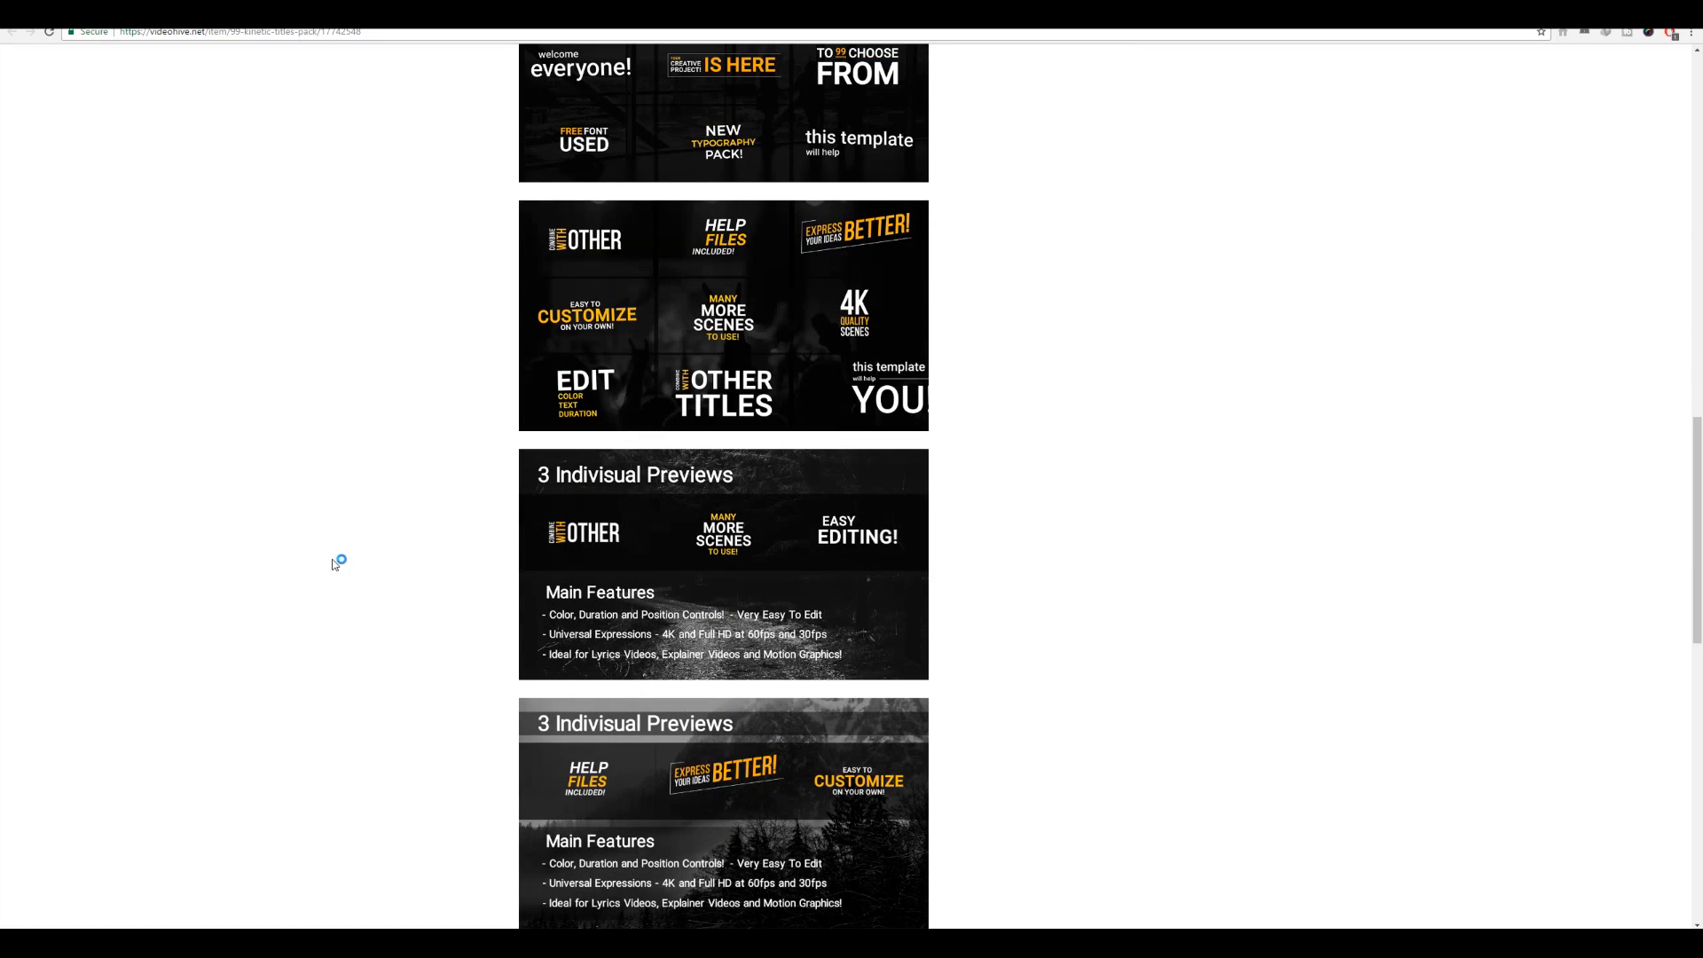
pyautogui.scroll(3, 335, 566)
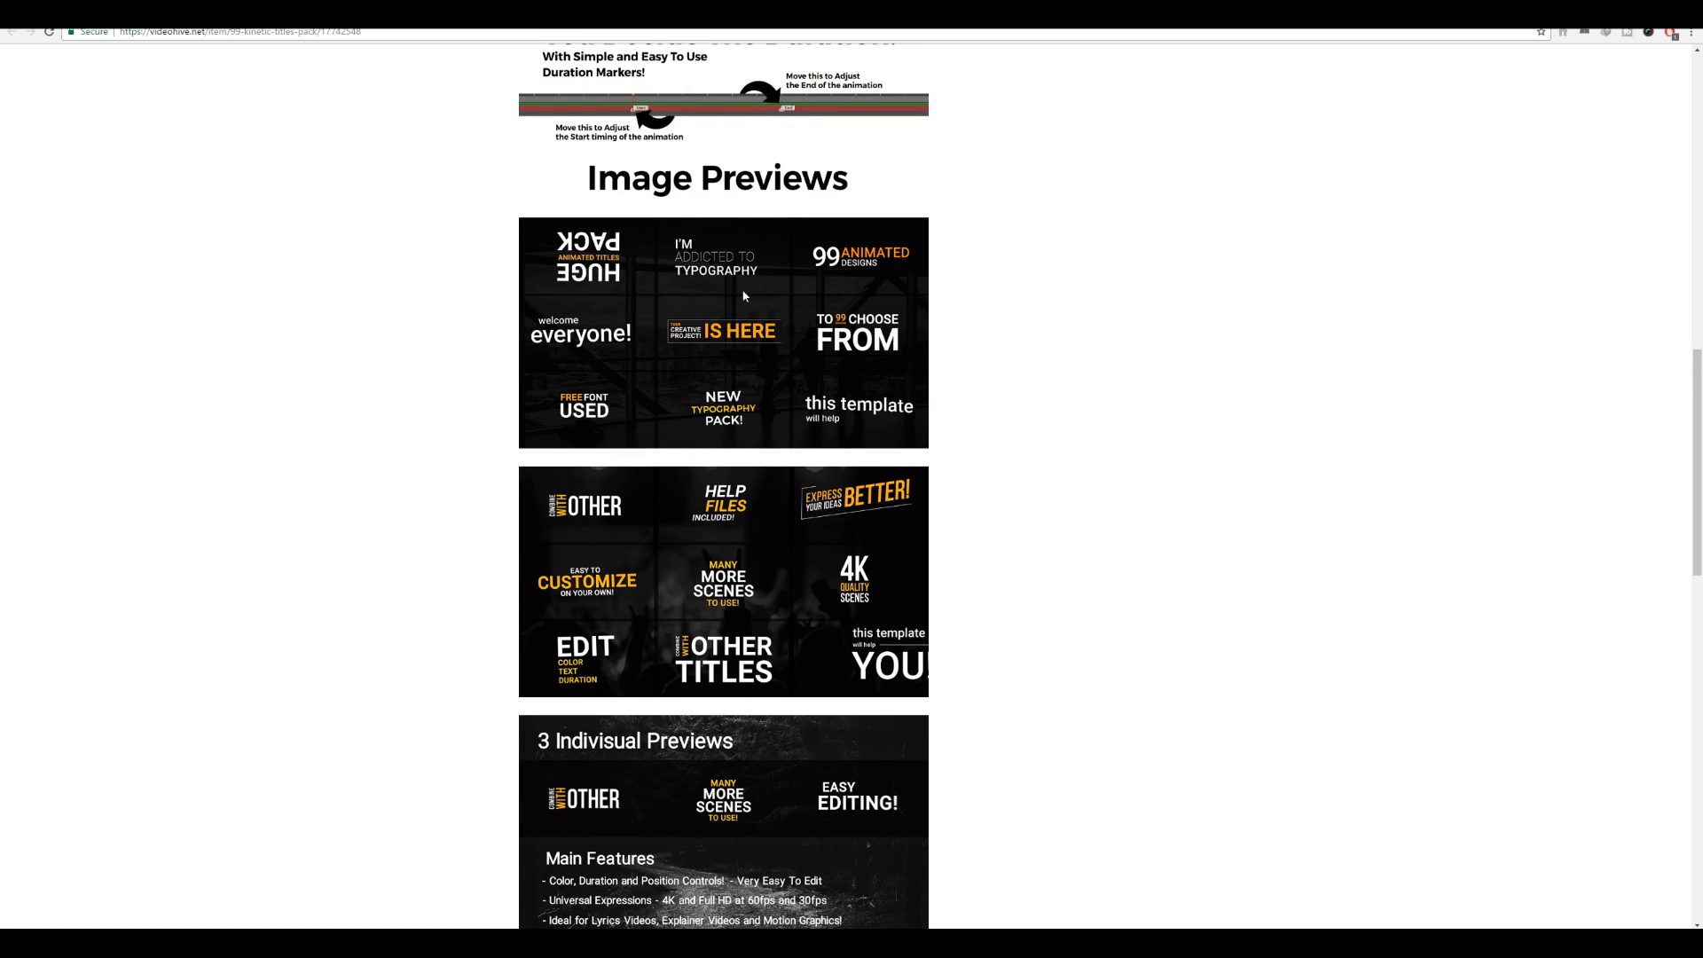
pyautogui.scroll(-3, 1156, 504)
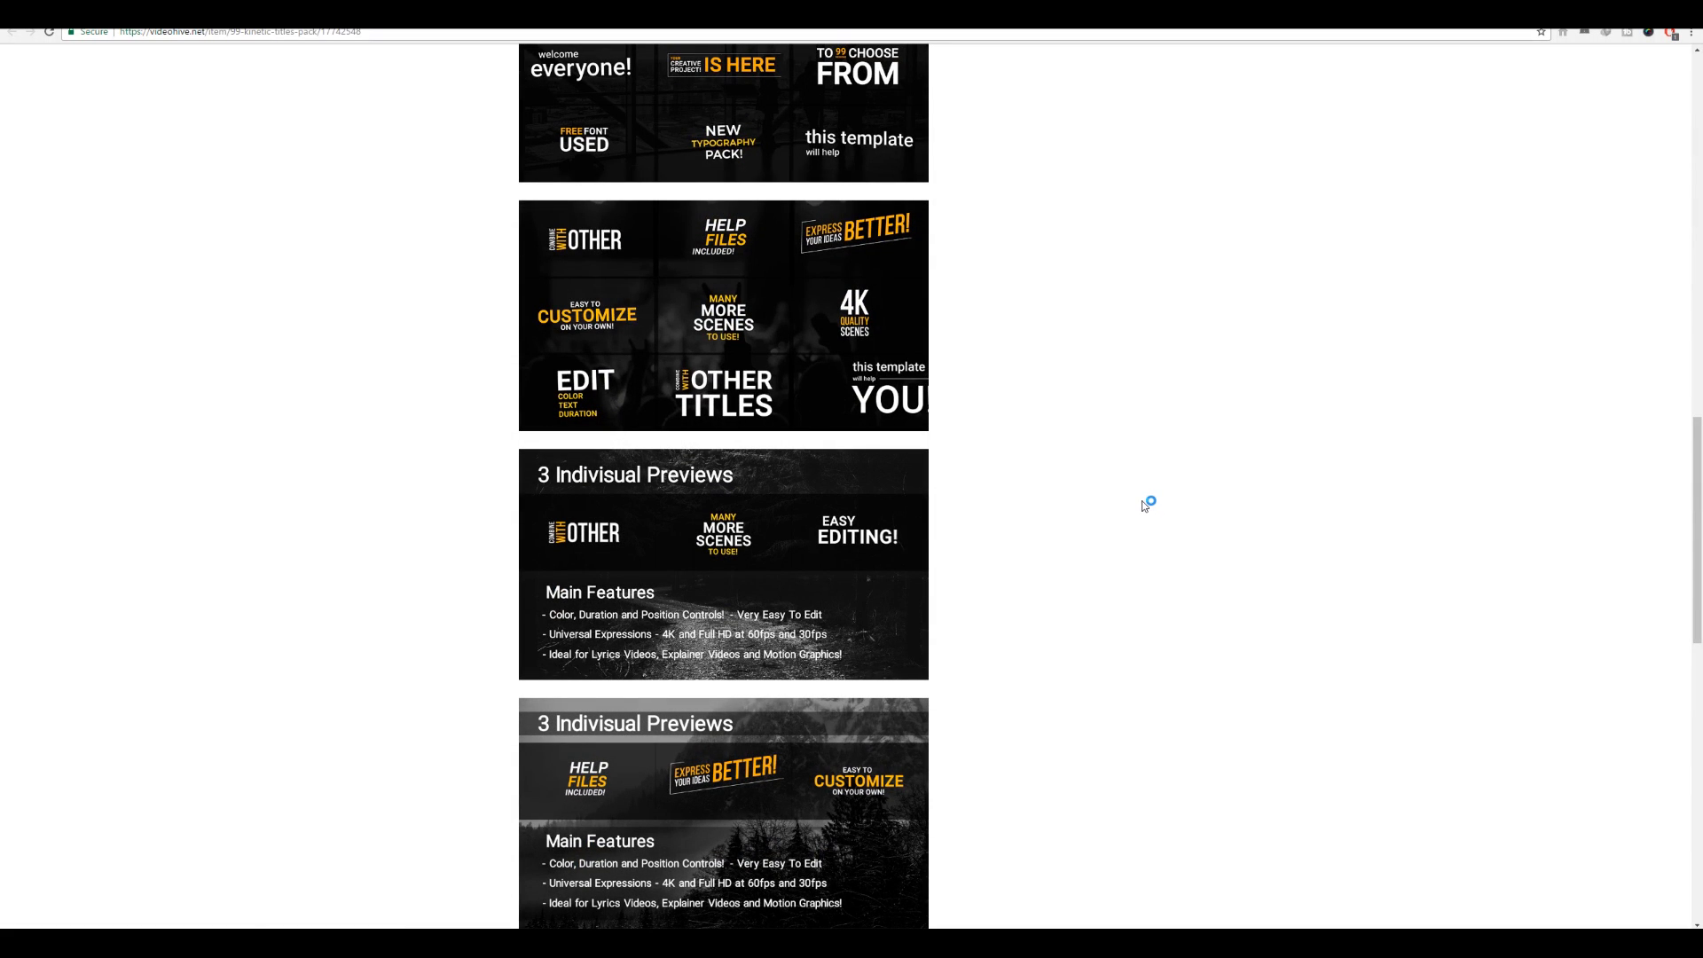
pyautogui.scroll(2, 1142, 501)
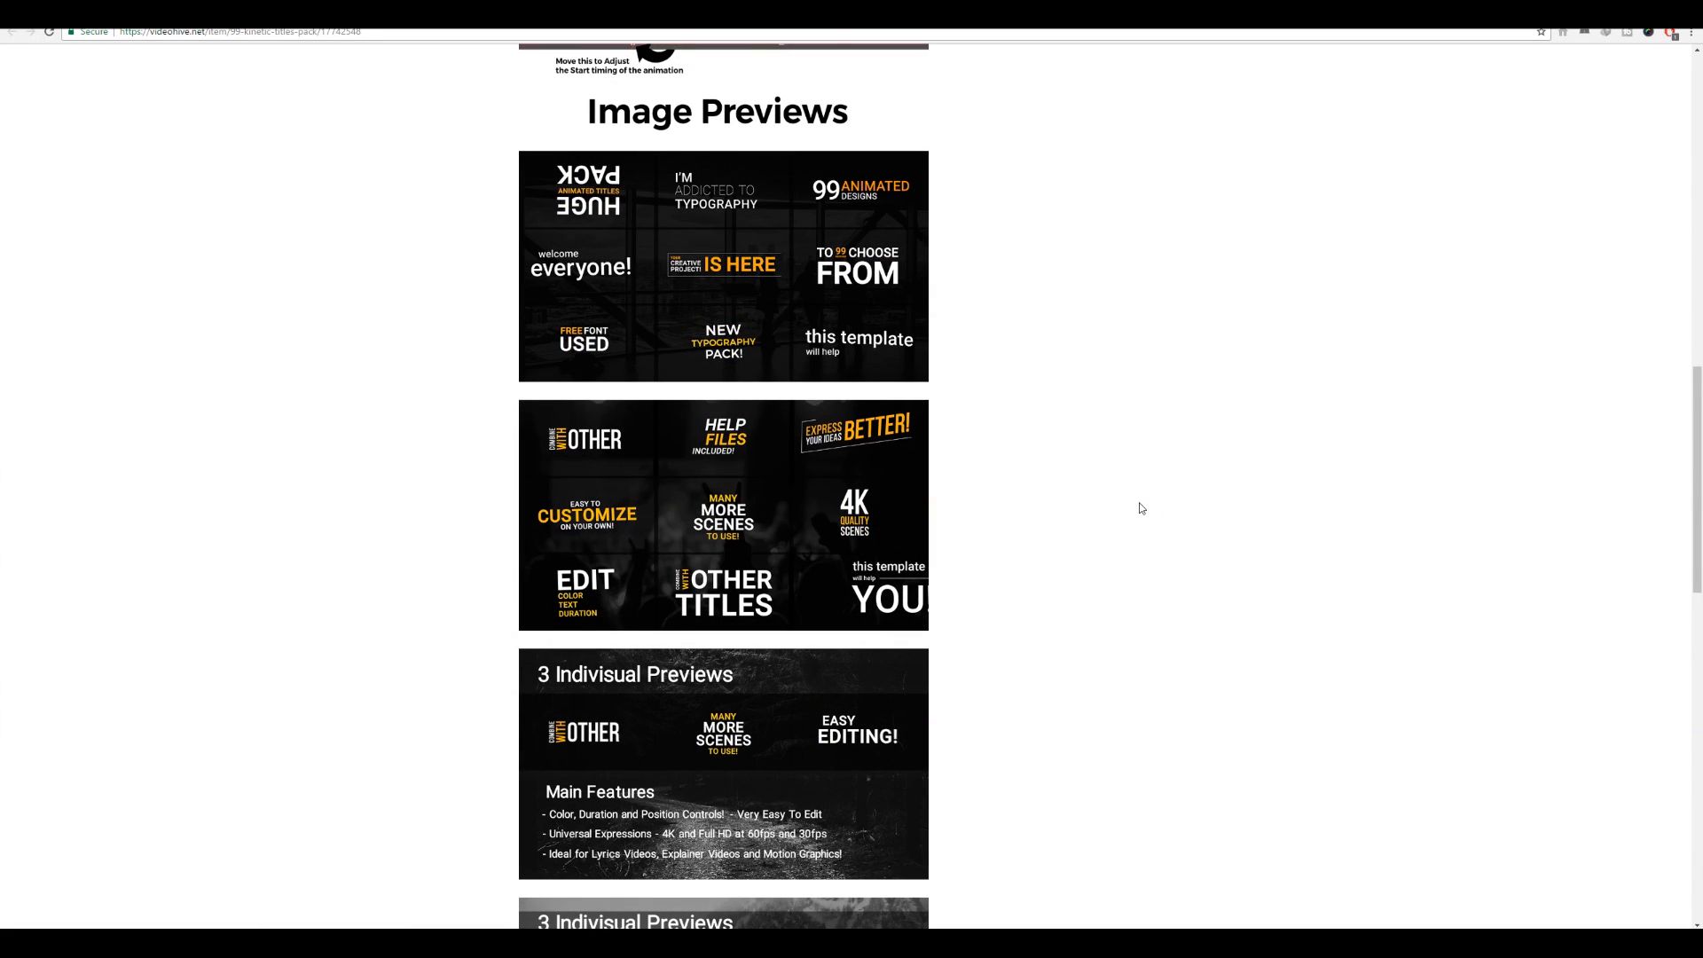
pyautogui.scroll(-3, 1142, 508)
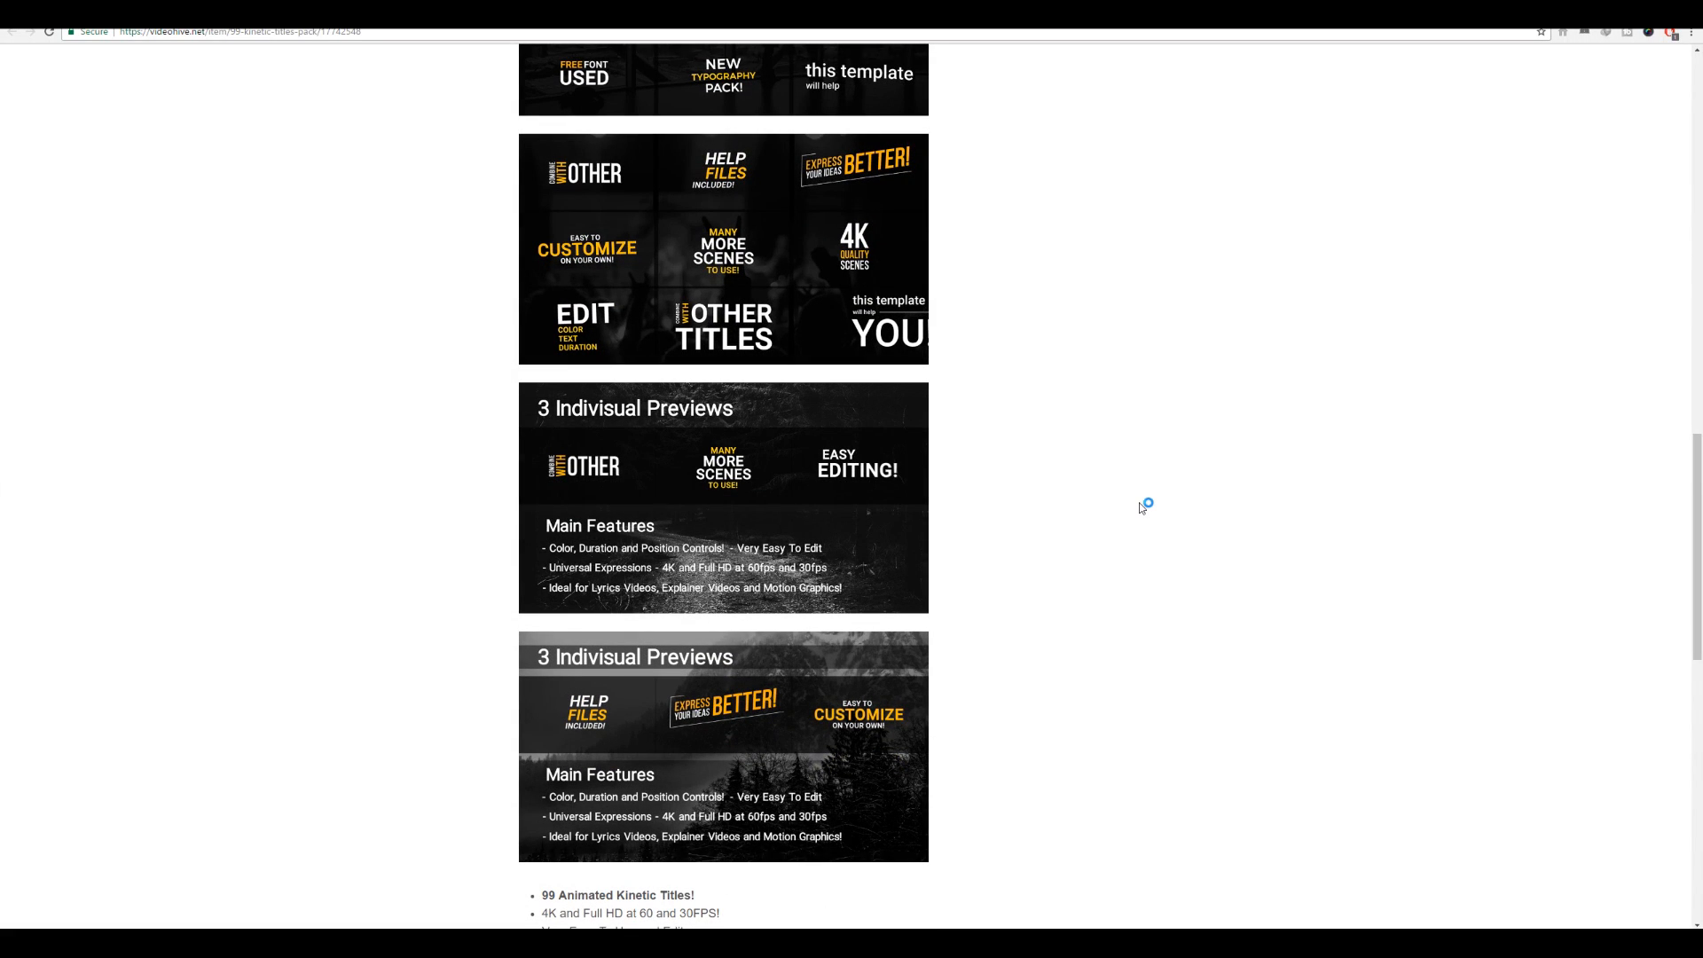
pyautogui.scroll(6, 1141, 508)
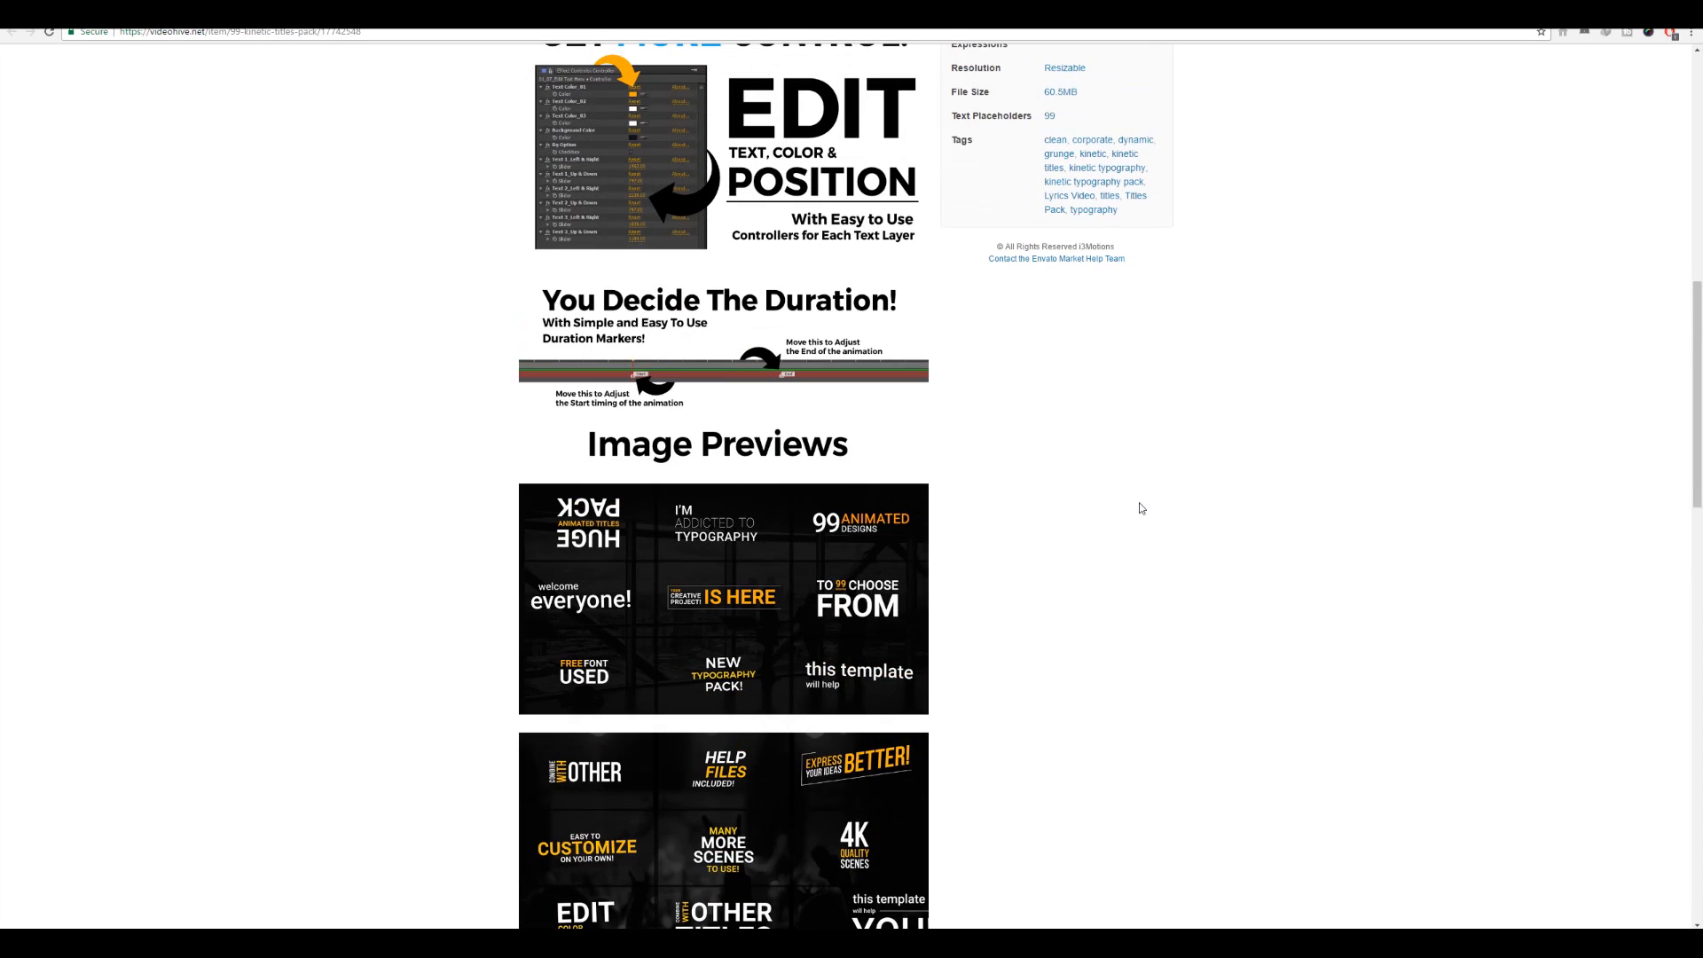
pyautogui.scroll(2, 1141, 508)
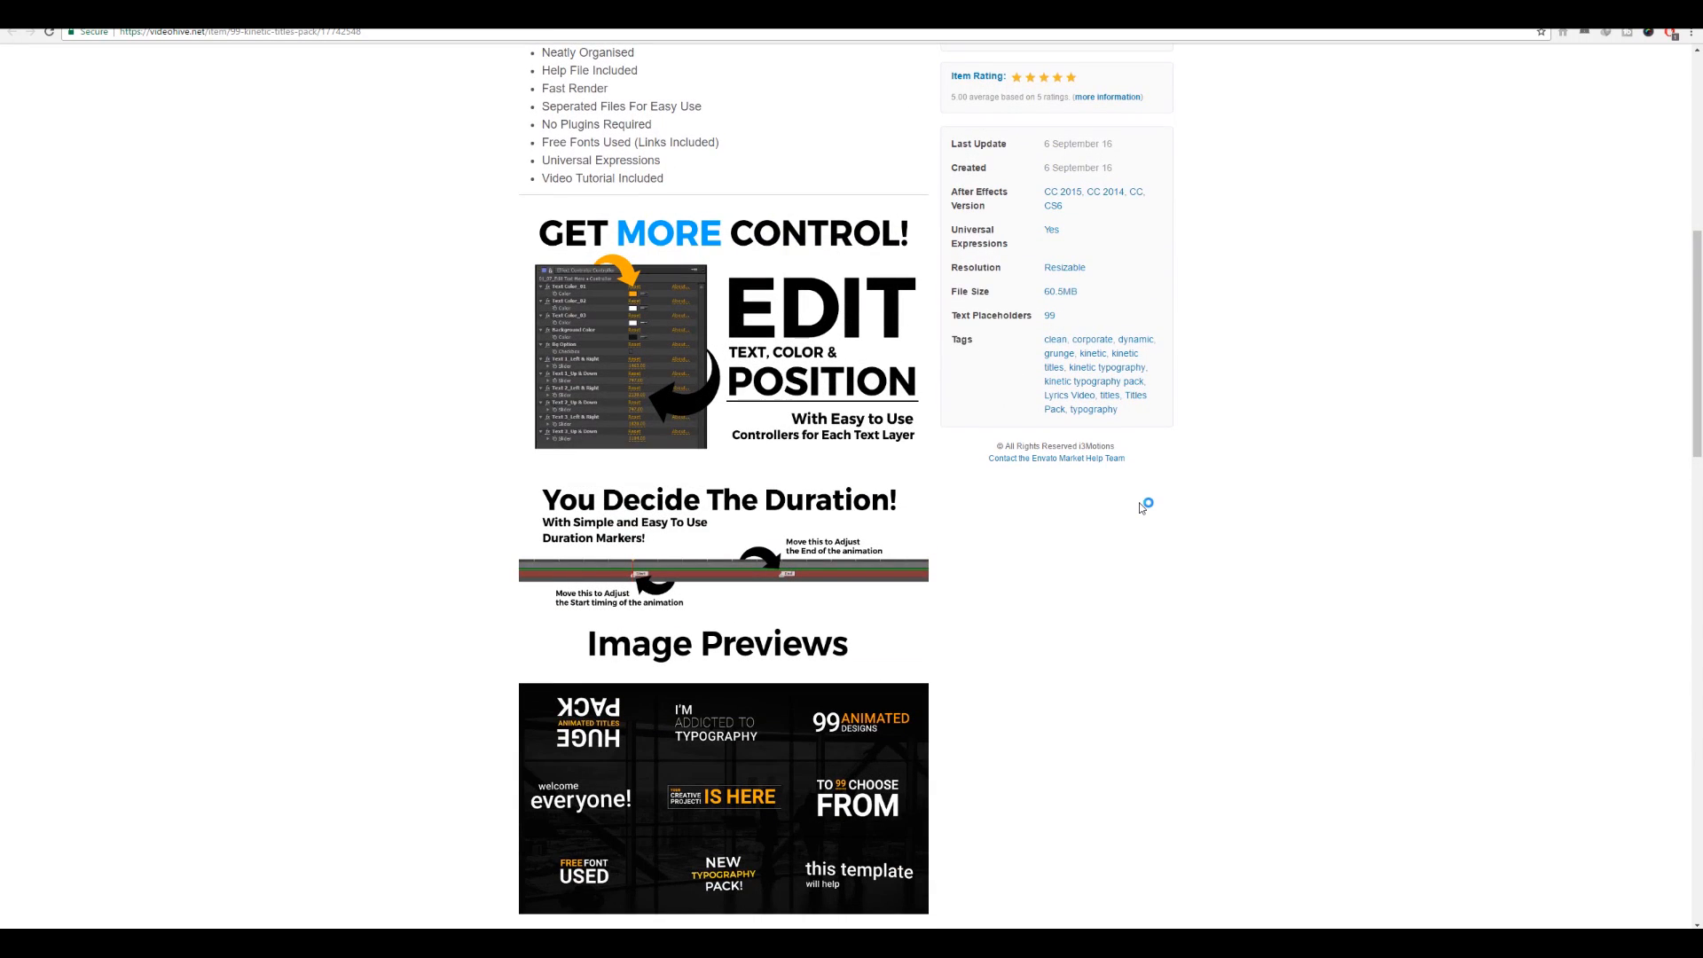
pyautogui.scroll(2, 1142, 502)
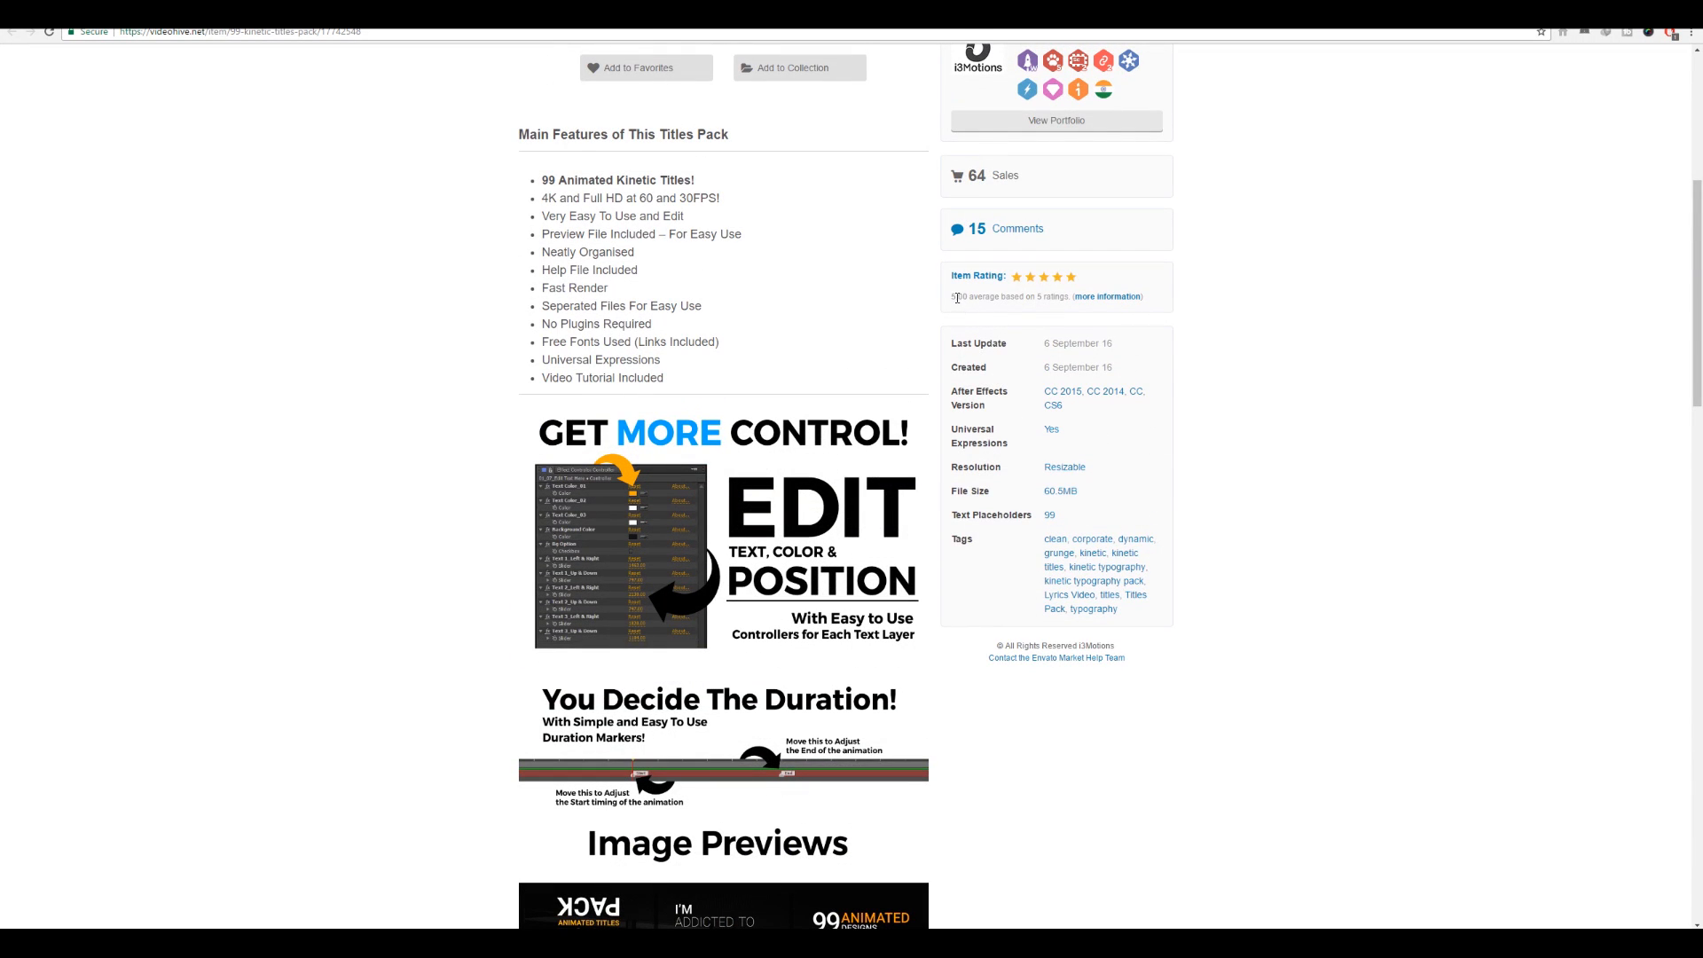
pyautogui.click(1100, 298)
pyautogui.click(1100, 298)
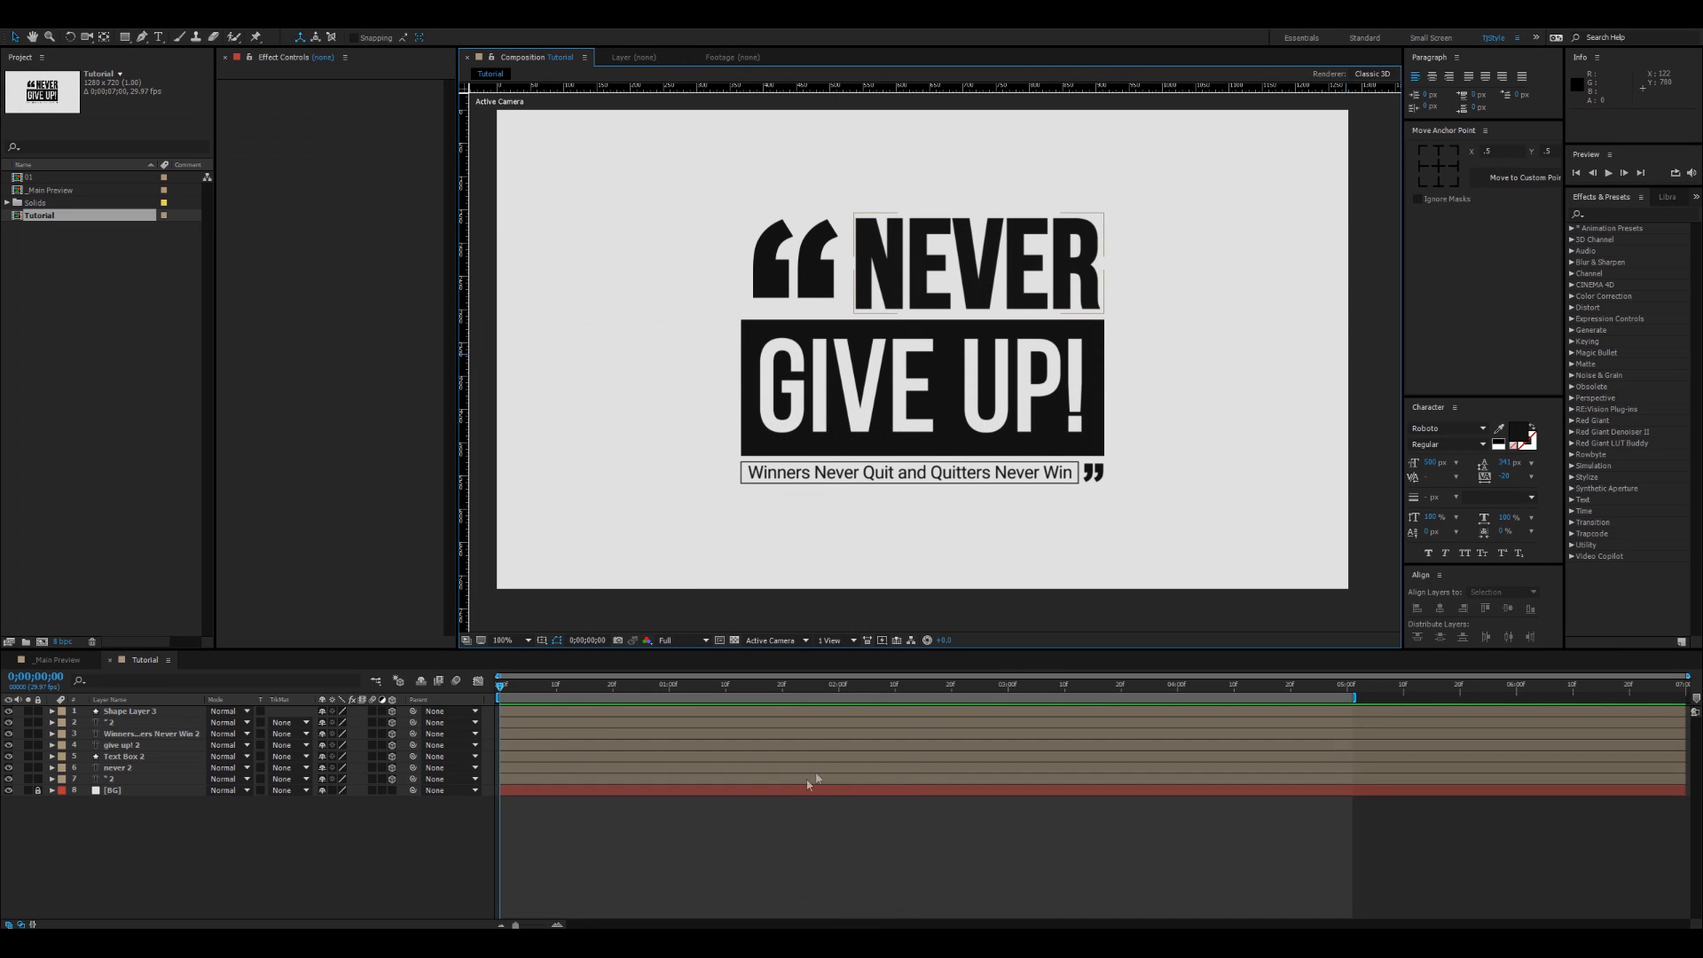
# Step: Examine the quote layout in the Tutorial composition, checking the layers as a group and the NEVER text and opening quotation mark individually
pyautogui.click(337, 834)
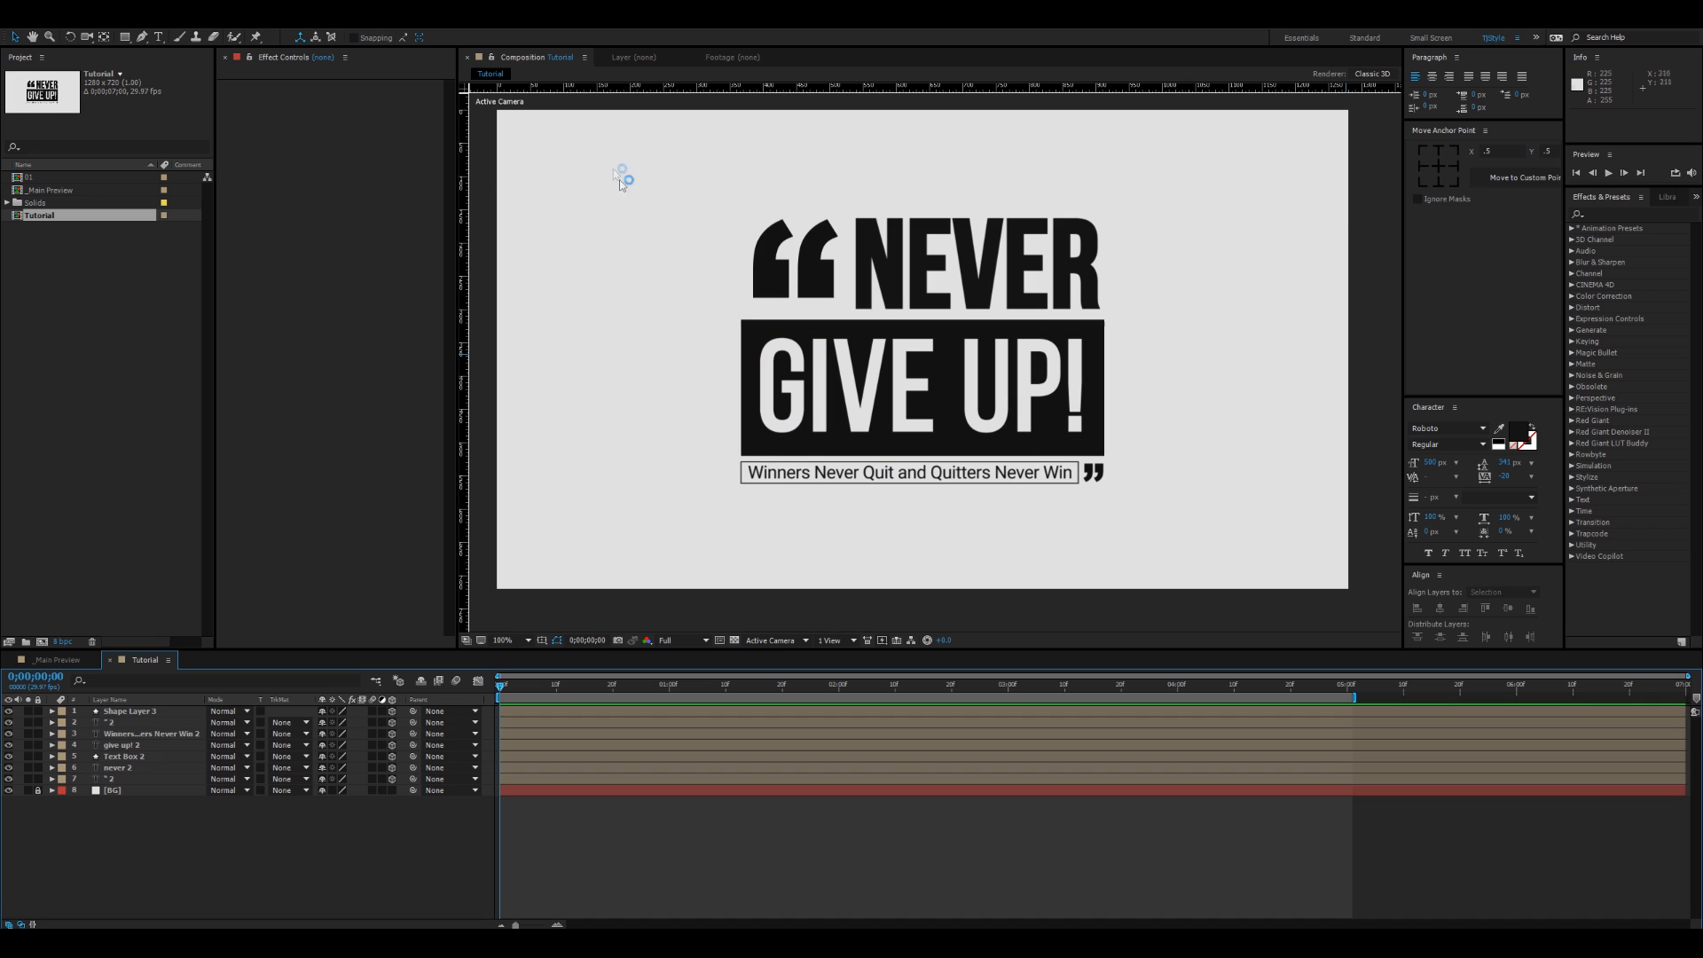
pyautogui.moveTo(619, 170); pyautogui.dragTo(1227, 592)
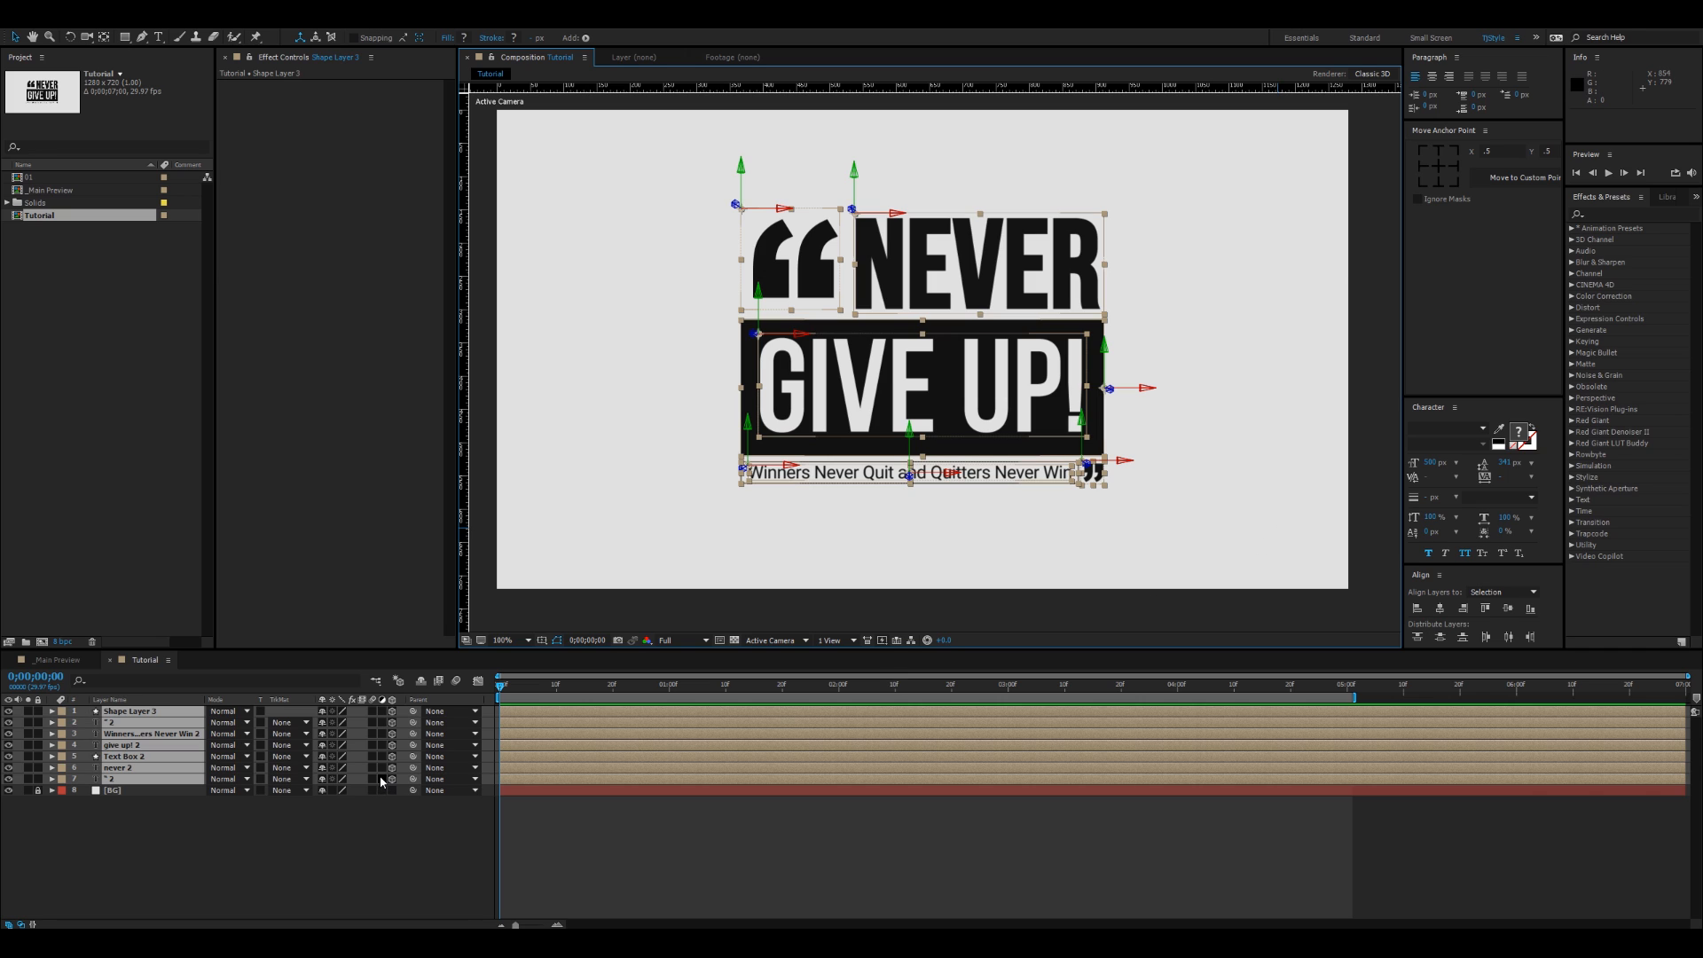
pyautogui.click(135, 851)
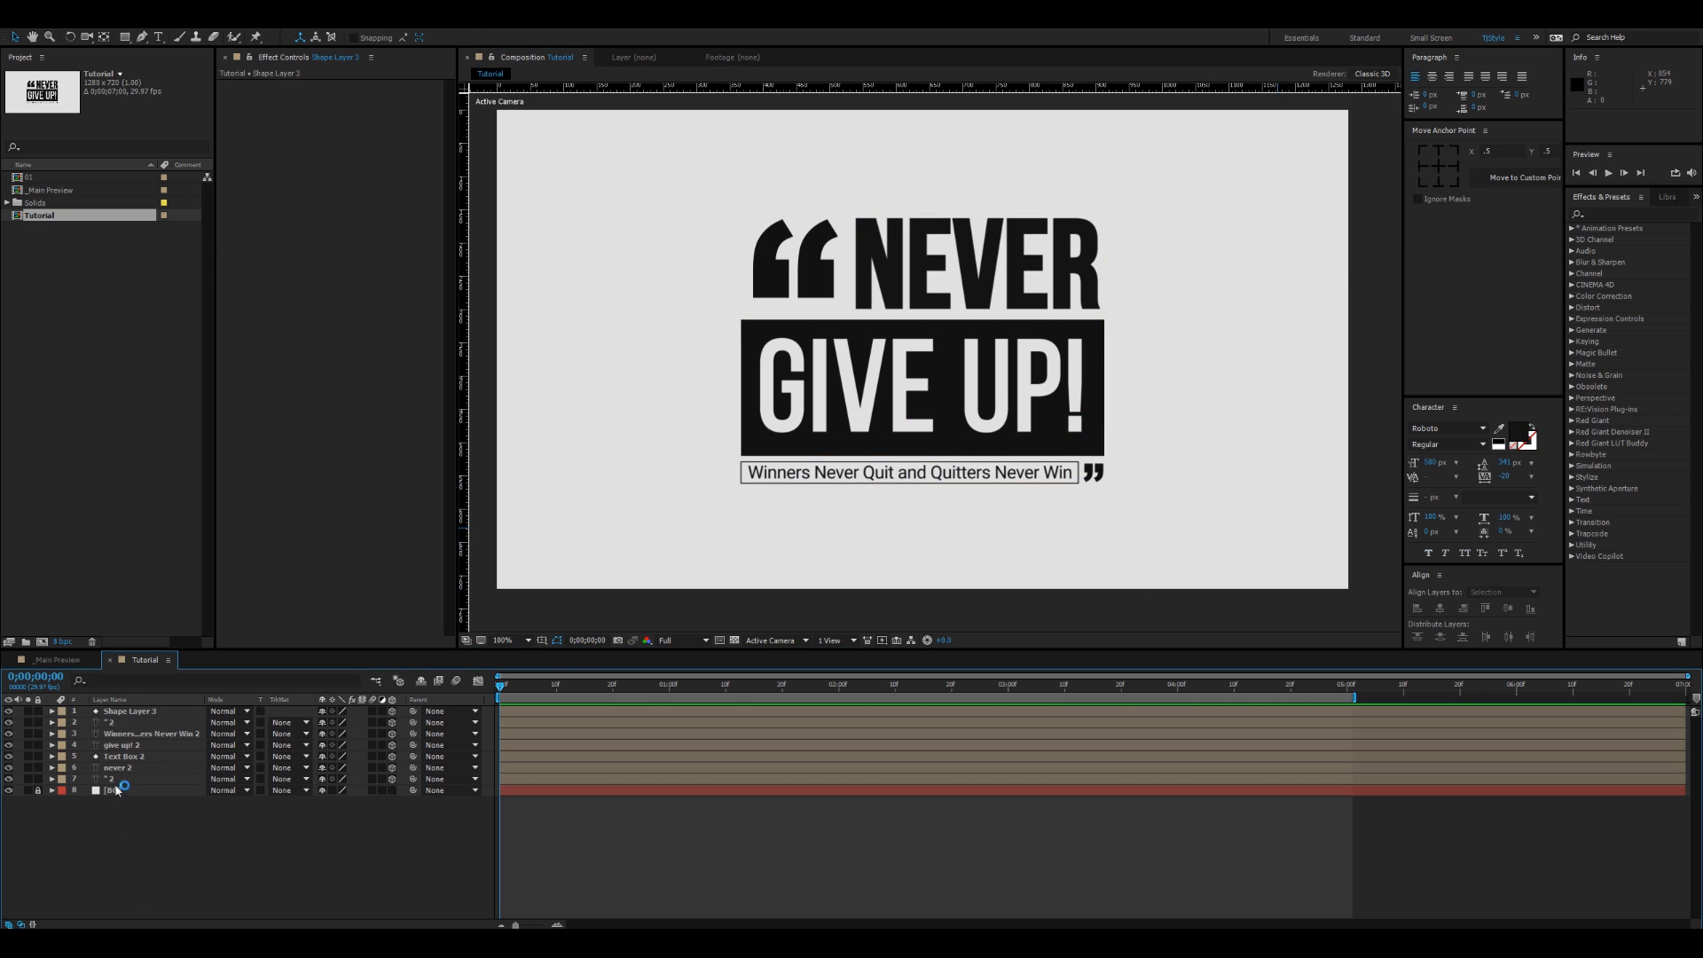
pyautogui.click(120, 769)
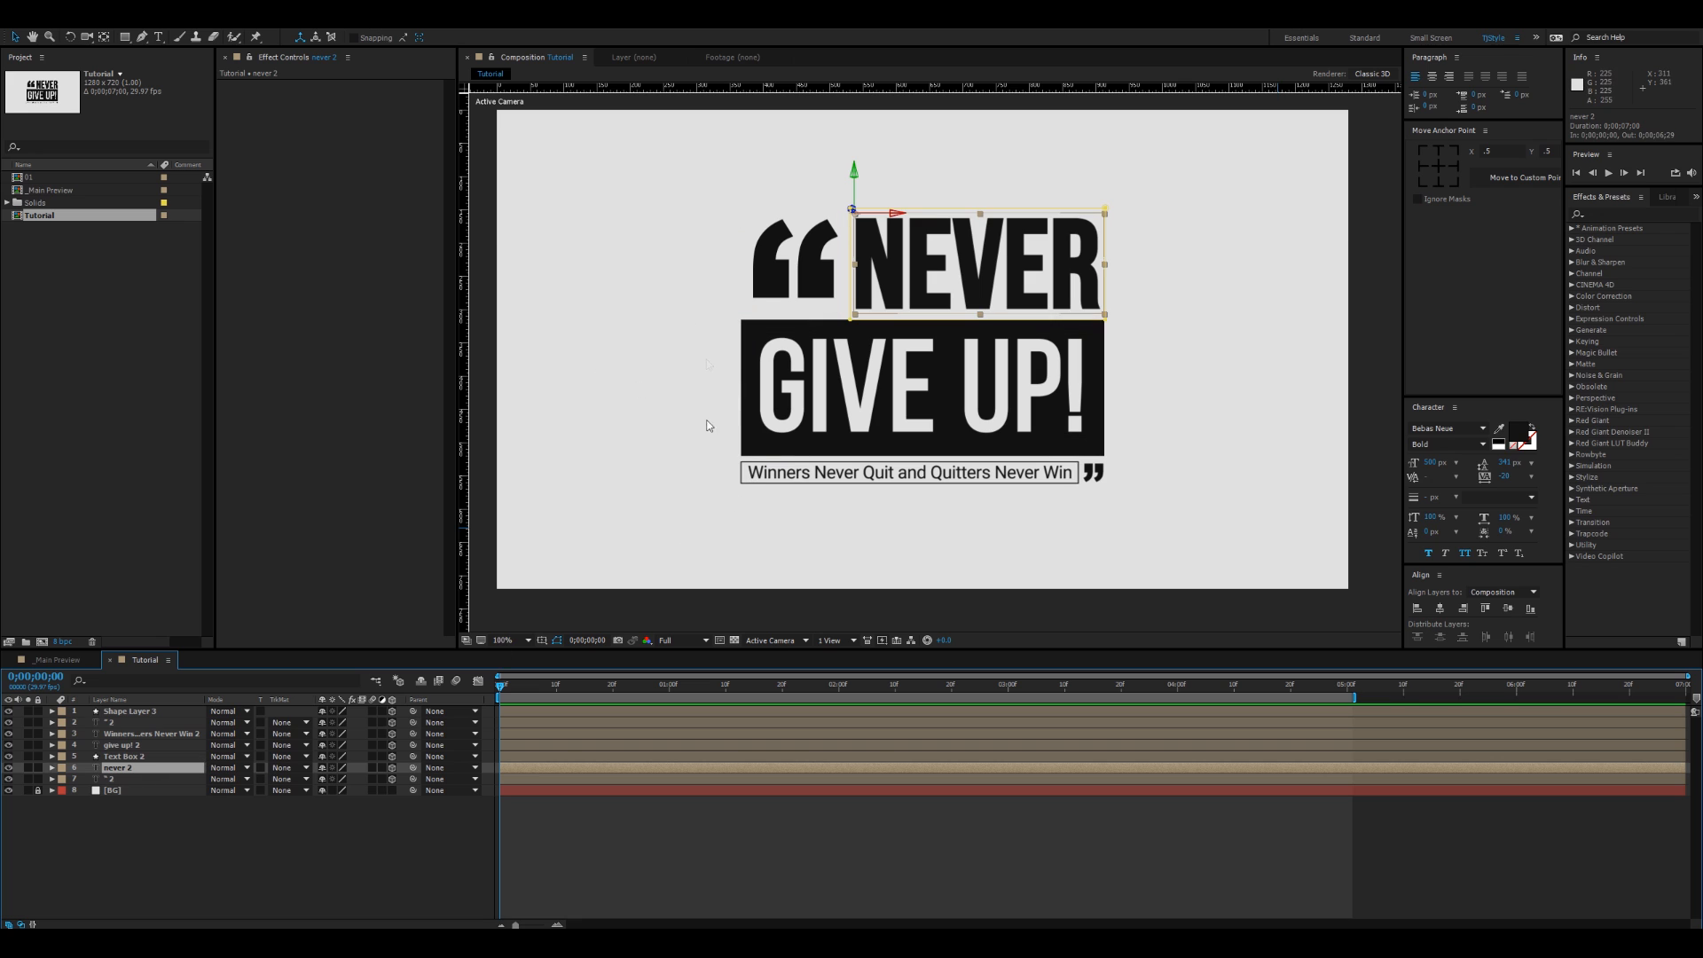
pyautogui.click(797, 252)
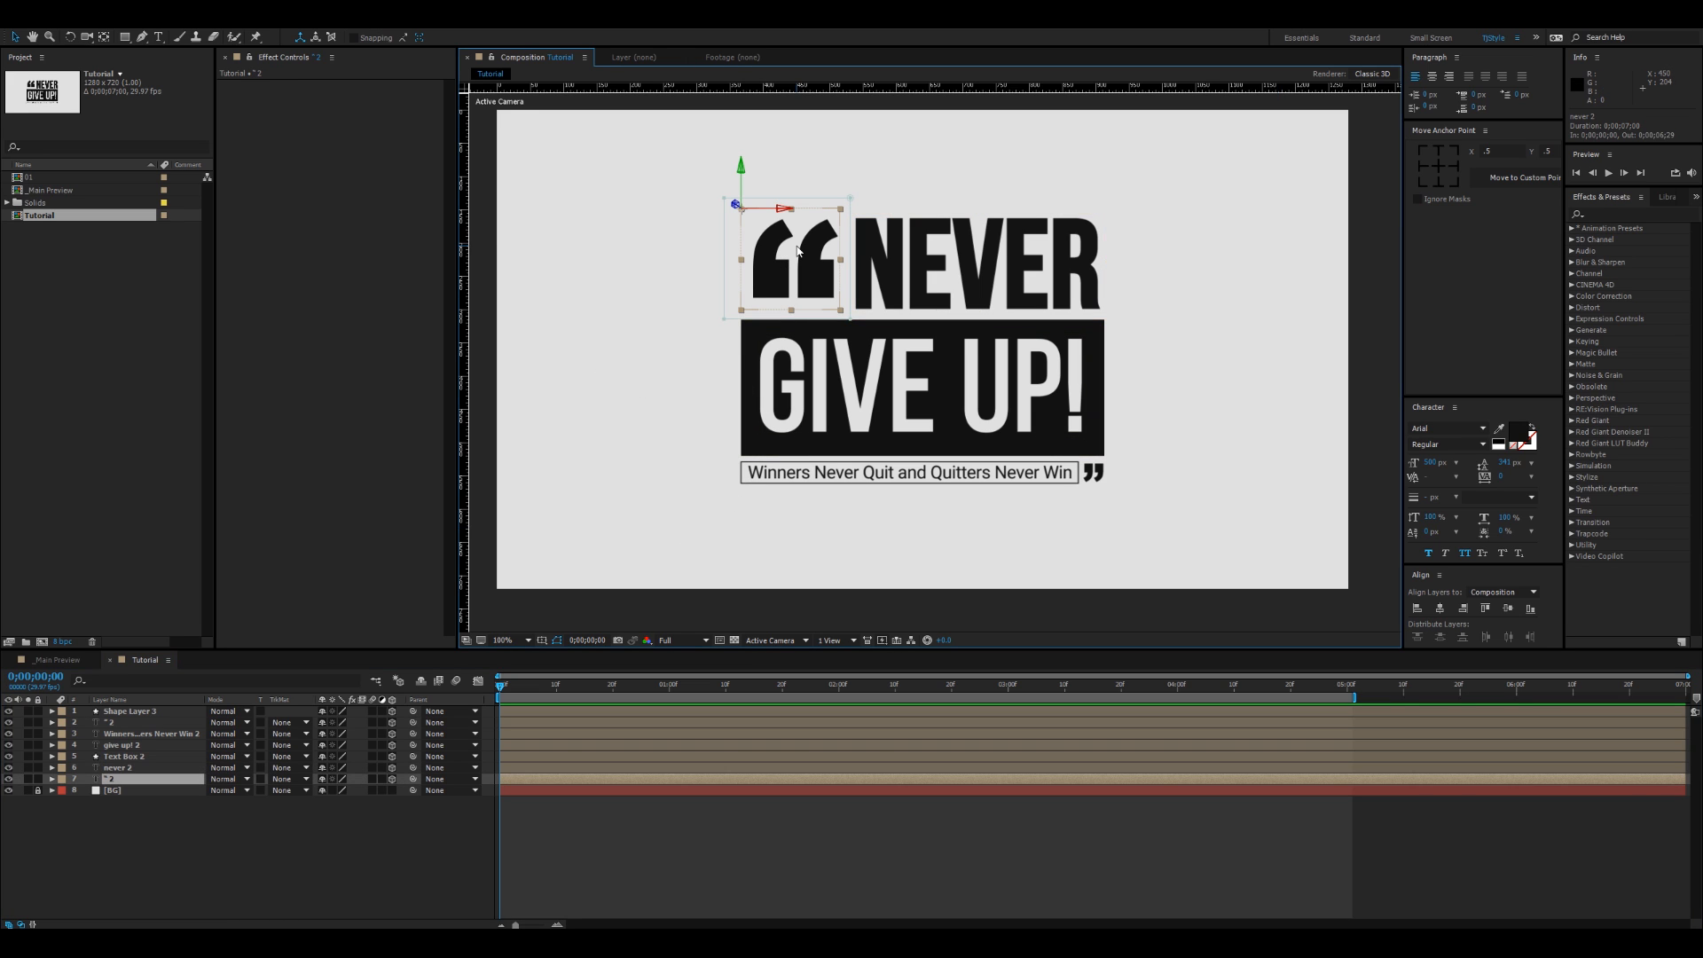
pyautogui.scroll(1, 905, 255)
pyautogui.moveTo(915, 222); pyautogui.dragTo(925, 453)
pyautogui.click(925, 453)
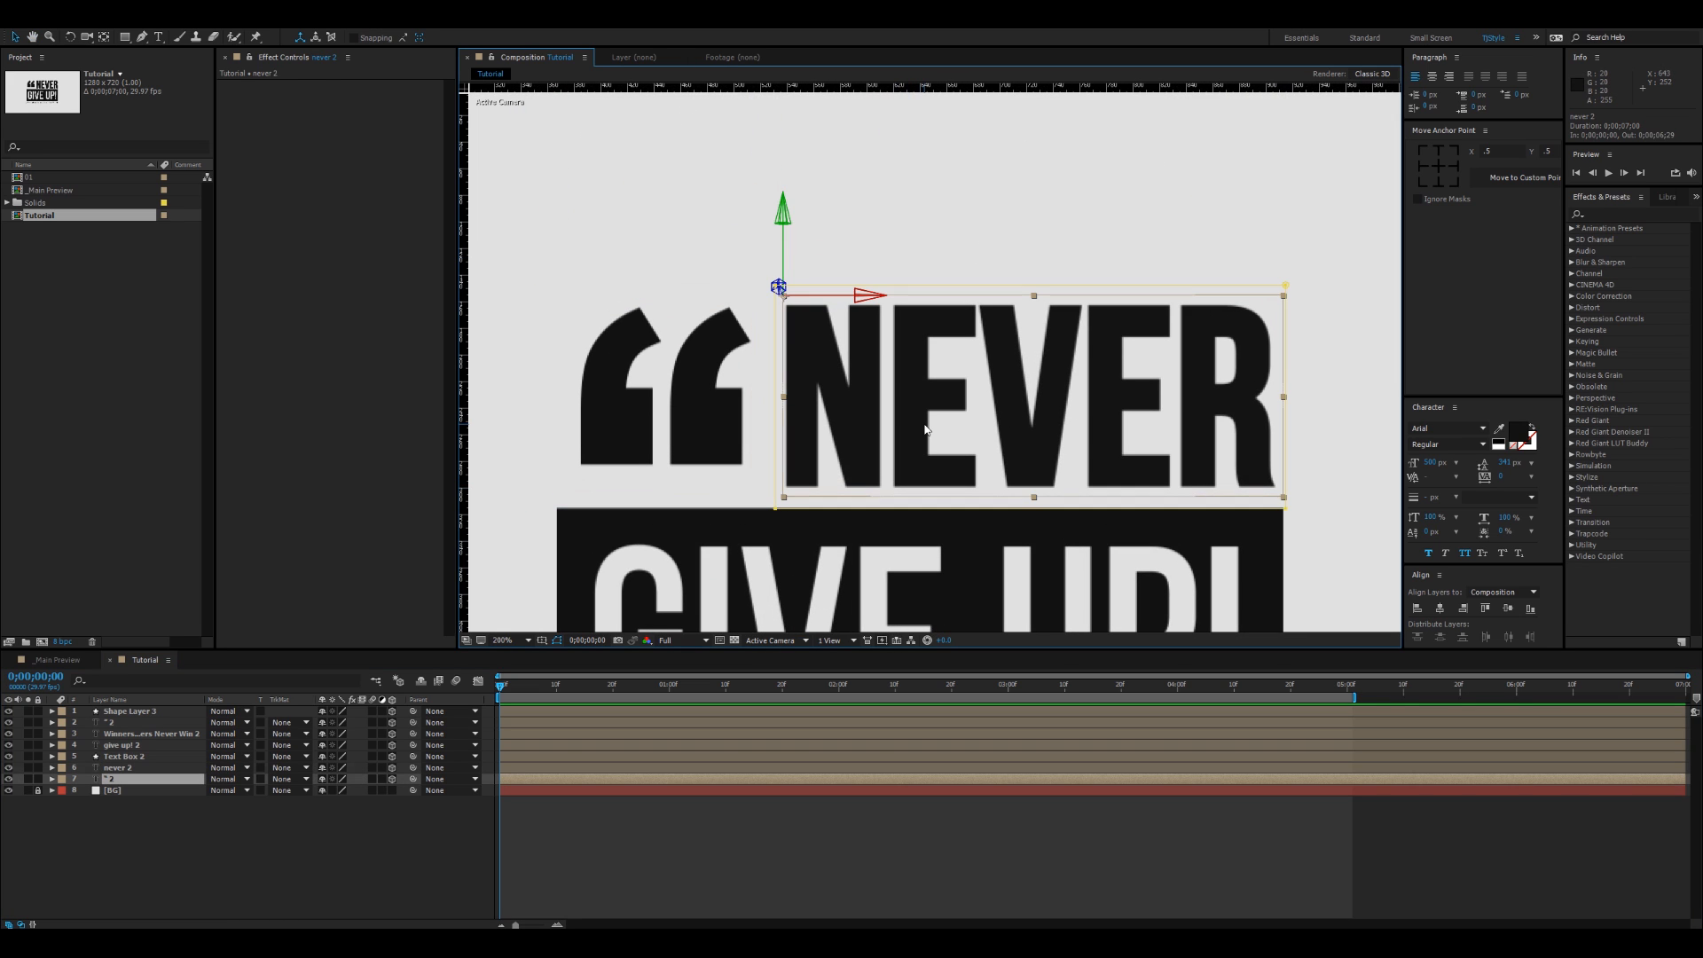
pyautogui.scroll(-2, 935, 380)
pyautogui.moveTo(1050, 452); pyautogui.dragTo(1043, 348)
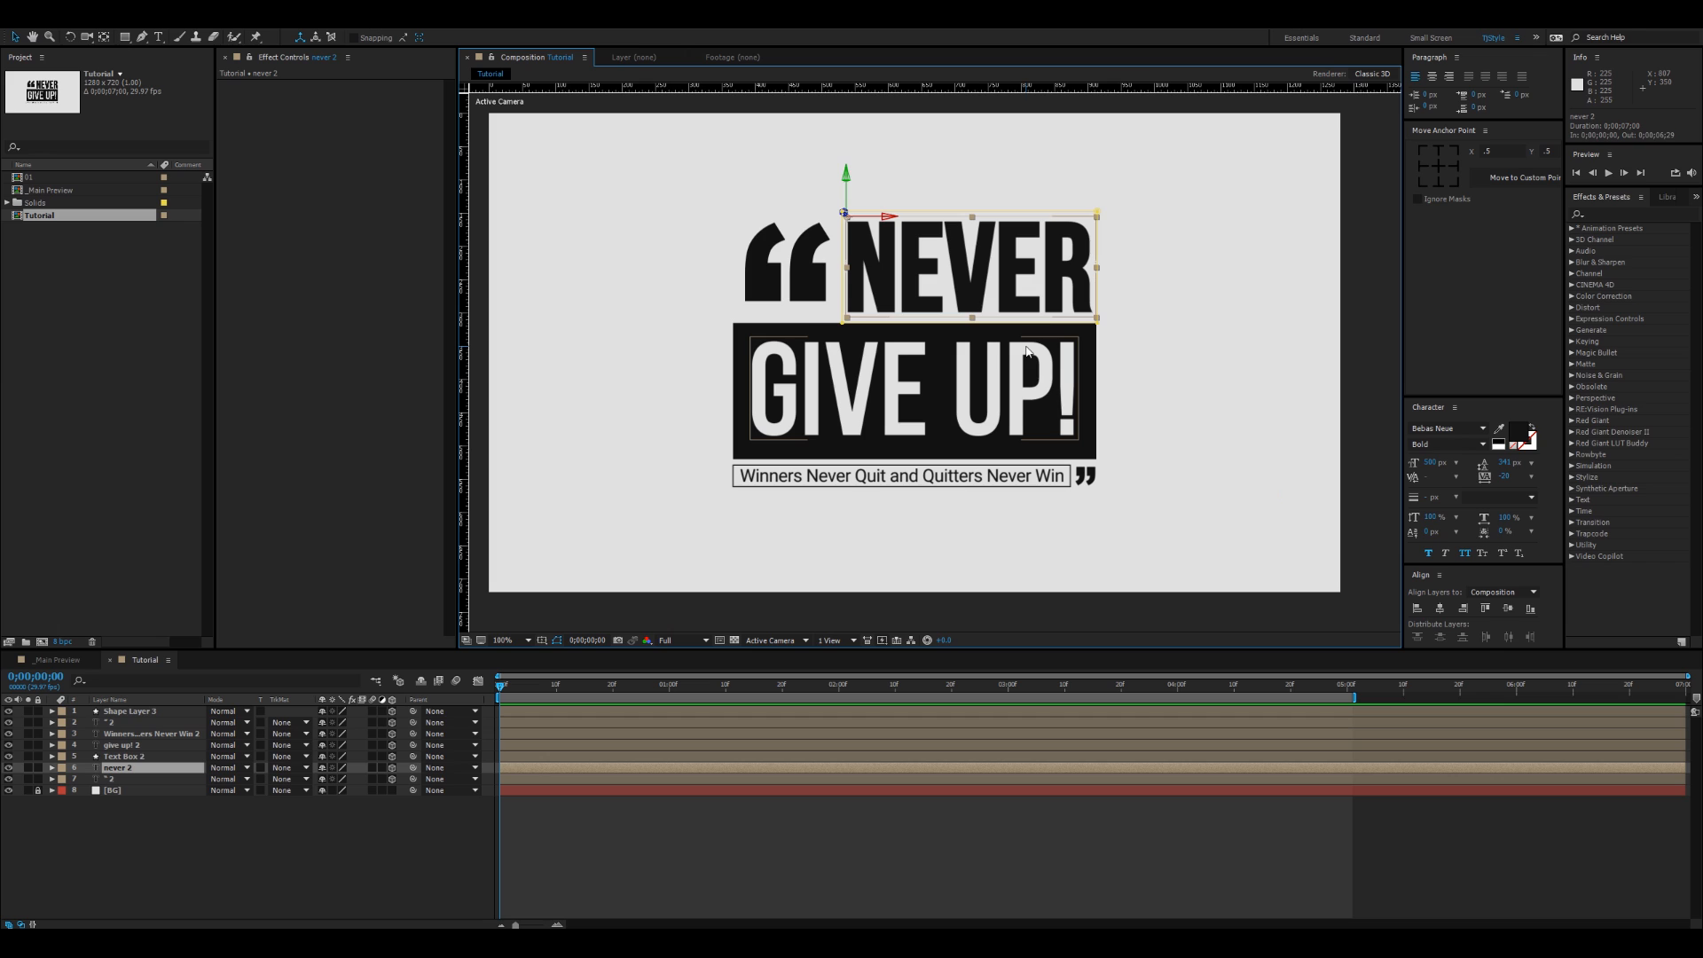
# Step: Hide the top five layers, from Text Box 2 up to the shape layer, keeping only NEVER, its opening quotation mark and the background
pyautogui.click(125, 755)
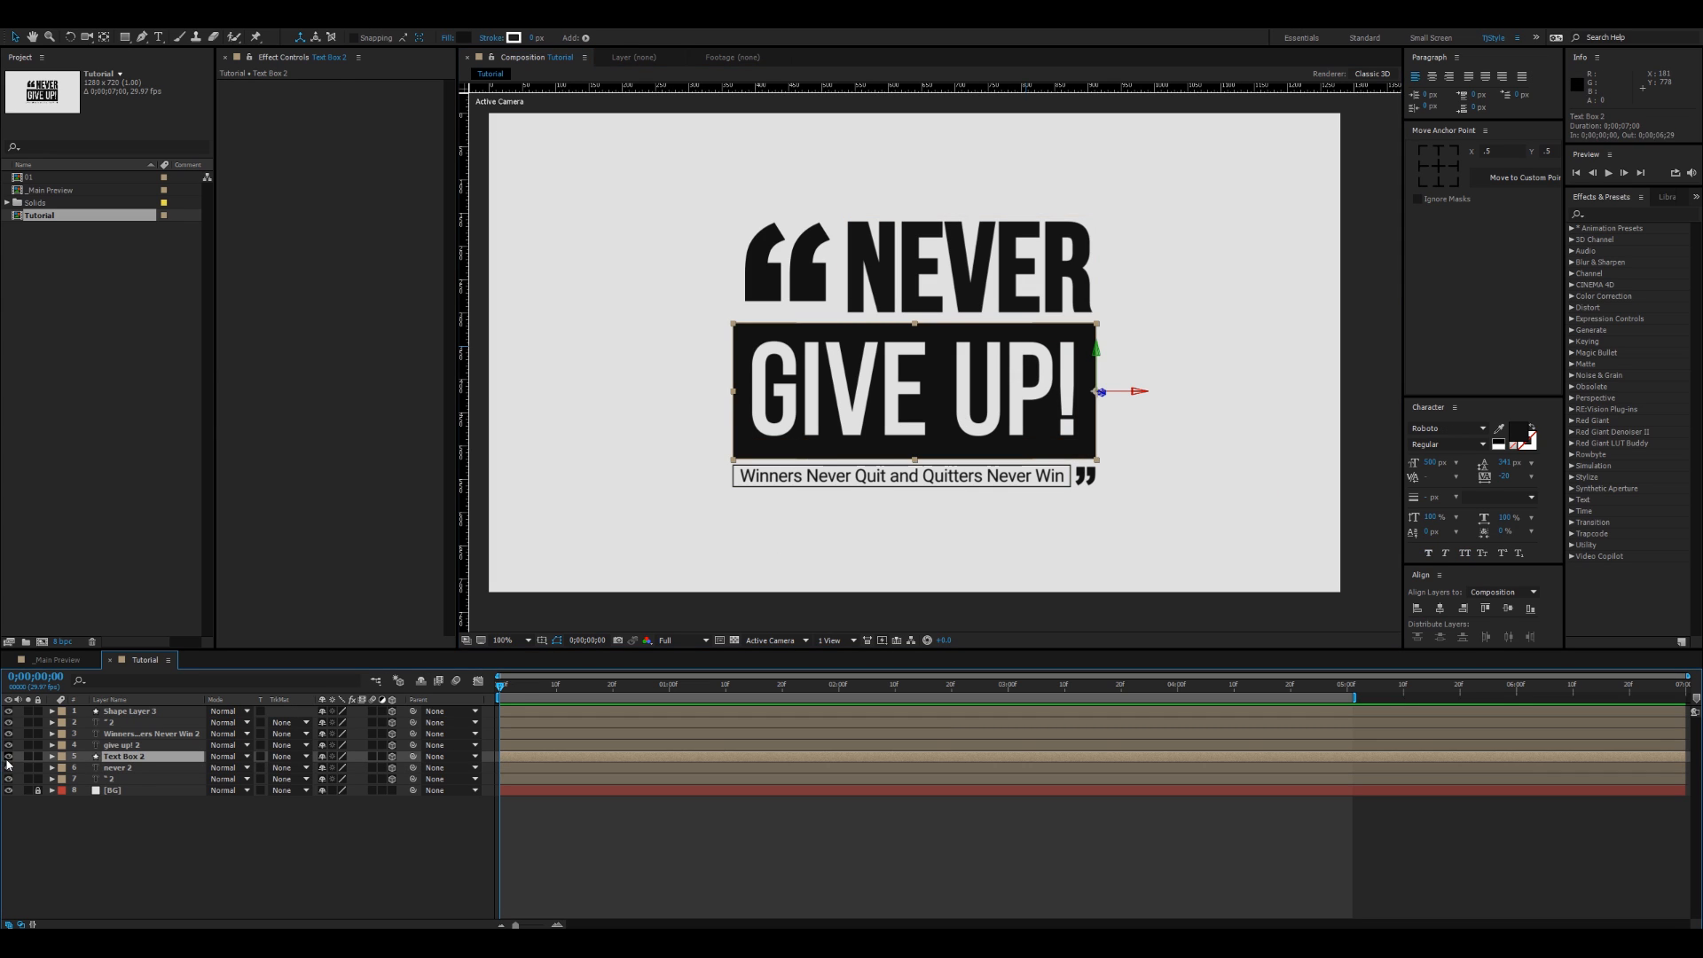
pyautogui.moveTo(8, 757); pyautogui.dragTo(10, 734)
pyautogui.click(130, 768)
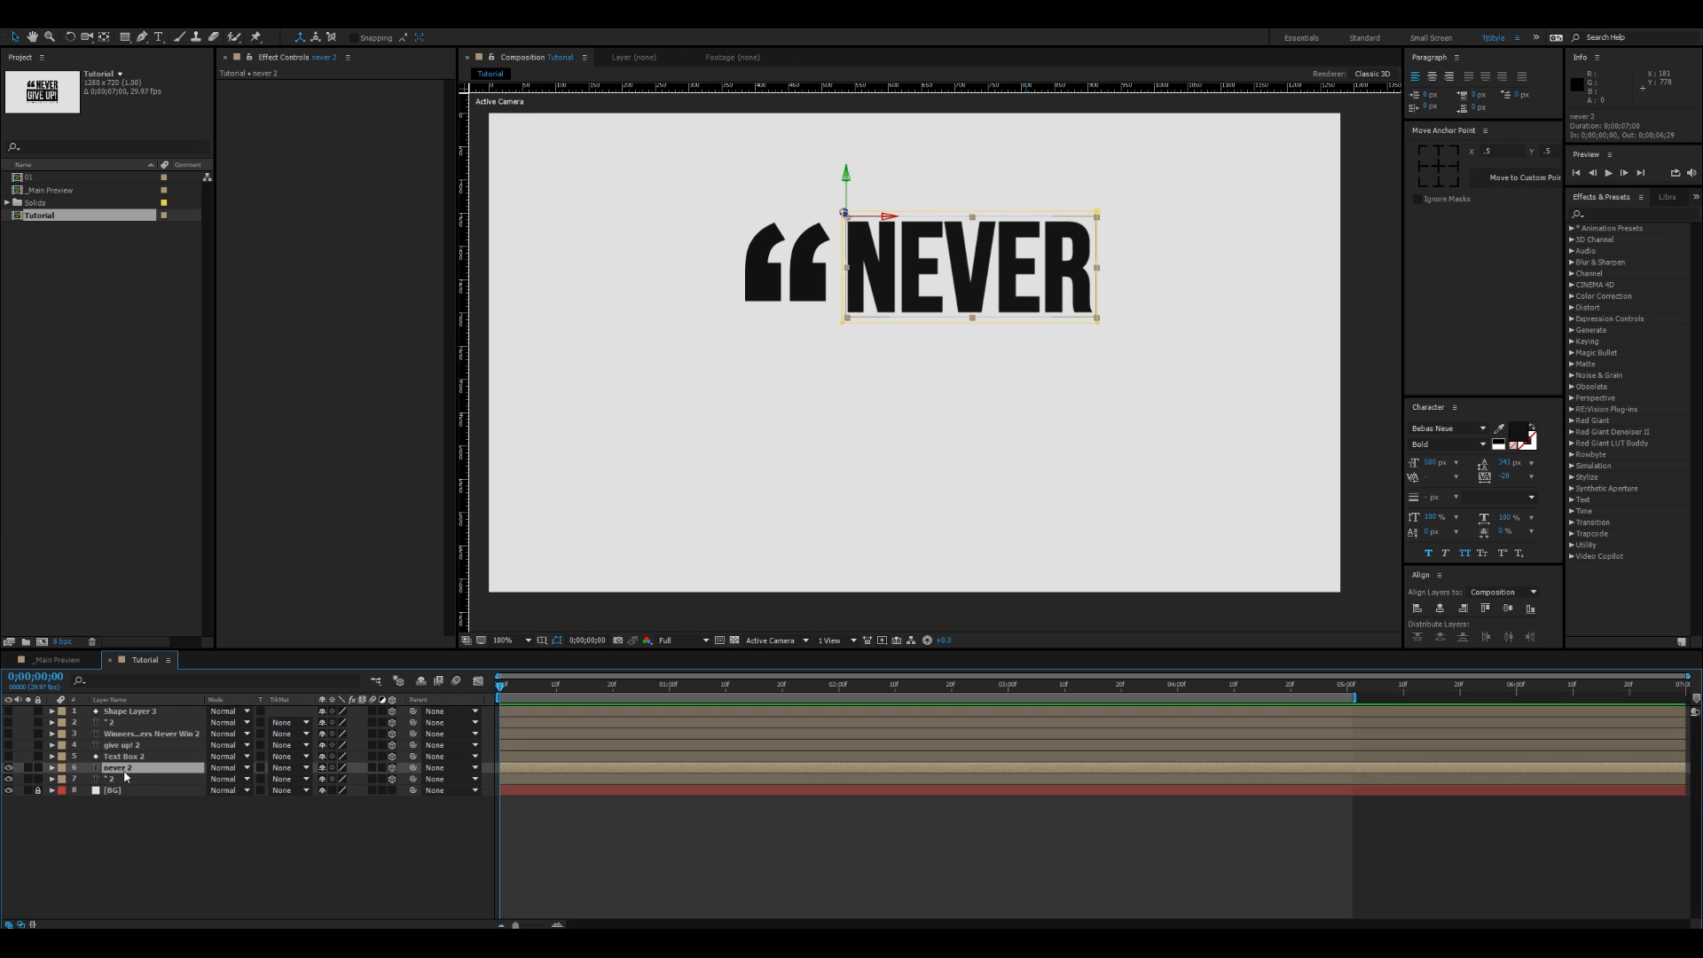
pyautogui.click(125, 757)
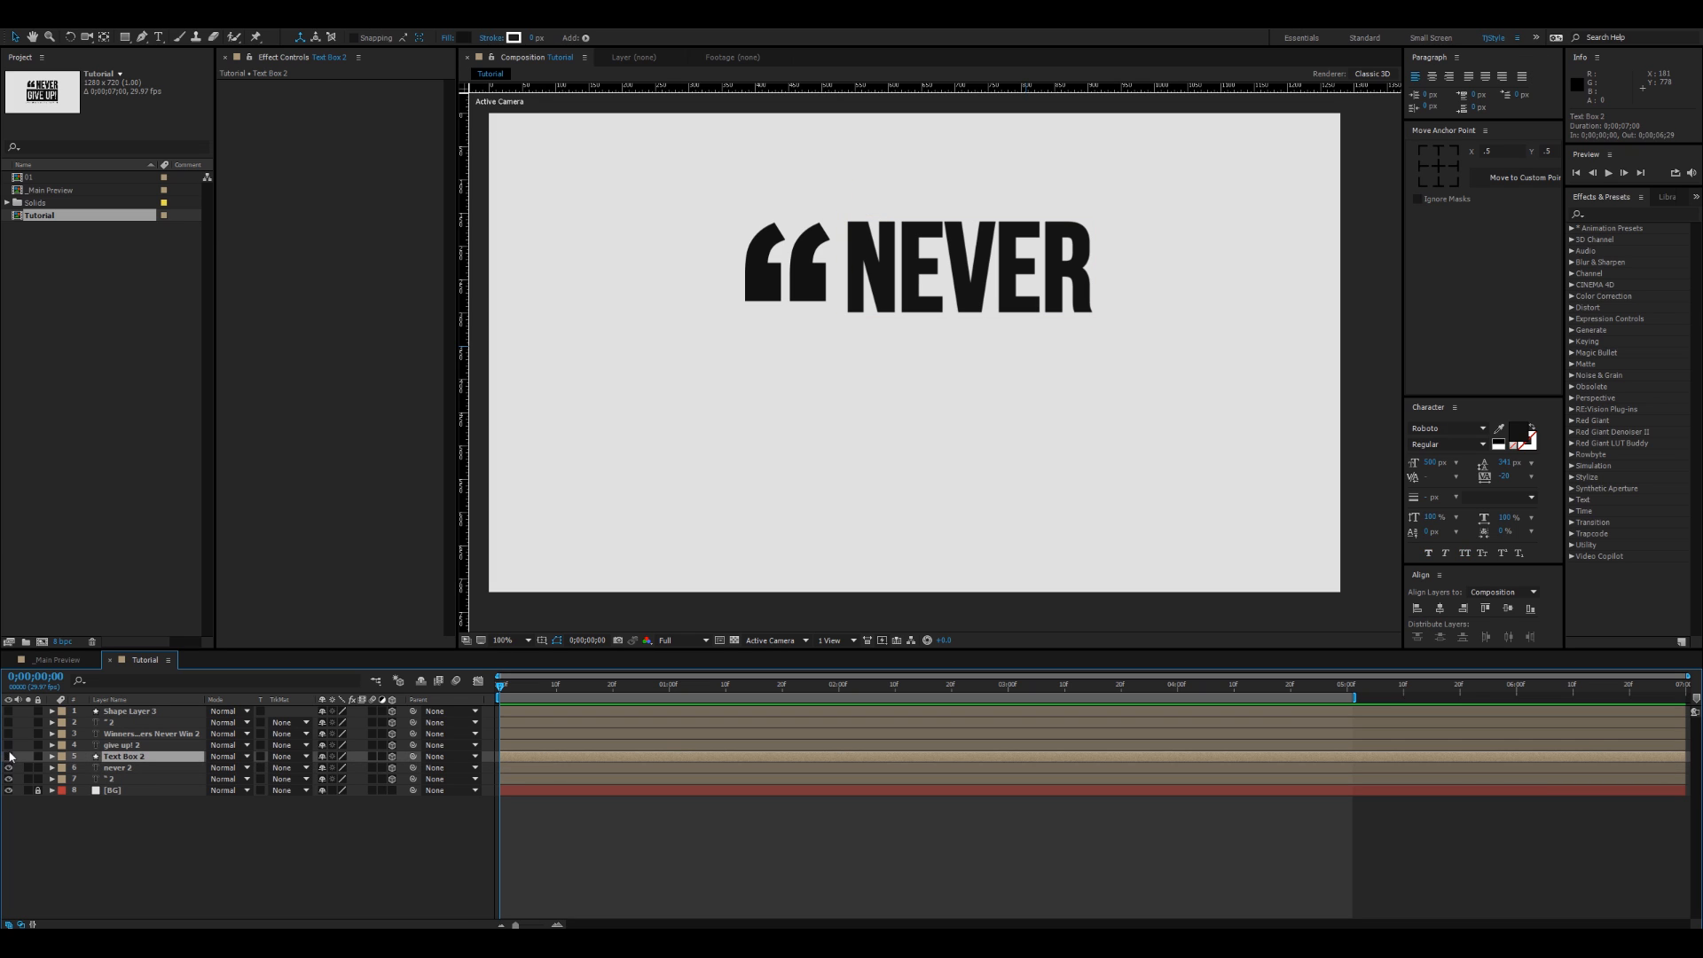
pyautogui.moveTo(8, 722); pyautogui.dragTo(9, 712)
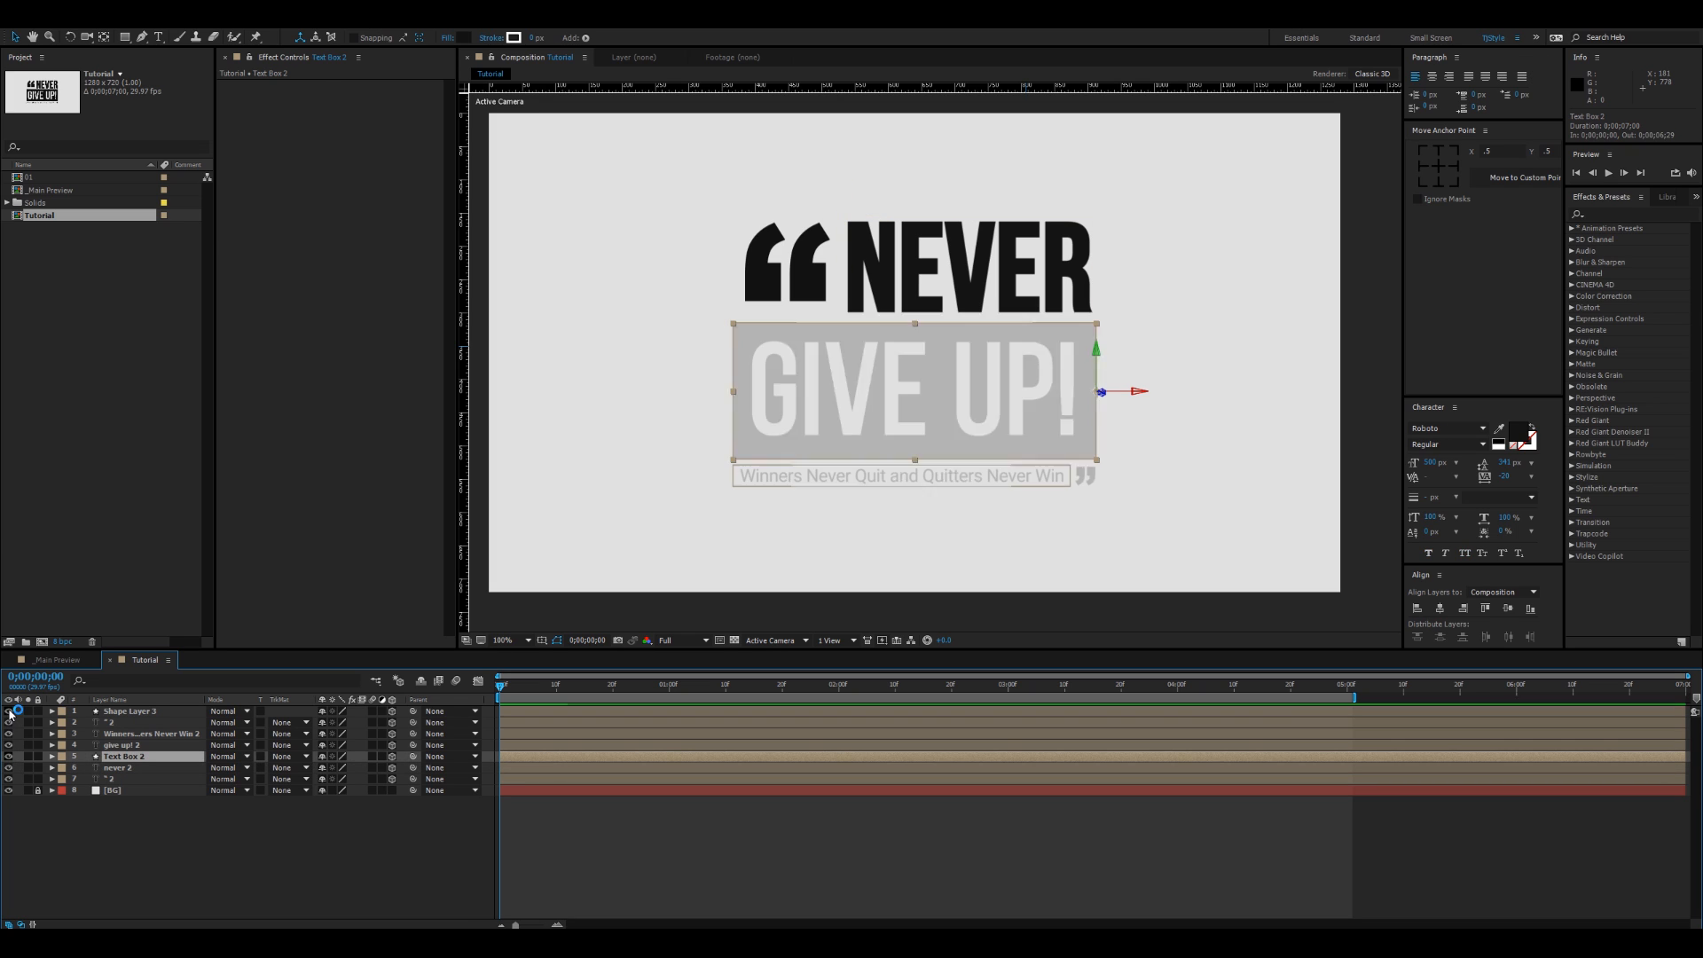
pyautogui.keyDown('shift'); pyautogui.click(128, 712); pyautogui.keyUp('shift')
pyautogui.click(8, 723)
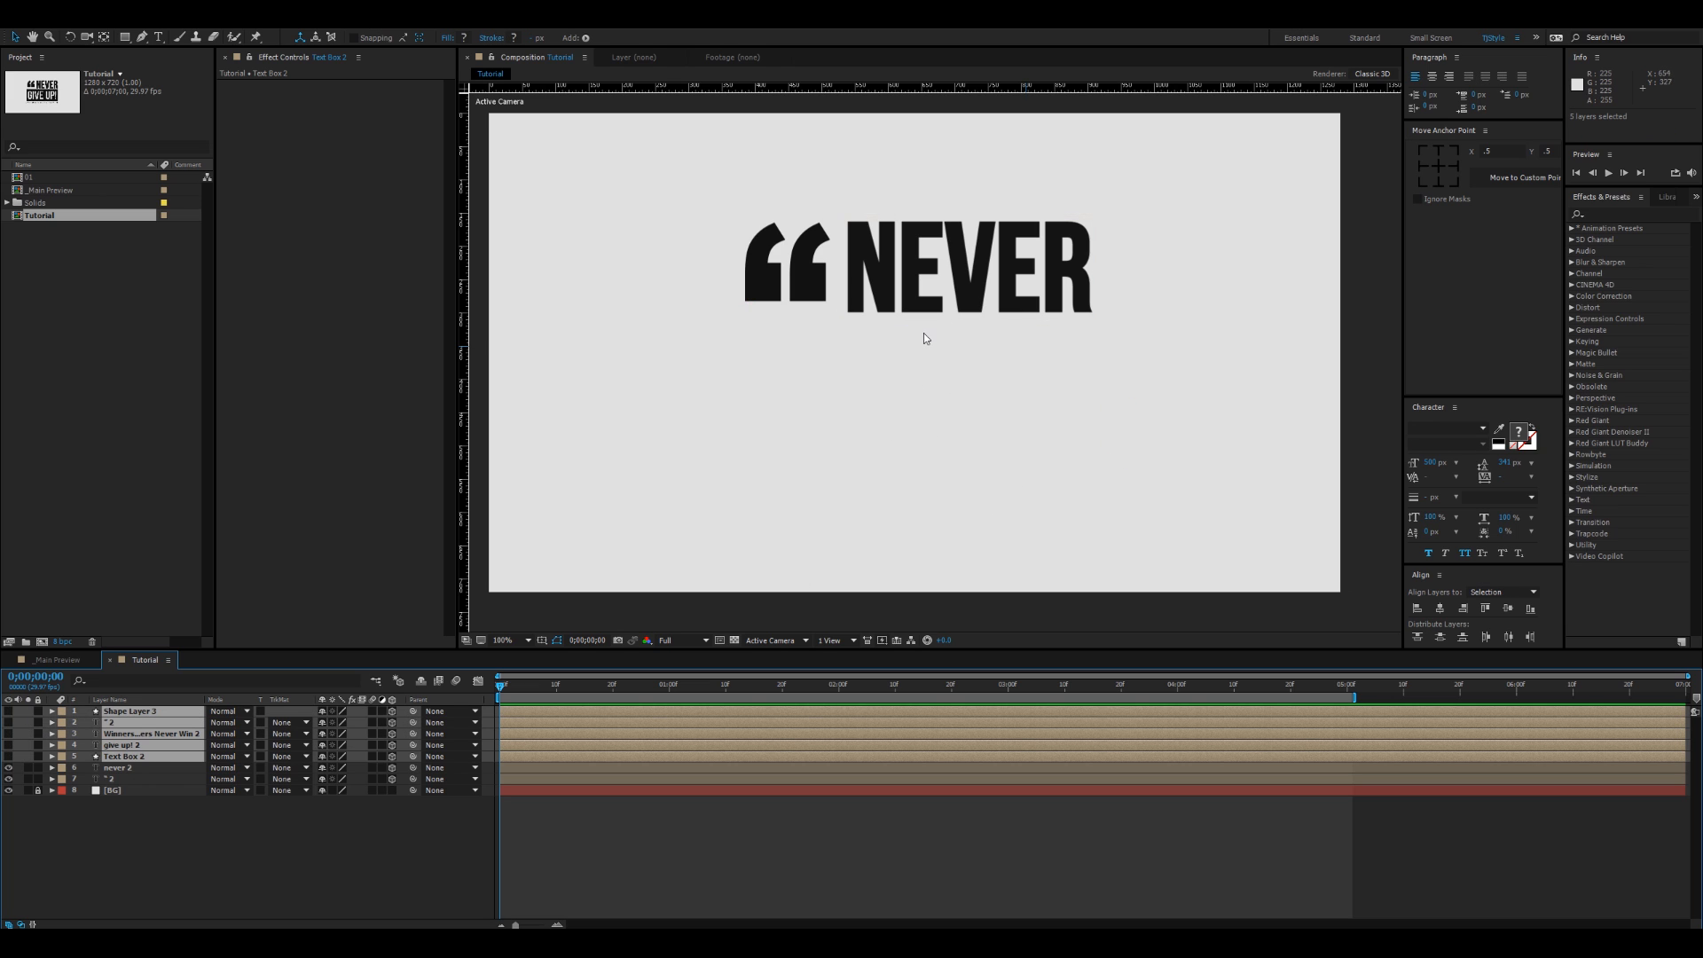
# Step: Add a Position keyframe to the never 2 layer at 0;00;01;00
pyautogui.scroll(1, 926, 337)
pyautogui.moveTo(943, 323); pyautogui.dragTo(986, 541)
pyautogui.click(898, 449)
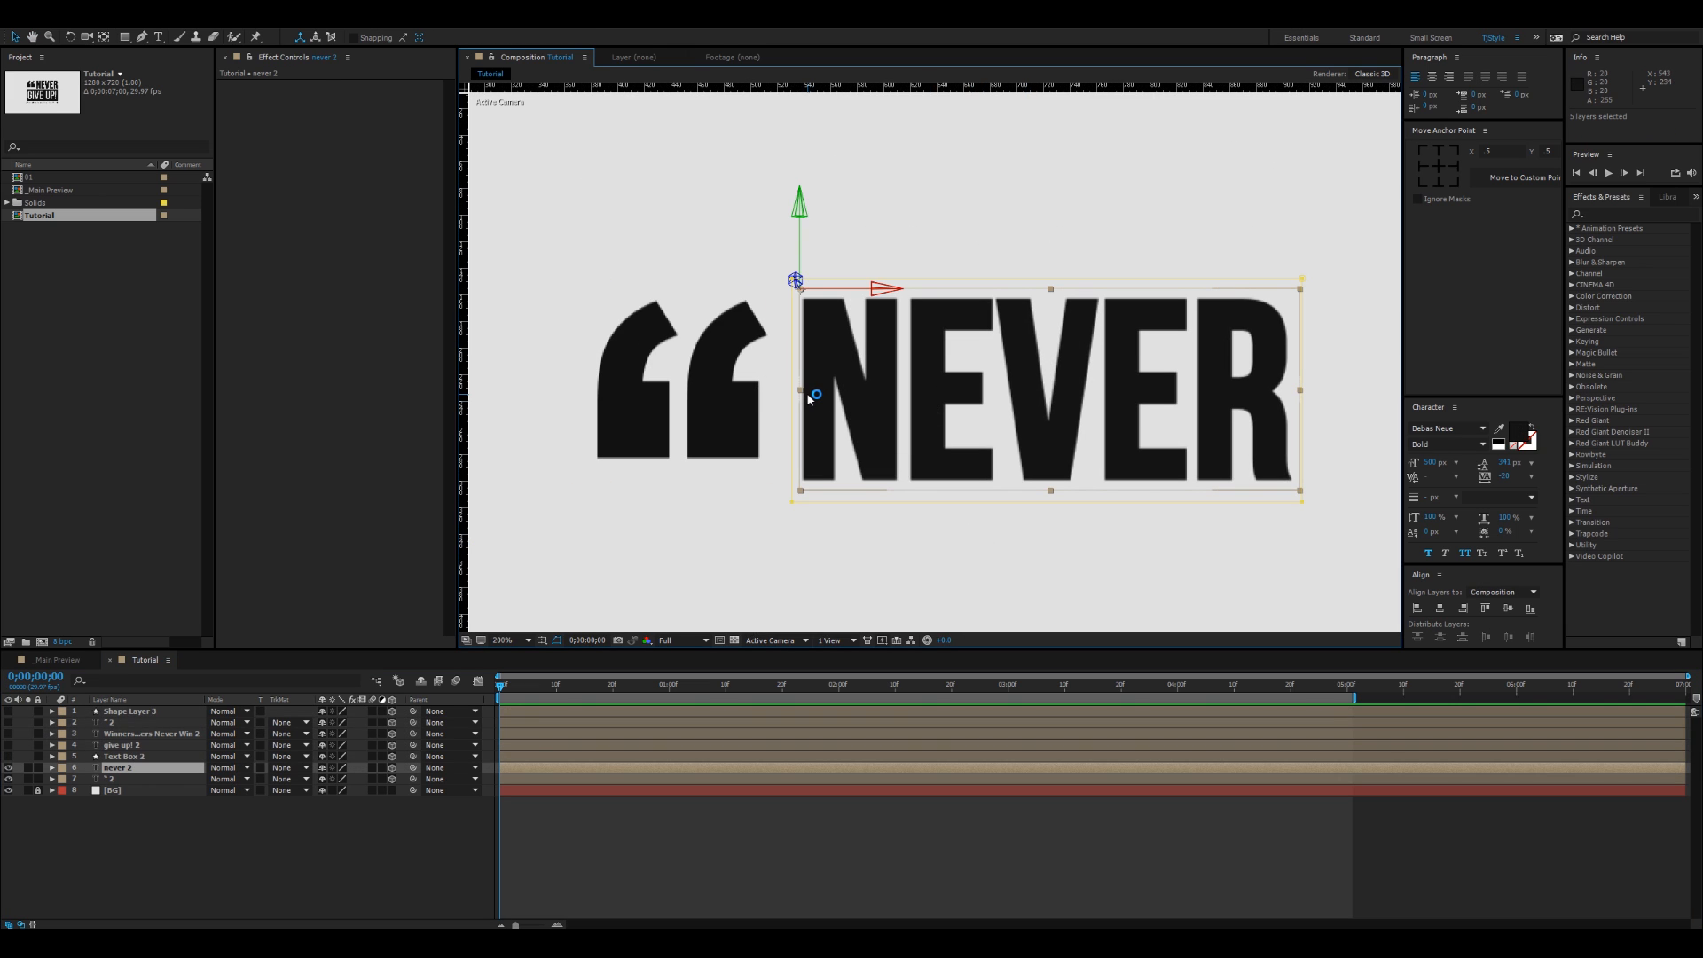
pyautogui.moveTo(610, 689); pyautogui.dragTo(671, 695)
pyautogui.hotkey('alt', 'shift', 'p')
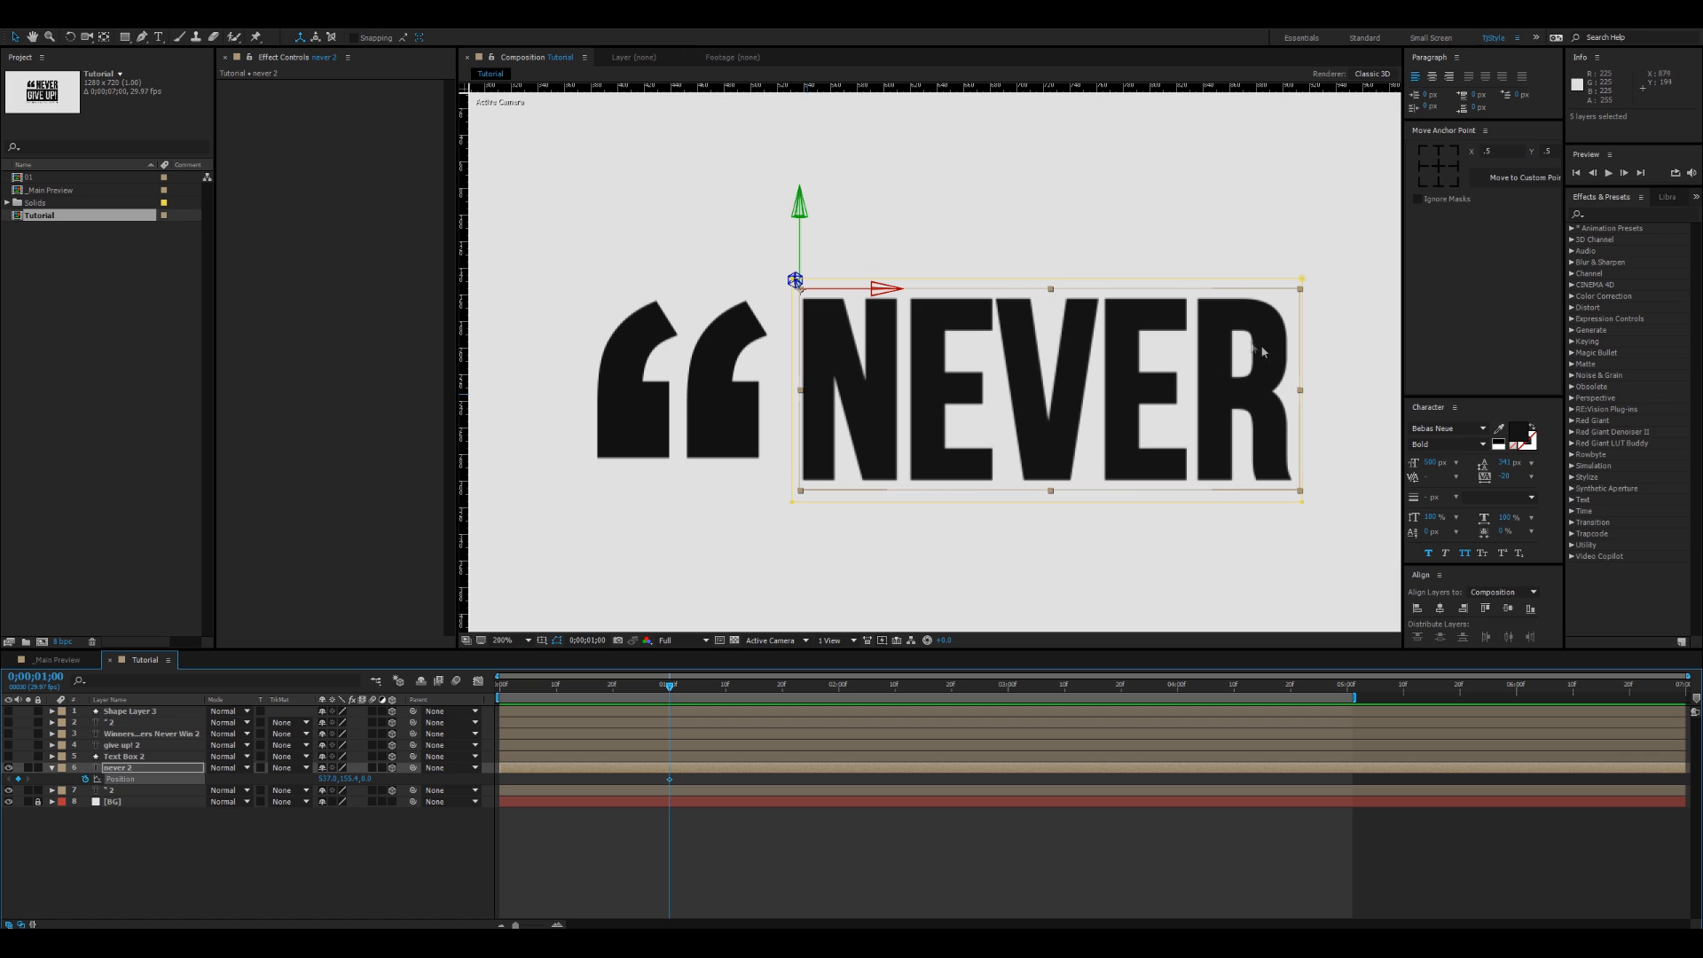
# Step: Delete the existing mask from the never 2 layer
pyautogui.click(130, 769)
pyautogui.press('m')
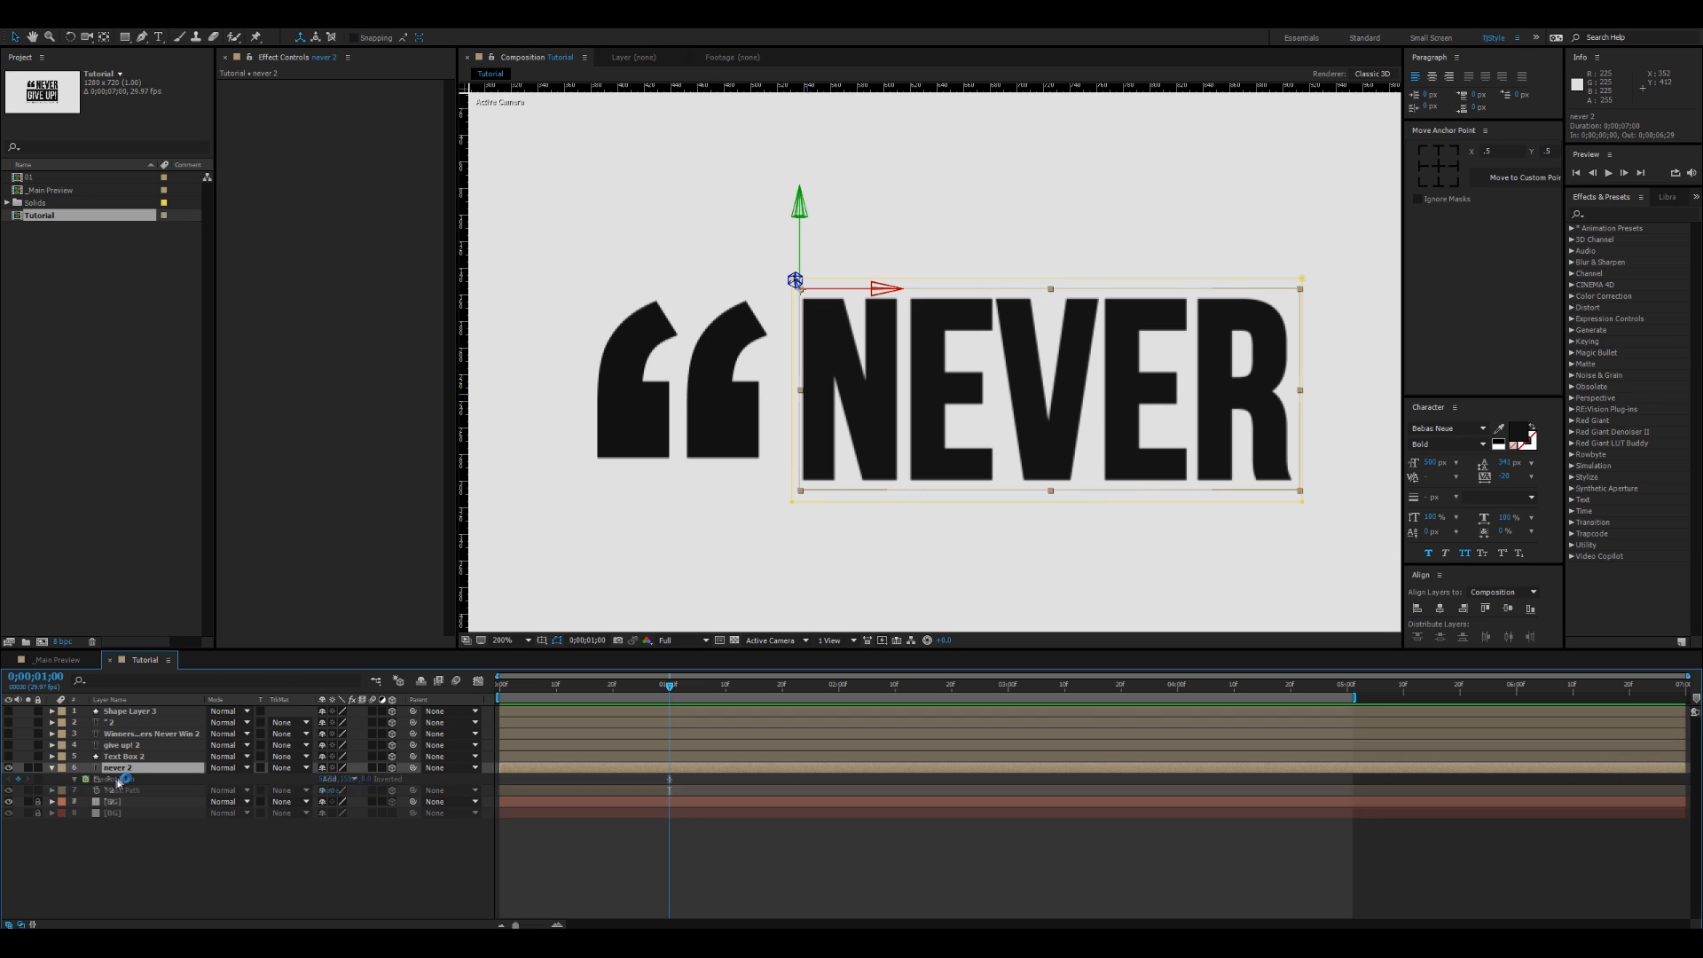
pyautogui.click(113, 781)
pyautogui.press('Delete')
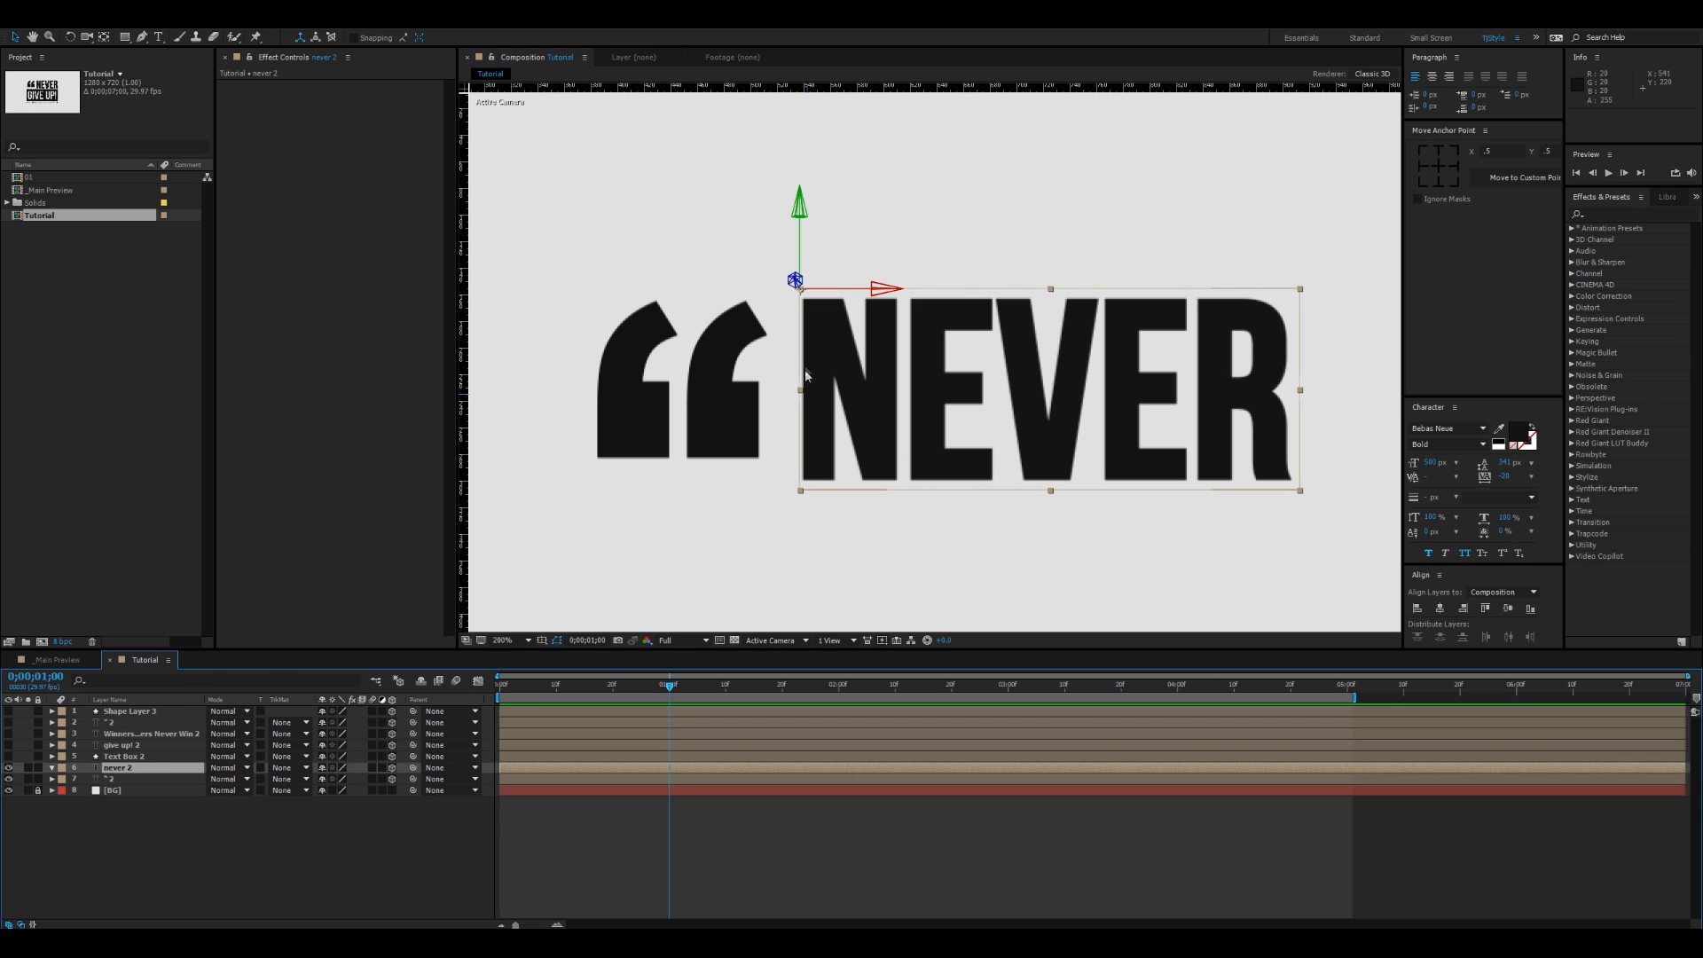
# Step: Draw a rectangular mask around the whole word NEVER on the never 2 layer, slightly larger than the text
pyautogui.click(130, 40)
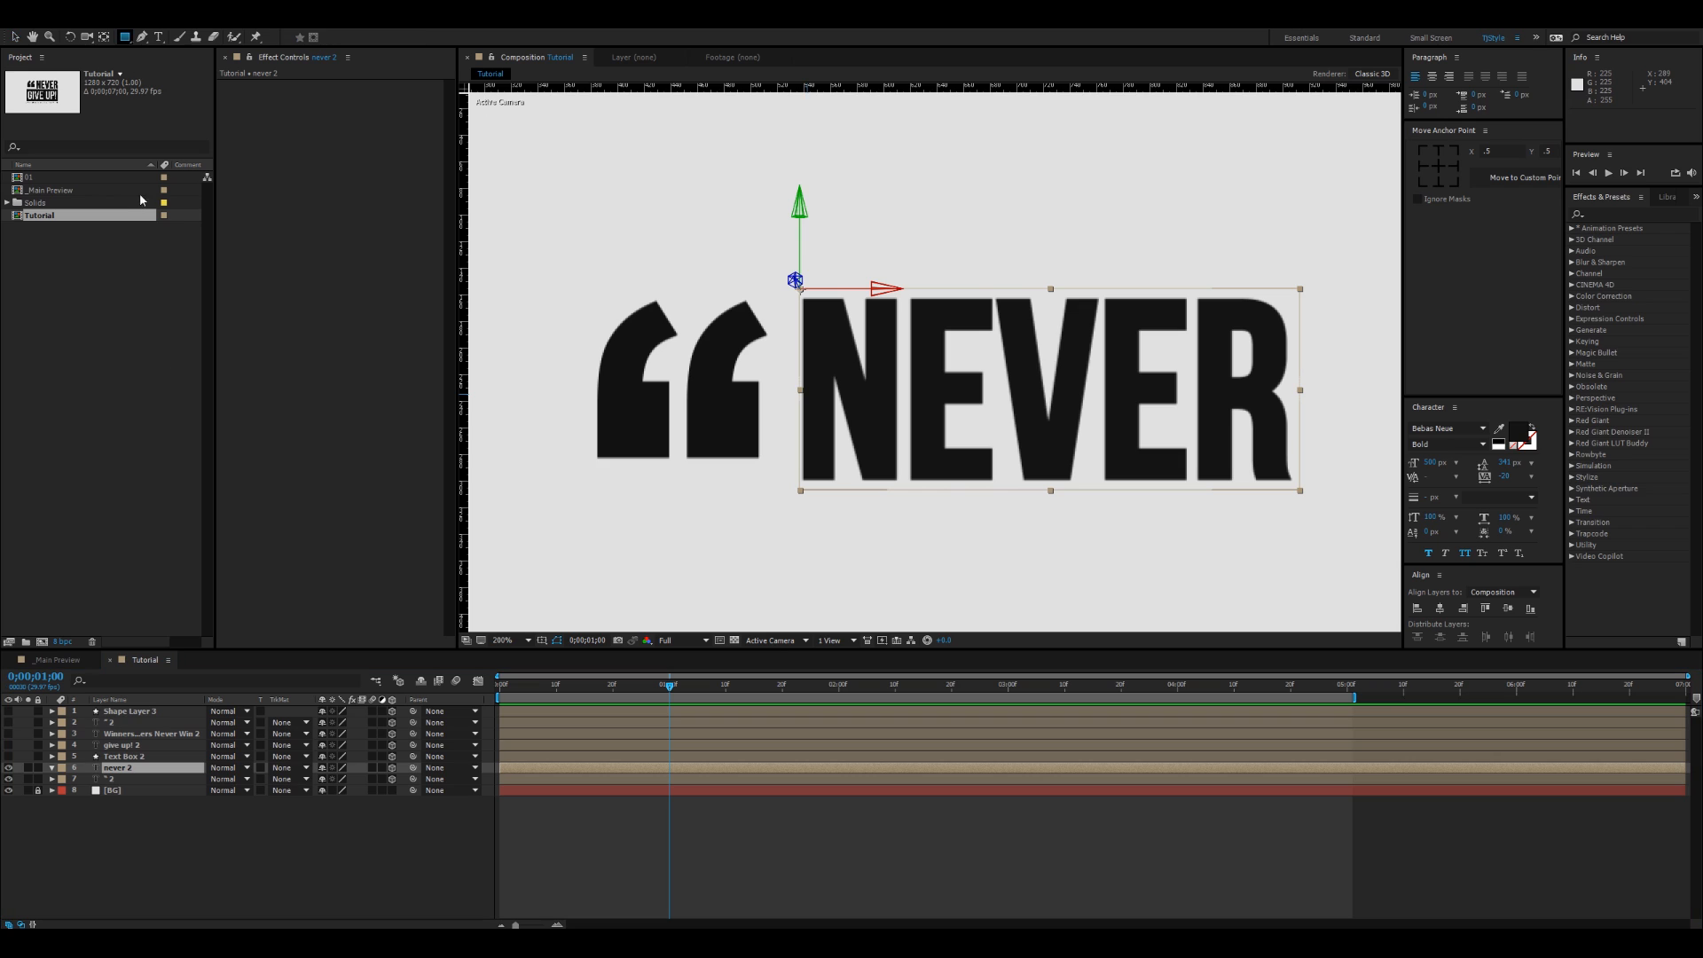
pyautogui.click(116, 770)
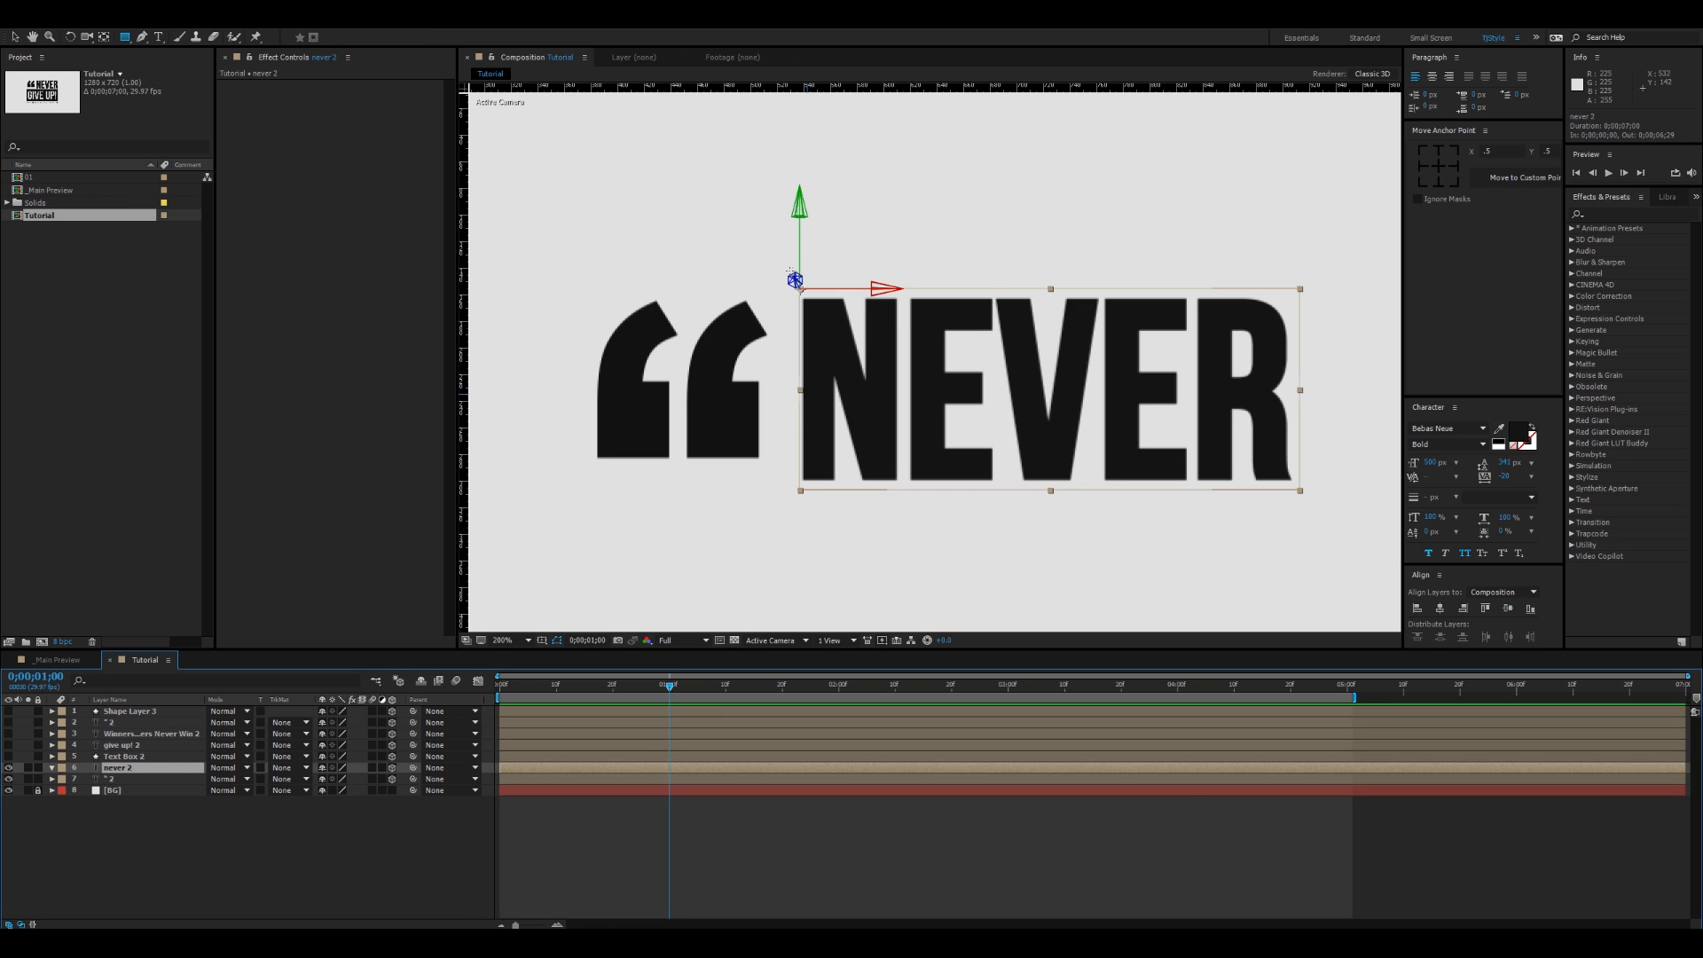
pyautogui.moveTo(781, 269); pyautogui.dragTo(1368, 511)
pyautogui.press('v')
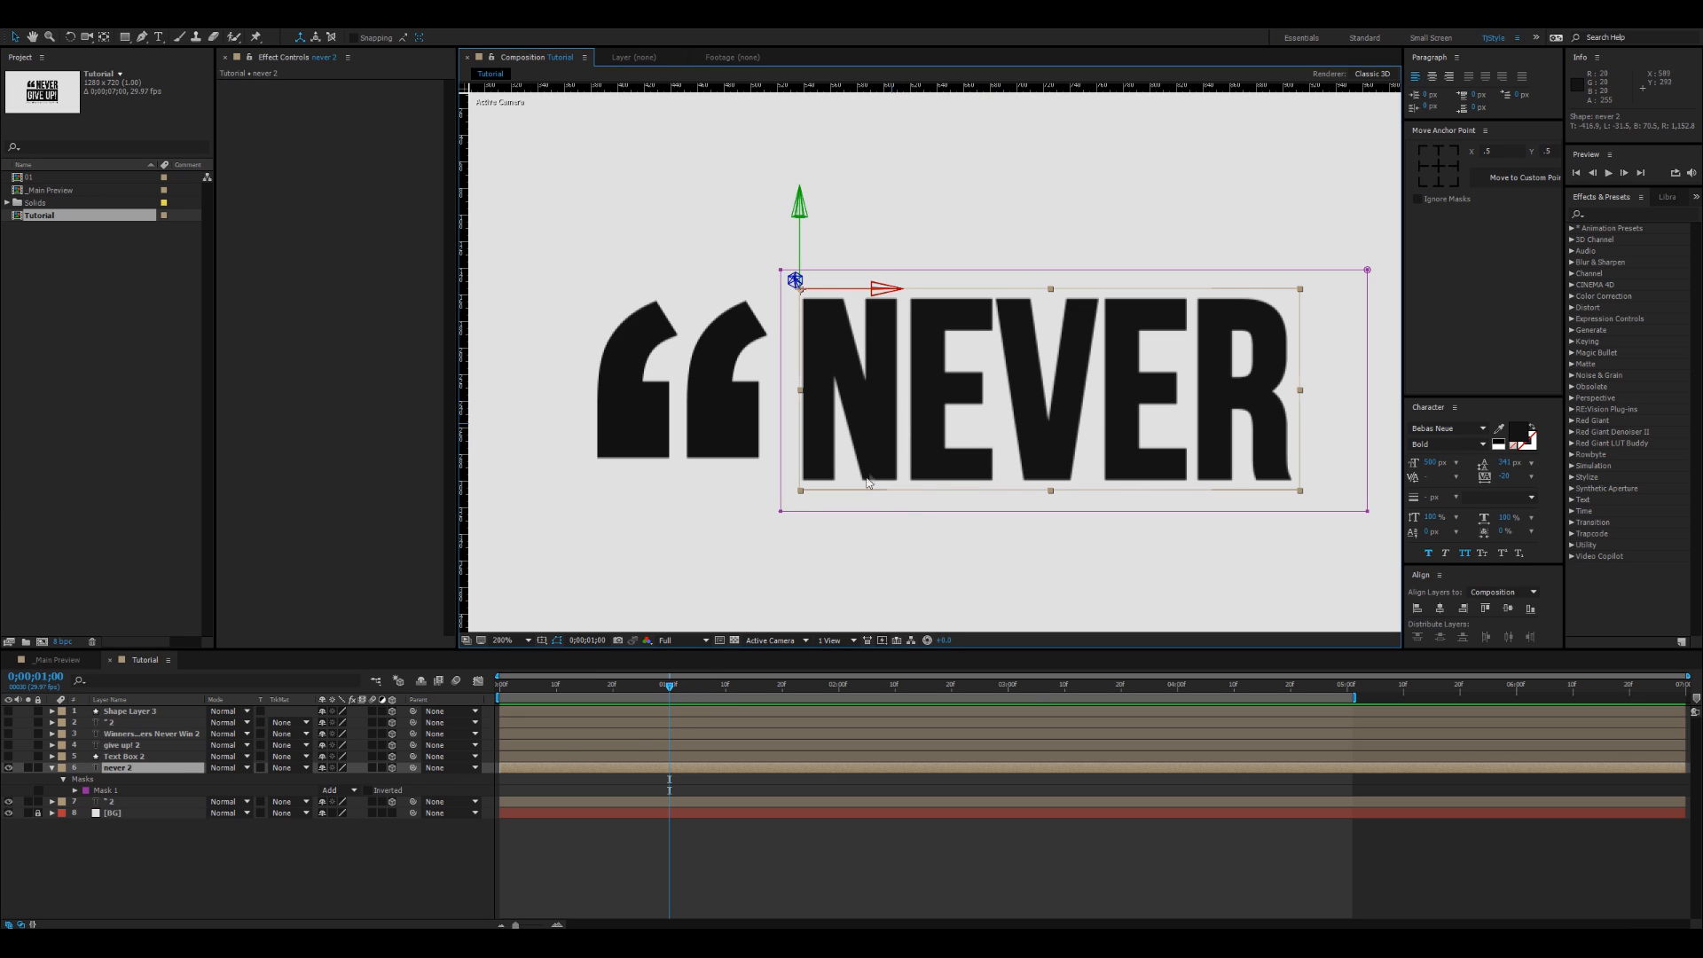
# Step: Add a Position keyframe at 0;00;00;00 on the never 2 layer with NEVER shifted left over the quotation mark, and preview the slide
pyautogui.press('p')
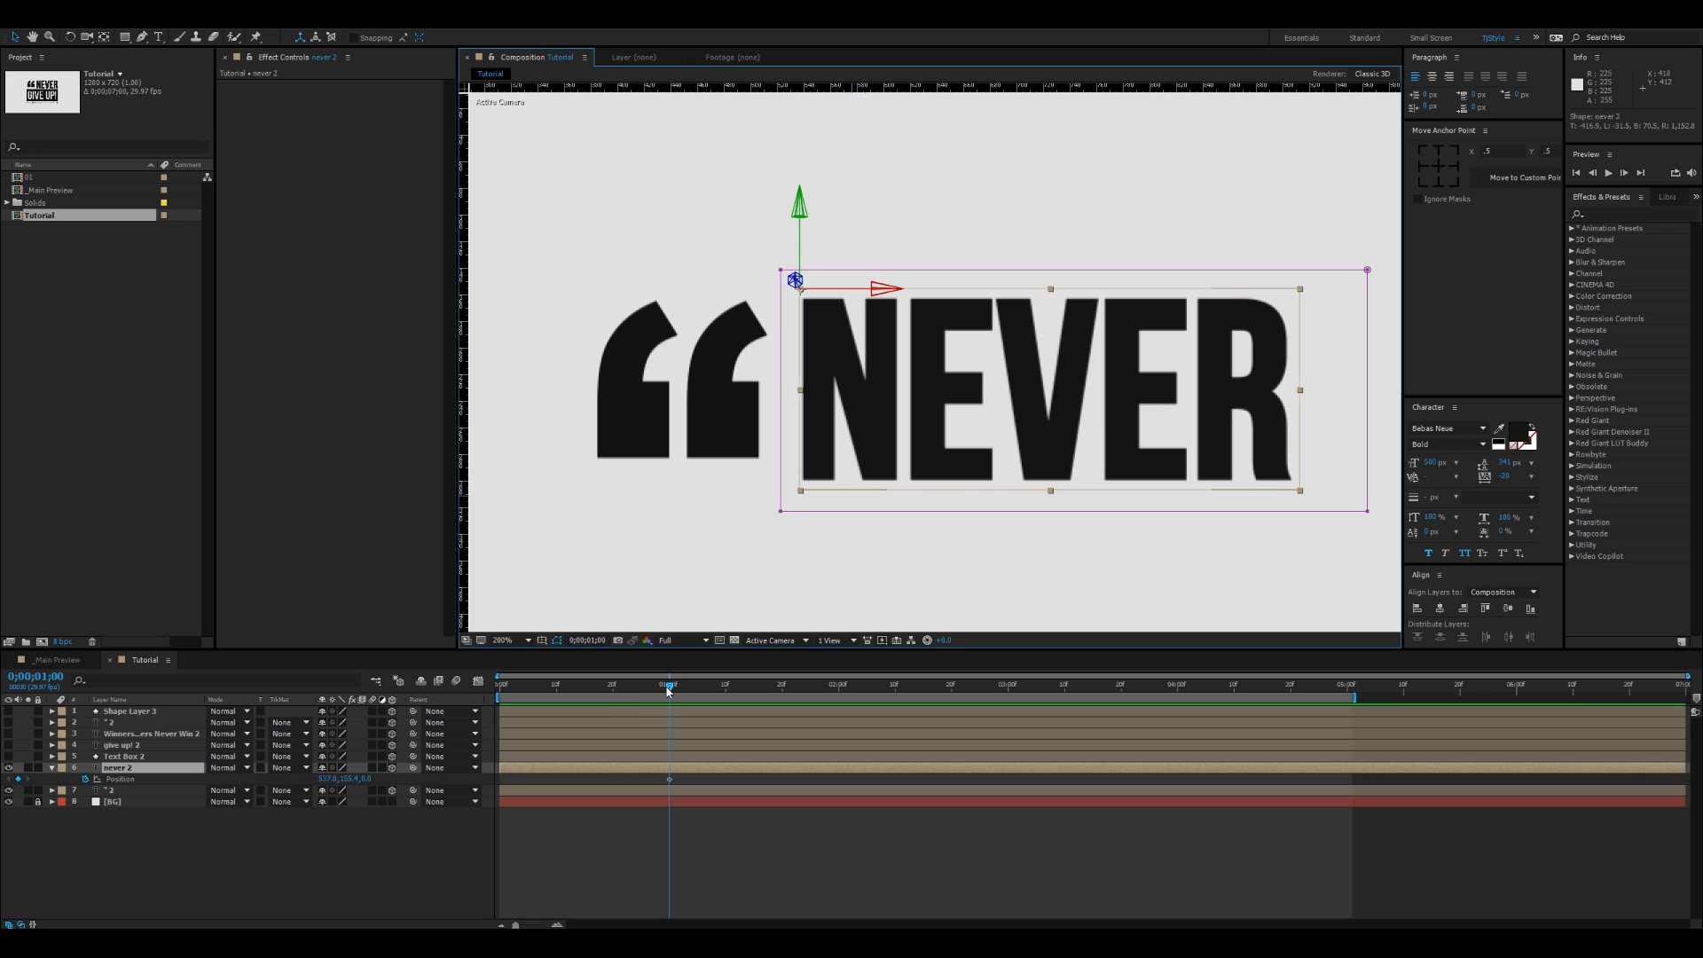
pyautogui.moveTo(668, 690); pyautogui.dragTo(498, 690)
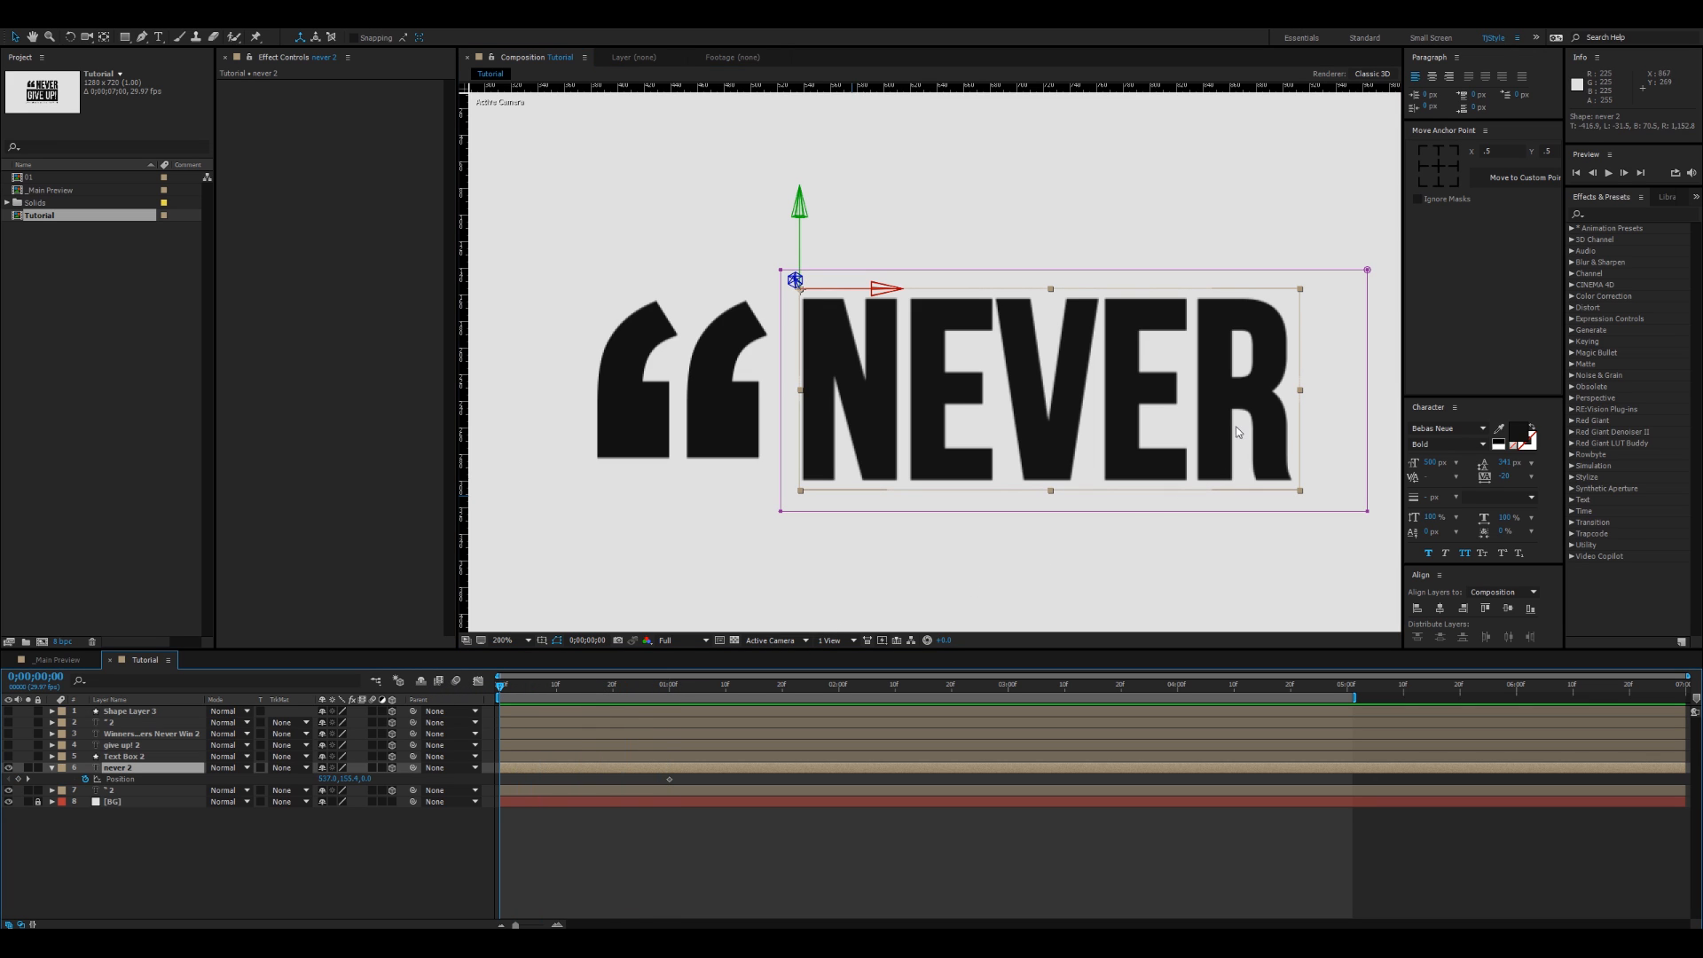
pyautogui.moveTo(1237, 426); pyautogui.dragTo(729, 398)
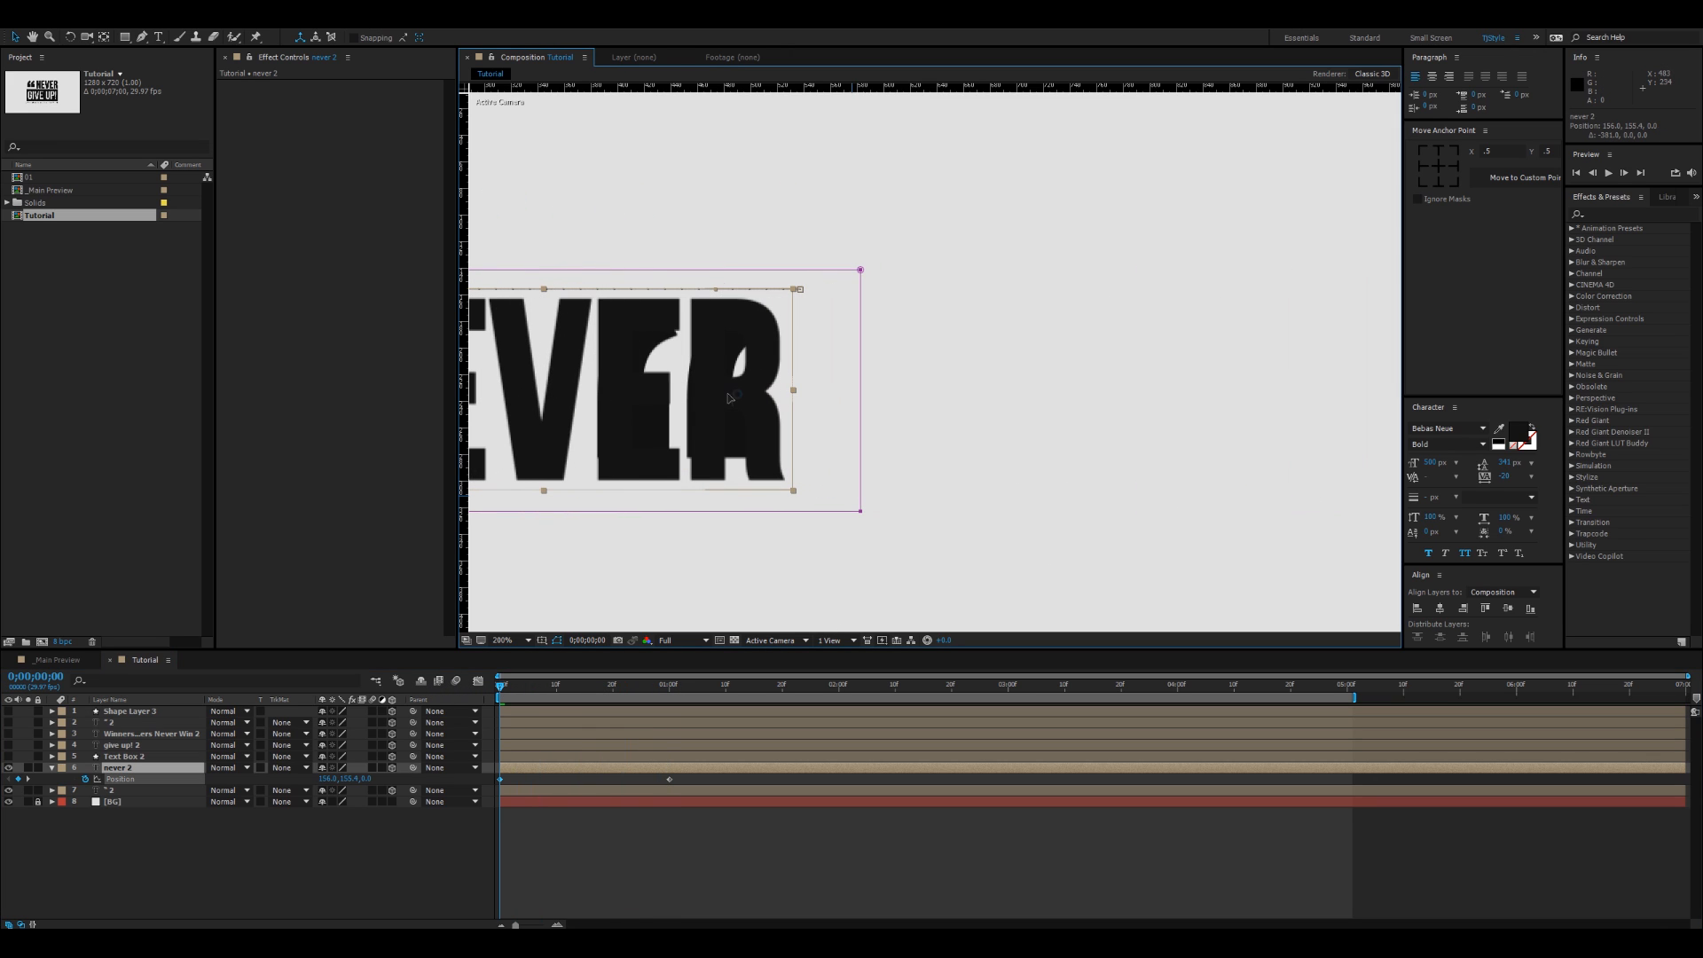
pyautogui.press('k')
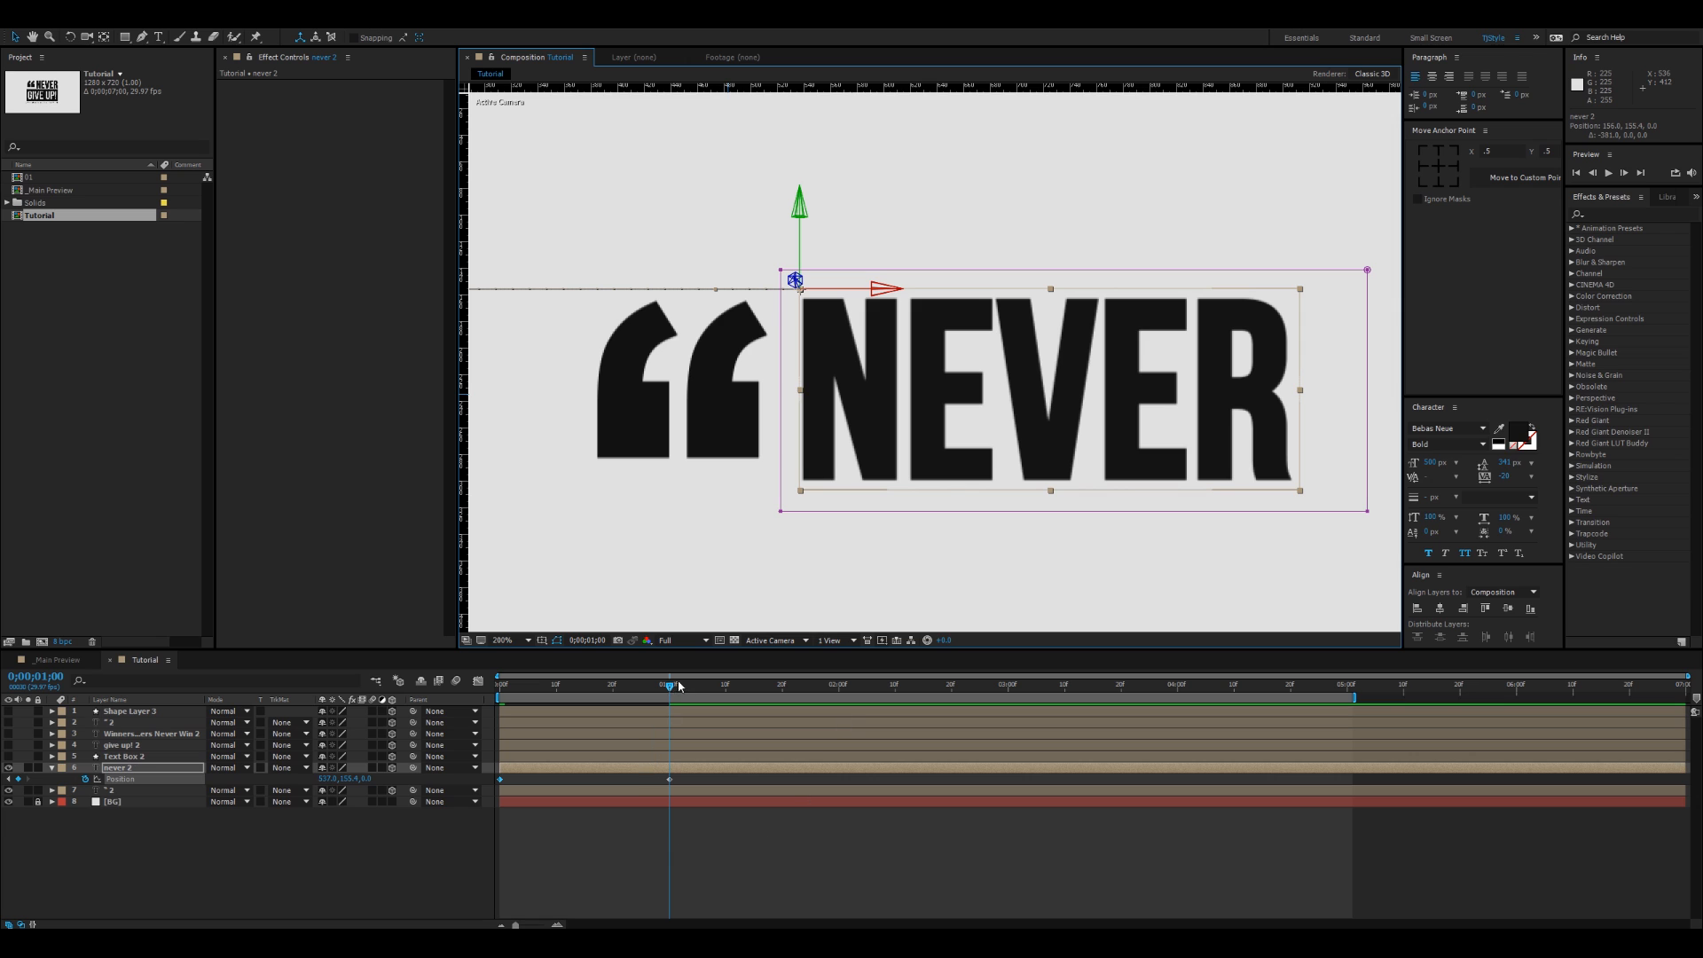
pyautogui.press('space')
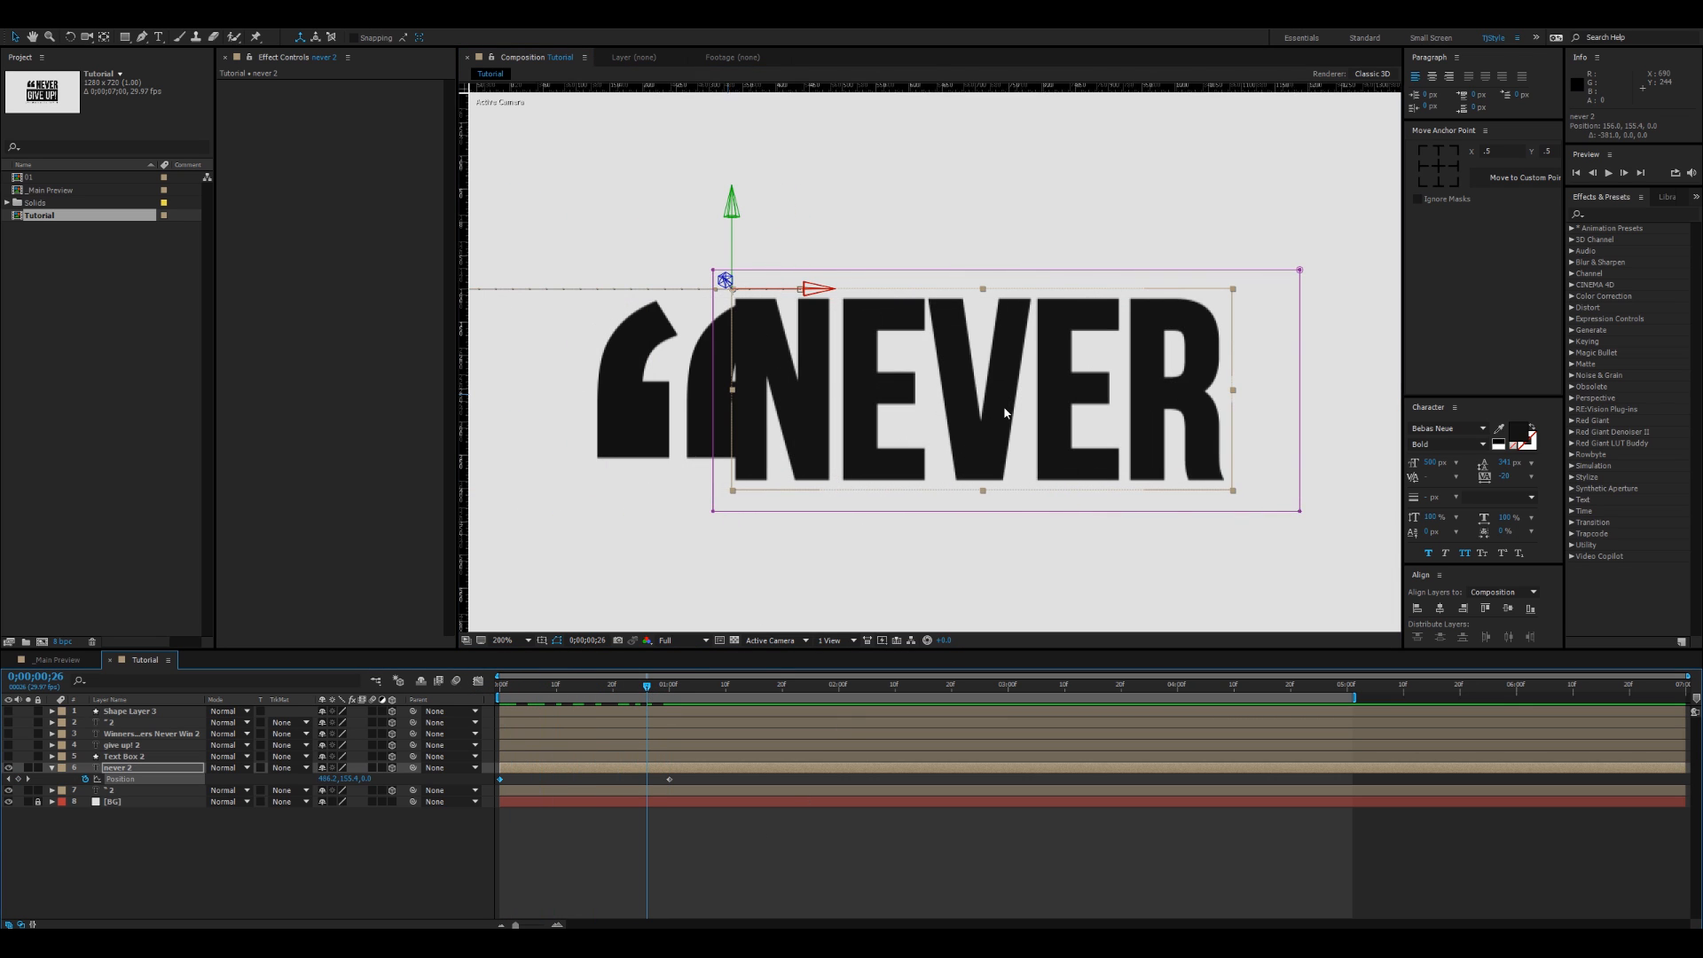
pyautogui.scroll(-1, 1004, 408)
pyautogui.moveTo(1004, 408); pyautogui.dragTo(1012, 402)
pyautogui.press('Home')
pyautogui.press('space')
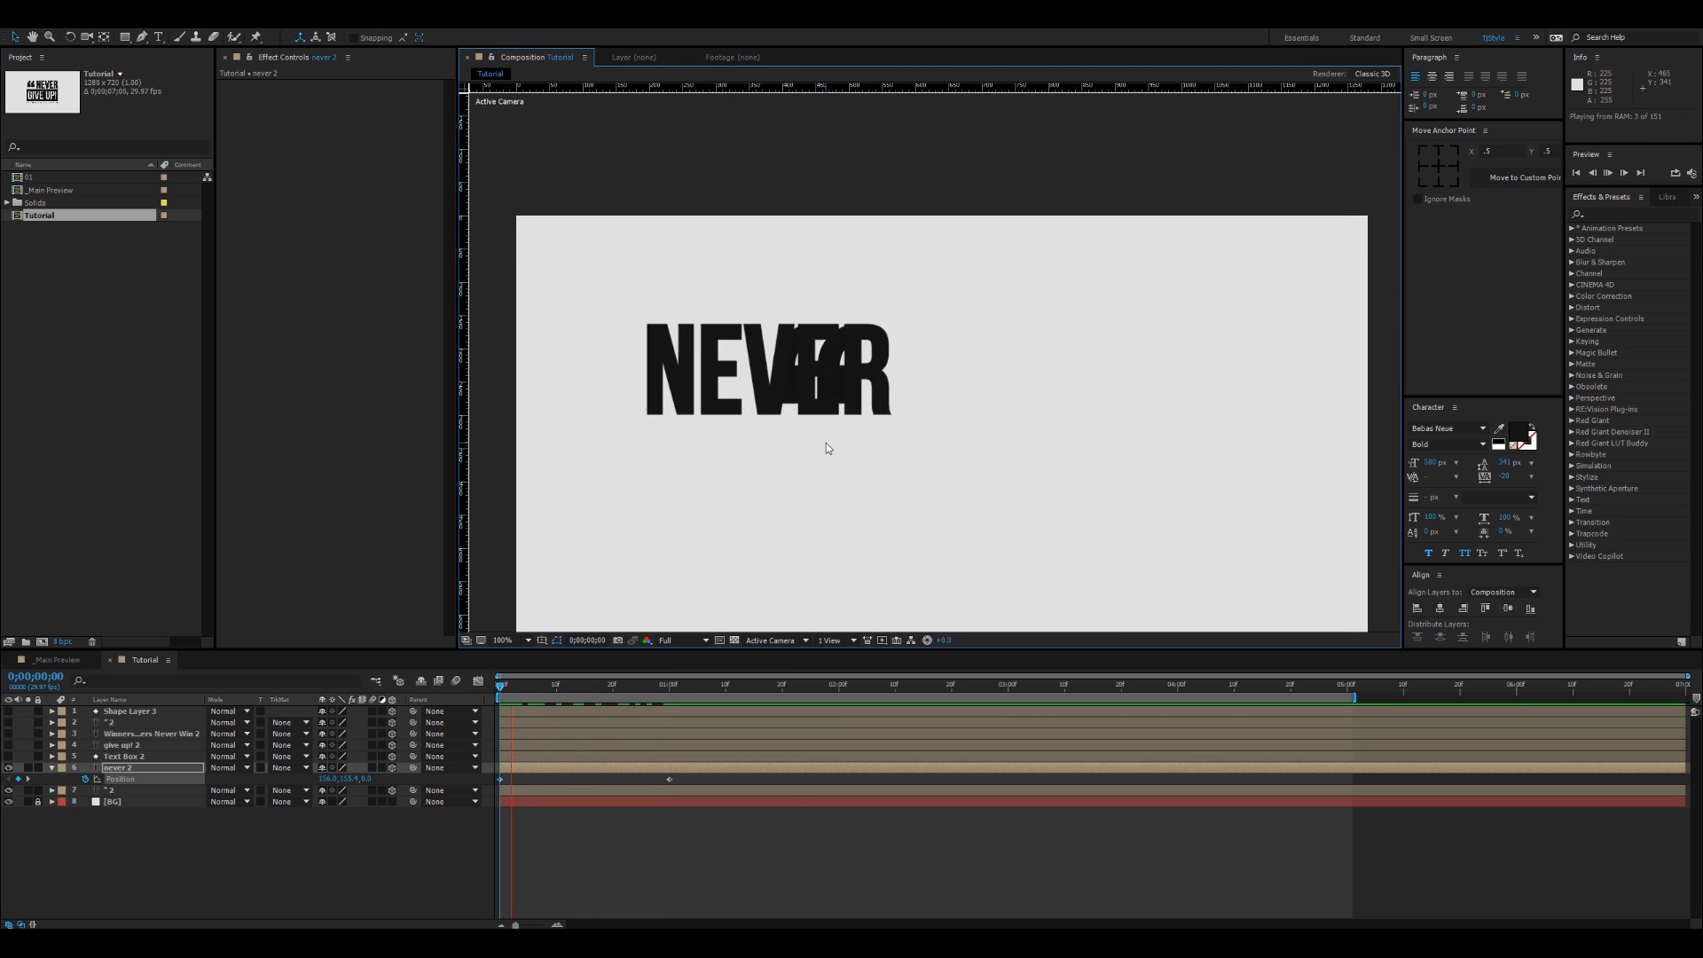
pyautogui.press('space')
pyautogui.press('k')
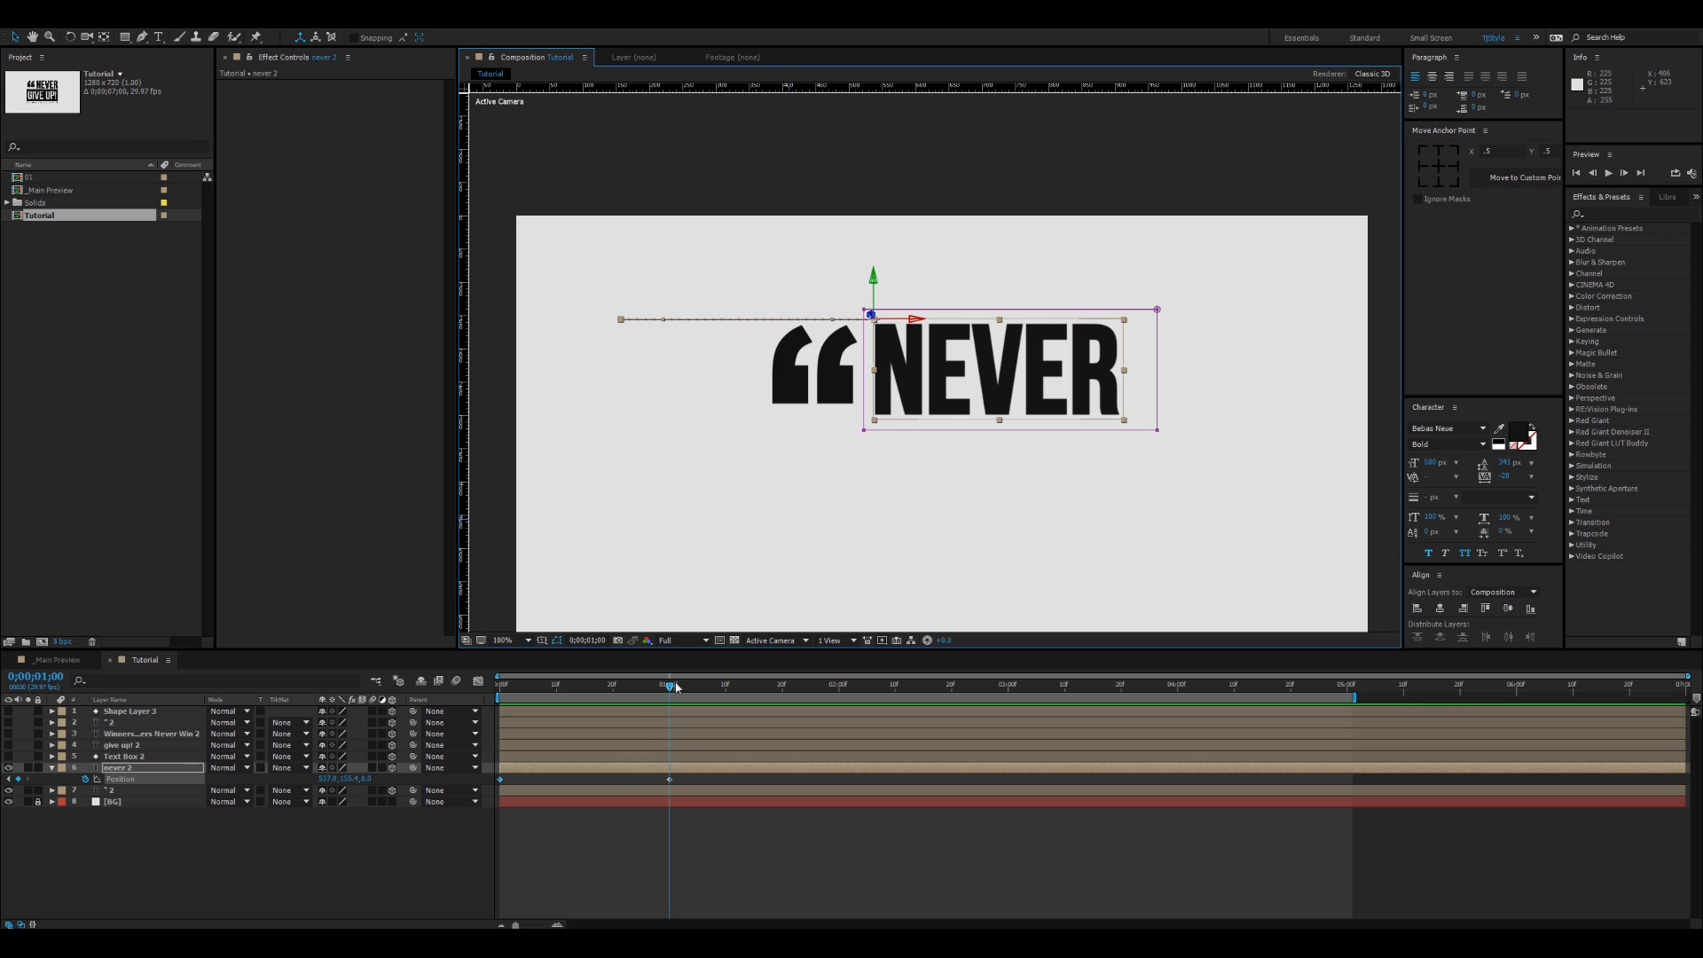
# Step: Place a vertical guide along the left edge of NEVER's mask at 0;00;01;00 and remove the extra guide crossing the letter R
pyautogui.moveTo(676, 685)
pyautogui.mouseDown()
pyautogui.moveTo(507, 697)
pyautogui.moveTo(670, 711)
pyautogui.mouseUp()
pyautogui.scroll(1, 991, 430)
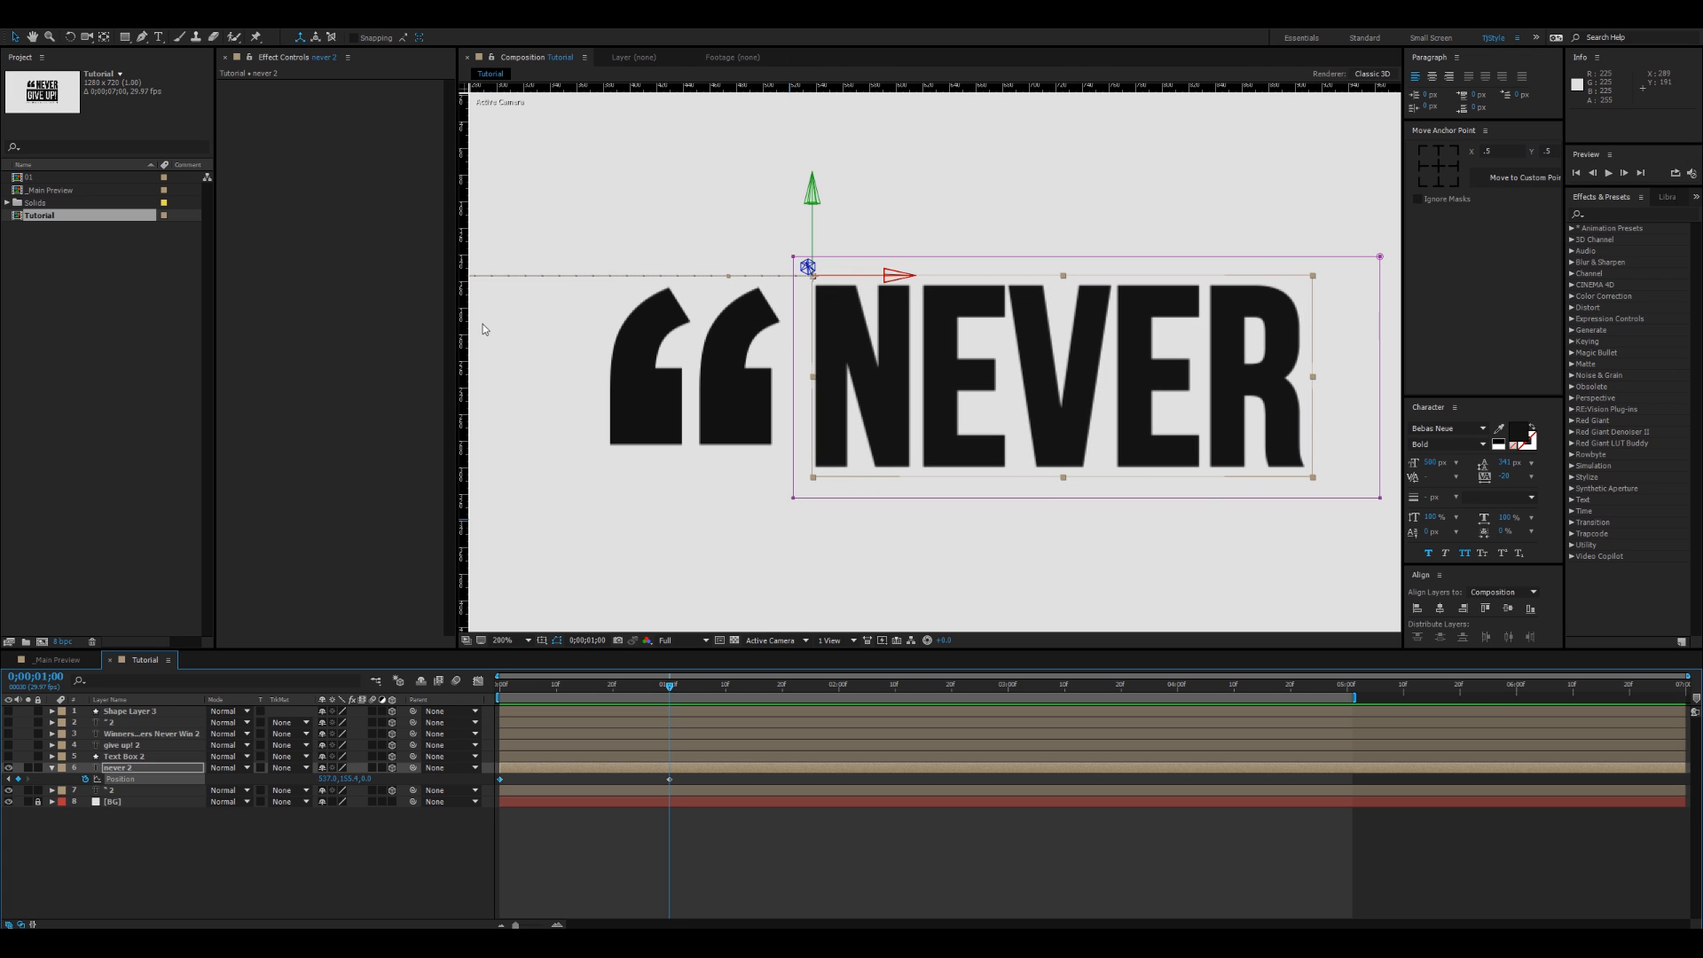
pyautogui.moveTo(463, 341); pyautogui.dragTo(794, 346)
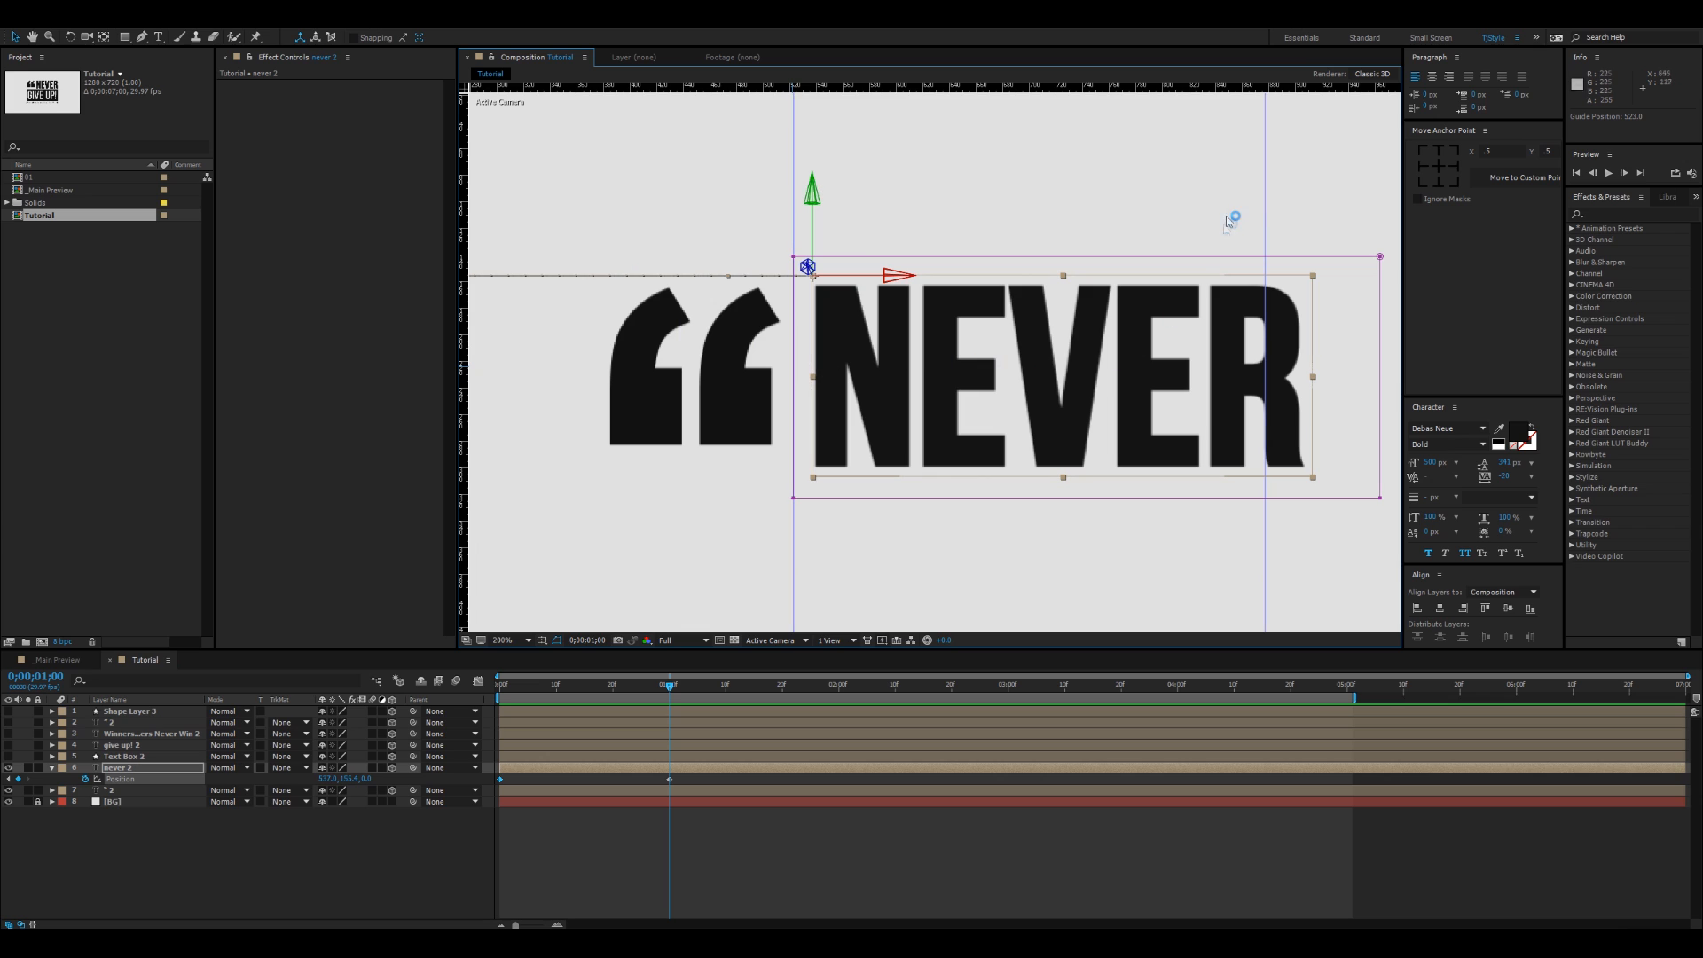
pyautogui.moveTo(1264, 213); pyautogui.dragTo(1263, 85)
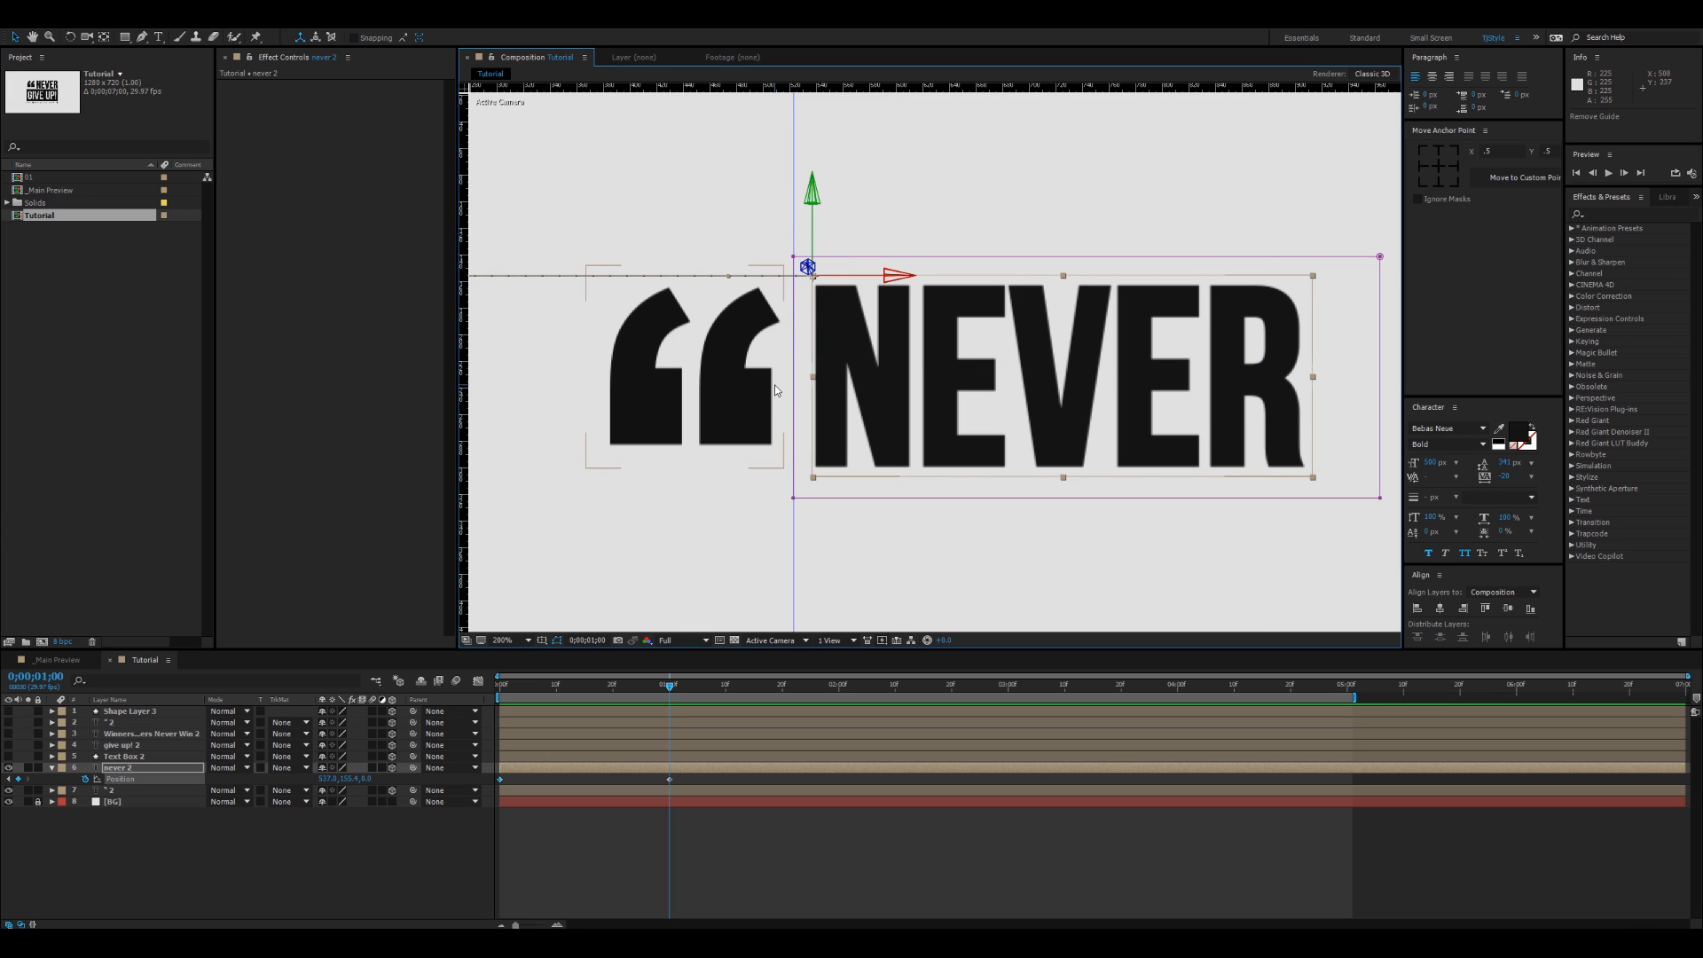
# Step: Hide the opening quotation mark layer, and at 0;00;00;00 move NEVER left until its mask's right edge meets the vertical guide
pyautogui.moveTo(661, 692); pyautogui.dragTo(500, 690)
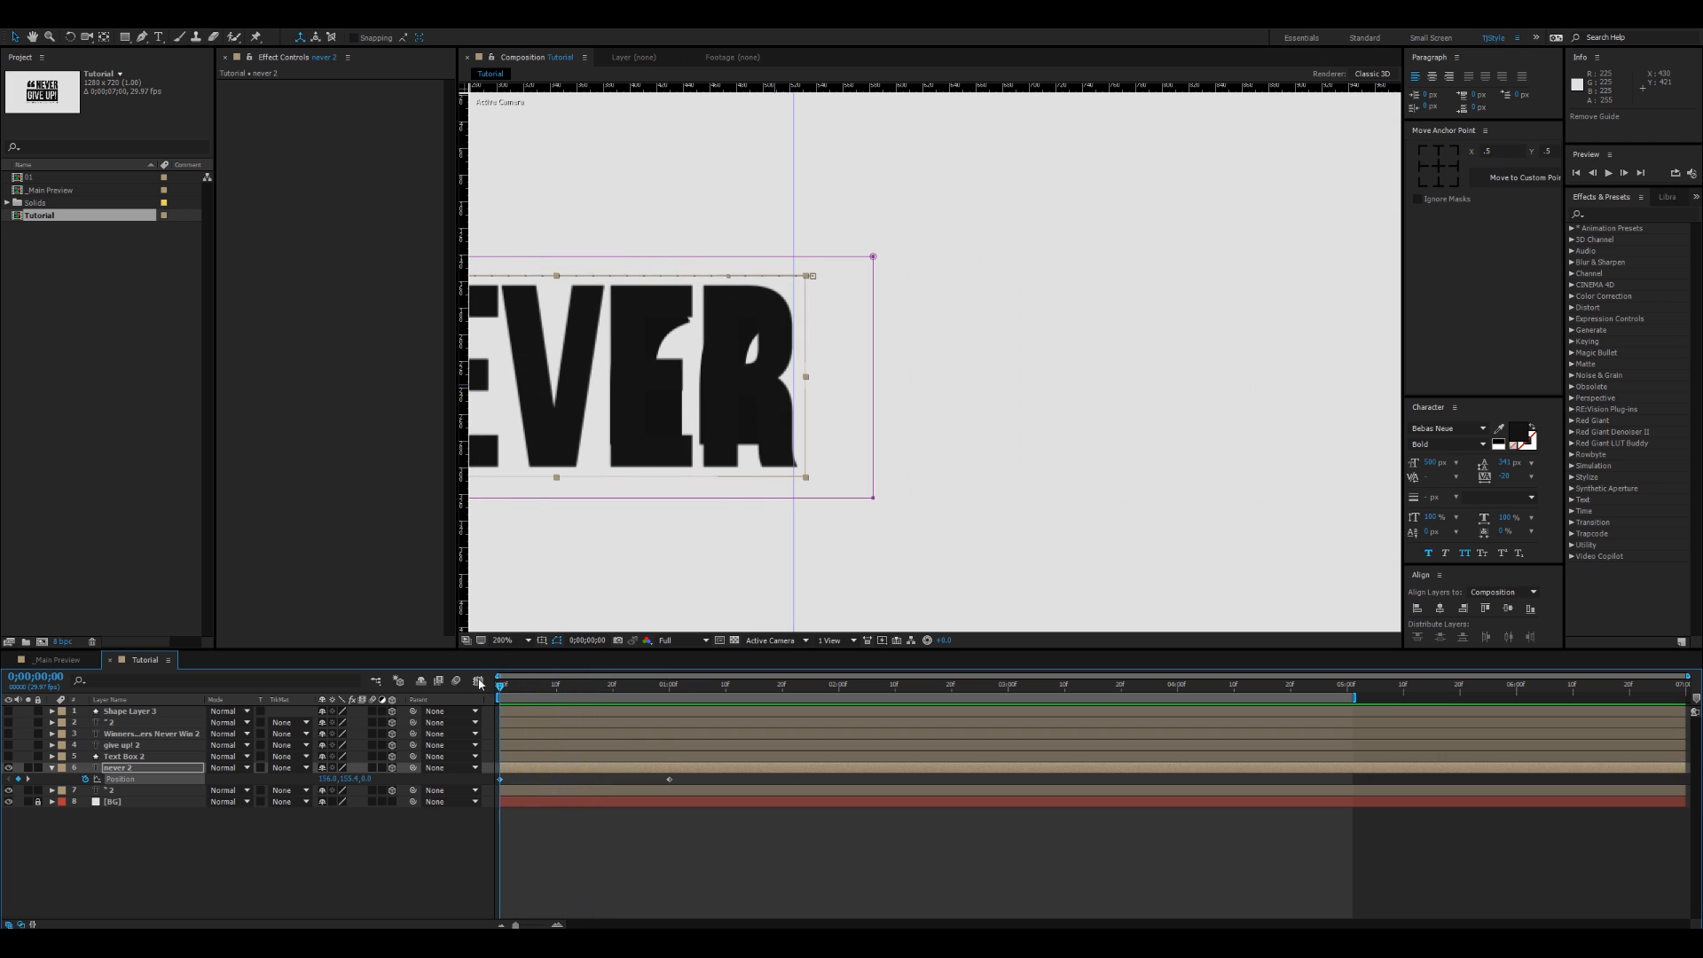
pyautogui.scroll(-1, 837, 343)
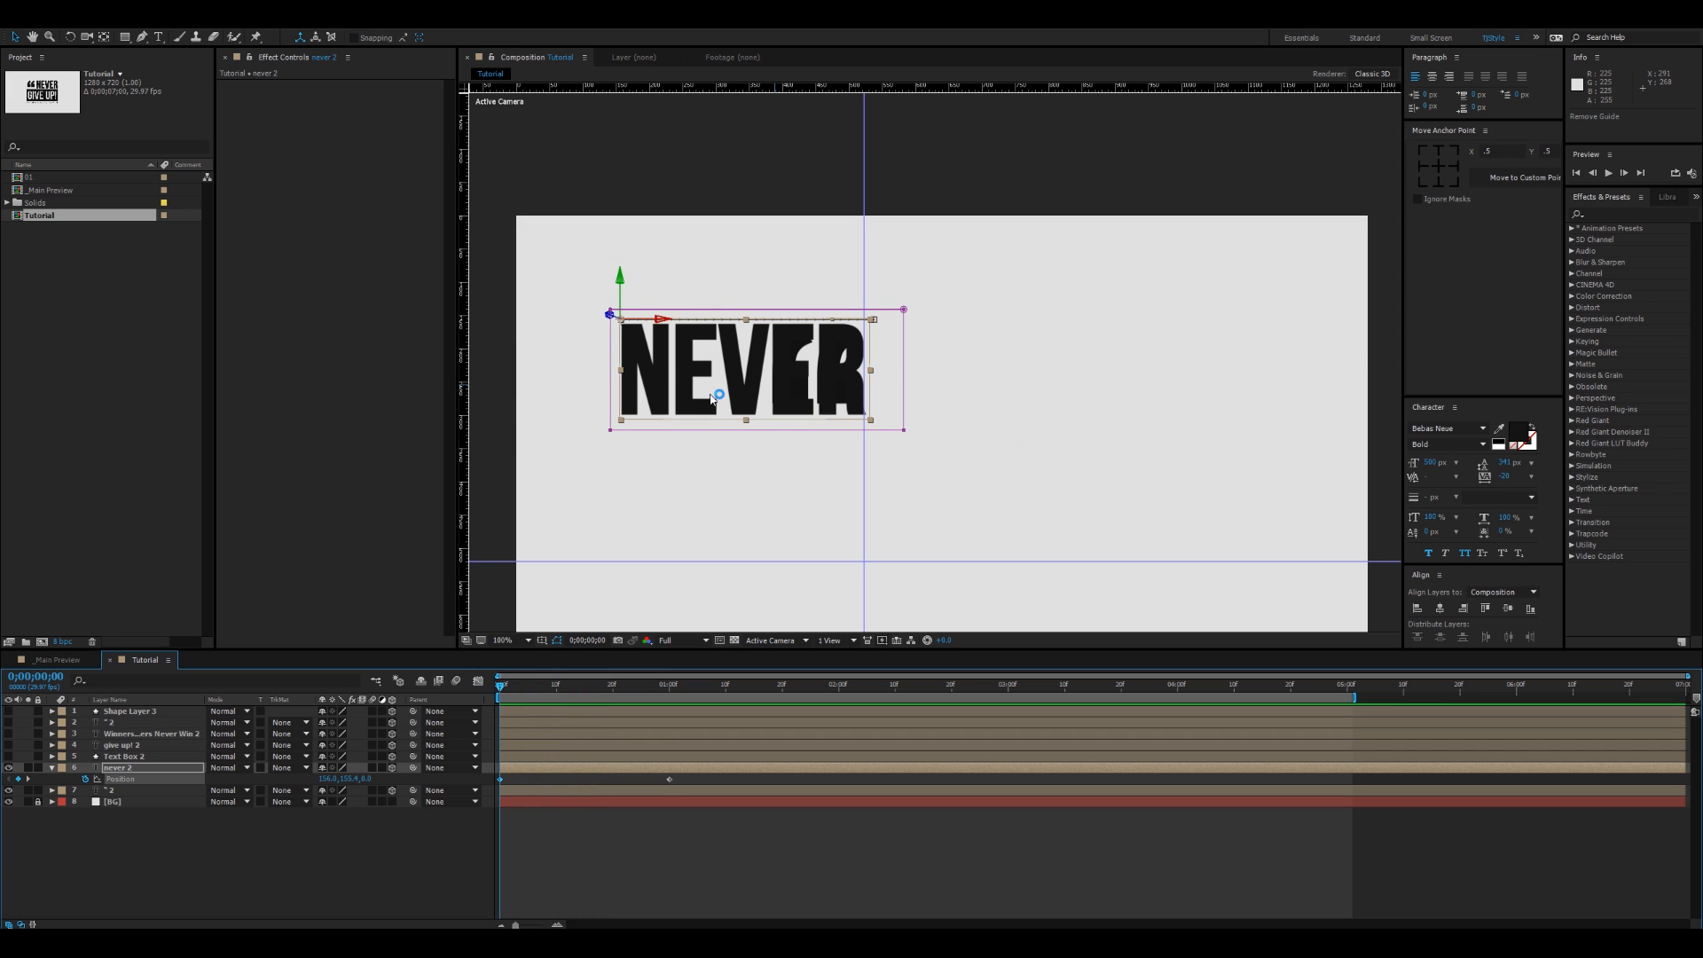
pyautogui.click(9, 791)
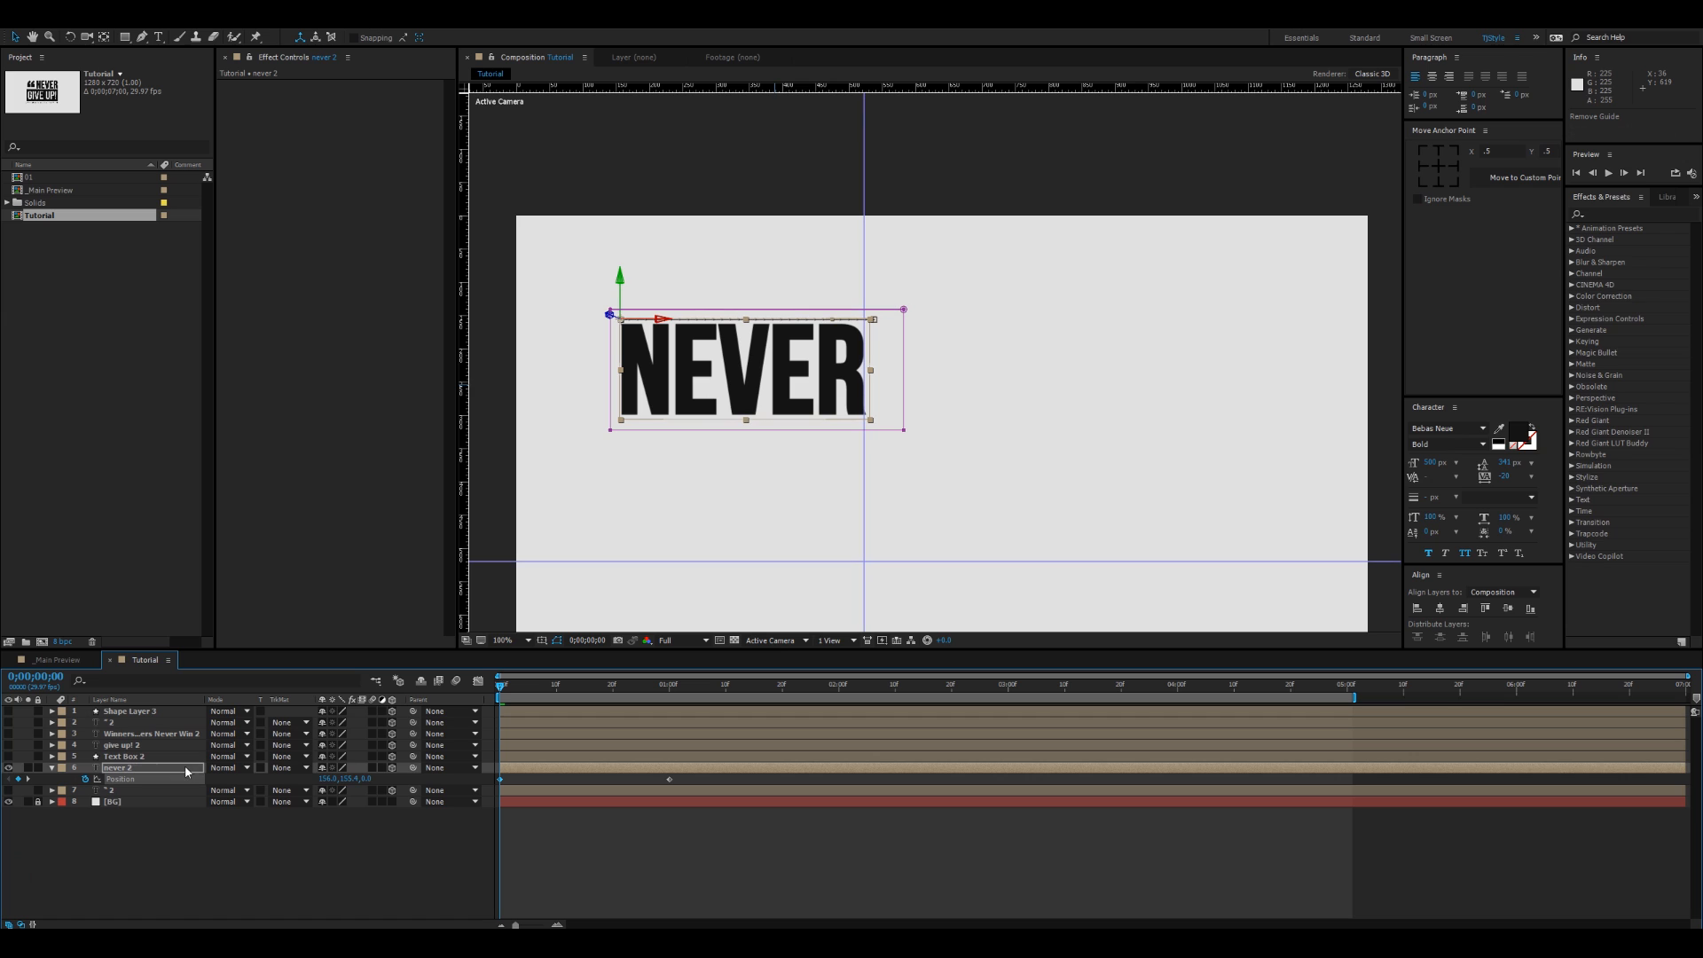
pyautogui.click(185, 768)
pyautogui.moveTo(777, 420); pyautogui.dragTo(738, 420)
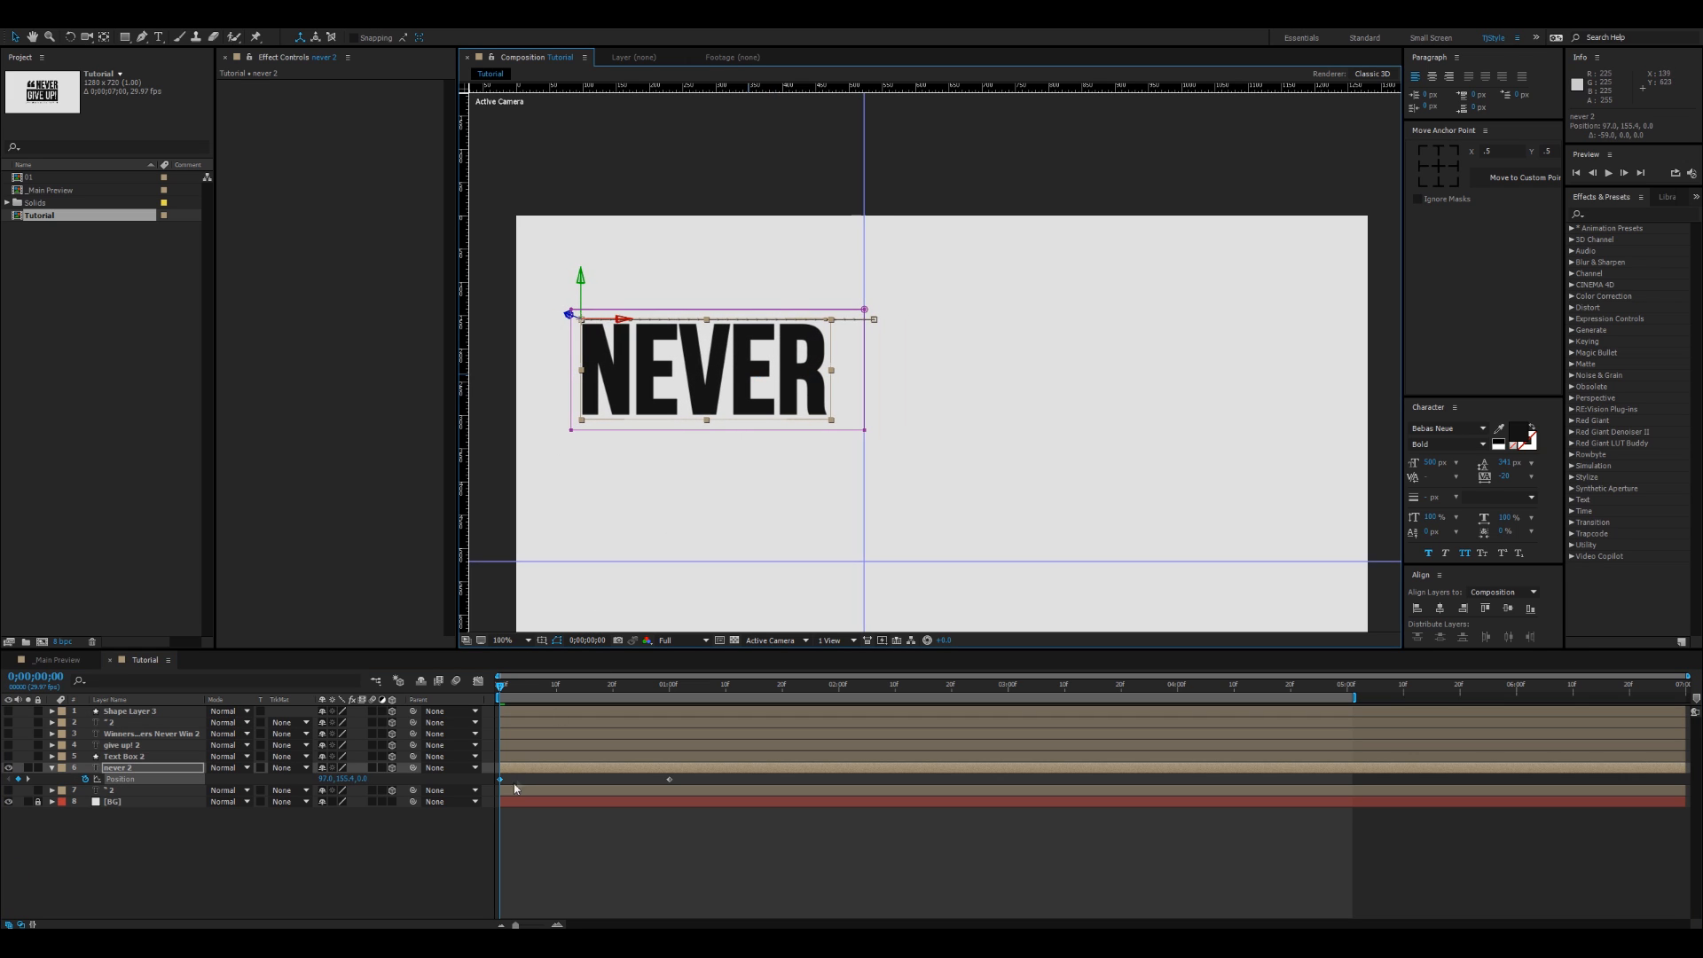
pyautogui.press('k')
pyautogui.press('j')
pyautogui.press('space')
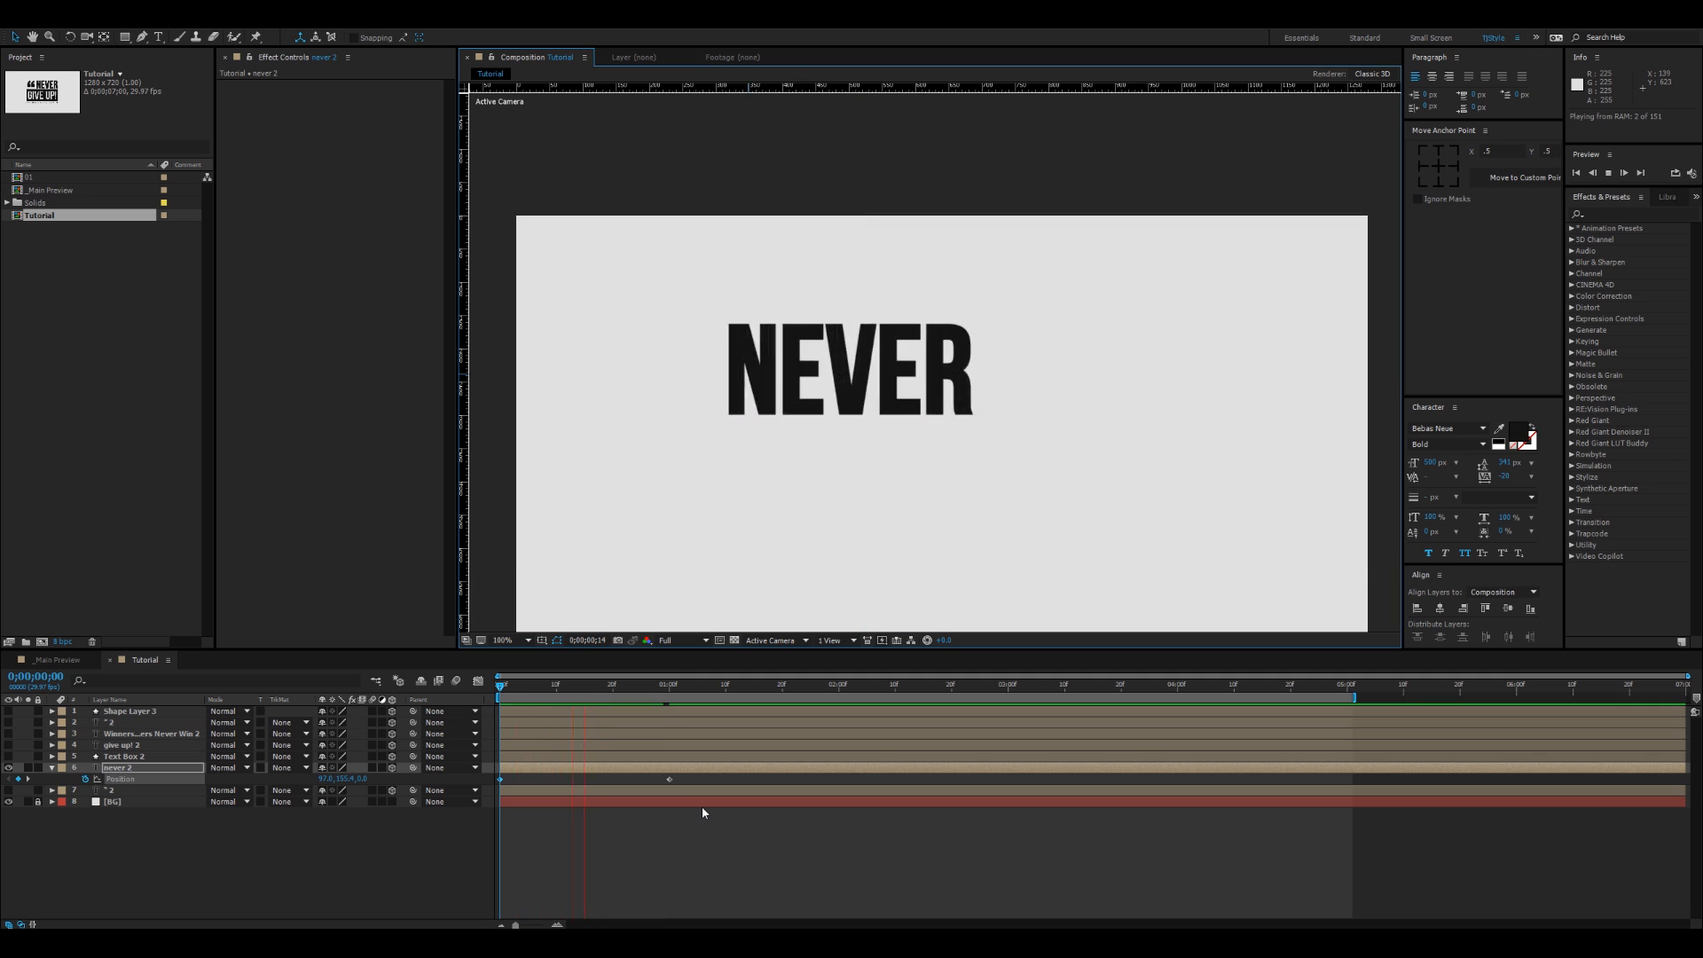
pyautogui.press('space')
pyautogui.press('space')
pyautogui.press('space')
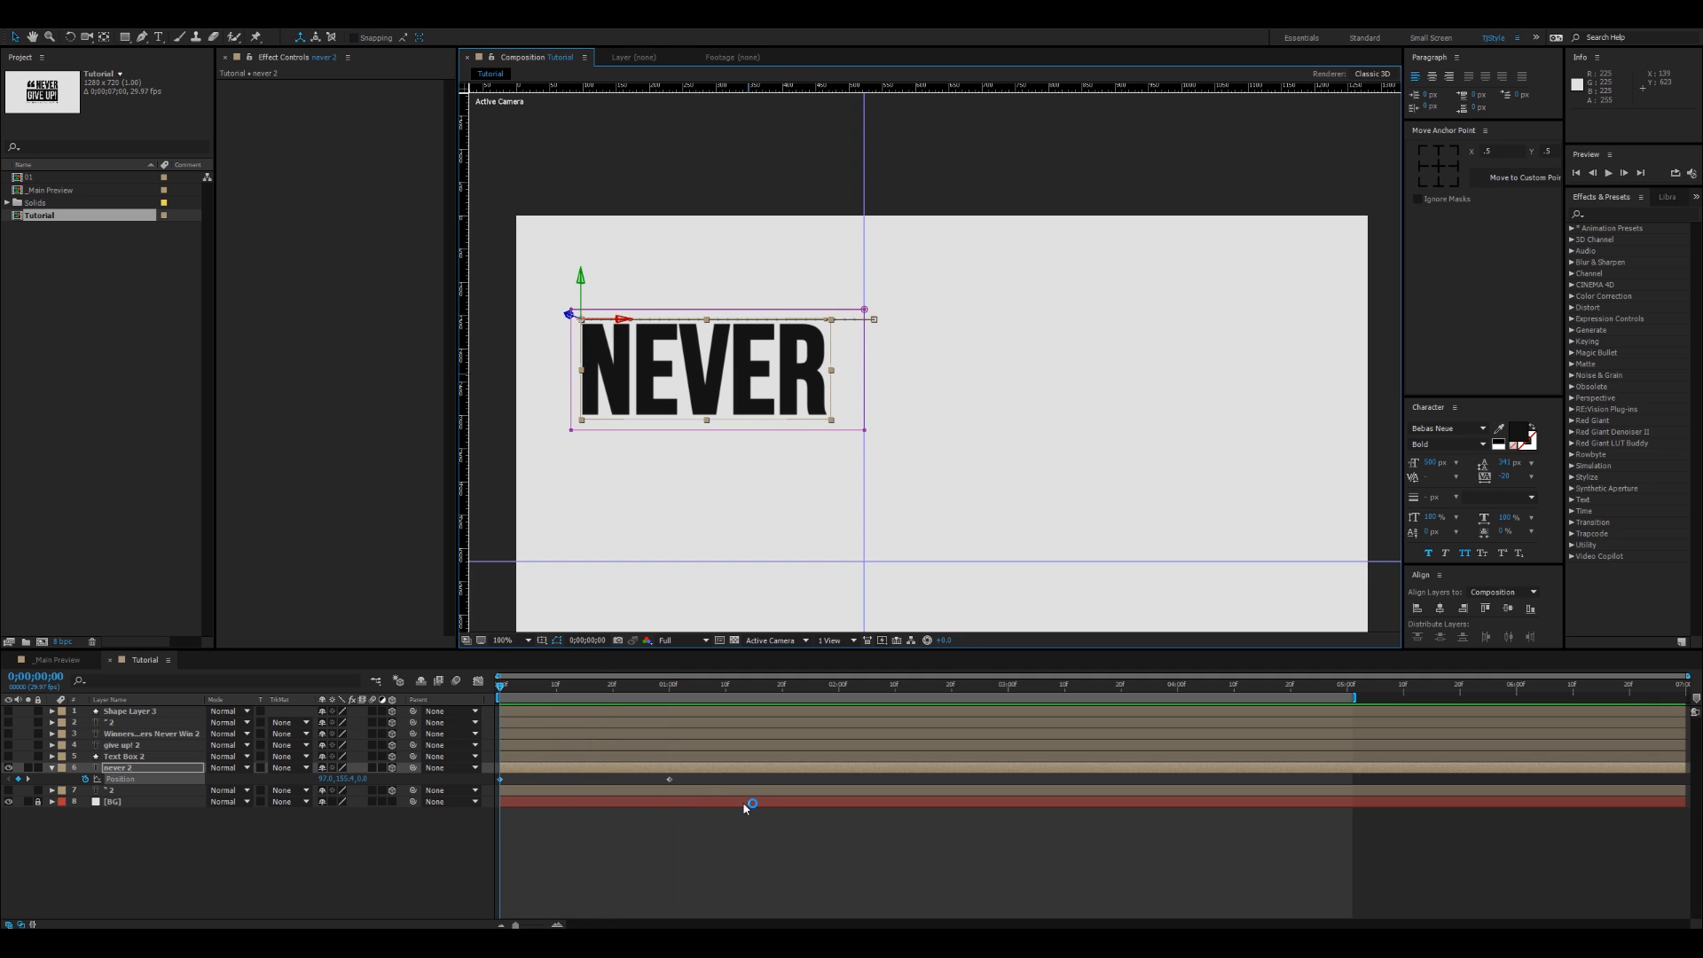
# Step: Show the never 2 layer's Mask Path together with its Position and add a Mask Path keyframe at 0;00;01;00
pyautogui.click(648, 776)
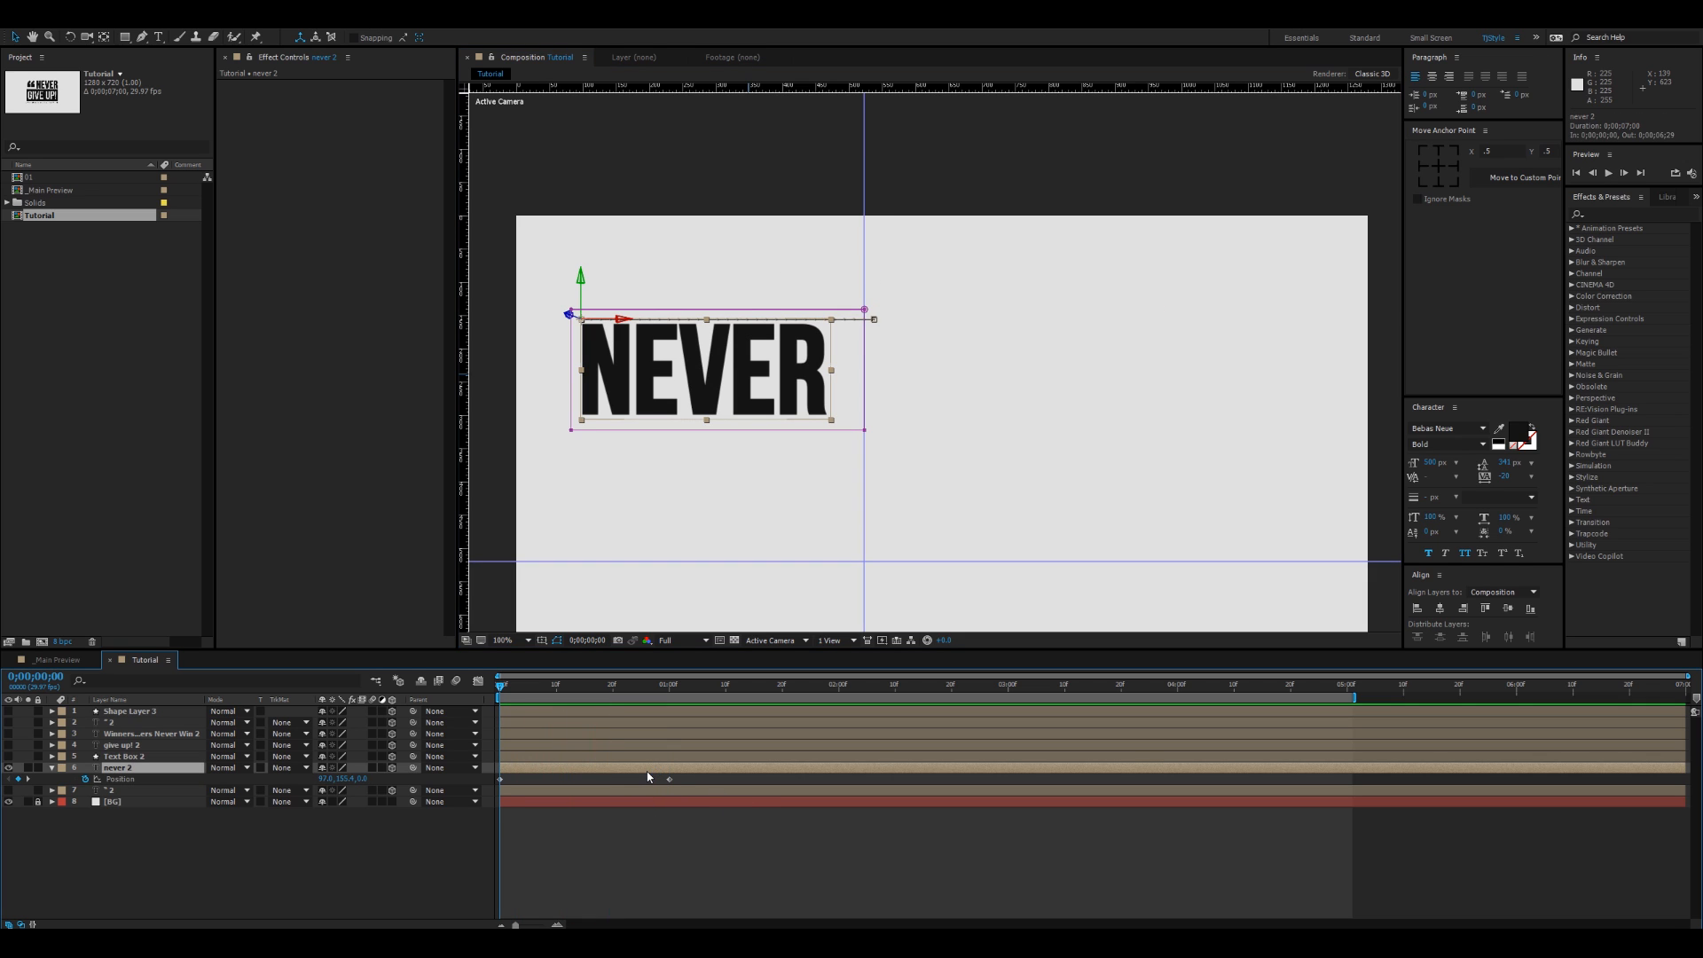
pyautogui.press('m')
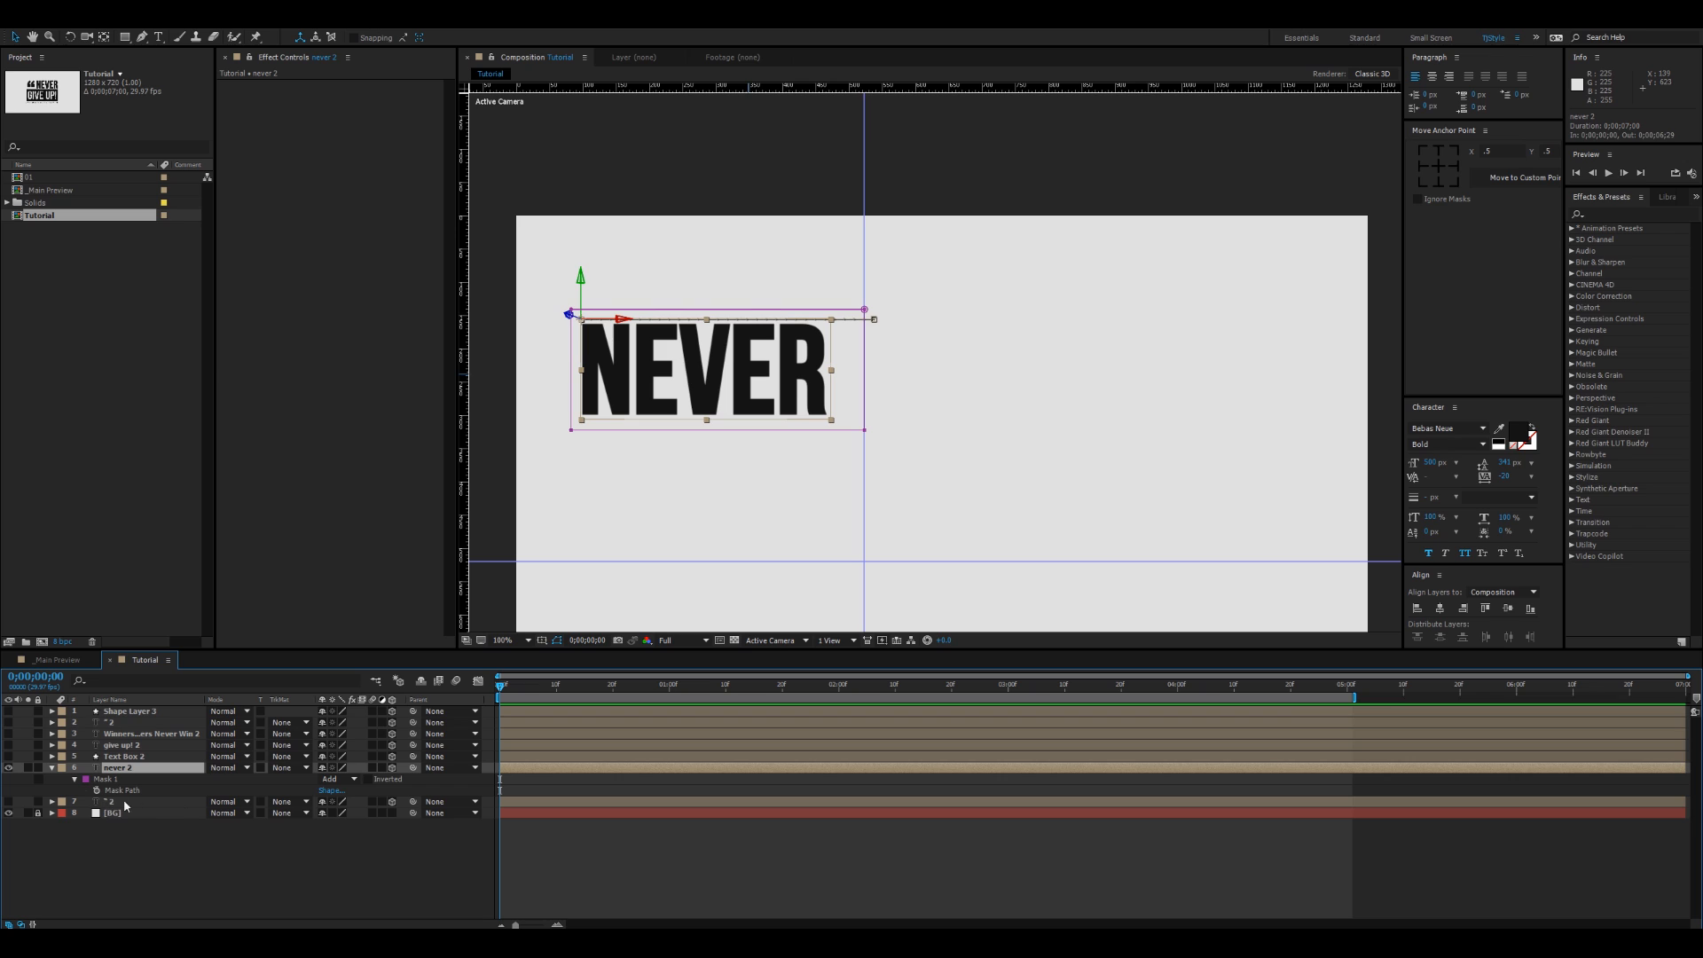
pyautogui.hotkey('shift', 'p')
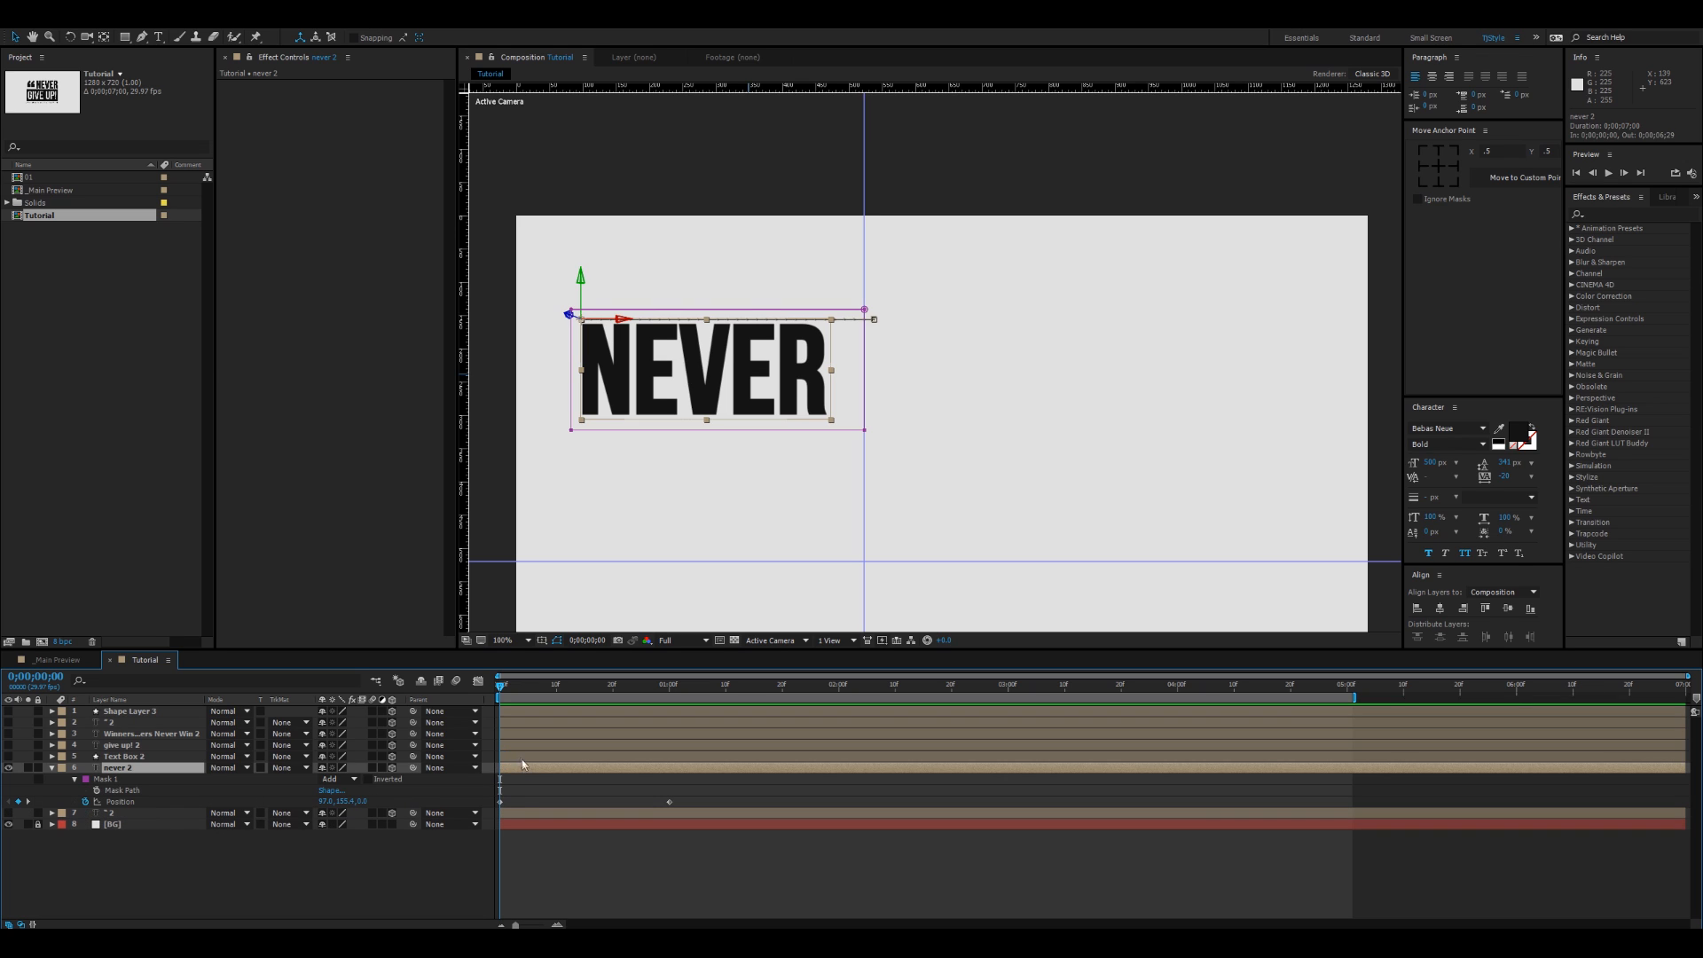
pyautogui.press('k')
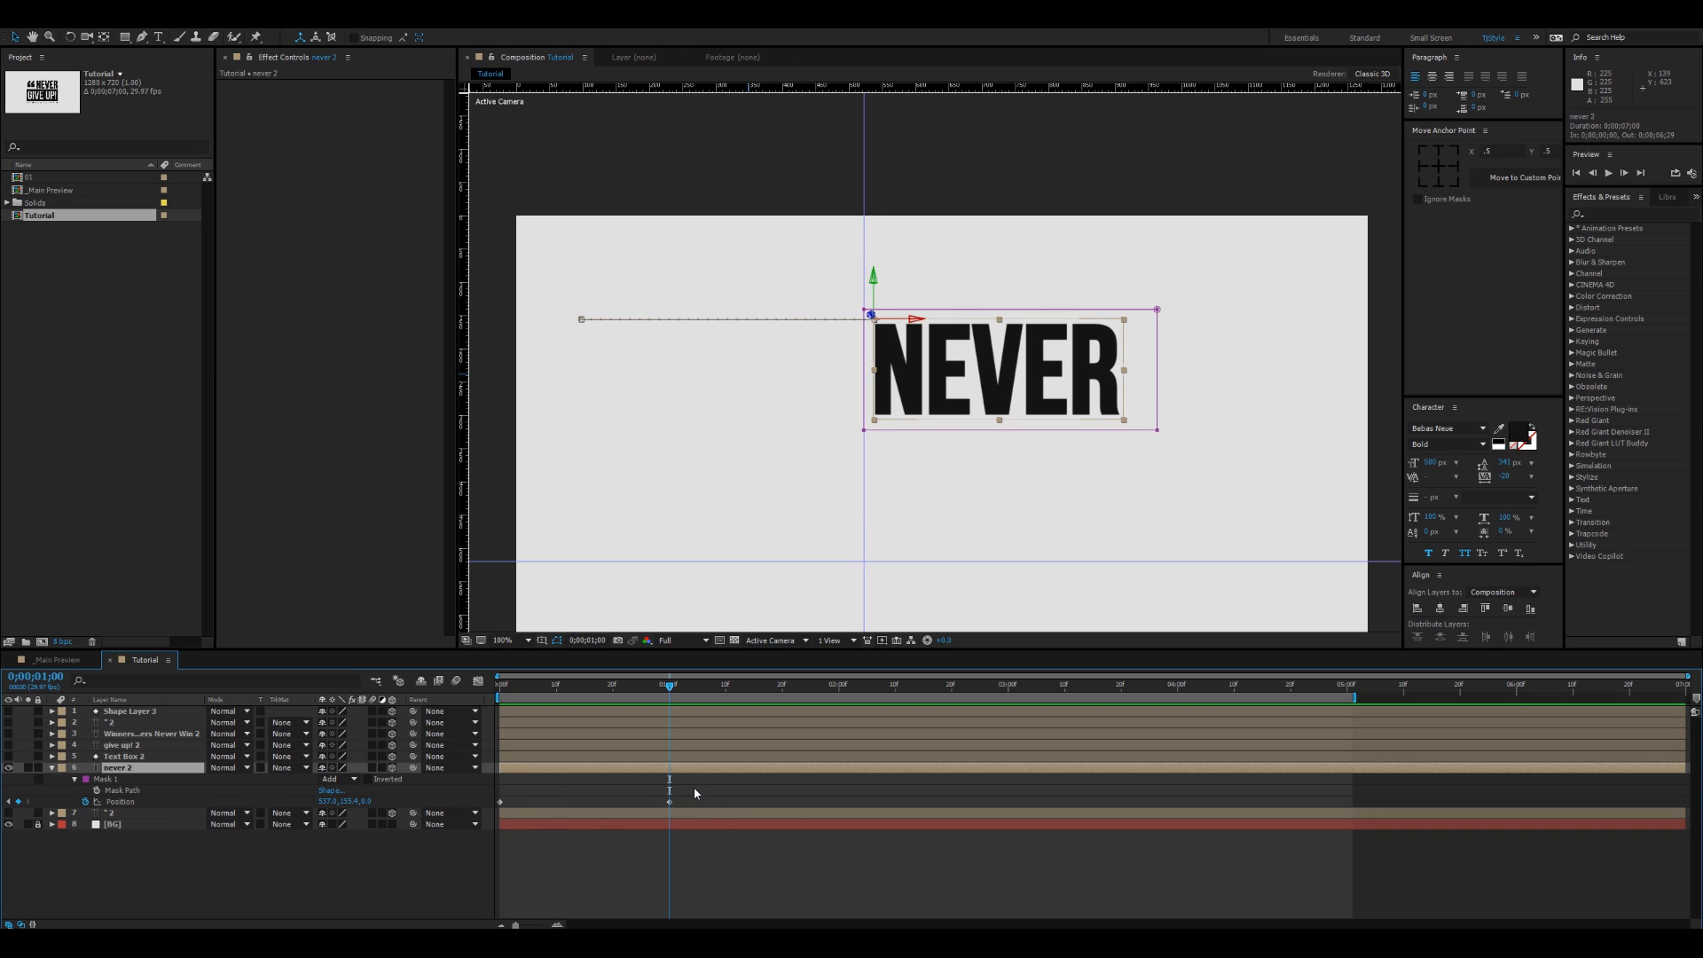
pyautogui.click(96, 791)
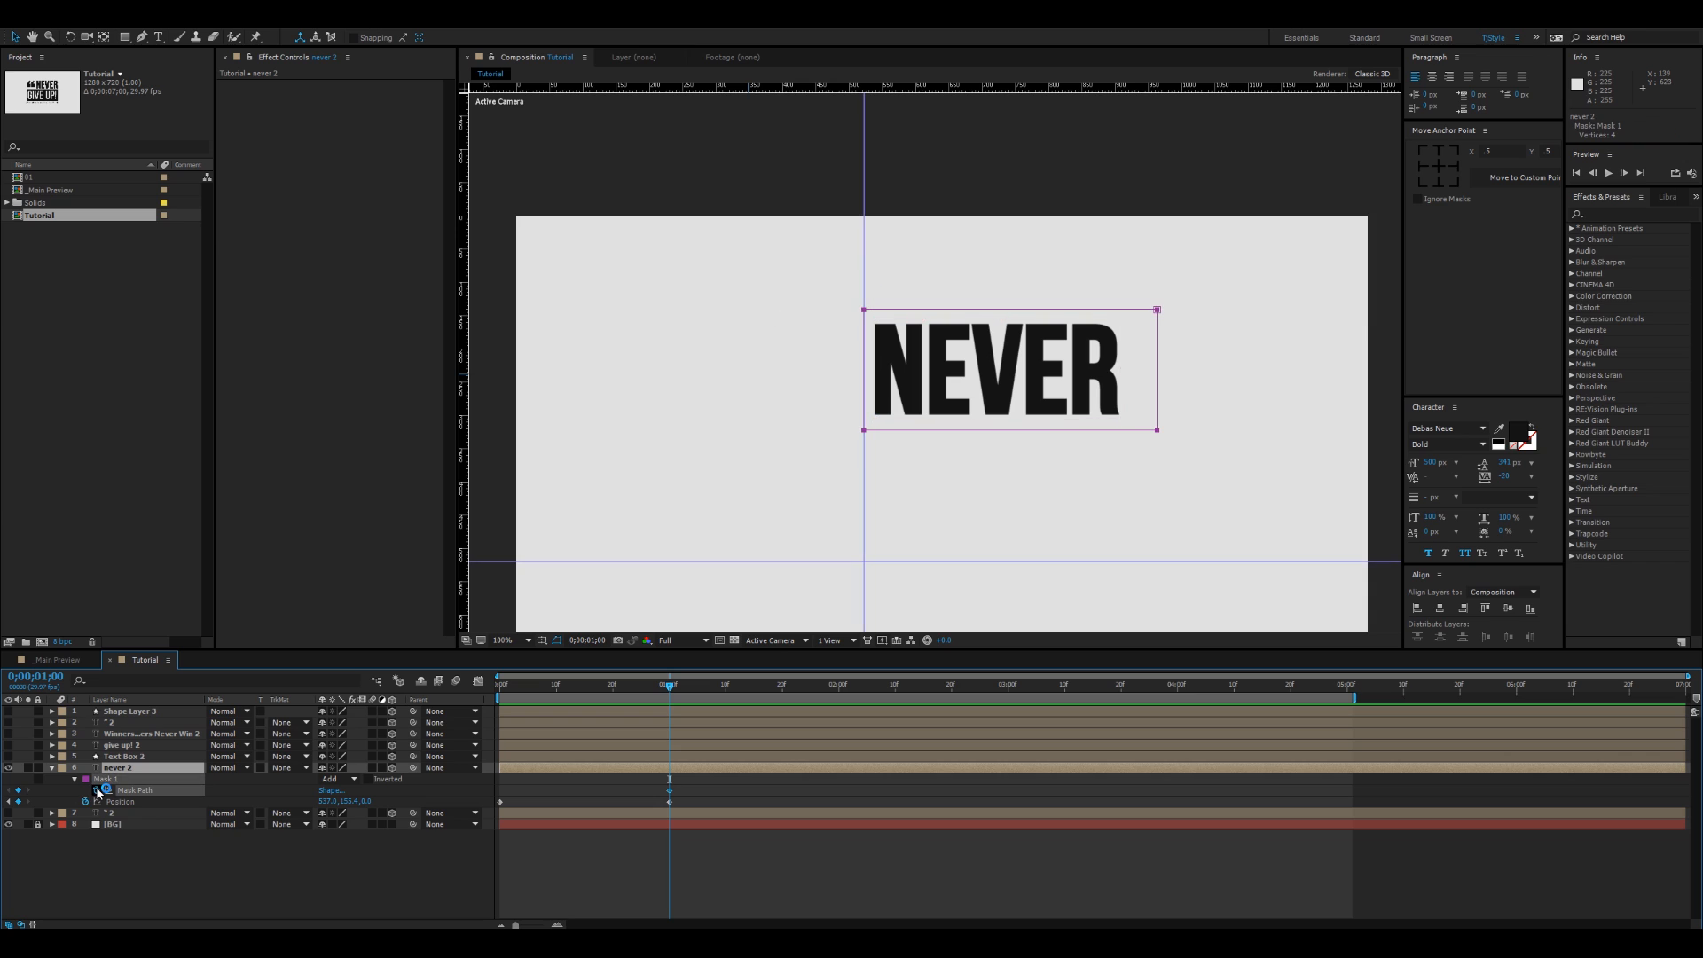
# Step: At 0;00;00;00, move Mask 1 right until its left edge aligns with the vertical guide, and preview the reveal of NEVER
pyautogui.press('j')
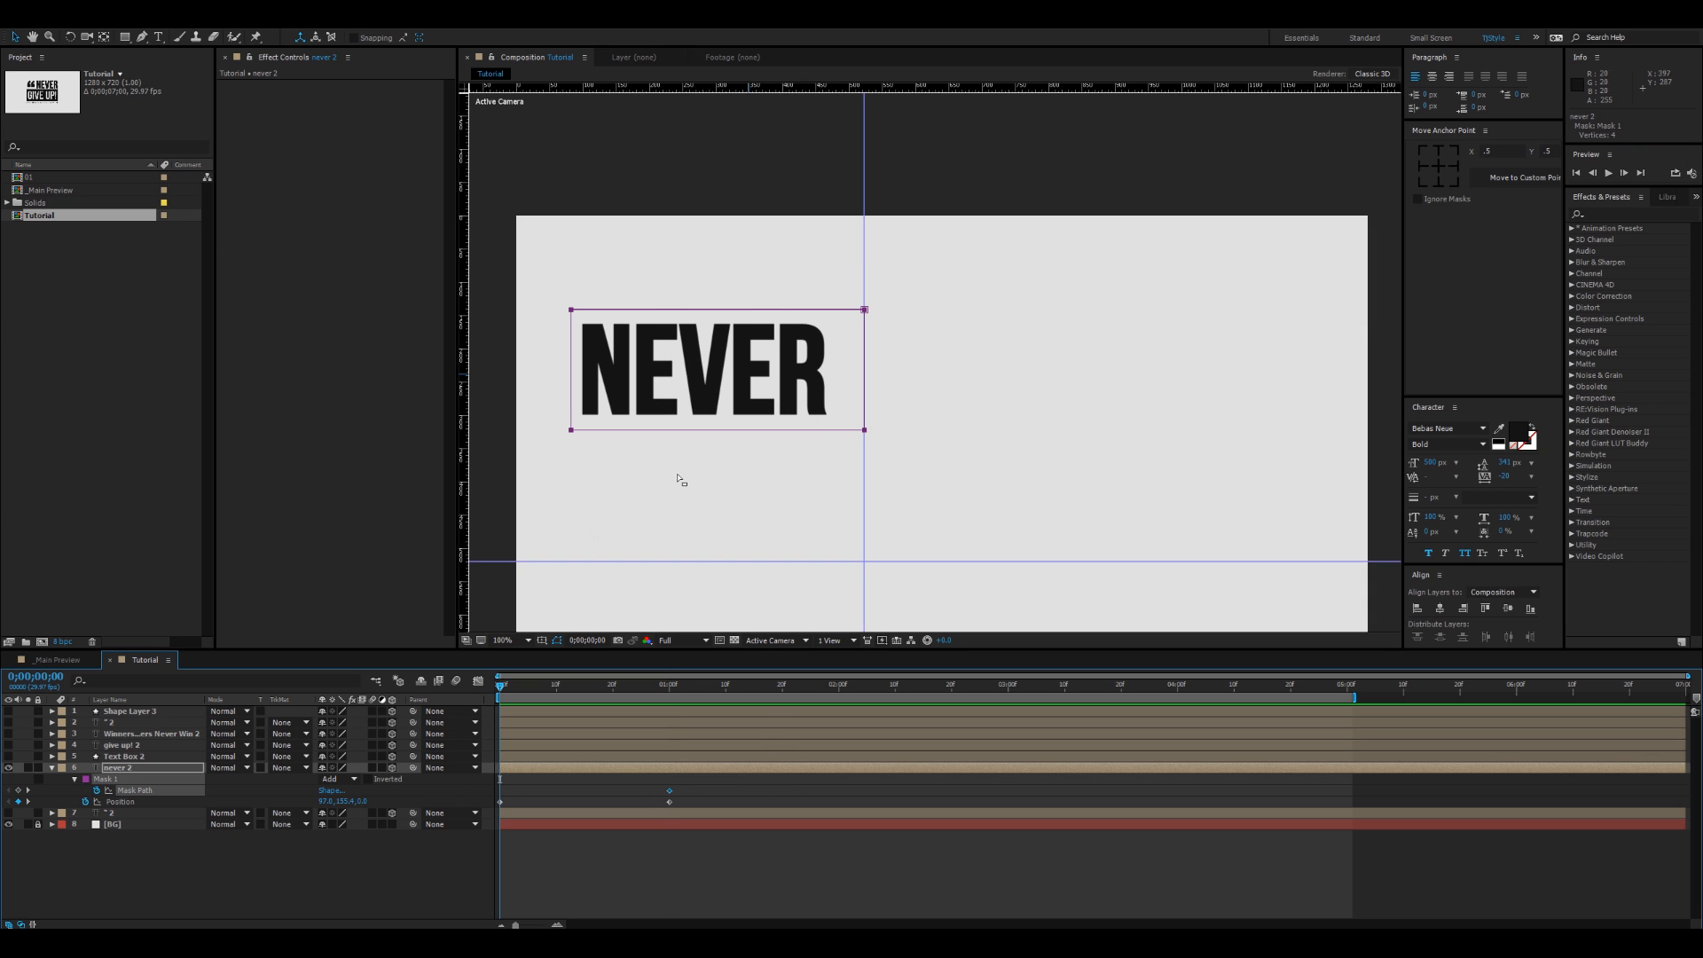
pyautogui.click(137, 853)
pyautogui.click(116, 780)
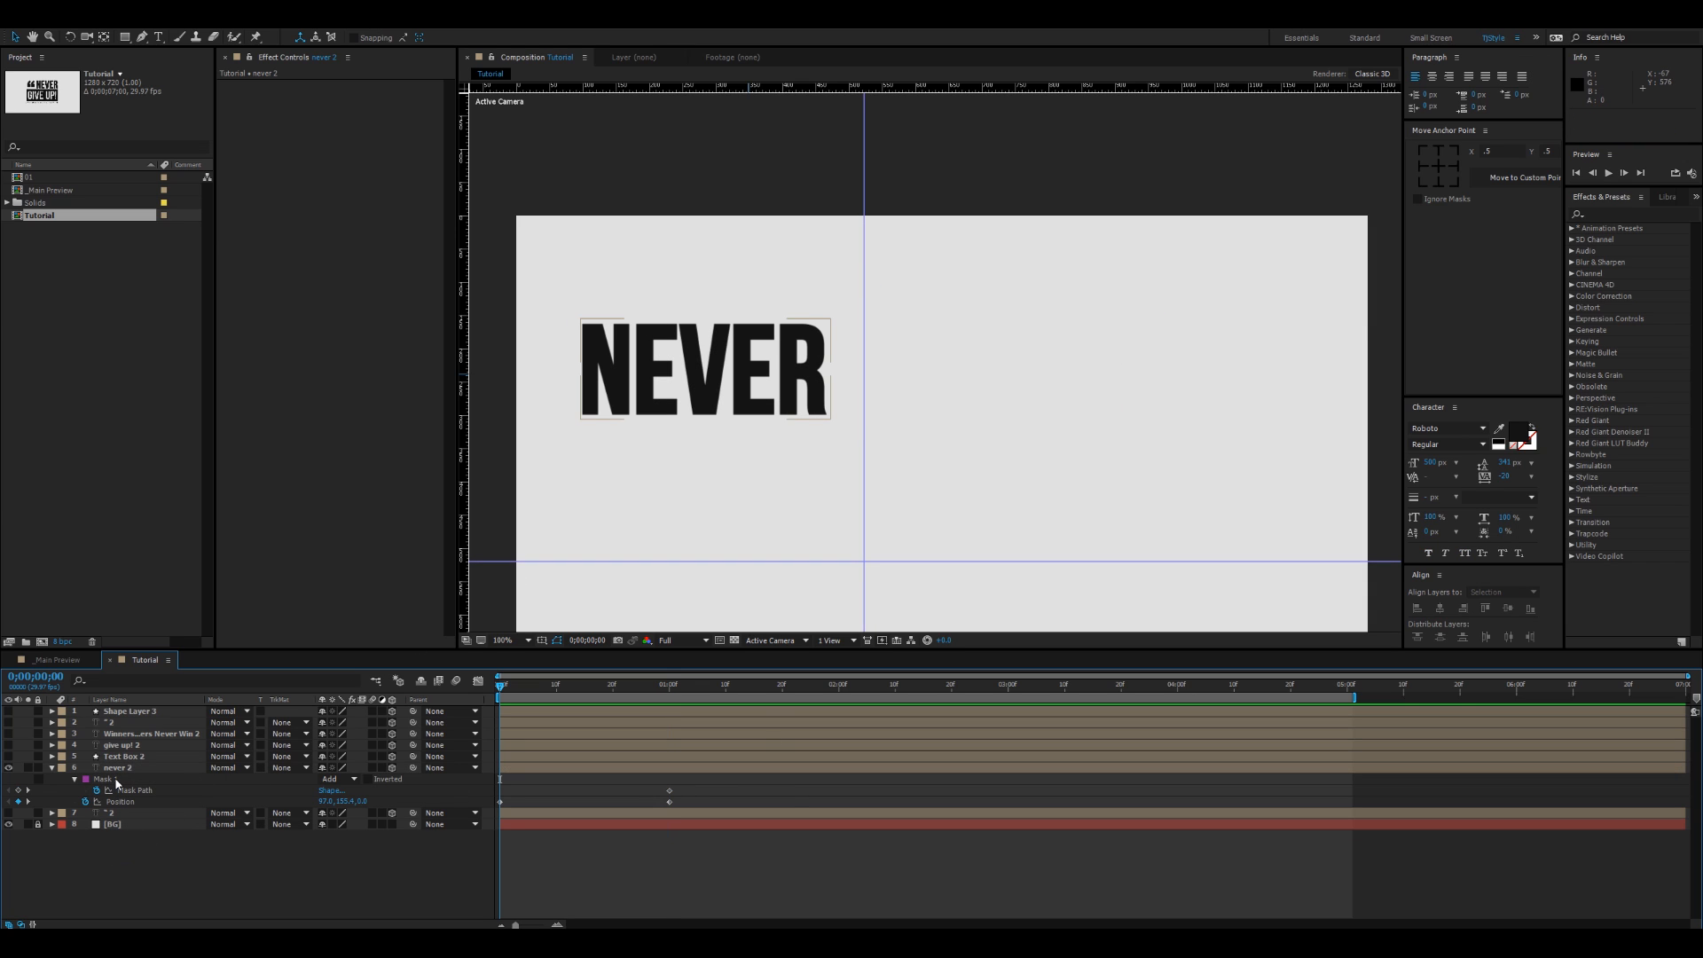
pyautogui.click(114, 781)
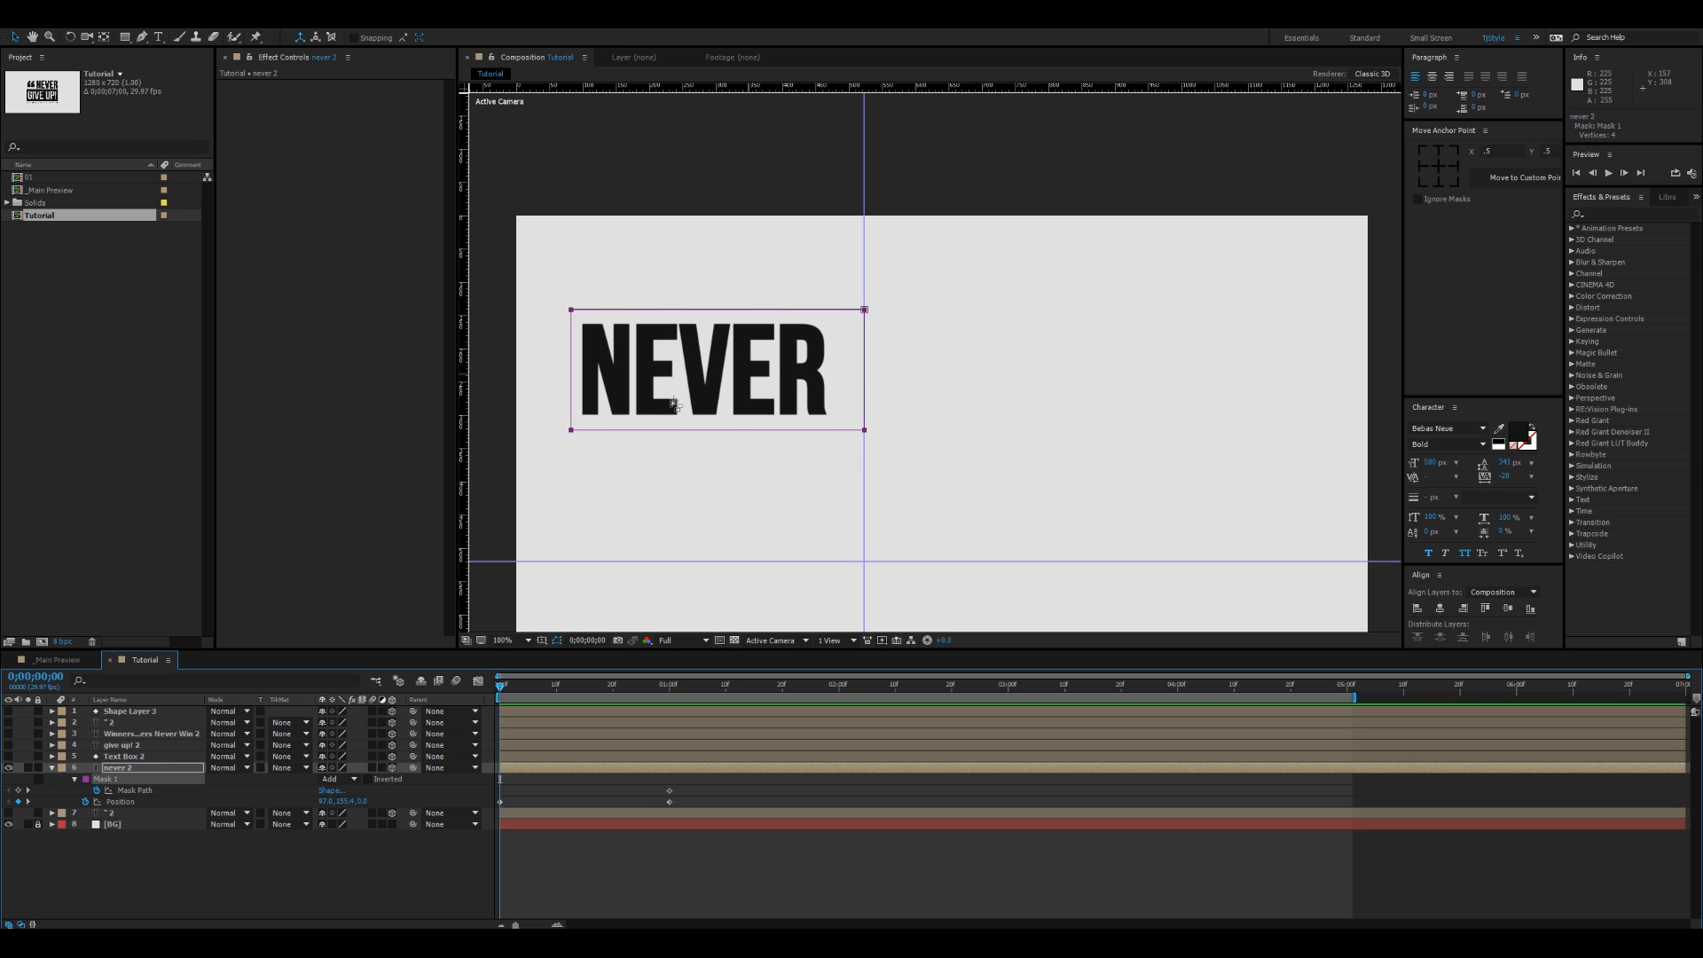
pyautogui.doubleClick(608, 310)
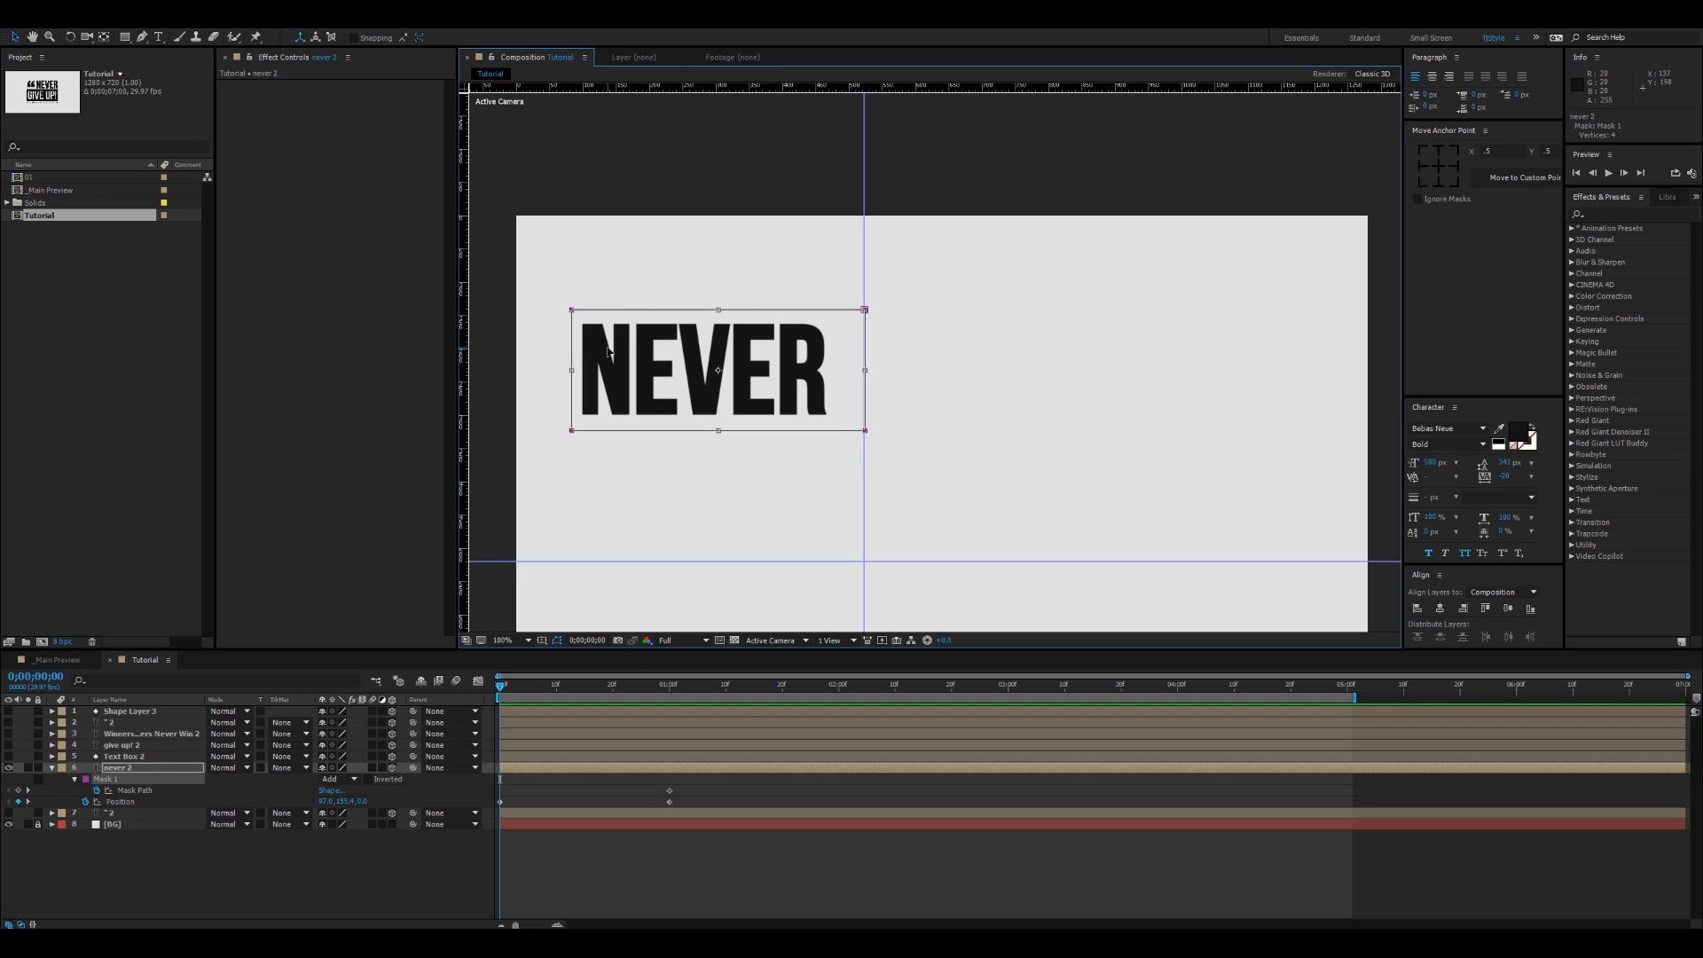
pyautogui.moveTo(609, 352); pyautogui.dragTo(923, 354)
pyautogui.scroll(4, 882, 352)
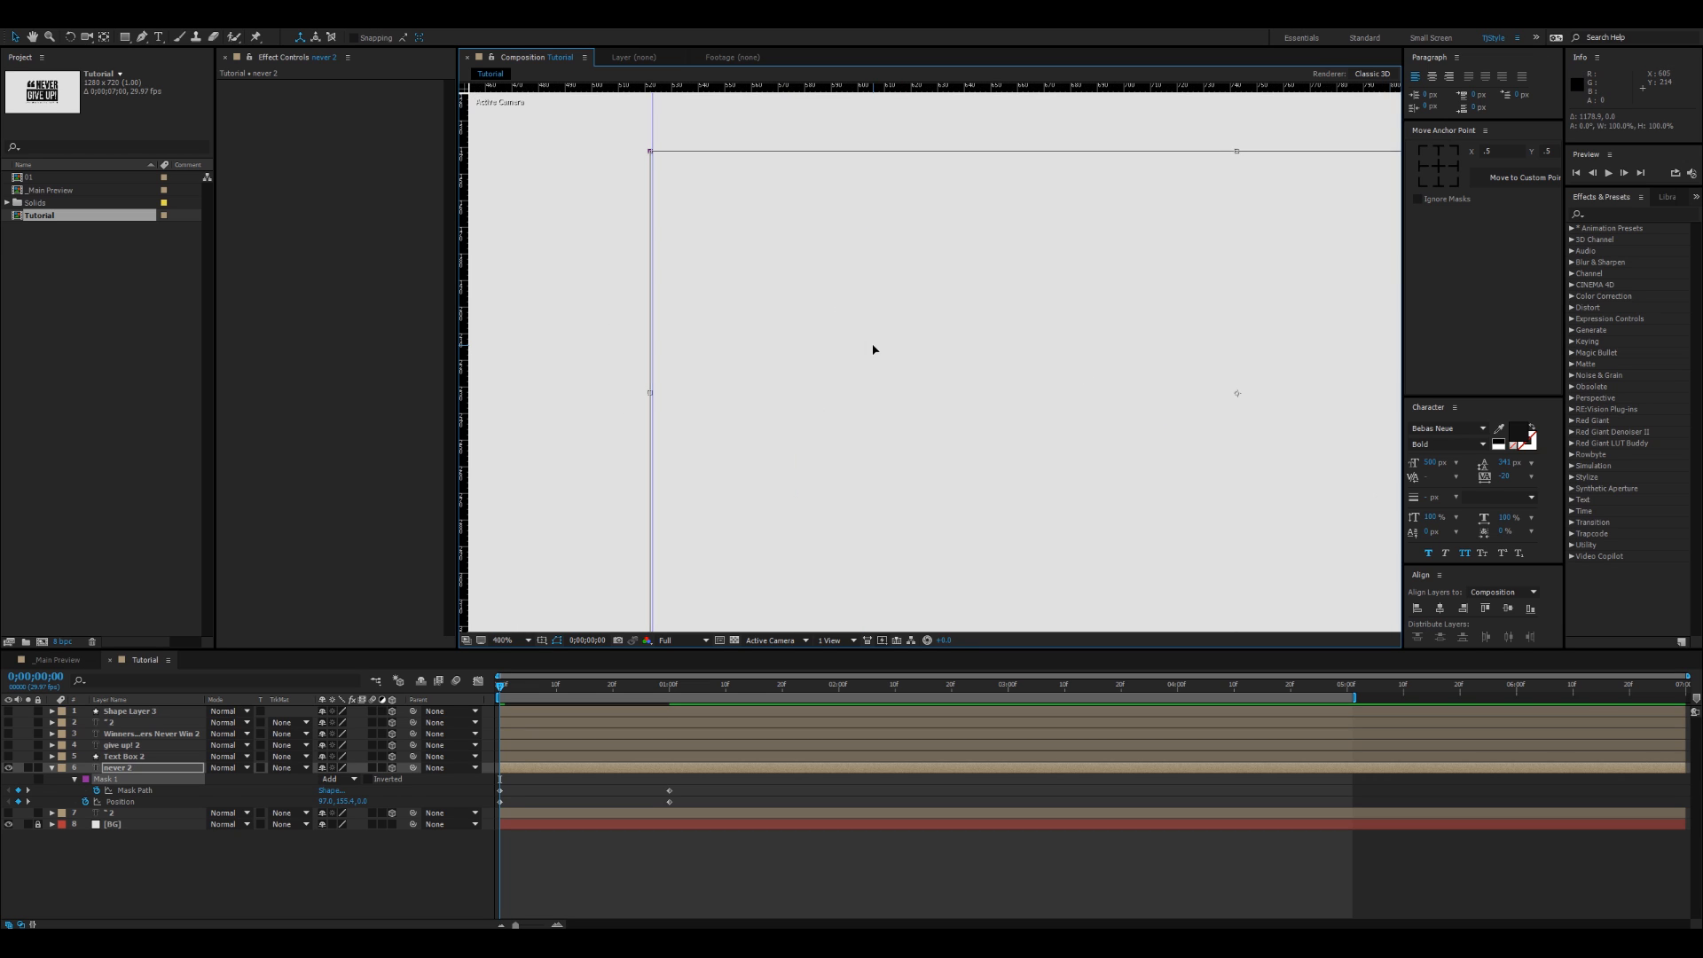
pyautogui.moveTo(725, 327); pyautogui.dragTo(728, 328)
pyautogui.press('/')
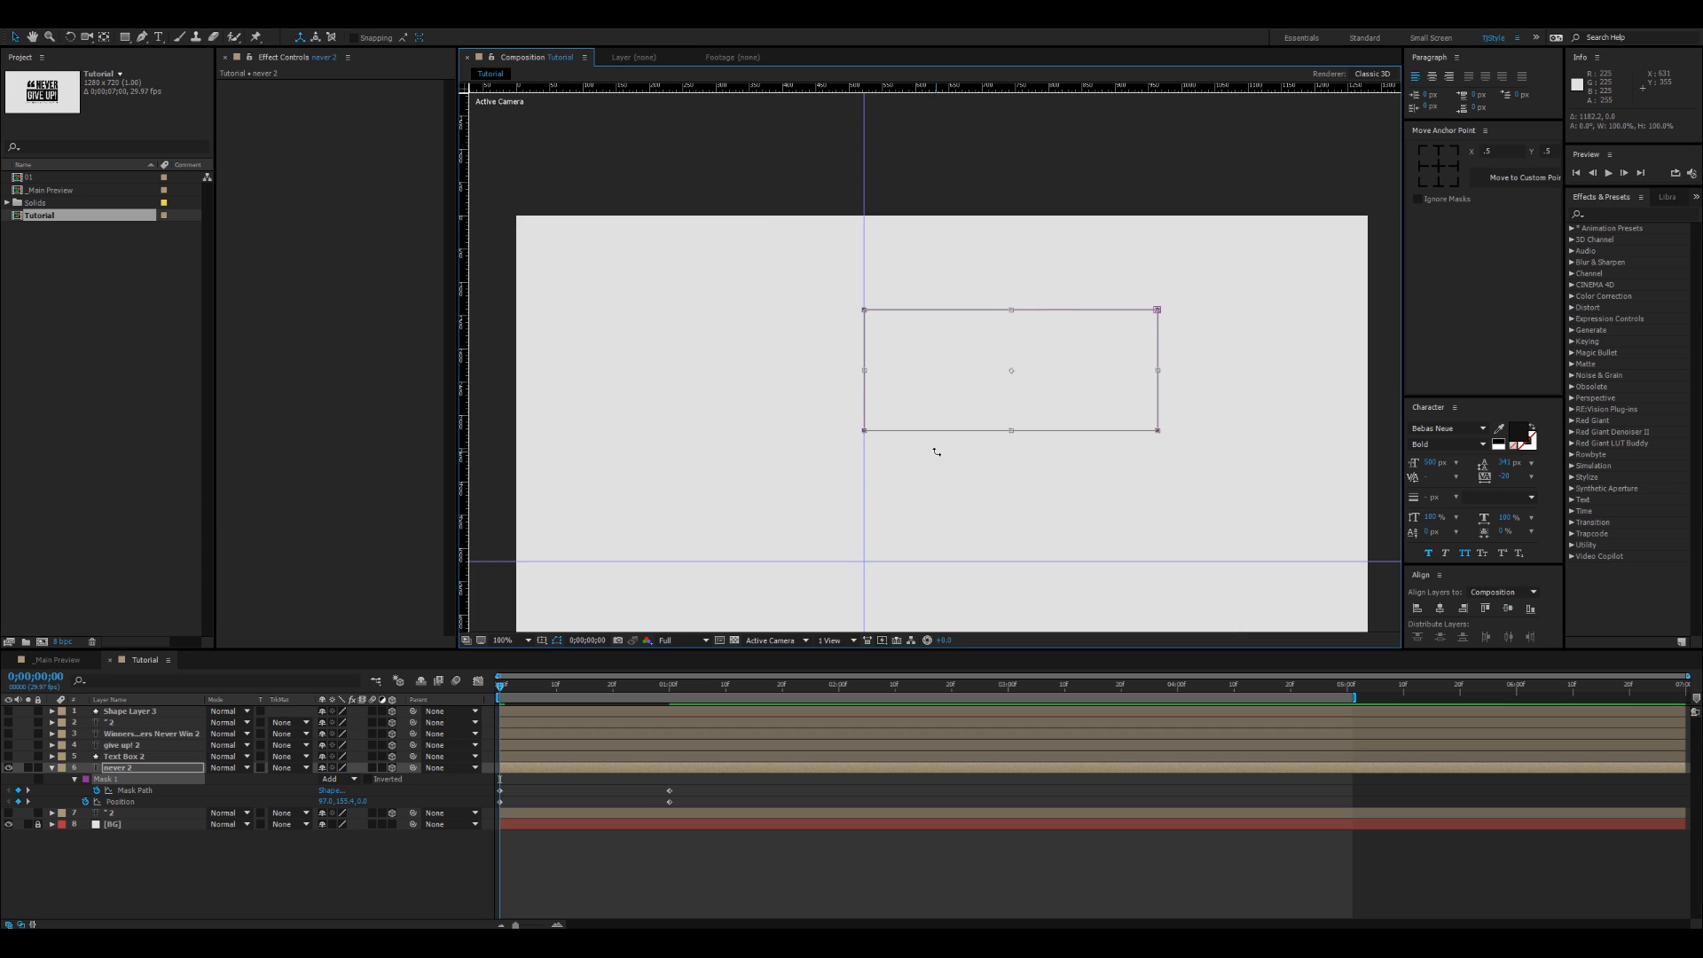
pyautogui.press('space')
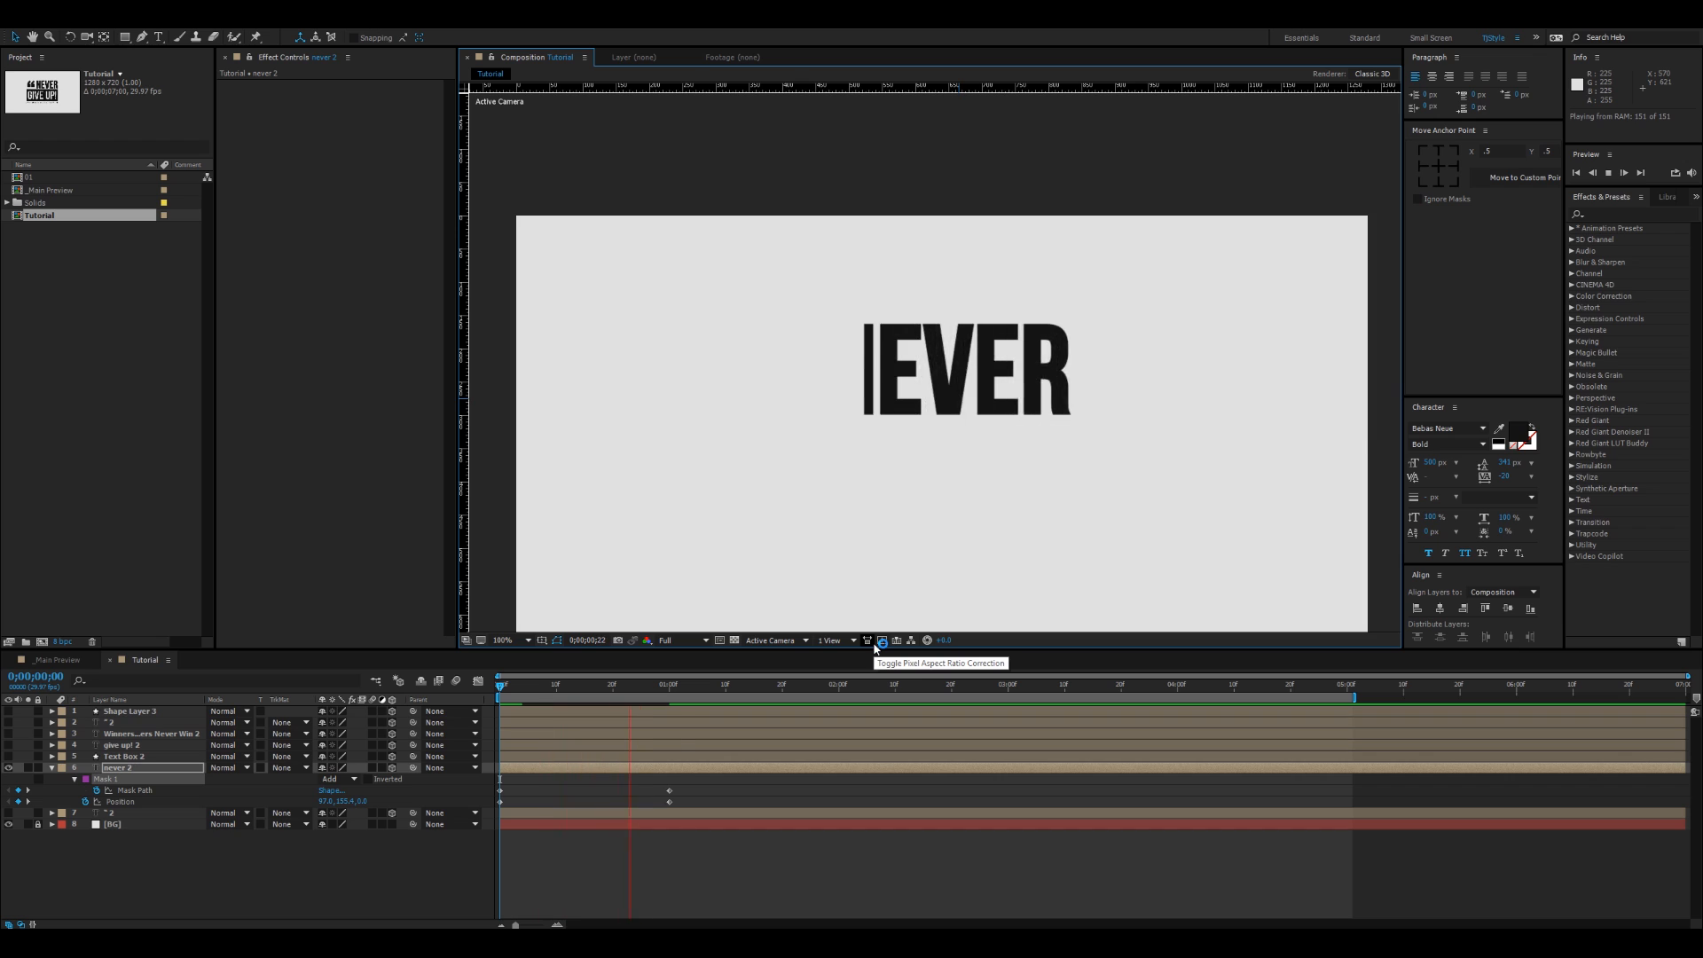
pyautogui.press('space')
# Step: Apply Easy Ease to all Mask Path and Position keyframes of never 2 and reshape their speed curve for a fast start and slow finish
pyautogui.moveTo(681, 786); pyautogui.dragTo(470, 811)
pyautogui.press('F9')
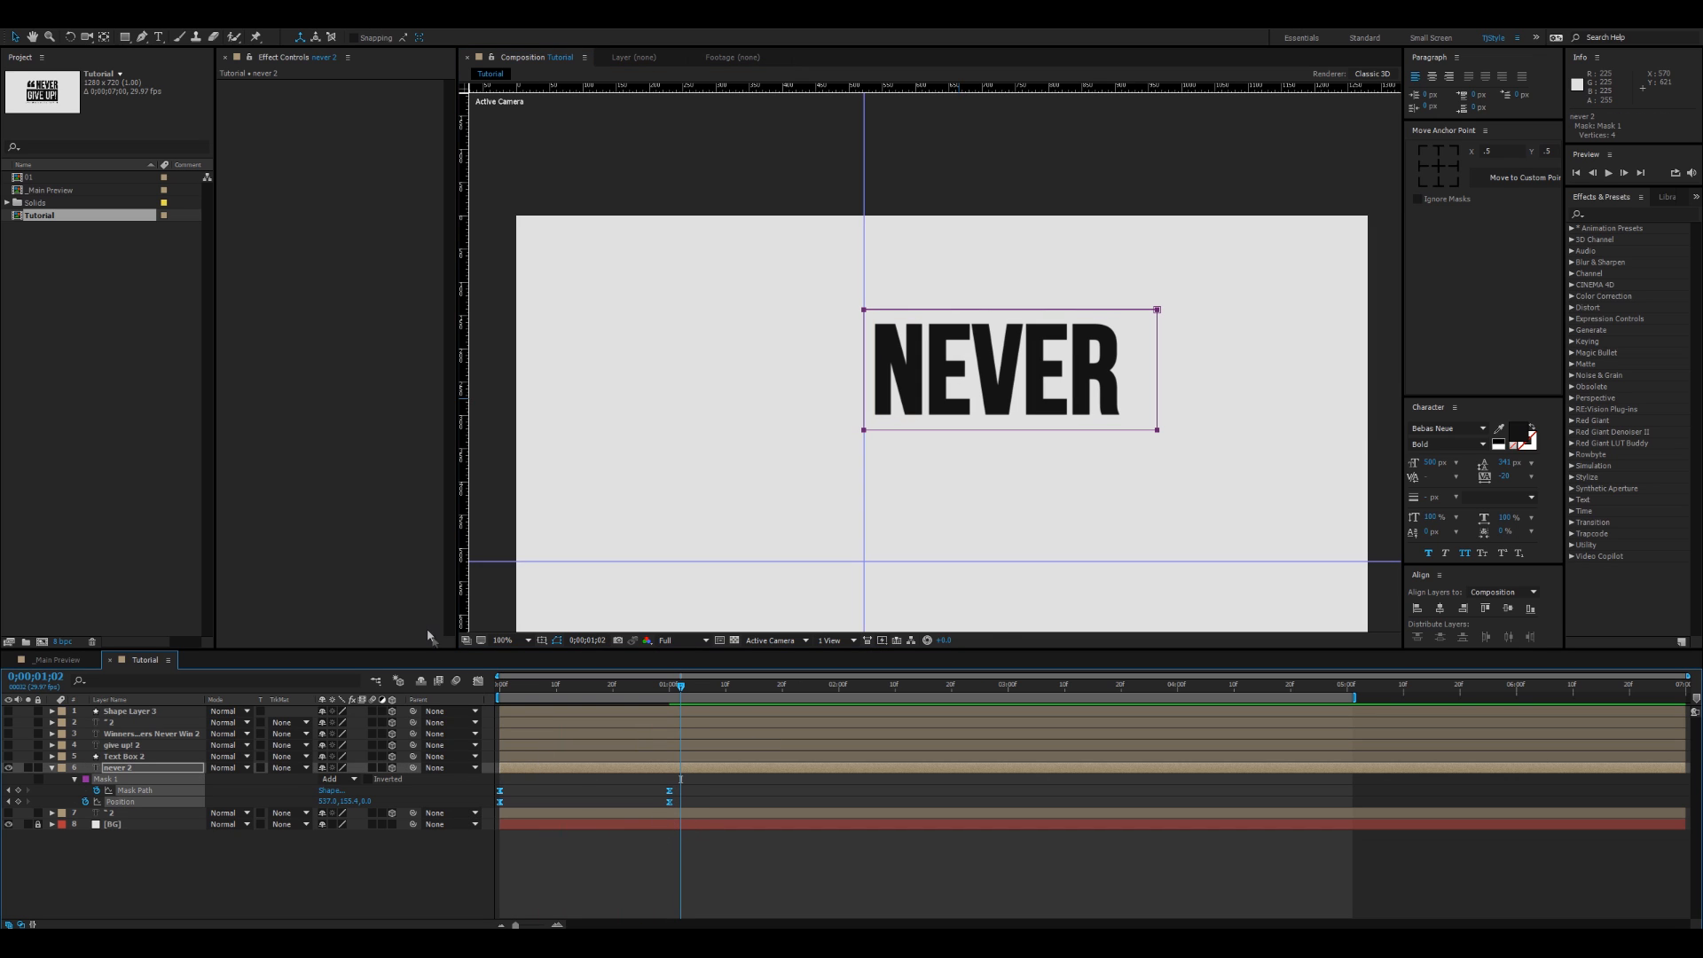
pyautogui.click(477, 682)
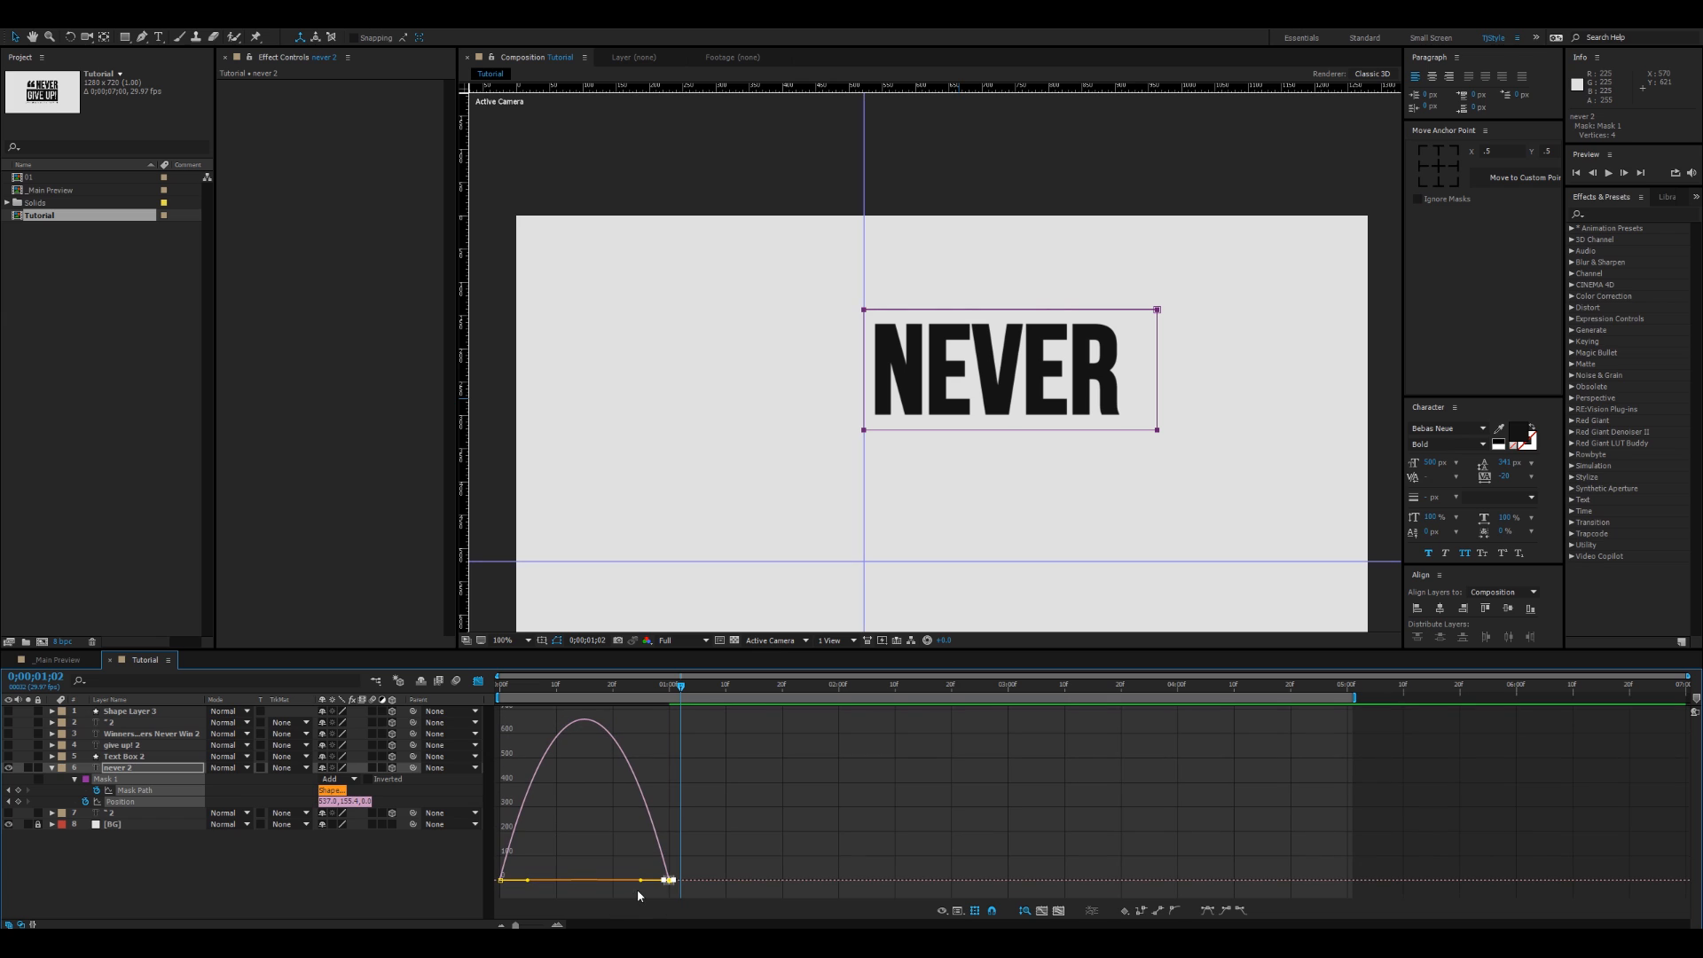
pyautogui.moveTo(642, 883); pyautogui.dragTo(584, 883)
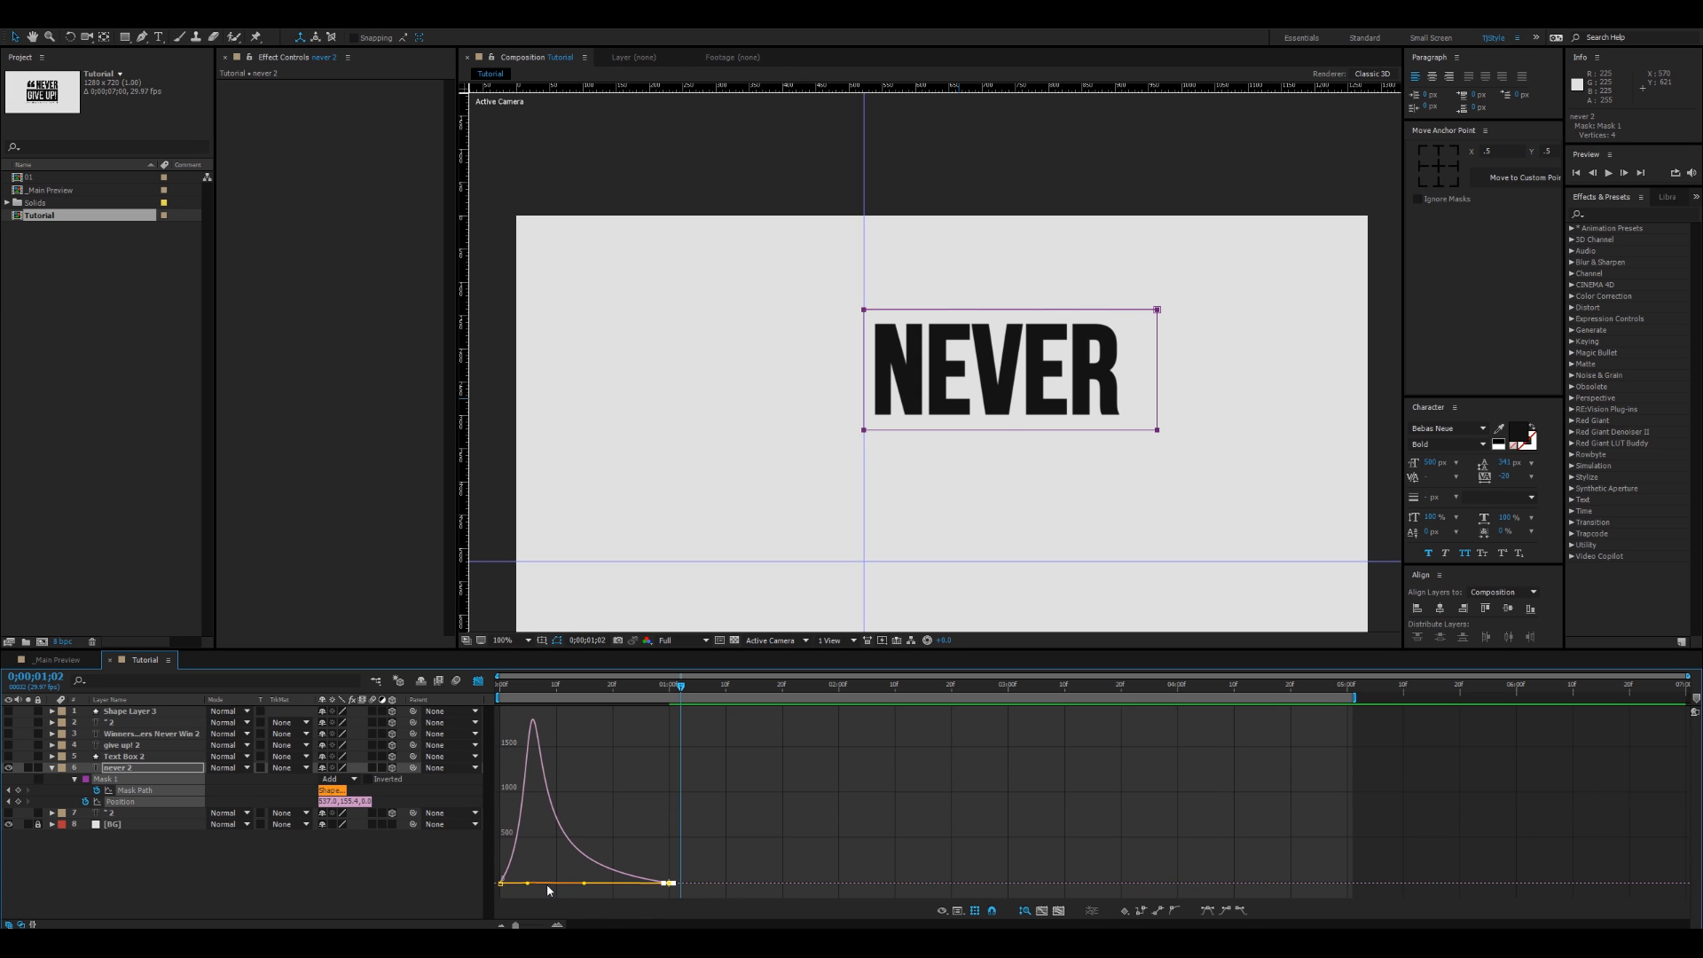
pyautogui.press('space')
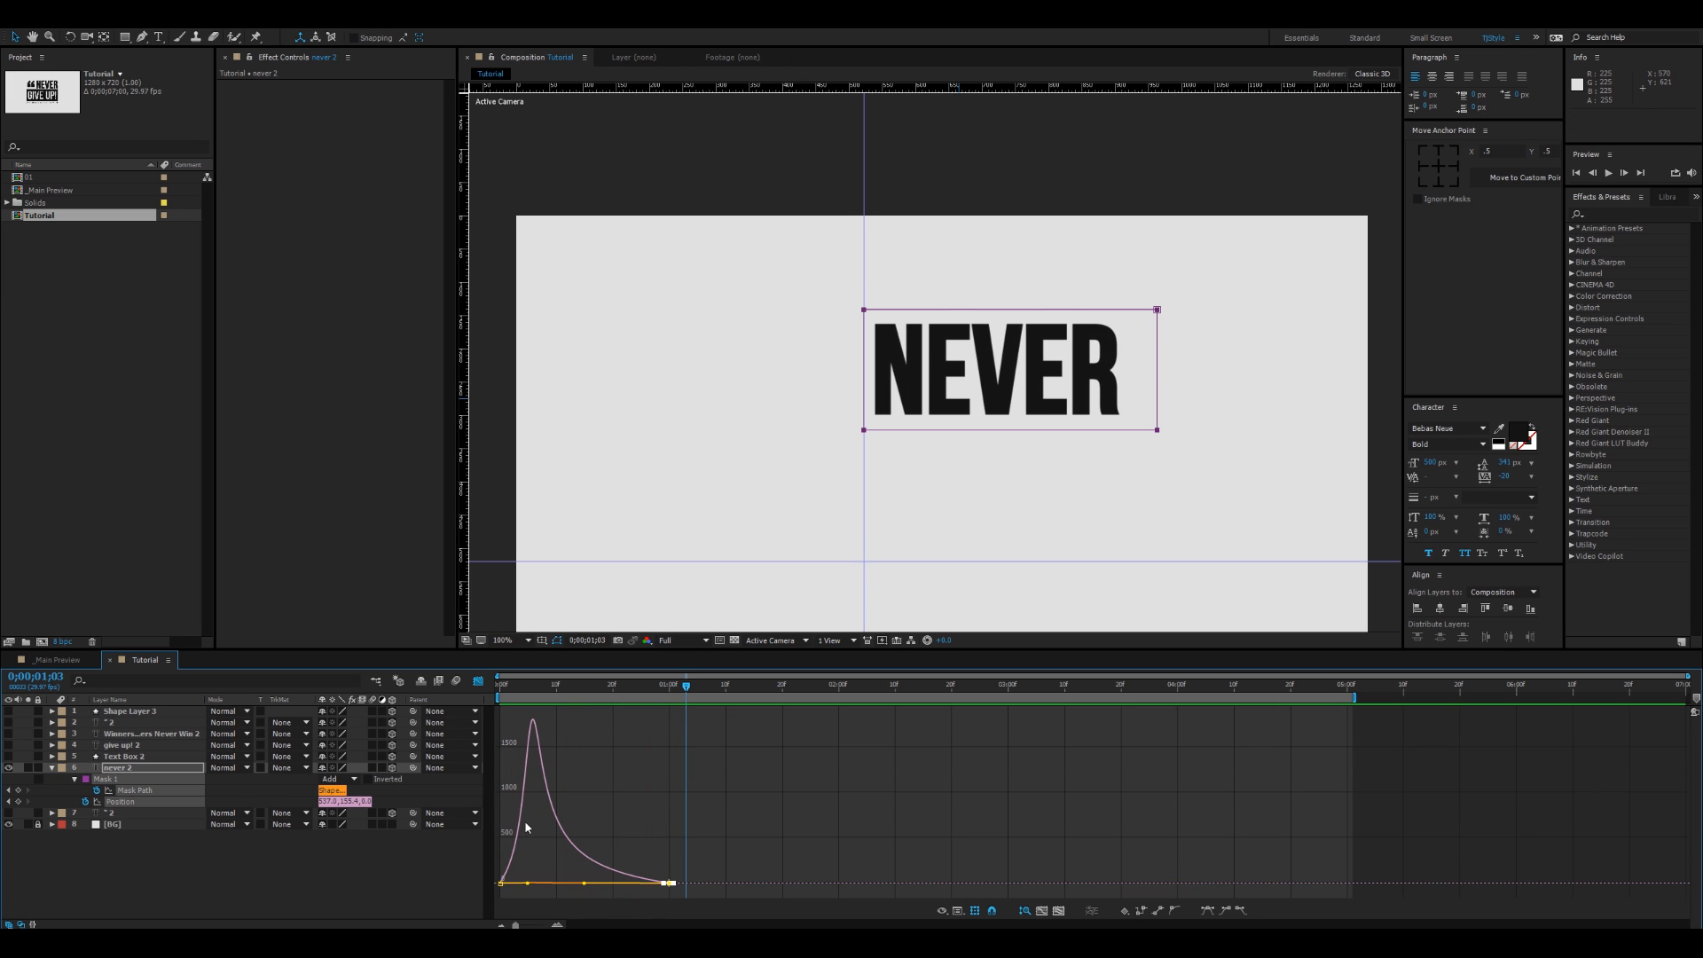
pyautogui.press('space')
pyautogui.click(478, 681)
pyautogui.press('u')
# Step: Select the opening quotation mark layer below never 2 and make it visible again
pyautogui.click(110, 782)
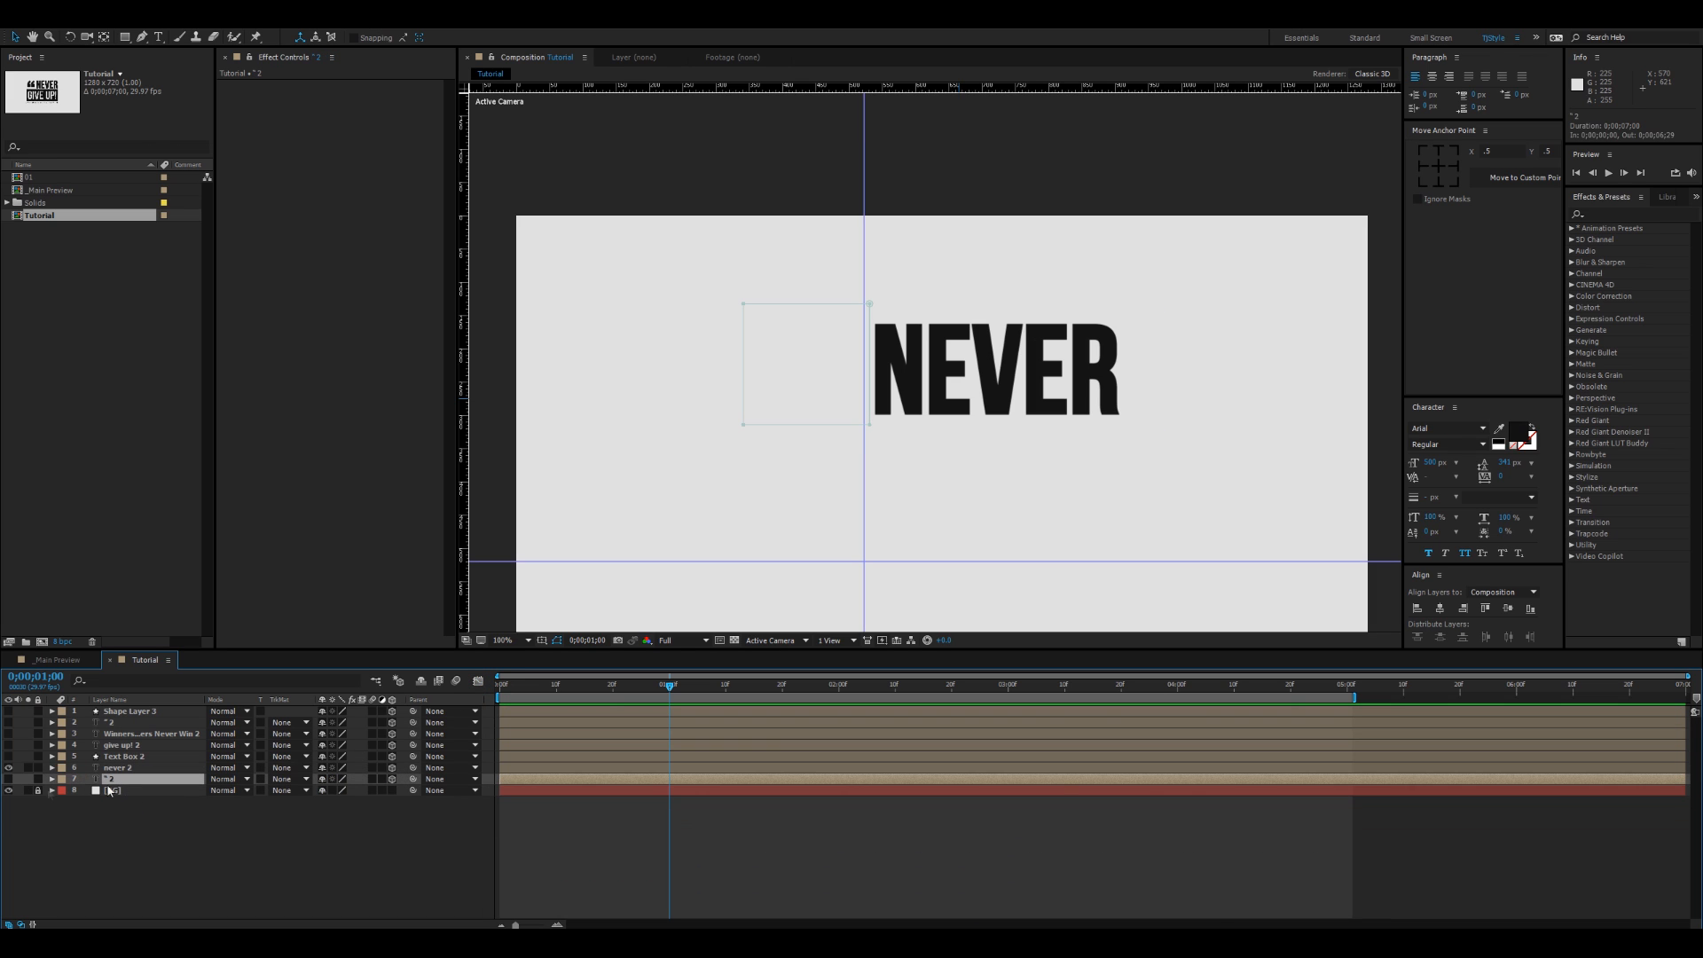
pyautogui.click(9, 779)
pyautogui.scroll(1, 829, 263)
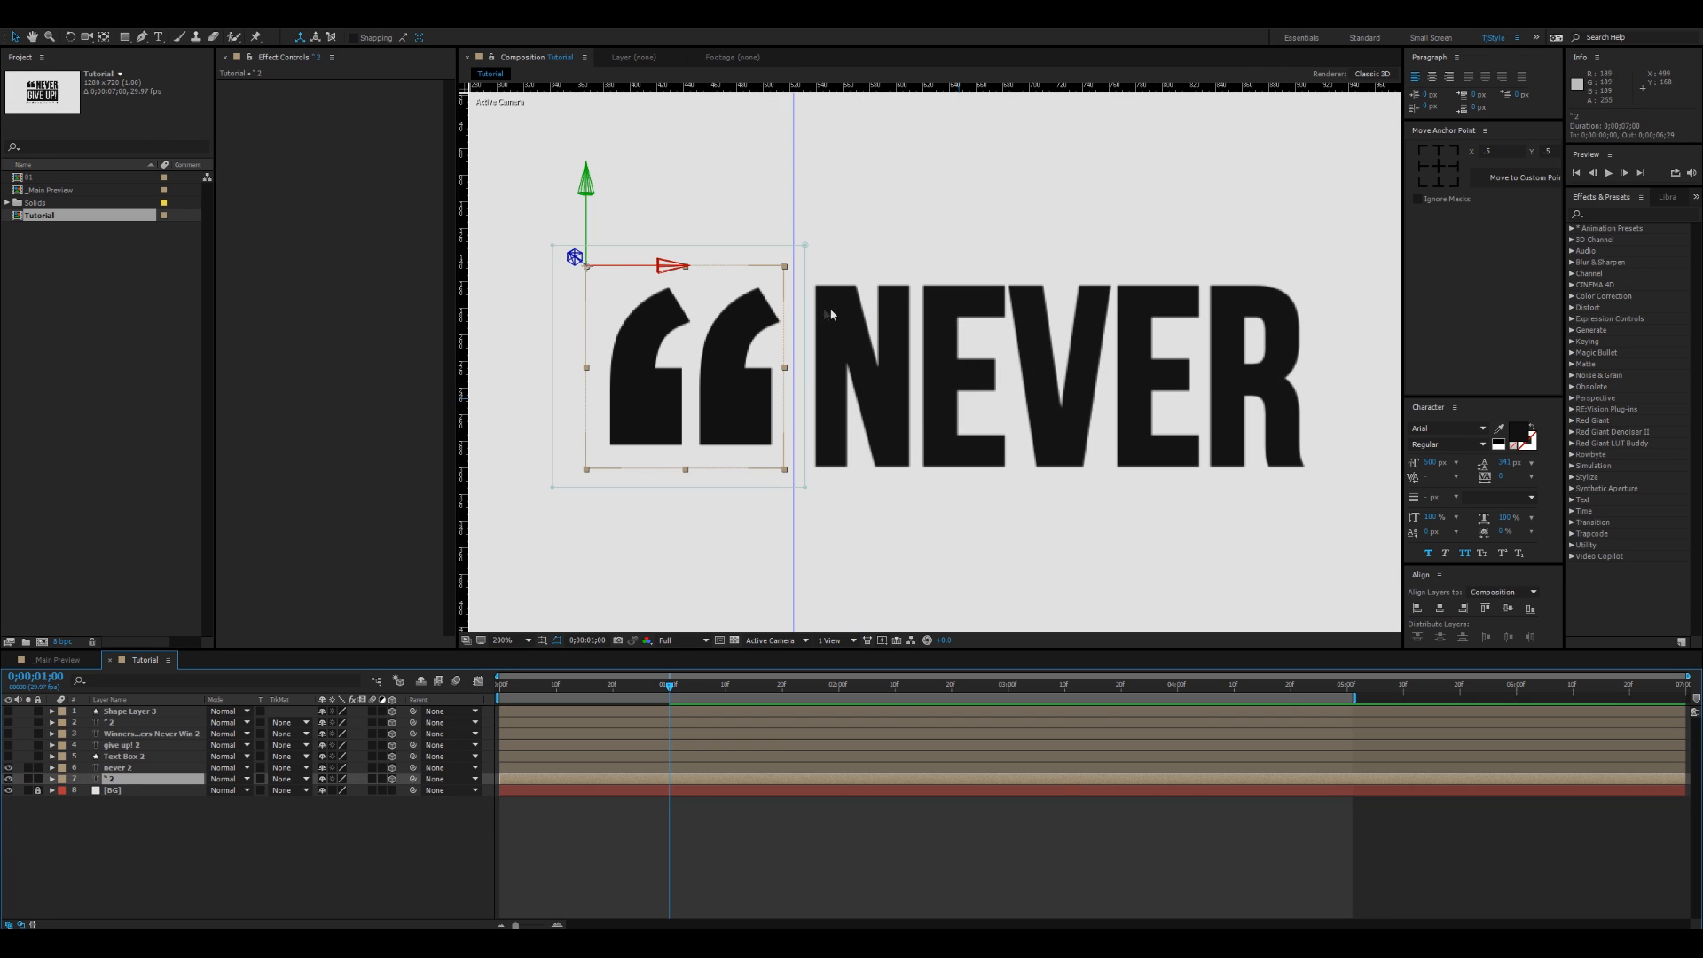
pyautogui.scroll(1, 828, 263)
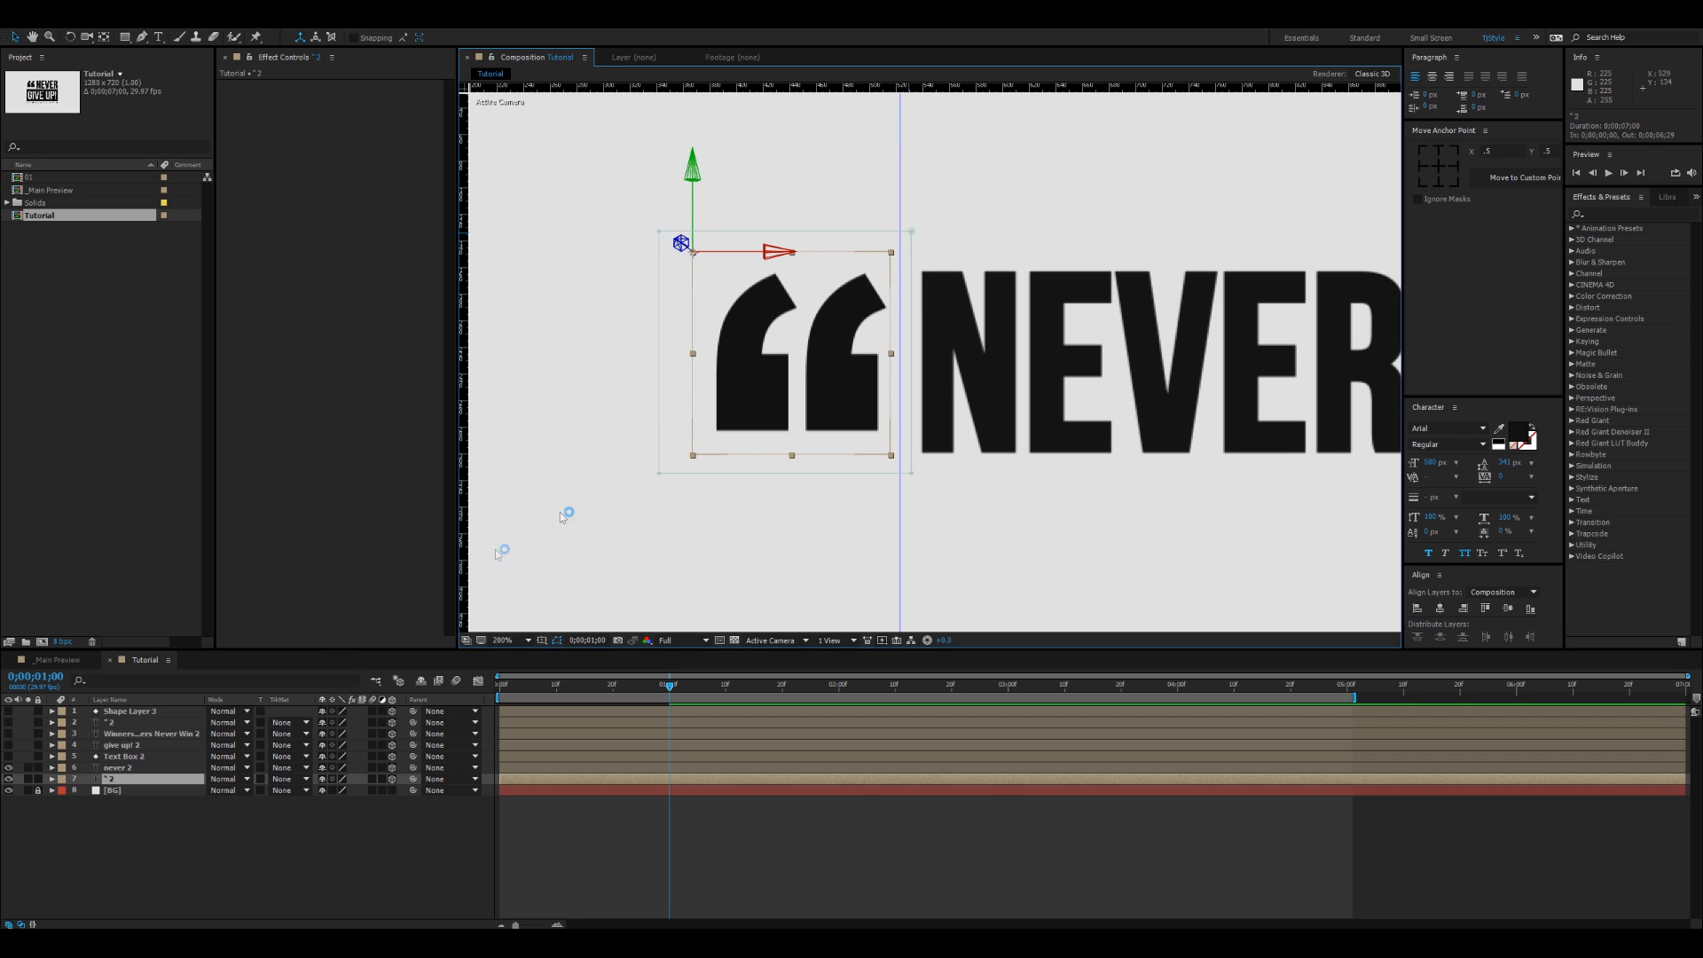
# Step: Change the colour of Mask 1 on the opening quotation mark layer to red and align its right edge with the vertical guide
pyautogui.press('m')
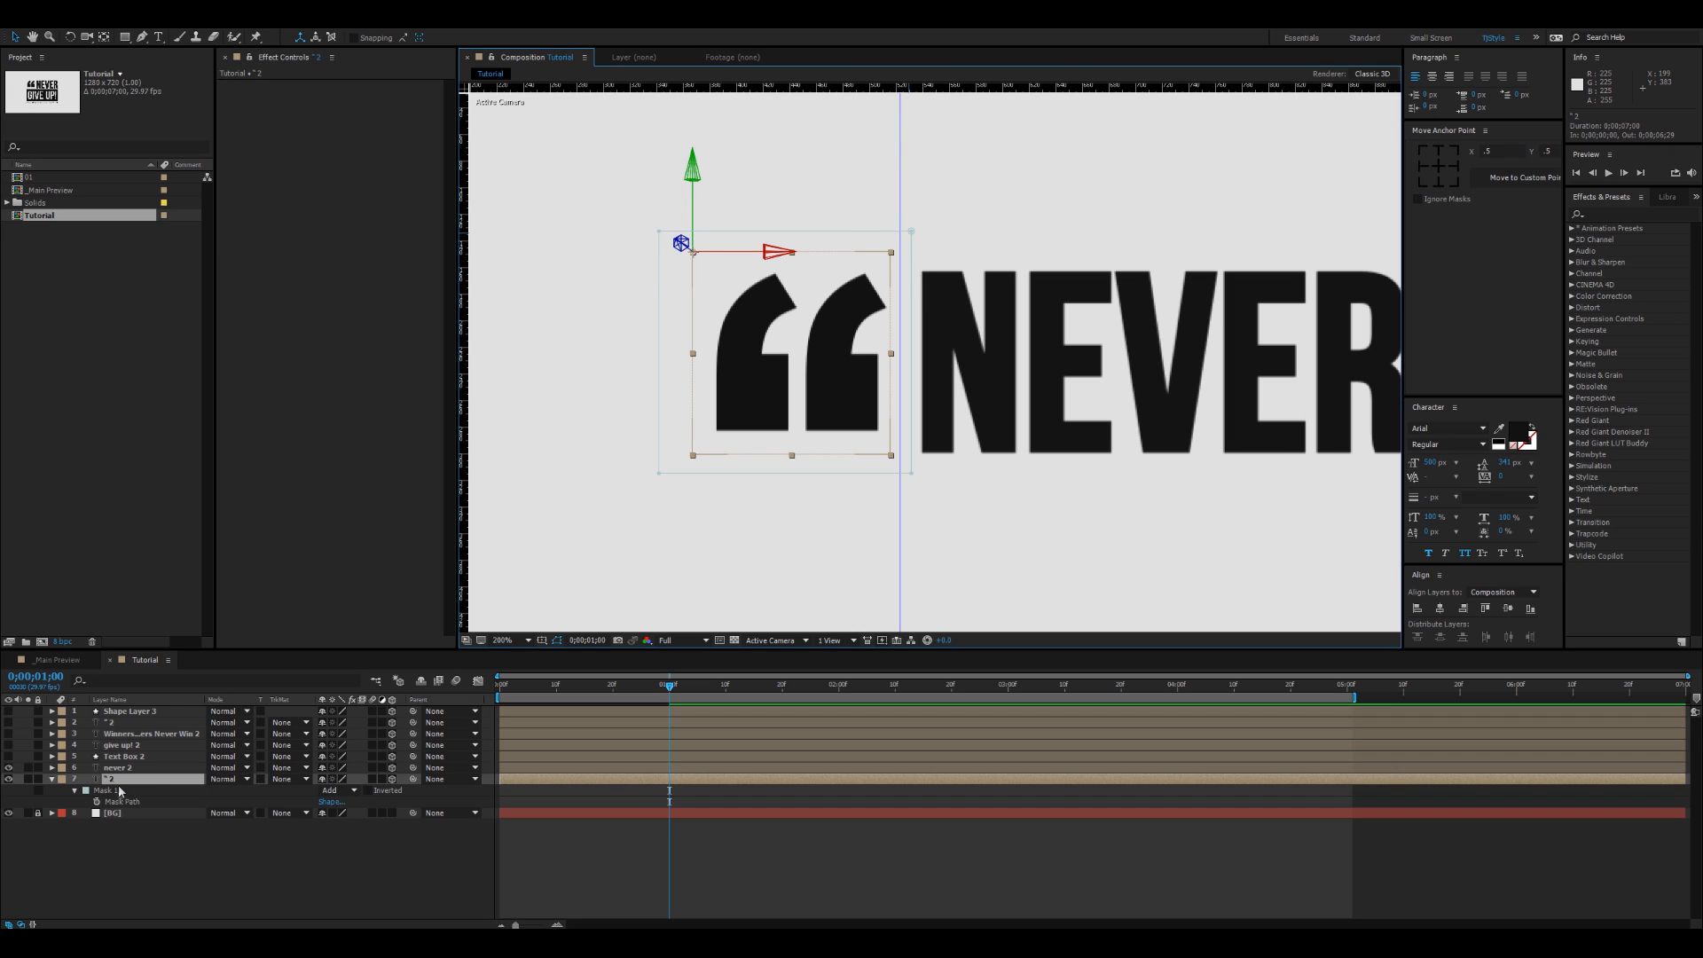
pyautogui.click(106, 791)
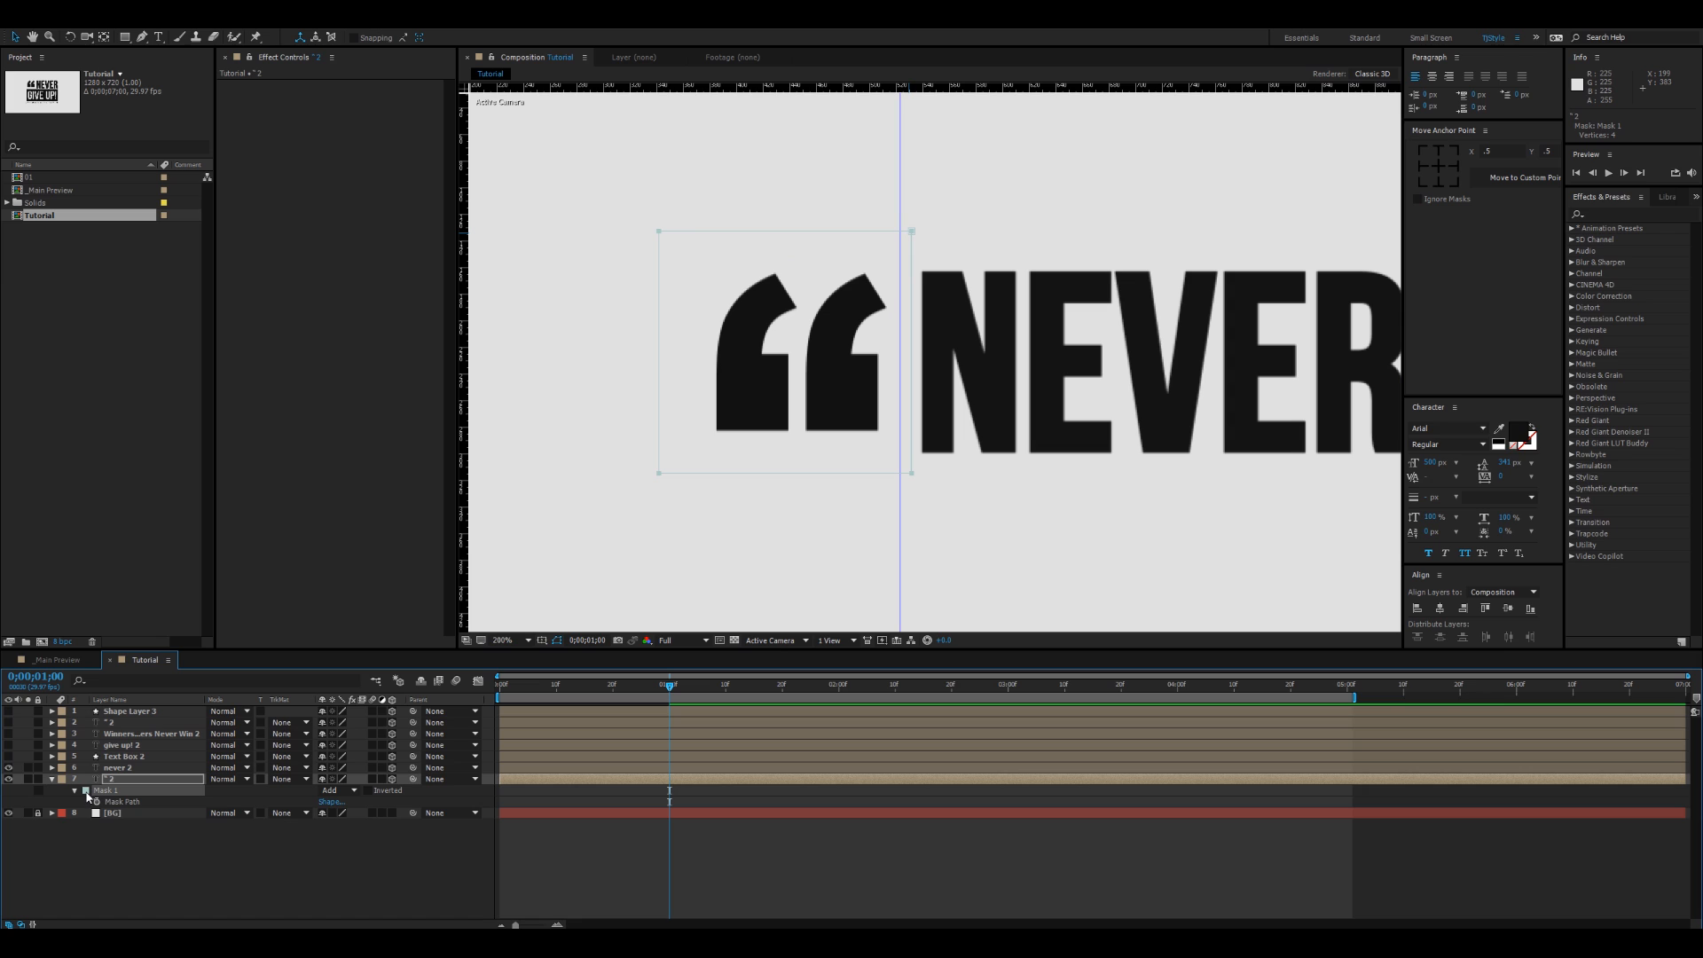
pyautogui.click(86, 791)
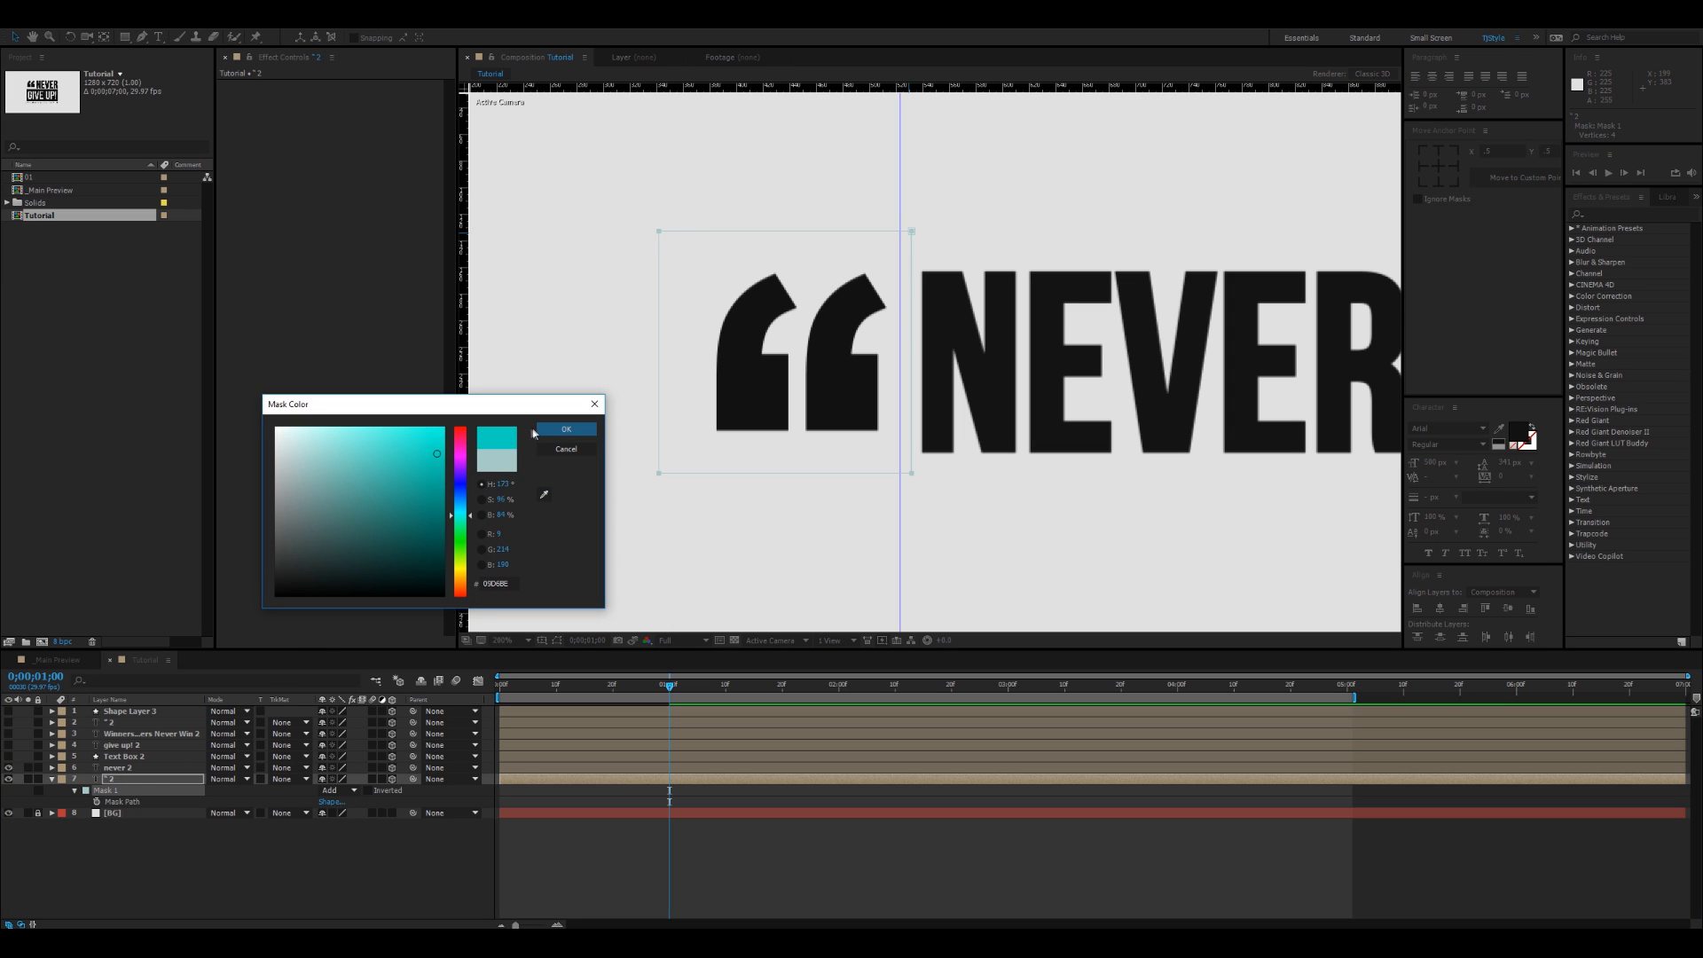
pyautogui.click(545, 429)
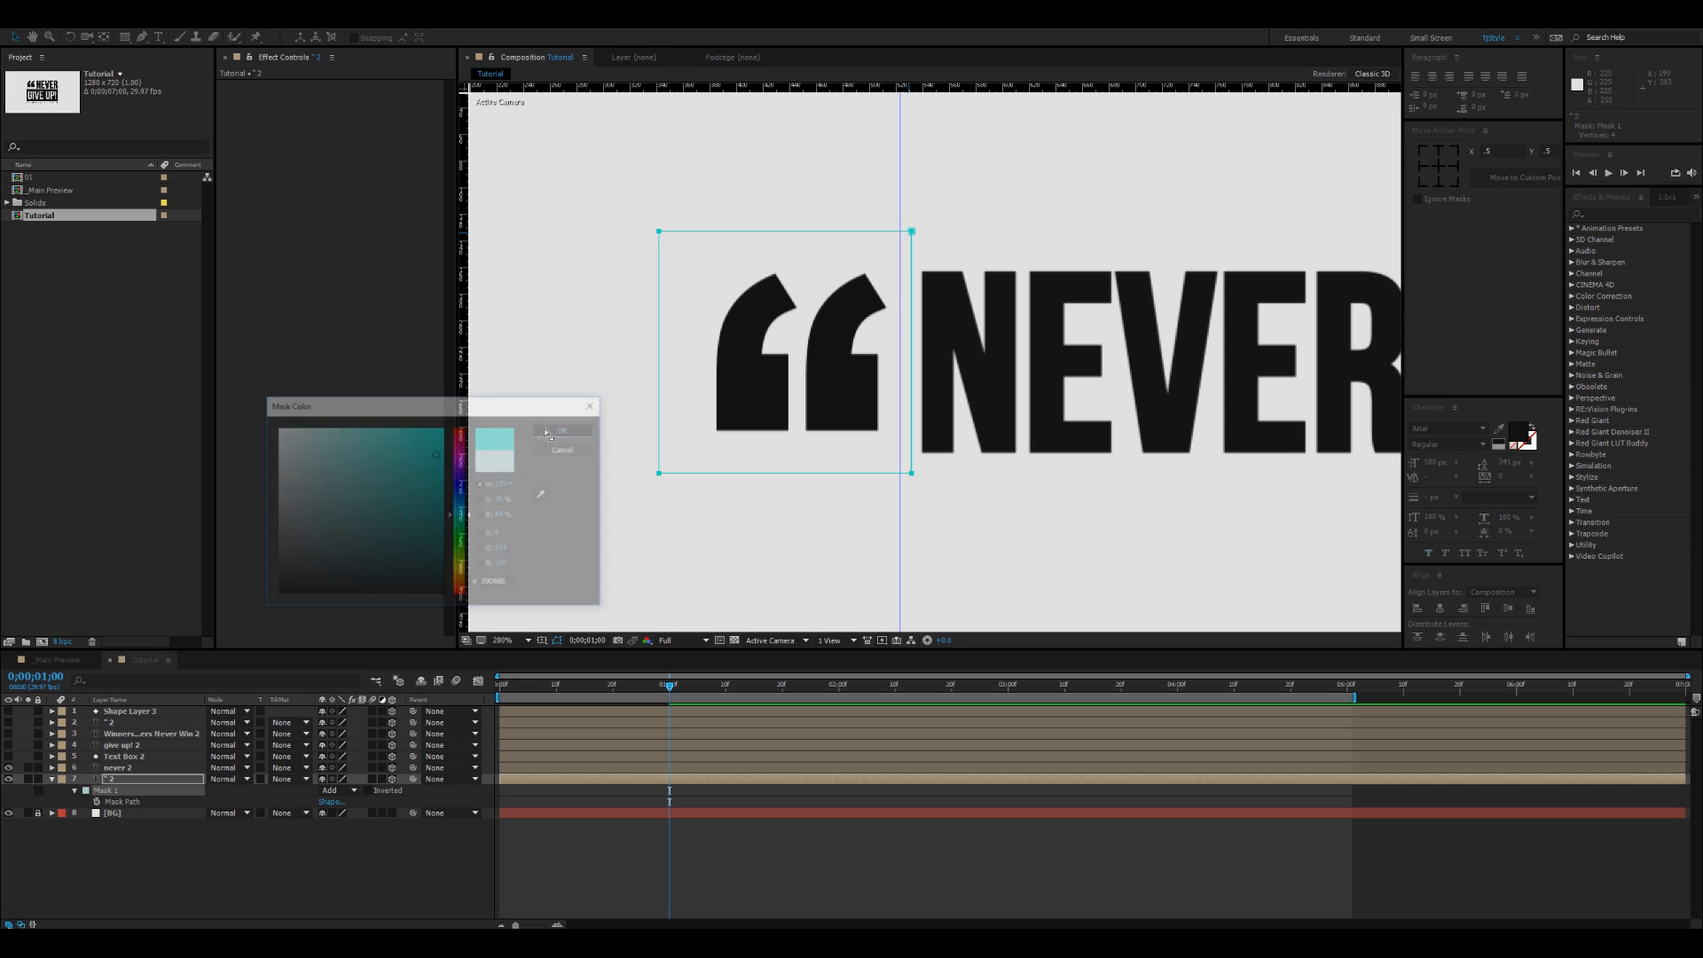
pyautogui.click(86, 791)
pyautogui.moveTo(388, 581); pyautogui.dragTo(389, 622)
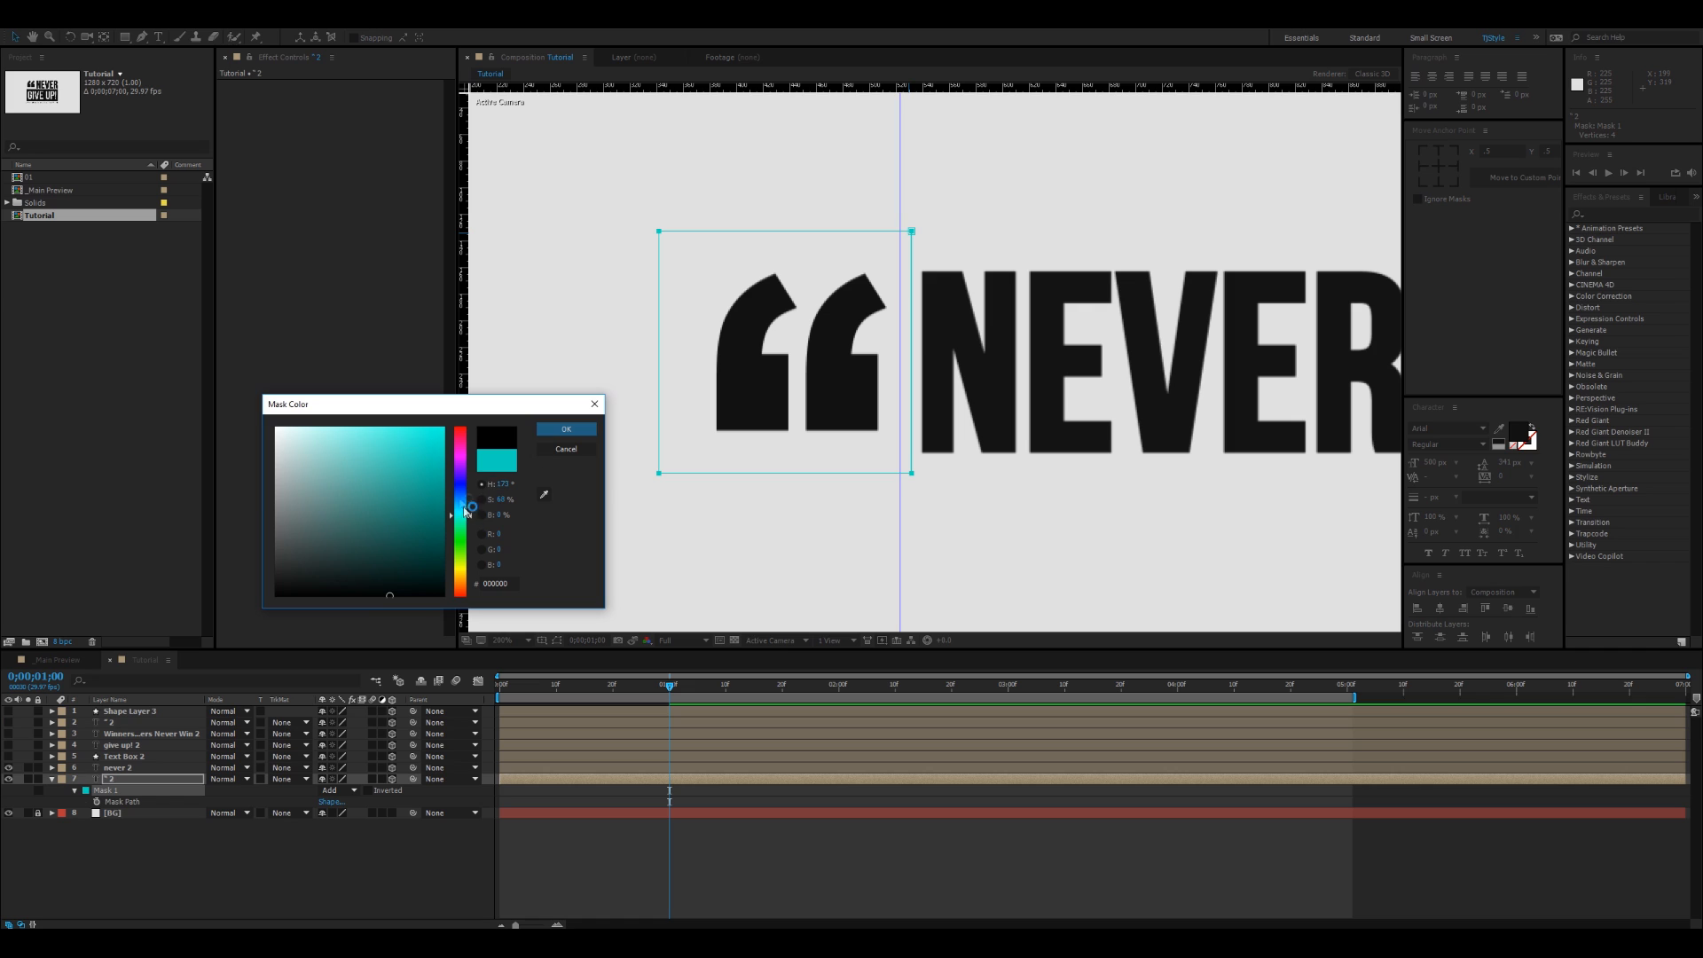
pyautogui.moveTo(465, 512); pyautogui.dragTo(462, 415)
pyautogui.click(440, 429)
pyautogui.click(566, 430)
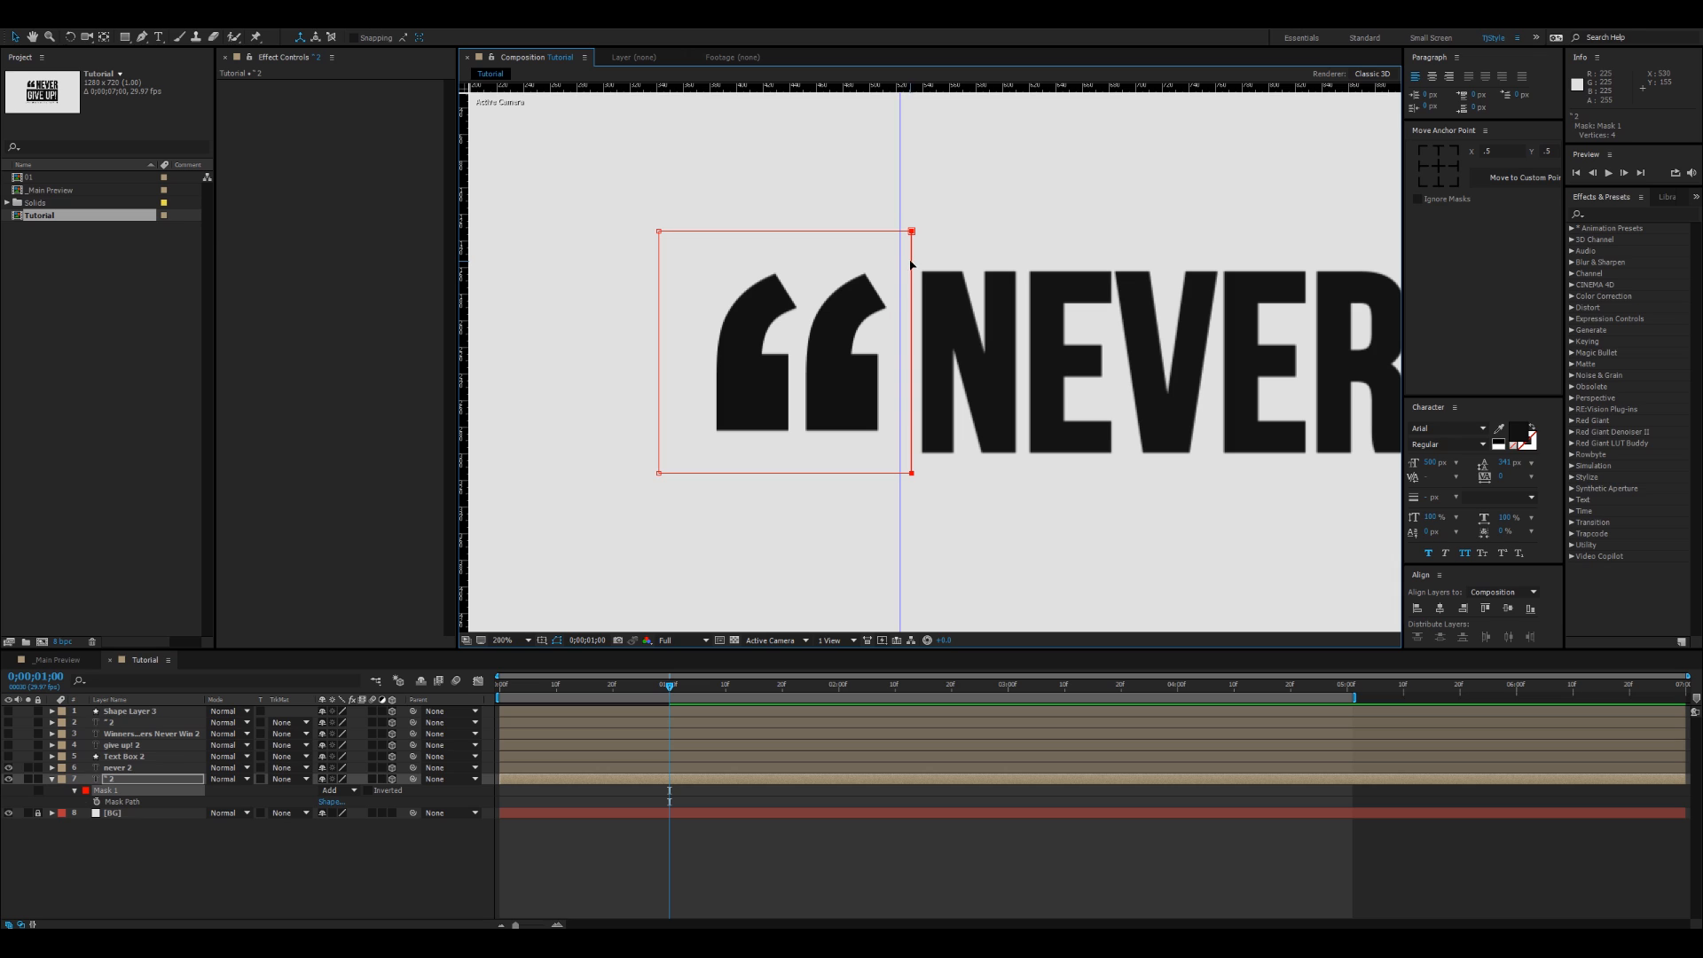
pyautogui.moveTo(911, 264); pyautogui.dragTo(900, 264)
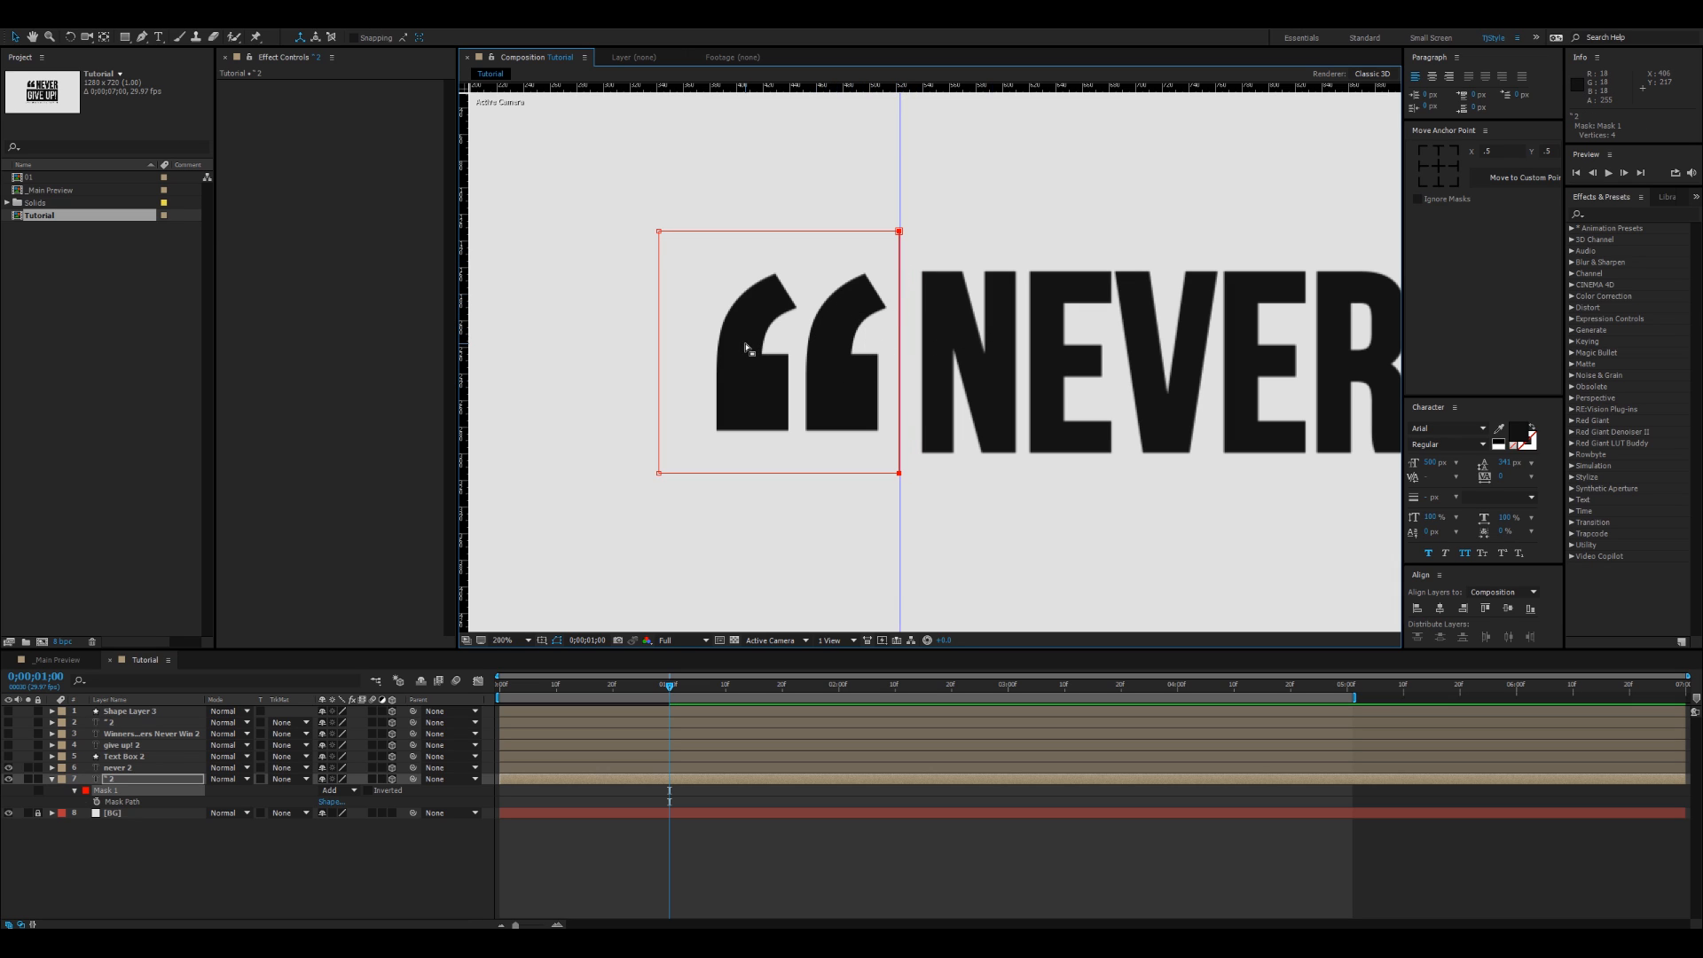
pyautogui.moveTo(627, 683); pyautogui.dragTo(671, 686)
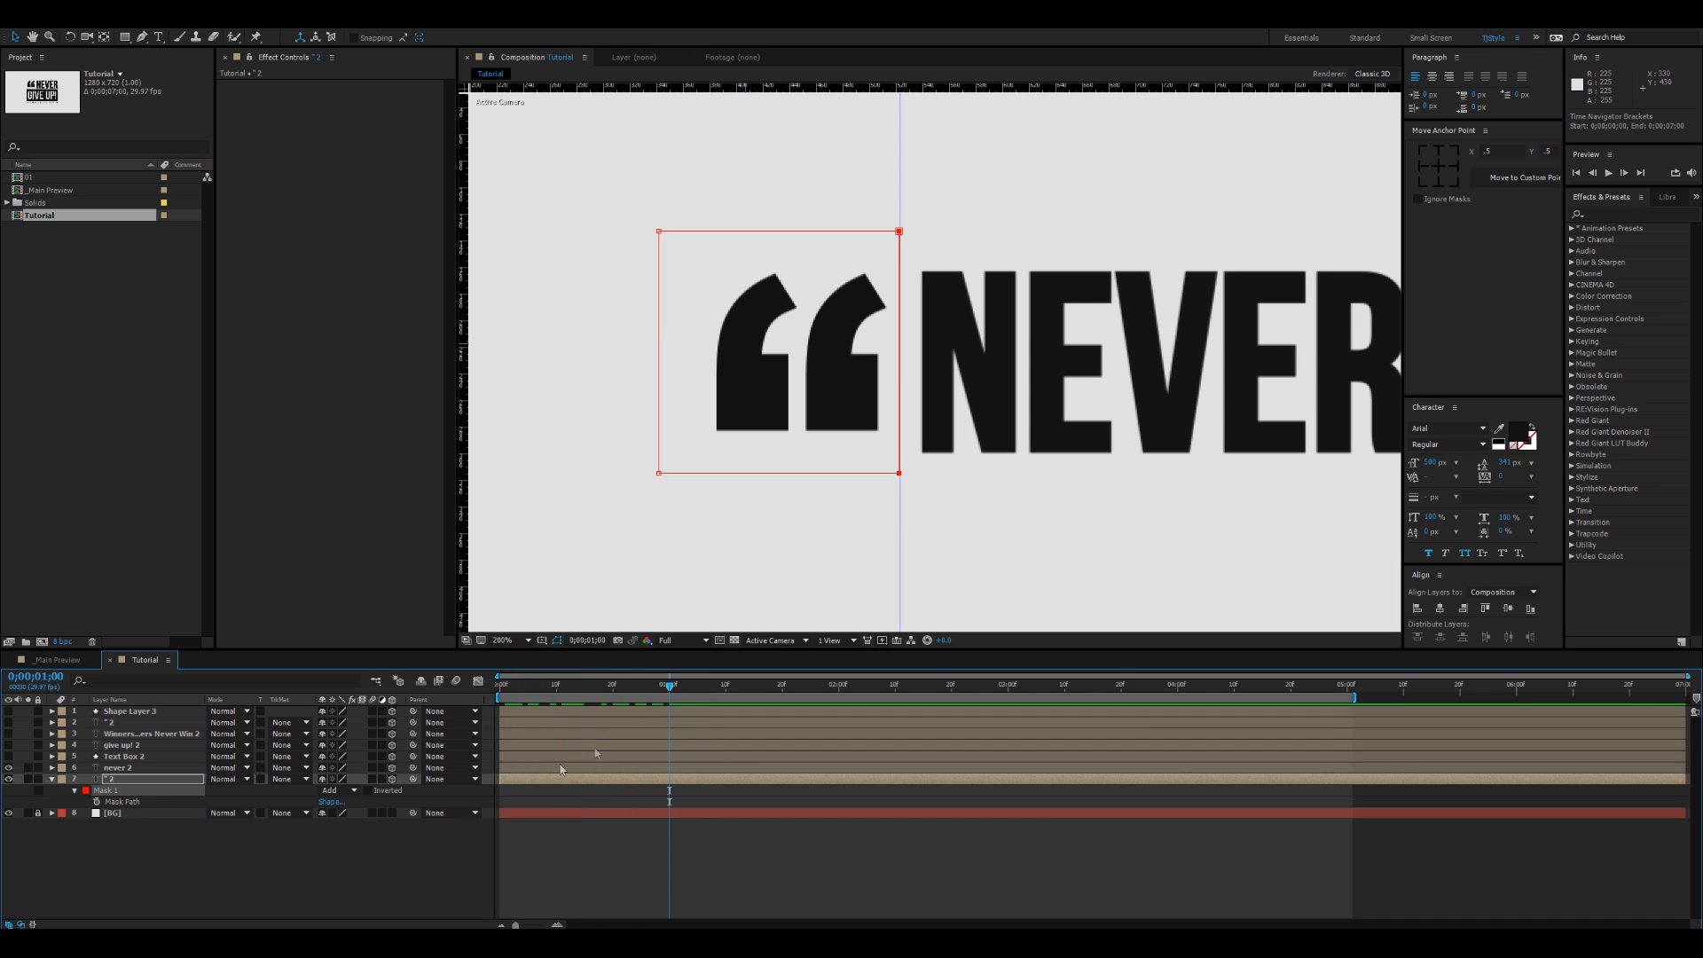
# Step: Add a Position keyframe for the quotation mark at 0;00;01;00, move the layer right past the guide at 0;00;00;00, and preview the motion
pyautogui.click(149, 779)
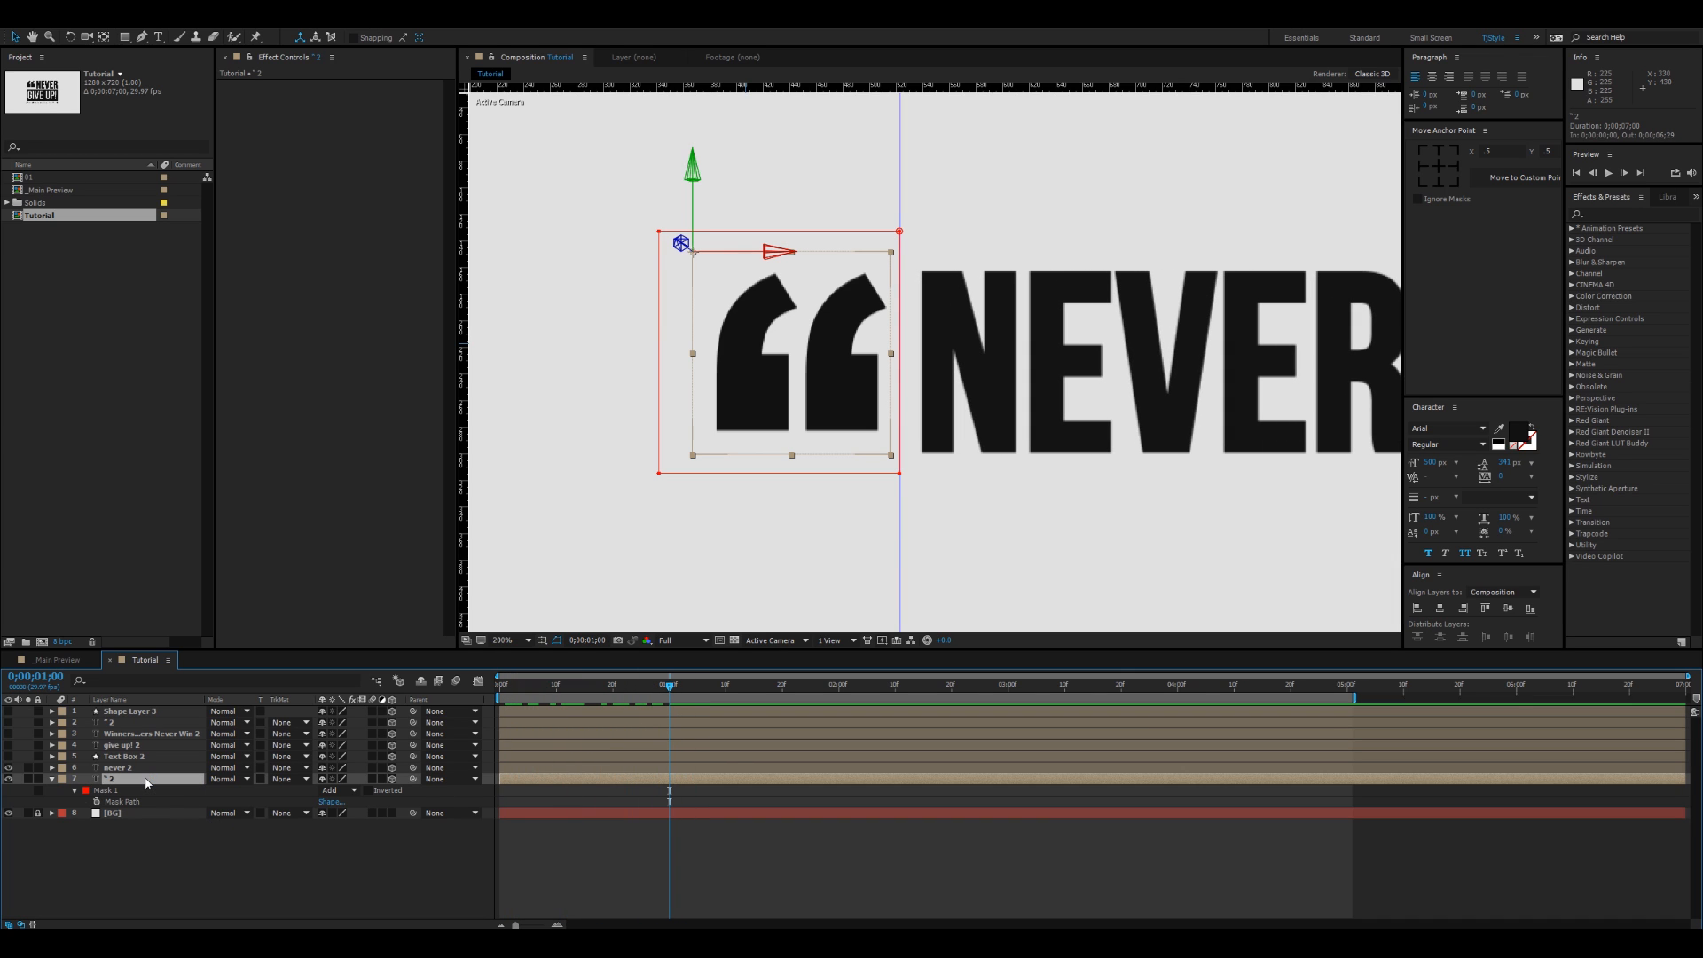
pyautogui.press('p')
pyautogui.click(85, 790)
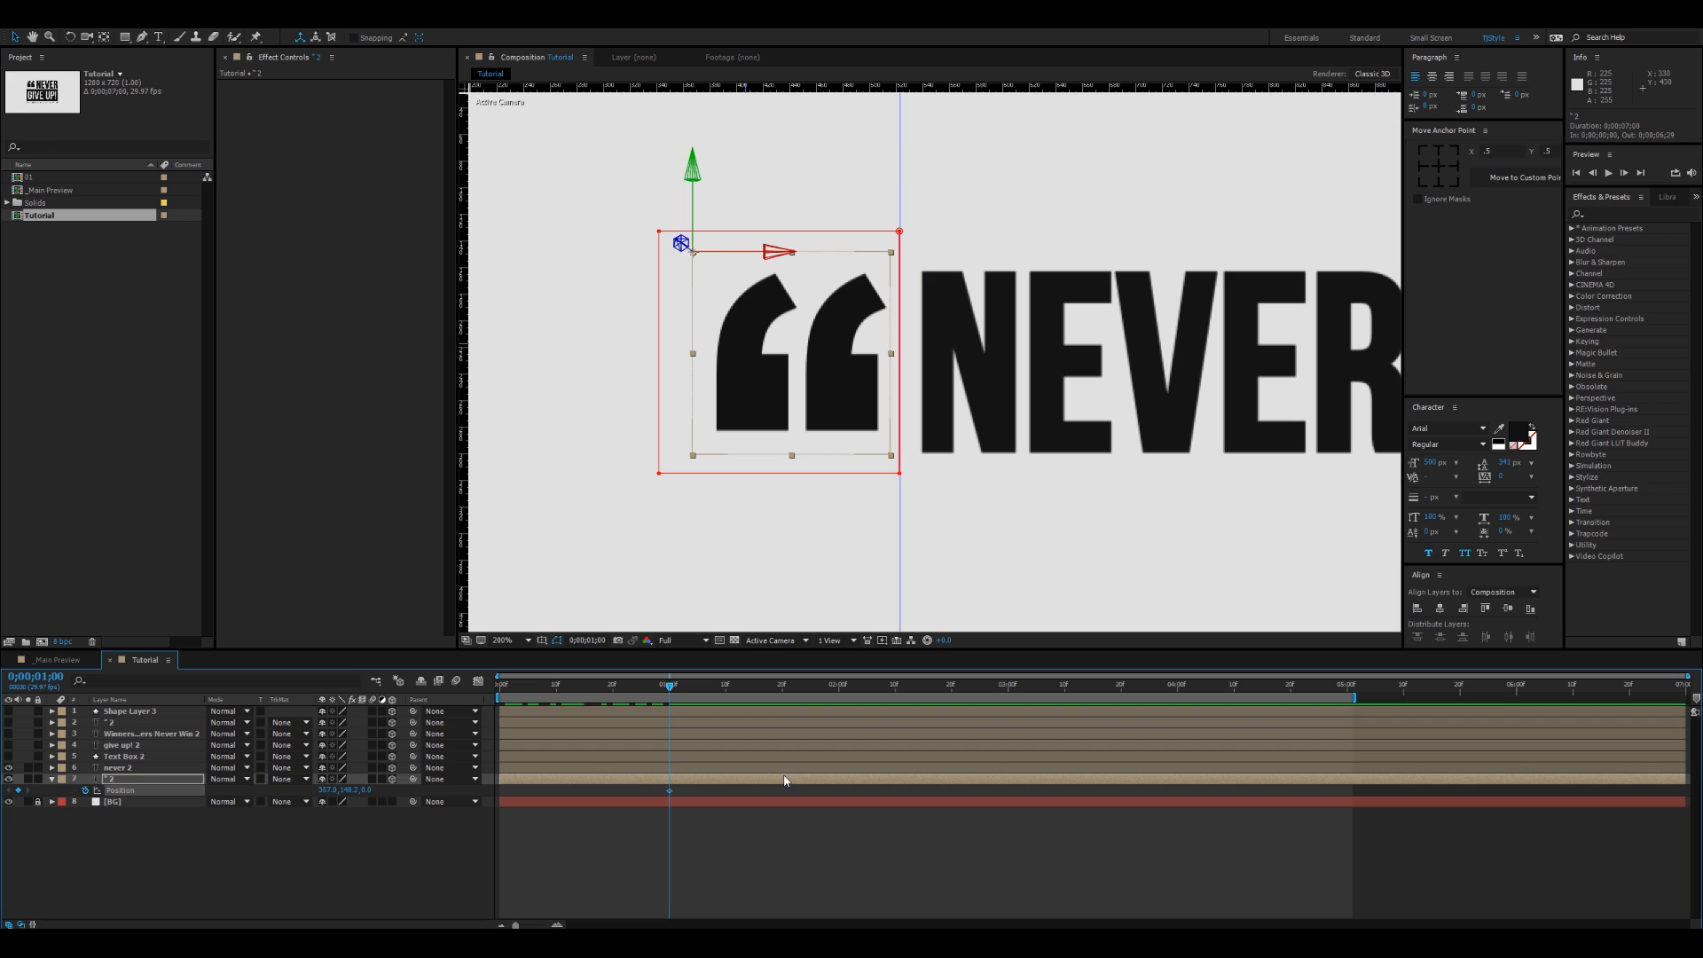
pyautogui.press('Home')
pyautogui.moveTo(752, 337); pyautogui.dragTo(1004, 337)
pyautogui.press('space')
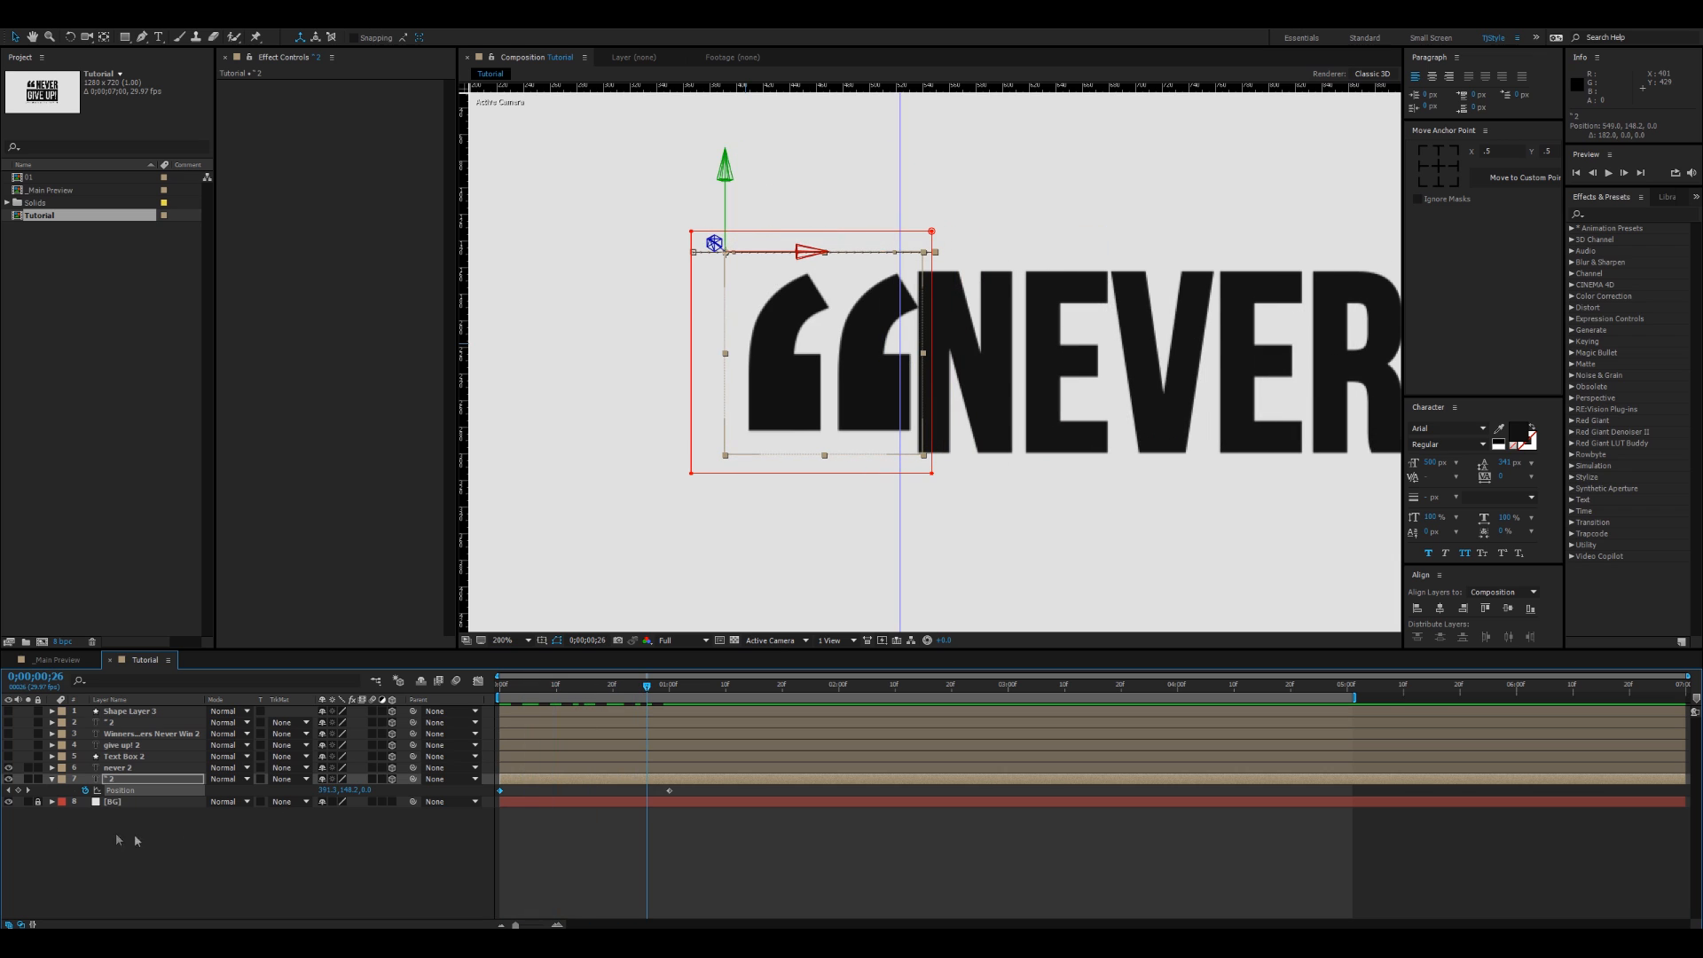
# Step: Hide the never 2 layer and add a Mask Path keyframe to the quotation mark layer at 0;00;01;00
pyautogui.moveTo(565, 691); pyautogui.dragTo(673, 681)
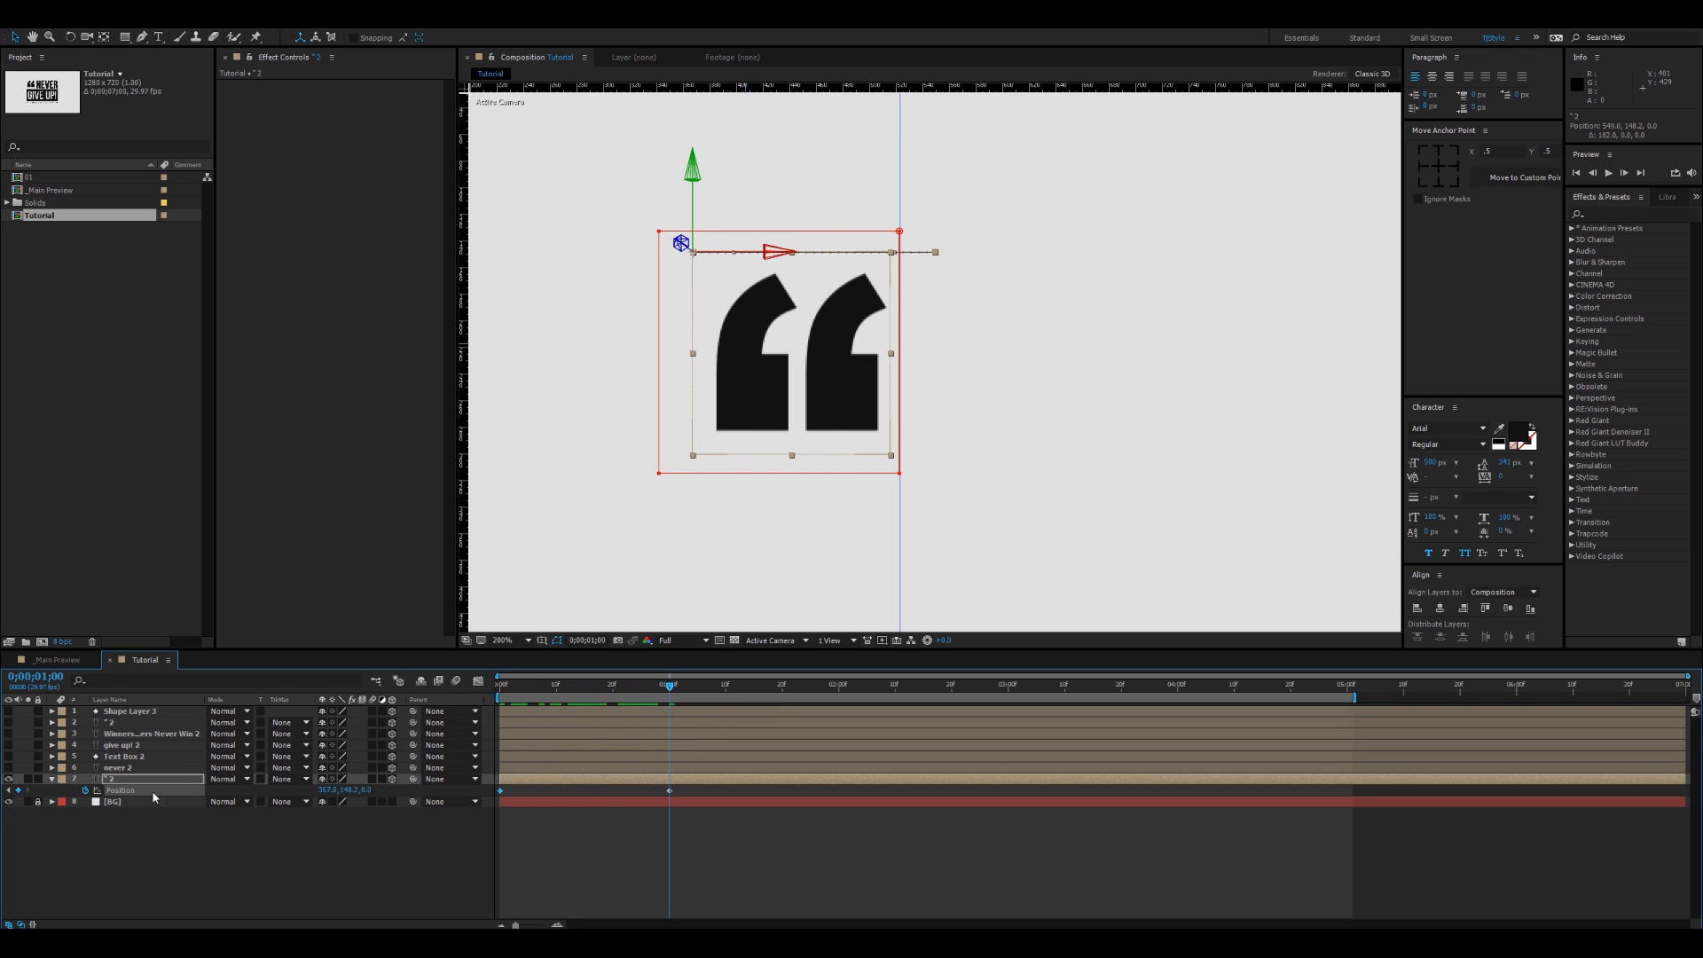
pyautogui.click(108, 780)
pyautogui.press('m')
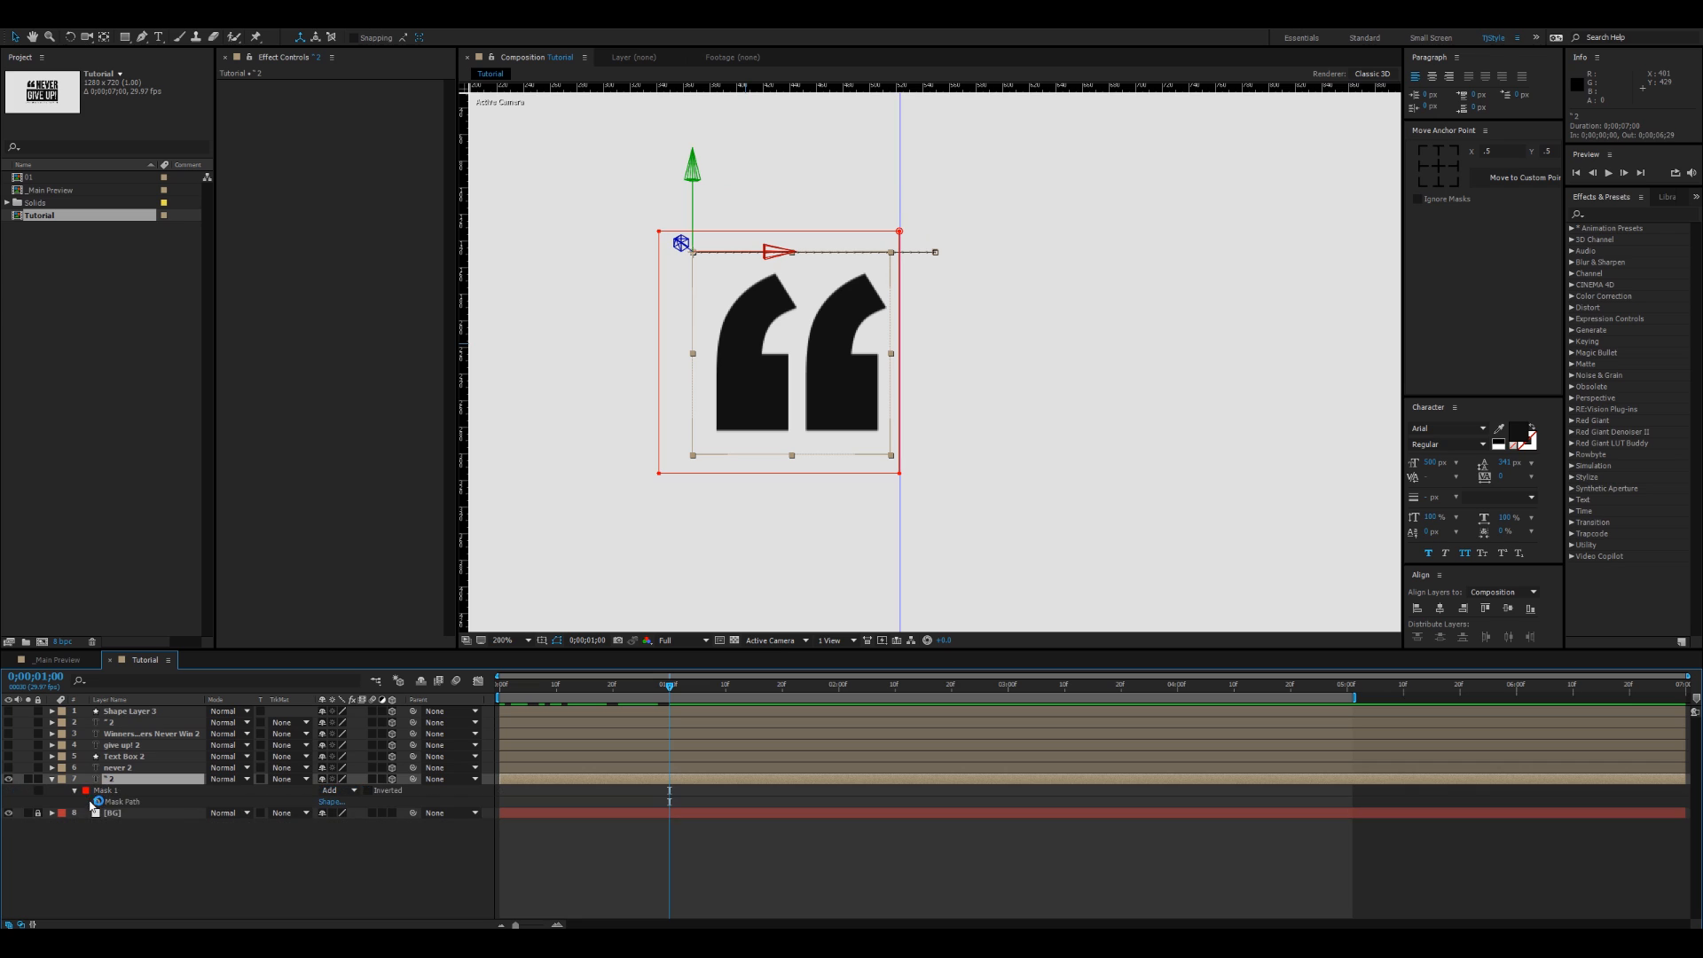
pyautogui.click(97, 801)
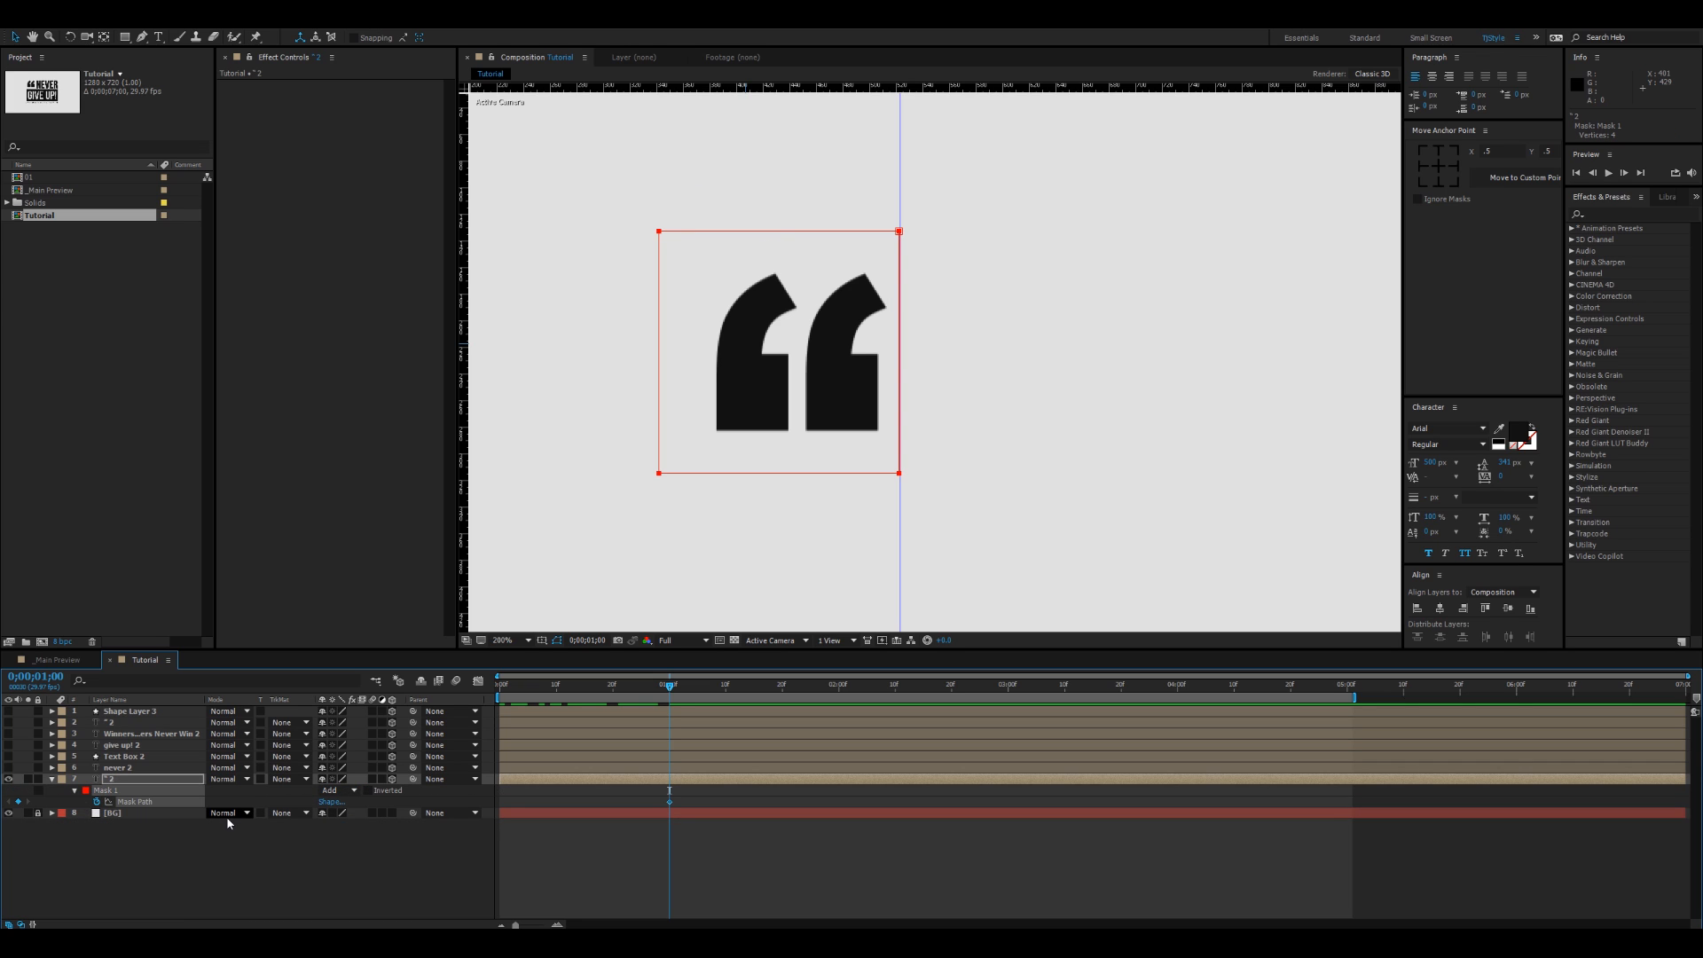
# Step: At 0;00;00;00, move the quotation mark's Mask 1 left until its right edge aligns exactly with the vertical guide
pyautogui.press('Home')
pyautogui.click(391, 842)
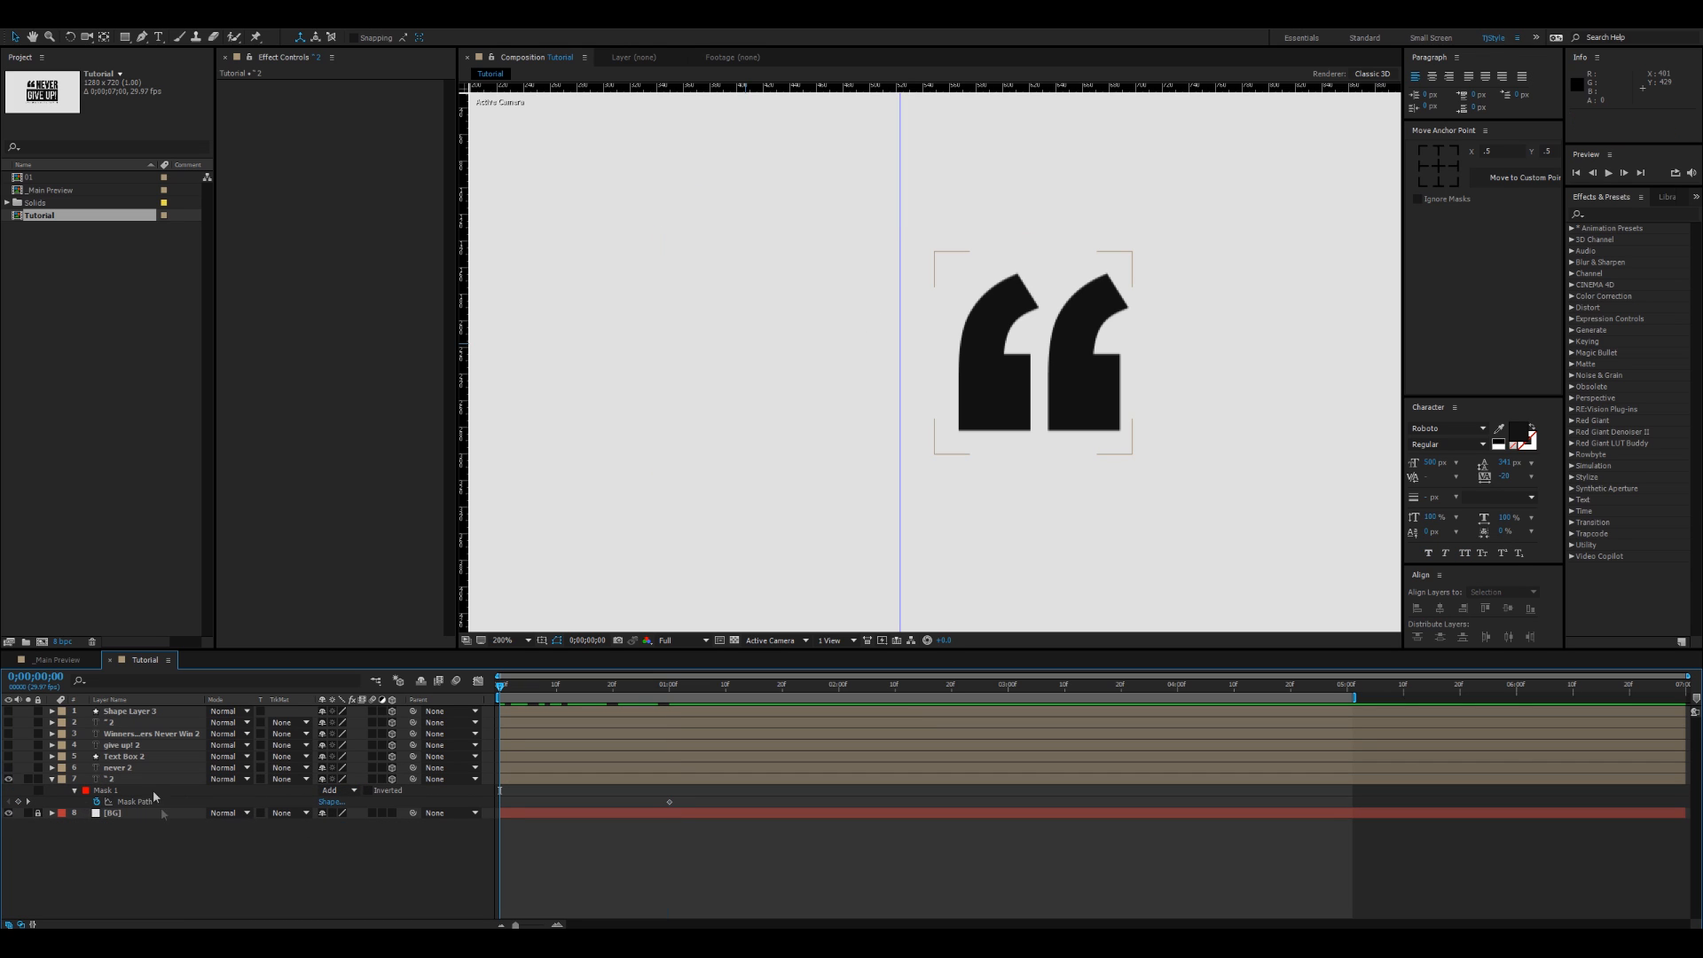
pyautogui.click(115, 791)
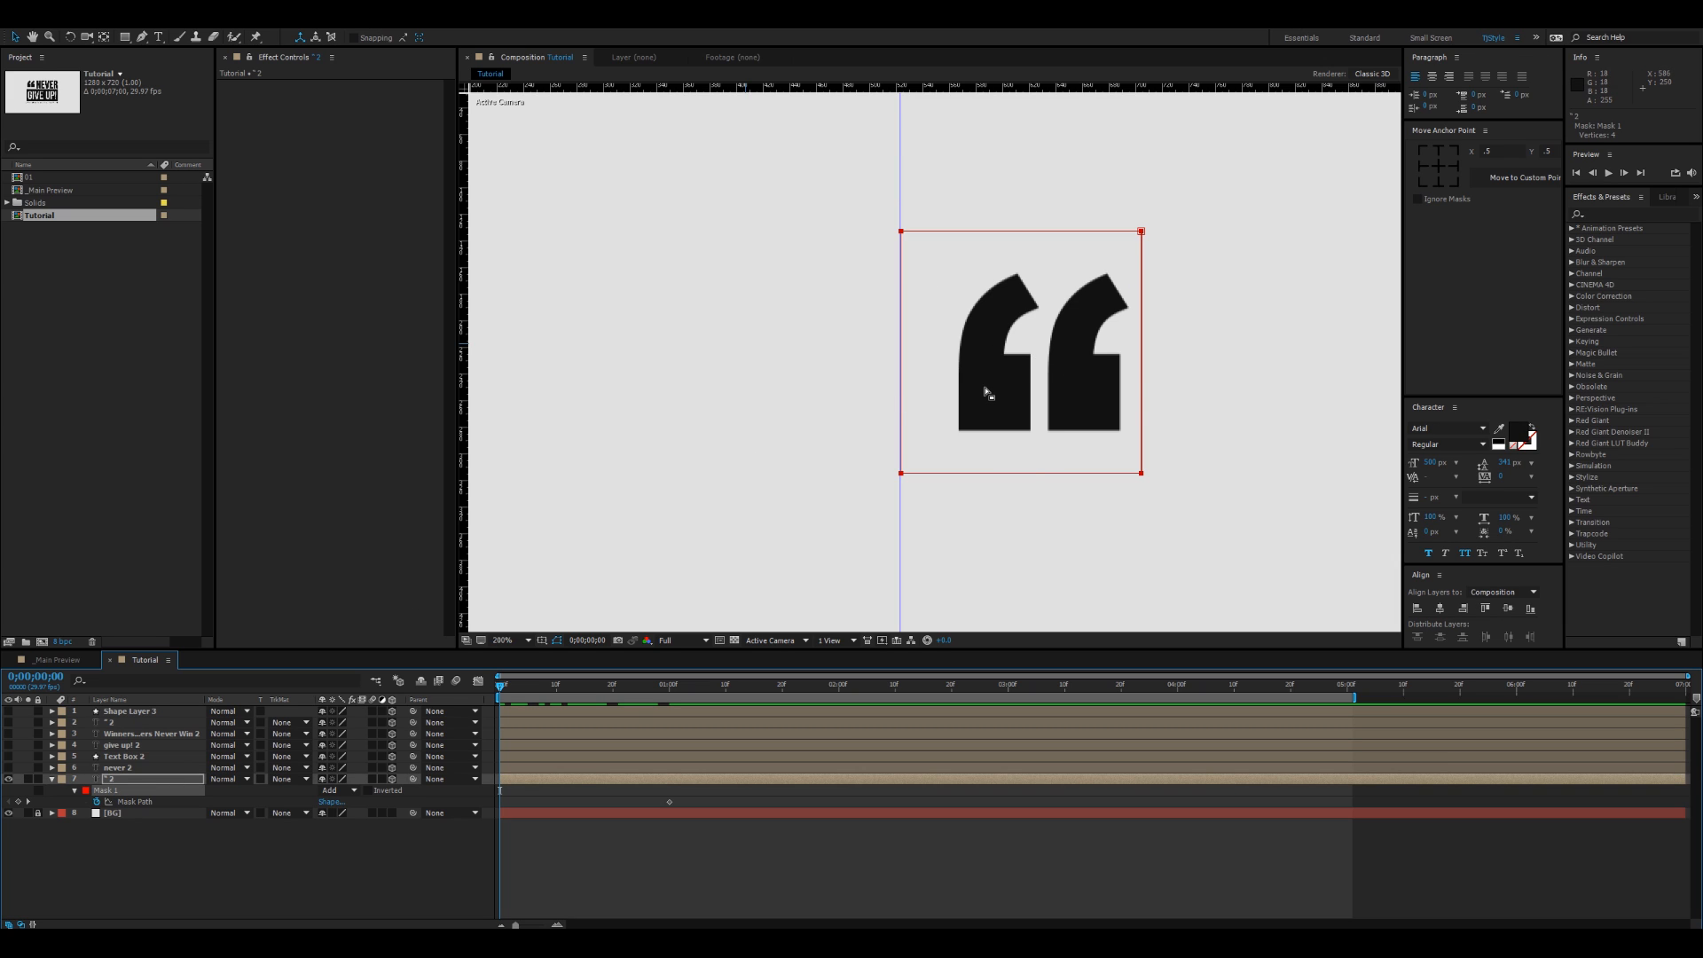
pyautogui.press('Left')
pyautogui.press('Left')
pyautogui.press('Left')
pyautogui.press('Left')
pyautogui.press('Left')
pyautogui.press('Left')
pyautogui.press('Left')
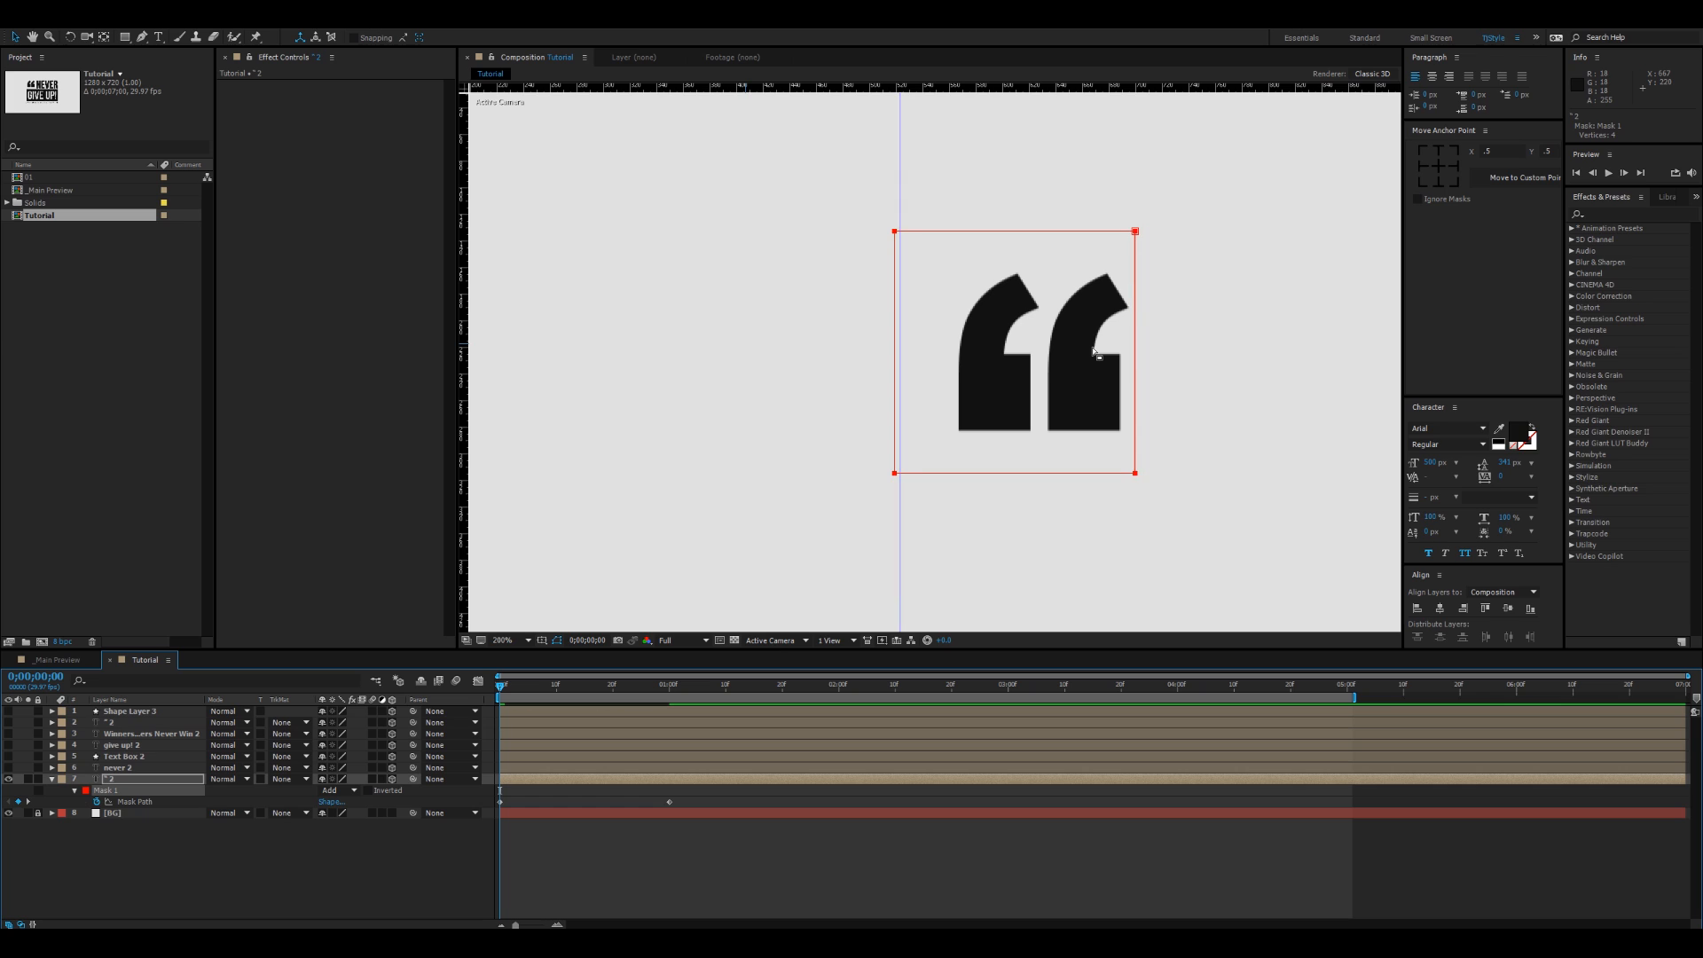
pyautogui.hotkey('shift', 'Left')
pyautogui.hotkey('shift', 'Left')
pyautogui.hotkey('shift', 'Left')
pyautogui.hotkey('shift', 'Left')
pyautogui.hotkey('shift', 'Left')
pyautogui.hotkey('shift', 'Left')
pyautogui.hotkey('shift', 'Left')
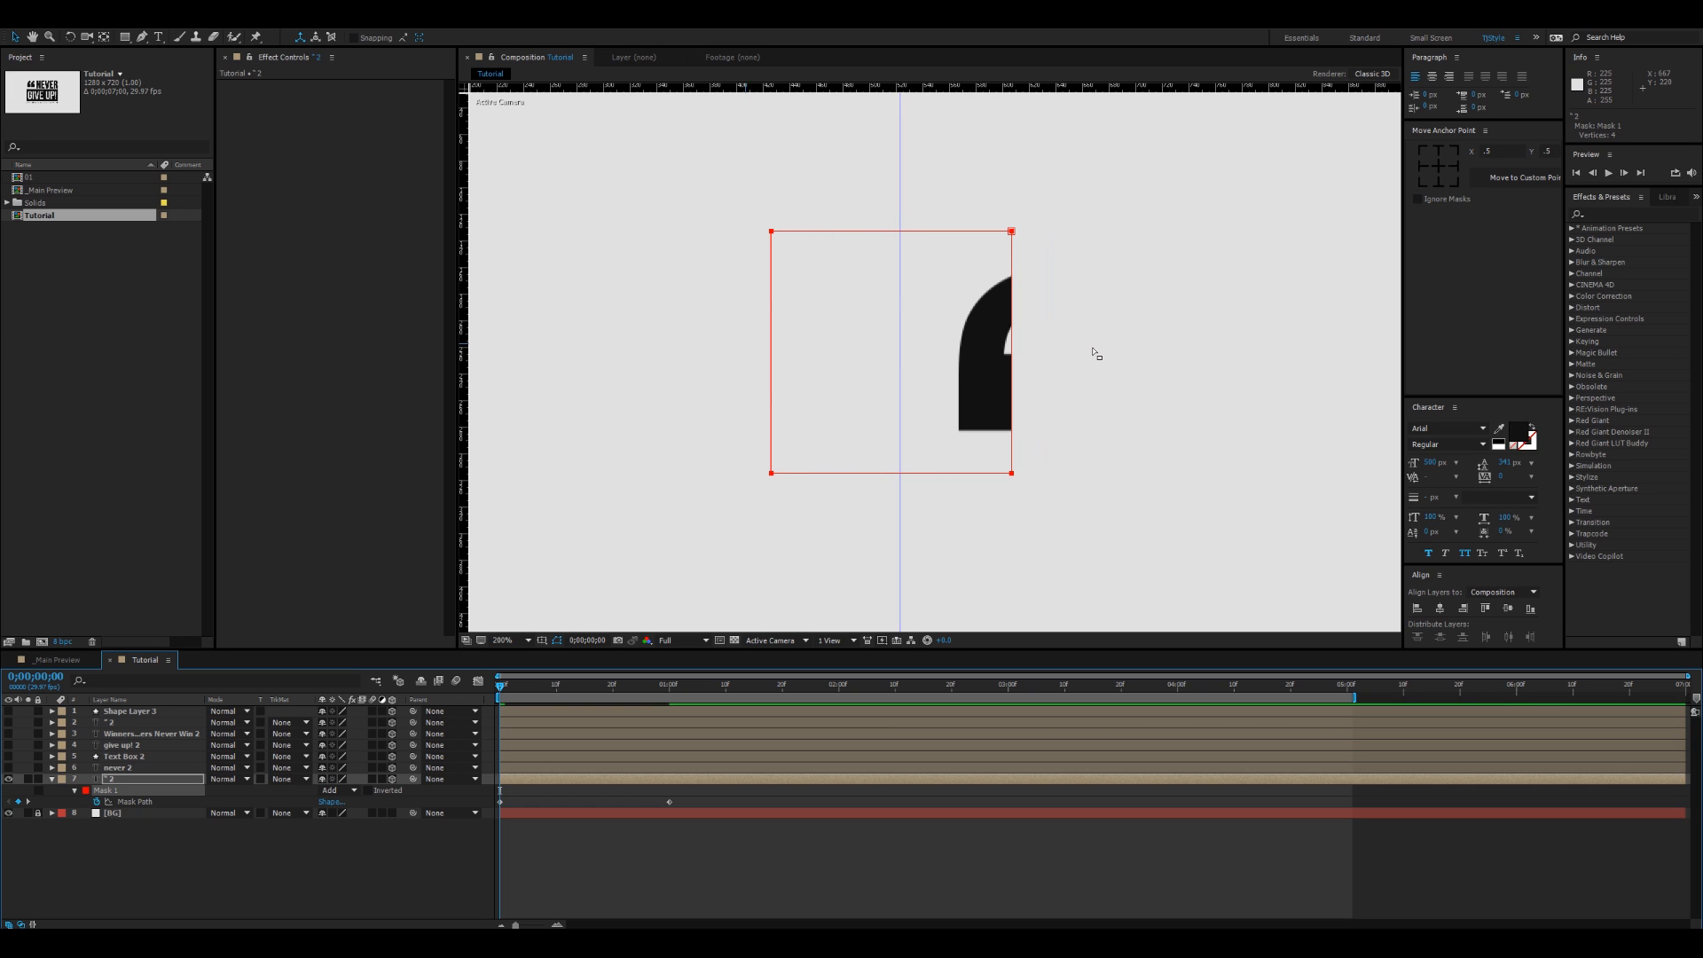
pyautogui.press('Left')
pyautogui.press('Left')
pyautogui.press('Left')
pyautogui.press('Left')
pyautogui.press('Left')
pyautogui.press('Left')
pyautogui.press('Left')
pyautogui.press('Left')
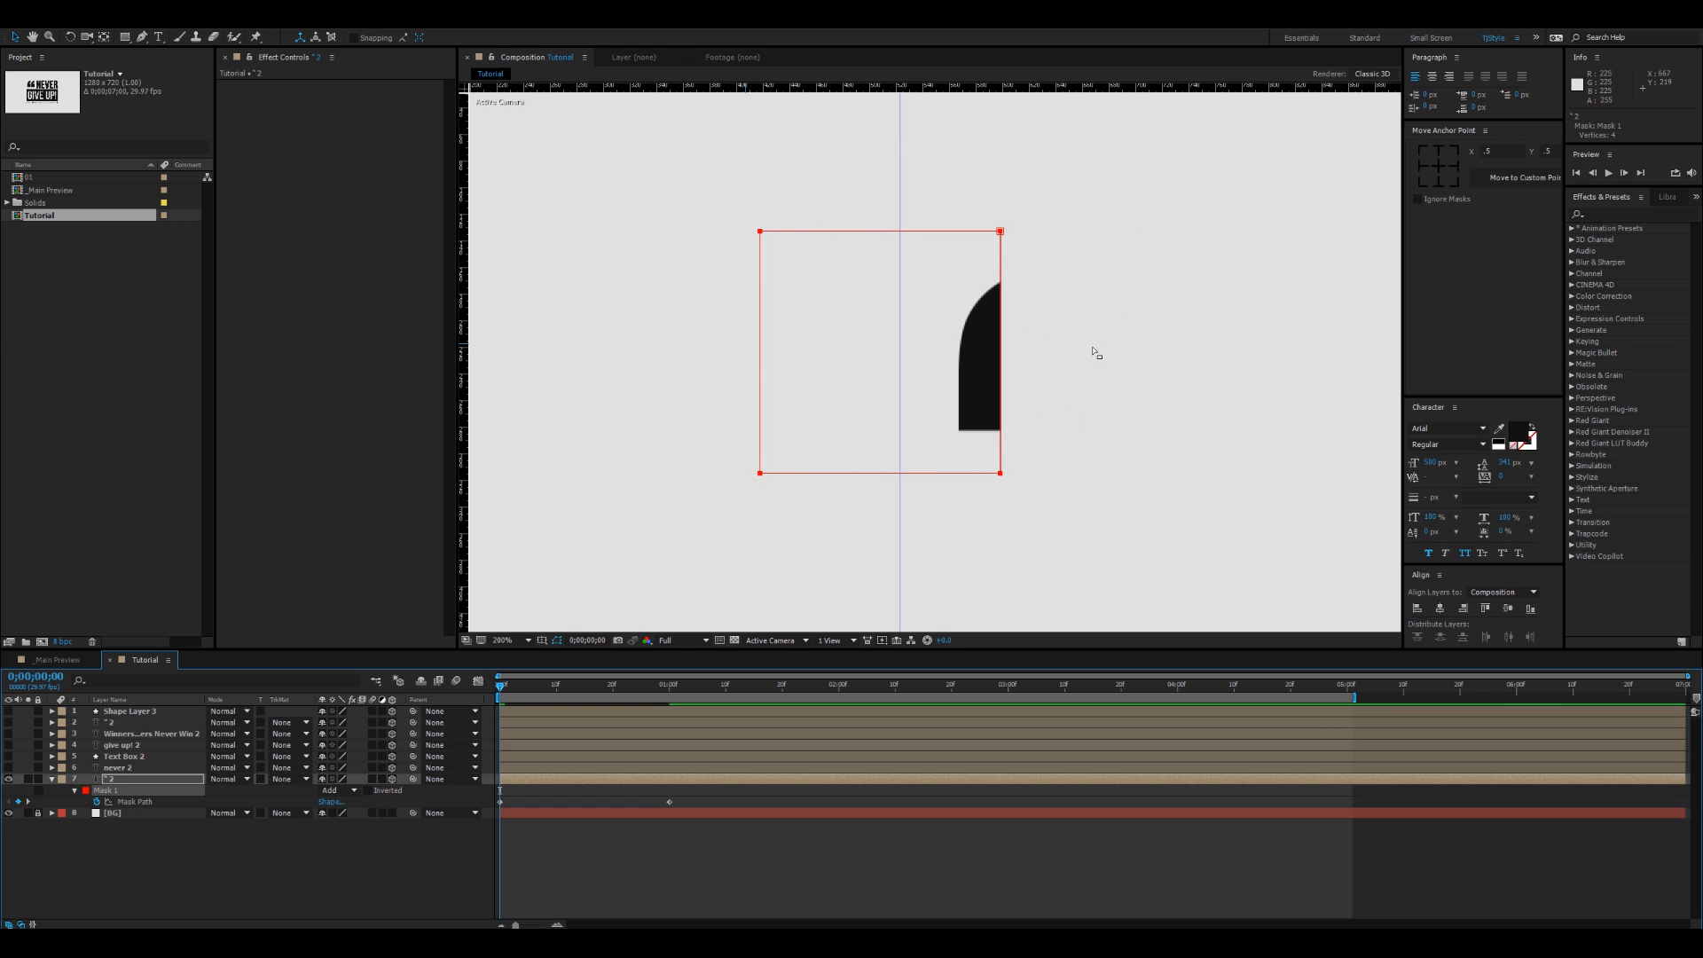
pyautogui.press('Left')
pyautogui.press('Left')
pyautogui.press('Left')
pyautogui.press('Left')
pyautogui.press('Left')
pyautogui.press('Left')
pyautogui.press('Left')
pyautogui.press('Left')
pyautogui.press('Left')
pyautogui.press('Left')
pyautogui.press('Left')
pyautogui.press('Left')
pyautogui.press('Left')
pyautogui.press('Left')
pyautogui.press('Left')
pyautogui.press('Left')
pyautogui.press('Left')
pyautogui.press('Left')
pyautogui.press('Left')
pyautogui.press('Left')
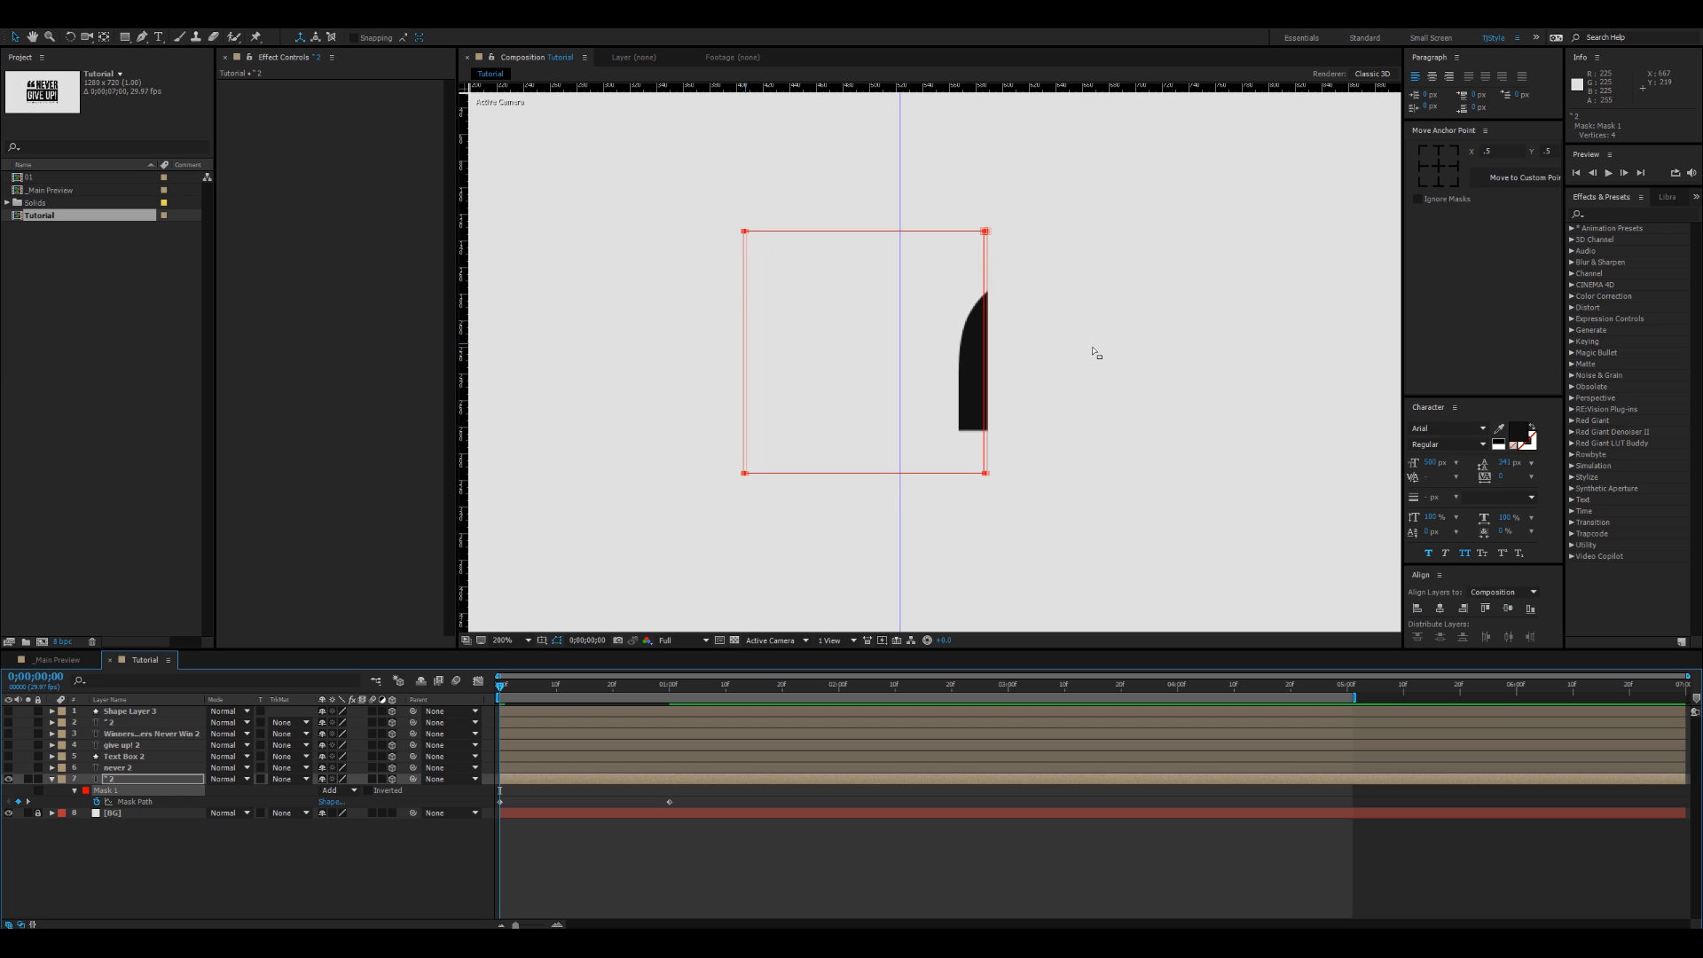
pyautogui.hotkey('shift', 'Left')
pyautogui.hotkey('shift', 'Left')
pyautogui.hotkey('shift', 'Left')
pyautogui.hotkey('shift', 'Left')
pyautogui.hotkey('shift', 'Left')
pyautogui.hotkey('shift', 'Left')
pyautogui.hotkey('shift', 'Left')
pyautogui.scroll(2, 1093, 352)
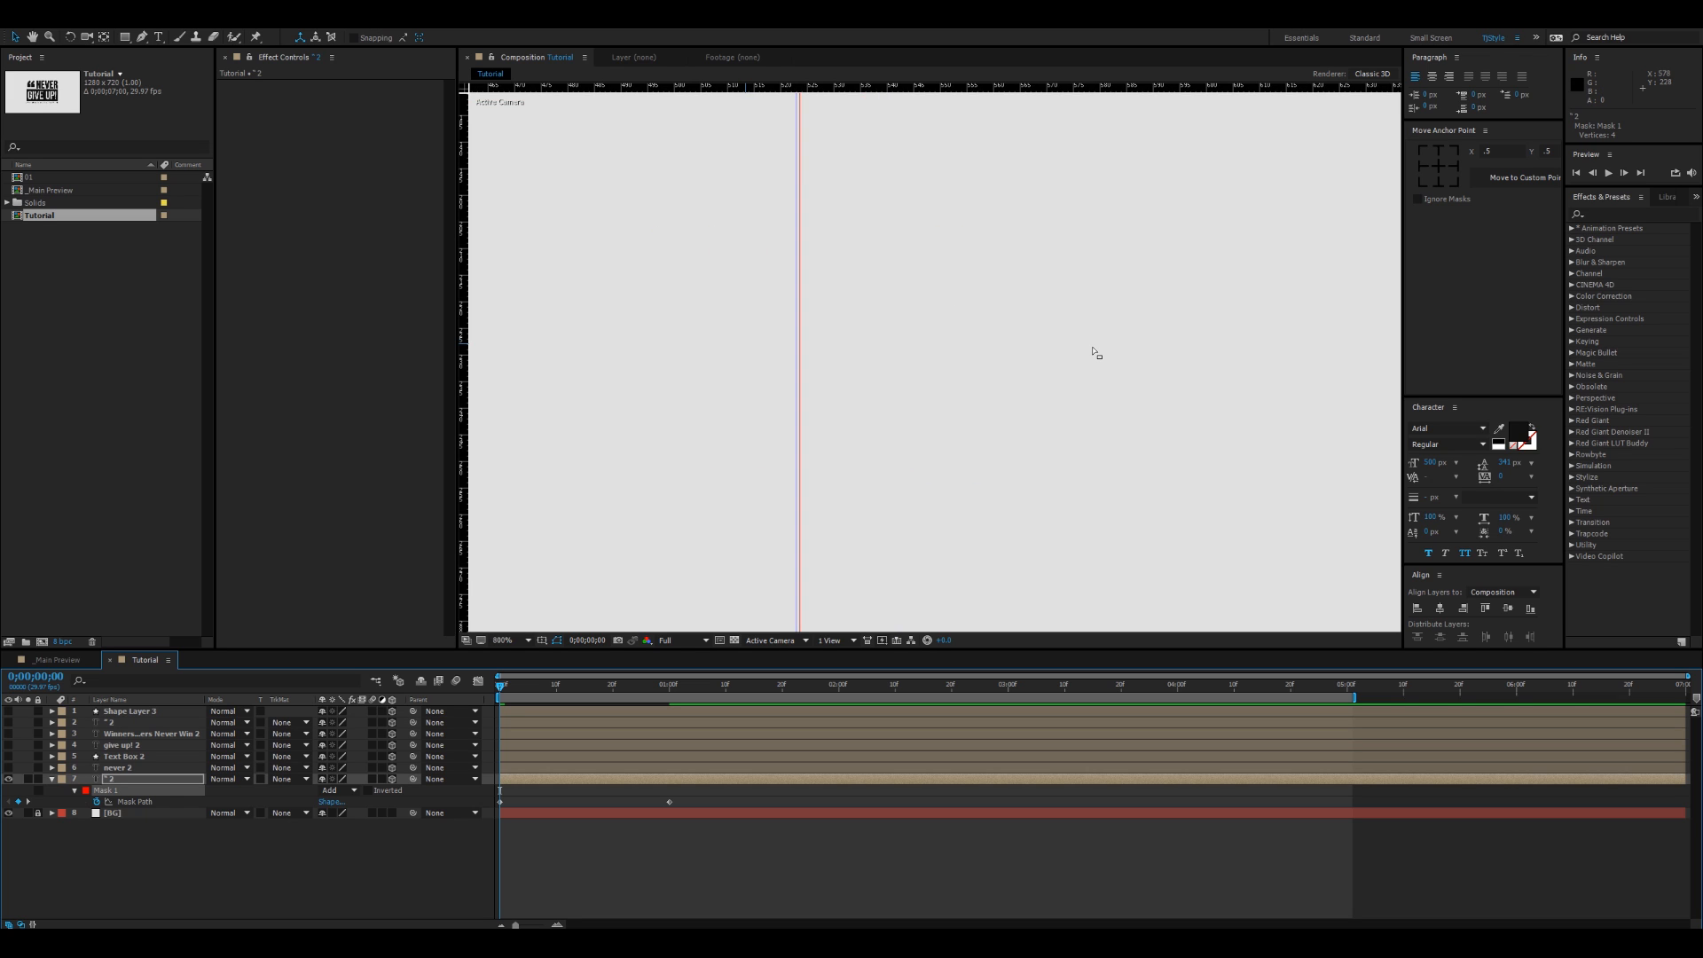
pyautogui.press('Left')
pyautogui.press('Left')
pyautogui.press('Left')
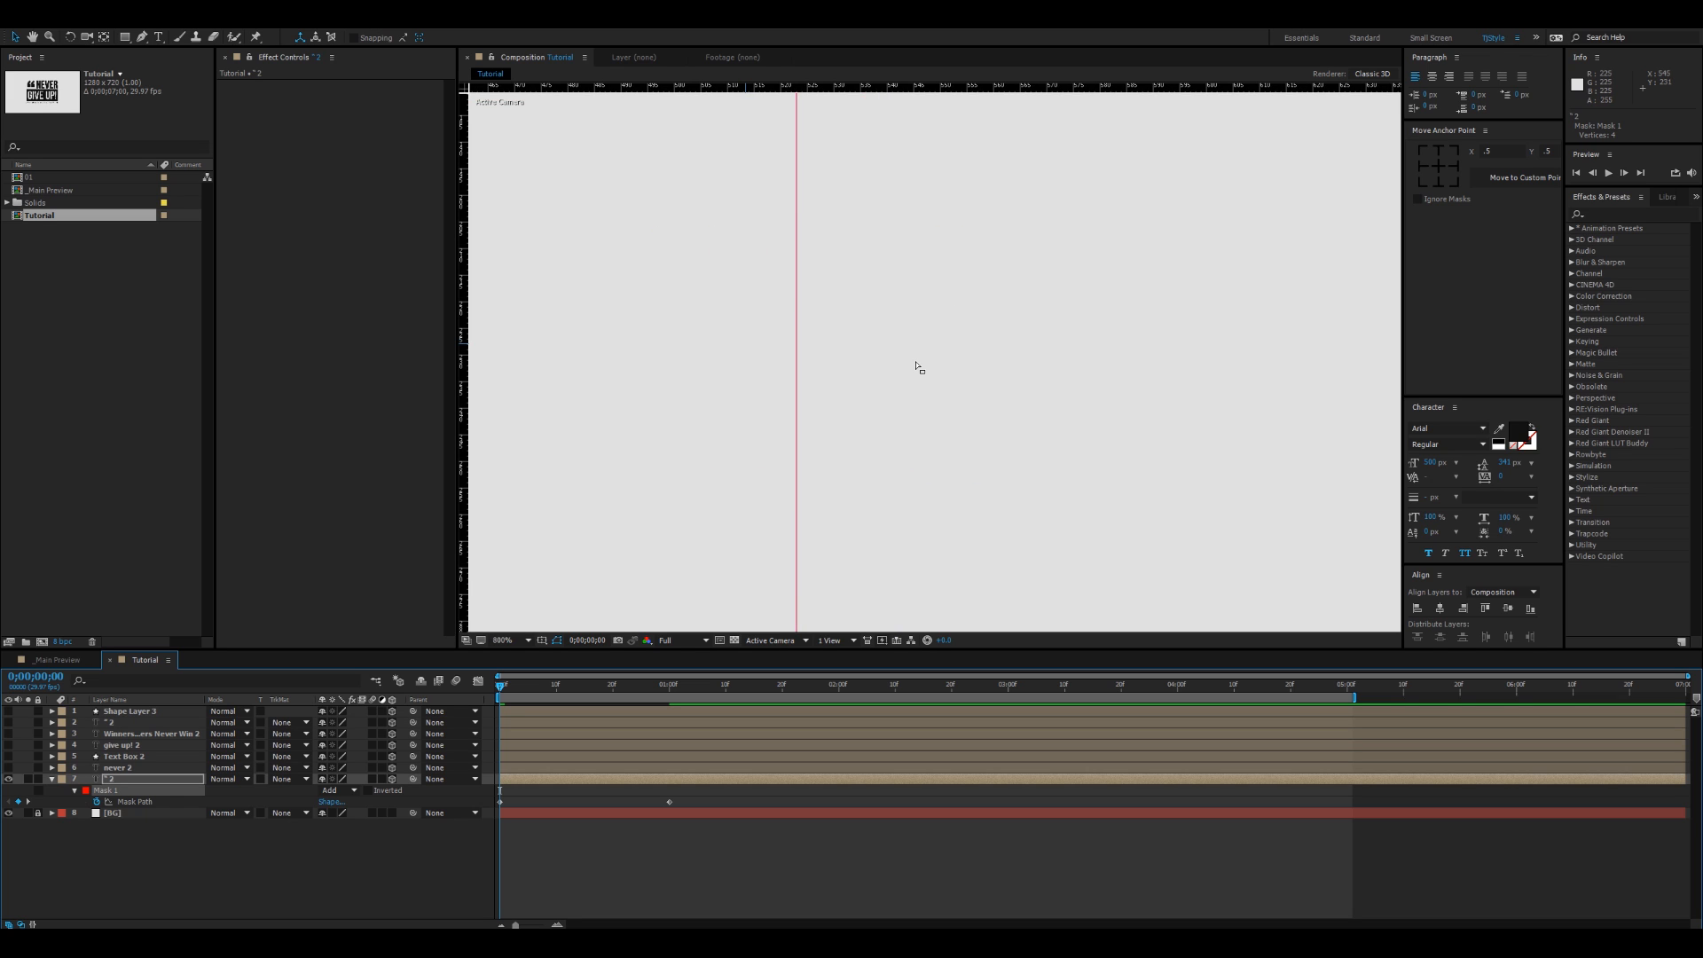
pyautogui.scroll(-3, 916, 365)
pyautogui.scroll(1, 916, 365)
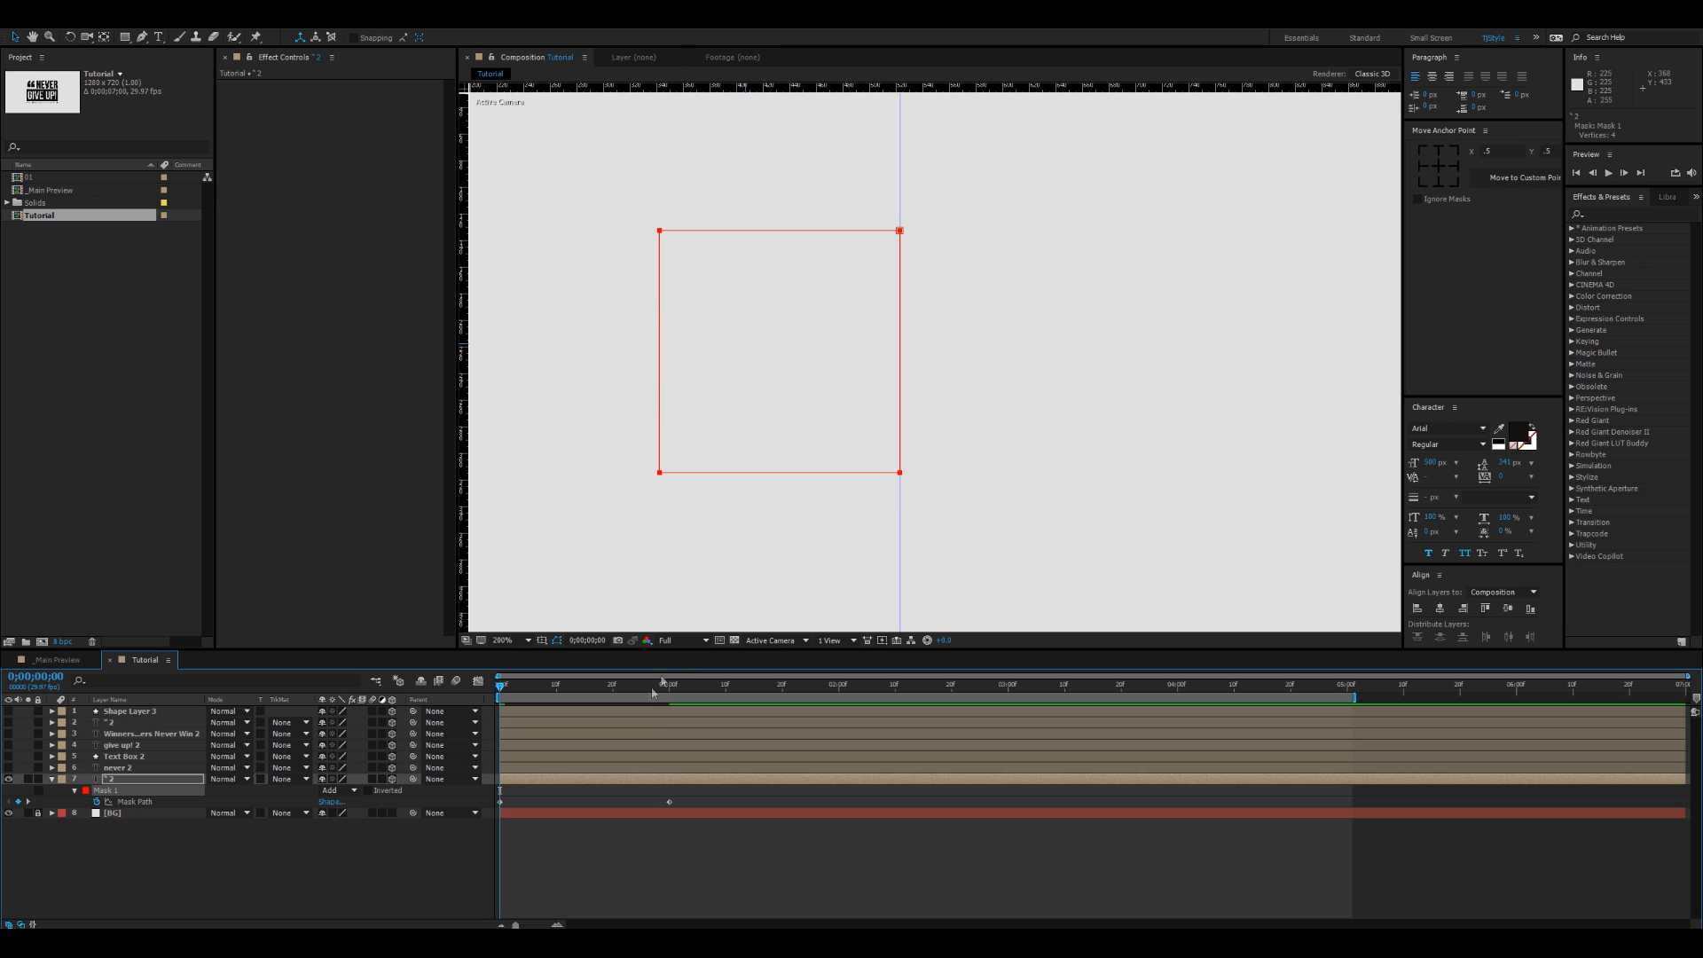
# Step: Apply Easy Ease to the quotation mark's Mask Path and Position keyframes, reshape their speed curve for a fast start and slow finish, and preview
pyautogui.click(681, 779)
pyautogui.press('u')
pyautogui.press('u')
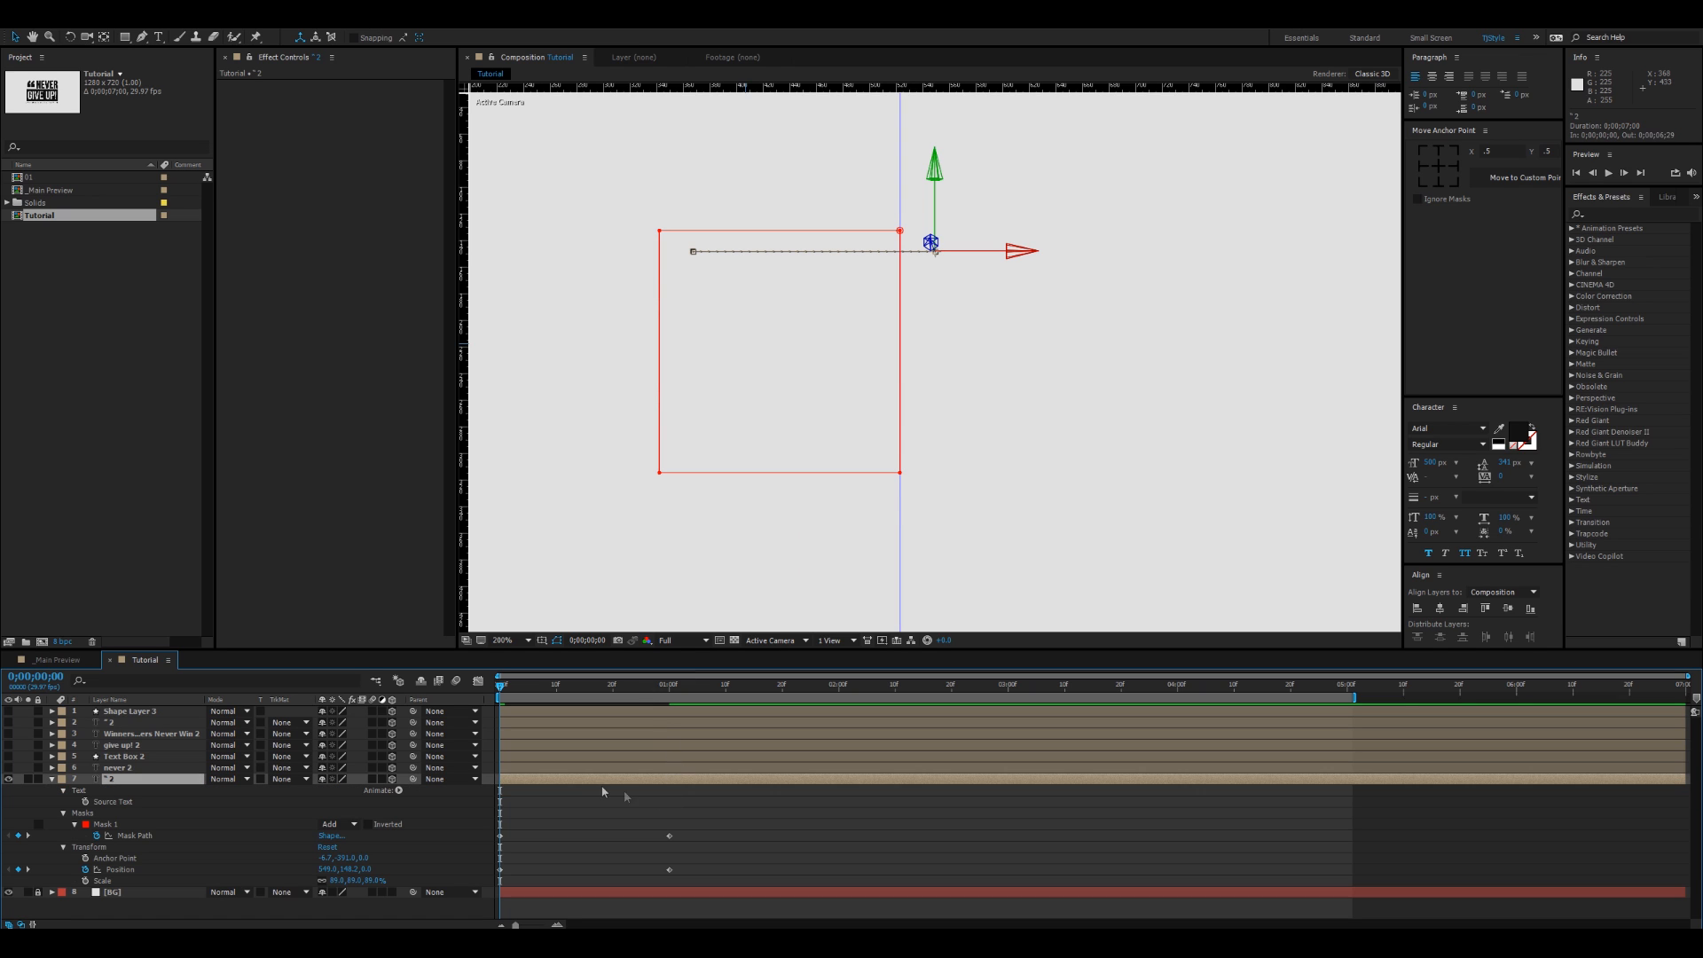
pyautogui.moveTo(705, 831); pyautogui.dragTo(484, 887)
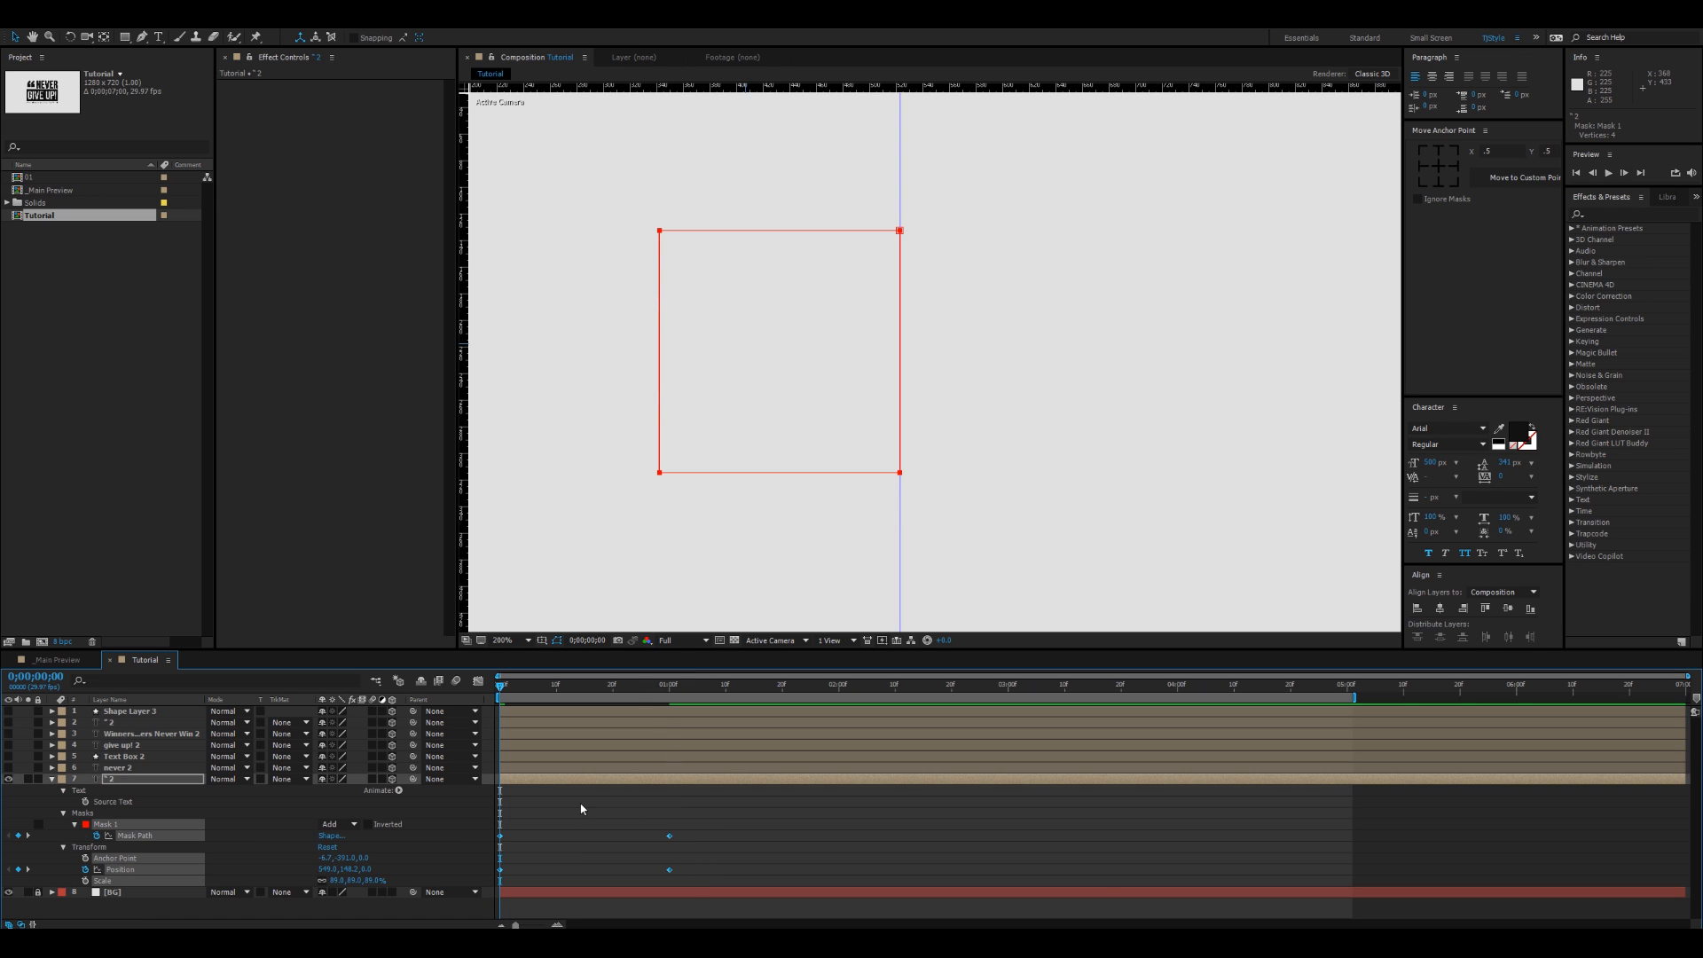
pyautogui.press('F9')
pyautogui.click(478, 681)
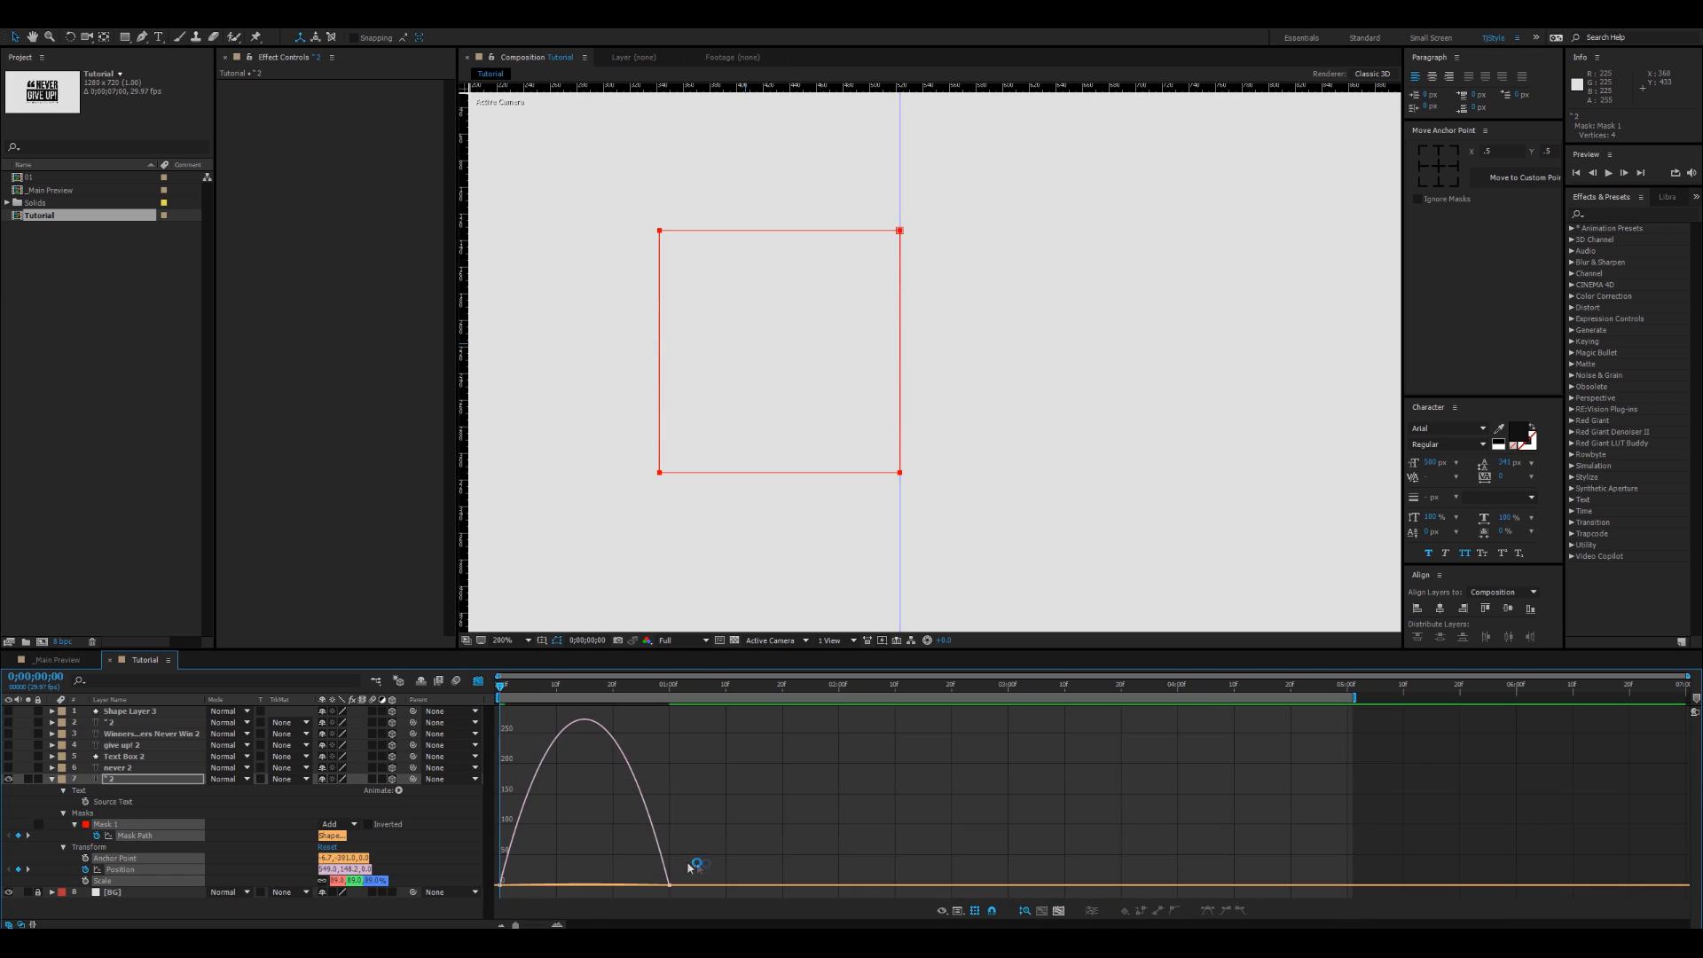
pyautogui.moveTo(696, 845); pyautogui.dragTo(513, 875)
pyautogui.click(477, 681)
pyautogui.press('space')
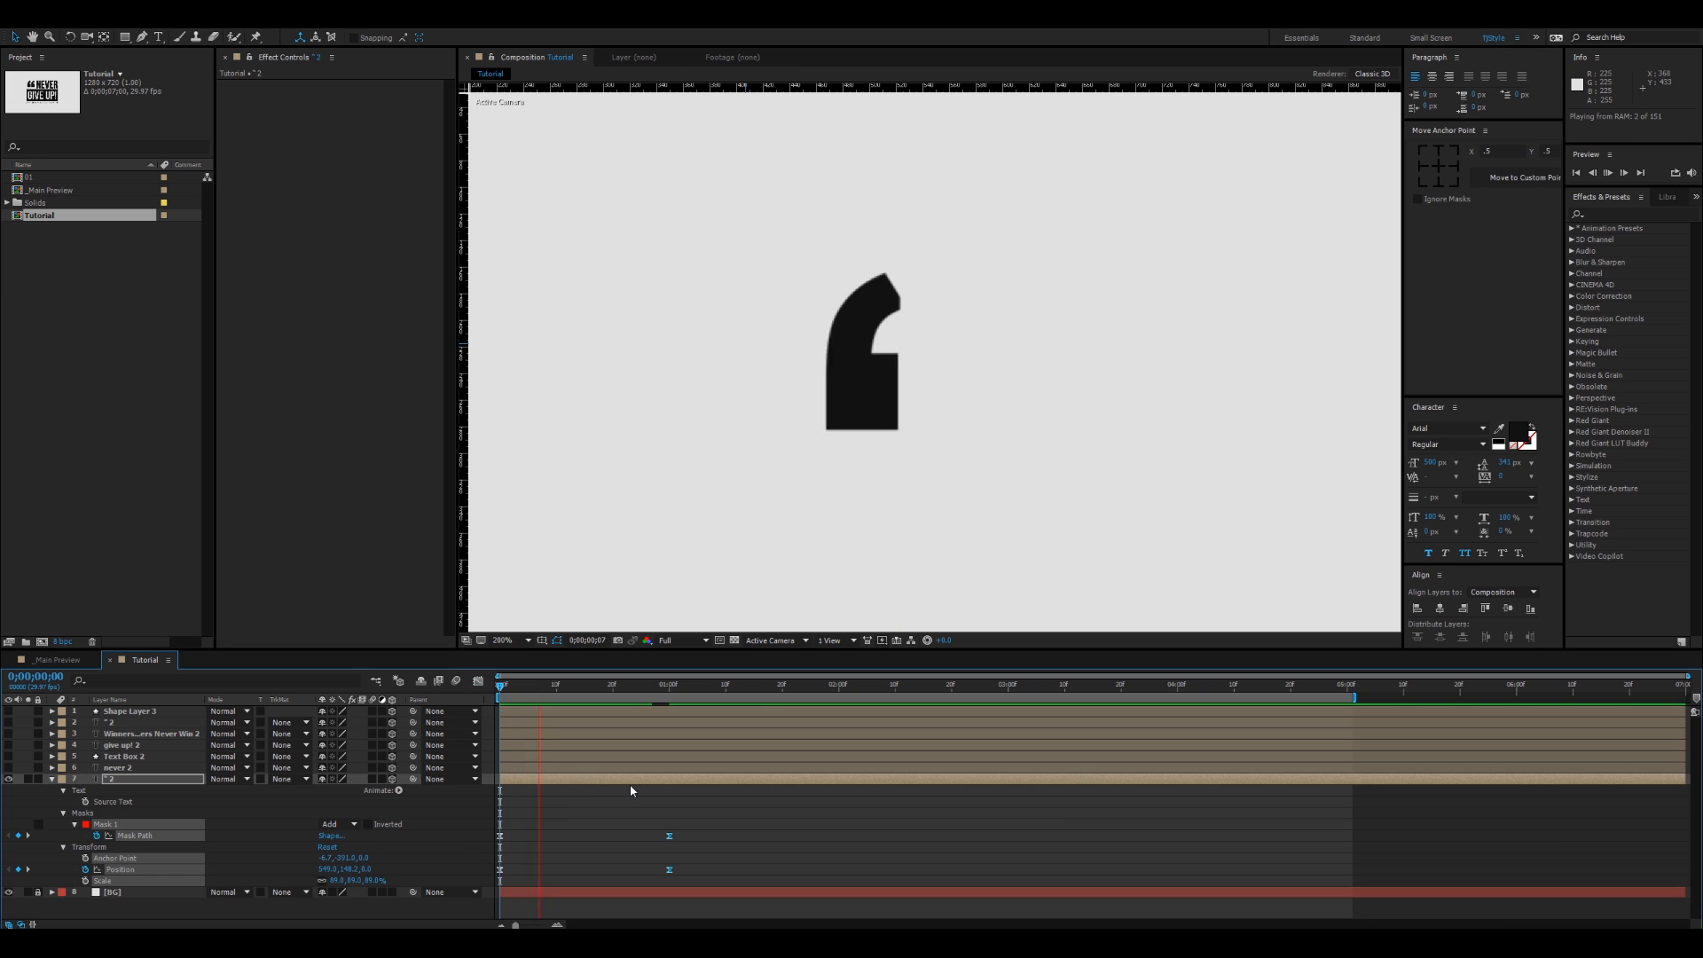
pyautogui.press('space')
# Step: Collapse the quotation mark layer, make never 2 visible again, and preview both reveals together across the full frame
pyautogui.press('u')
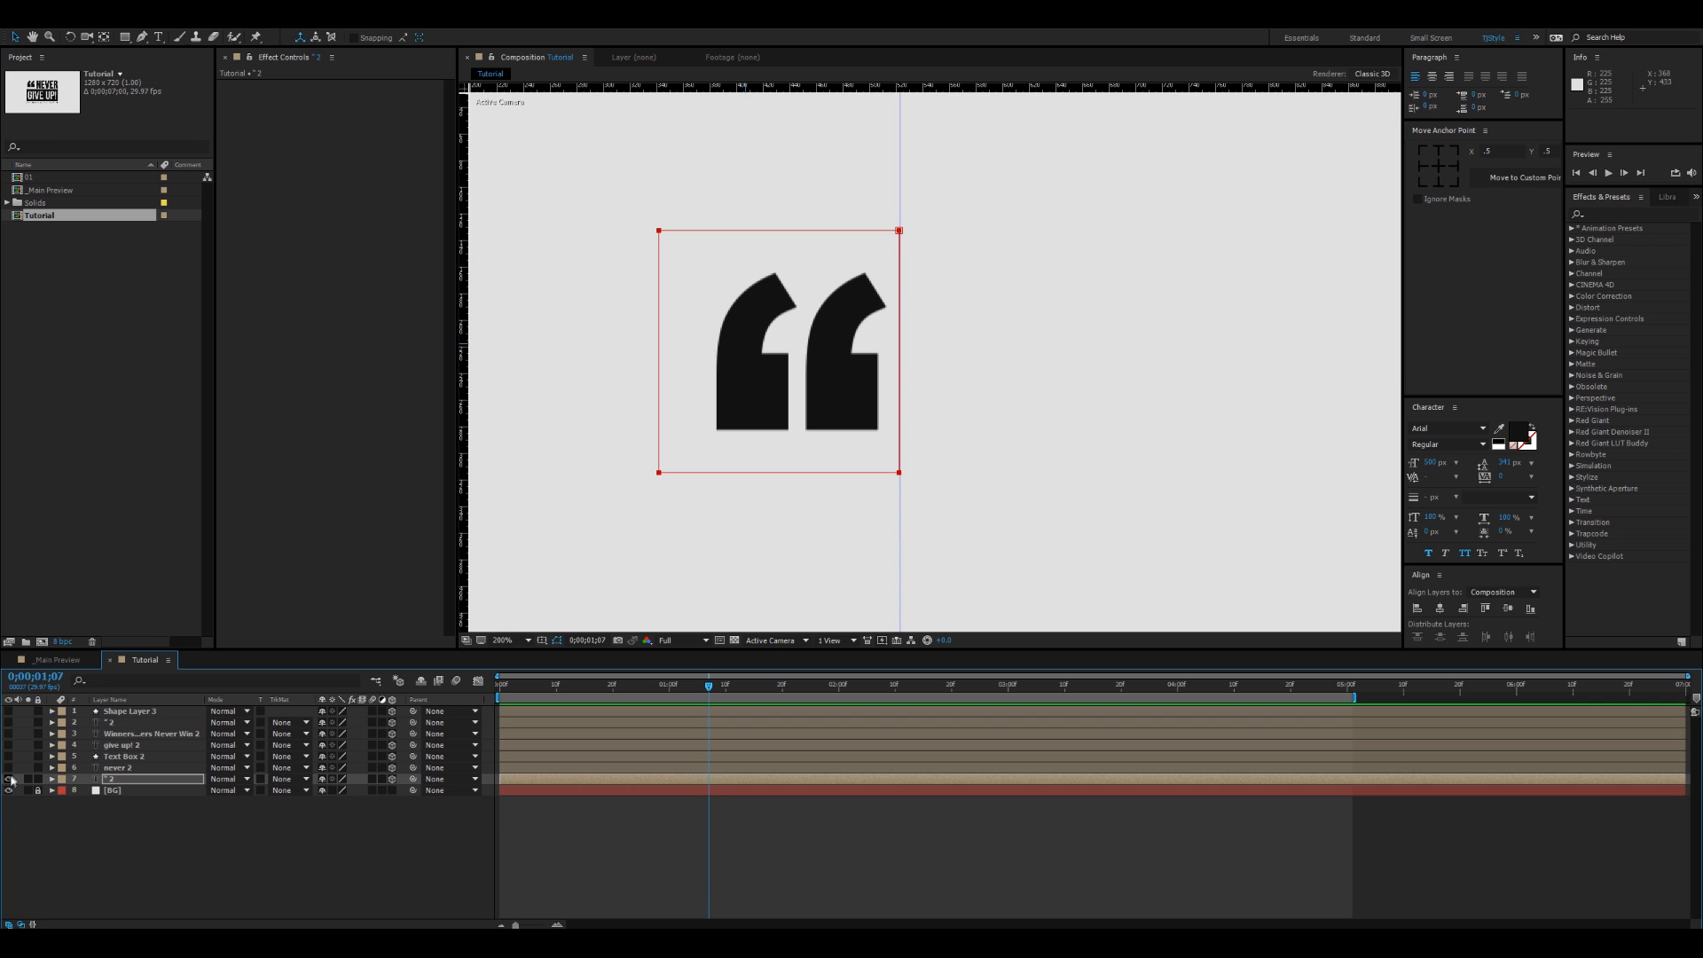
pyautogui.click(133, 769)
pyautogui.click(8, 768)
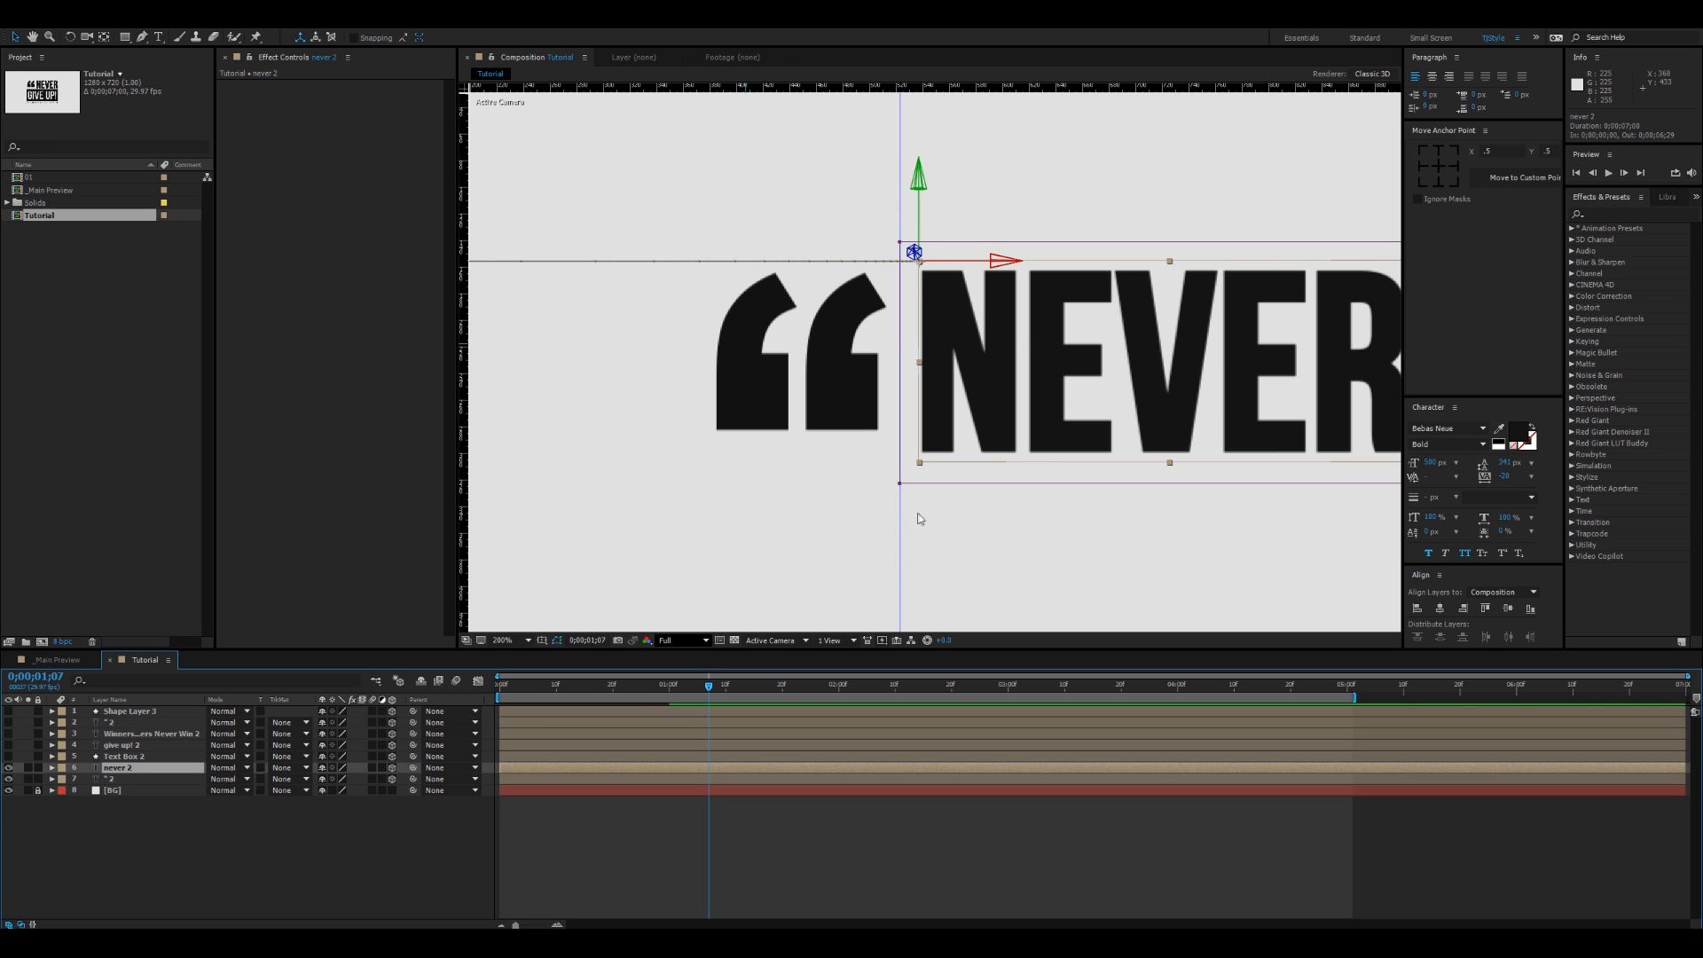
pyautogui.scroll(-1, 920, 517)
pyautogui.moveTo(1173, 461); pyautogui.dragTo(1000, 371)
pyautogui.press('space')
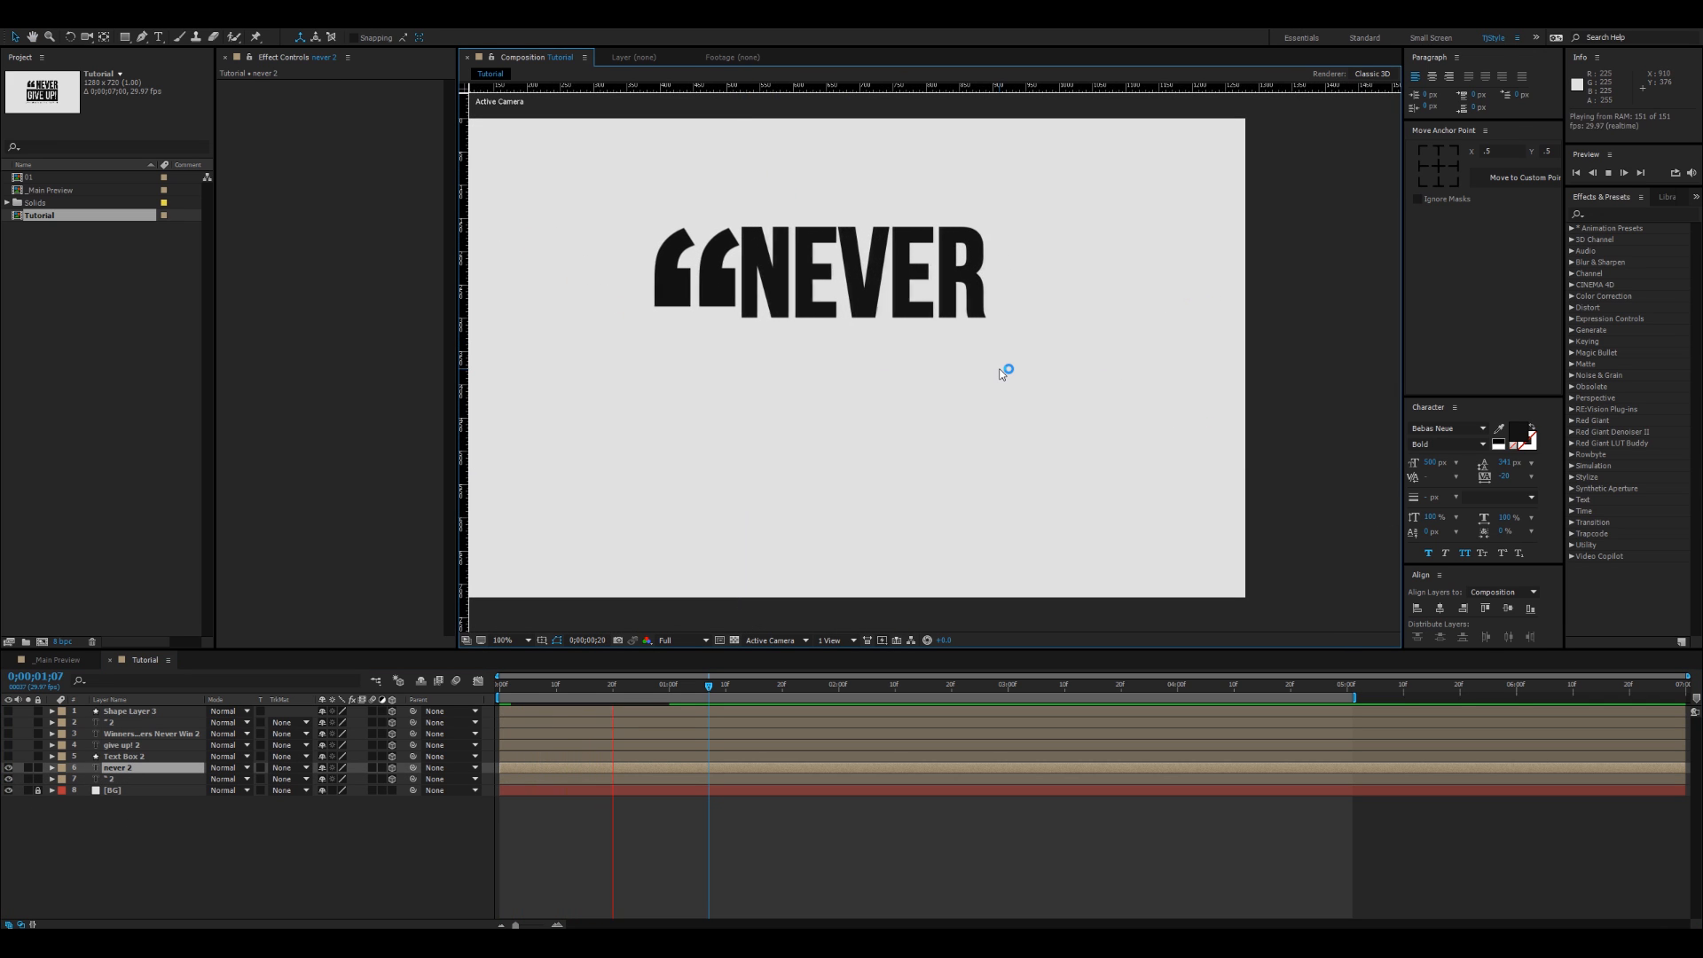
pyautogui.press('space')
pyautogui.press('space')
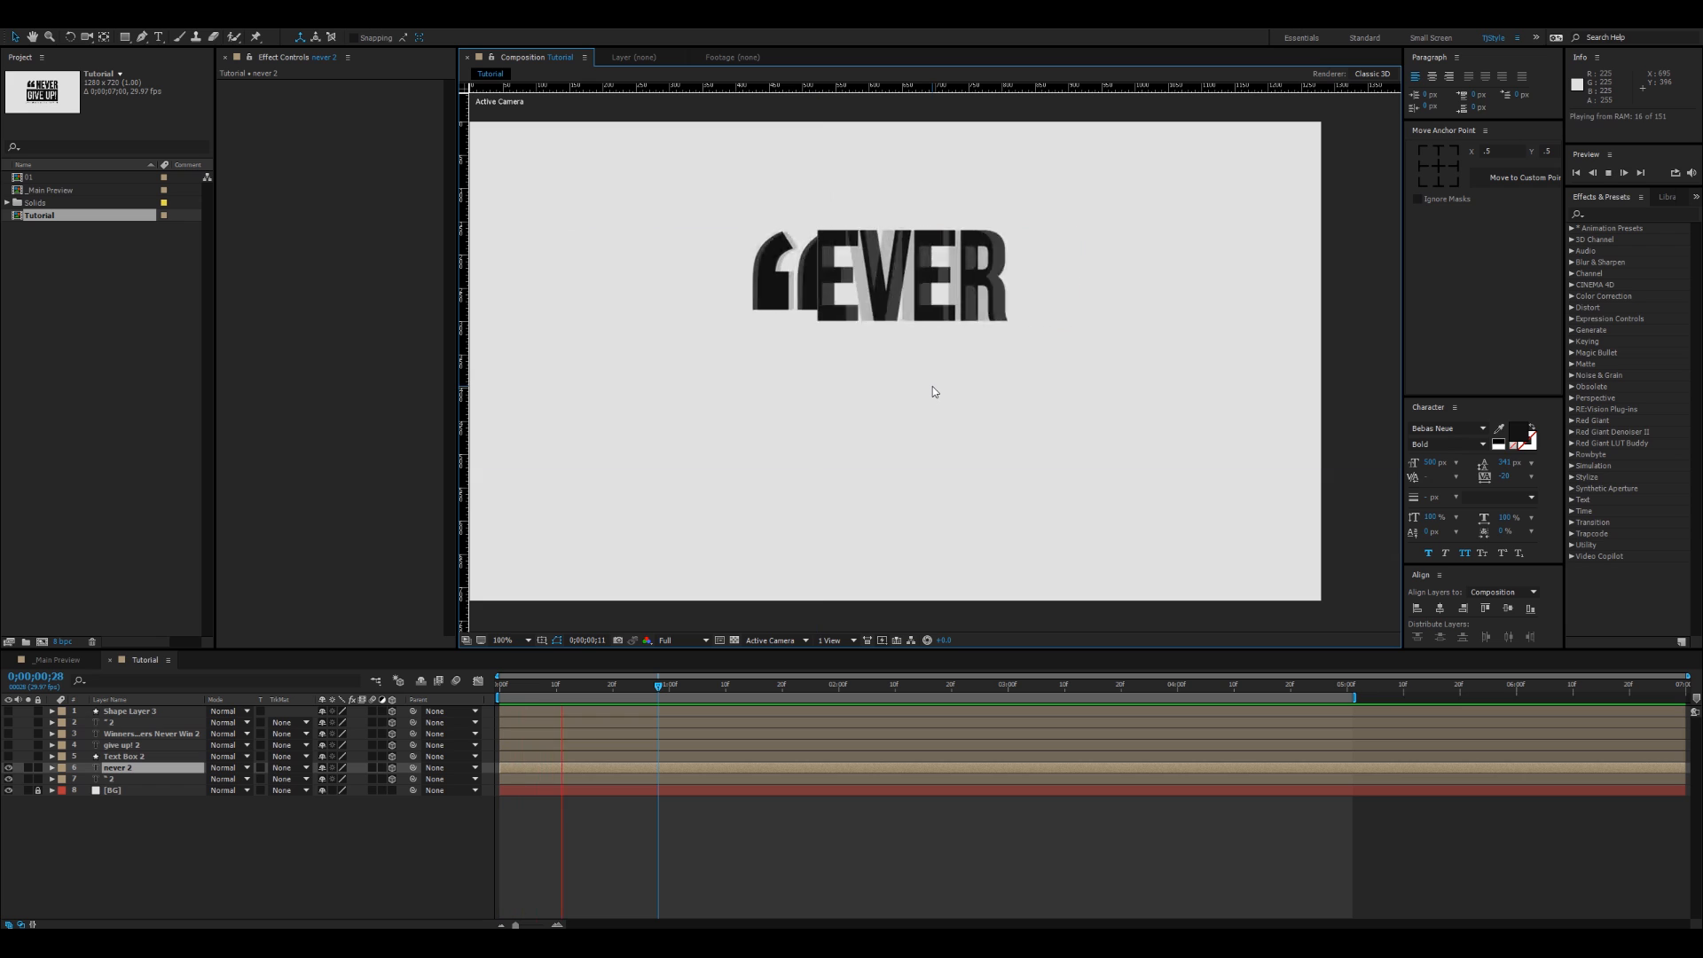
pyautogui.press('space')
# Step: Make the remaining hidden layers visible again and select Text Box 2 behind GIVE UP!
pyautogui.moveTo(993, 400); pyautogui.dragTo(1035, 414)
pyautogui.click(137, 756)
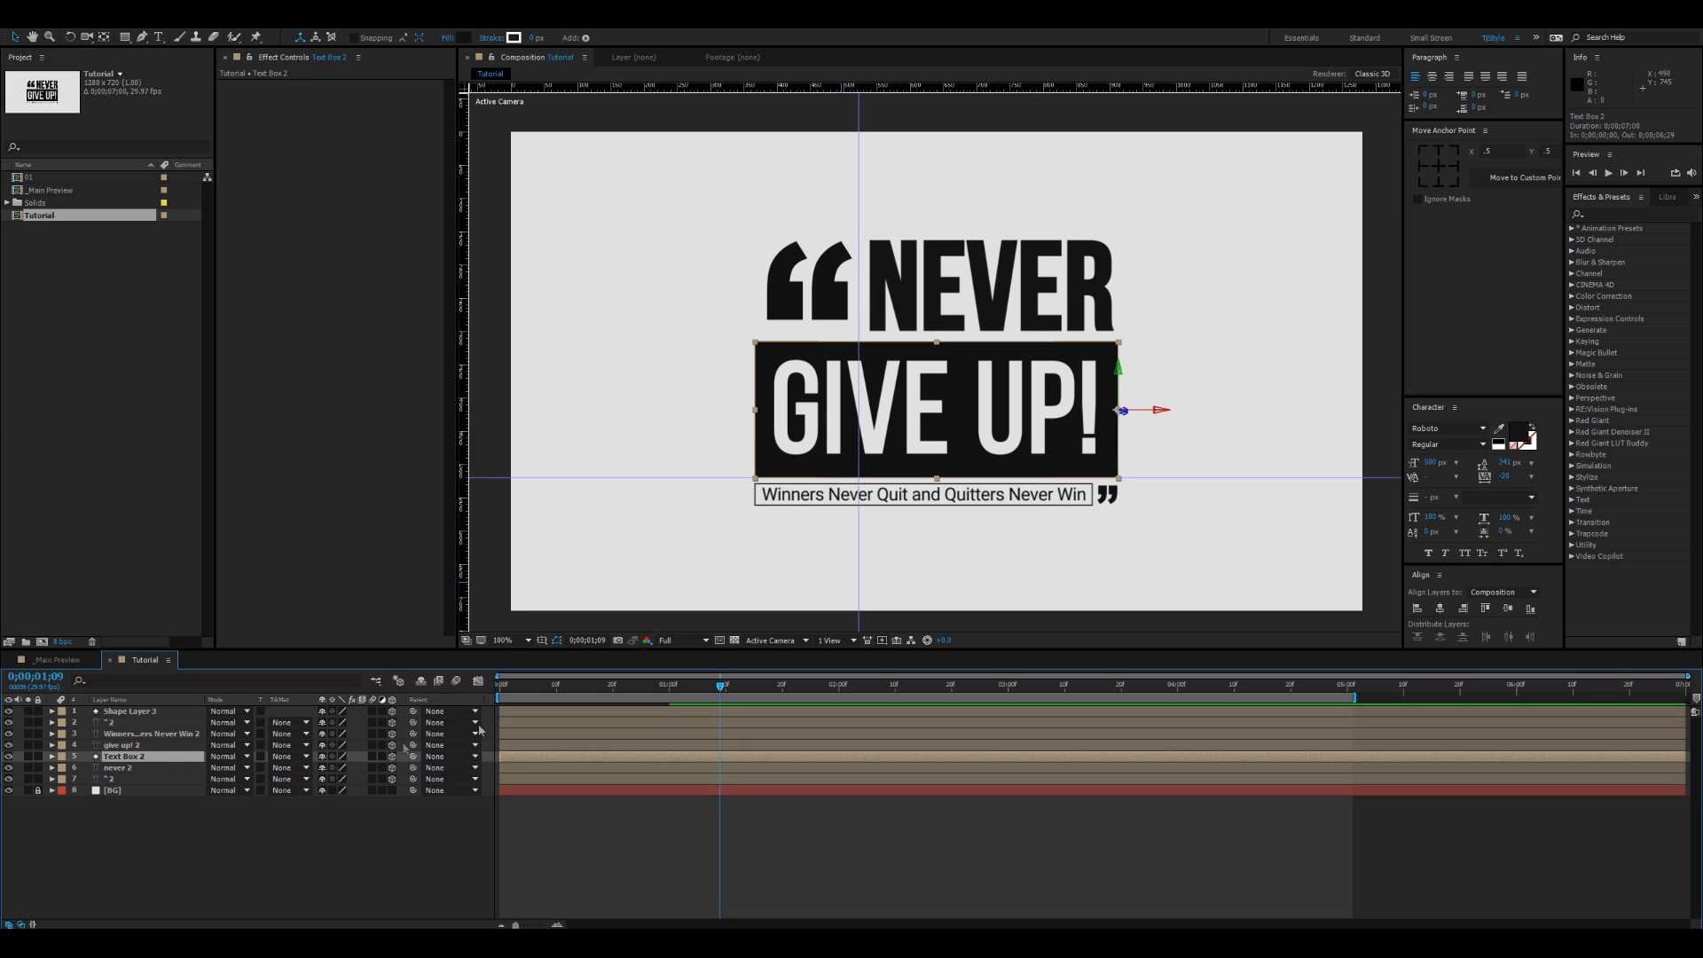
pyautogui.scroll(1, 866, 467)
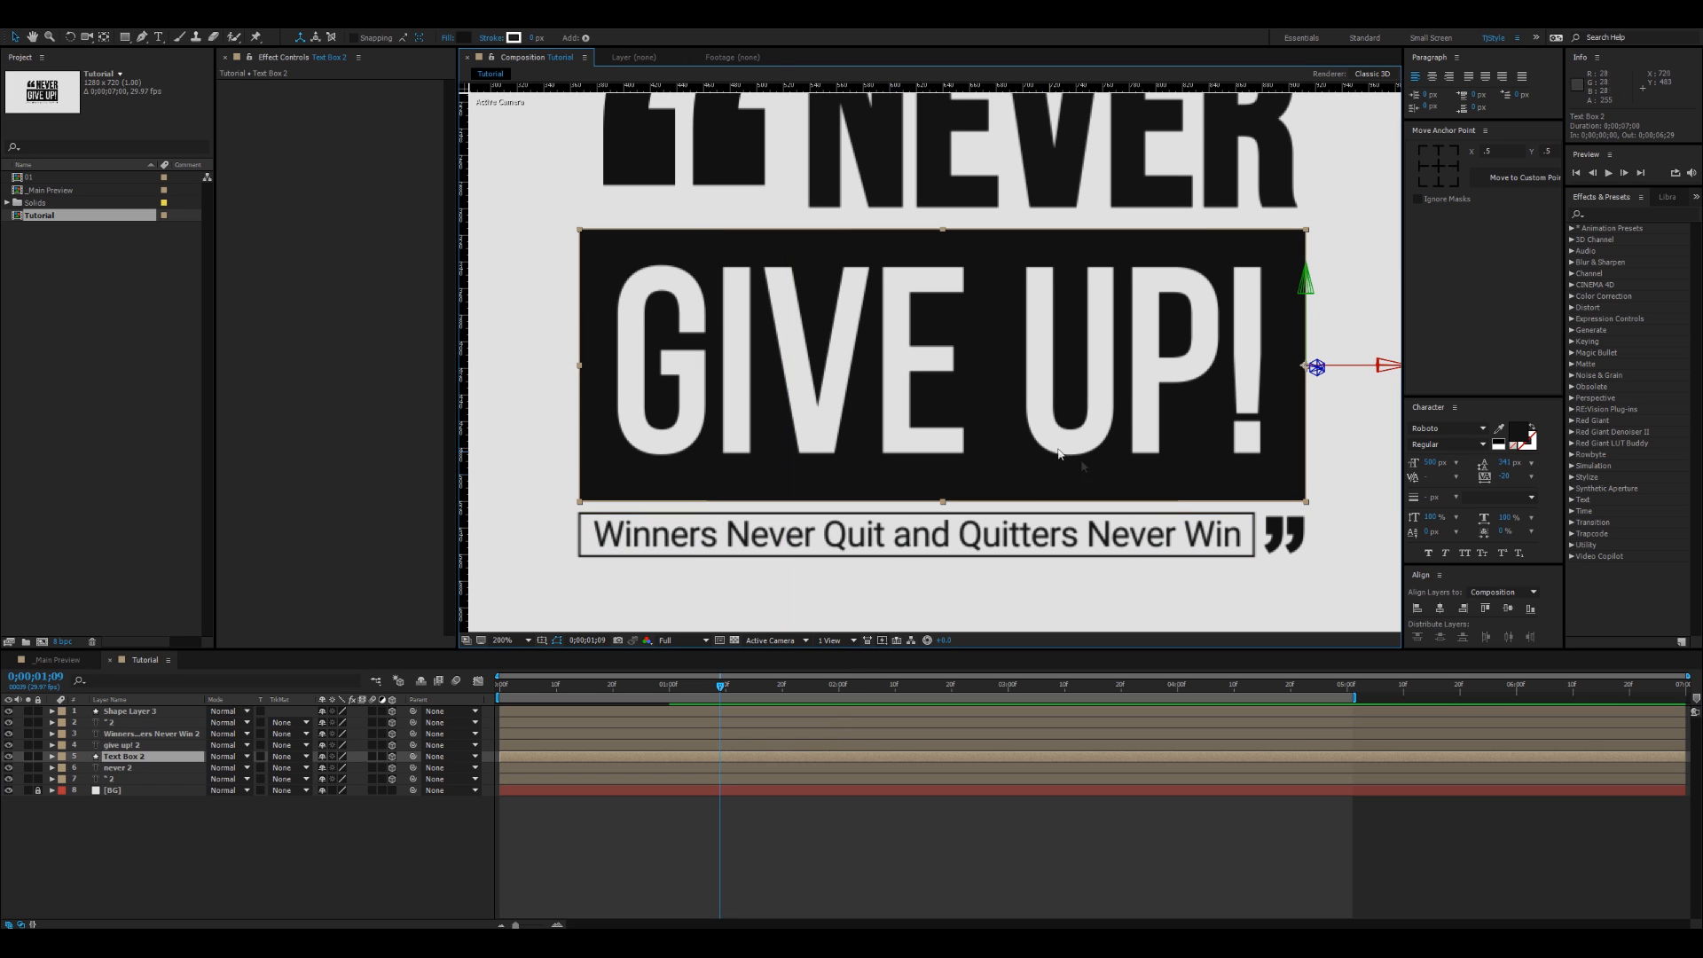
# Step: Deselect the layer, go to 0;00;00;10, and examine the NEVER reveal and the GIVE UP! box beneath it
pyautogui.click(680, 807)
pyautogui.moveTo(693, 689); pyautogui.dragTo(556, 688)
pyautogui.moveTo(865, 105); pyautogui.dragTo(898, 358)
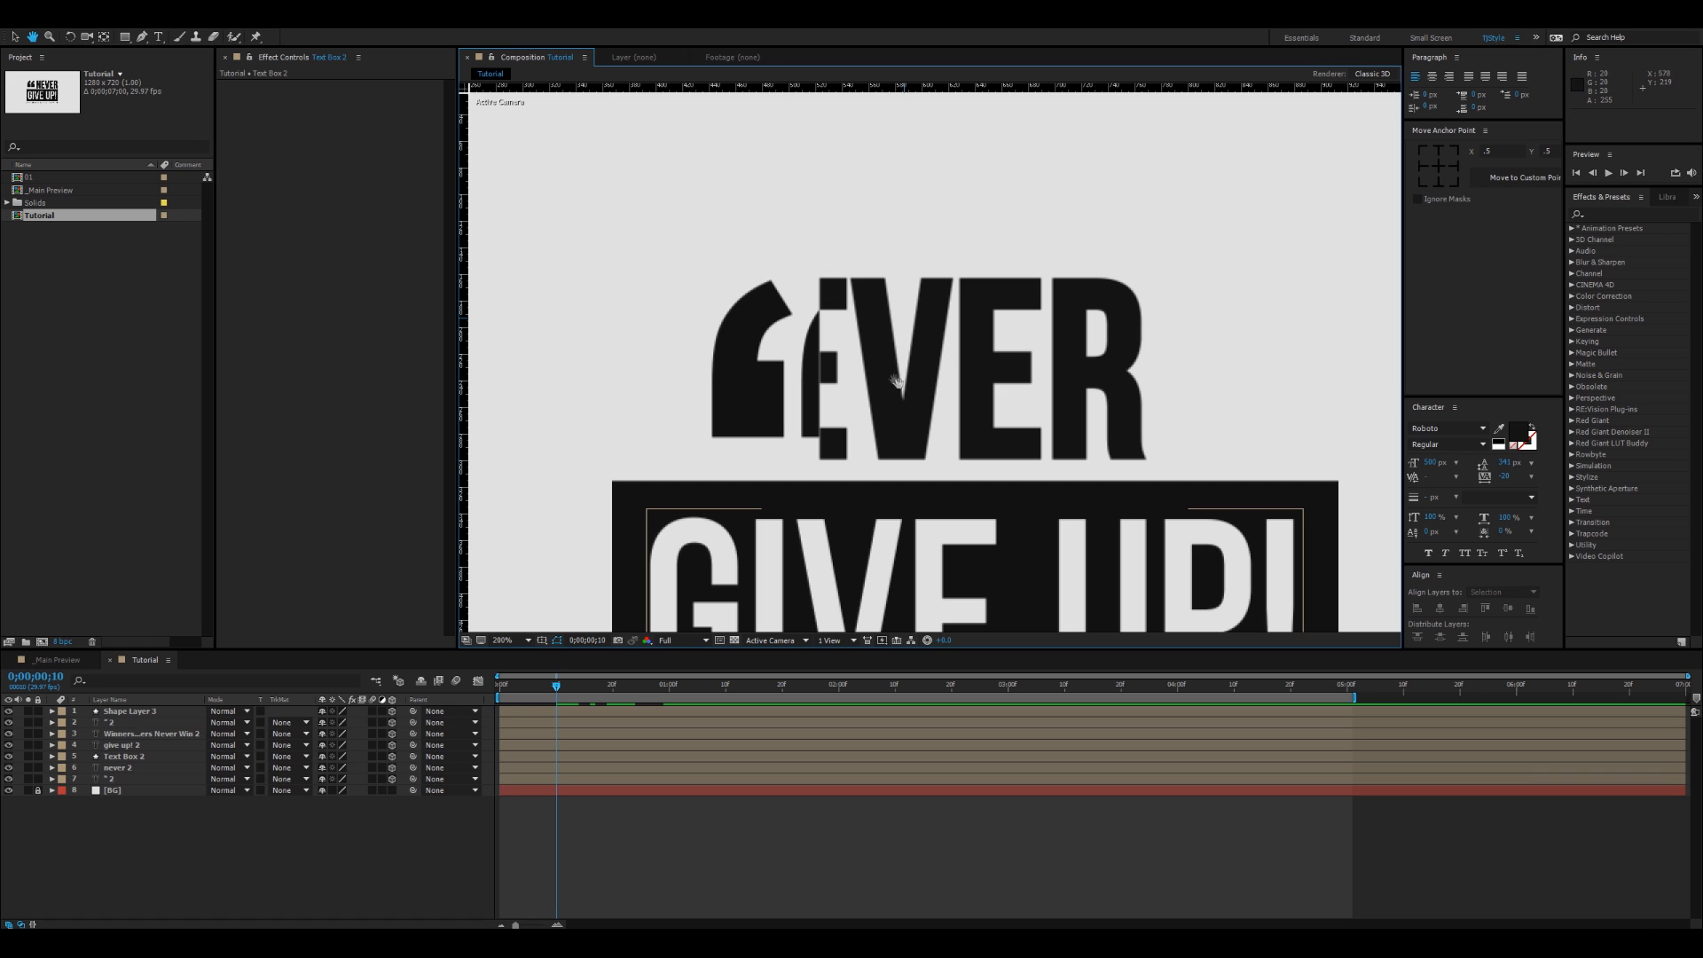
pyautogui.scroll(-1, 985, 417)
pyautogui.moveTo(985, 429); pyautogui.dragTo(971, 265)
pyautogui.scroll(1, 1069, 341)
pyautogui.moveTo(1072, 344)
pyautogui.mouseDown()
pyautogui.moveTo(1073, 401)
pyautogui.moveTo(1059, 368)
pyautogui.mouseUp()
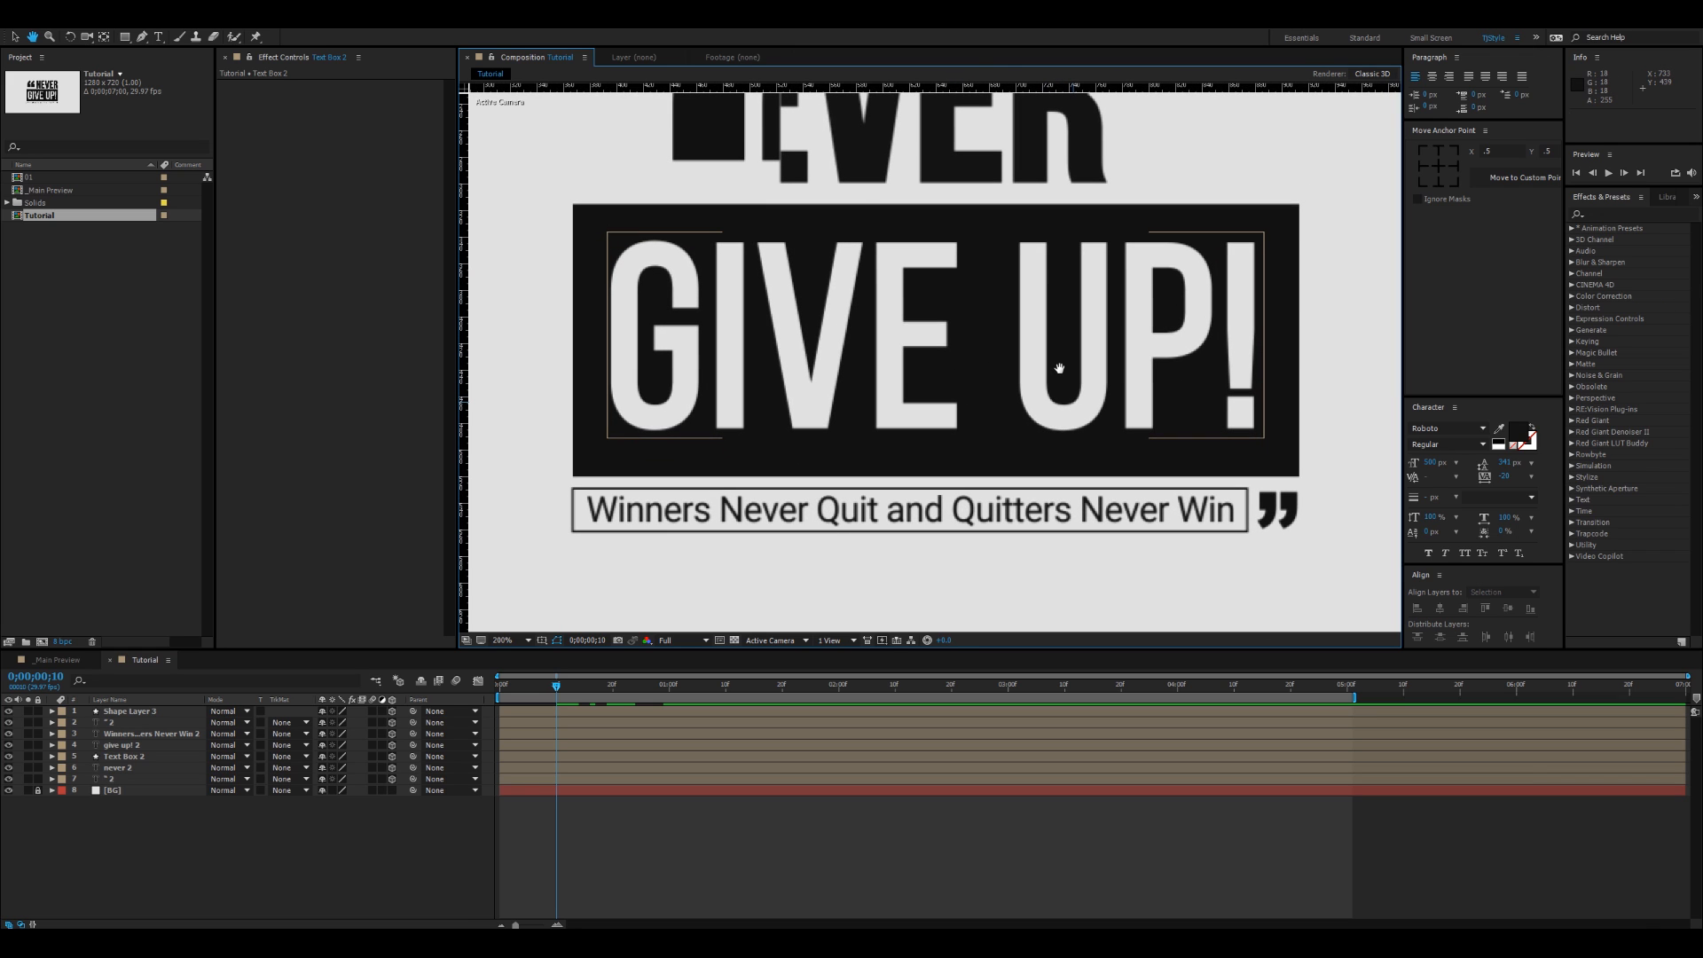
# Step: Go to 0;00;01;00, hide the give up! 2 layer and the three layers above it, and select Text Box 2
pyautogui.click(133, 768)
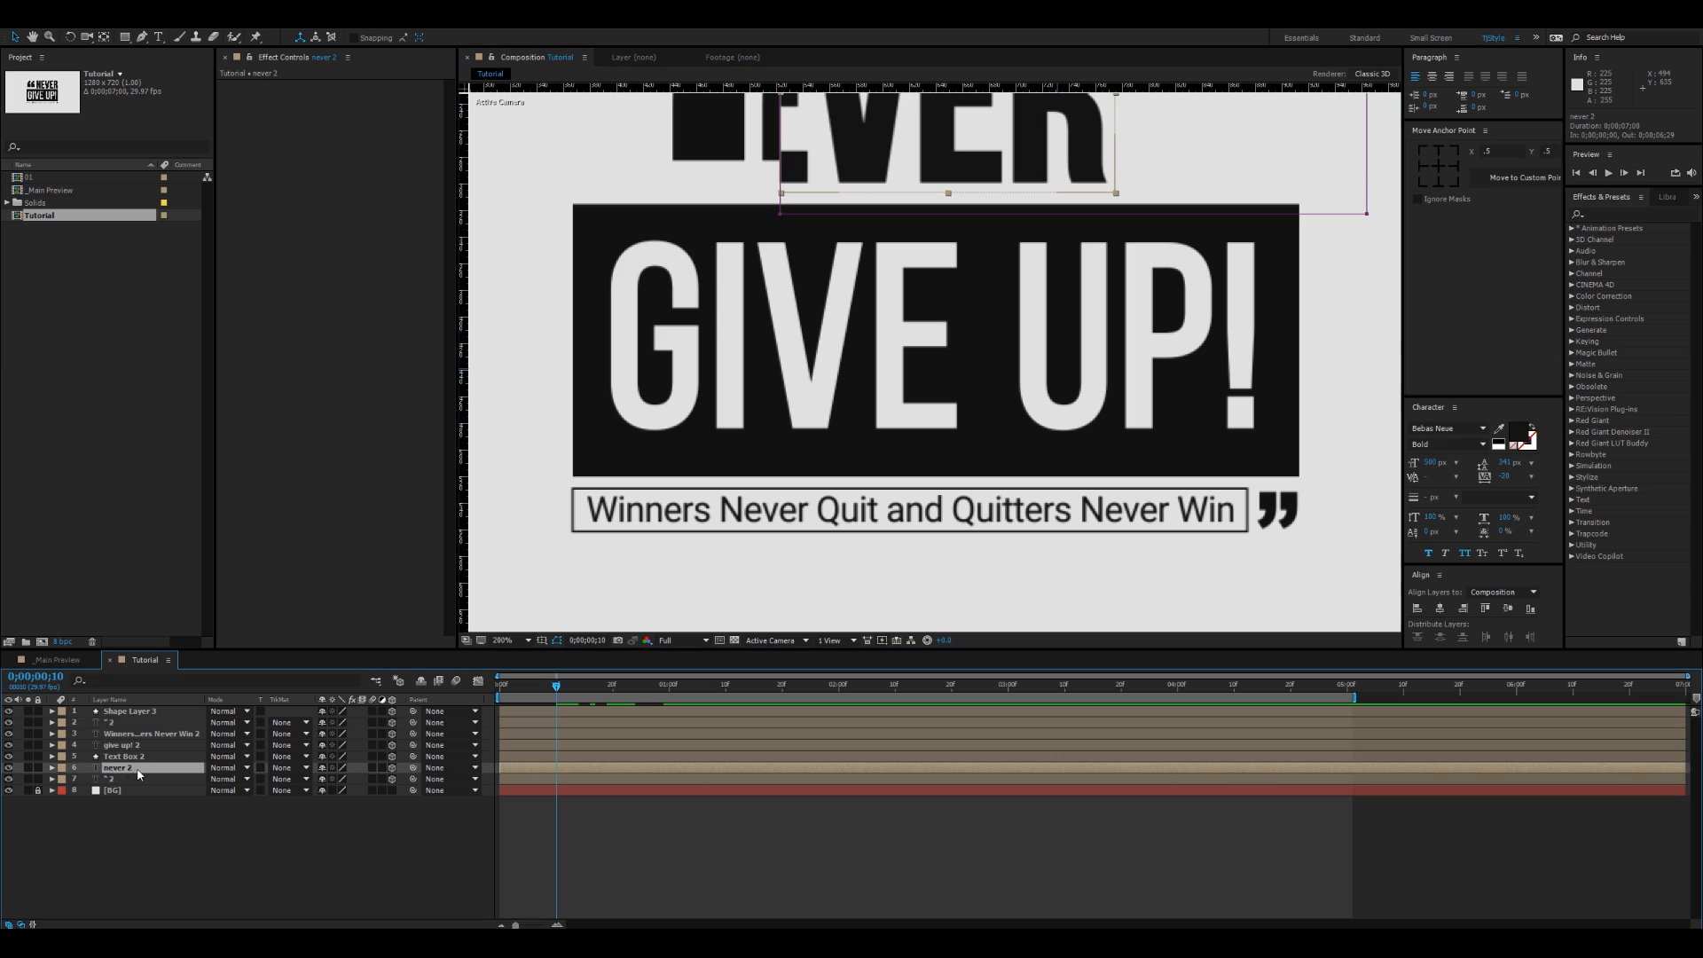
pyautogui.click(141, 758)
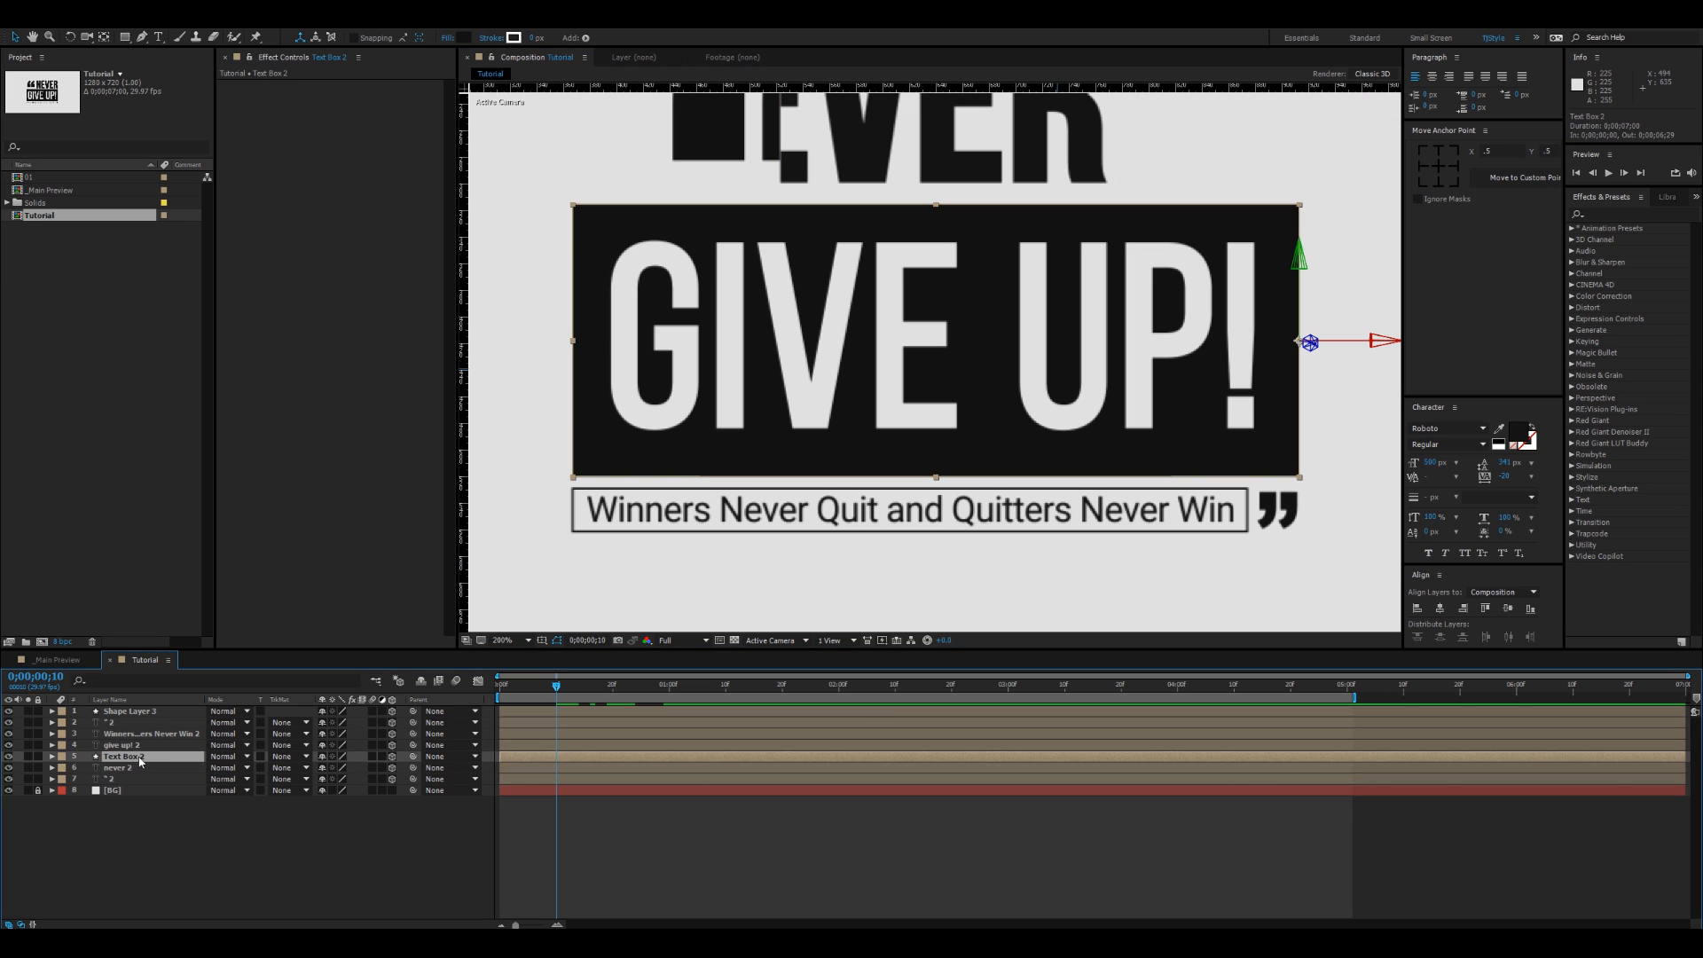
pyautogui.moveTo(557, 686); pyautogui.dragTo(671, 693)
pyautogui.click(133, 746)
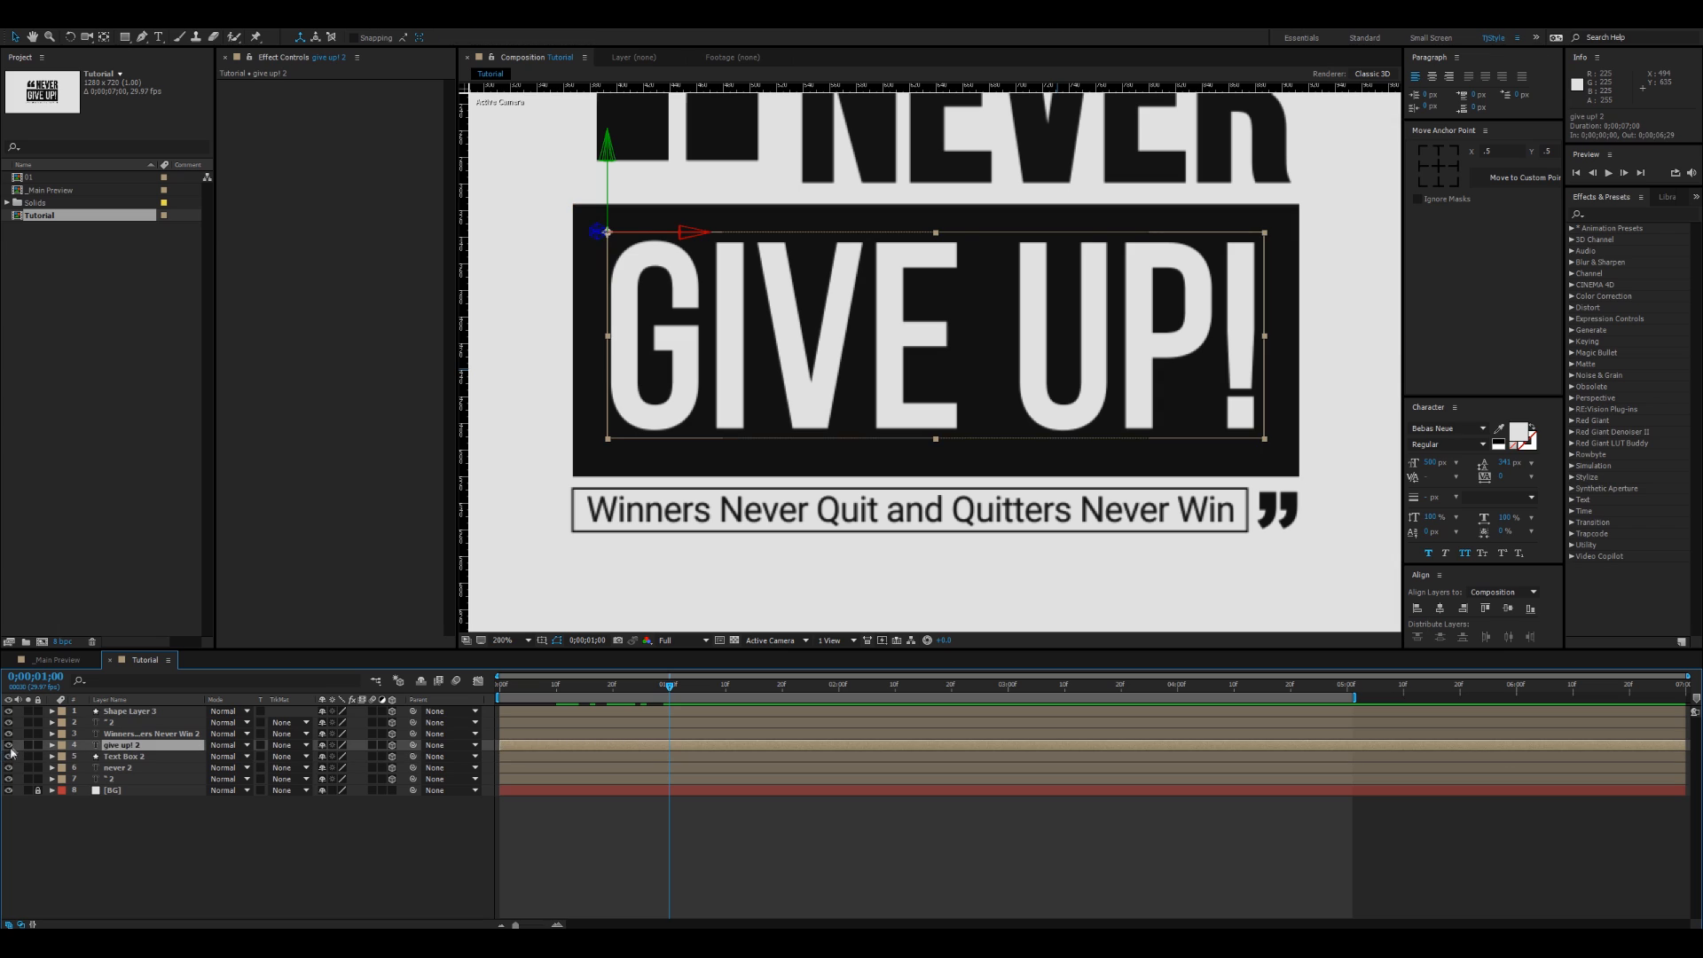
pyautogui.moveTo(7, 734); pyautogui.dragTo(7, 711)
pyautogui.click(729, 339)
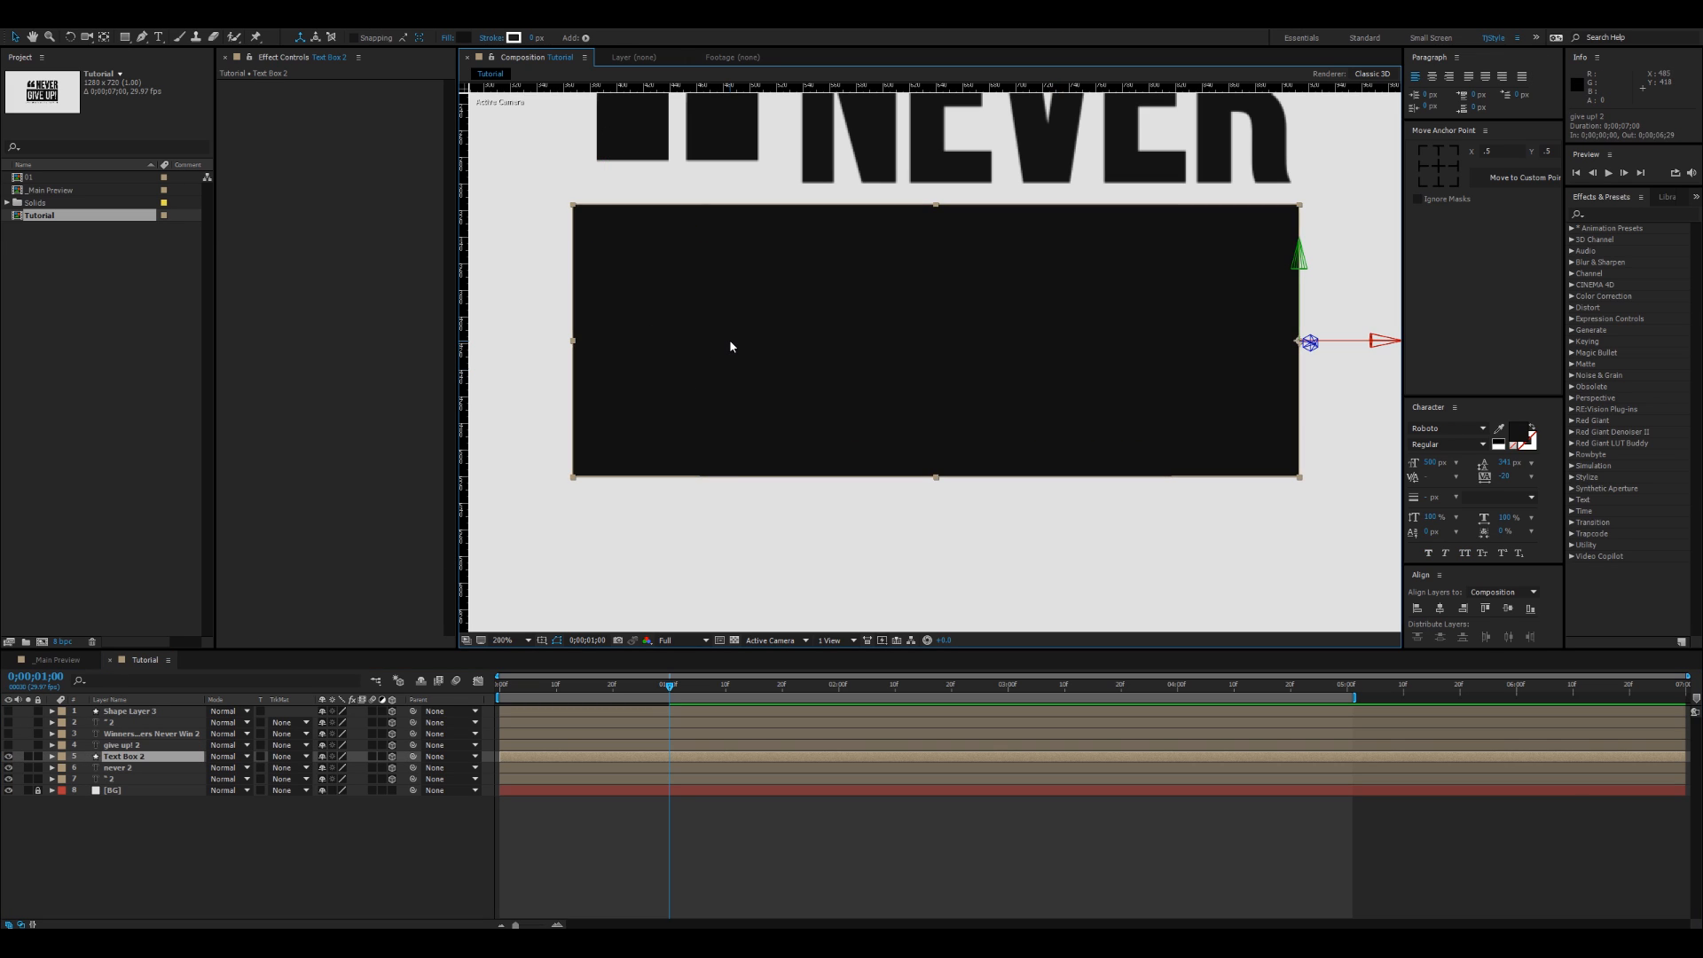
# Step: Move the anchor point of Text Box 2 to the middle of the box's right edge
pyautogui.click(1459, 271)
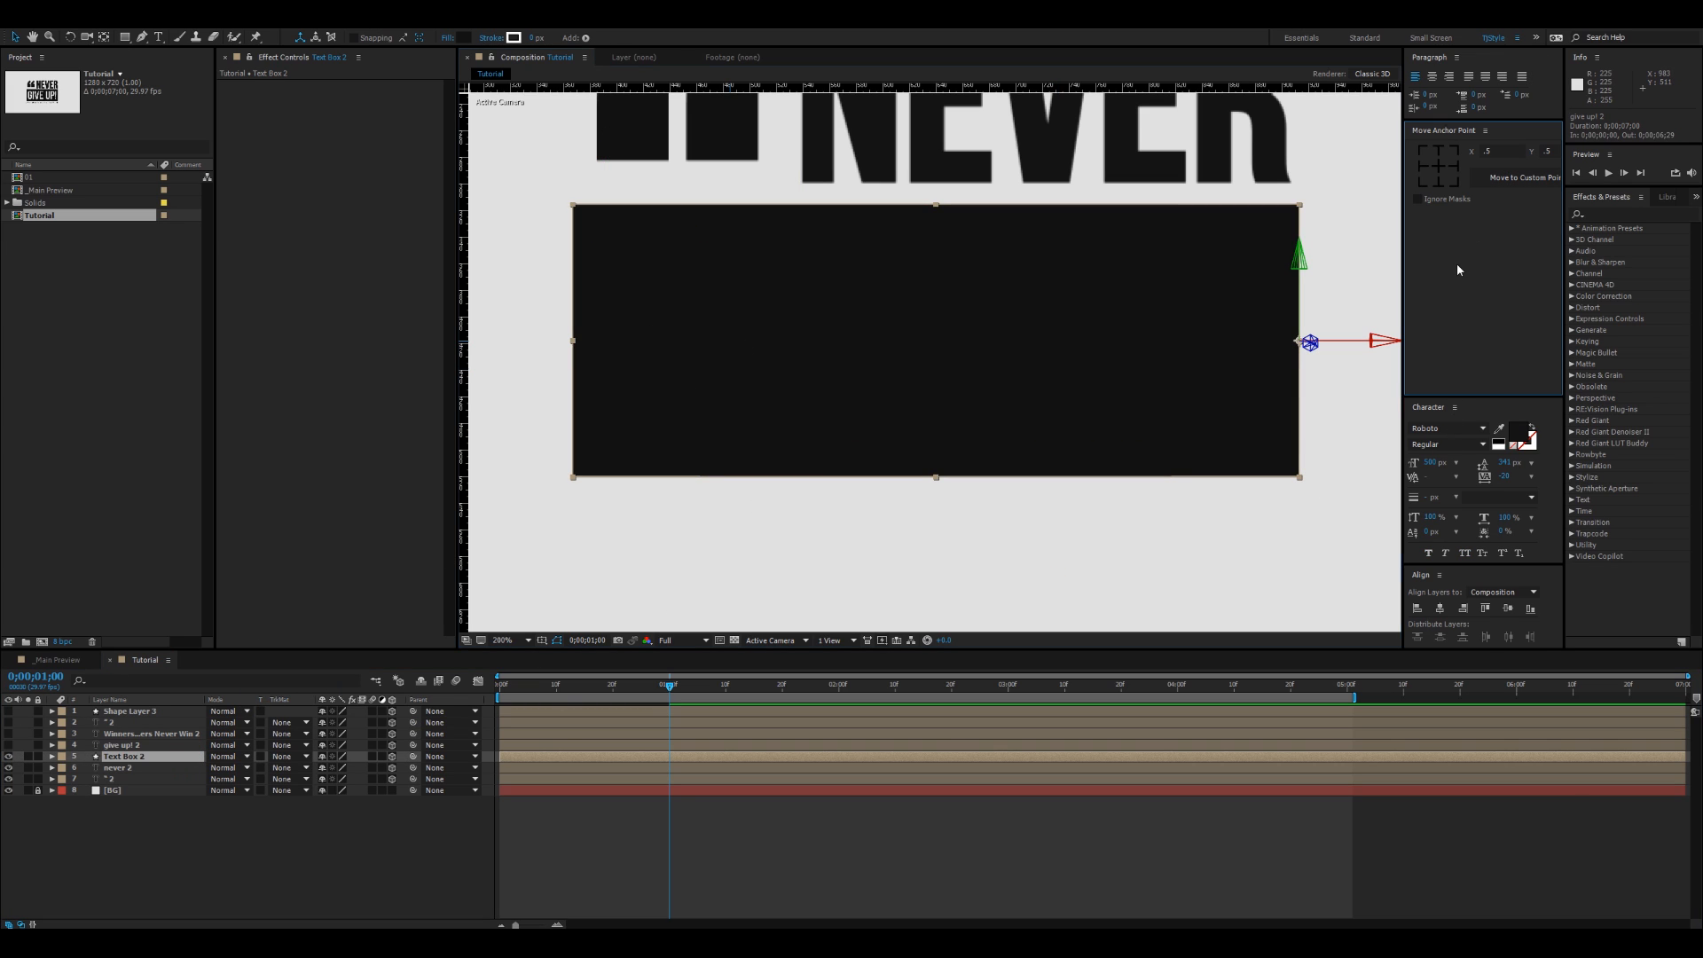
pyautogui.moveTo(1446, 120); pyautogui.dragTo(1446, 185)
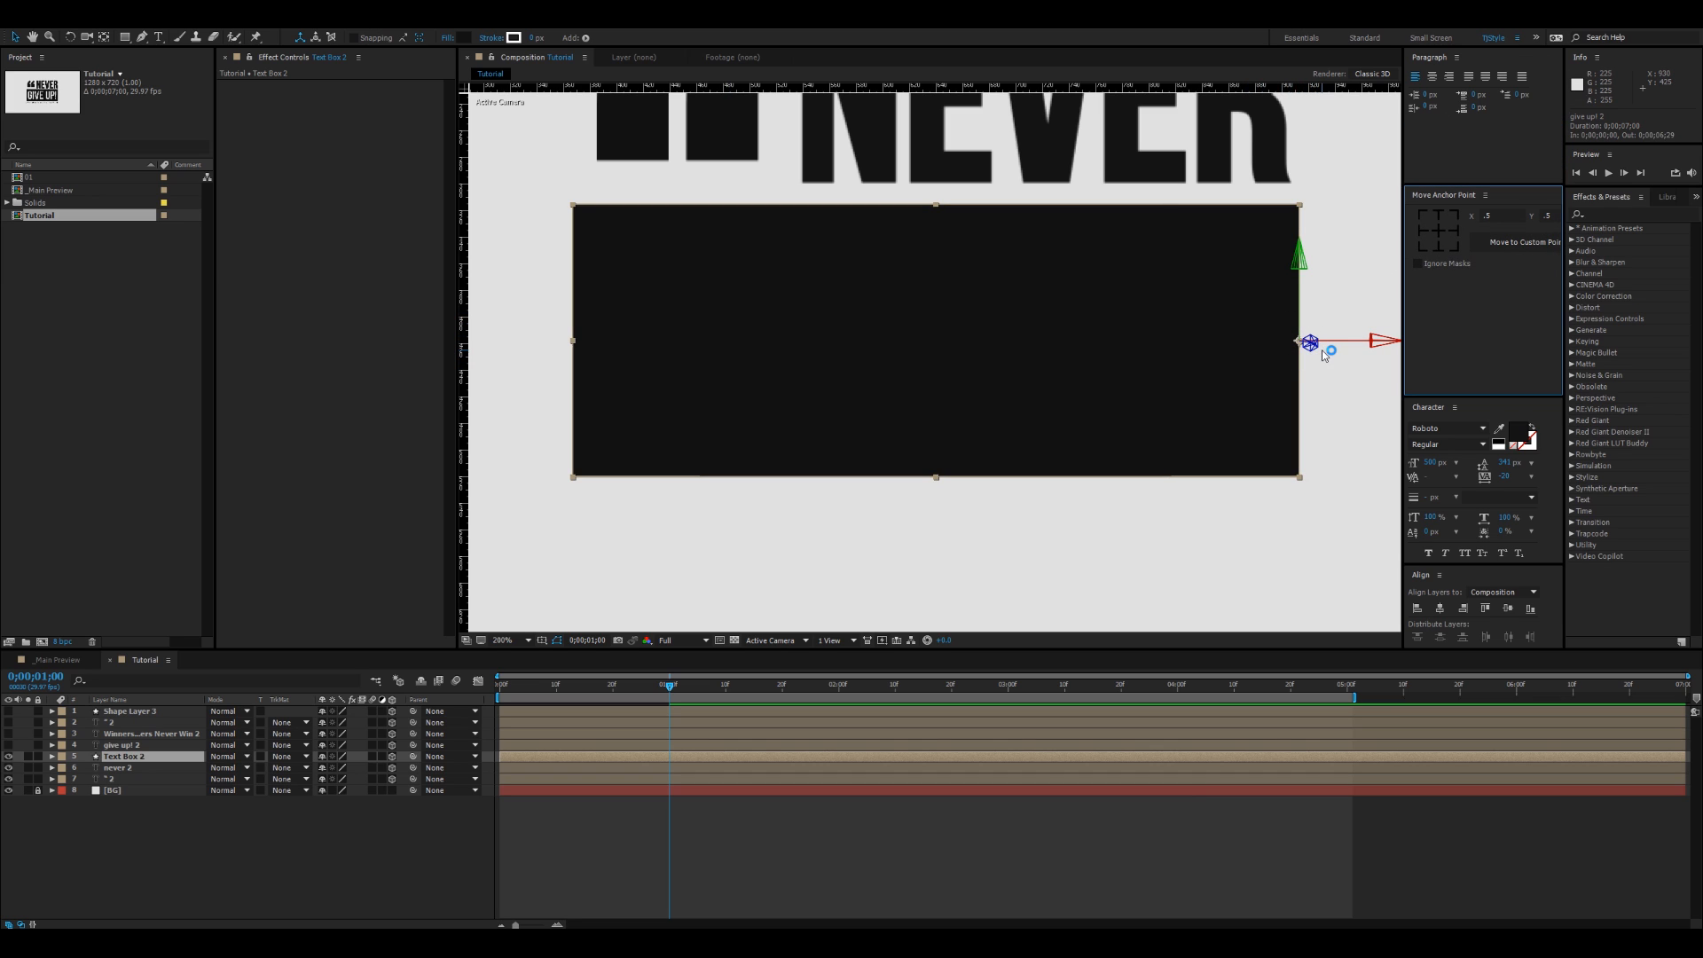
pyautogui.click(1438, 230)
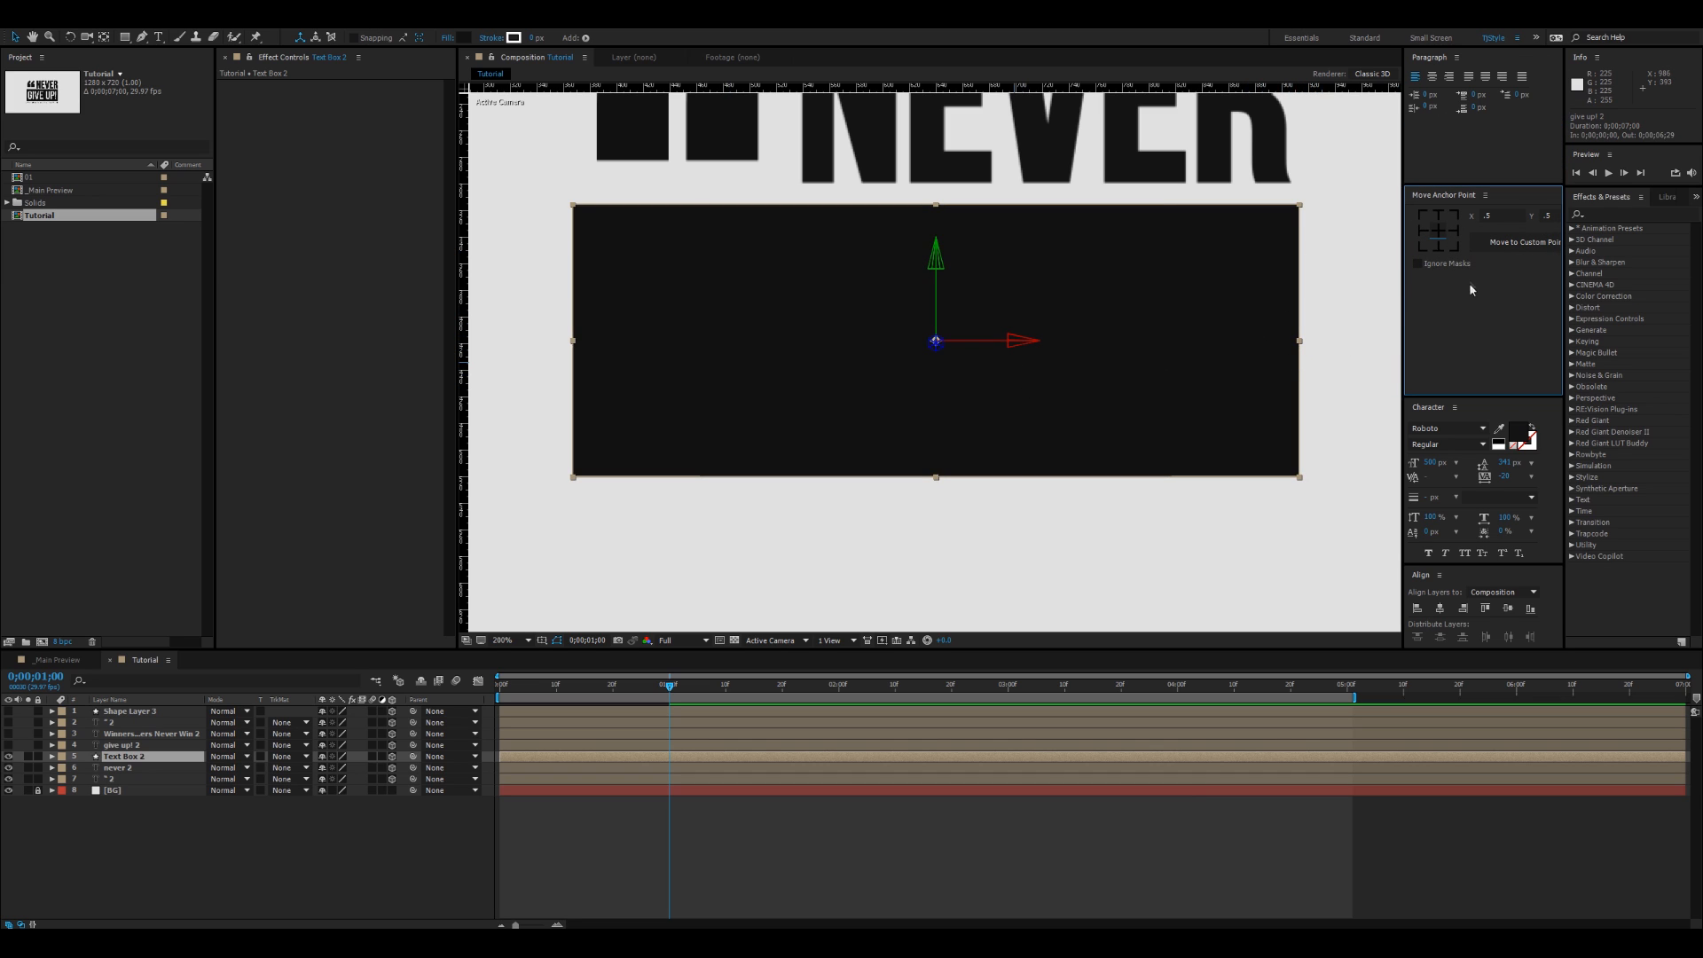
pyautogui.click(1455, 232)
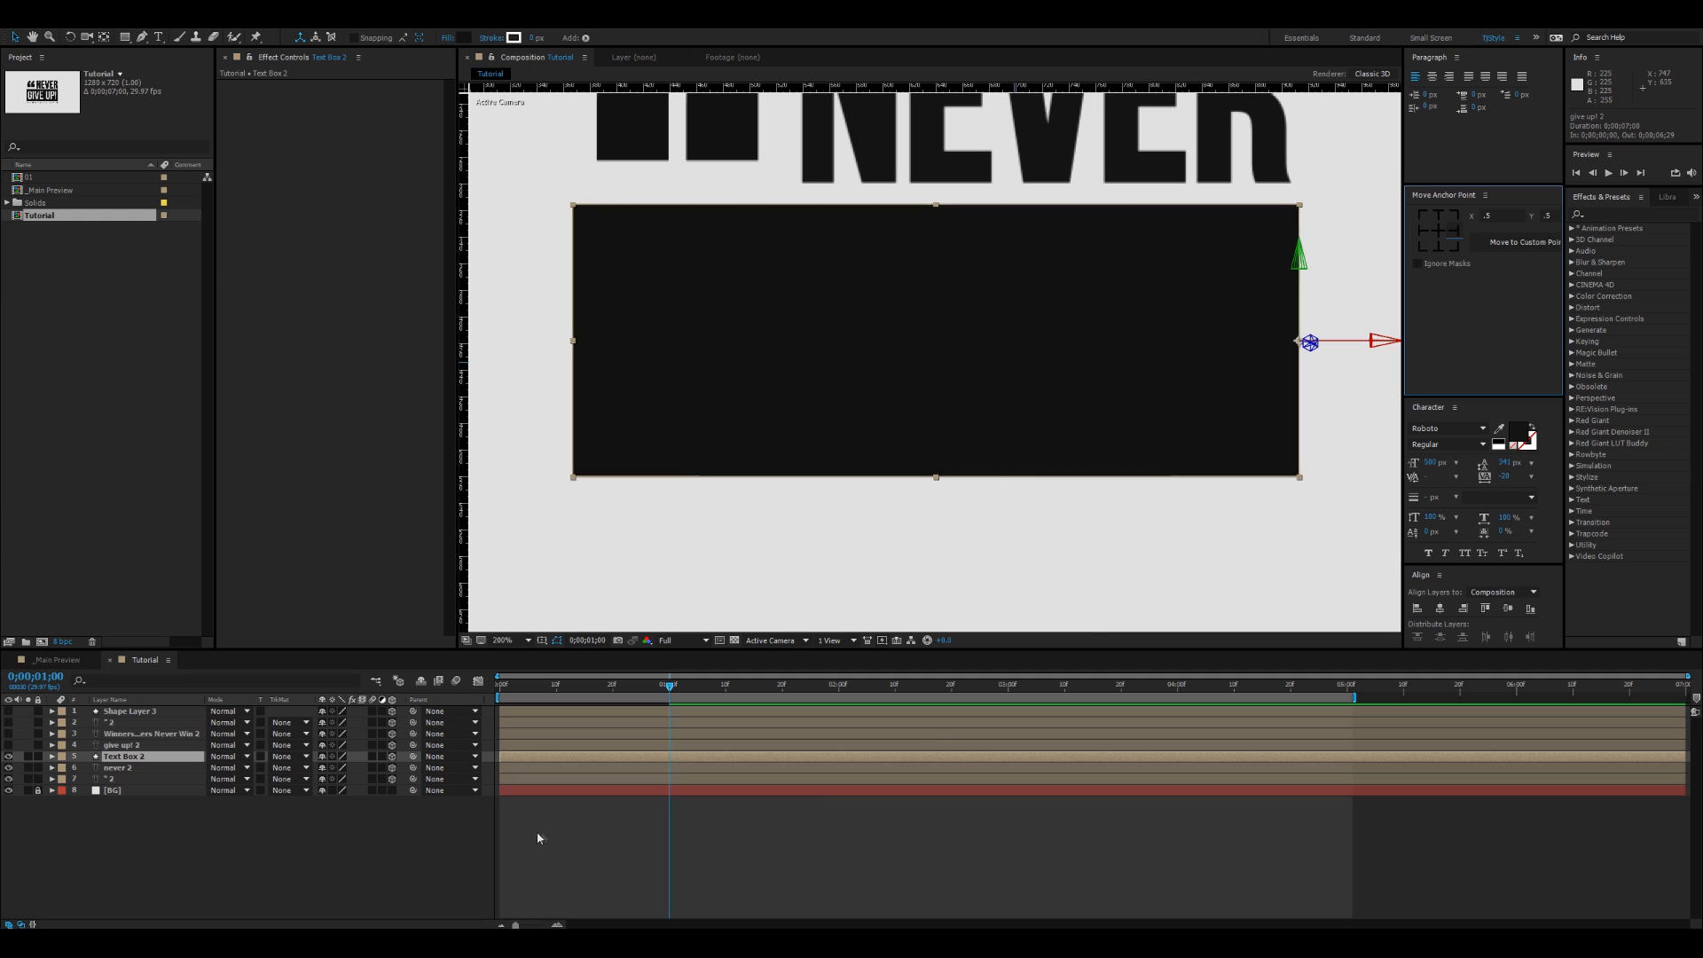
# Step: Keyframe Text Box 2's Scale at 0;00;01;00, then set its horizontal scale to 0% at 0;00;00;00
pyautogui.press('s')
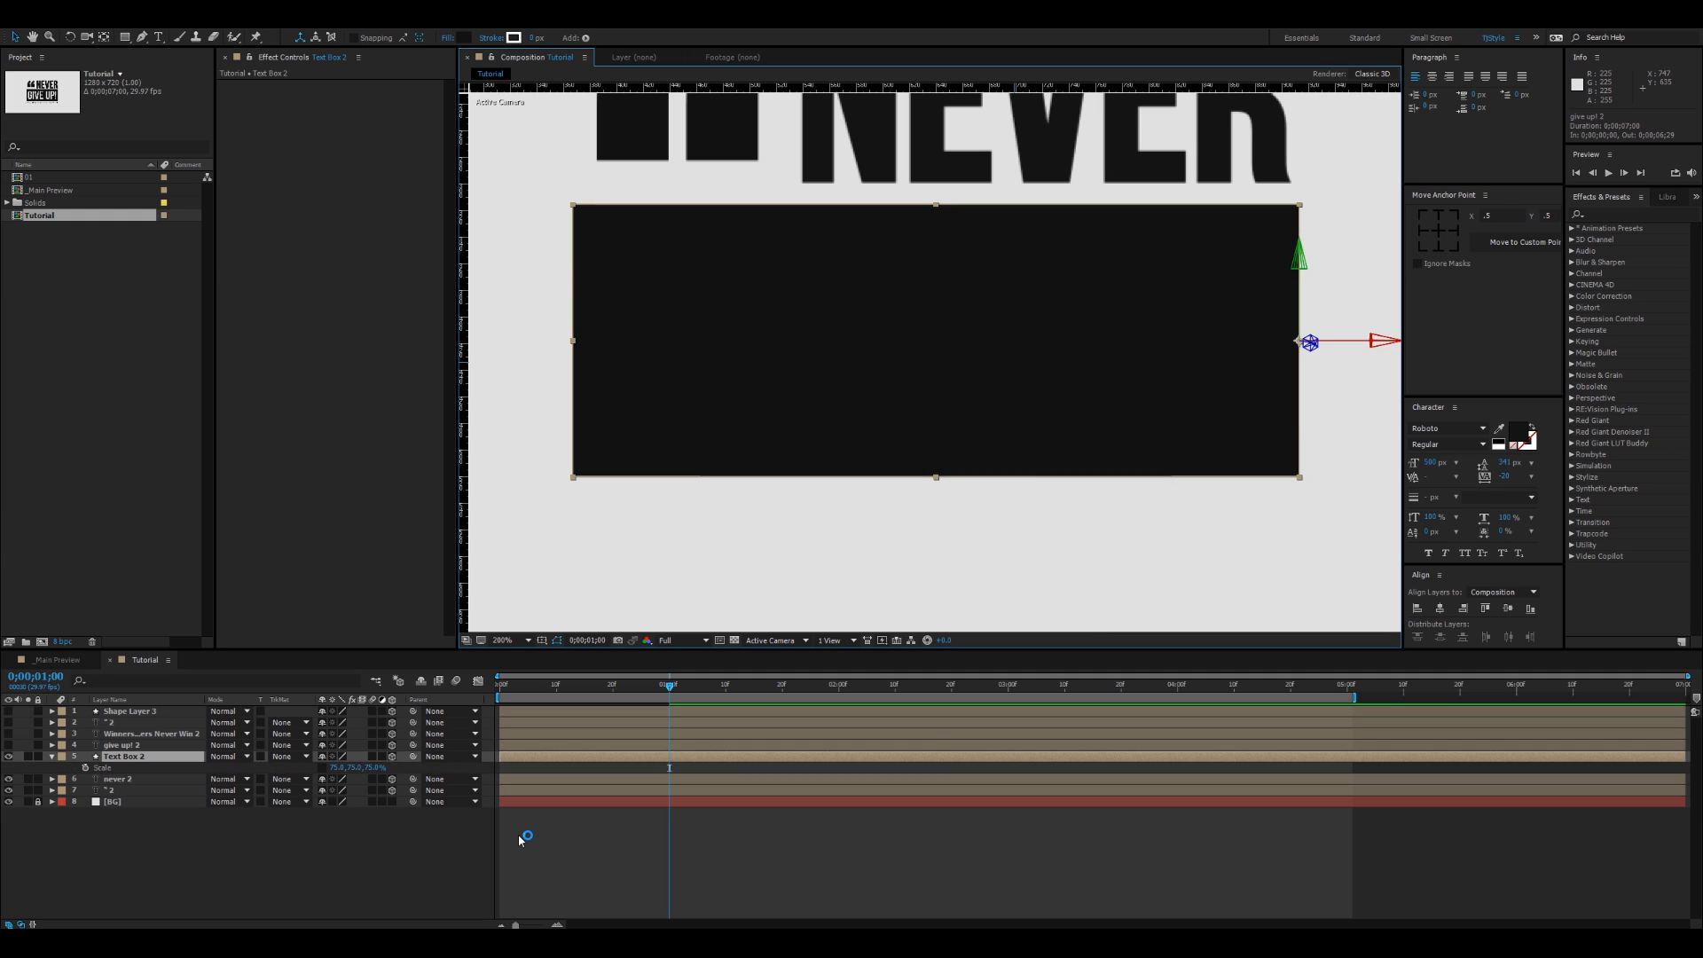
pyautogui.click(86, 767)
pyautogui.press('Home')
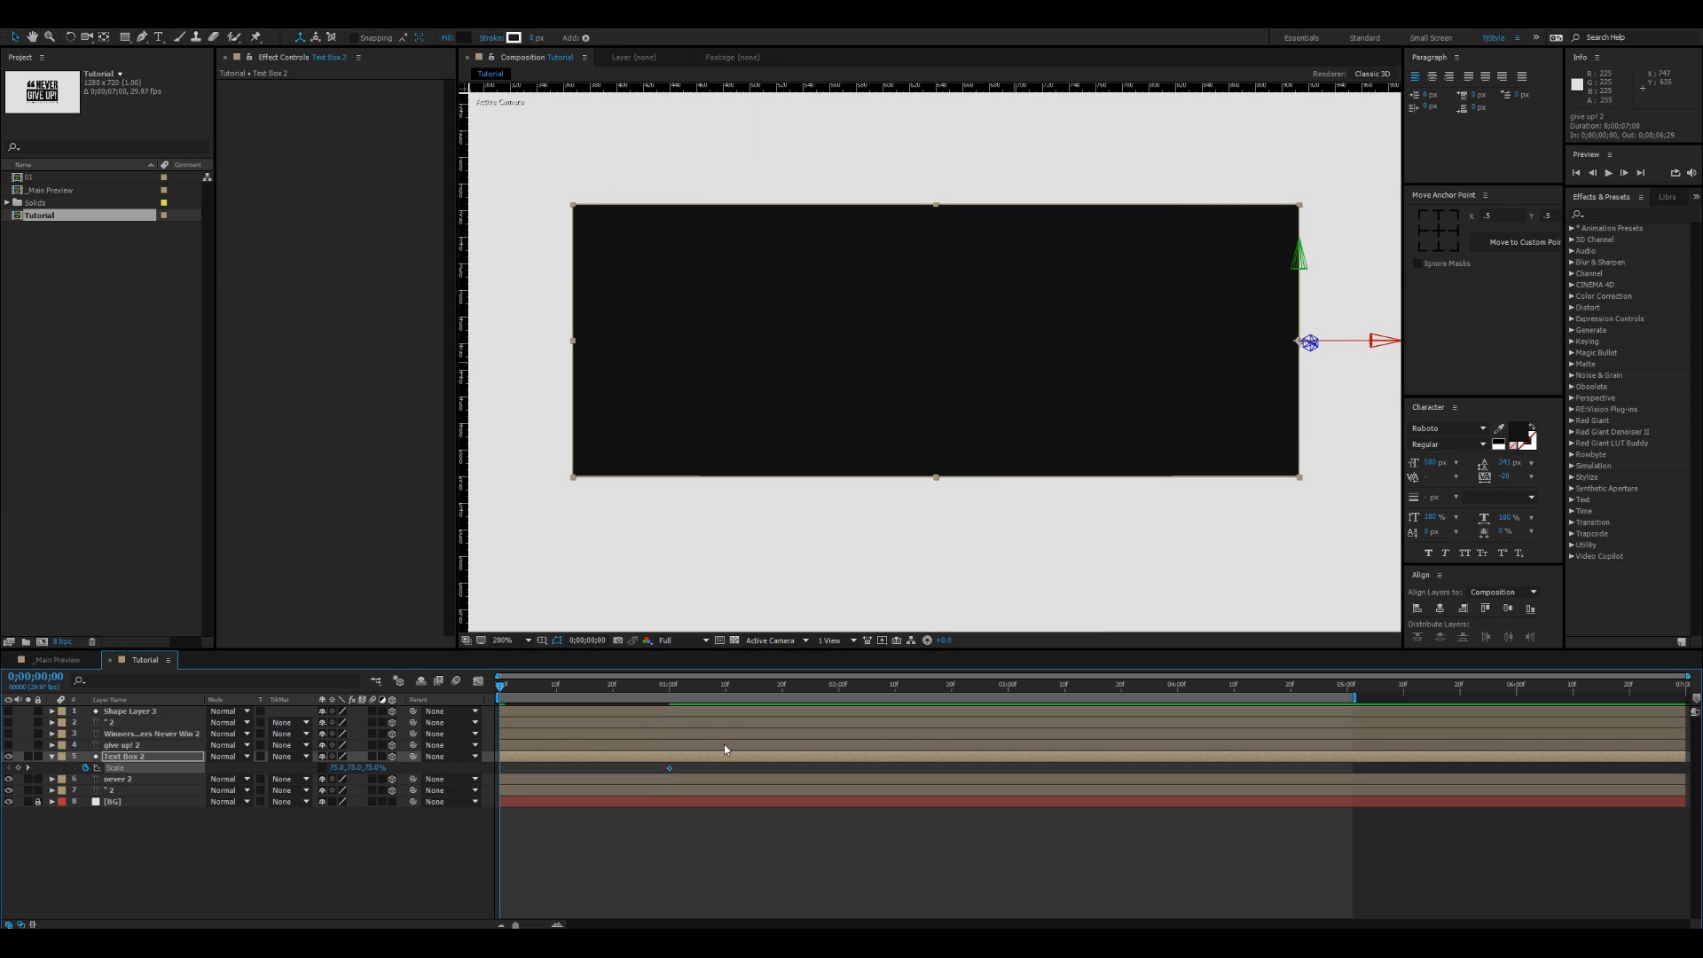
pyautogui.click(266, 844)
pyautogui.moveTo(337, 768); pyautogui.dragTo(285, 771)
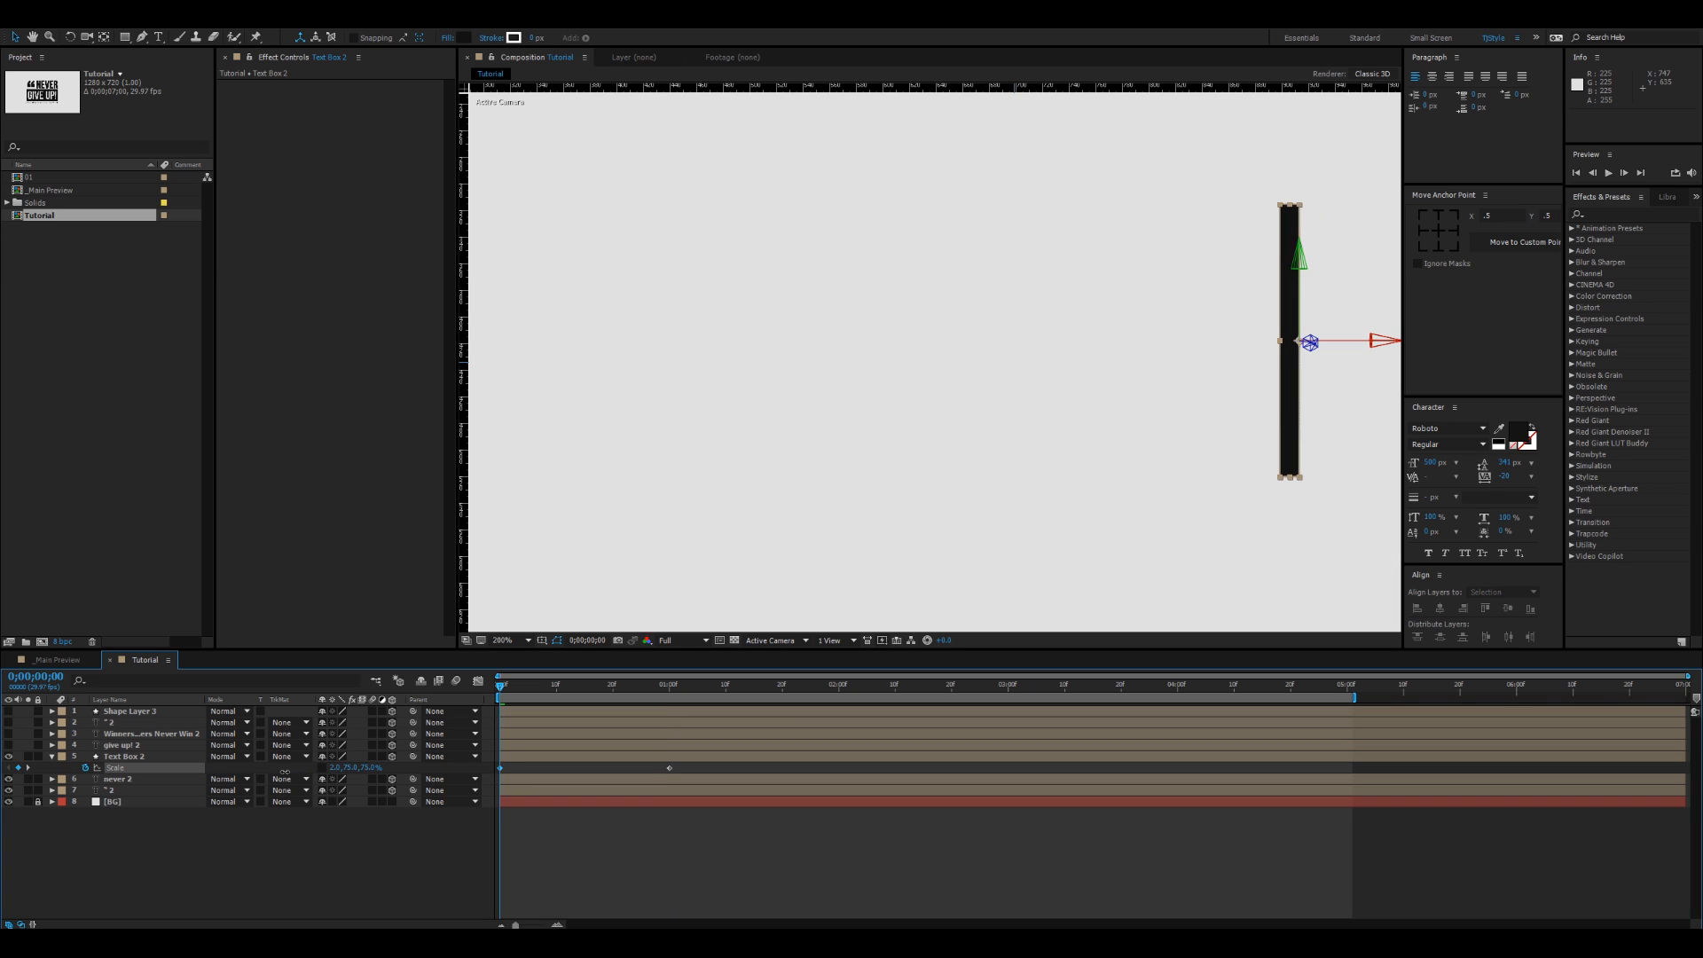
pyautogui.click(335, 768)
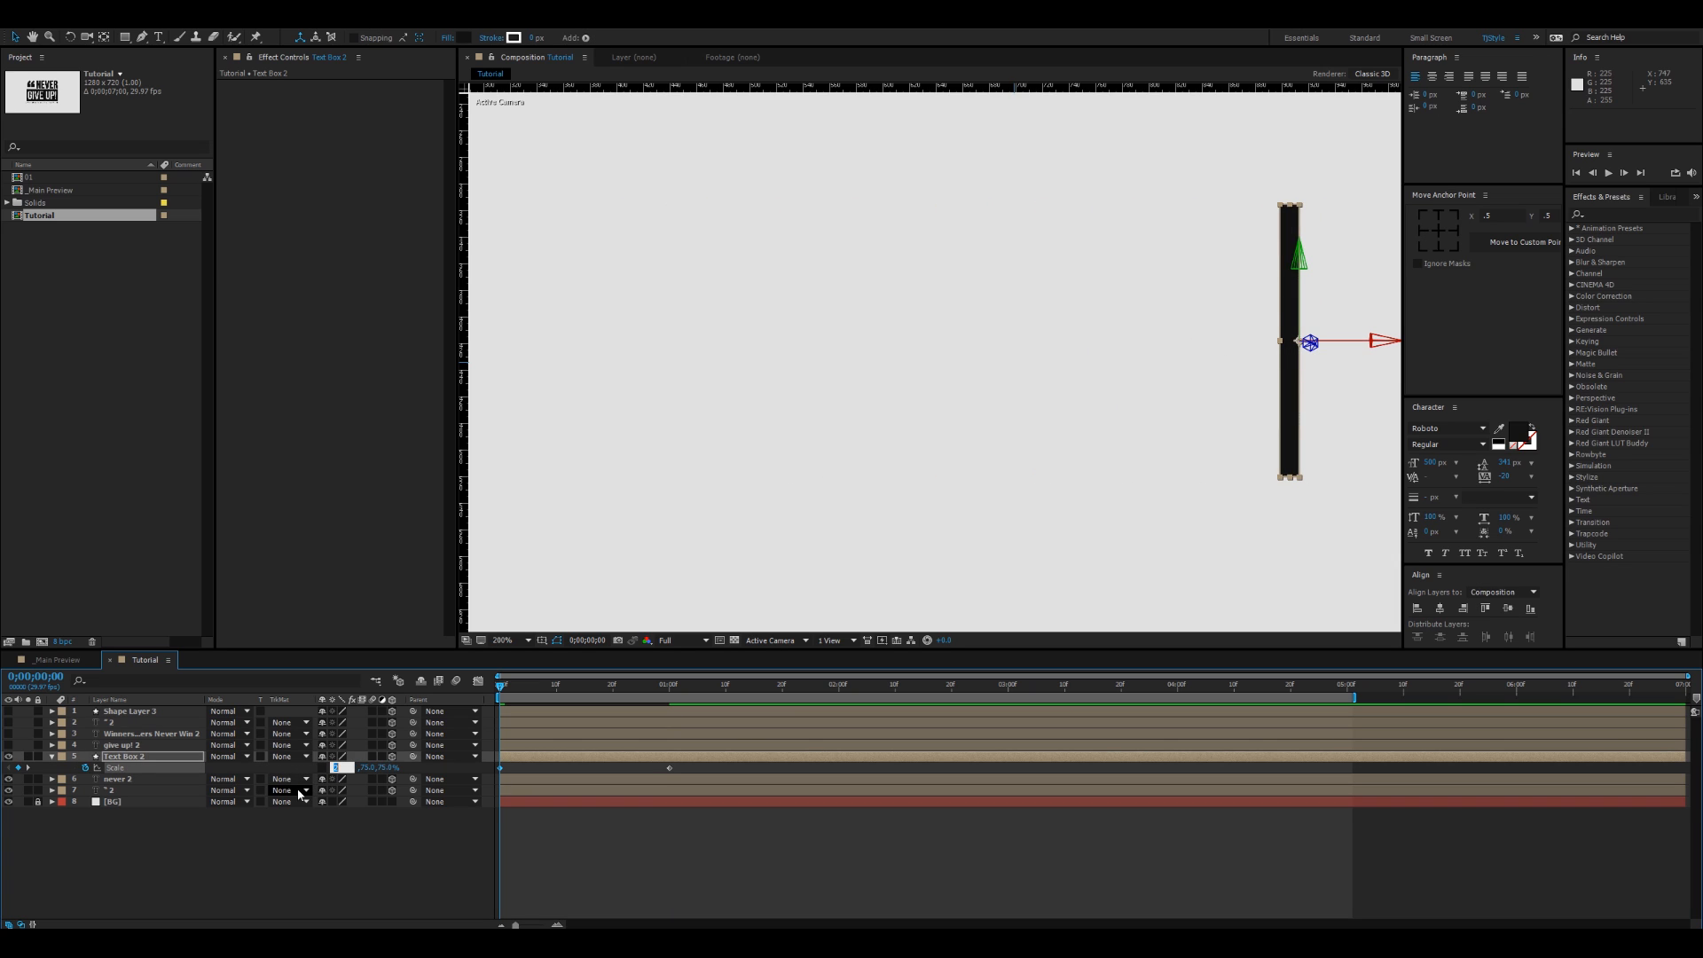
pyautogui.write('0')
pyautogui.press('Return')
# Step: Apply Easy Ease to Text Box 2's Scale keyframes, reshape their speed curve for a fast start and slow finish, and preview
pyautogui.click(184, 771)
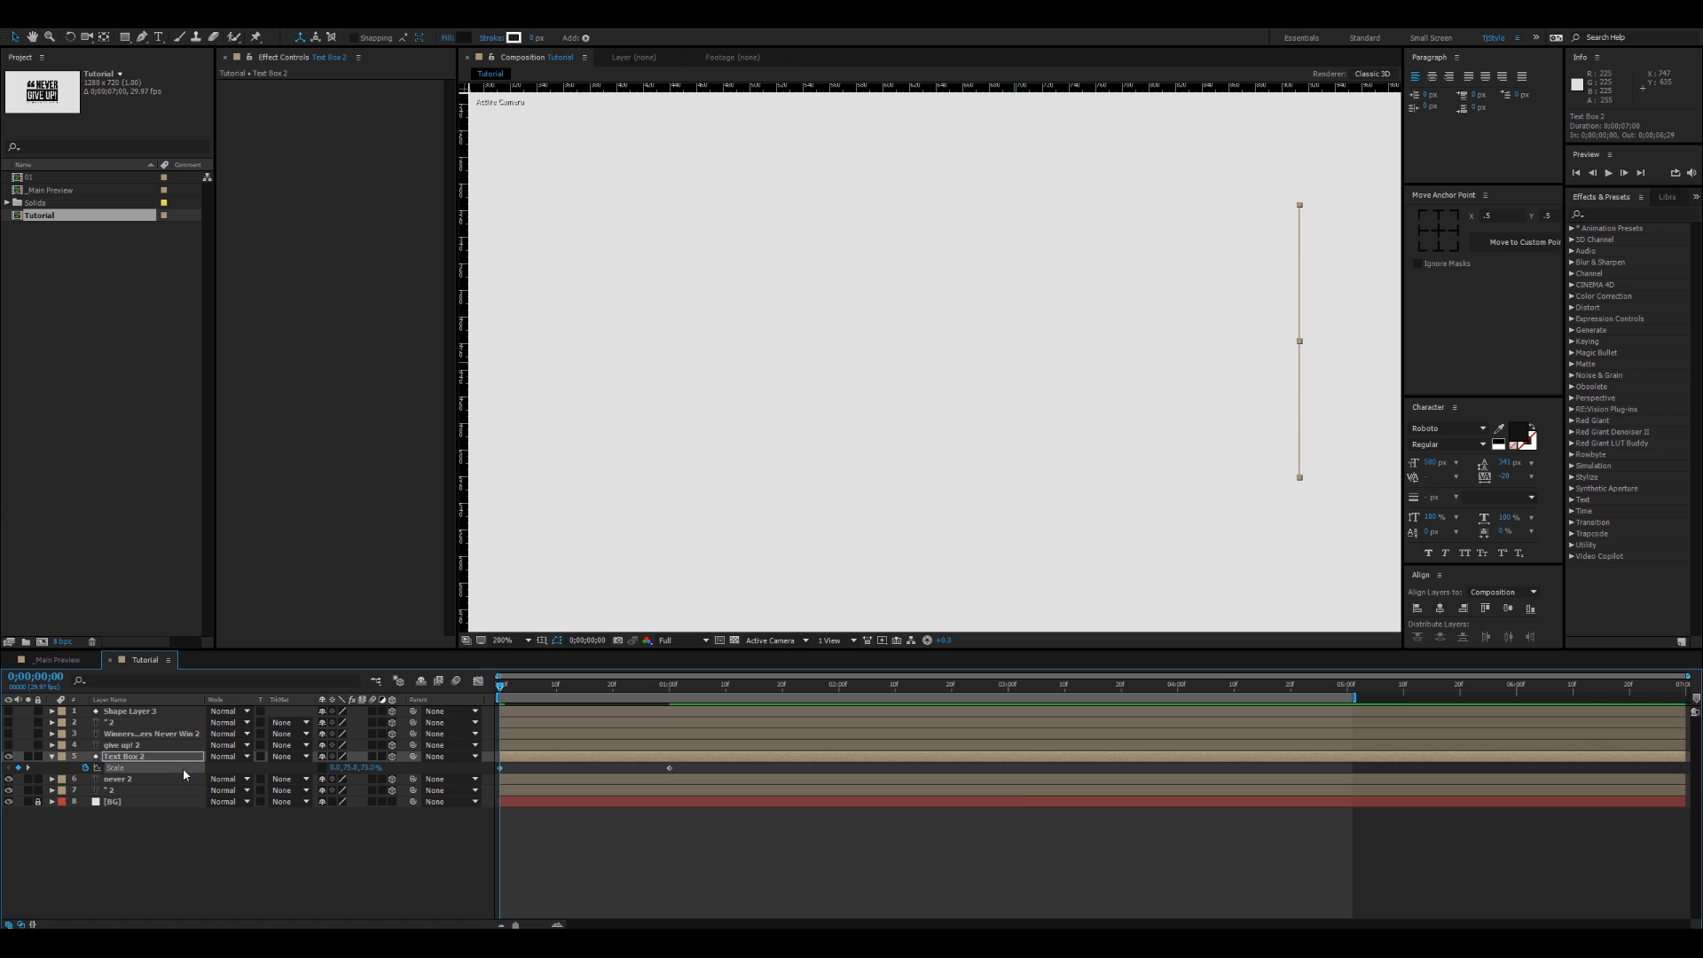
pyautogui.click(478, 682)
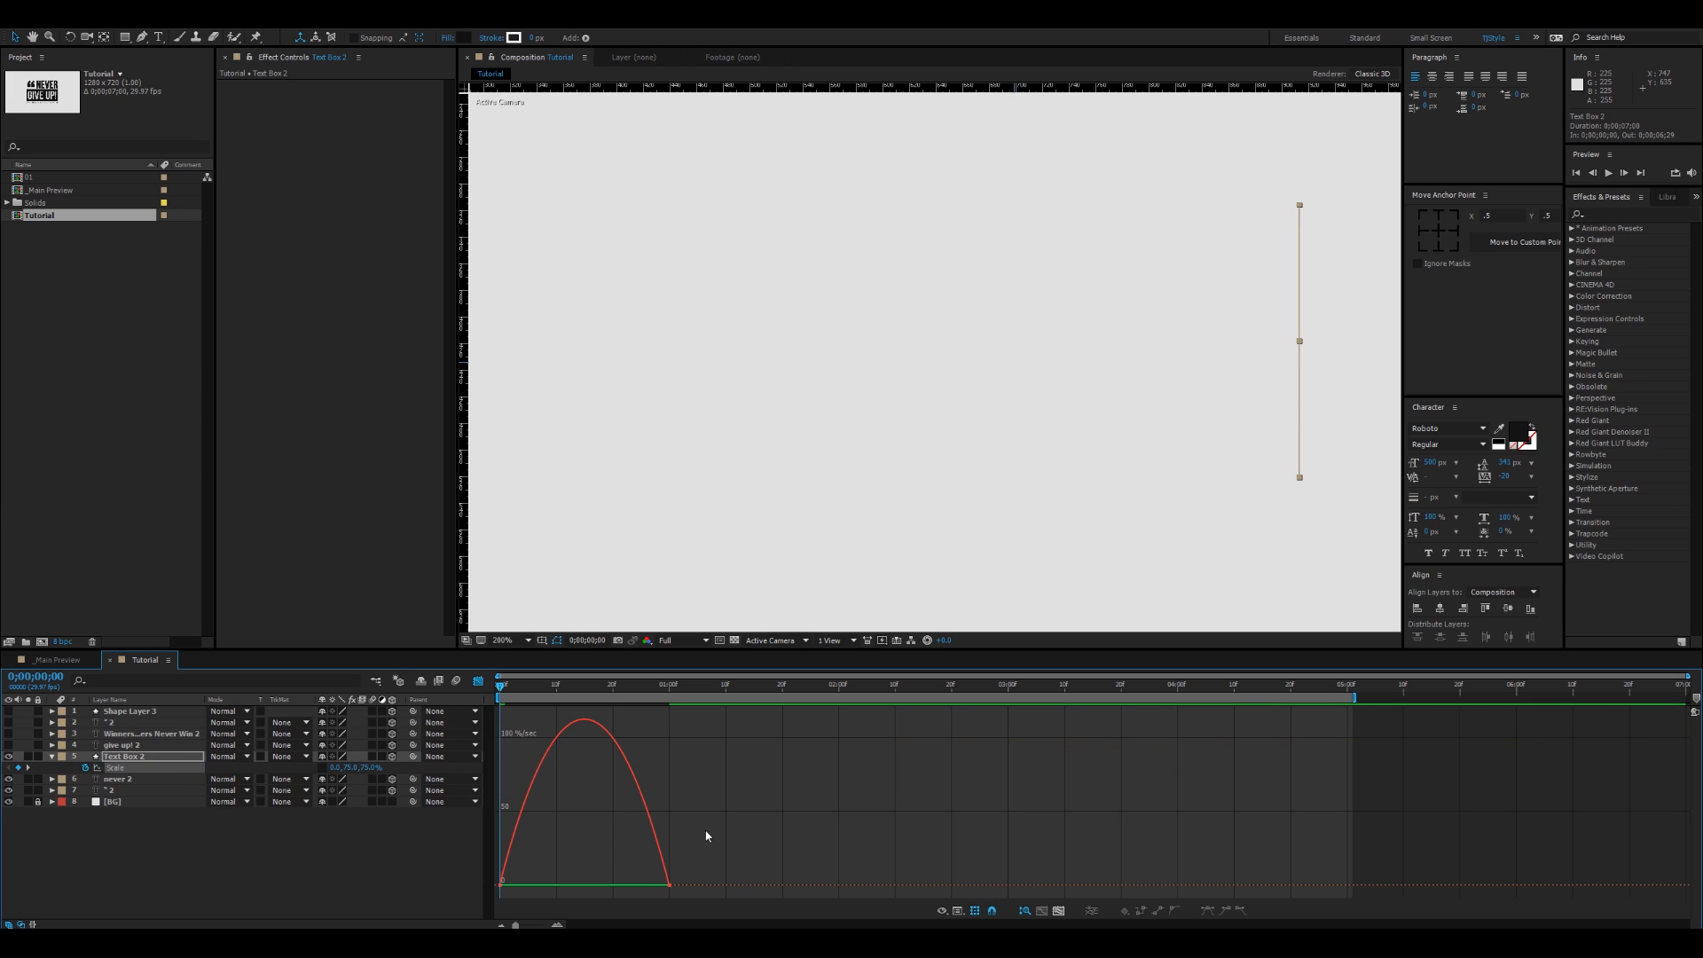
pyautogui.moveTo(640, 887); pyautogui.dragTo(534, 888)
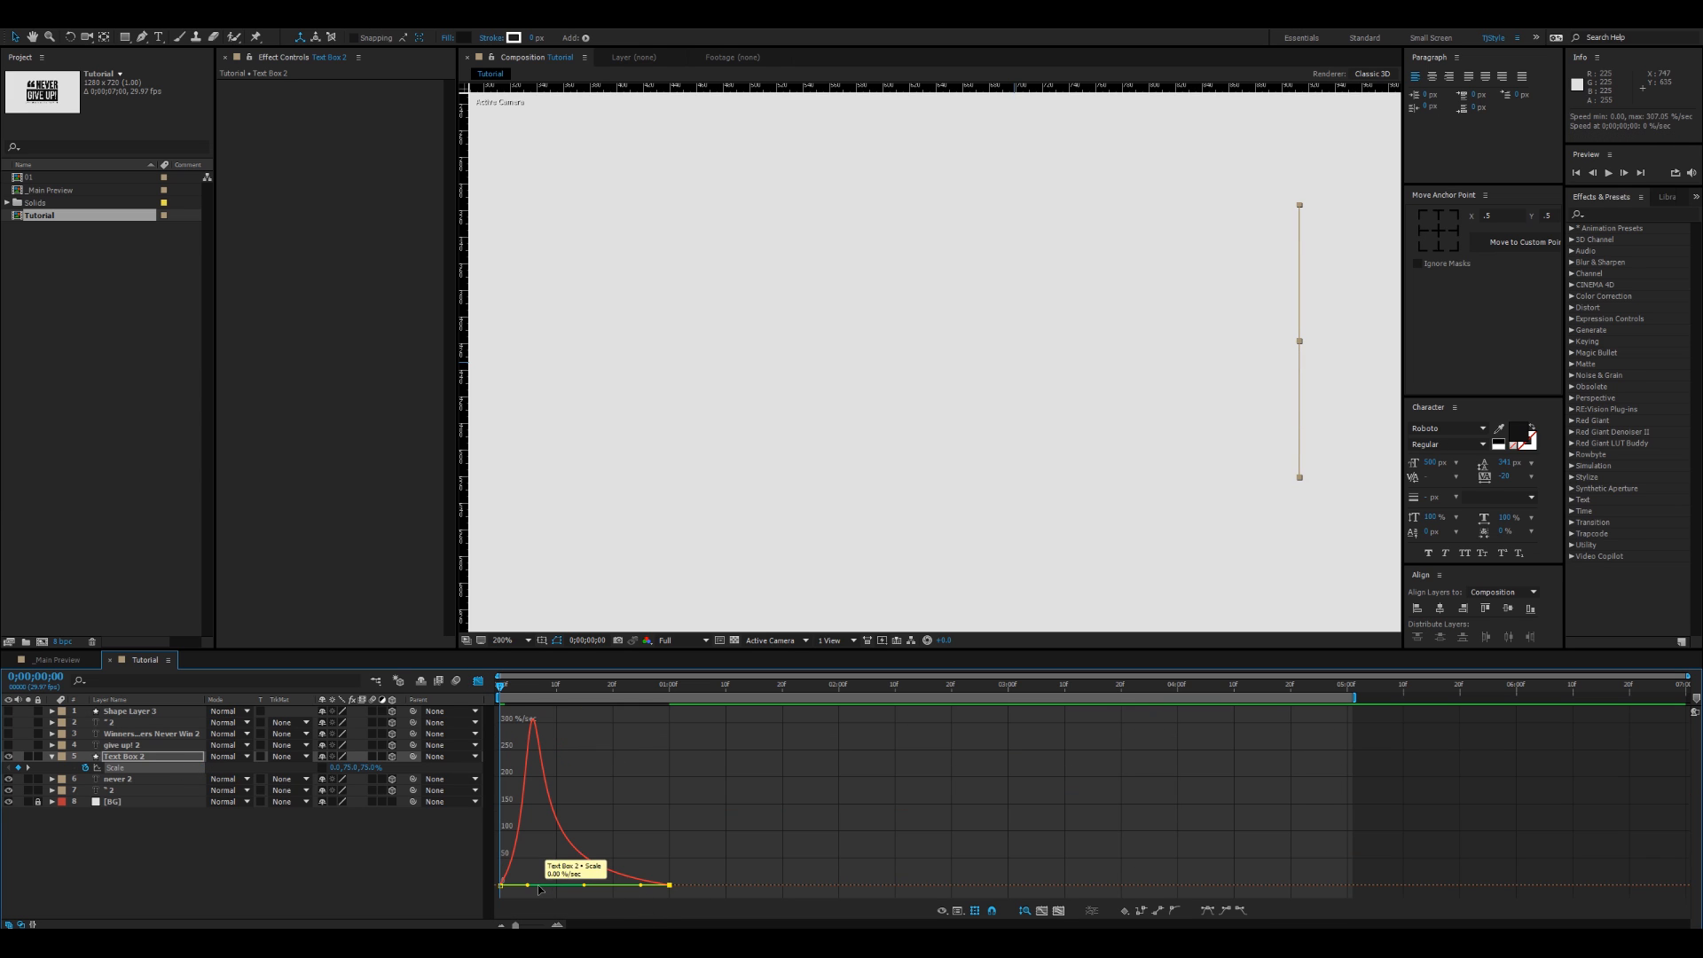
pyautogui.scroll(-1, 772, 569)
pyautogui.press('space')
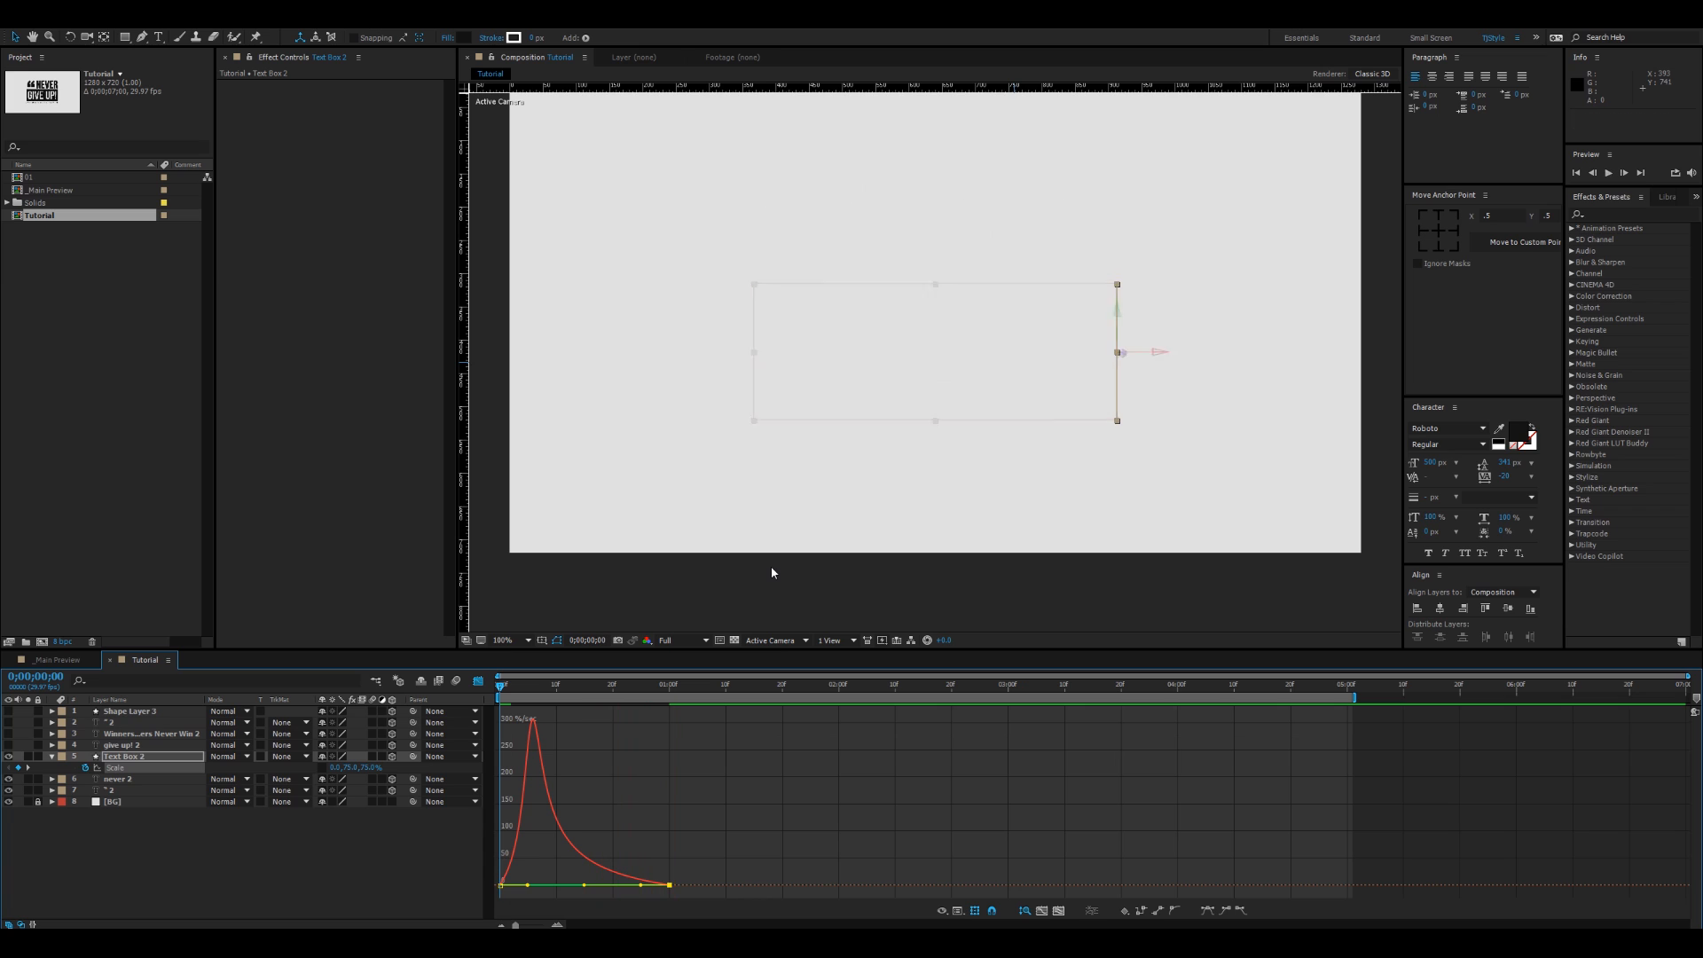
pyautogui.press('space')
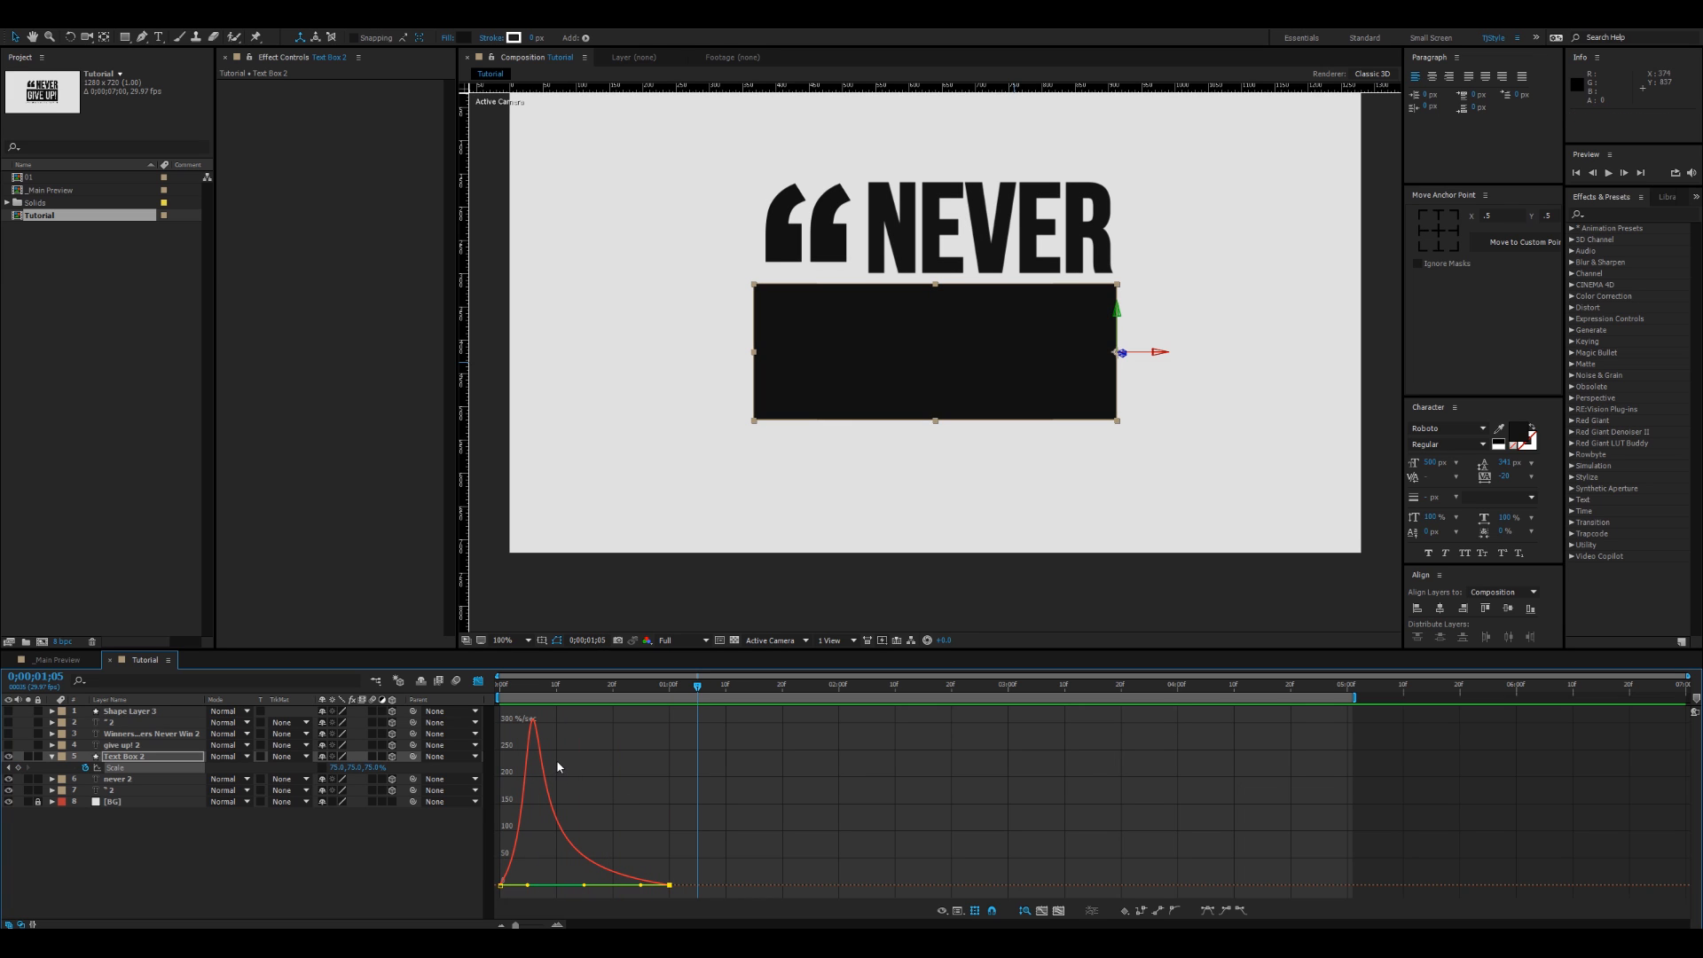
pyautogui.click(478, 680)
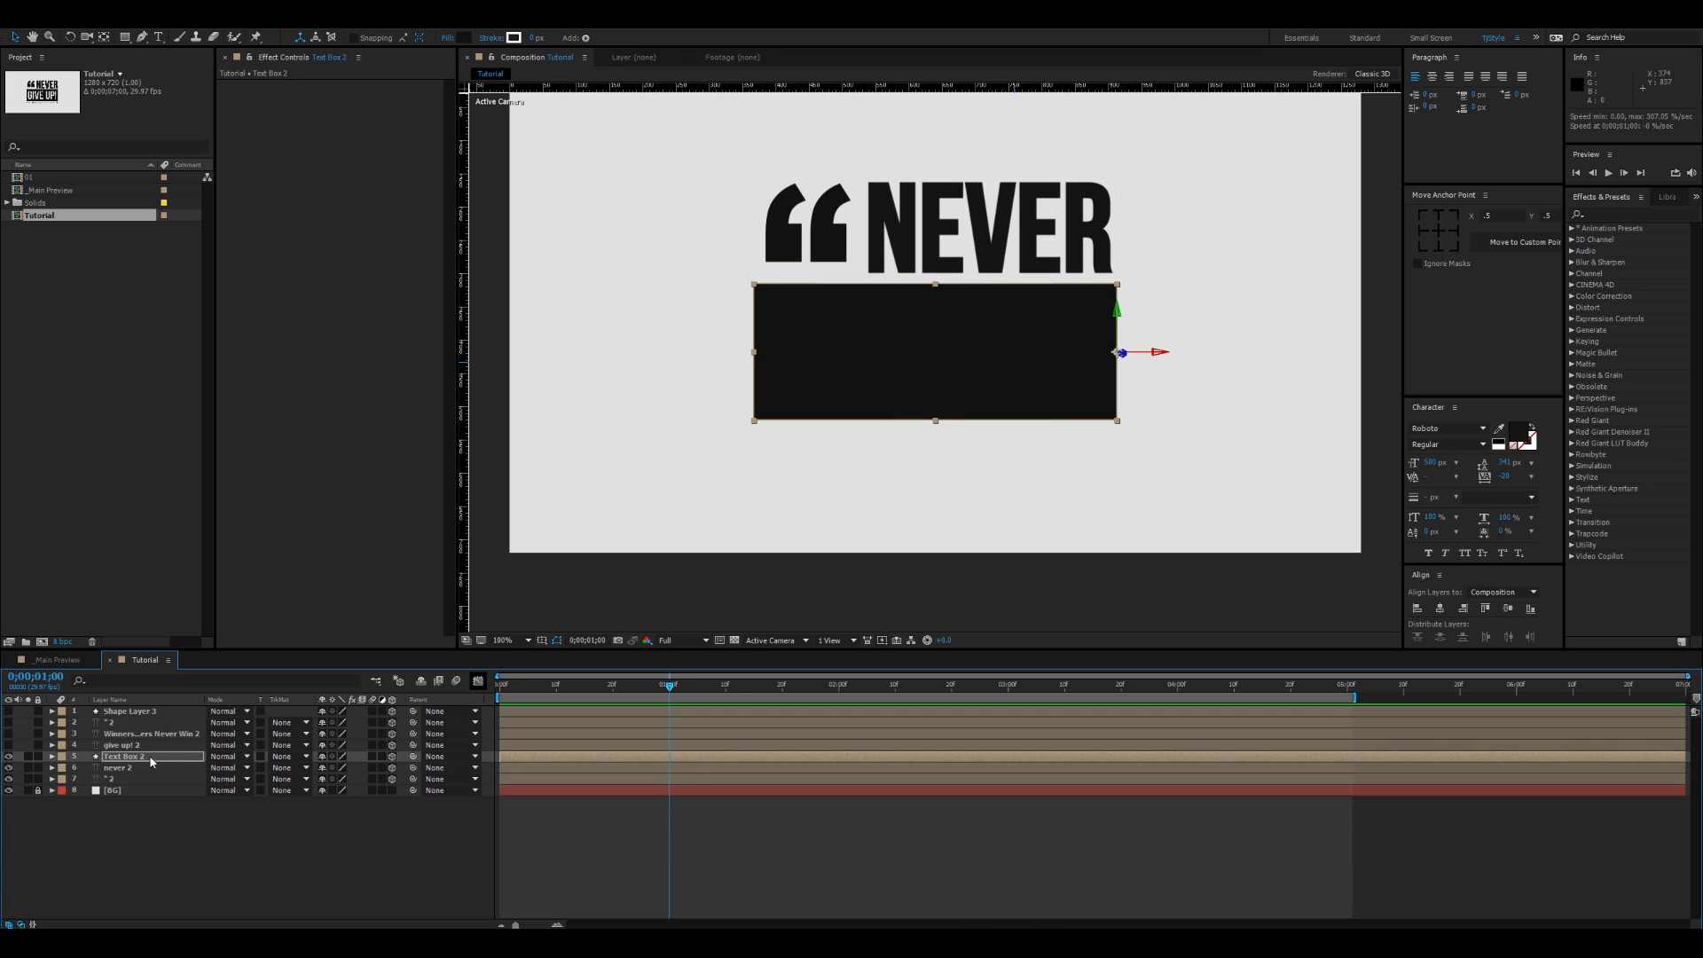
# Step: Duplicate Text Box 2 and rename the copy Text Box_MASK
pyautogui.press('.')
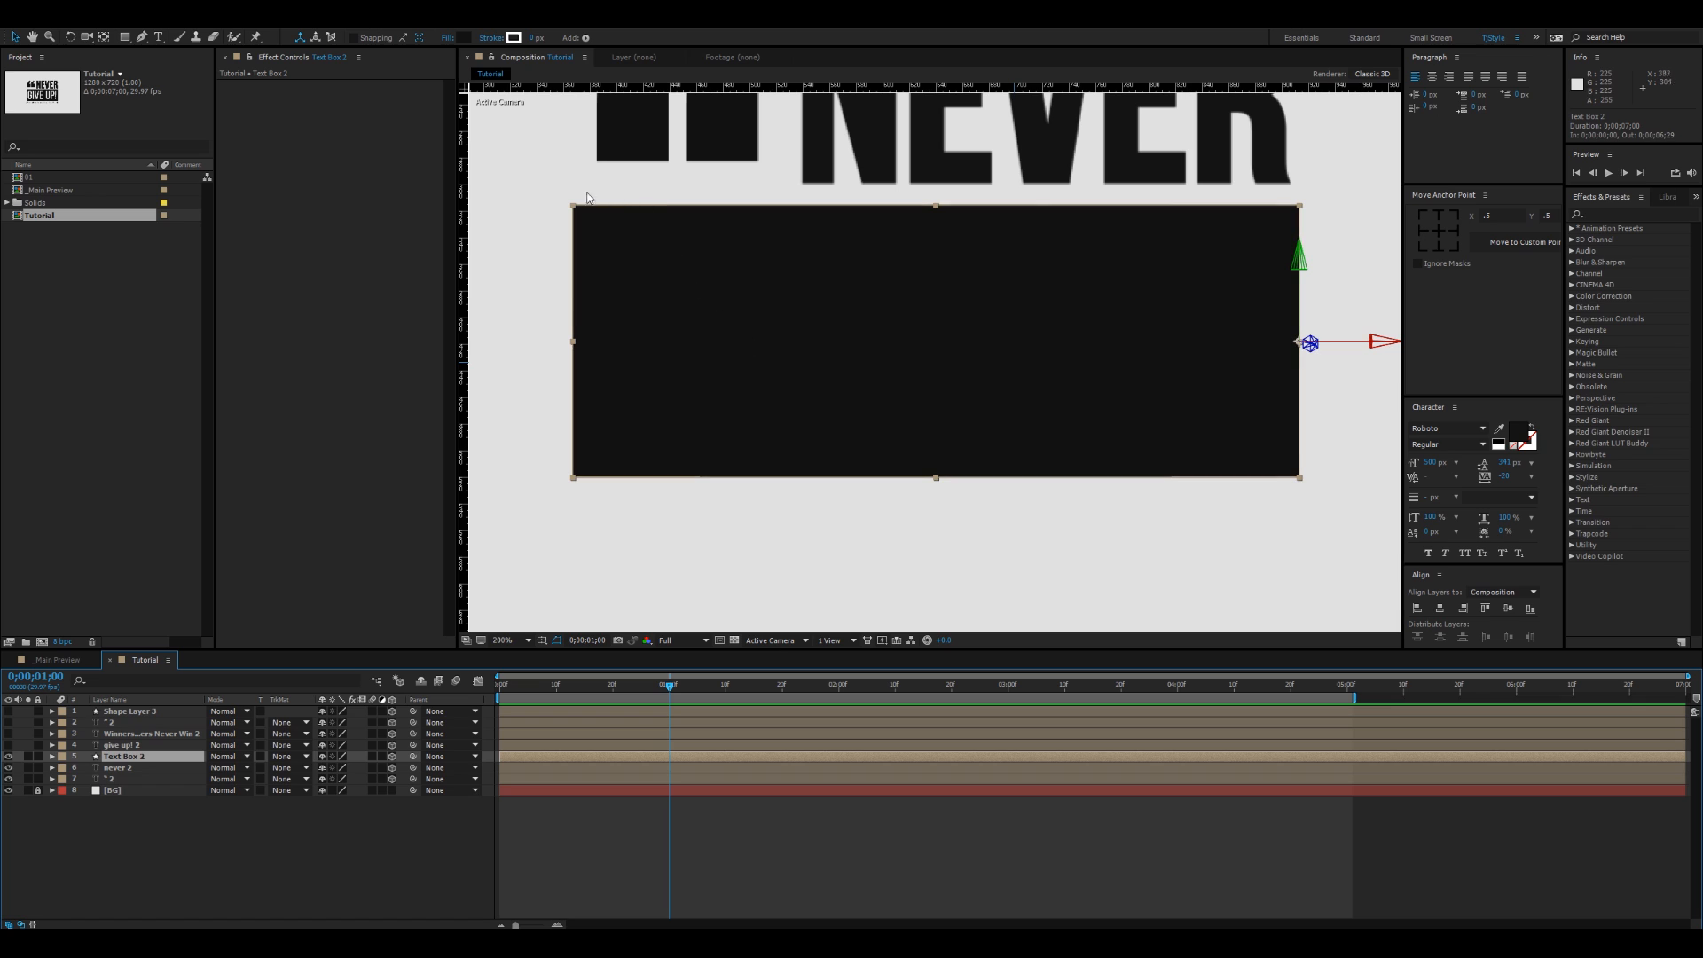
pyautogui.hotkey('ctrl', 'd')
pyautogui.rightClick(137, 760)
pyautogui.click(144, 754)
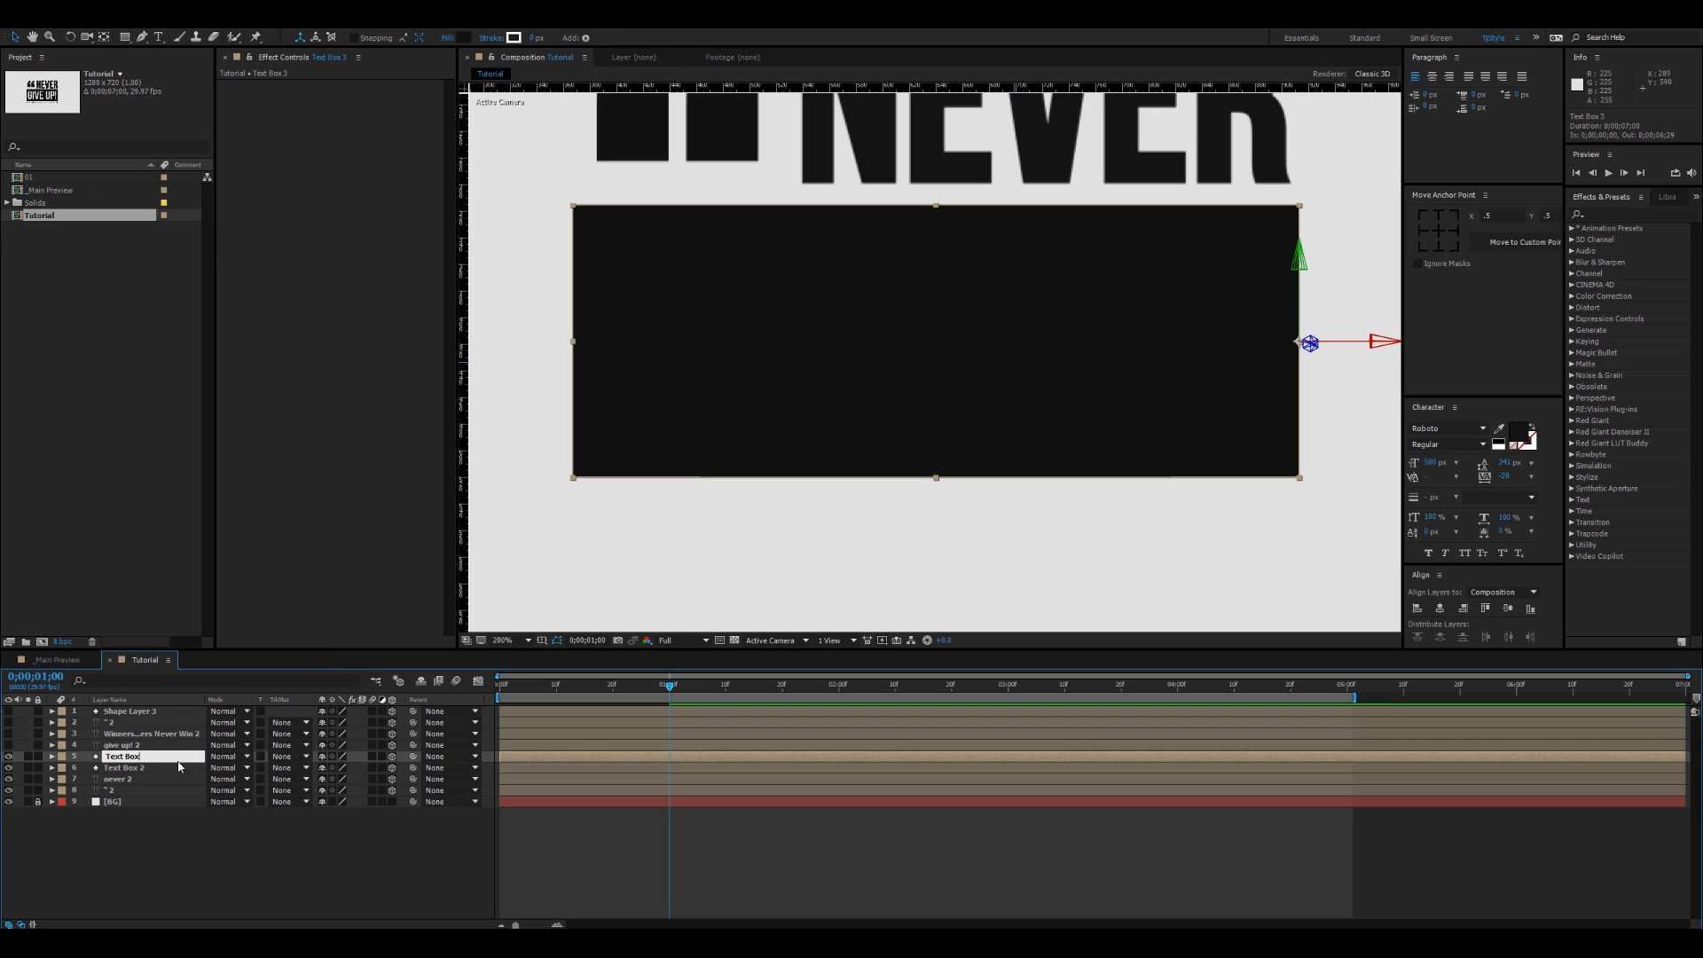
pyautogui.press('Return')
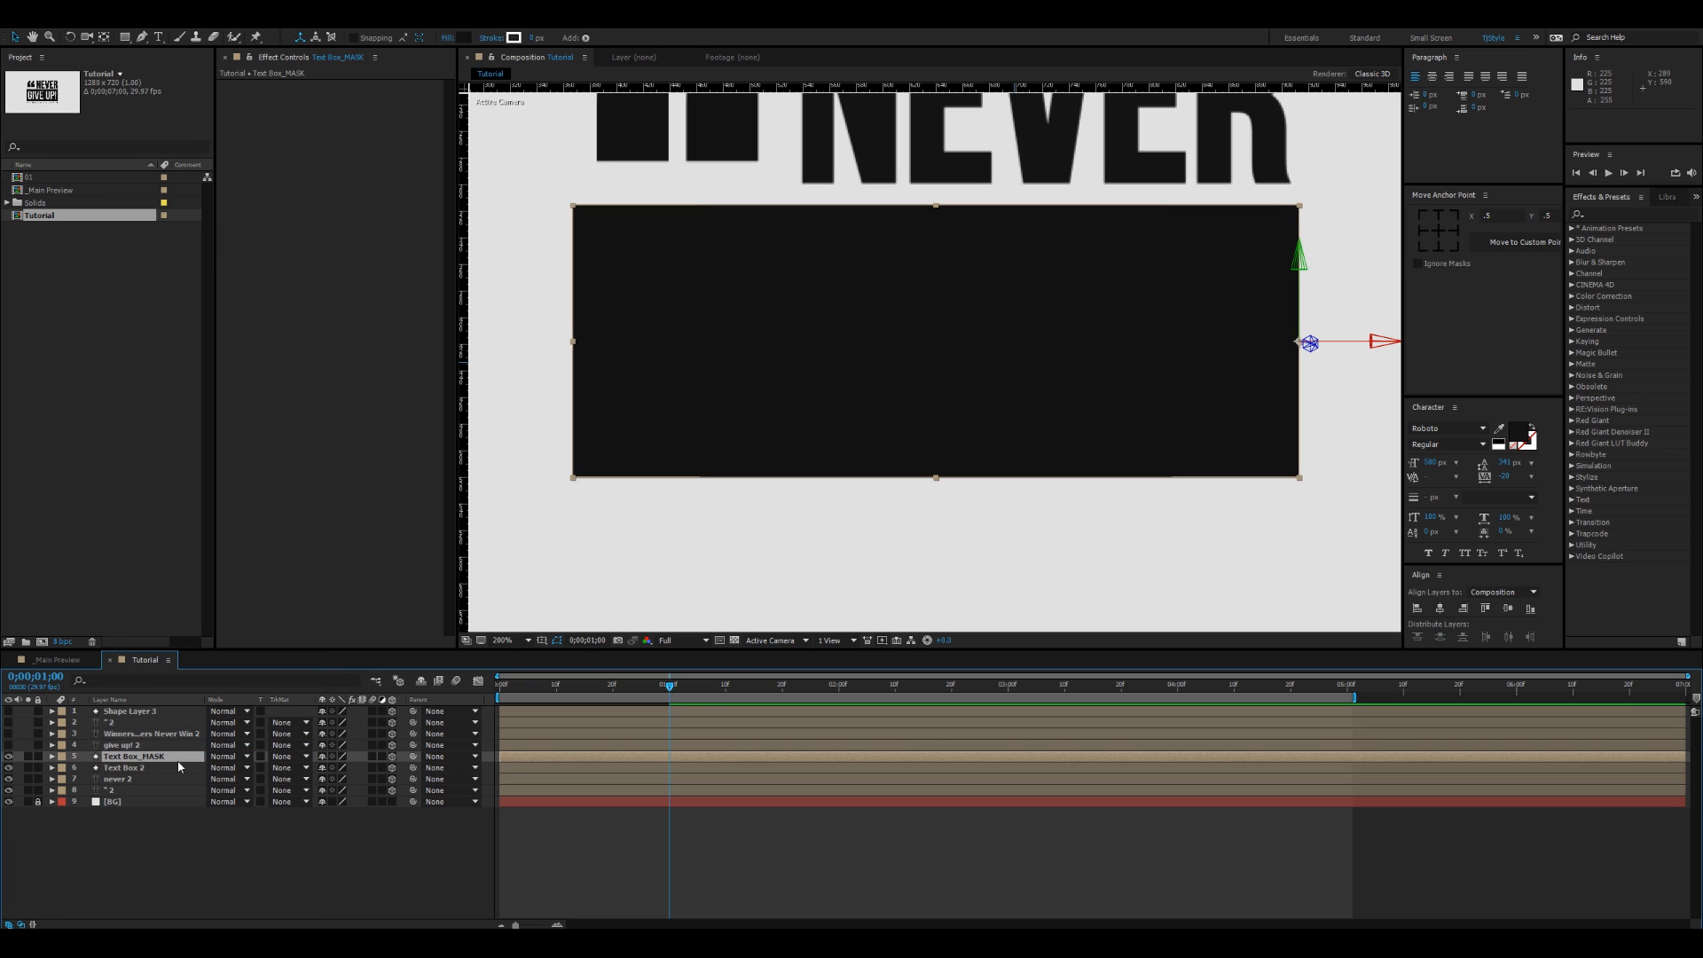
# Step: Rename the original Text Box 2 layer as Text Box
pyautogui.click(174, 767)
pyautogui.rightClick(174, 767)
pyautogui.click(197, 752)
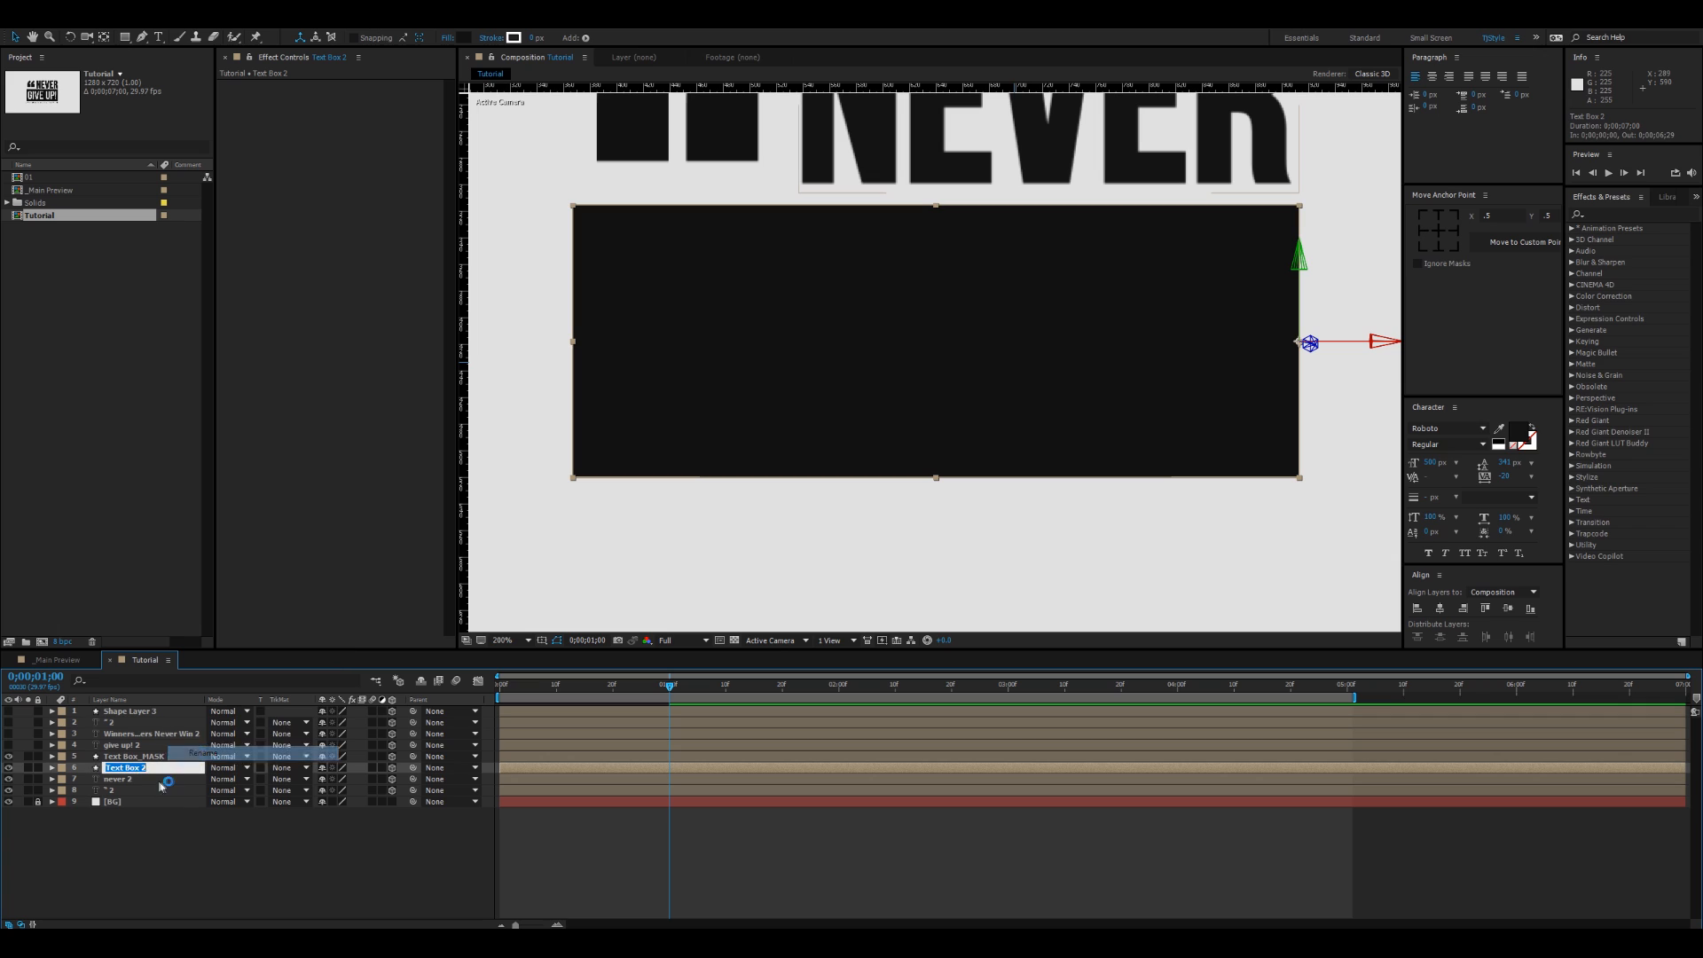
pyautogui.press('Return')
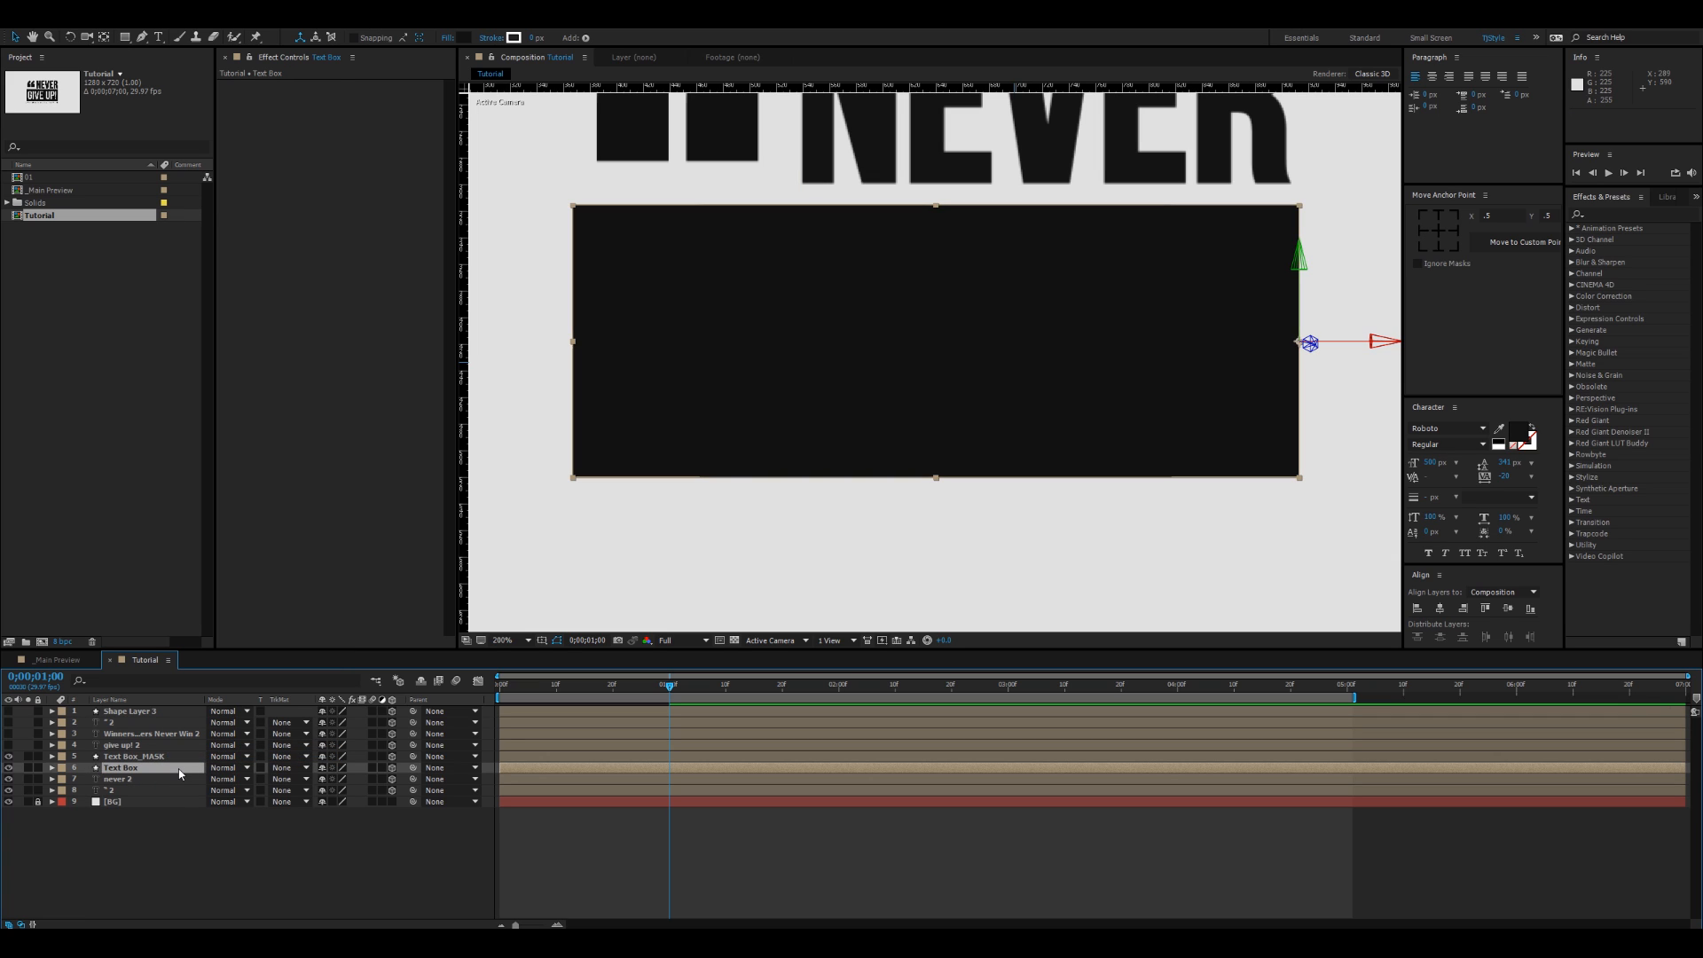
# Step: Make give up! 2 visible again and move Text Box_MASK directly above it in the layer stack
pyautogui.click(133, 755)
pyautogui.click(122, 745)
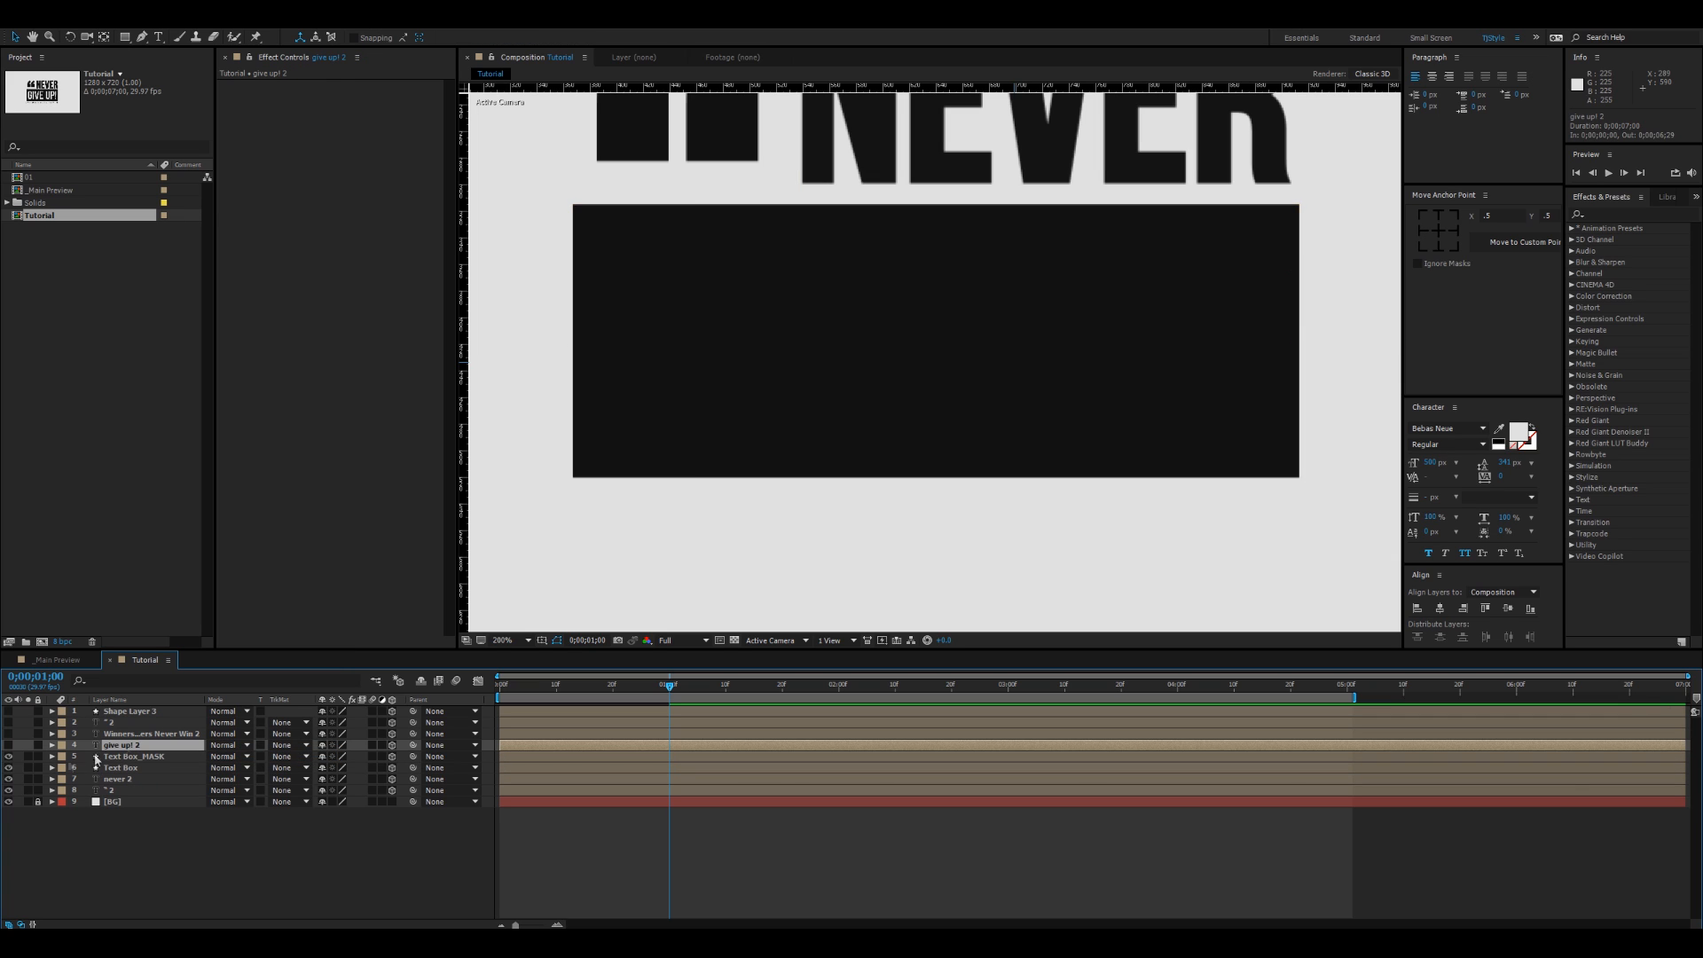
pyautogui.click(9, 745)
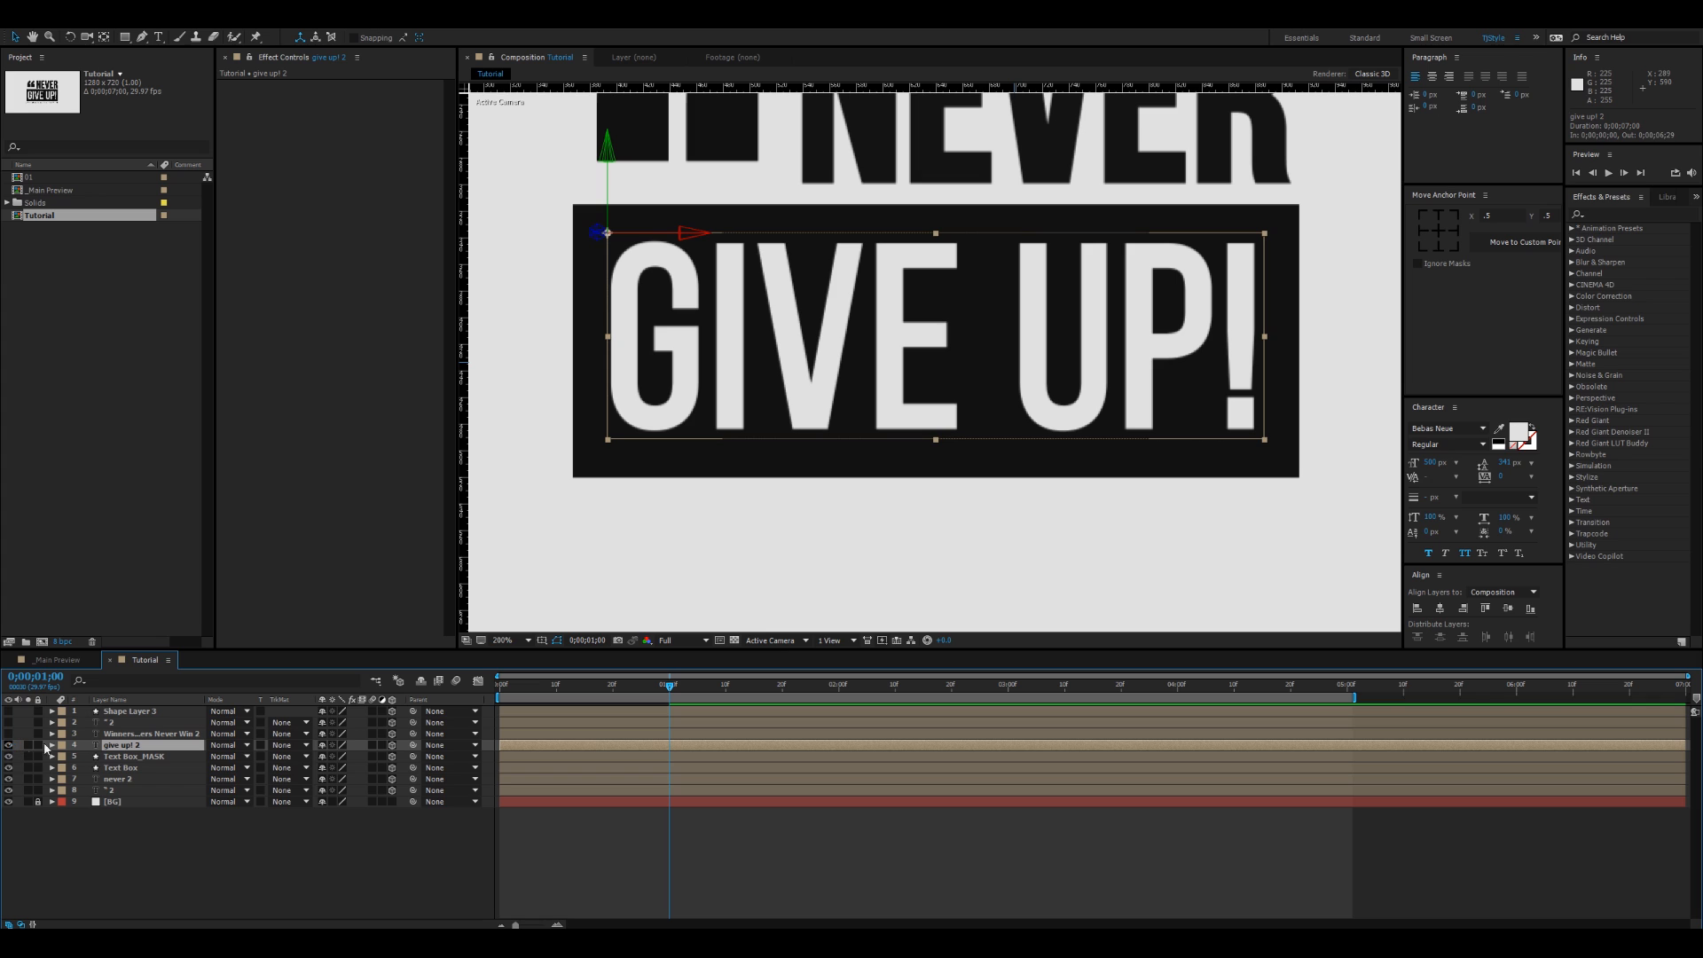
pyautogui.click(135, 756)
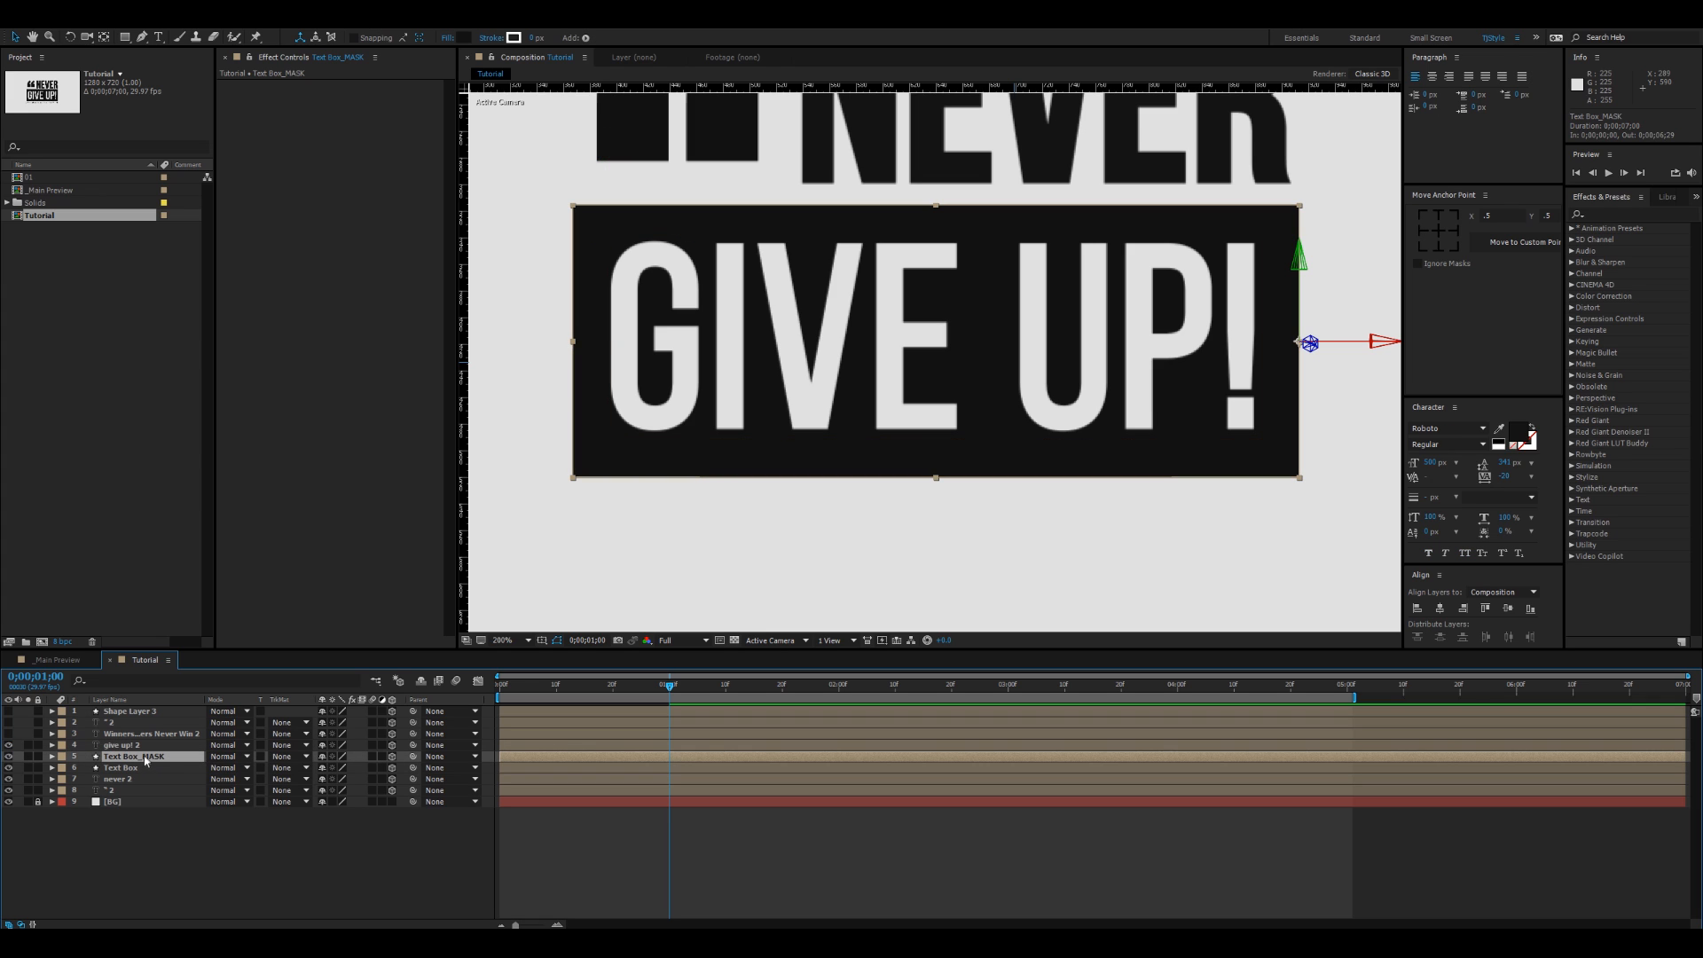
pyautogui.moveTo(147, 760); pyautogui.dragTo(148, 751)
pyautogui.press('space')
pyautogui.moveTo(709, 454); pyautogui.dragTo(685, 518)
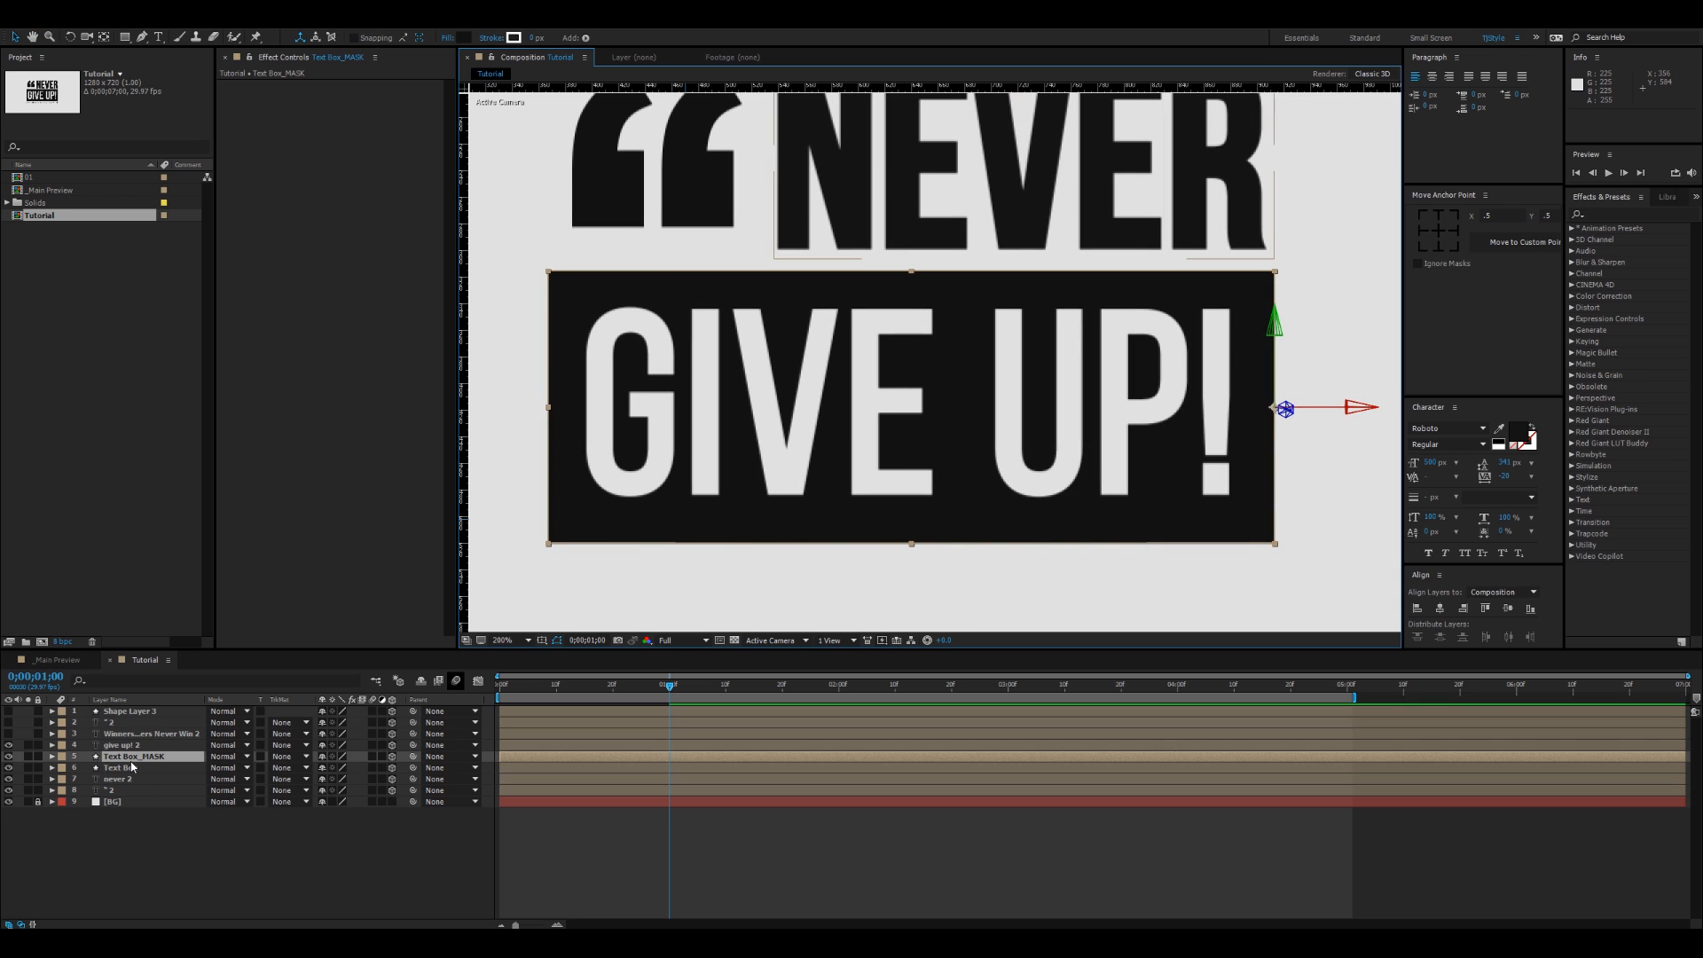
pyautogui.moveTo(134, 761); pyautogui.dragTo(135, 747)
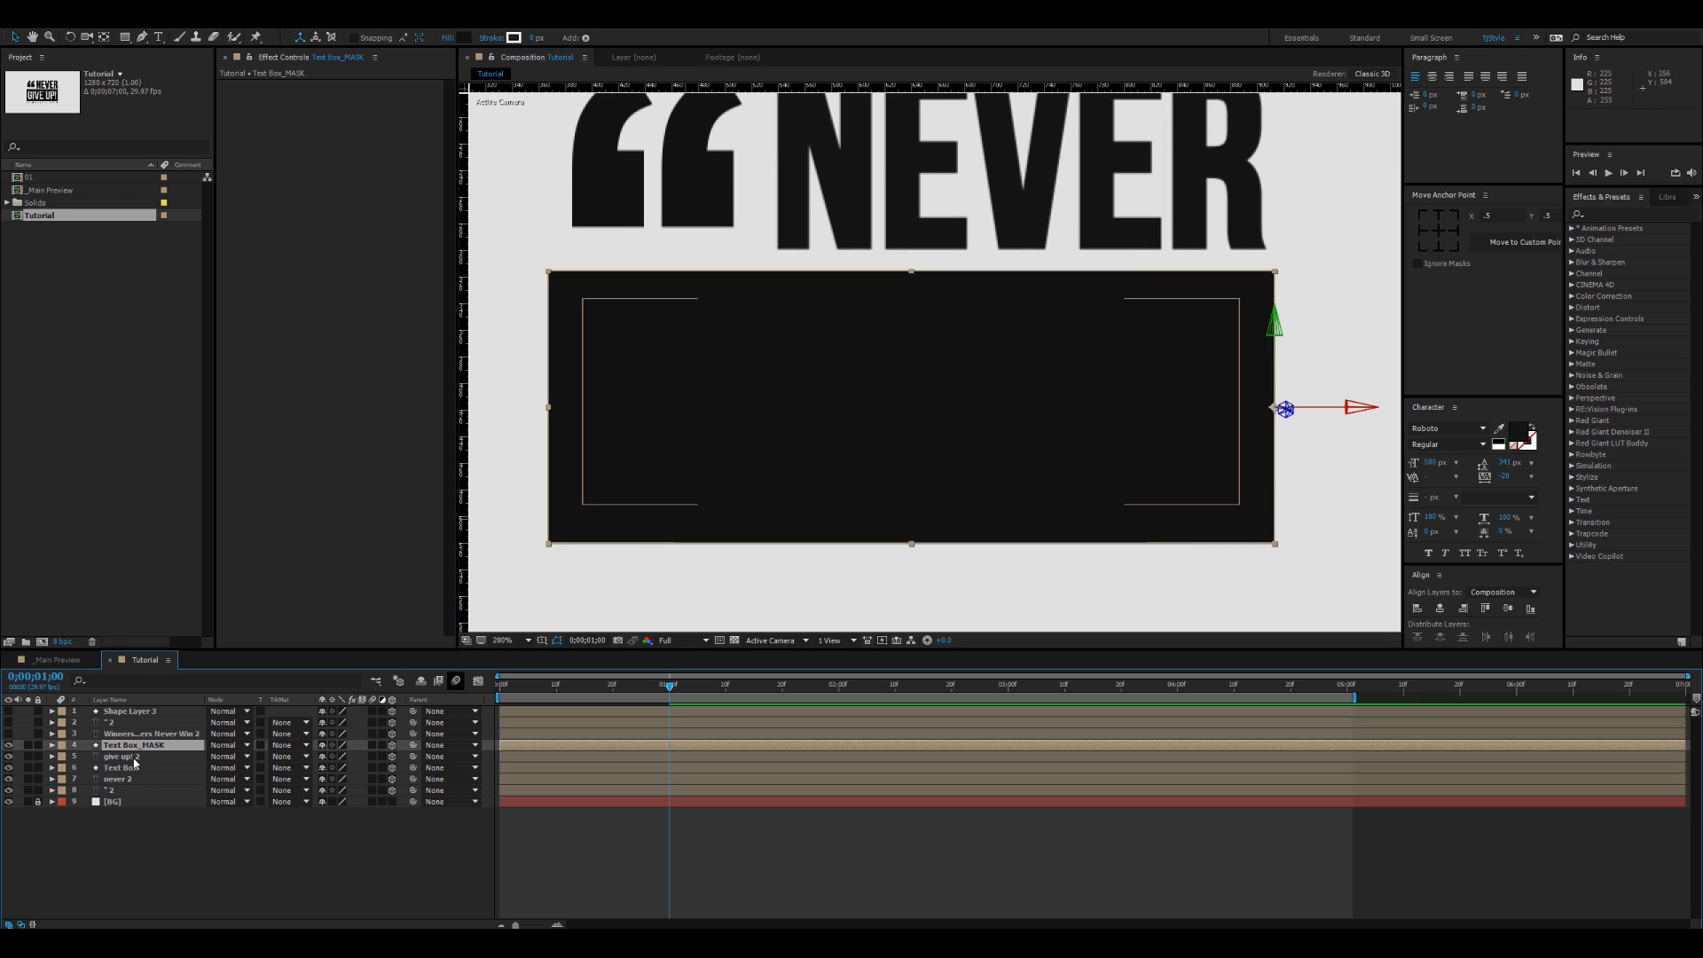
# Step: Select give up! 2, then hide the timeline's Modes column and show it again
pyautogui.click(127, 756)
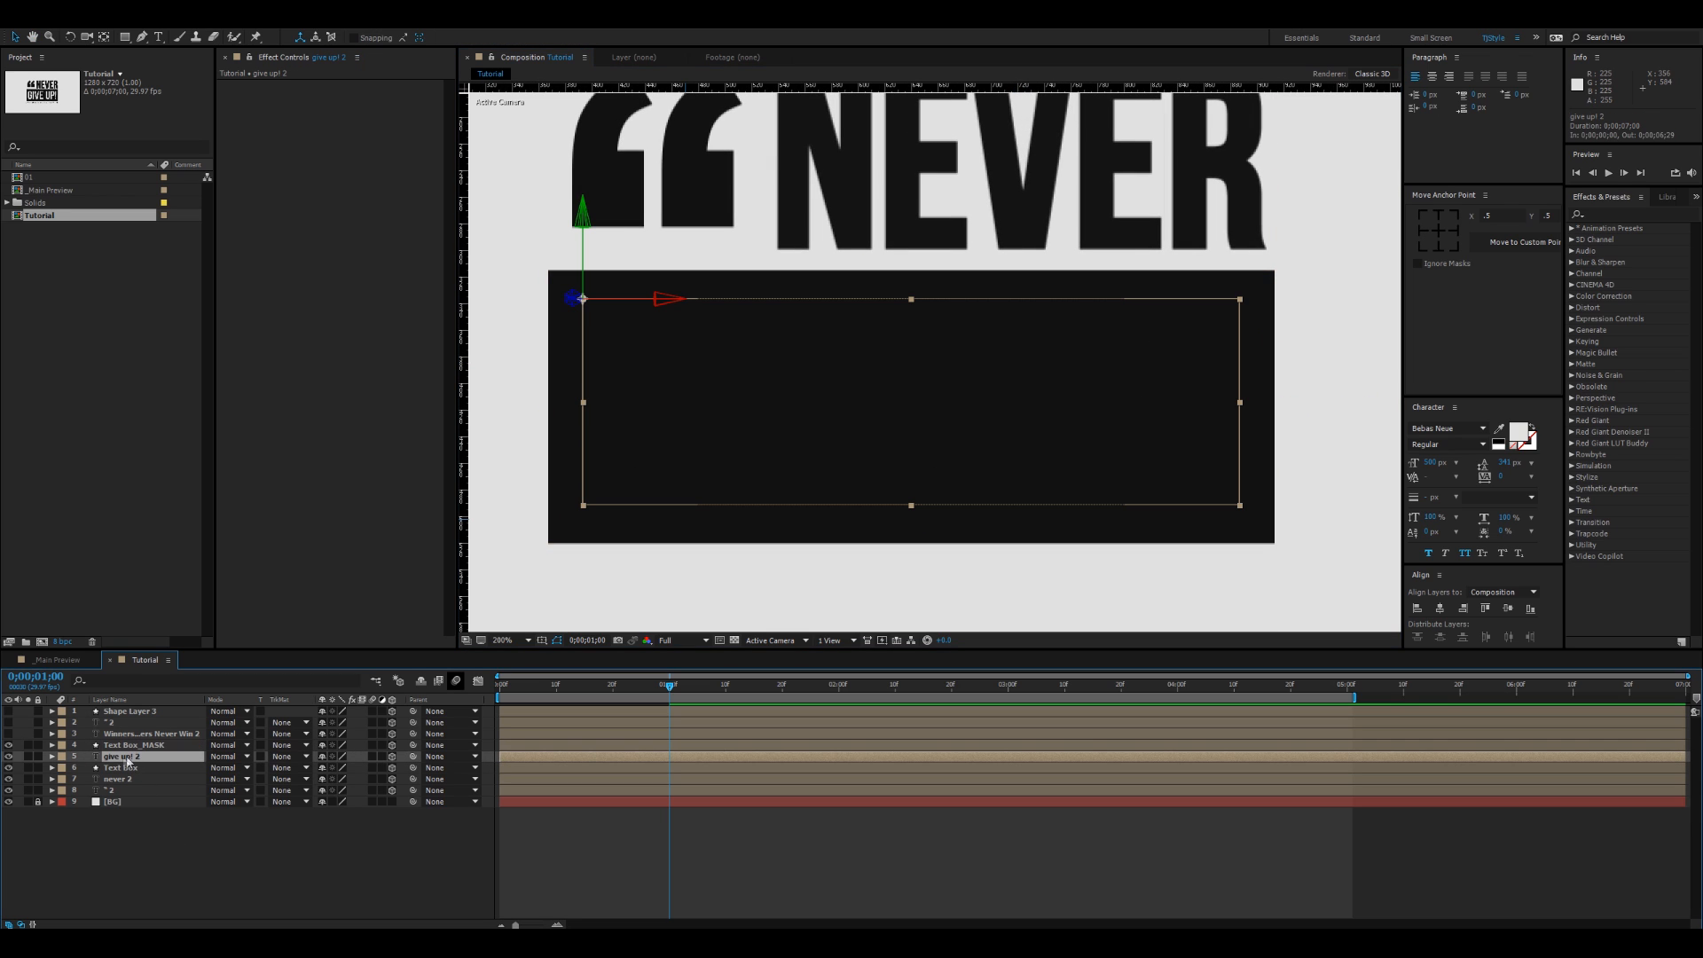
pyautogui.rightClick(280, 707)
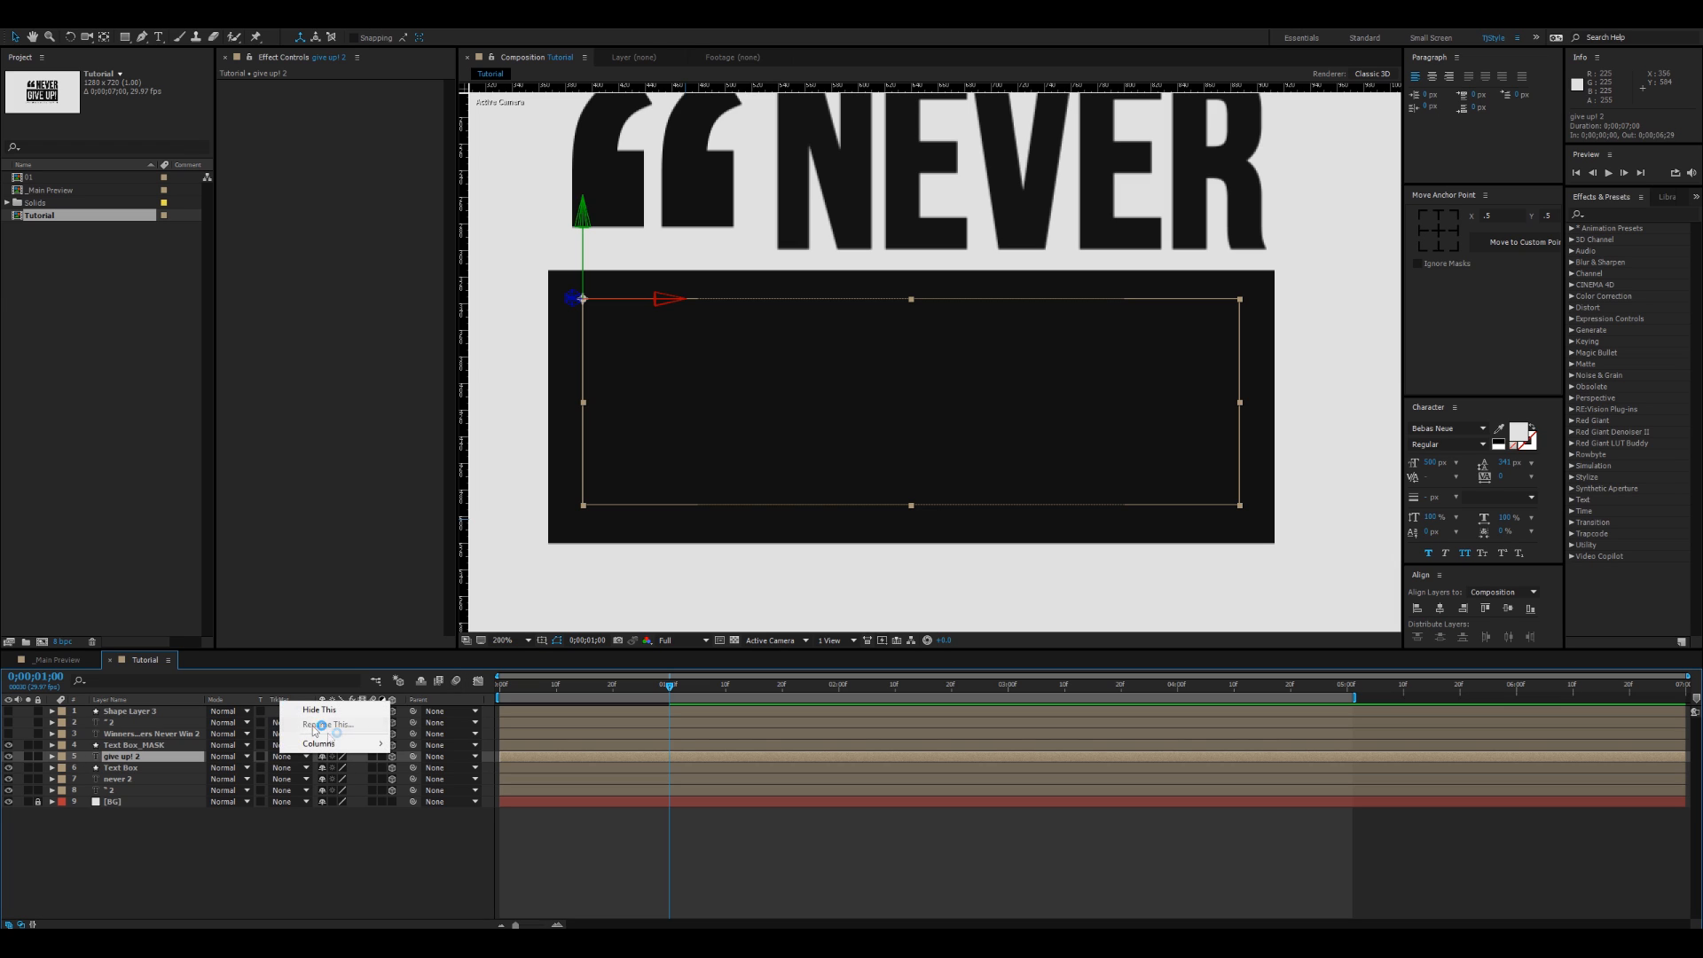
pyautogui.moveTo(353, 745)
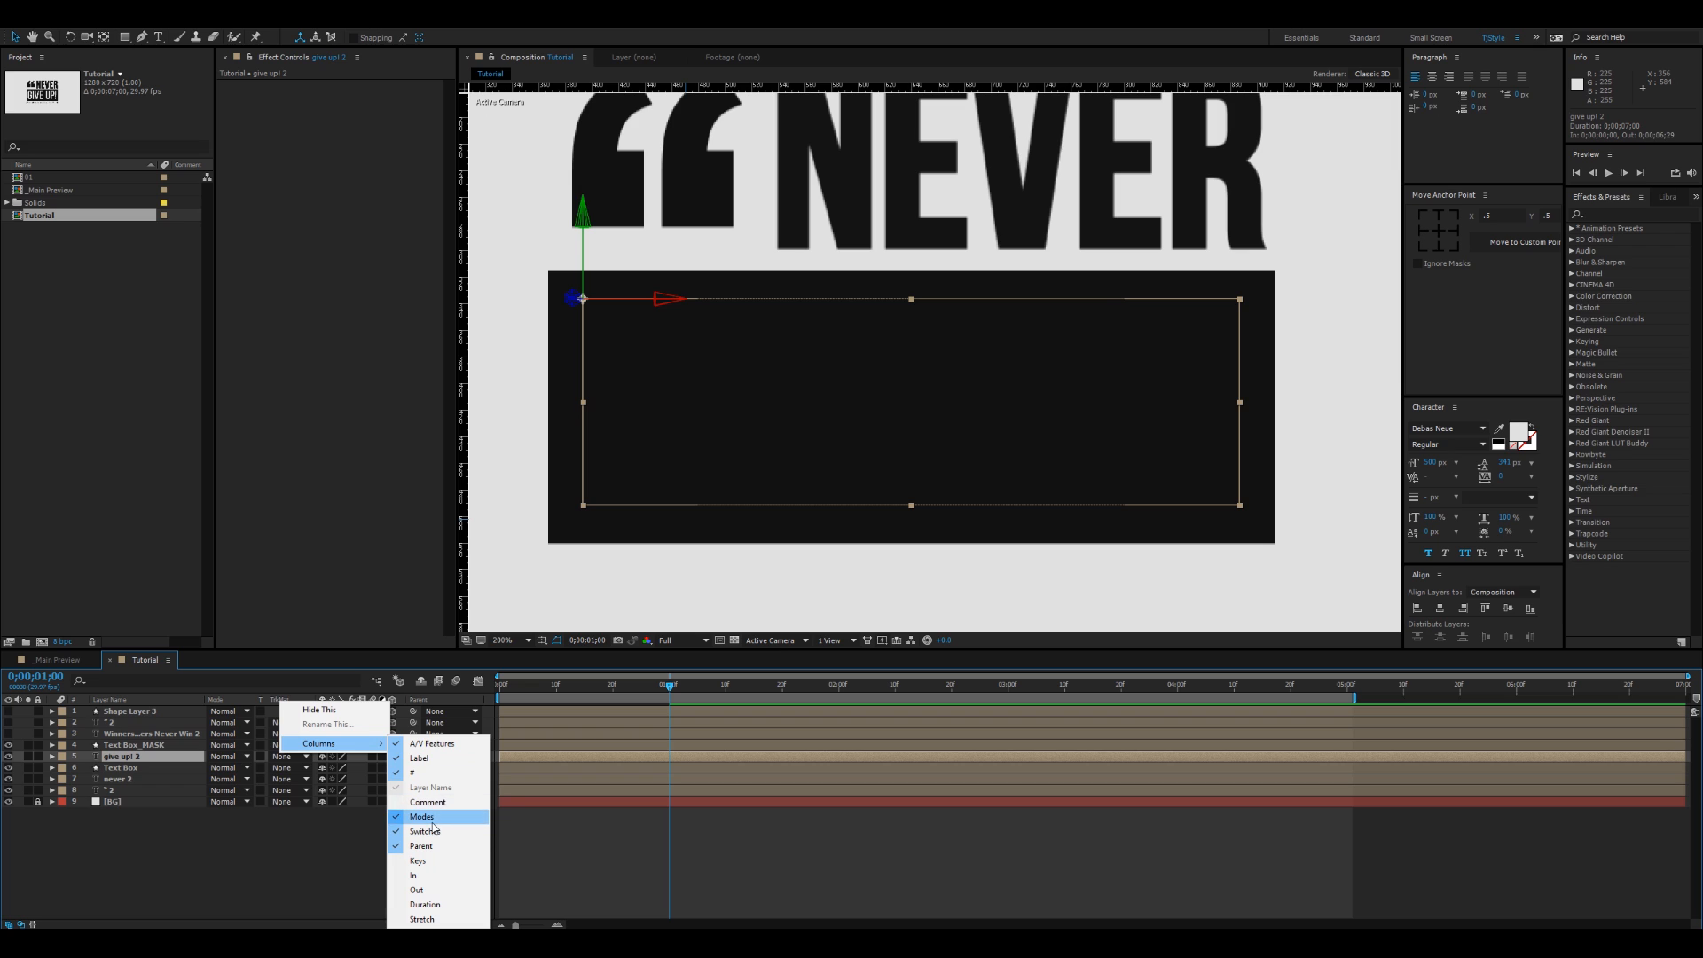
pyautogui.click(430, 809)
pyautogui.rightClick(247, 706)
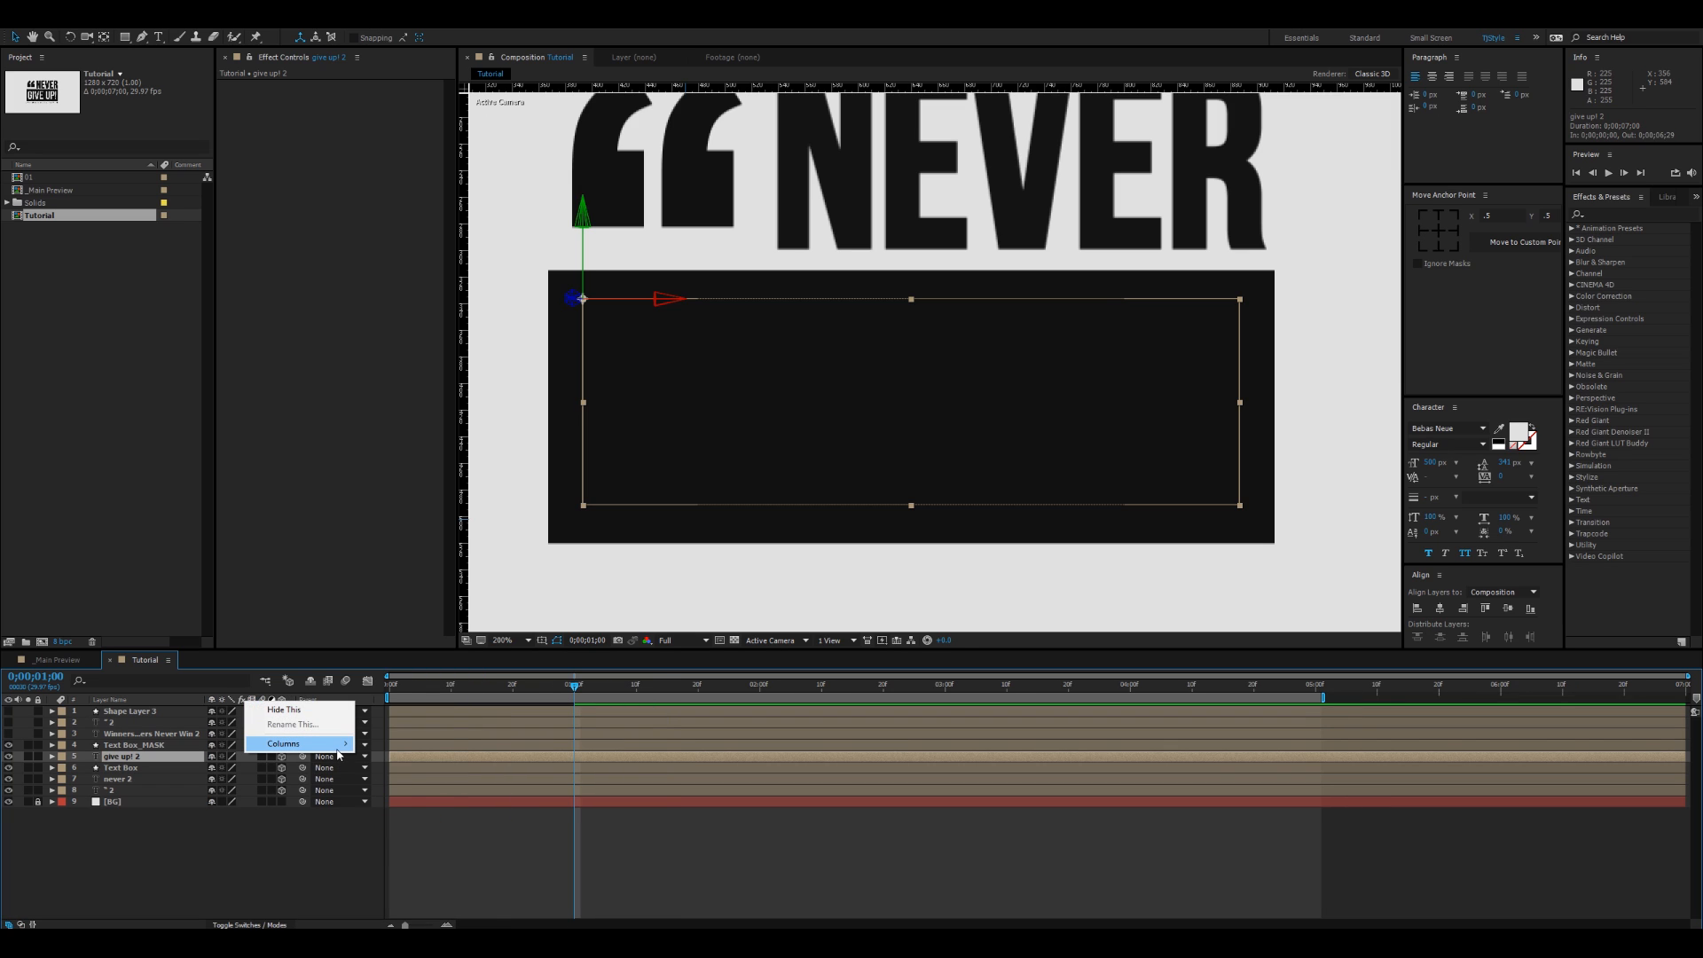
pyautogui.moveTo(302, 743)
pyautogui.click(355, 809)
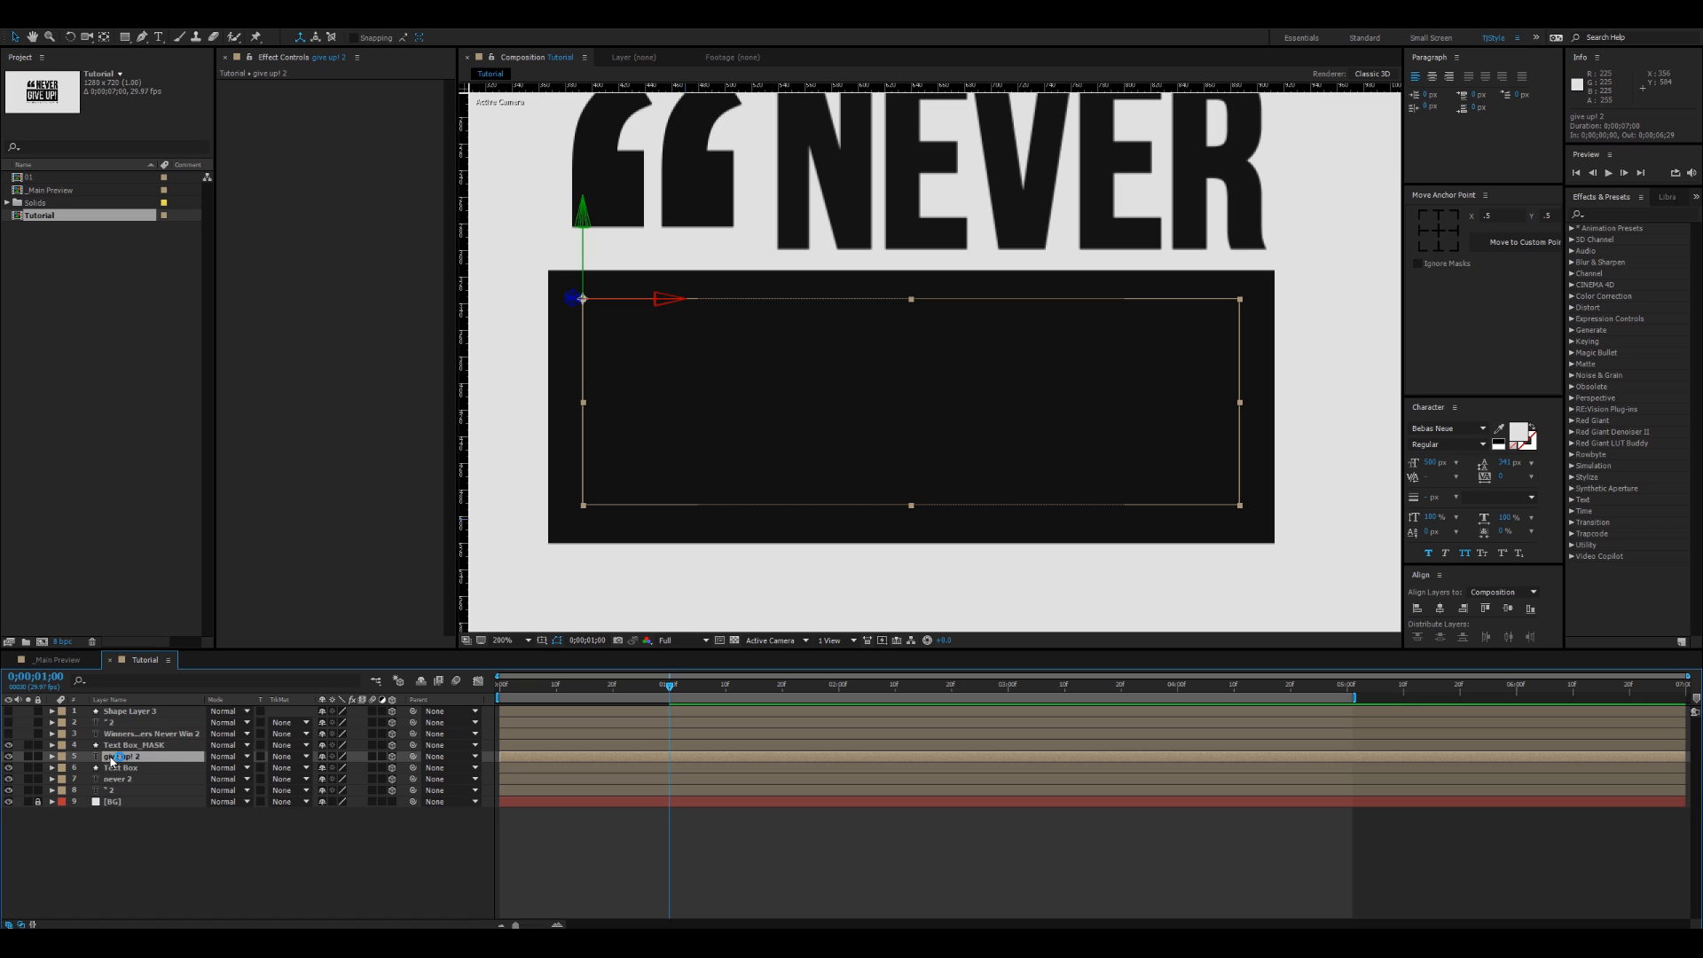
# Step: Set the track matte of give up! 2 to Alpha Matte "Text Box_MASK"
pyautogui.click(288, 755)
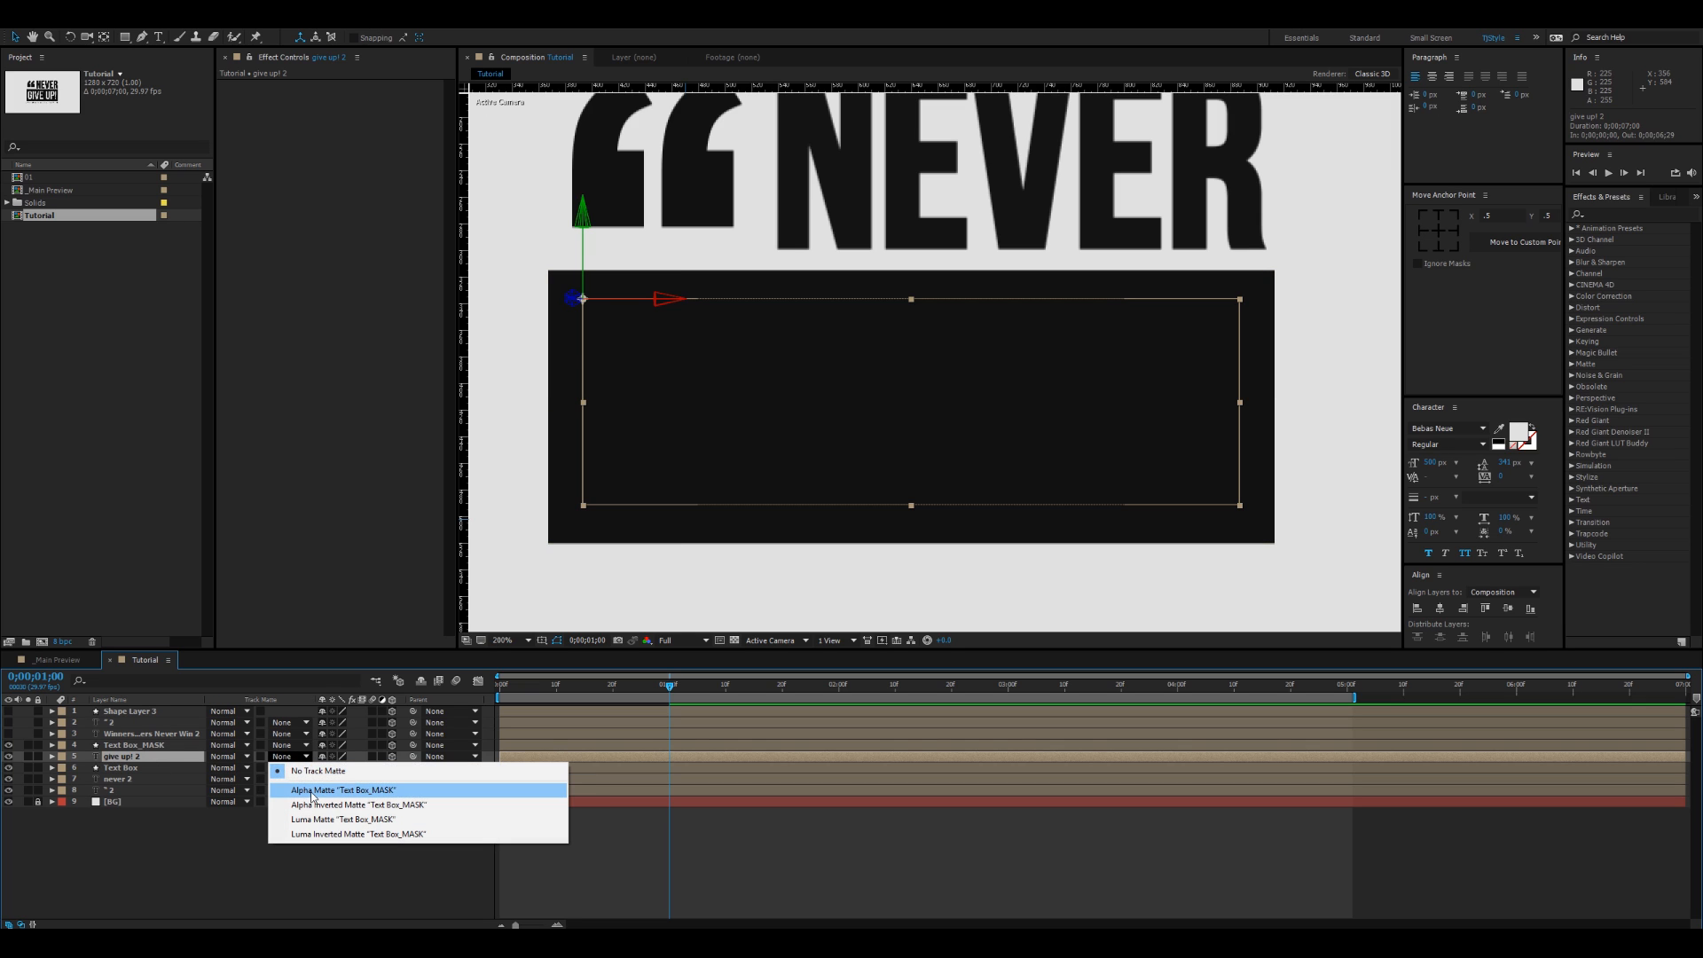
pyautogui.click(312, 792)
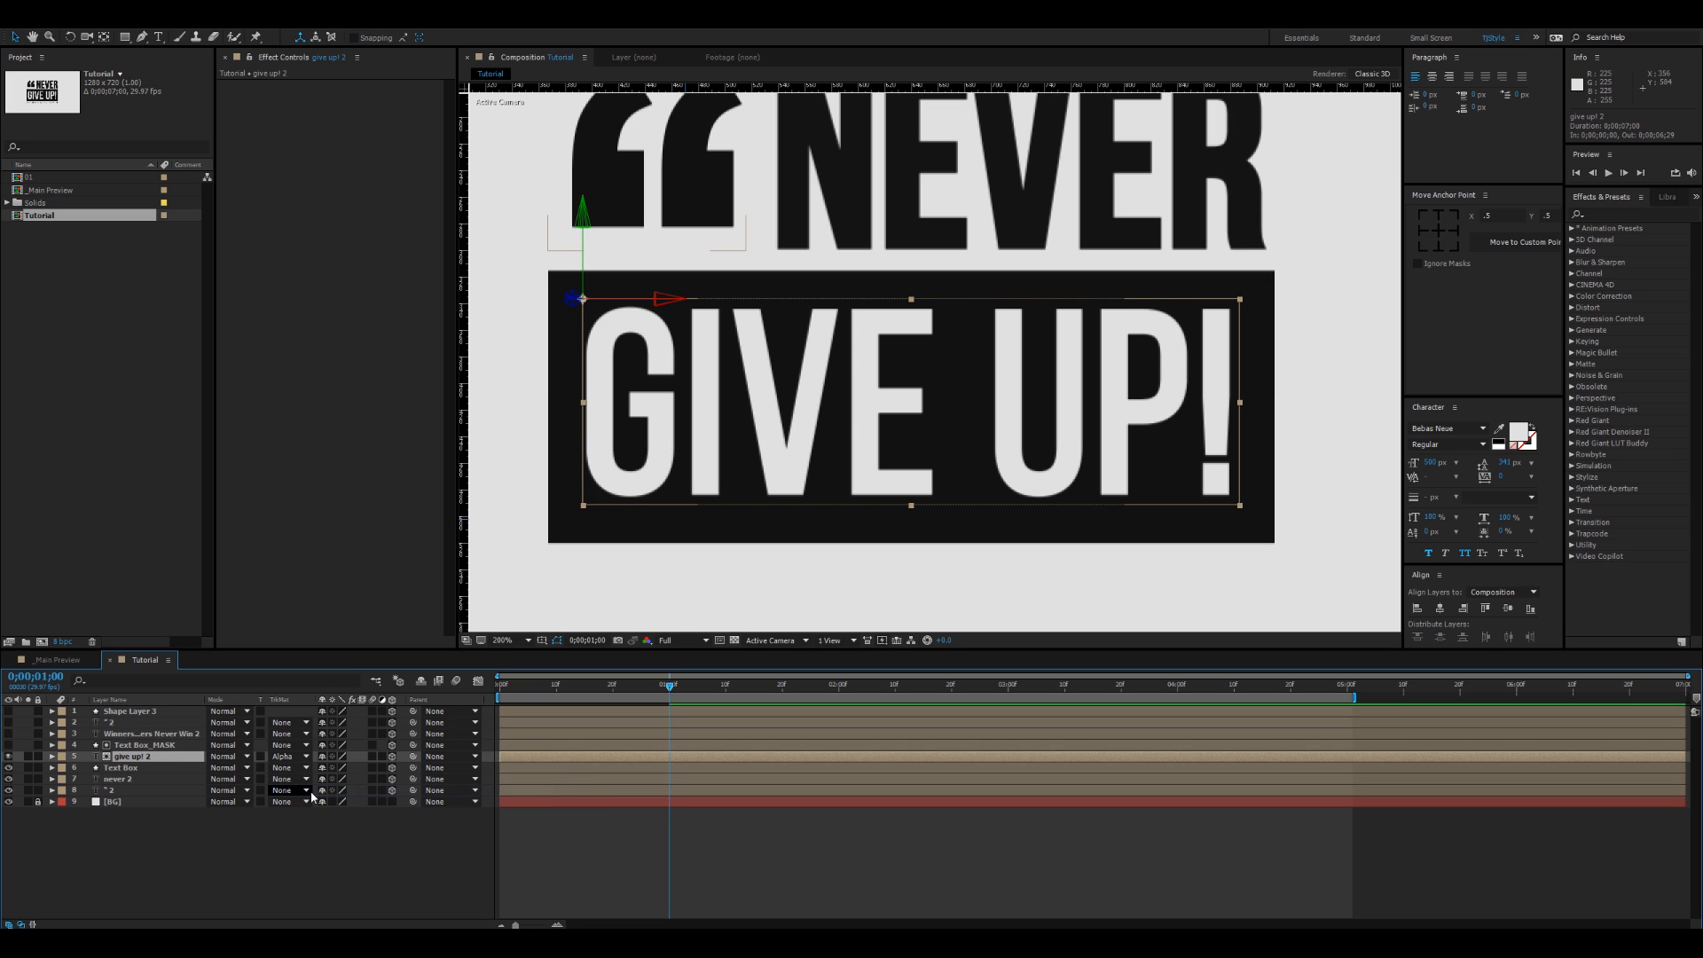
# Step: Make Text Box_MASK visible, lower its opacity and move the playhead to 0:00:00:12
pyautogui.click(146, 745)
pyautogui.click(112, 748)
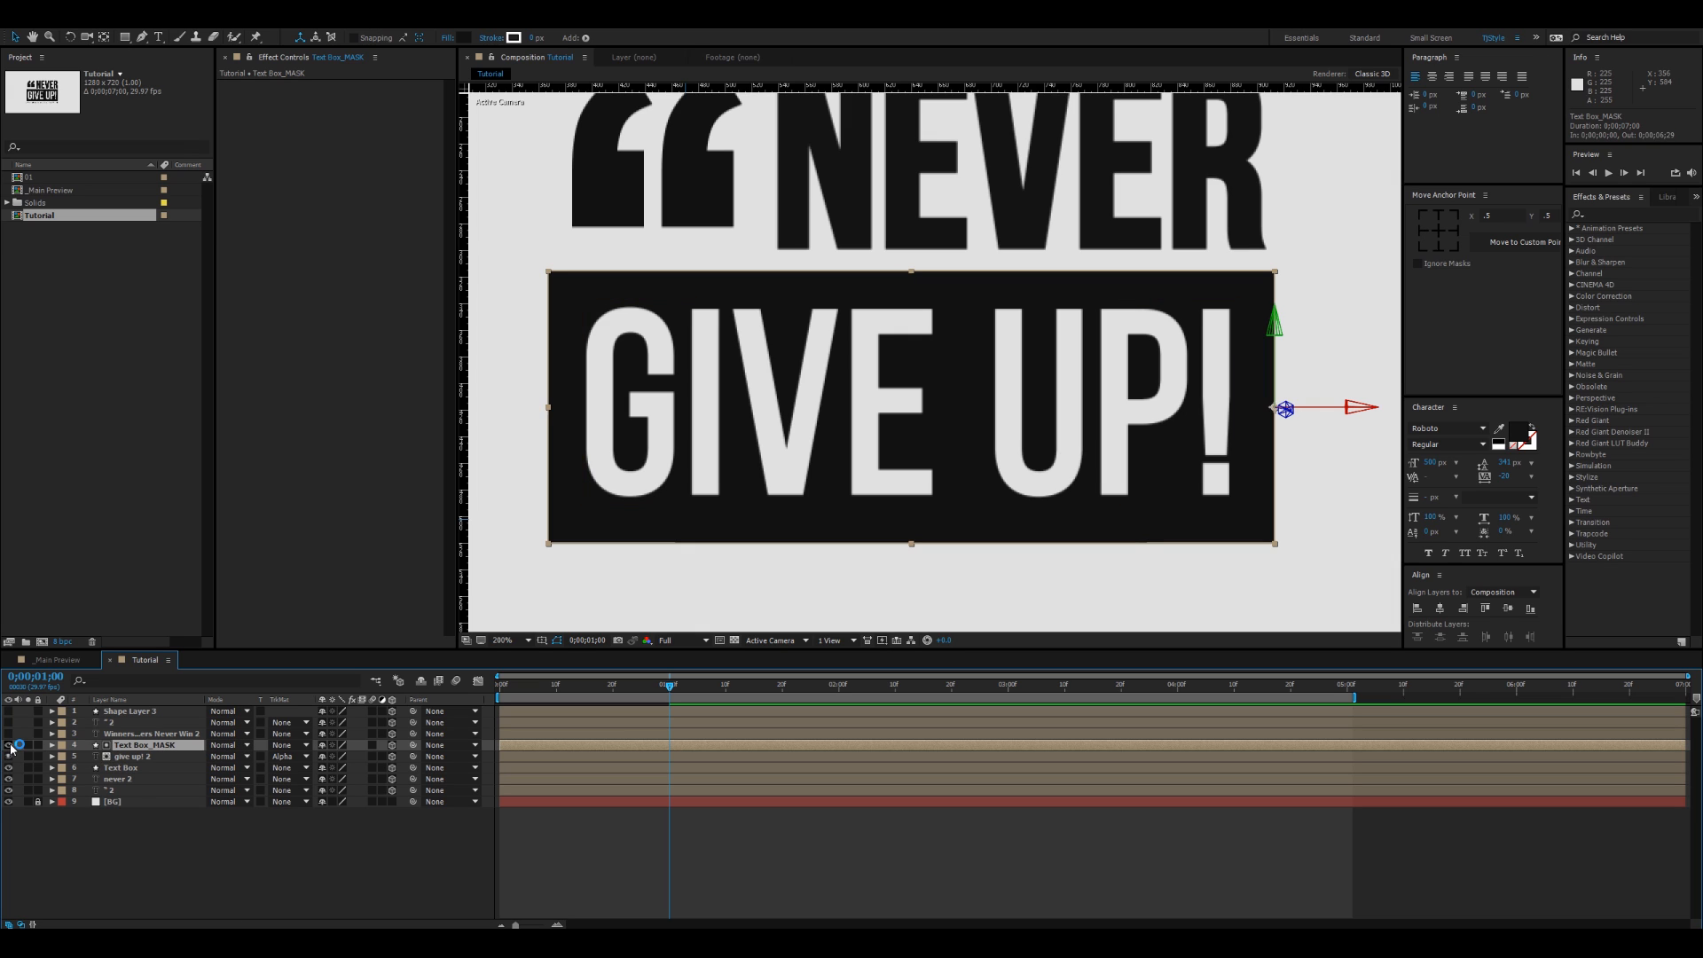
pyautogui.click(10, 745)
pyautogui.click(10, 746)
pyautogui.click(9, 745)
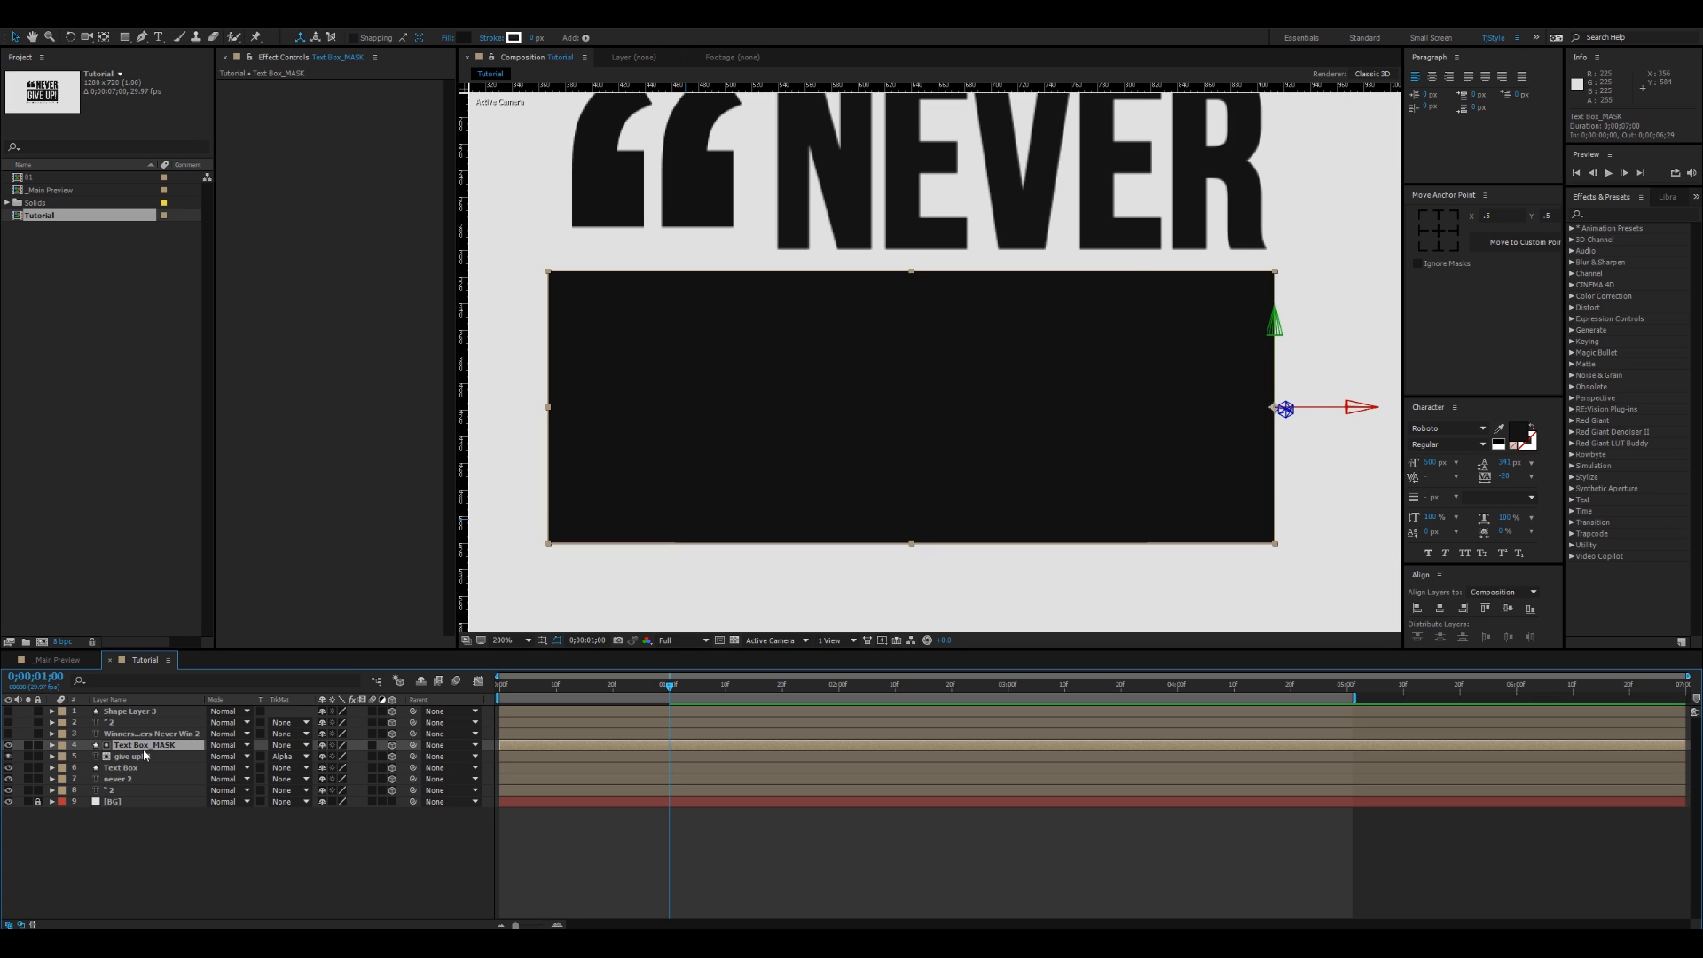
pyautogui.press('t')
pyautogui.moveTo(325, 759); pyautogui.dragTo(309, 759)
pyautogui.moveTo(665, 689); pyautogui.dragTo(568, 692)
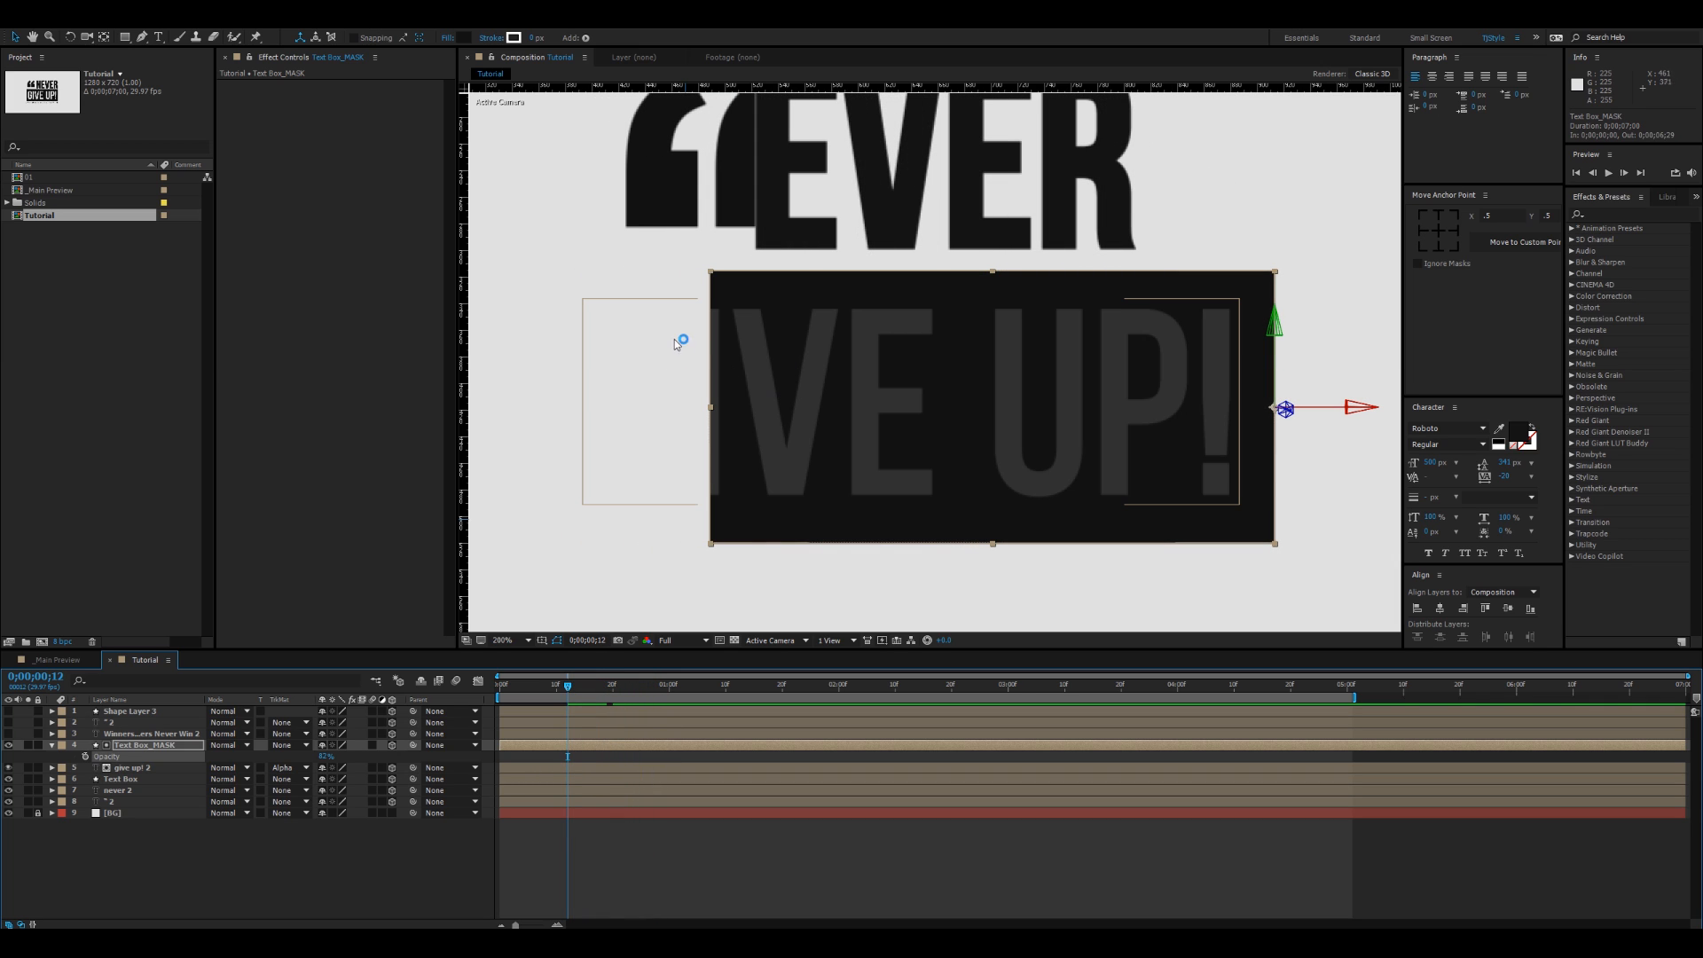
# Step: Hide the [BG] layer and move the playhead to 0:00:00:15 to examine the matted edge of GIVE UP!
pyautogui.click(618, 381)
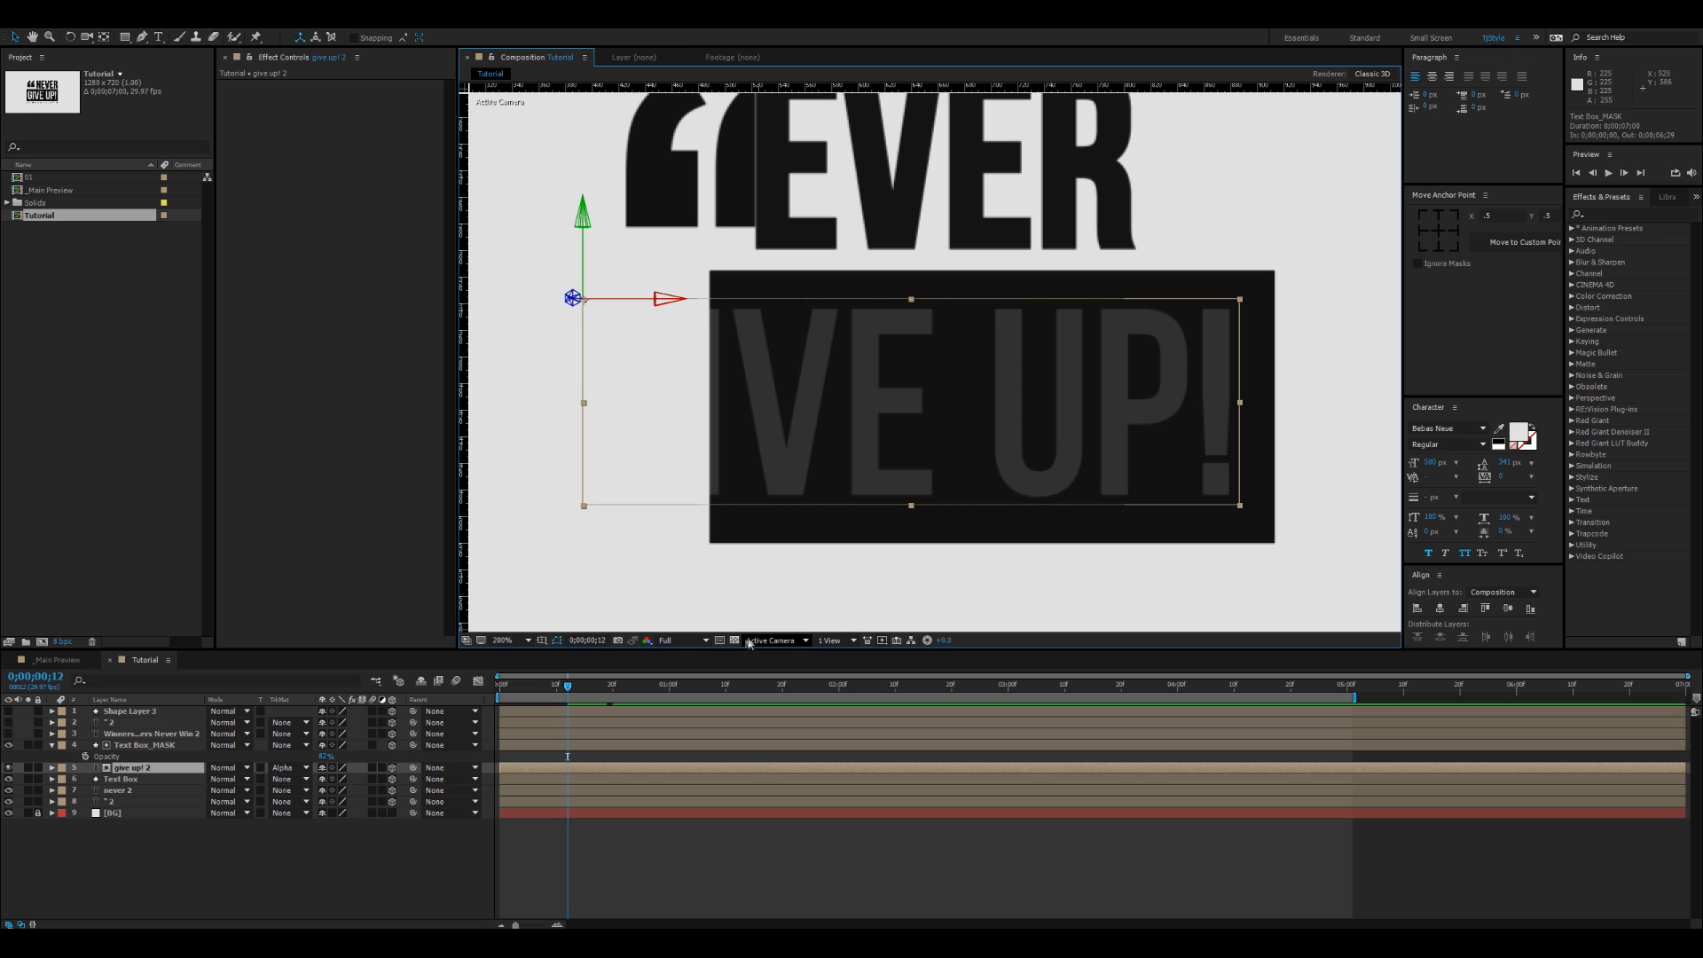
pyautogui.click(9, 815)
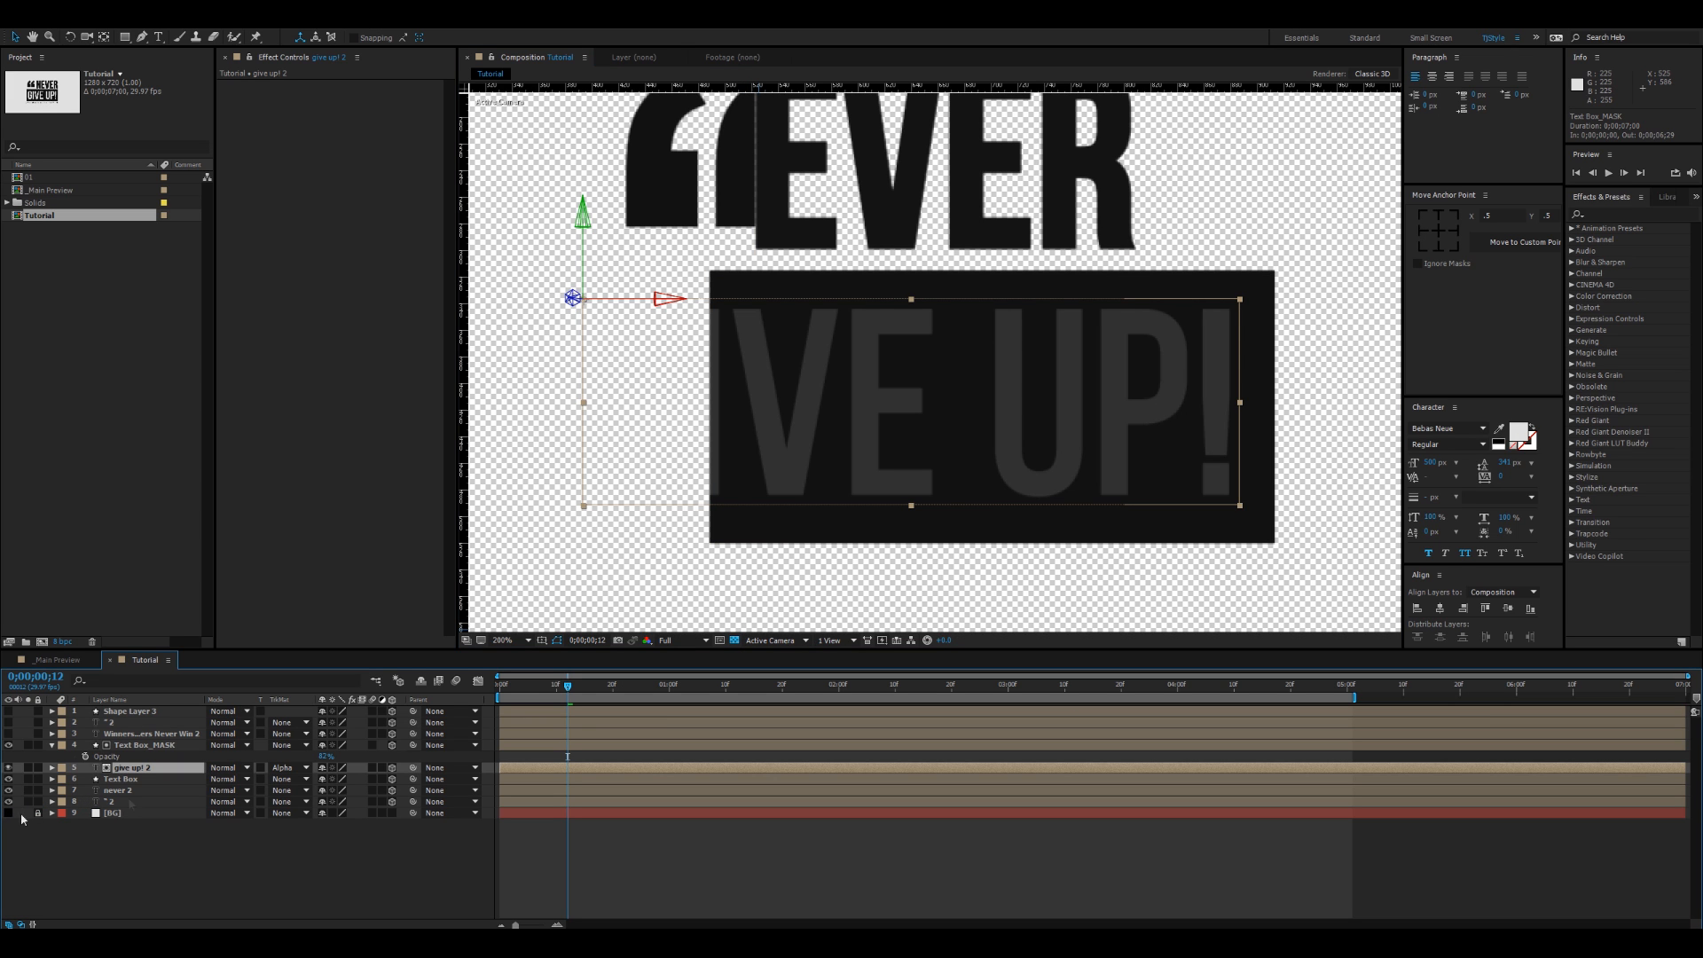
pyautogui.moveTo(642, 372); pyautogui.dragTo(779, 315)
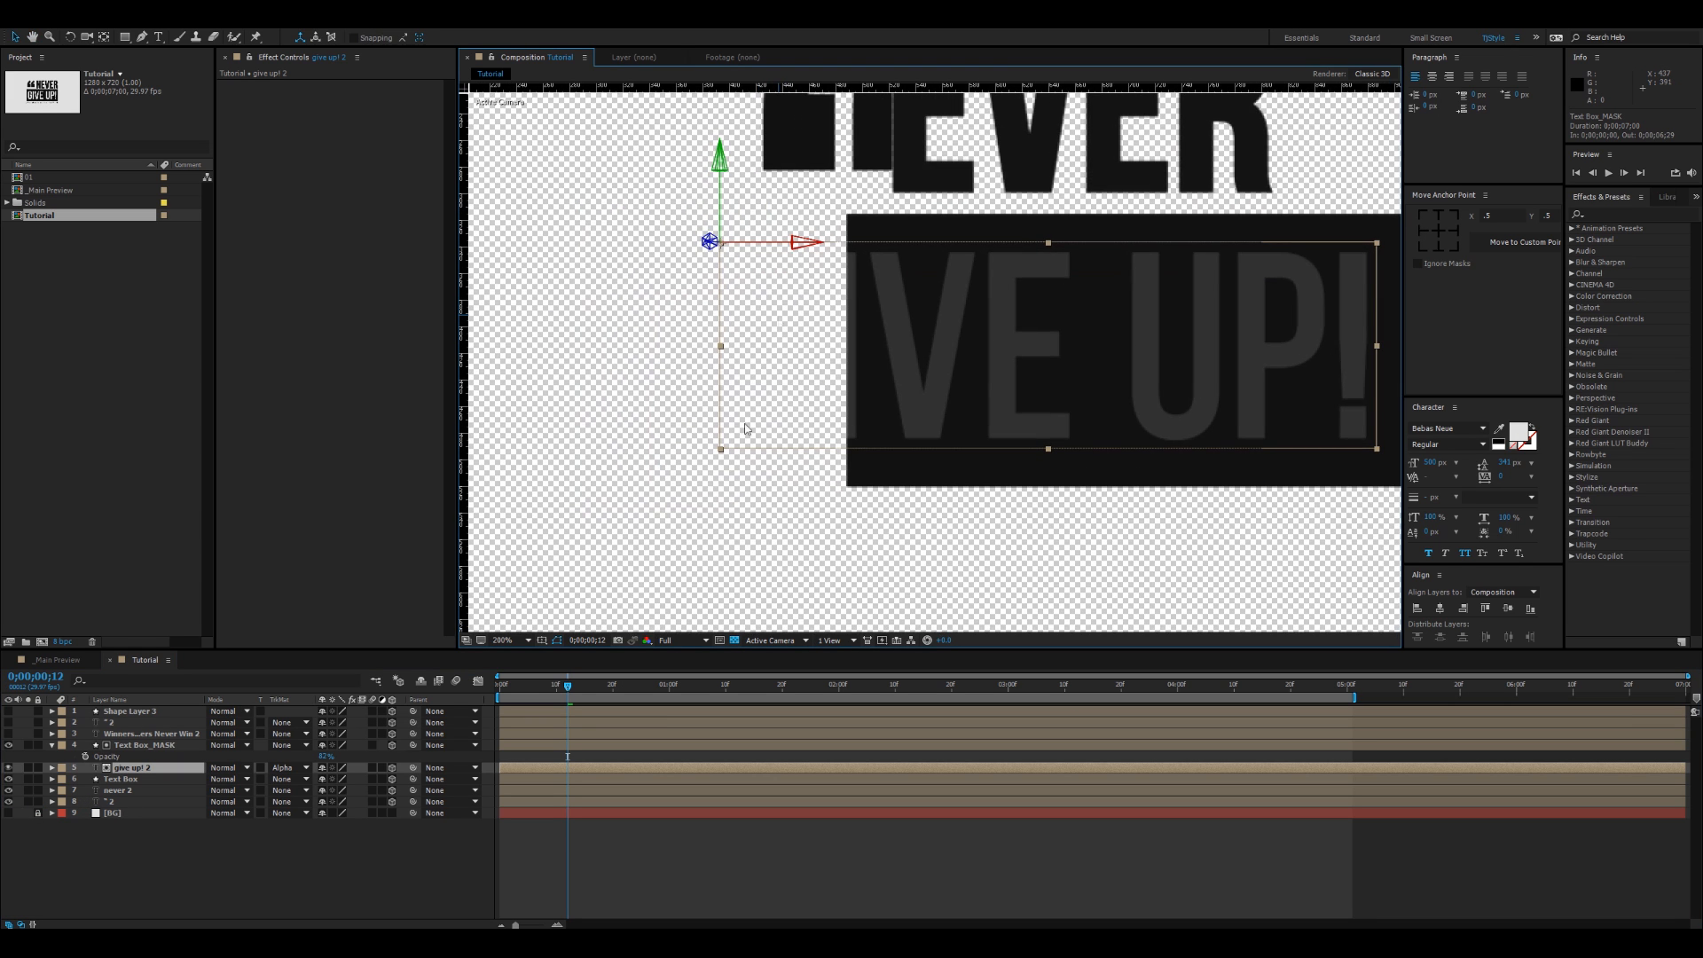
pyautogui.moveTo(569, 686); pyautogui.dragTo(577, 690)
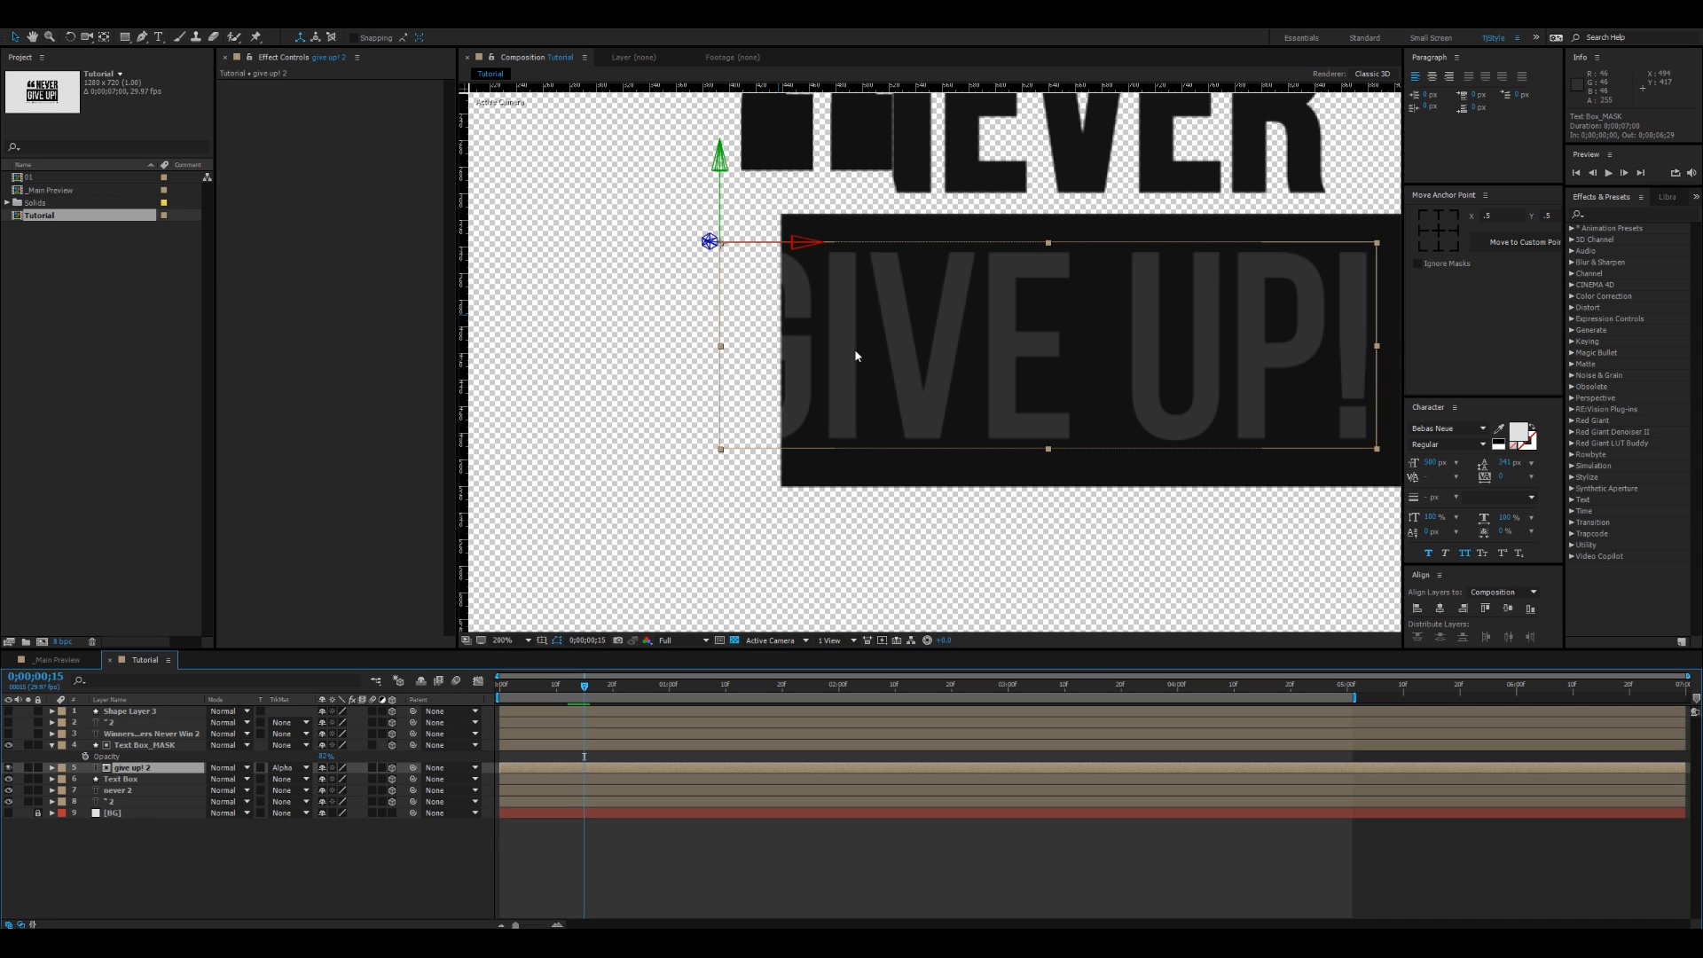
# Step: Hide Text Box_MASK again and preview the GIVE UP! matte reveal over the transparent background
pyautogui.click(9, 746)
pyautogui.scroll(-1, 923, 368)
pyautogui.press('space')
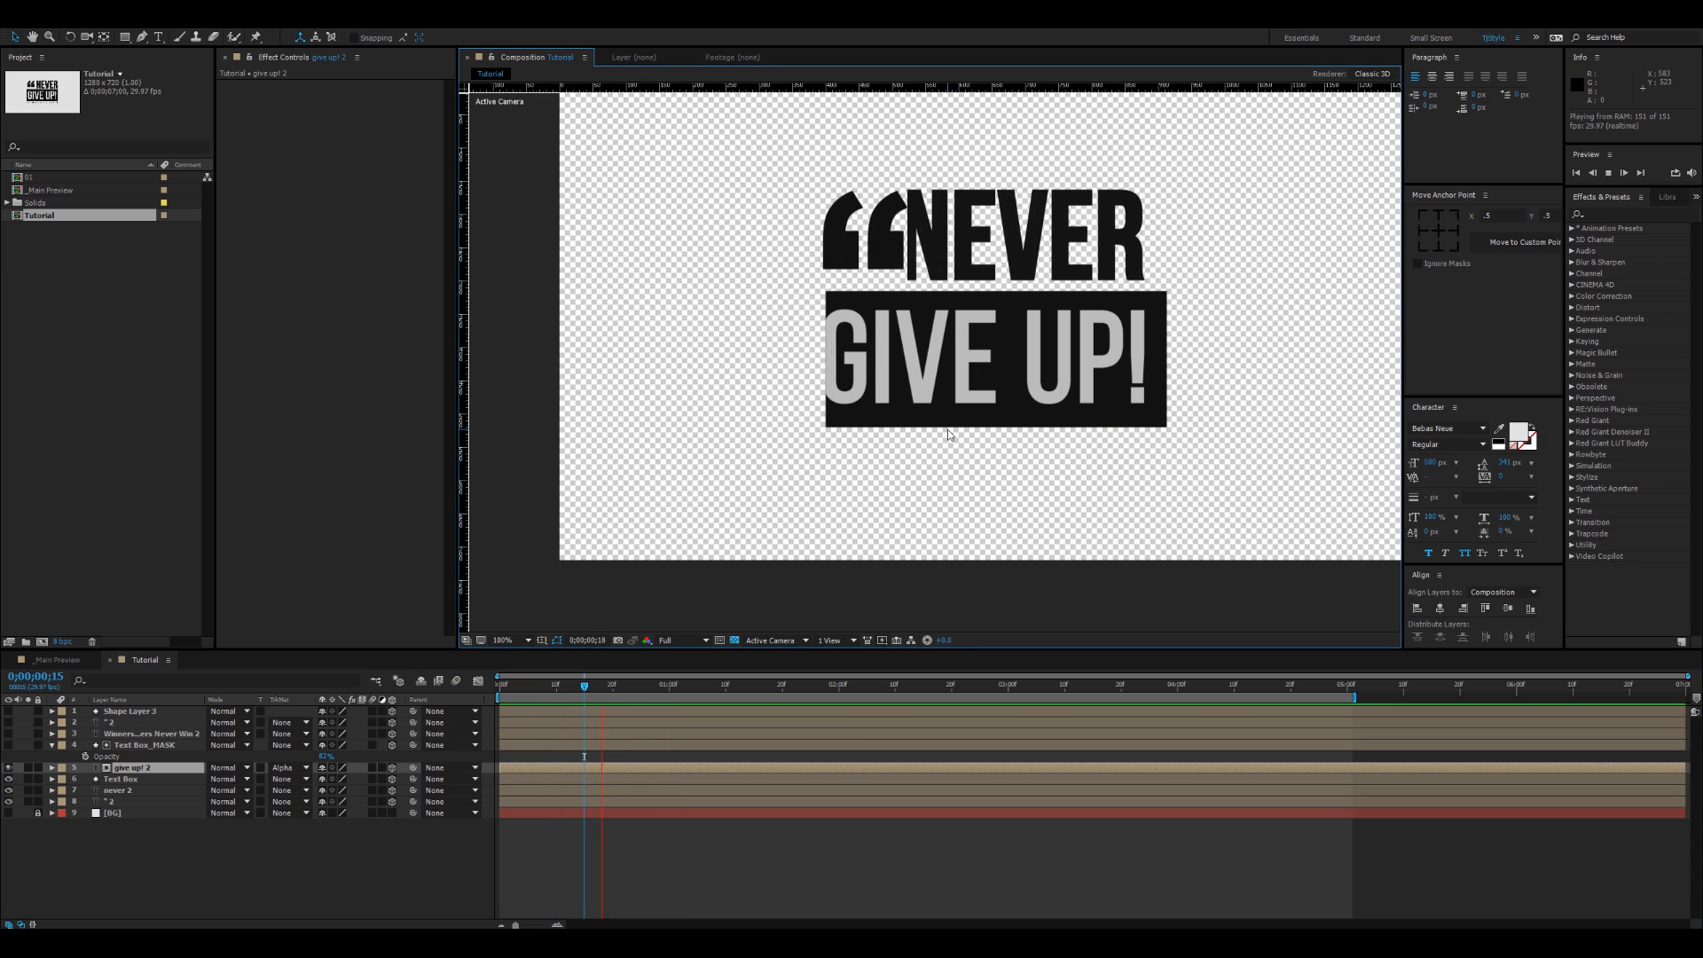
pyautogui.press('space')
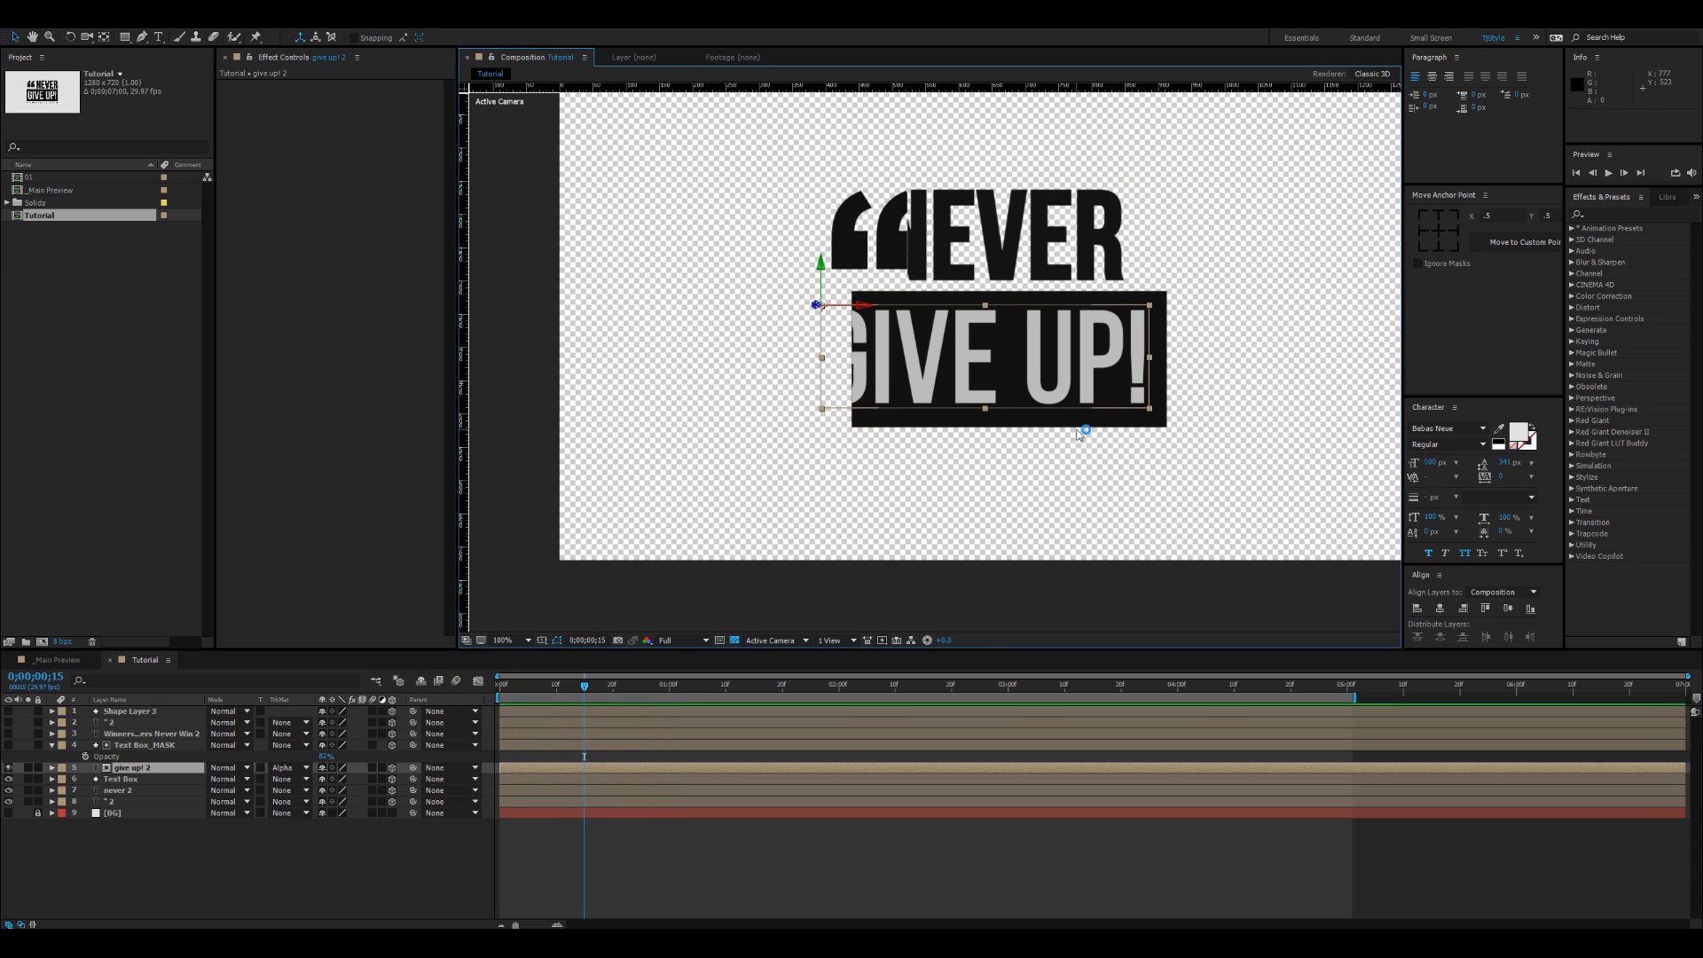
pyautogui.press('.')
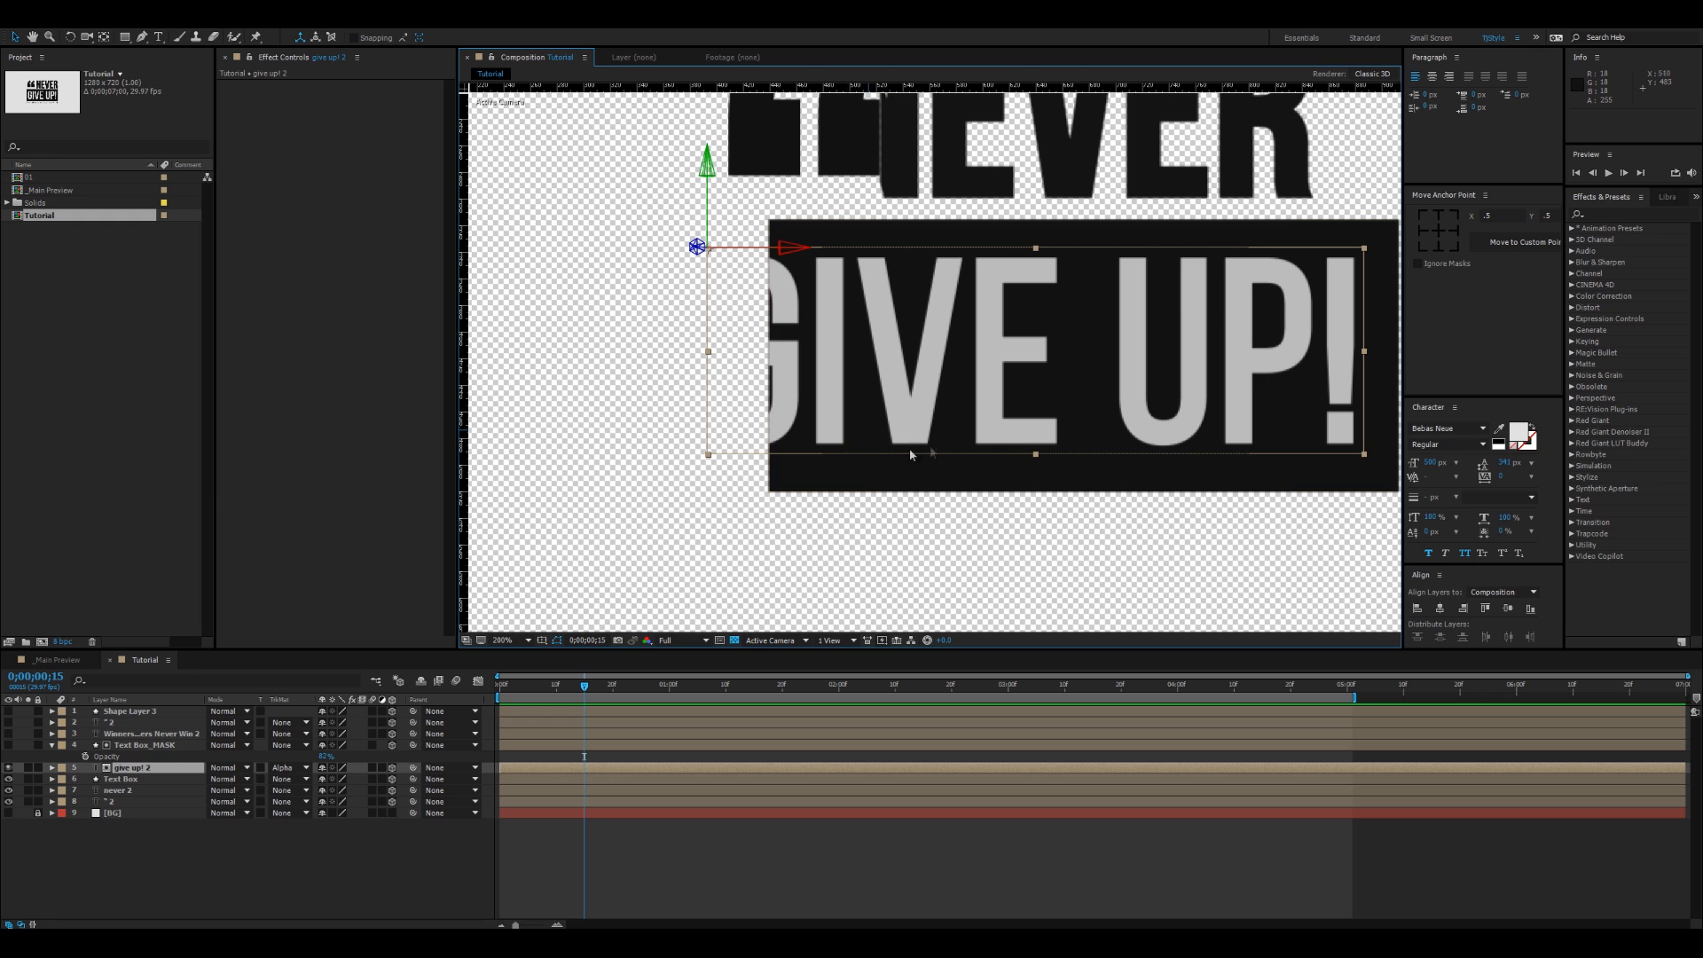
pyautogui.scroll(-1, 918, 390)
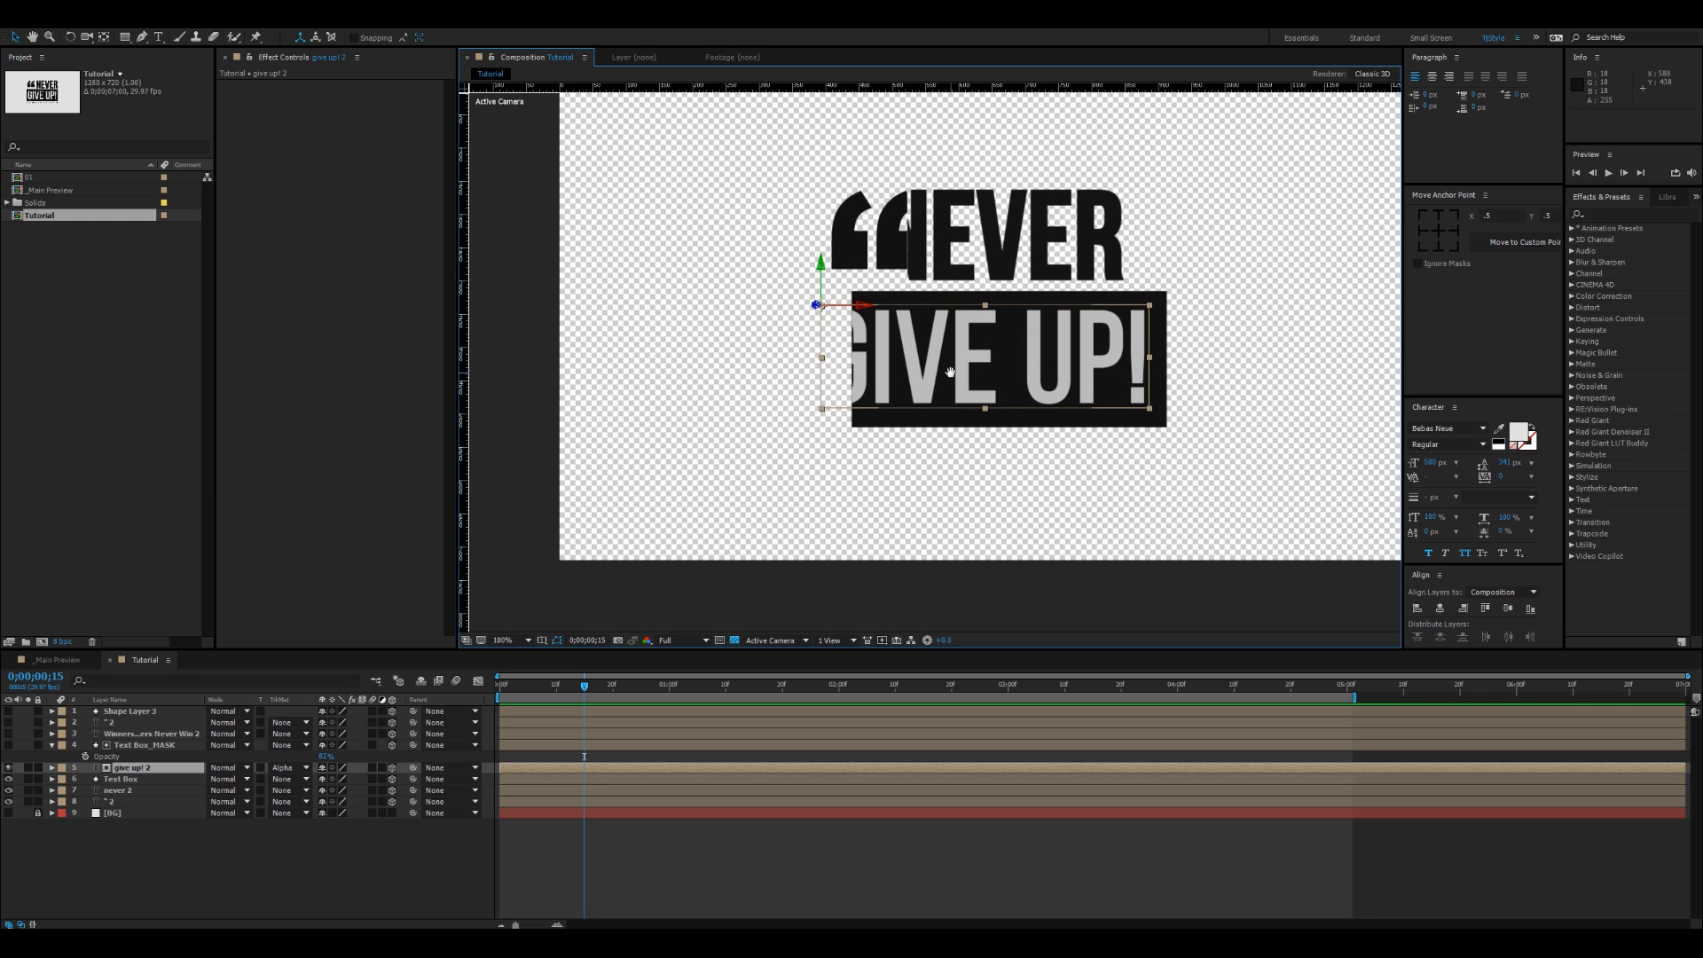
pyautogui.moveTo(1139, 398); pyautogui.dragTo(1139, 401)
pyautogui.scroll(1, 1091, 415)
pyautogui.scroll(-1, 1038, 424)
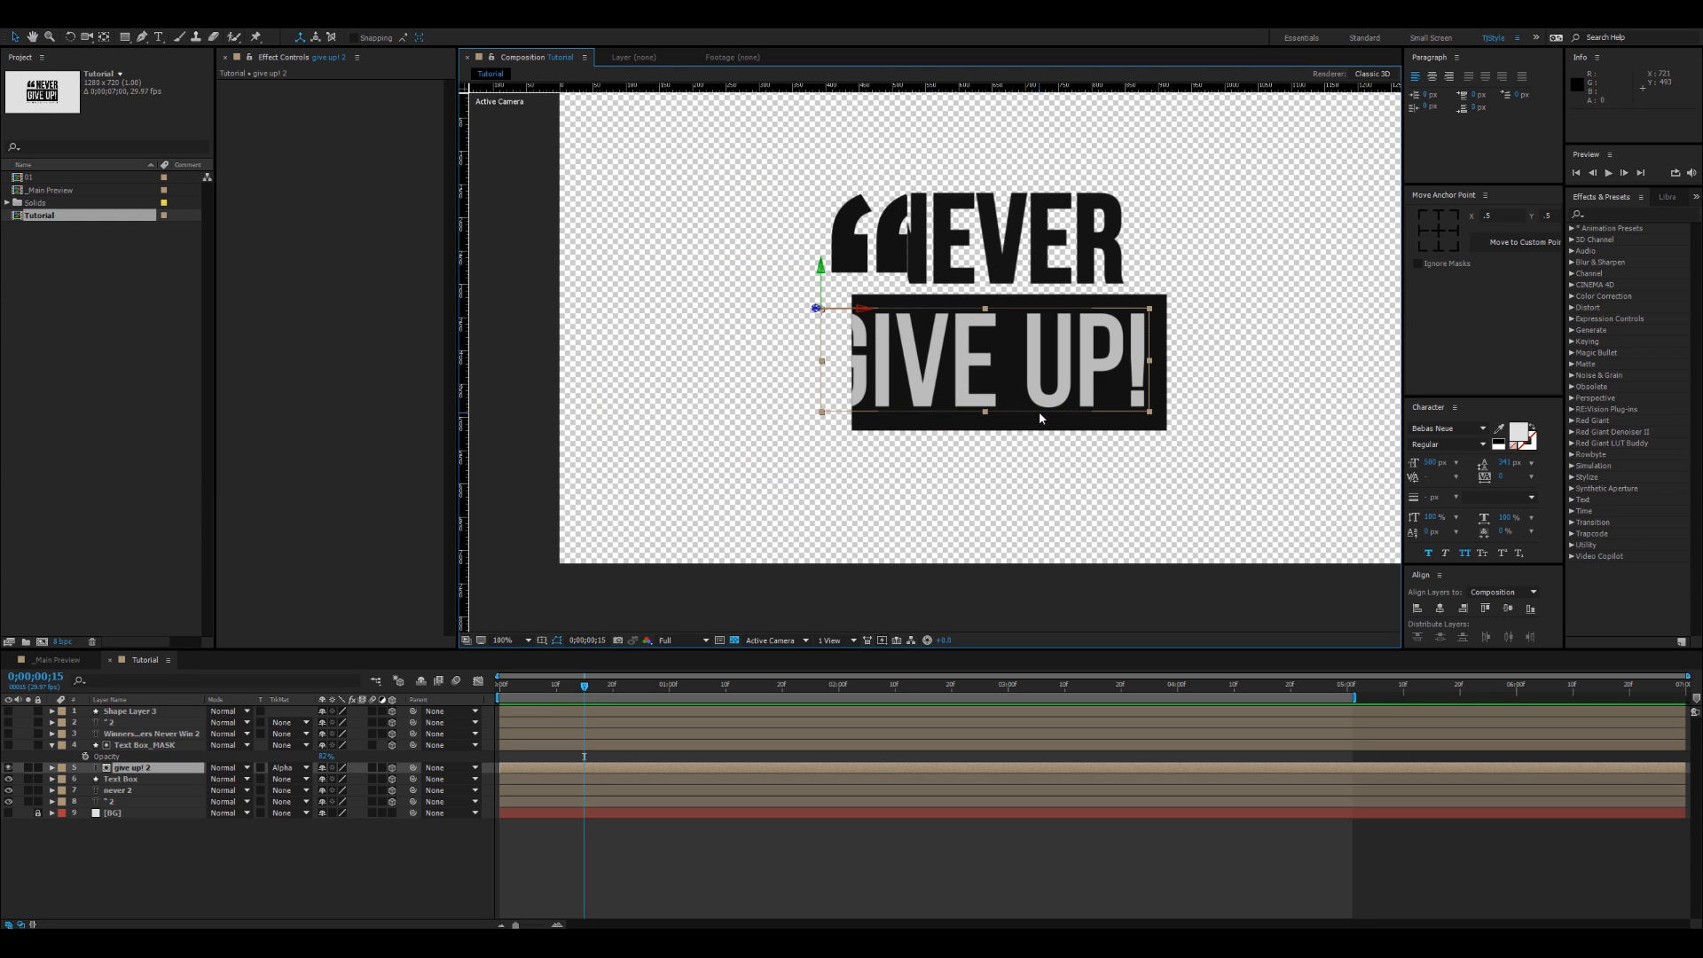
pyautogui.press('space')
pyautogui.press('space')
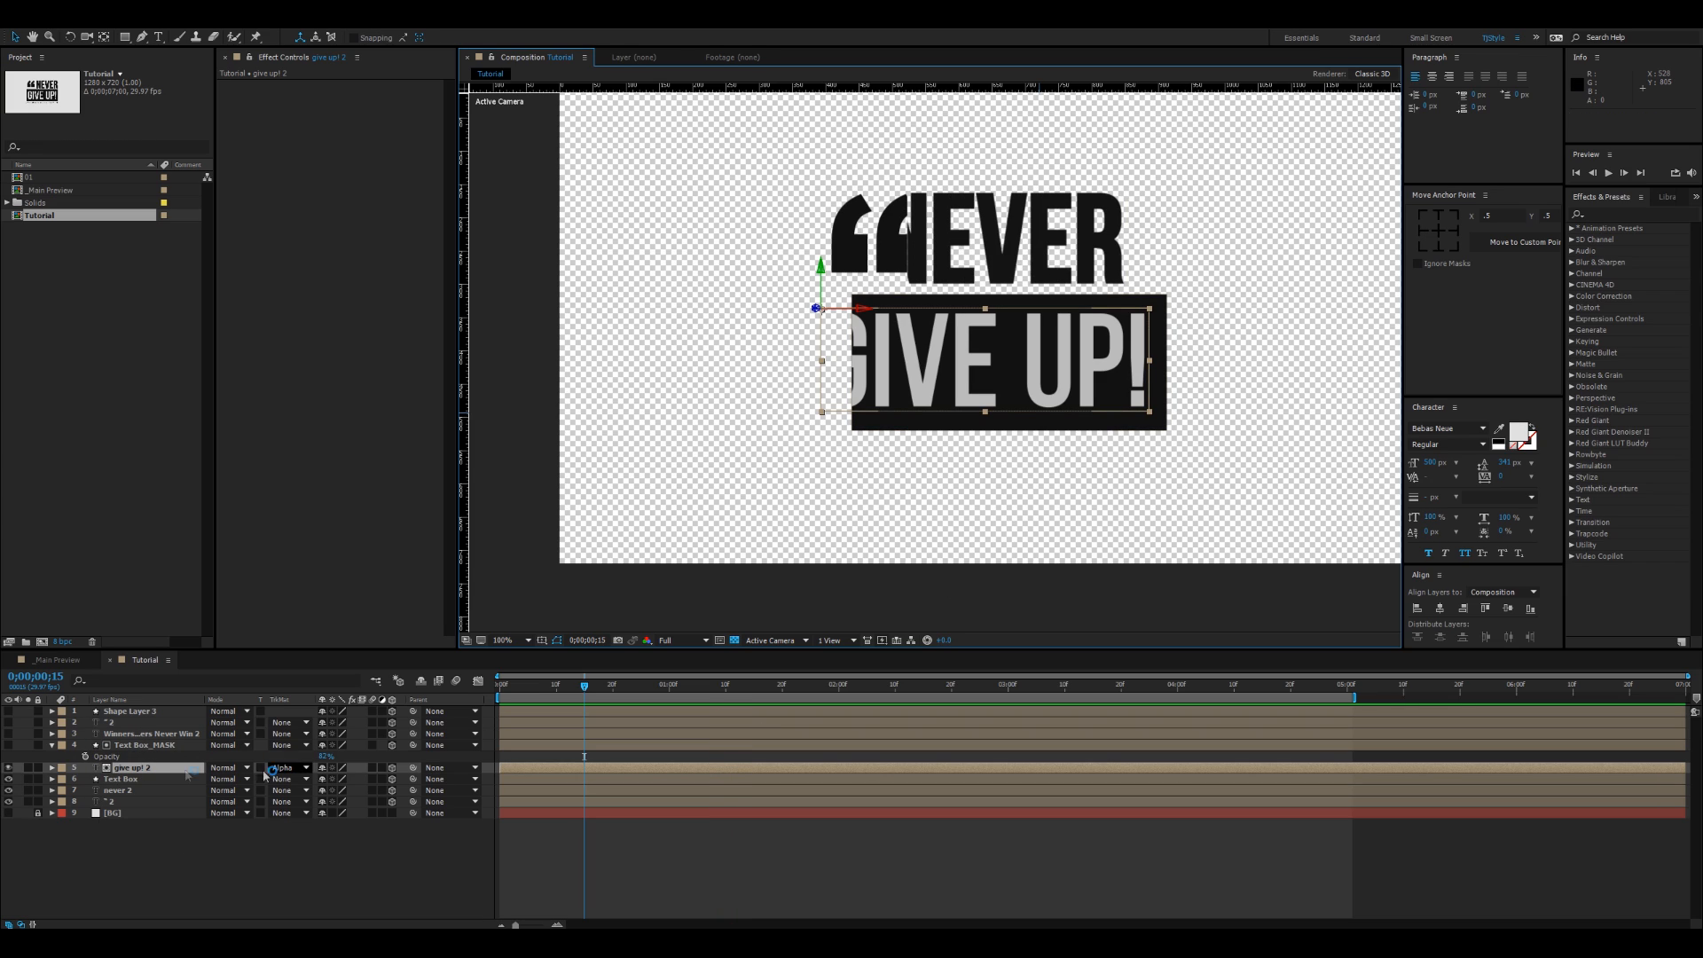
# Step: Collapse the Text Box_MASK properties, make the [BG] layer visible again and preview the animation
pyautogui.click(52, 746)
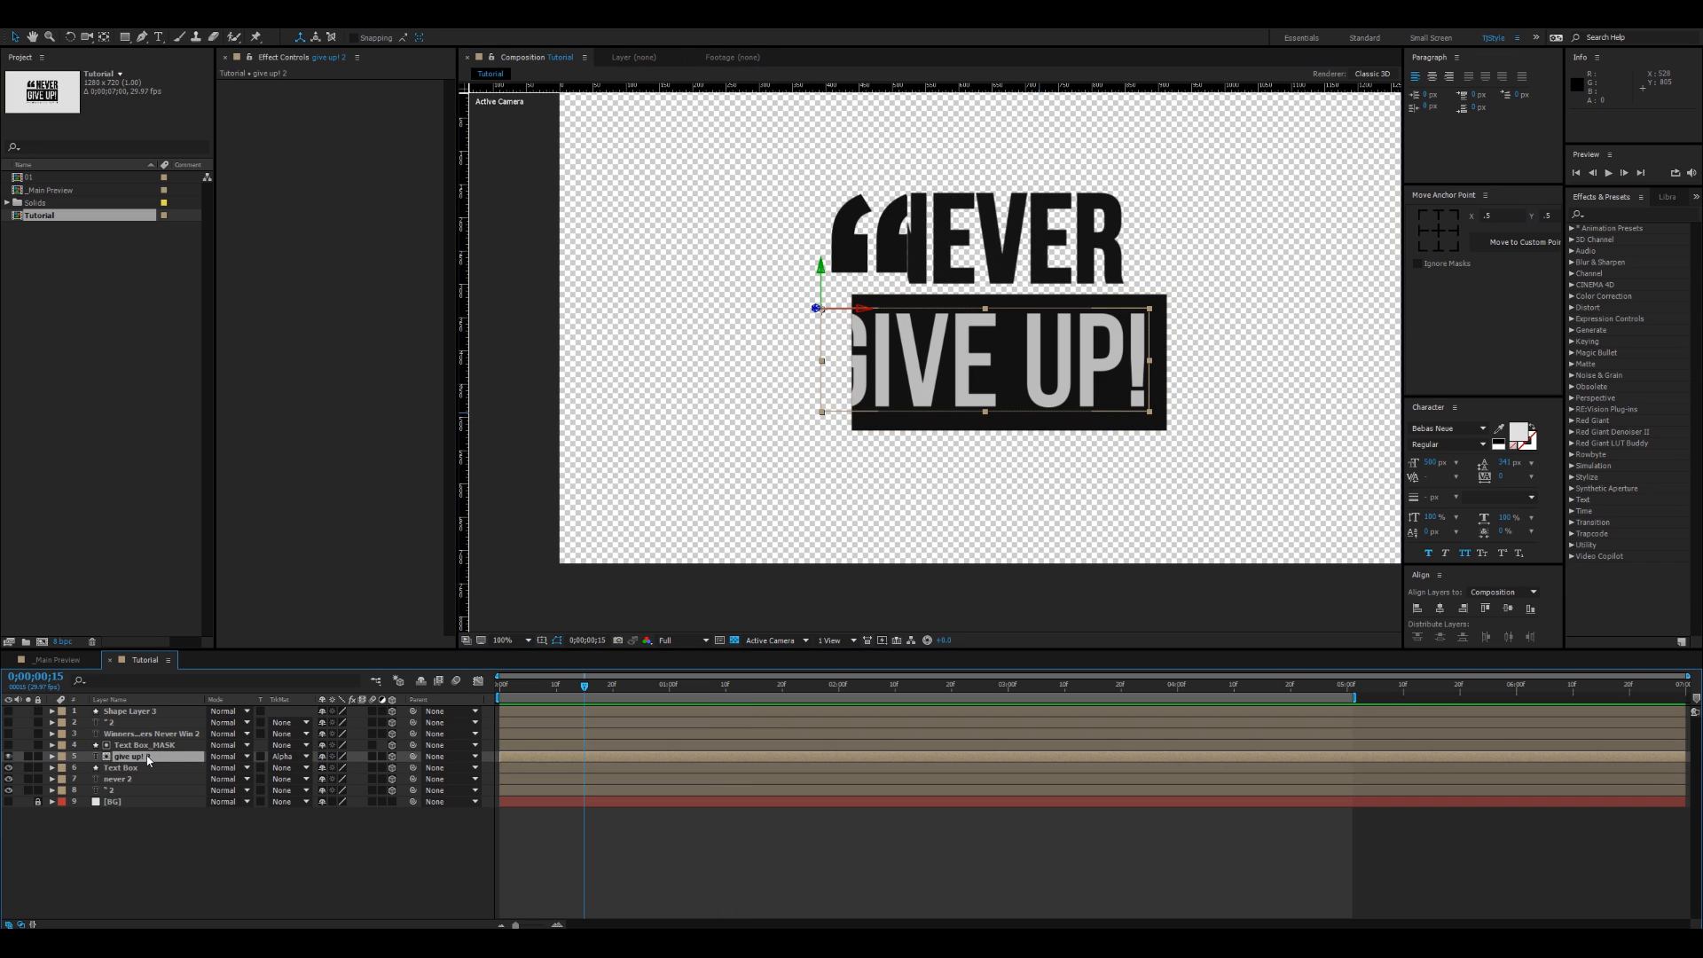
pyautogui.click(9, 802)
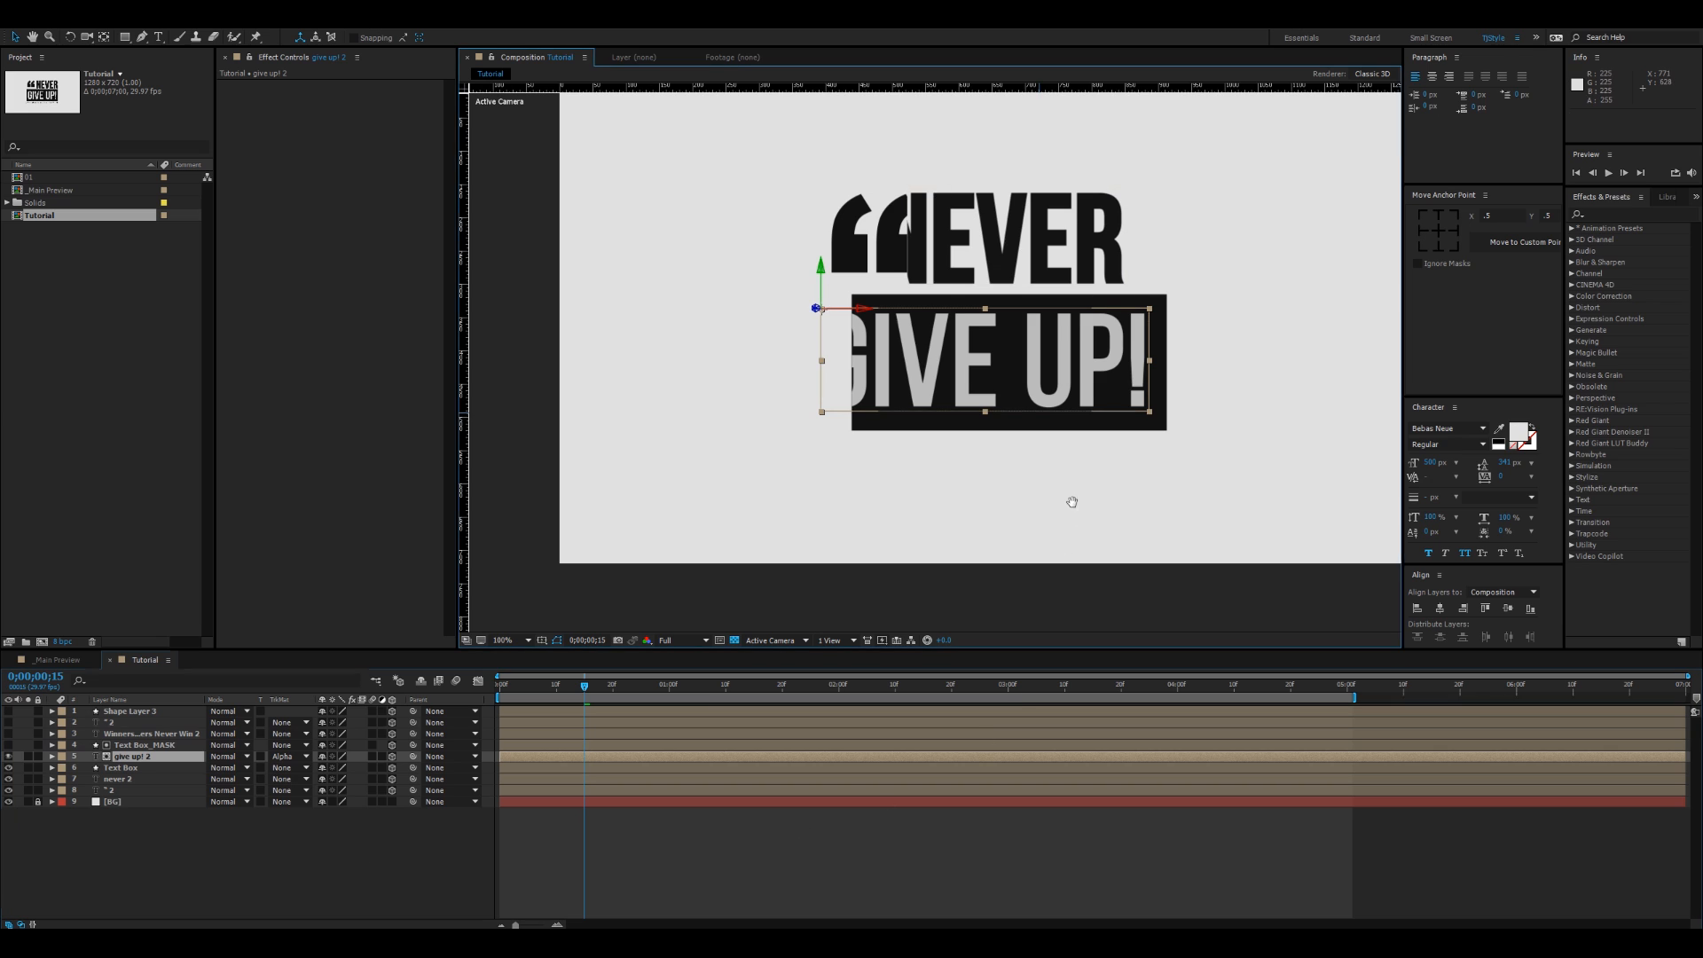
pyautogui.press('space')
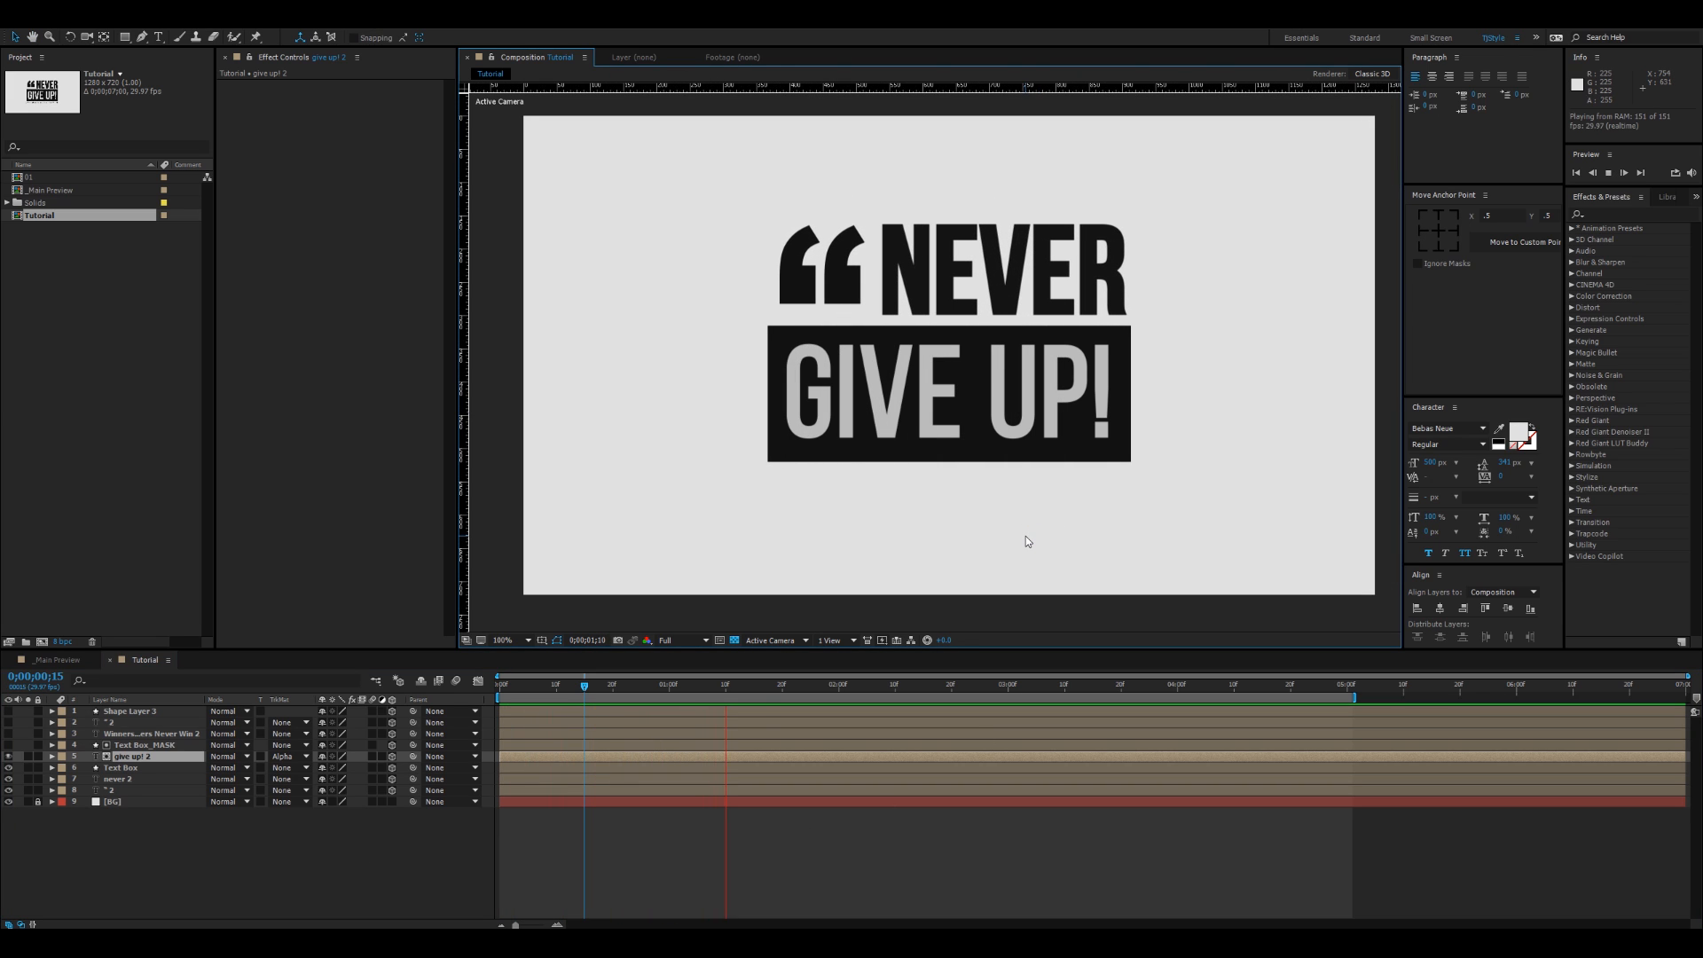
pyautogui.press('space')
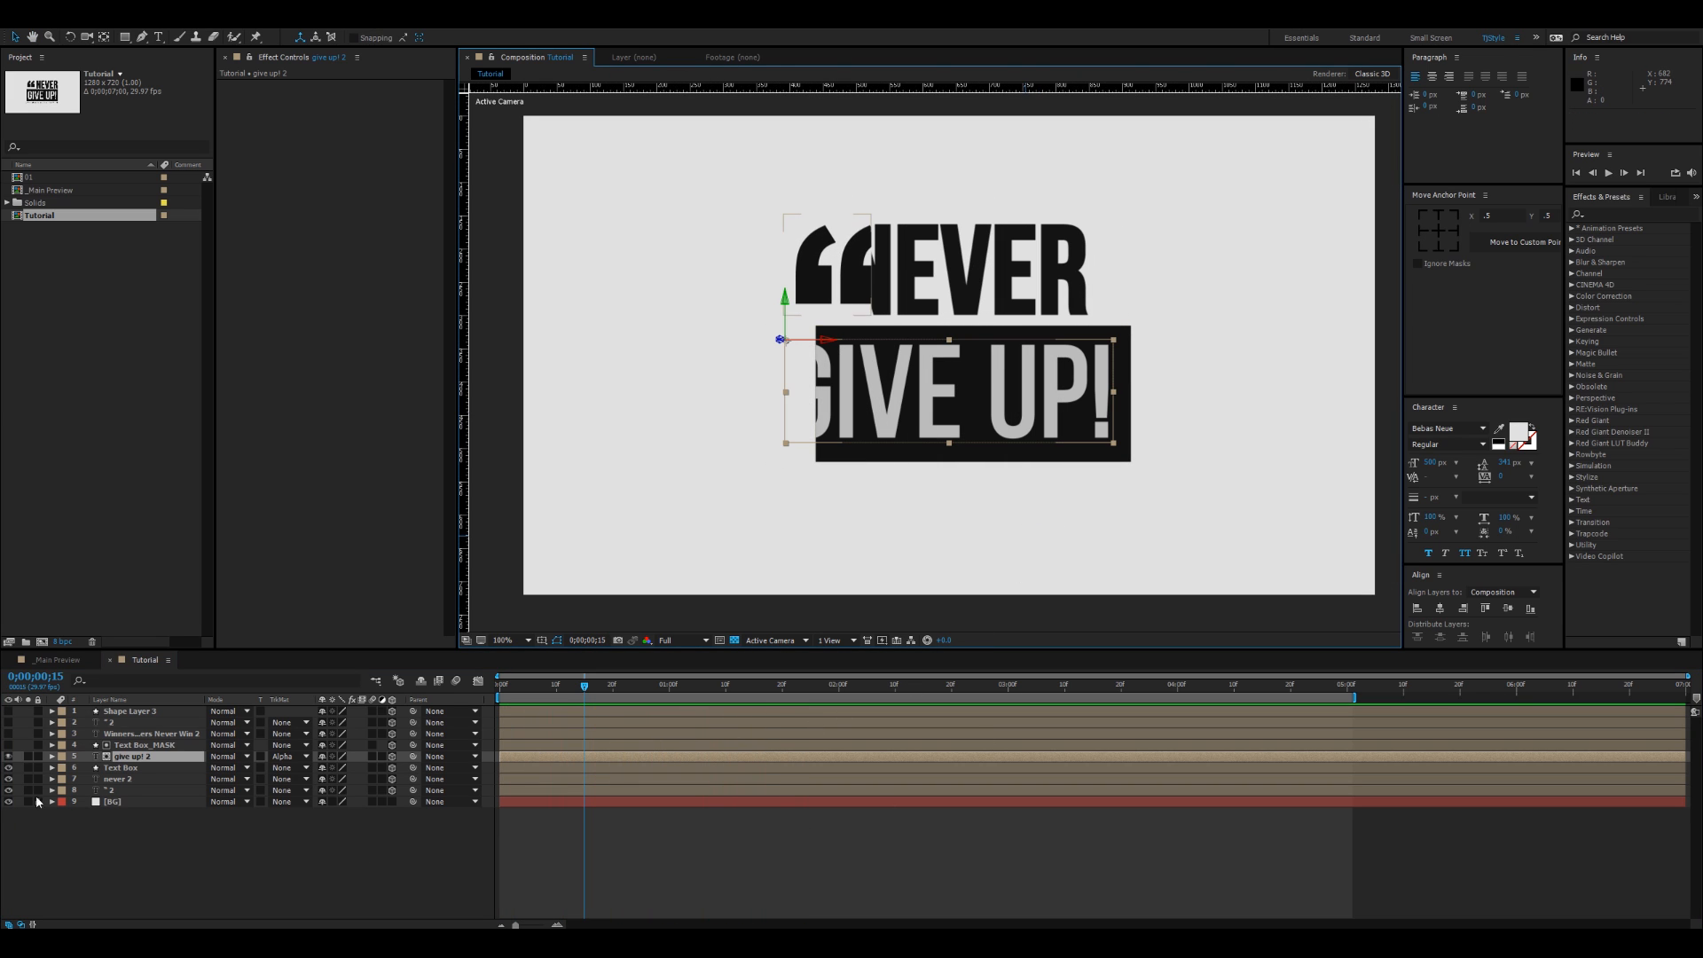
# Step: Make the "Winners Never Quit and Quitters Never Win" text layer visible and move the playhead to 0:00:01:00
pyautogui.click(106, 735)
pyautogui.click(9, 733)
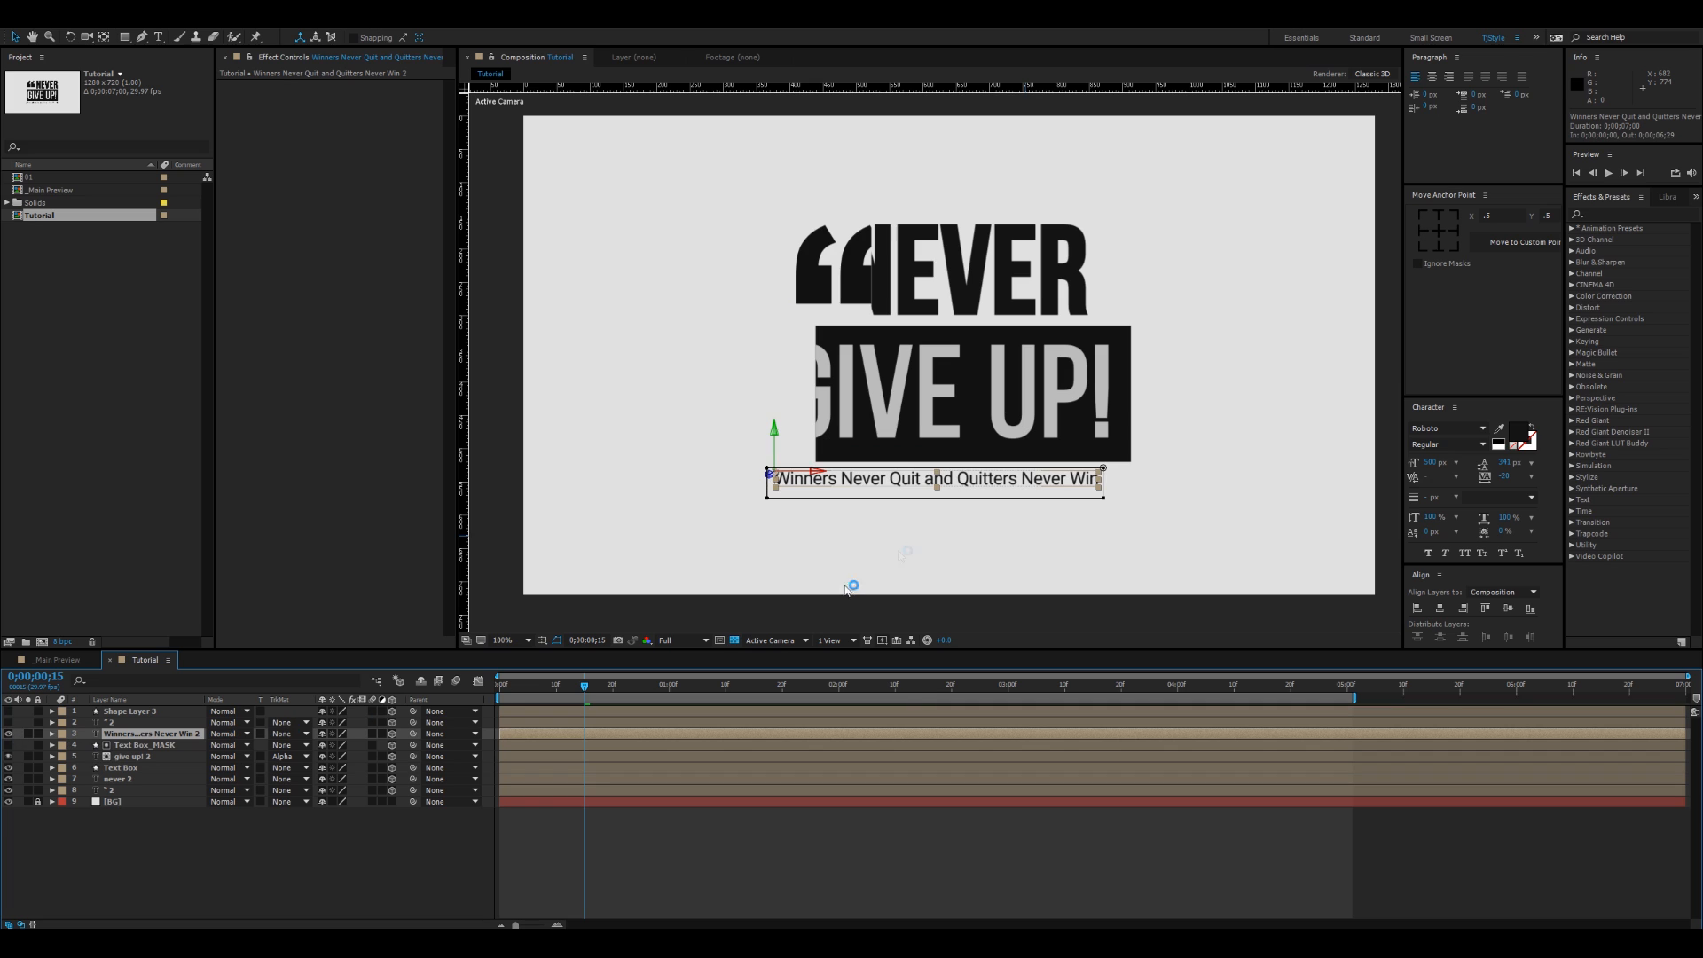
pyautogui.press('.')
pyautogui.scroll(-3, 1093, 547)
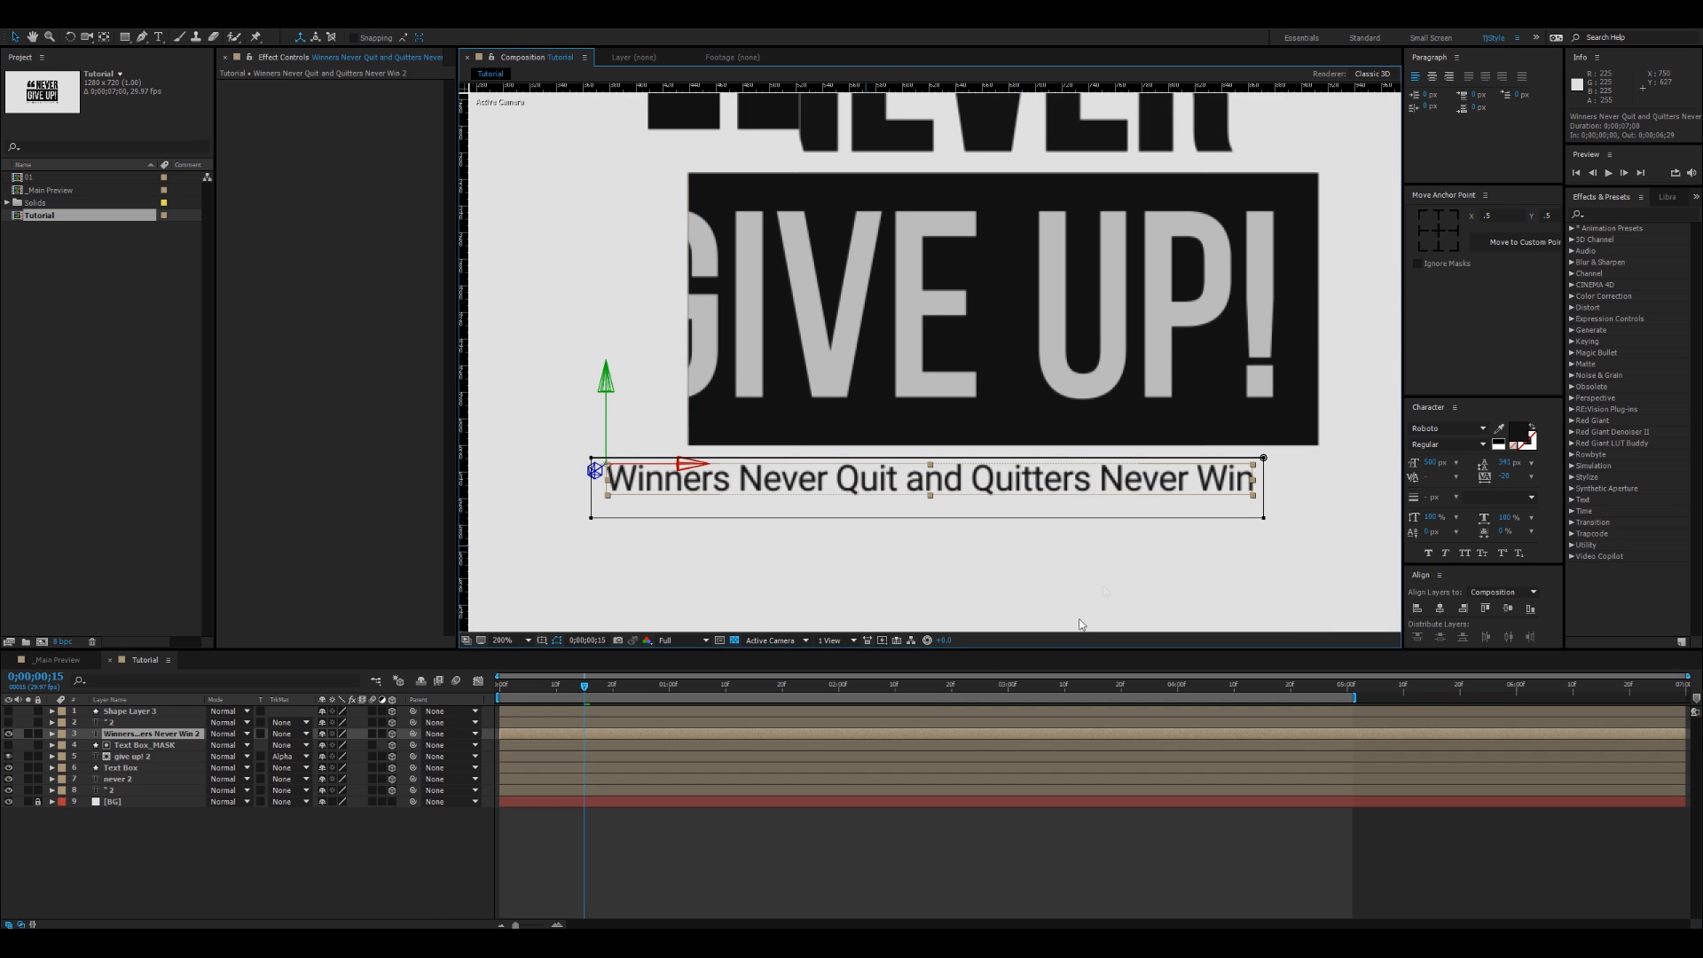
pyautogui.moveTo(666, 686)
pyautogui.mouseDown()
pyautogui.moveTo(788, 686)
pyautogui.moveTo(673, 704)
pyautogui.mouseUp()
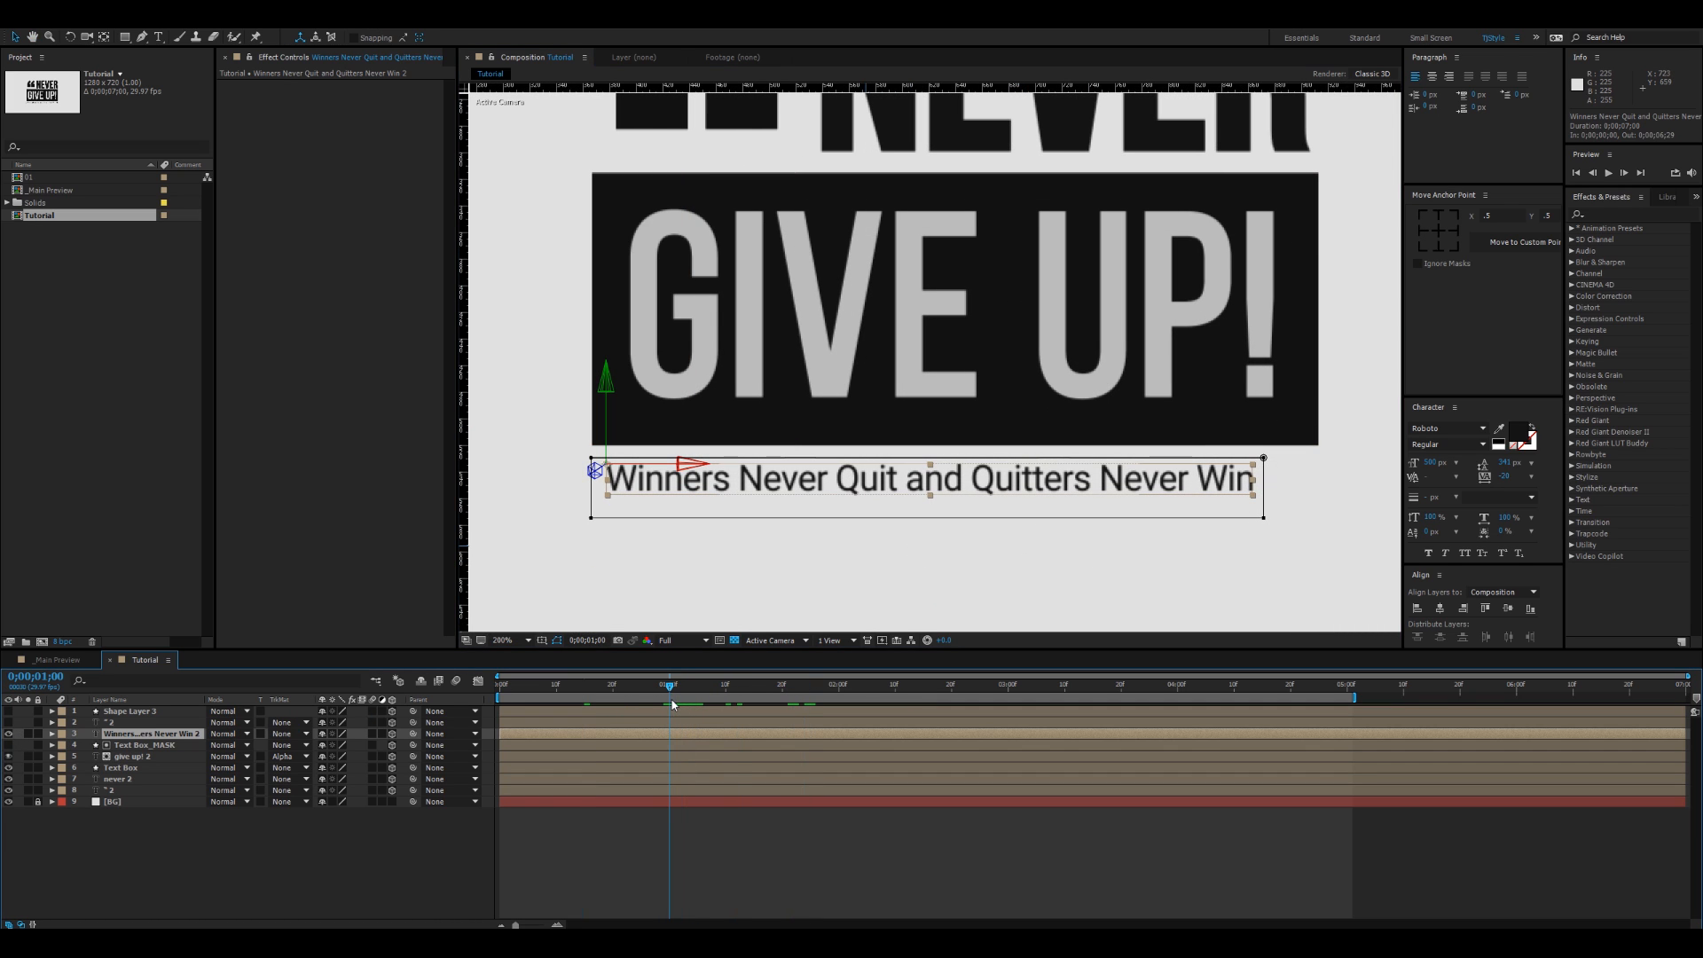
pyautogui.click(788, 573)
pyautogui.click(133, 736)
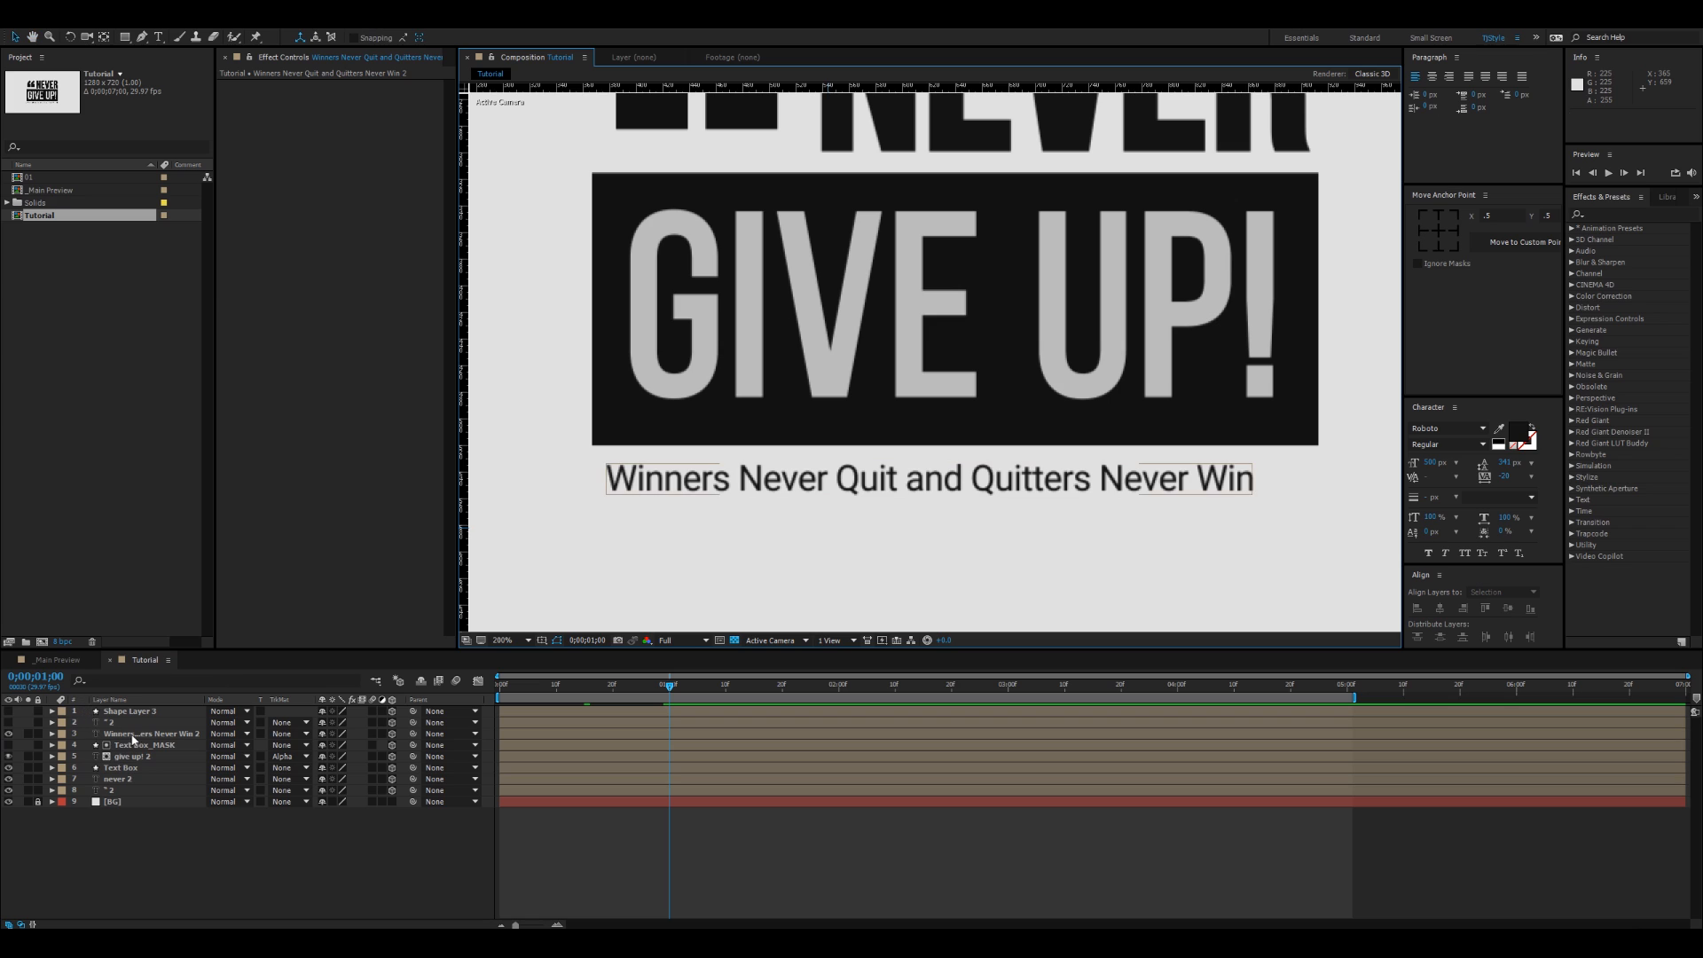
# Step: Make the closing quotation mark layer and the tagline's rectangular outline shape layer visible
pyautogui.click(9, 722)
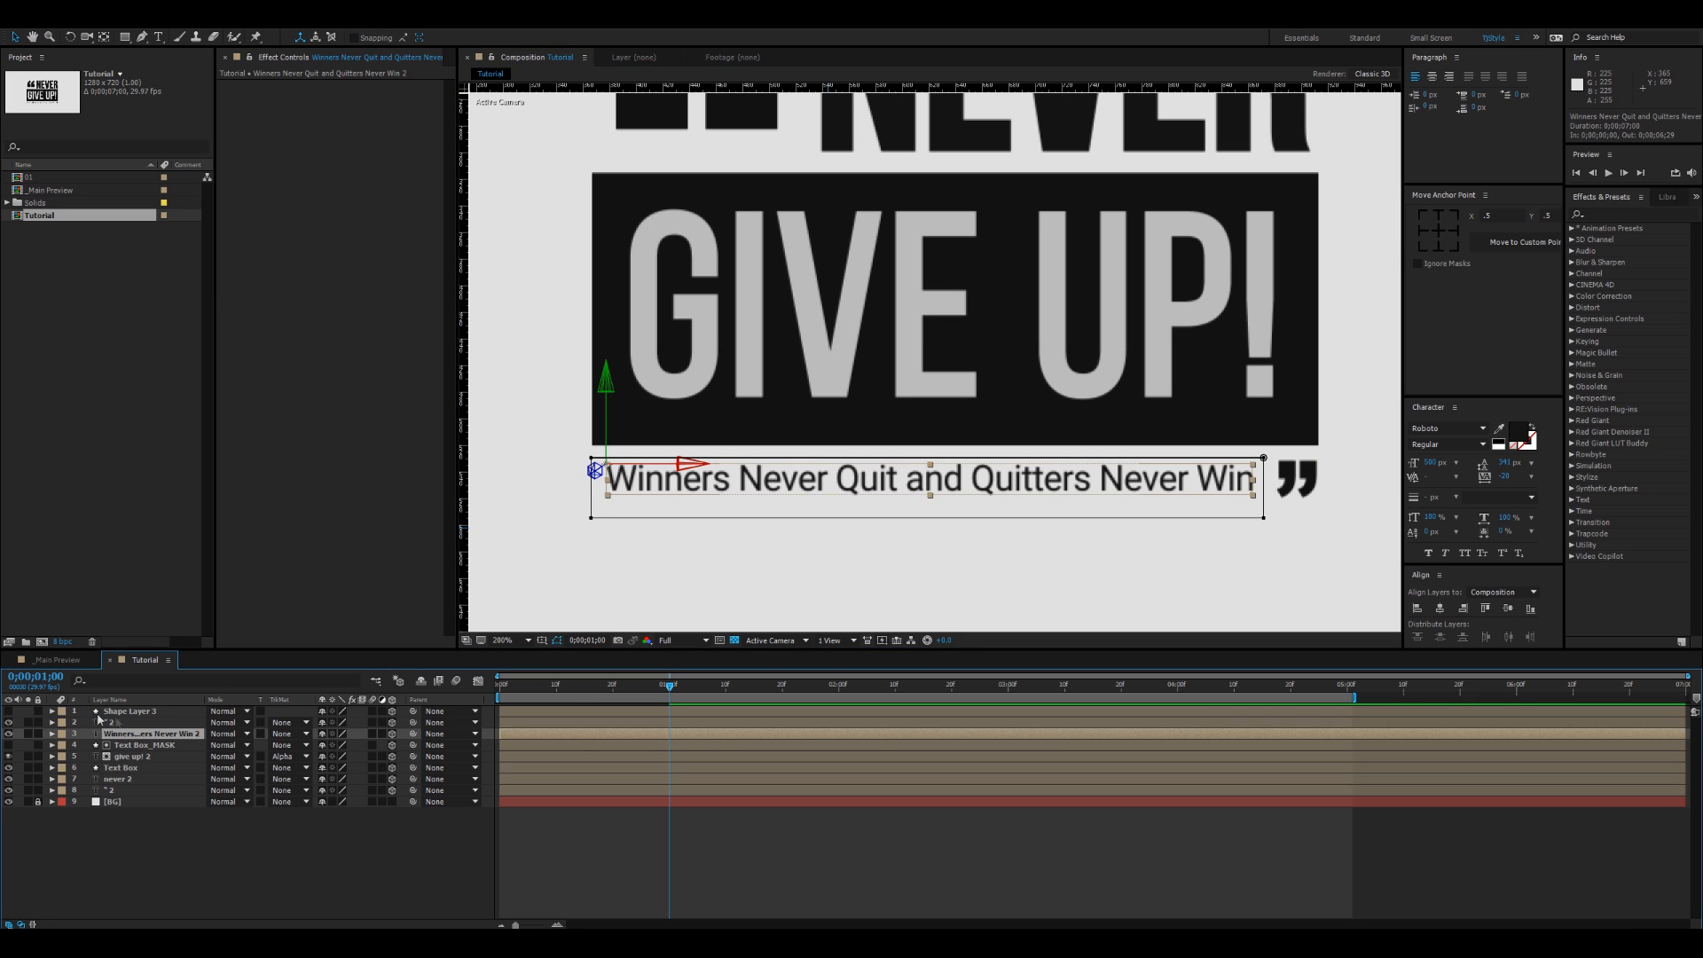
pyautogui.click(114, 713)
pyautogui.click(9, 711)
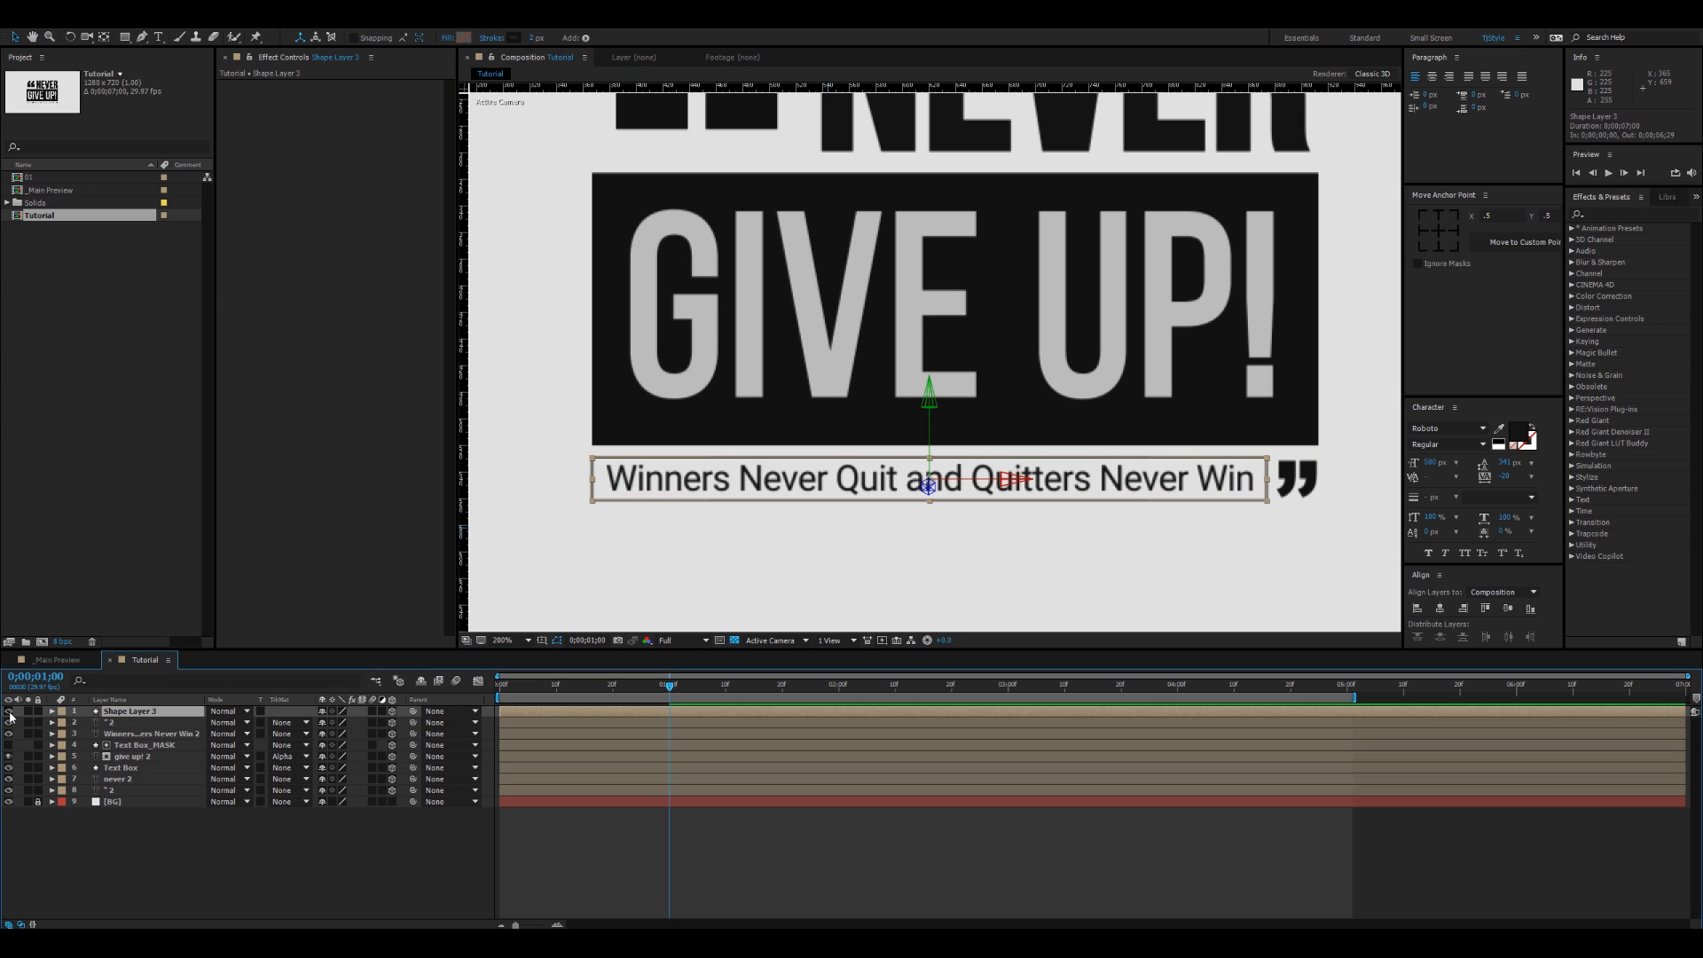
pyautogui.click(798, 589)
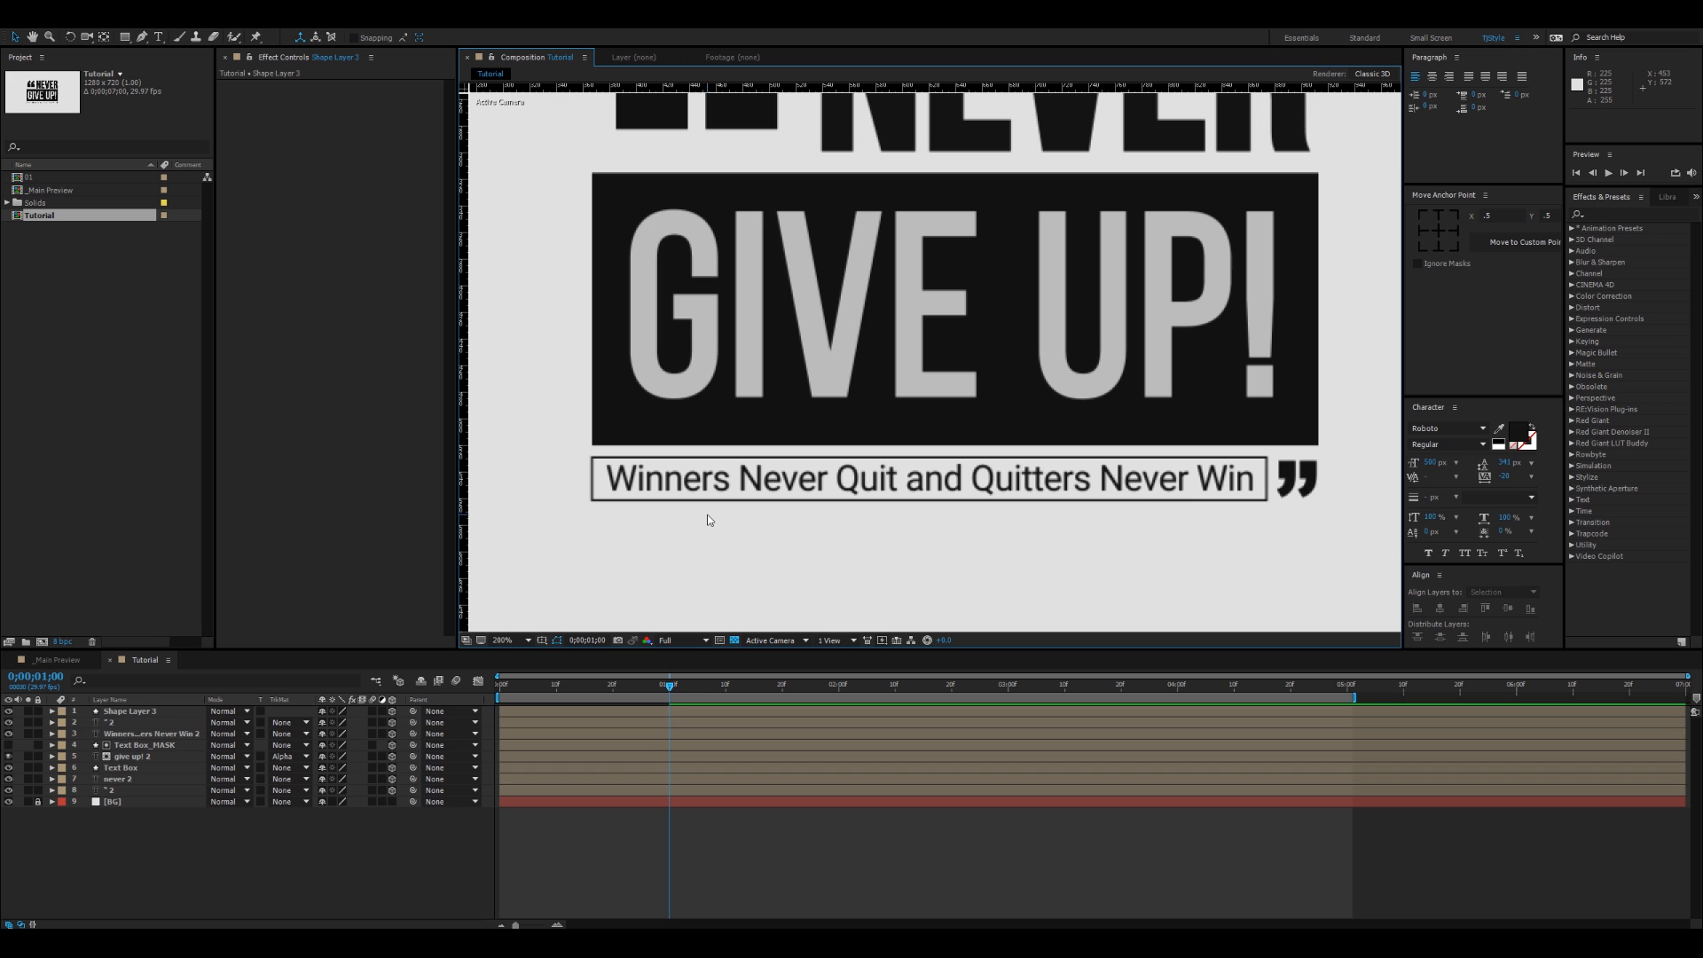
pyautogui.moveTo(1055, 479); pyautogui.dragTo(1074, 412)
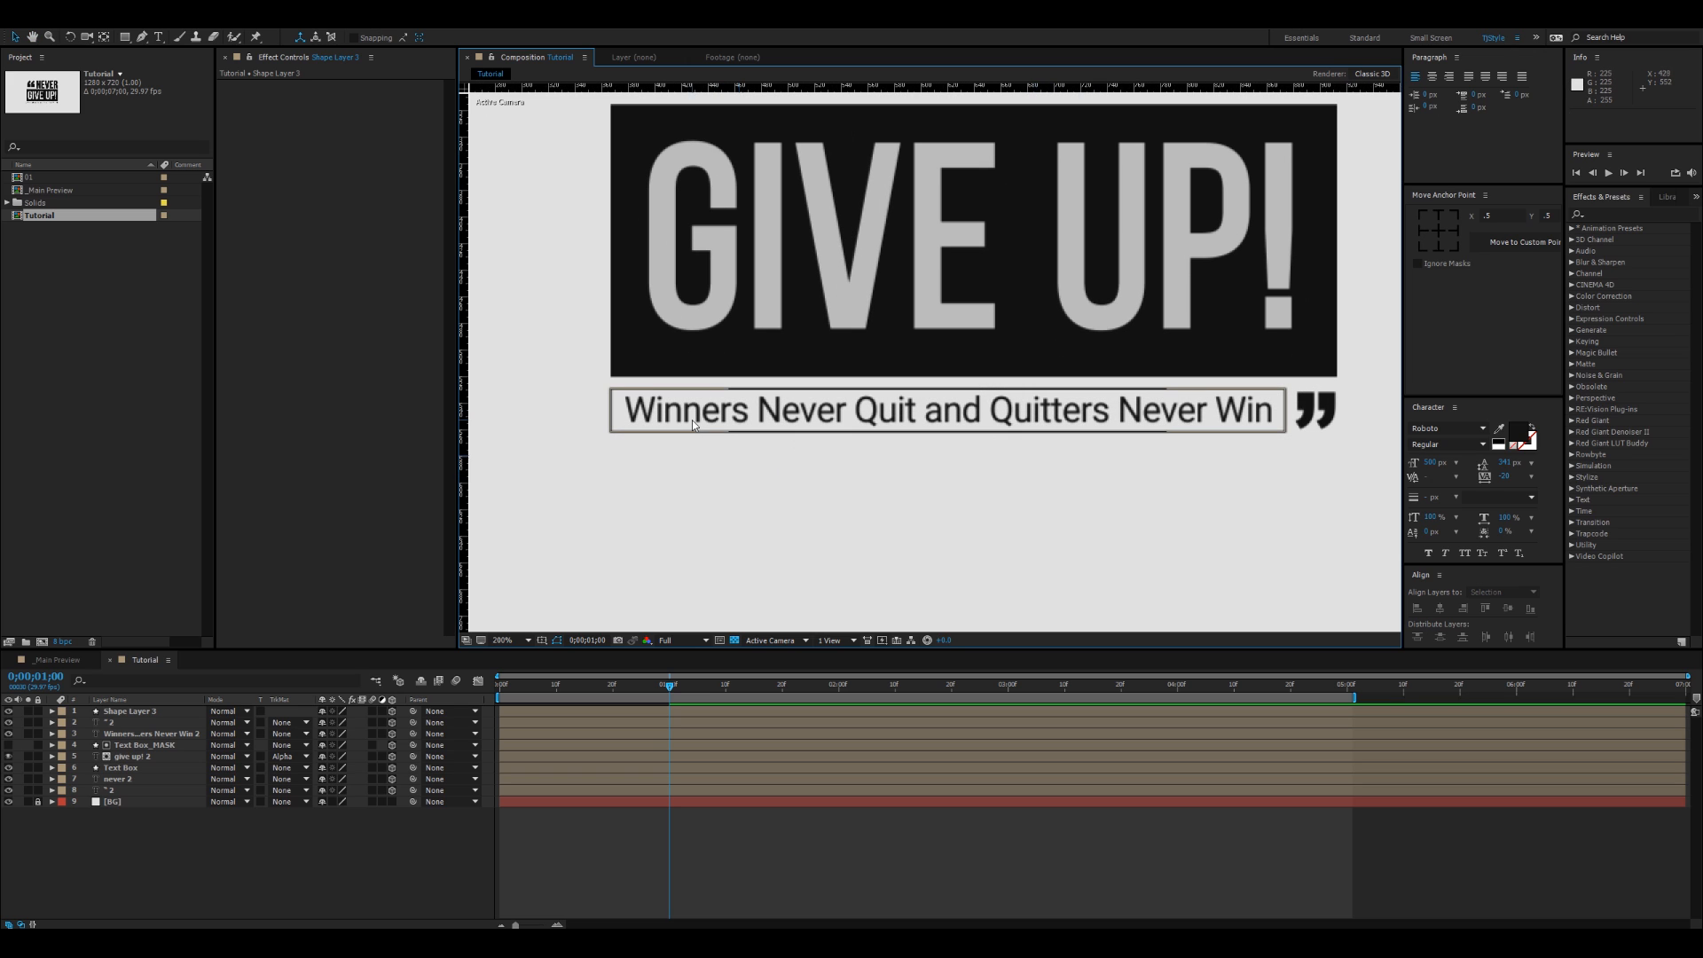
# Step: Select the "Winners Never Quit and Quitters Never Win" layer and examine its mask against the outline
pyautogui.click(147, 735)
pyautogui.scroll(2, 551, 530)
pyautogui.moveTo(479, 538); pyautogui.dragTo(606, 504)
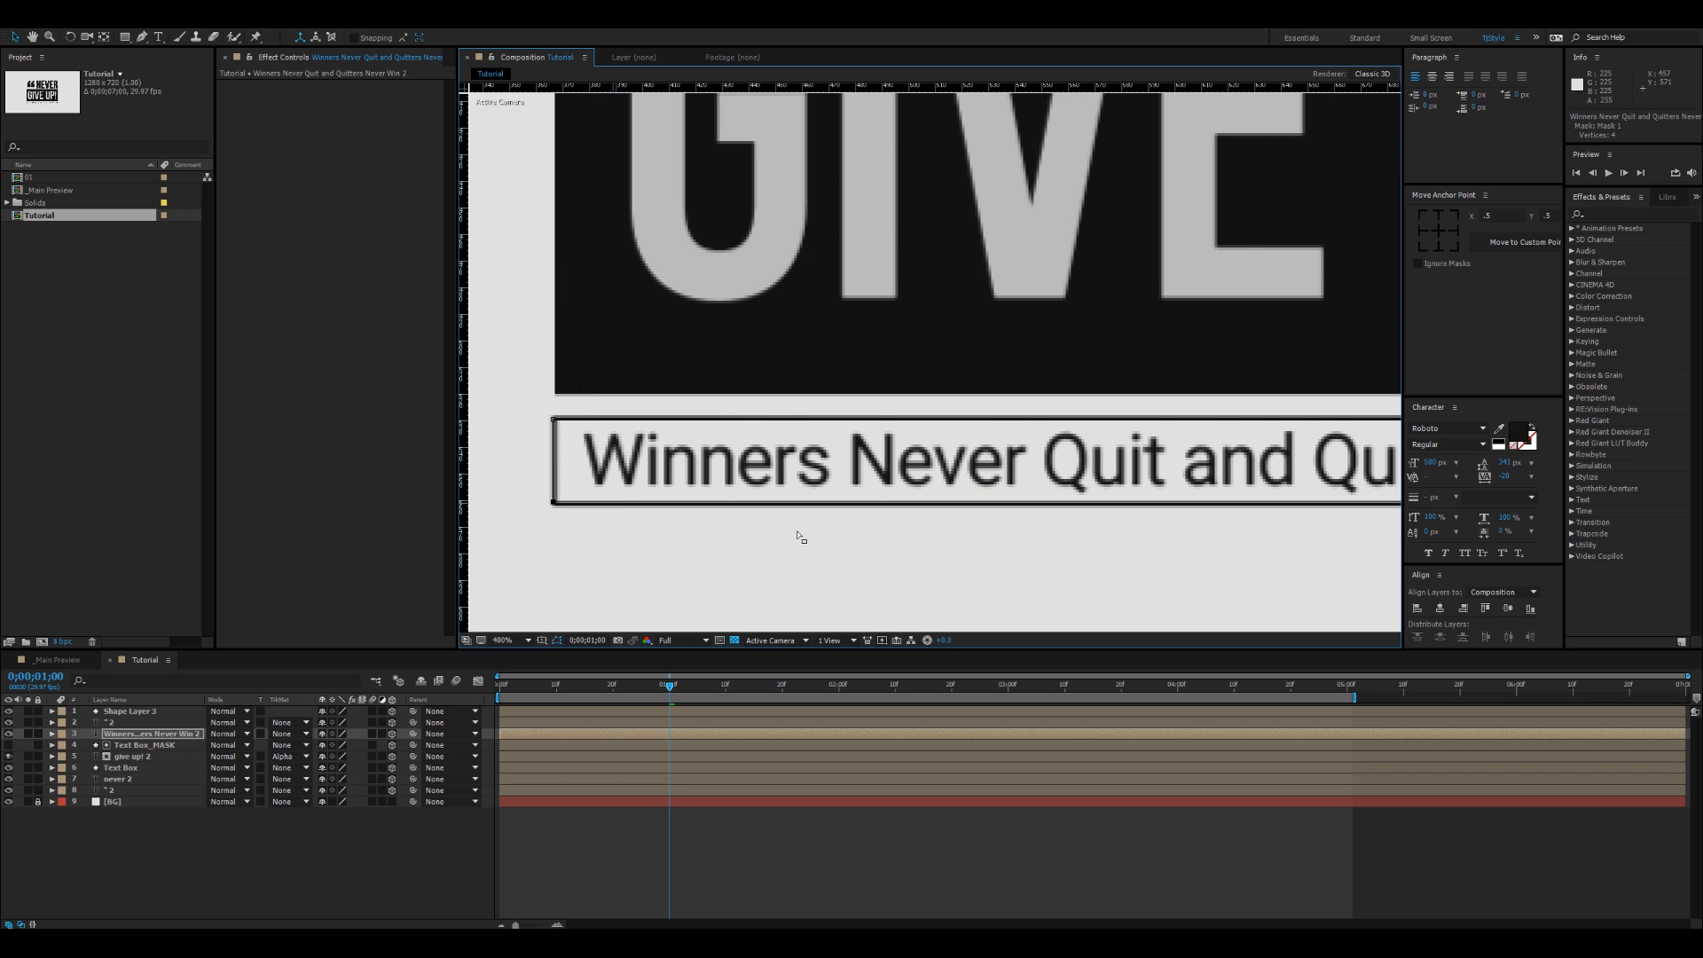
pyautogui.scroll(-1, 896, 526)
pyautogui.moveTo(1025, 498); pyautogui.dragTo(837, 509)
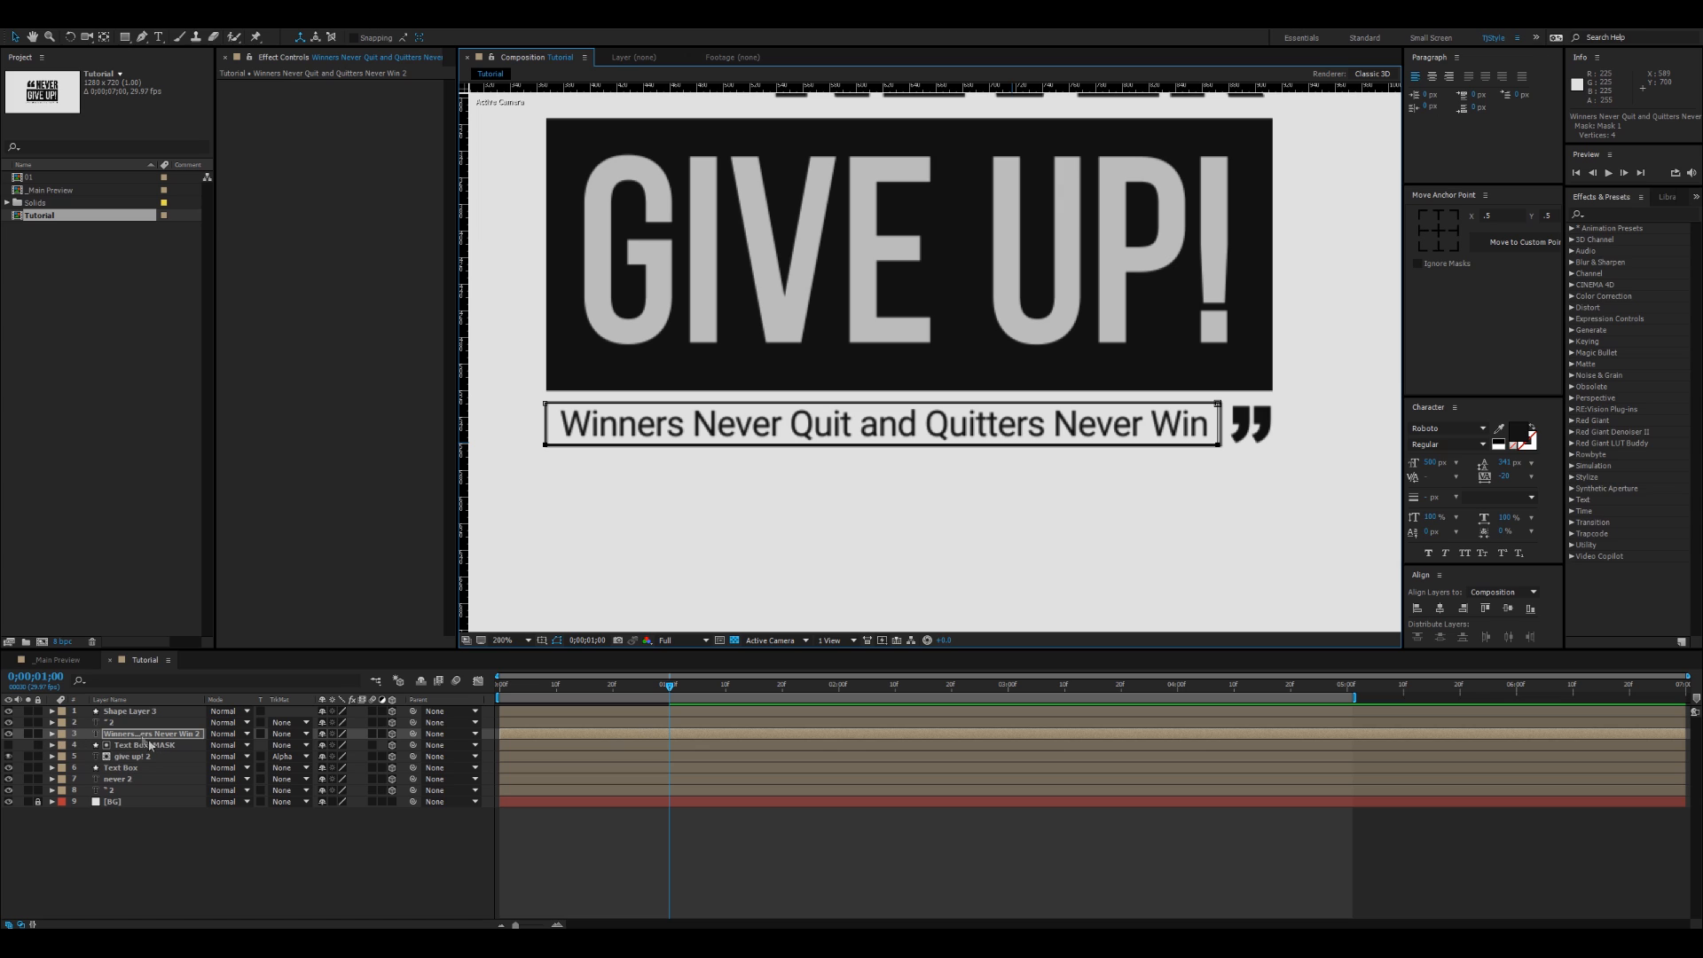
# Step: Reveal the outline shape layer's modified properties, delete its existing Trim Paths and add a new Trim Paths
pyautogui.click(133, 711)
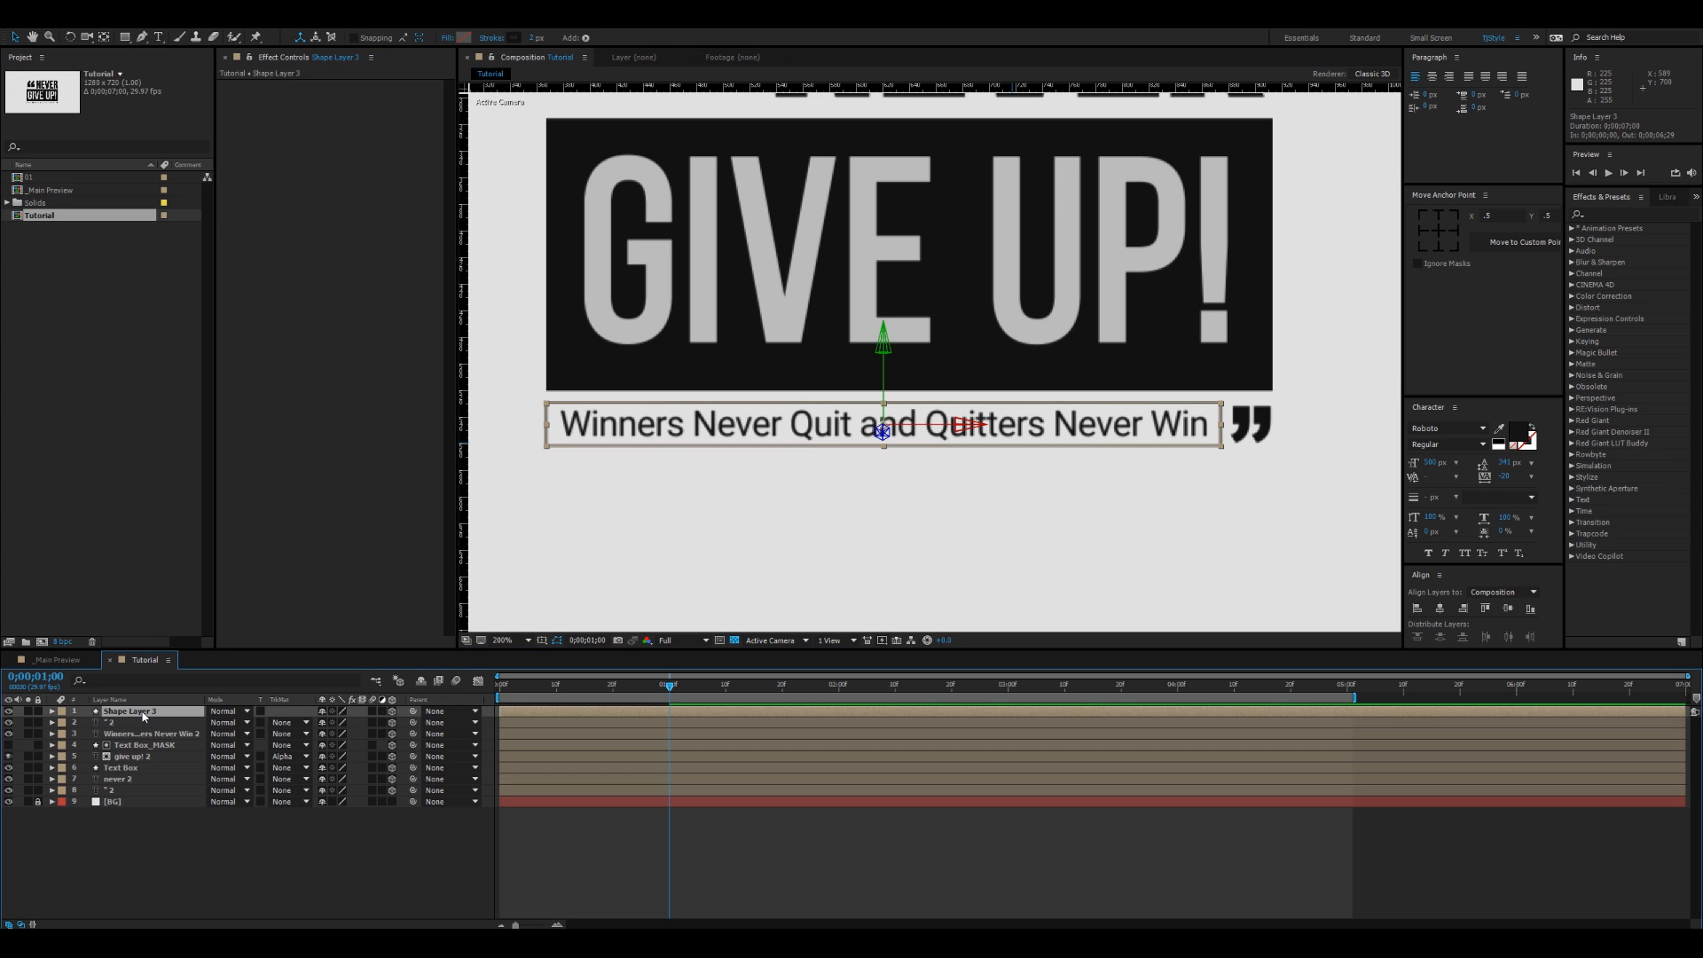
pyautogui.press('u')
pyautogui.press('u')
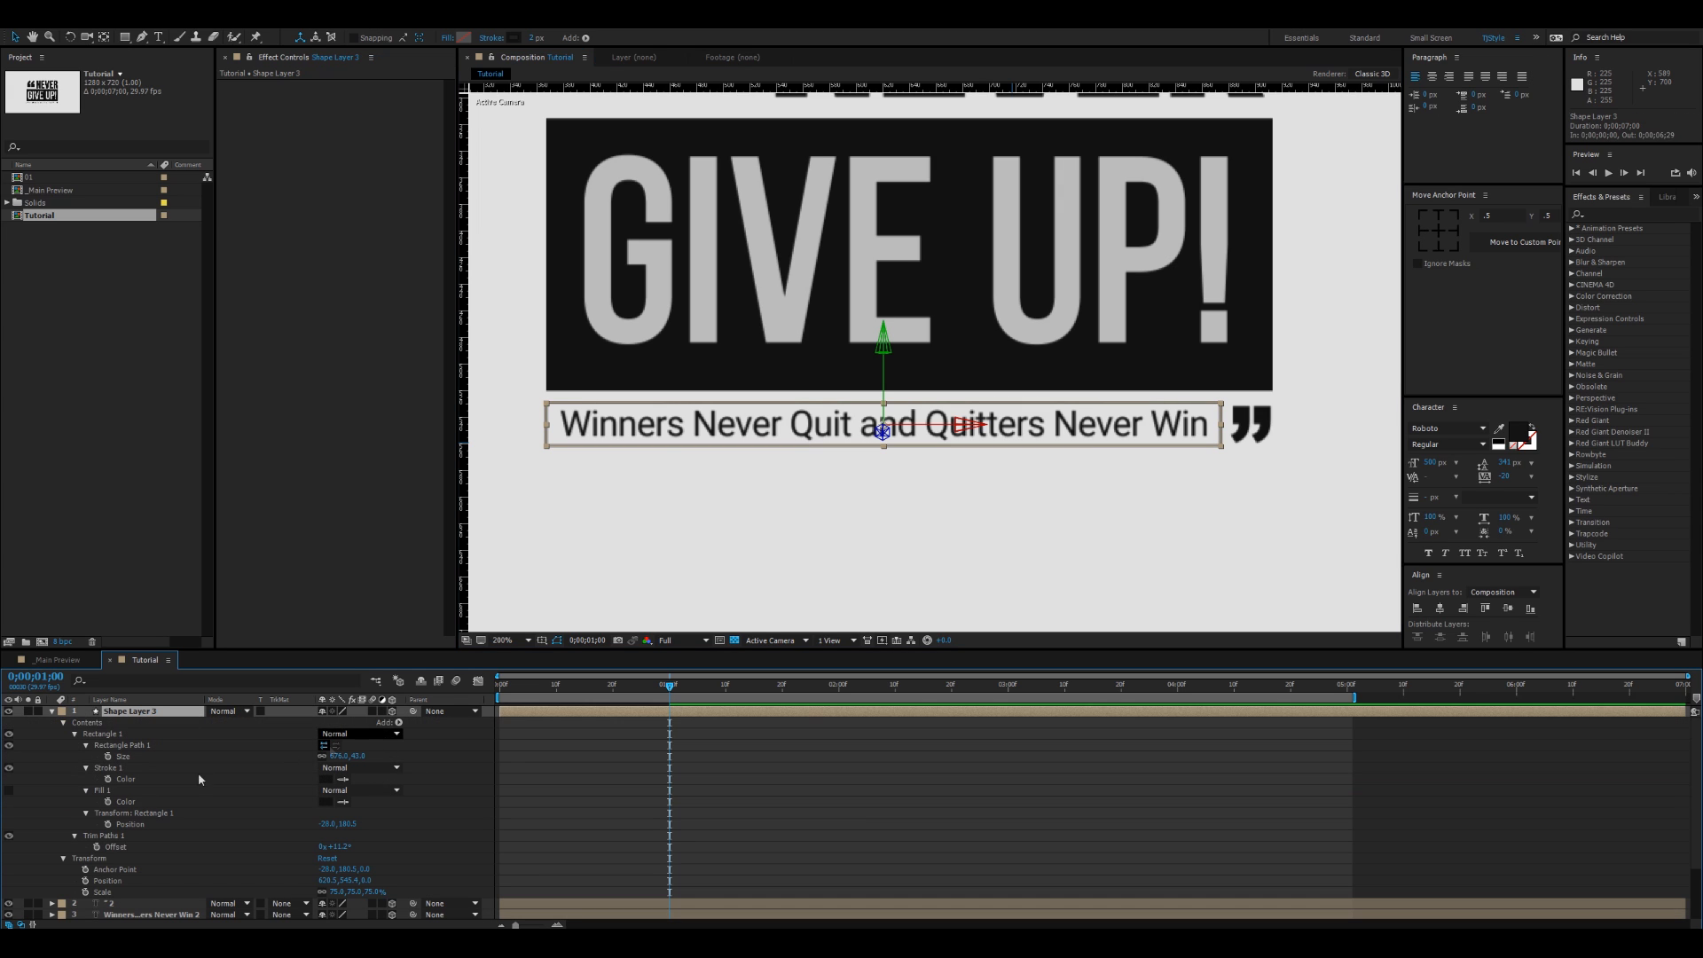
pyautogui.click(105, 836)
pyautogui.press('Delete')
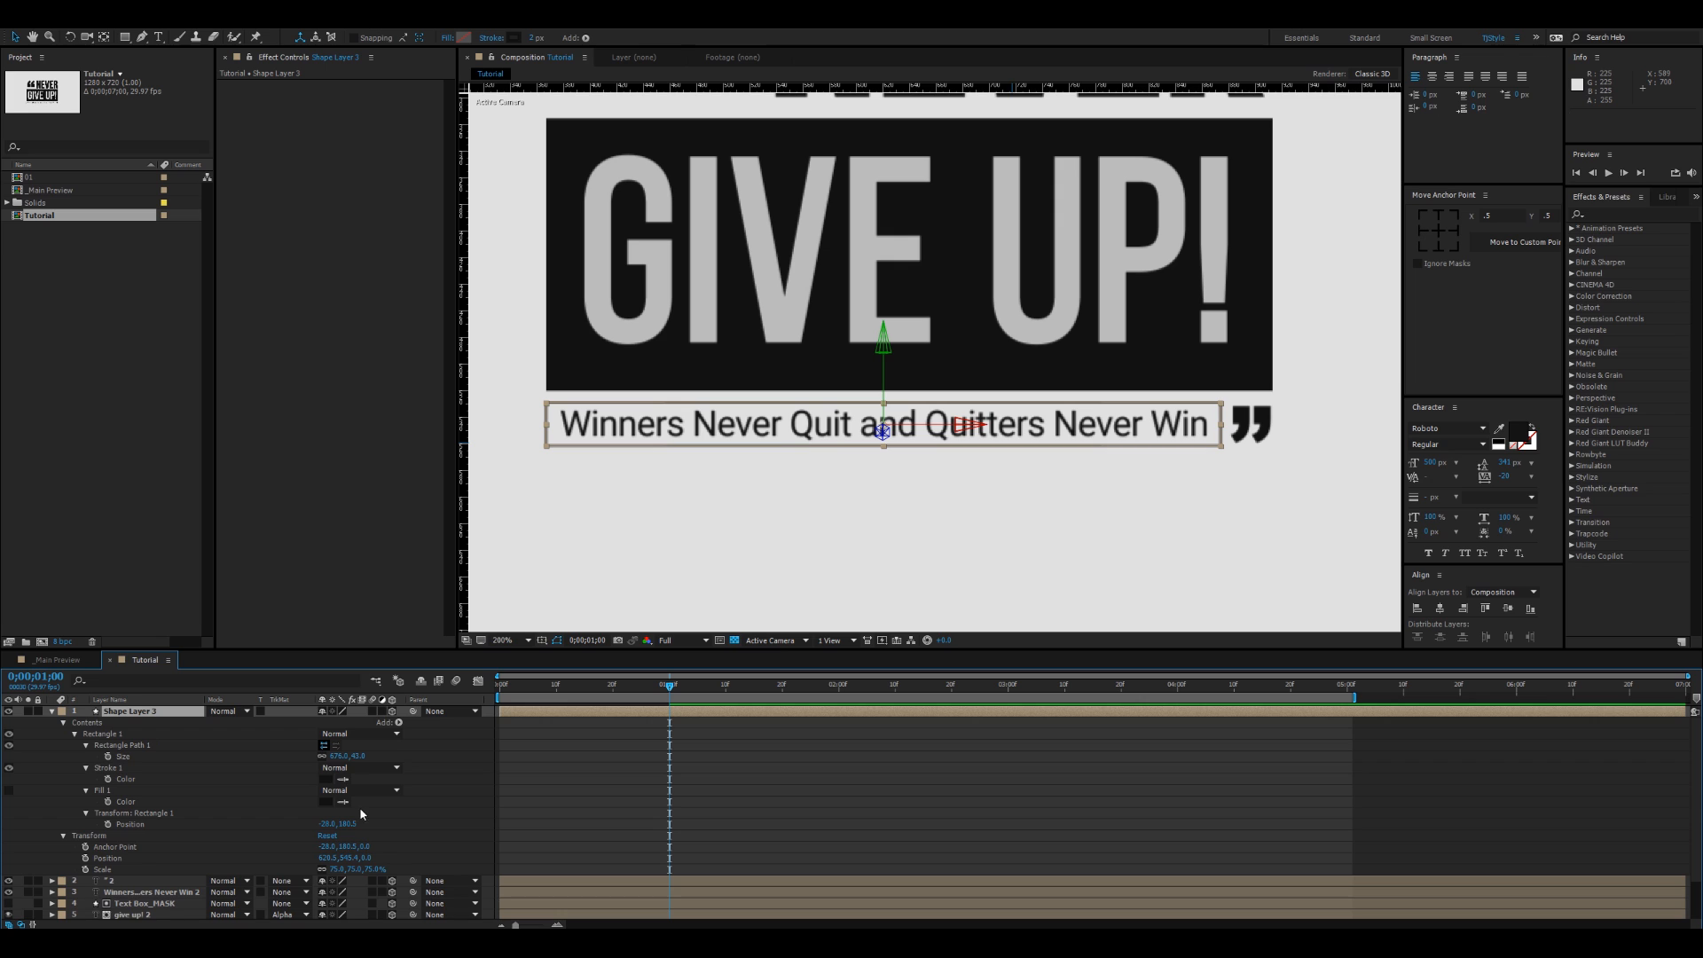
pyautogui.click(399, 723)
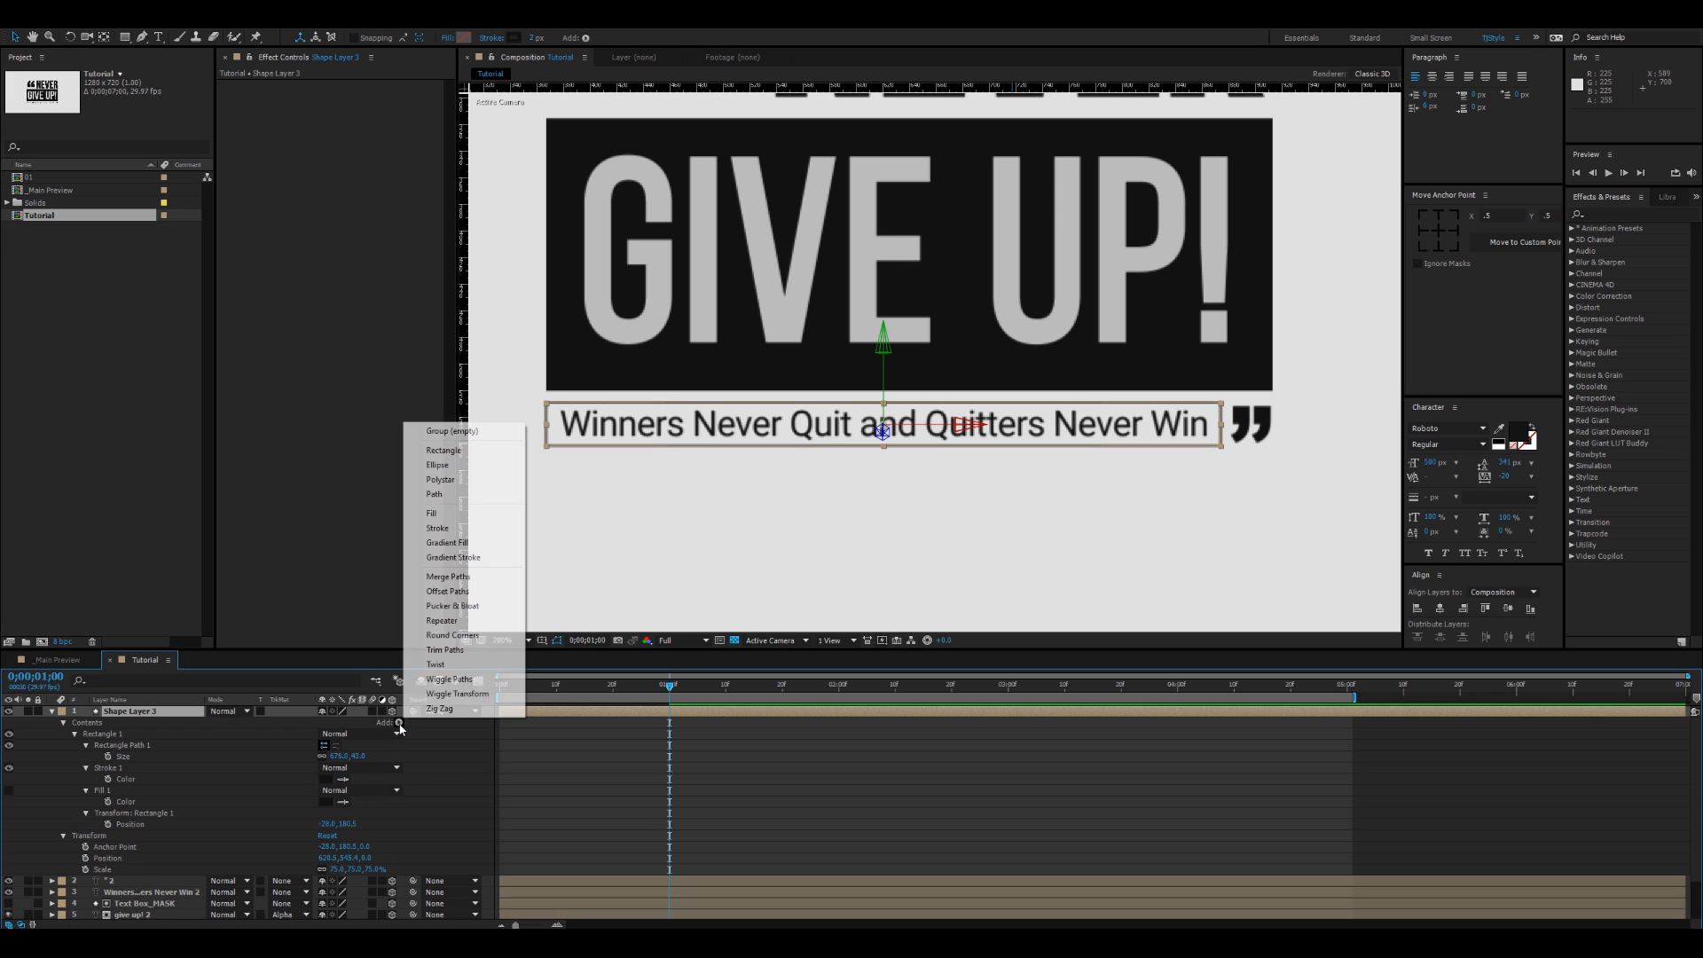
pyautogui.click(447, 650)
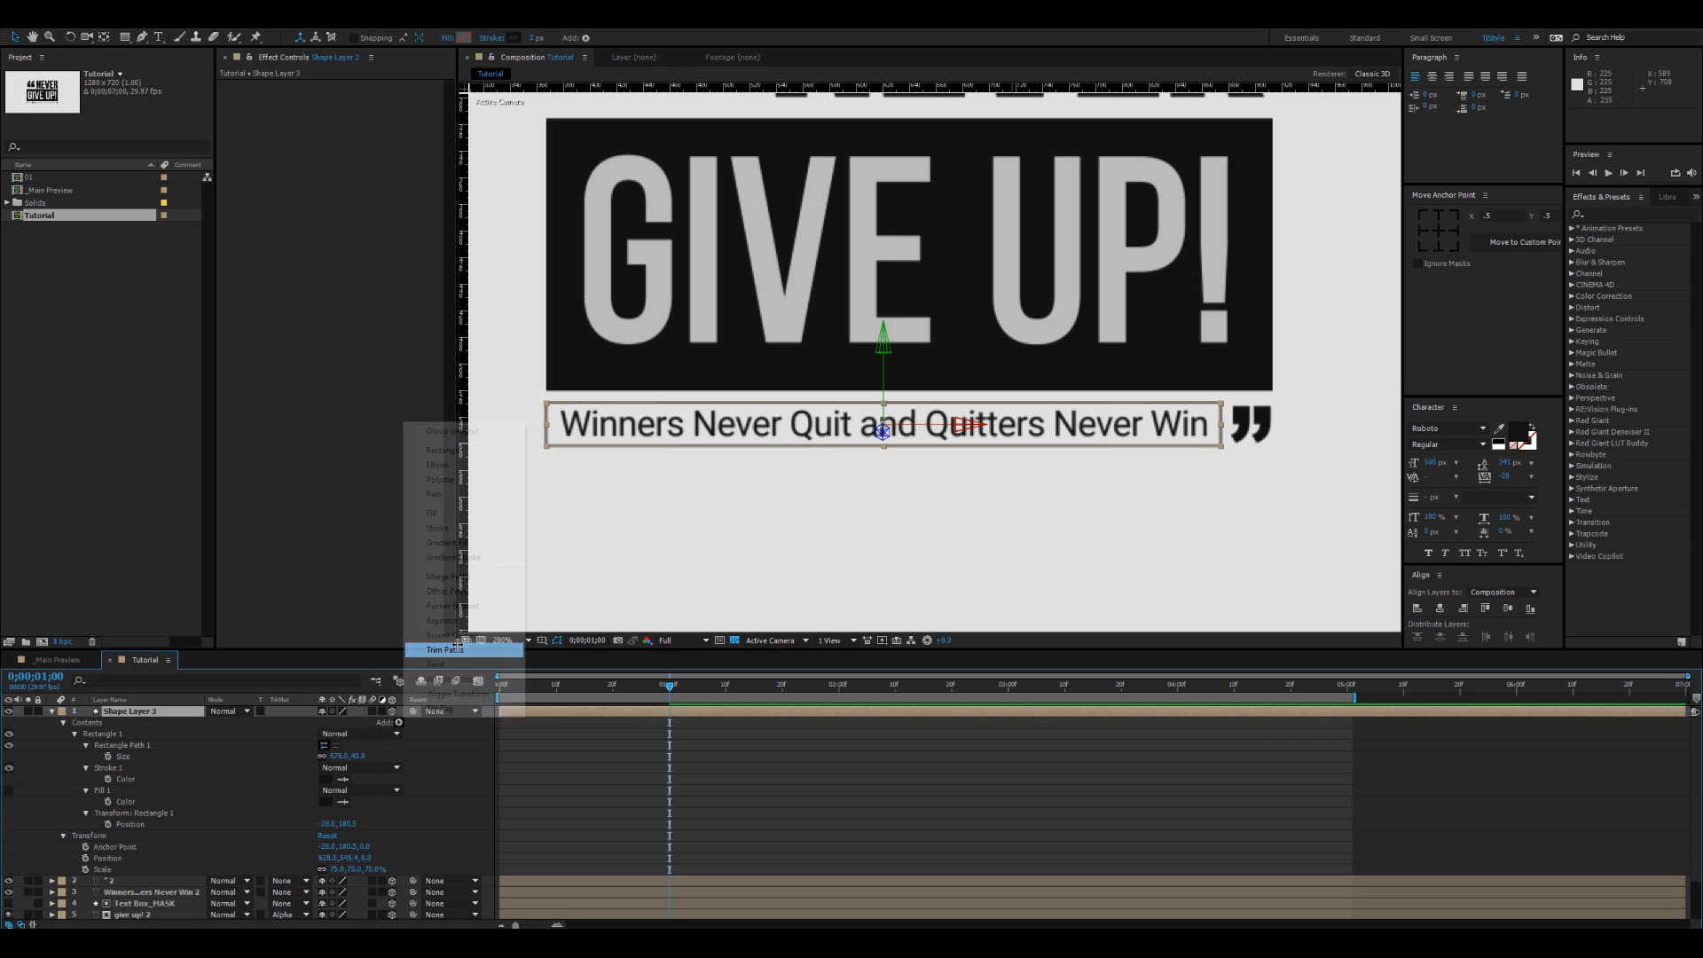
# Step: Solo the outline shape layer together with [BG], and expand the properties of Trim Paths 1
pyautogui.click(28, 712)
pyautogui.scroll(-2, 34, 843)
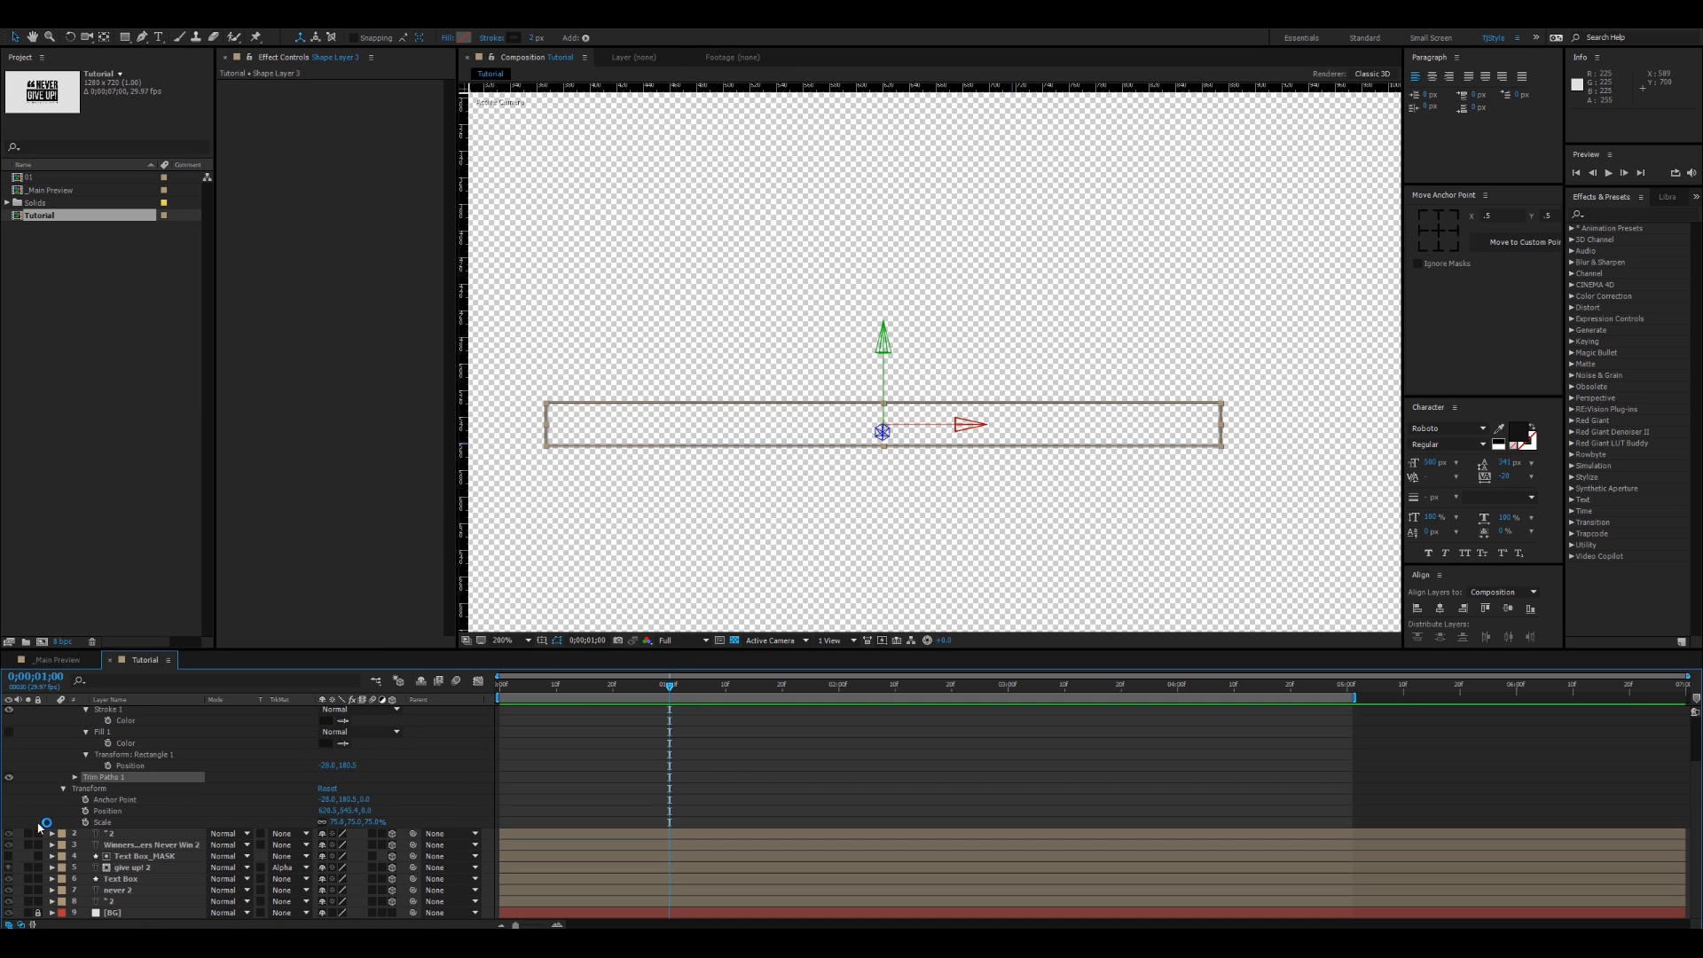
pyautogui.click(30, 913)
pyautogui.scroll(2, 286, 756)
pyautogui.click(548, 778)
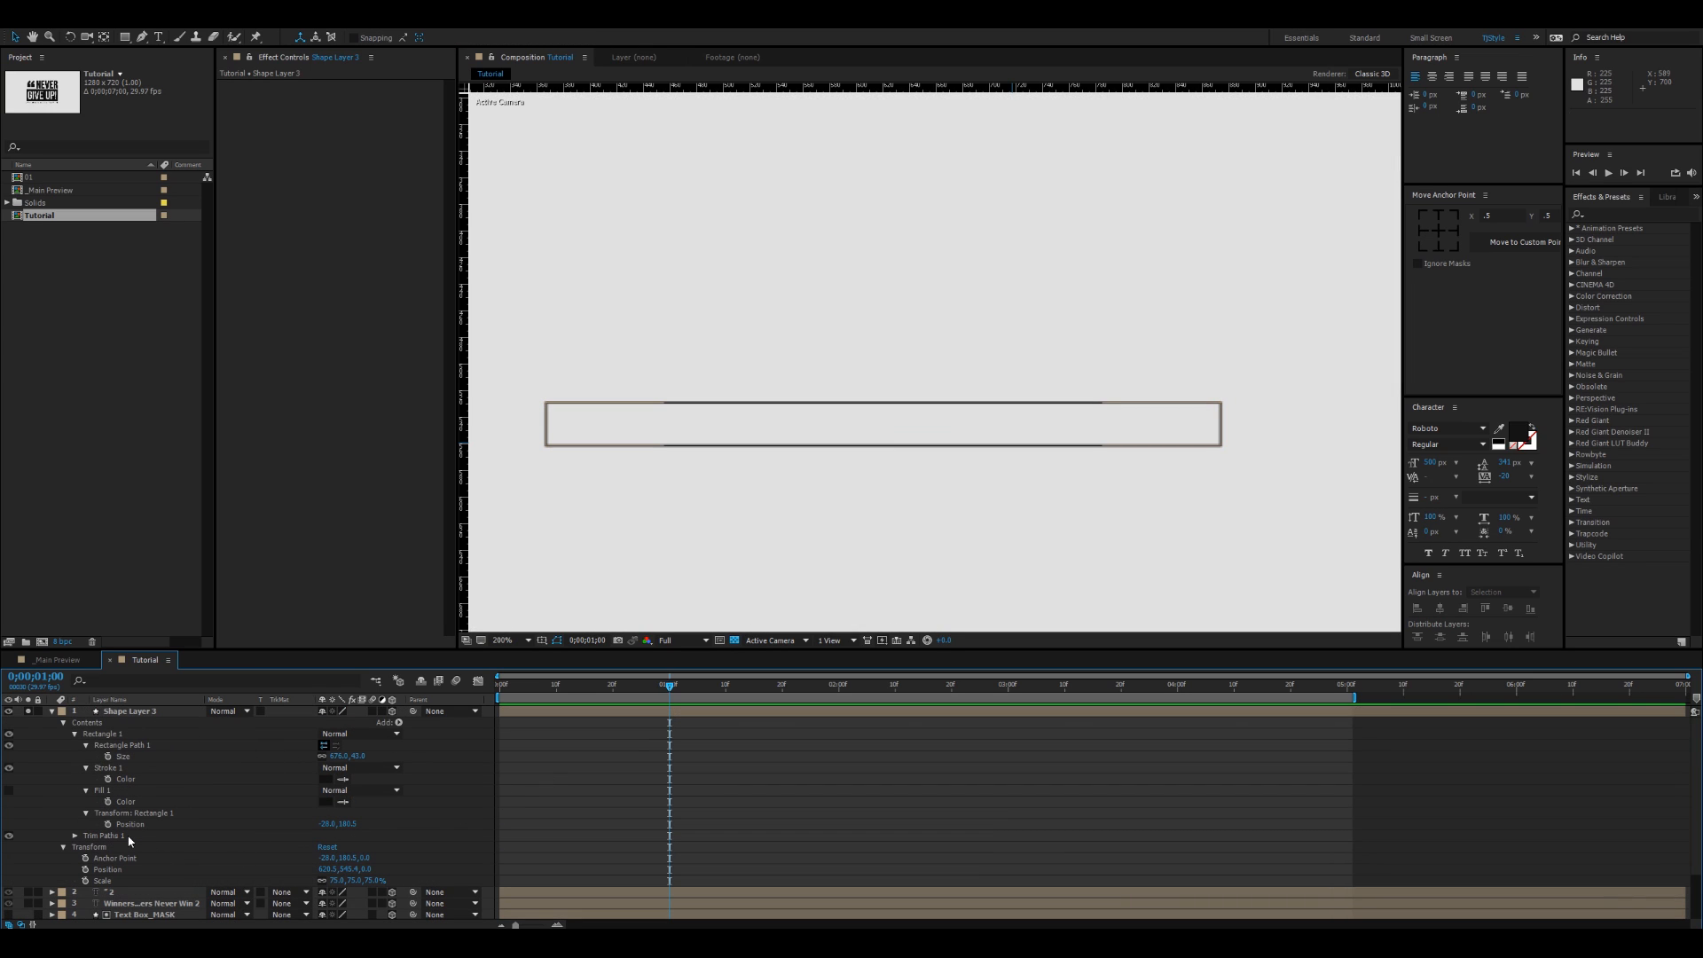
pyautogui.click(126, 834)
pyautogui.click(75, 837)
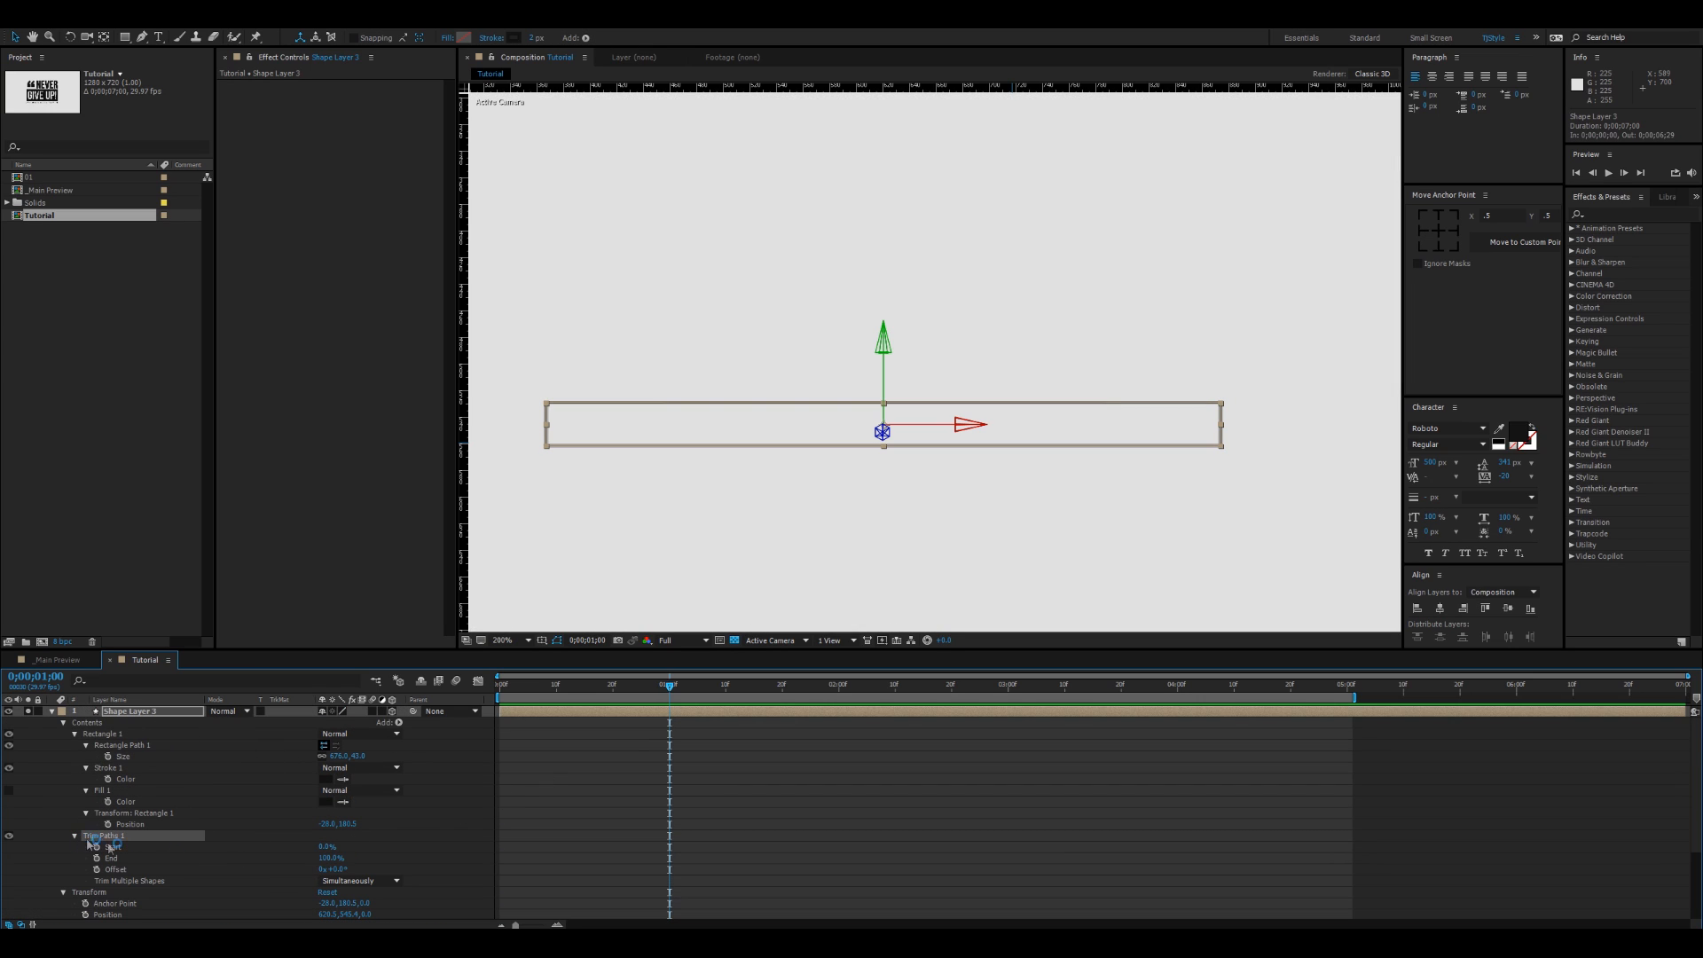
# Step: Keyframe the Trim Paths End of the outline from 0% at the composition's start to 100% at 1 second
pyautogui.moveTo(331, 859)
pyautogui.mouseDown()
pyautogui.moveTo(282, 858)
pyautogui.moveTo(361, 855)
pyautogui.moveTo(282, 858)
pyautogui.mouseUp()
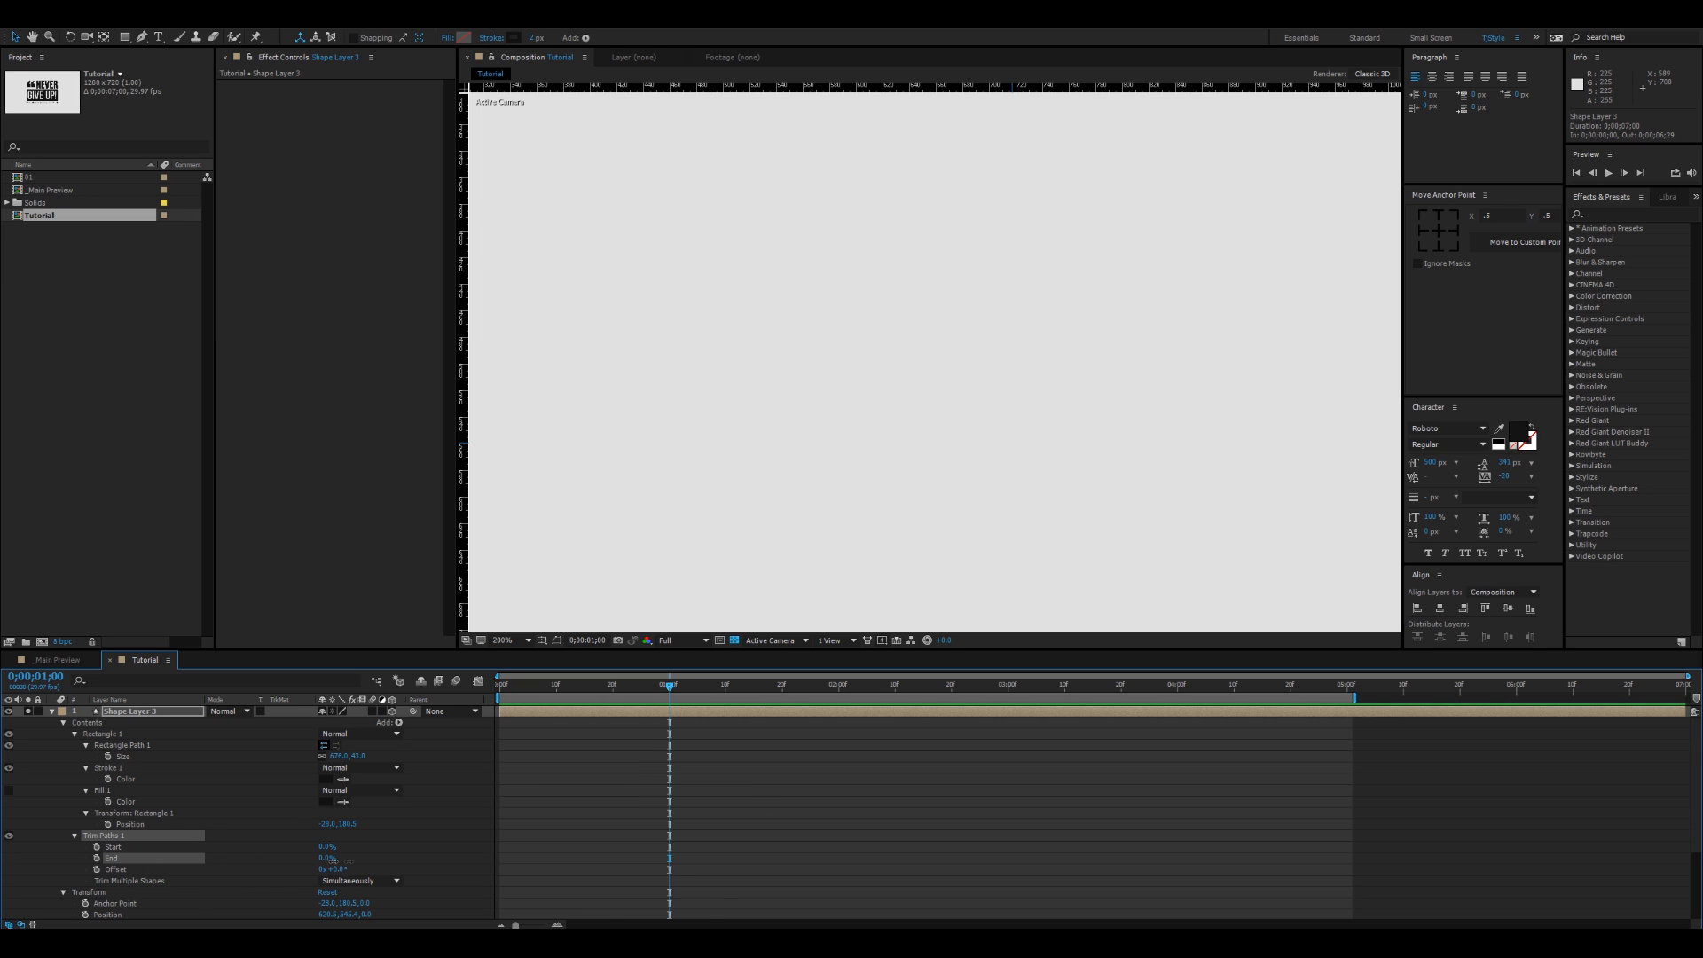
pyautogui.moveTo(333, 860); pyautogui.dragTo(658, 849)
pyautogui.click(97, 858)
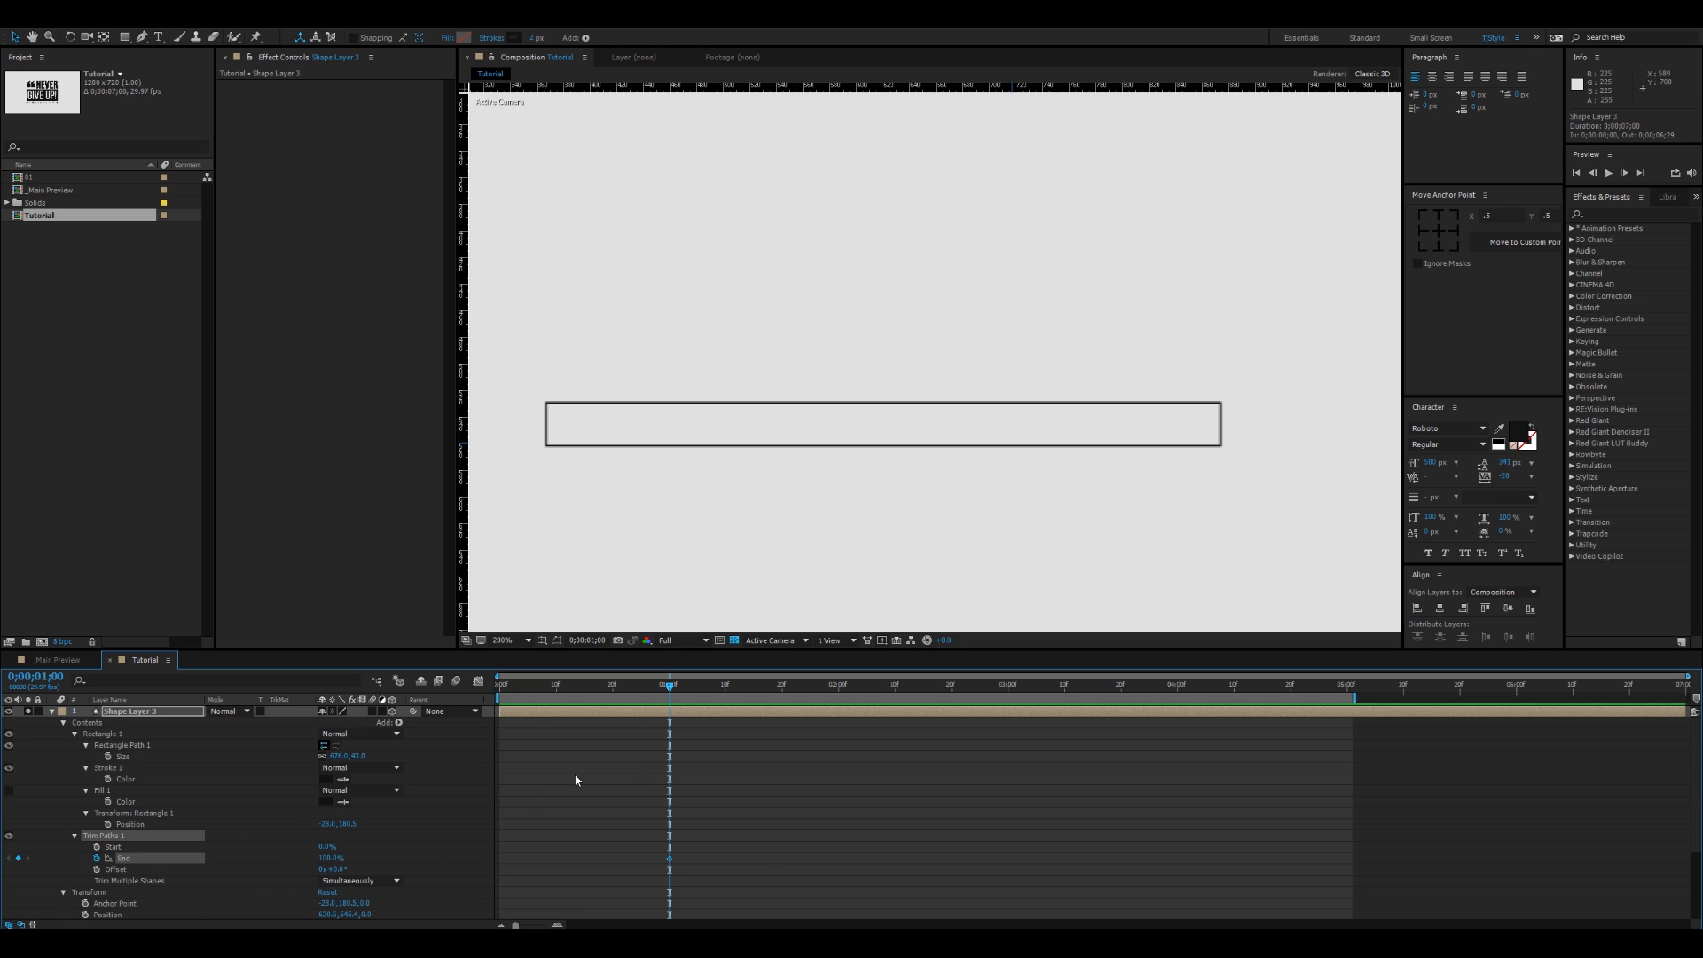
pyautogui.click(575, 777)
pyautogui.press('Home')
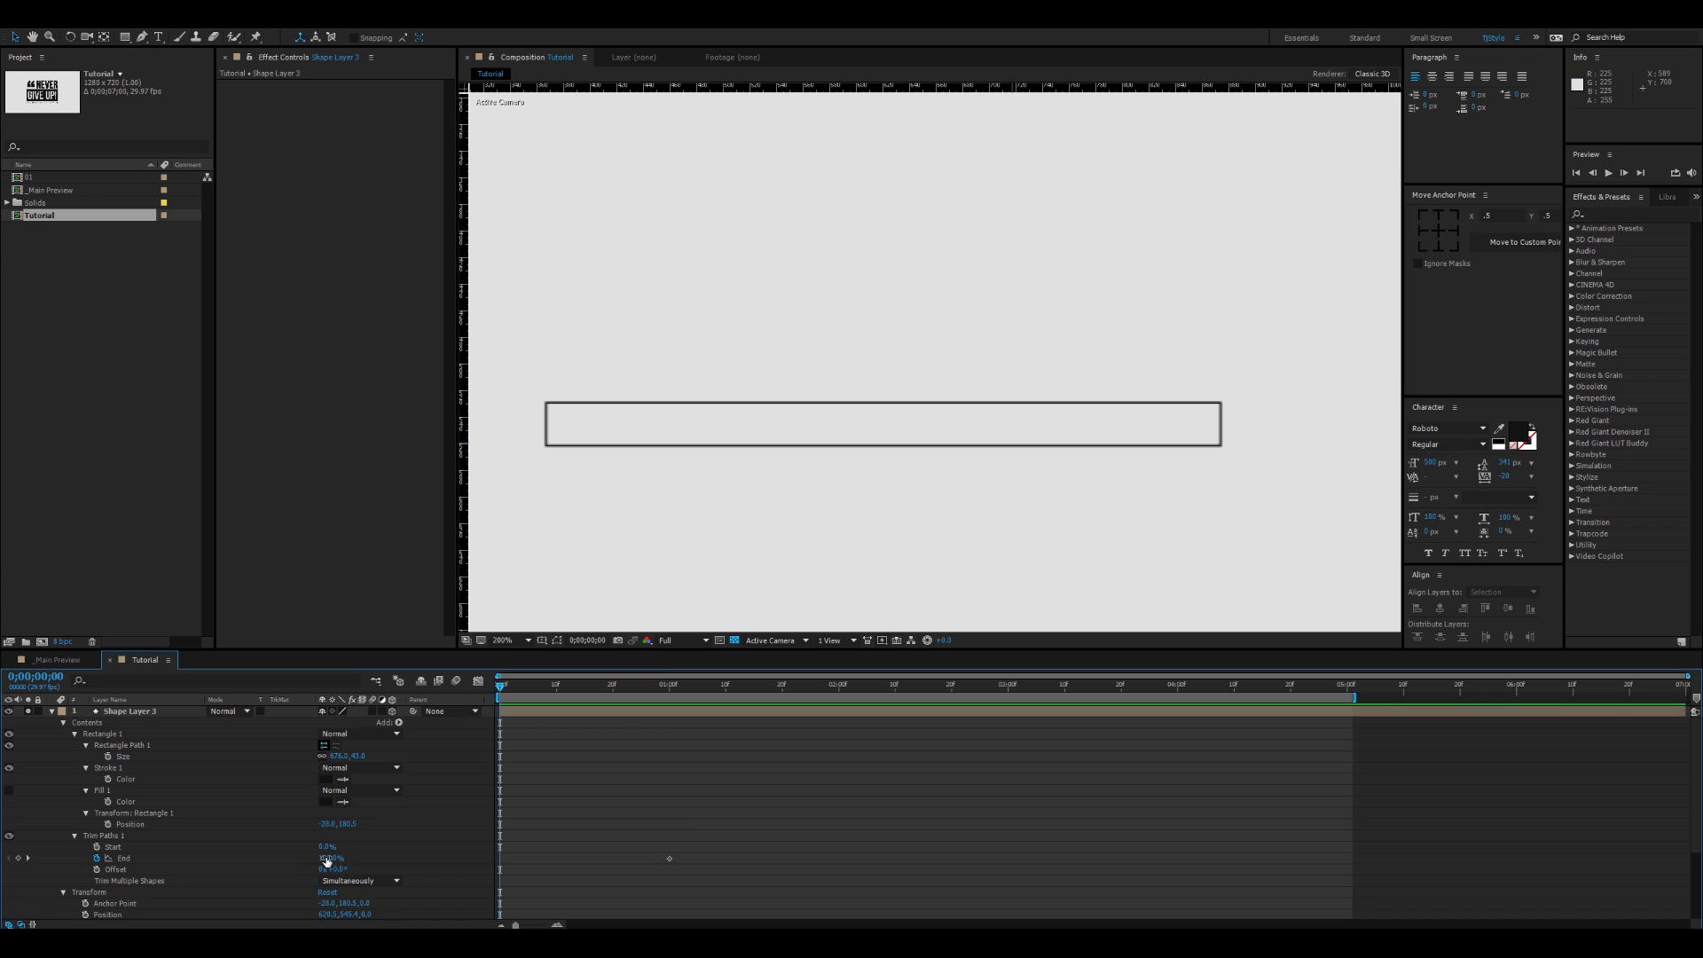
pyautogui.moveTo(326, 860); pyautogui.dragTo(202, 858)
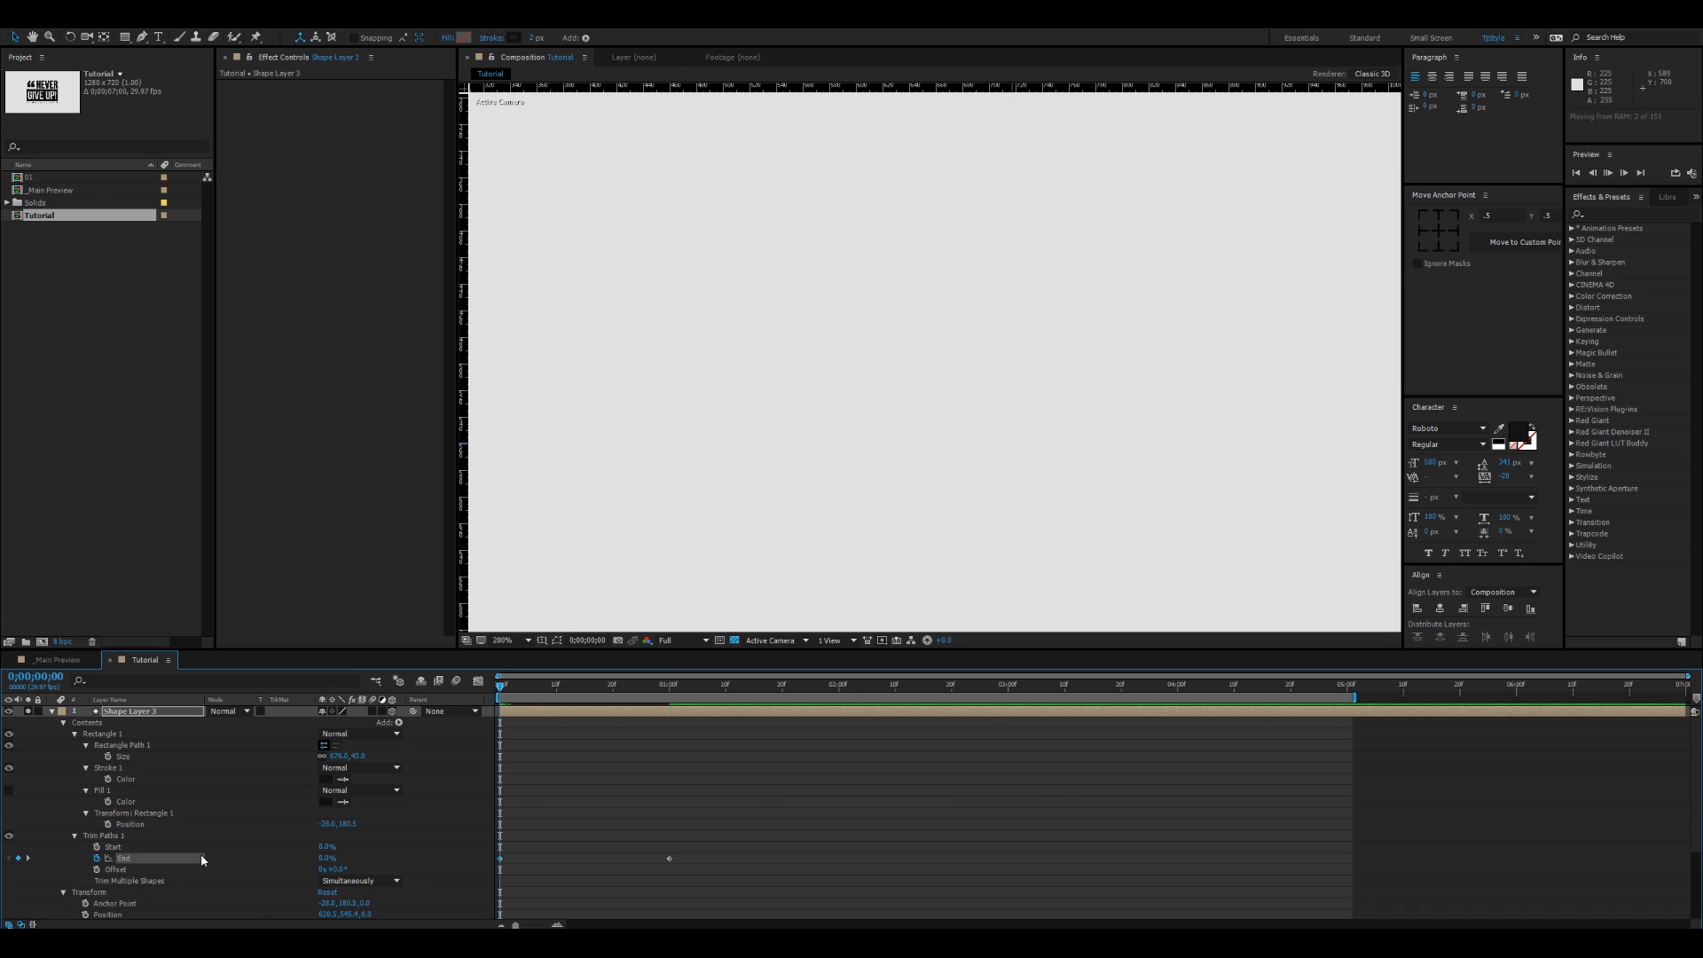
# Step: Preview the outline drawing on and end the work area shortly after the 1-second End keyframe
pyautogui.press('space')
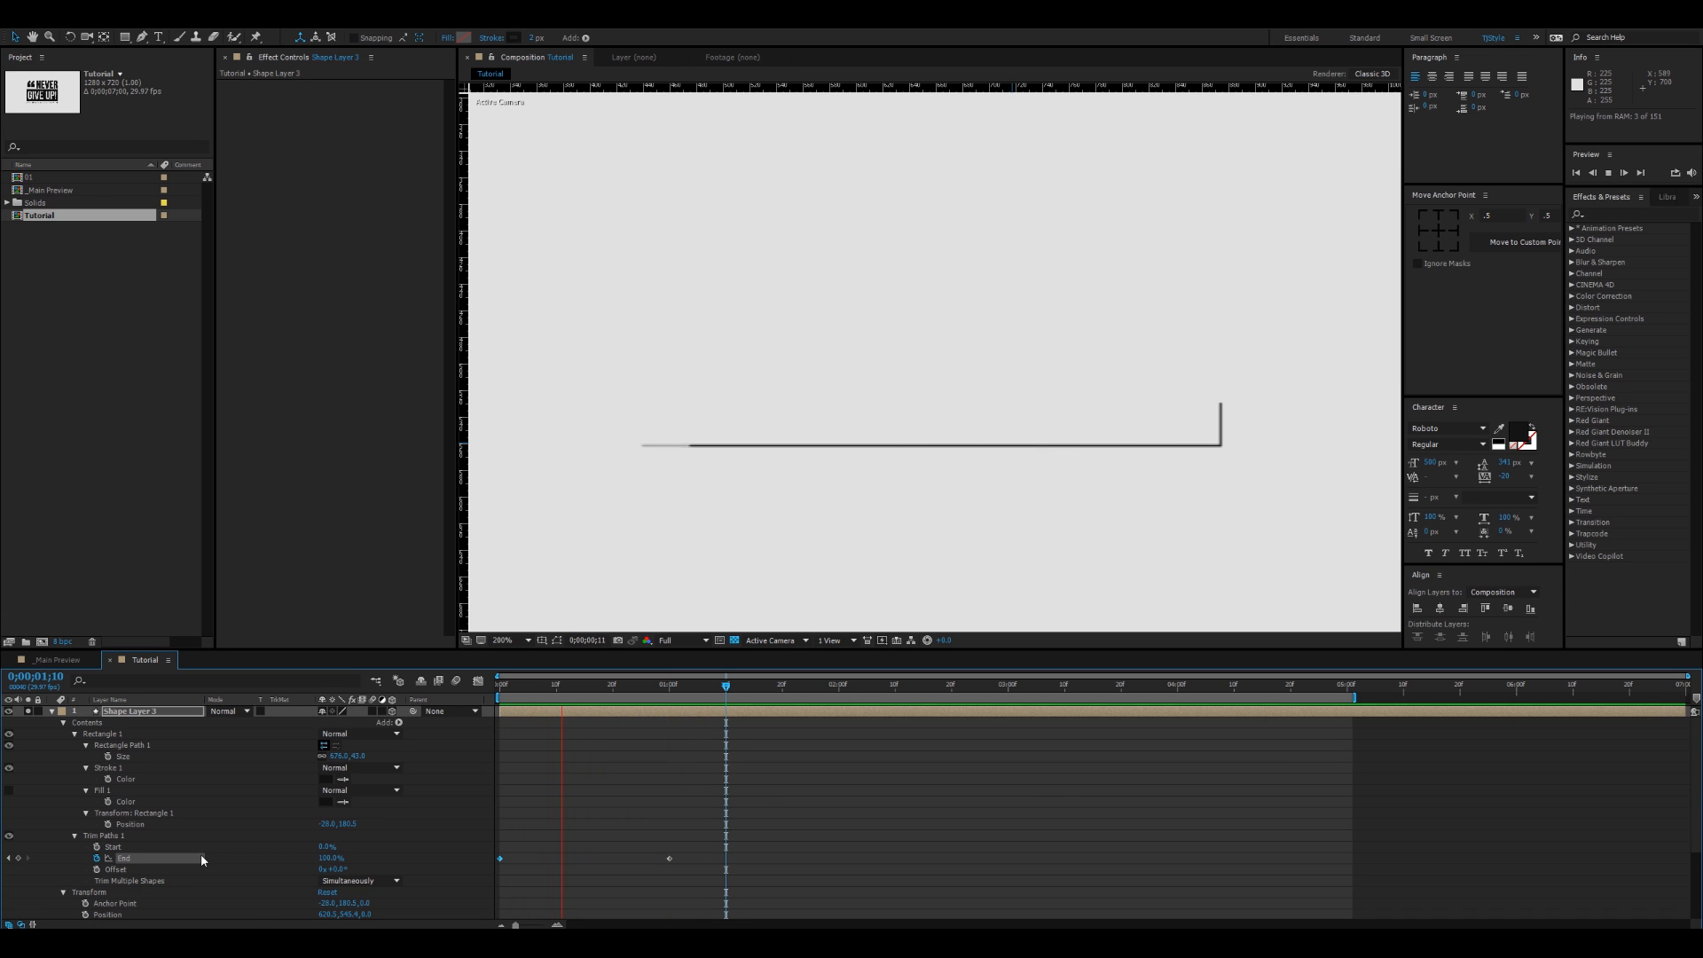
pyautogui.press('space')
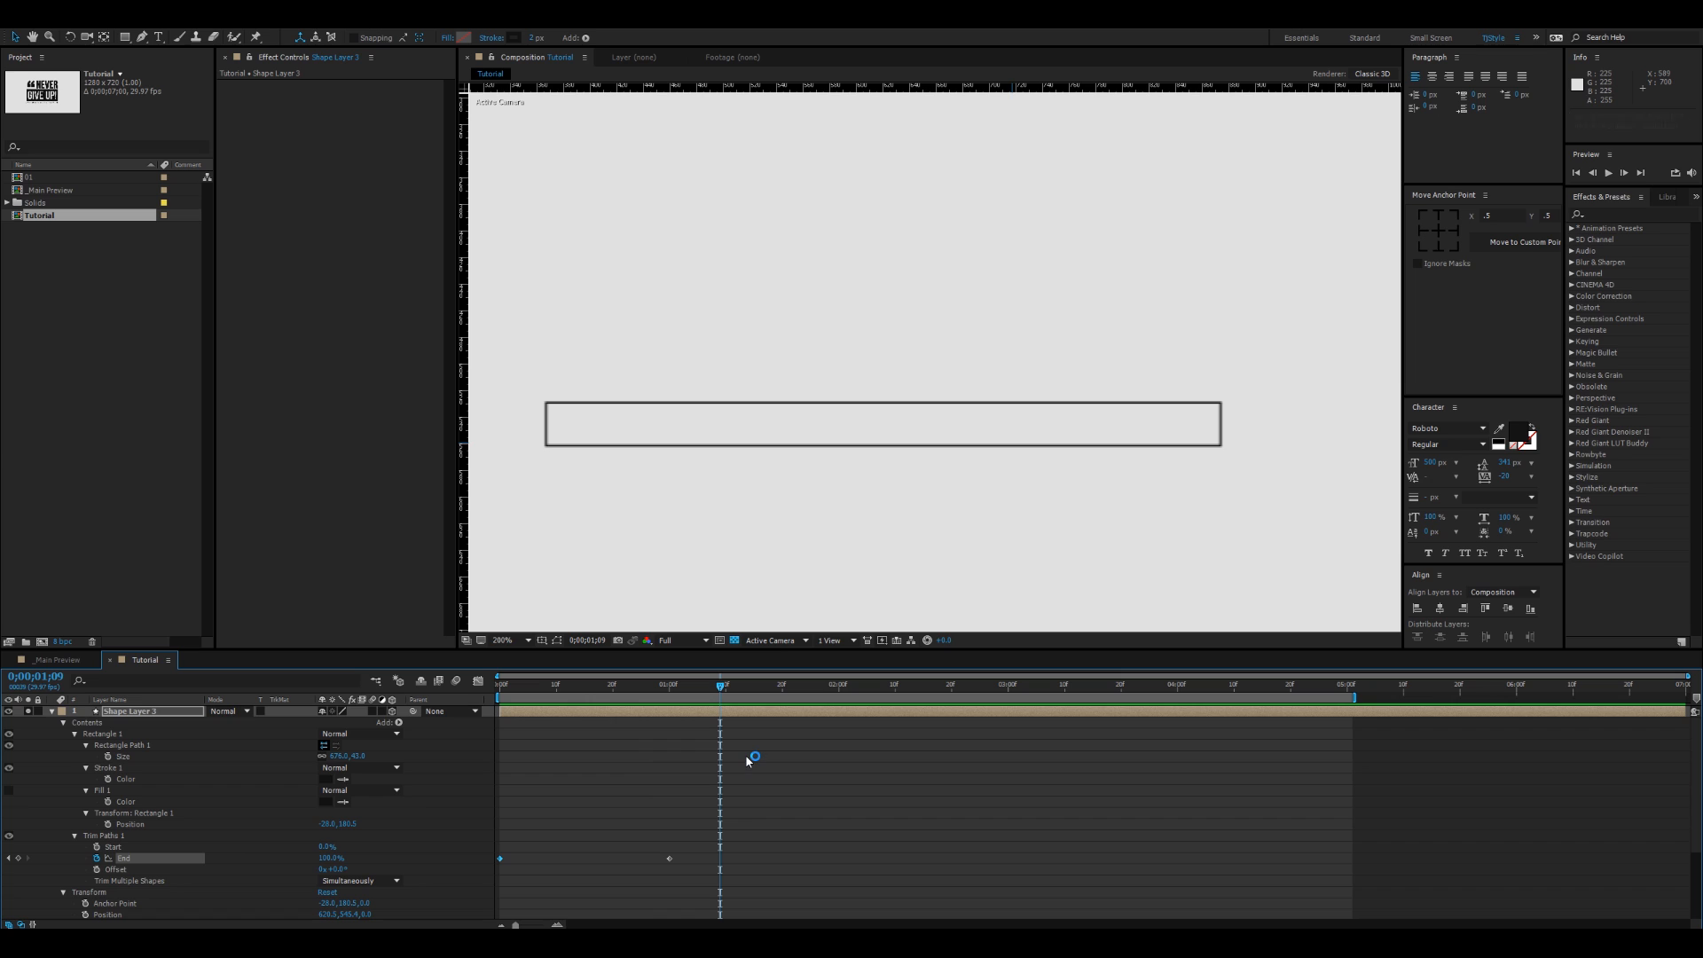
pyautogui.press('n')
pyautogui.press('space')
pyautogui.press('space')
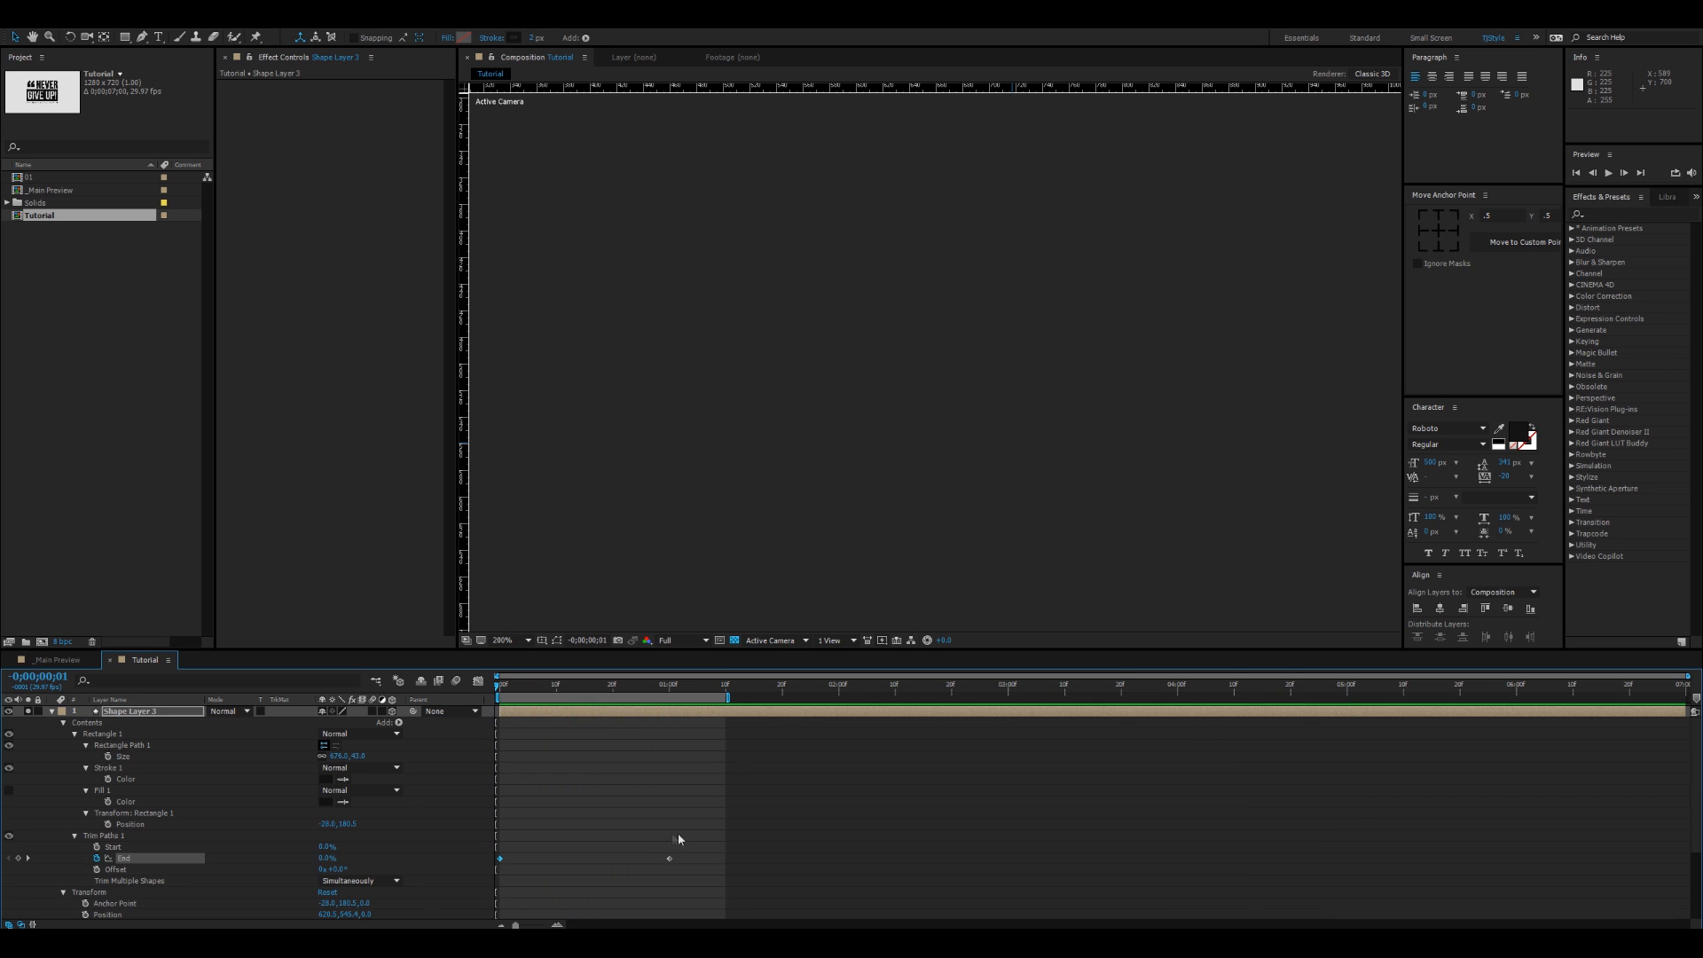
# Step: Apply Easy Ease to both Trim Paths End keyframes and show their speed curve in the Graph Editor
pyautogui.moveTo(677, 834); pyautogui.dragTo(524, 892)
pyautogui.press('pagedown')
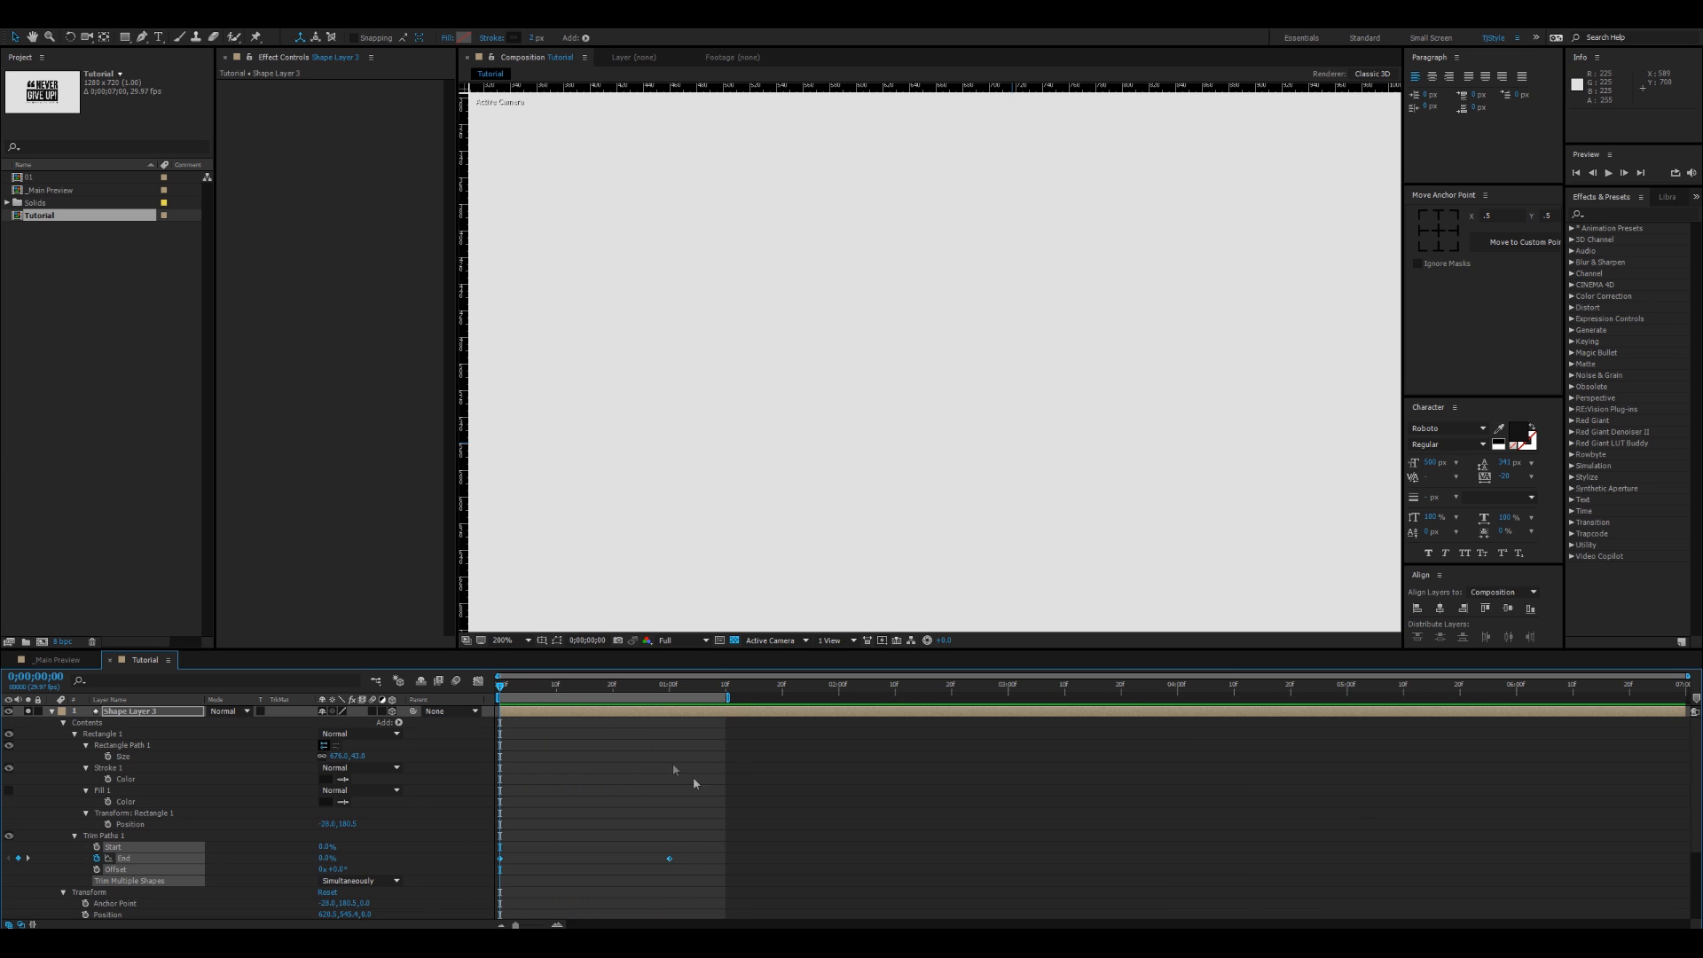
pyautogui.press('F9')
pyautogui.click(478, 681)
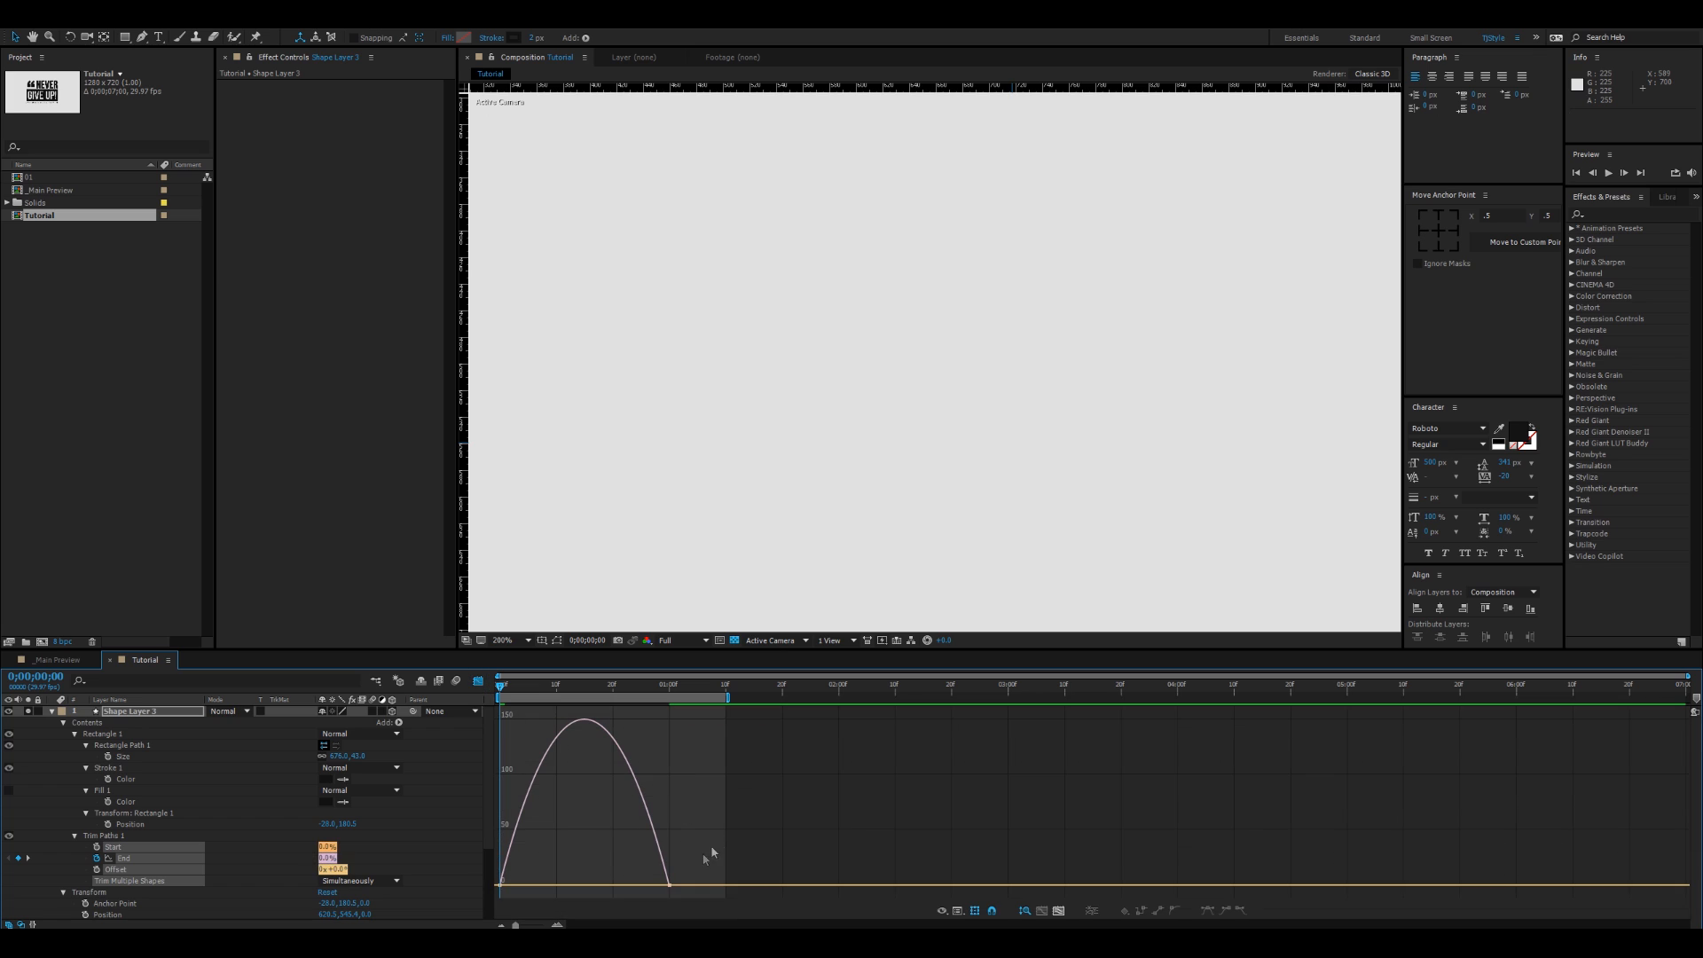
pyautogui.moveTo(642, 888); pyautogui.dragTo(539, 890)
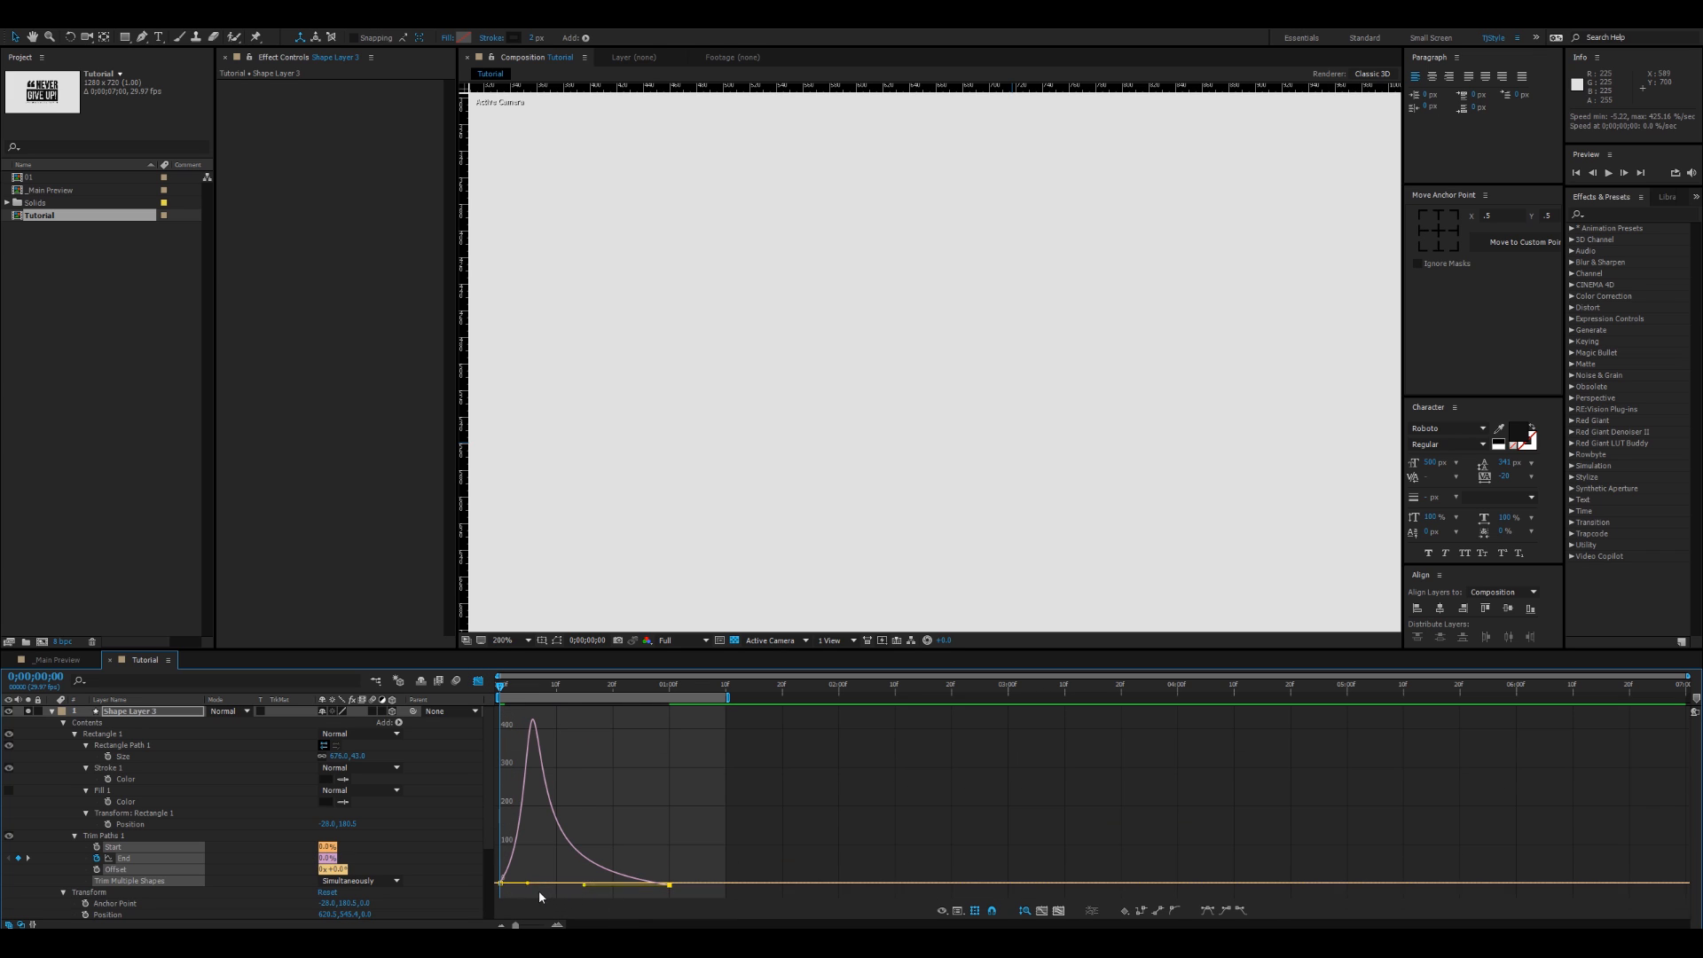
pyautogui.press('z')
pyautogui.hotkey('ctrl', 'z')
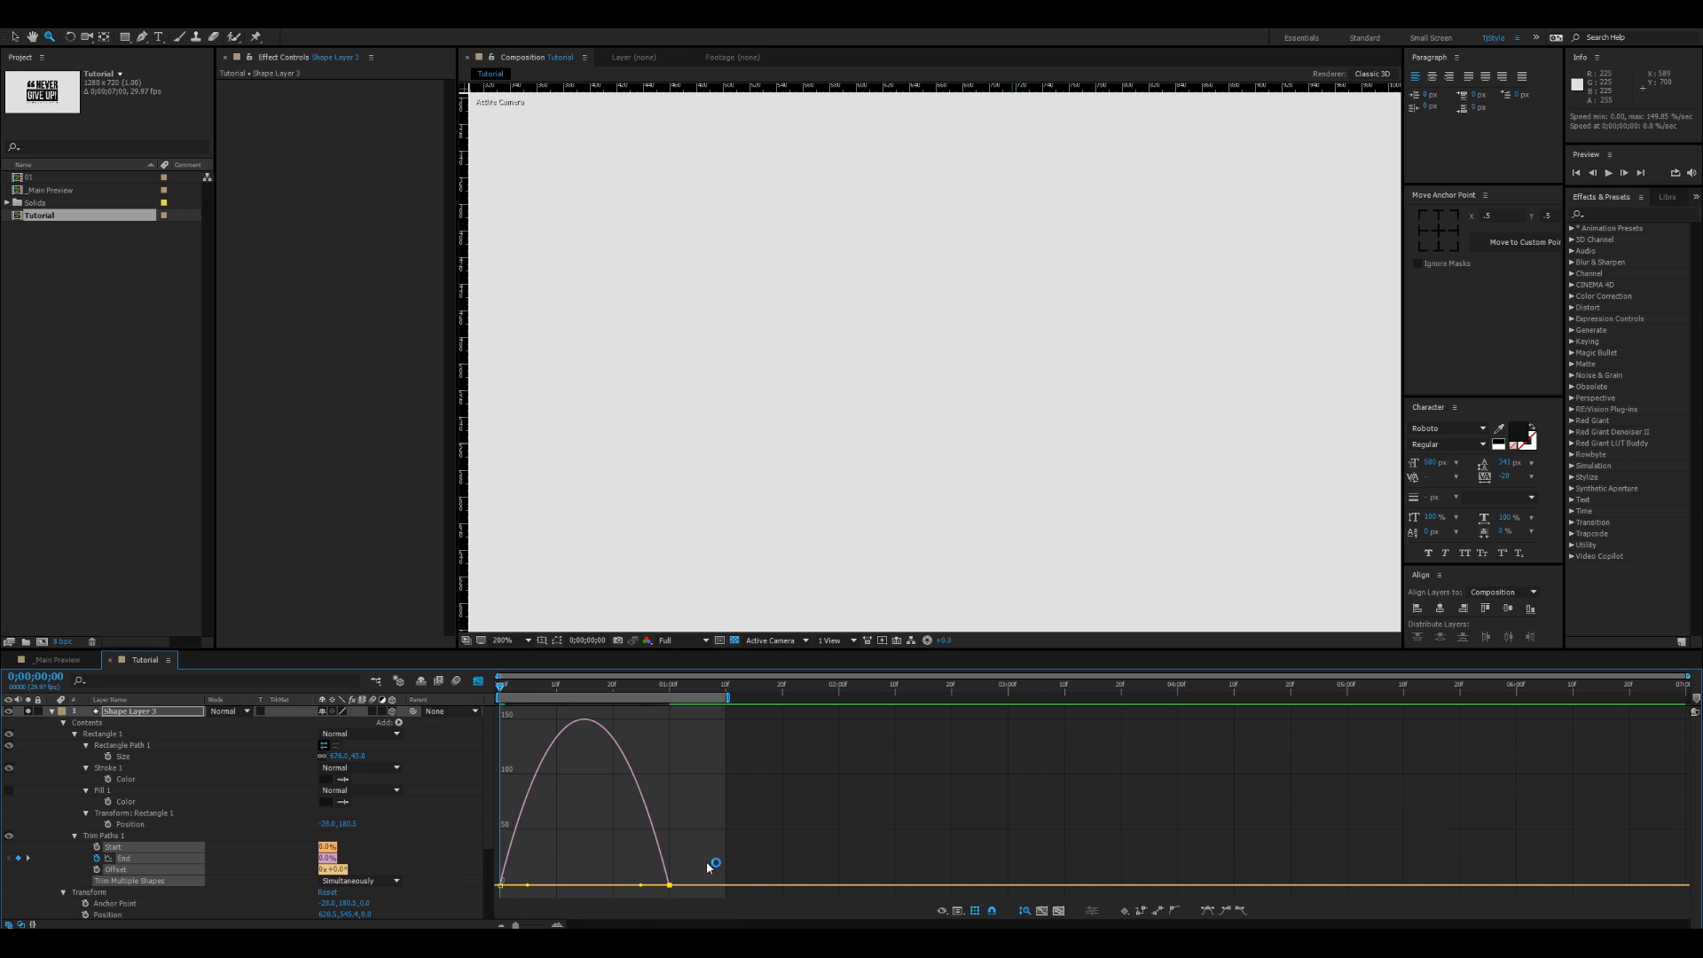
pyautogui.press('v')
# Step: Reshape the End speed curve to peak early with a long ease-out, preview it and return to the keyframe view
pyautogui.moveTo(707, 863)
pyautogui.mouseDown()
pyautogui.moveTo(635, 897)
pyautogui.moveTo(518, 885)
pyautogui.mouseUp()
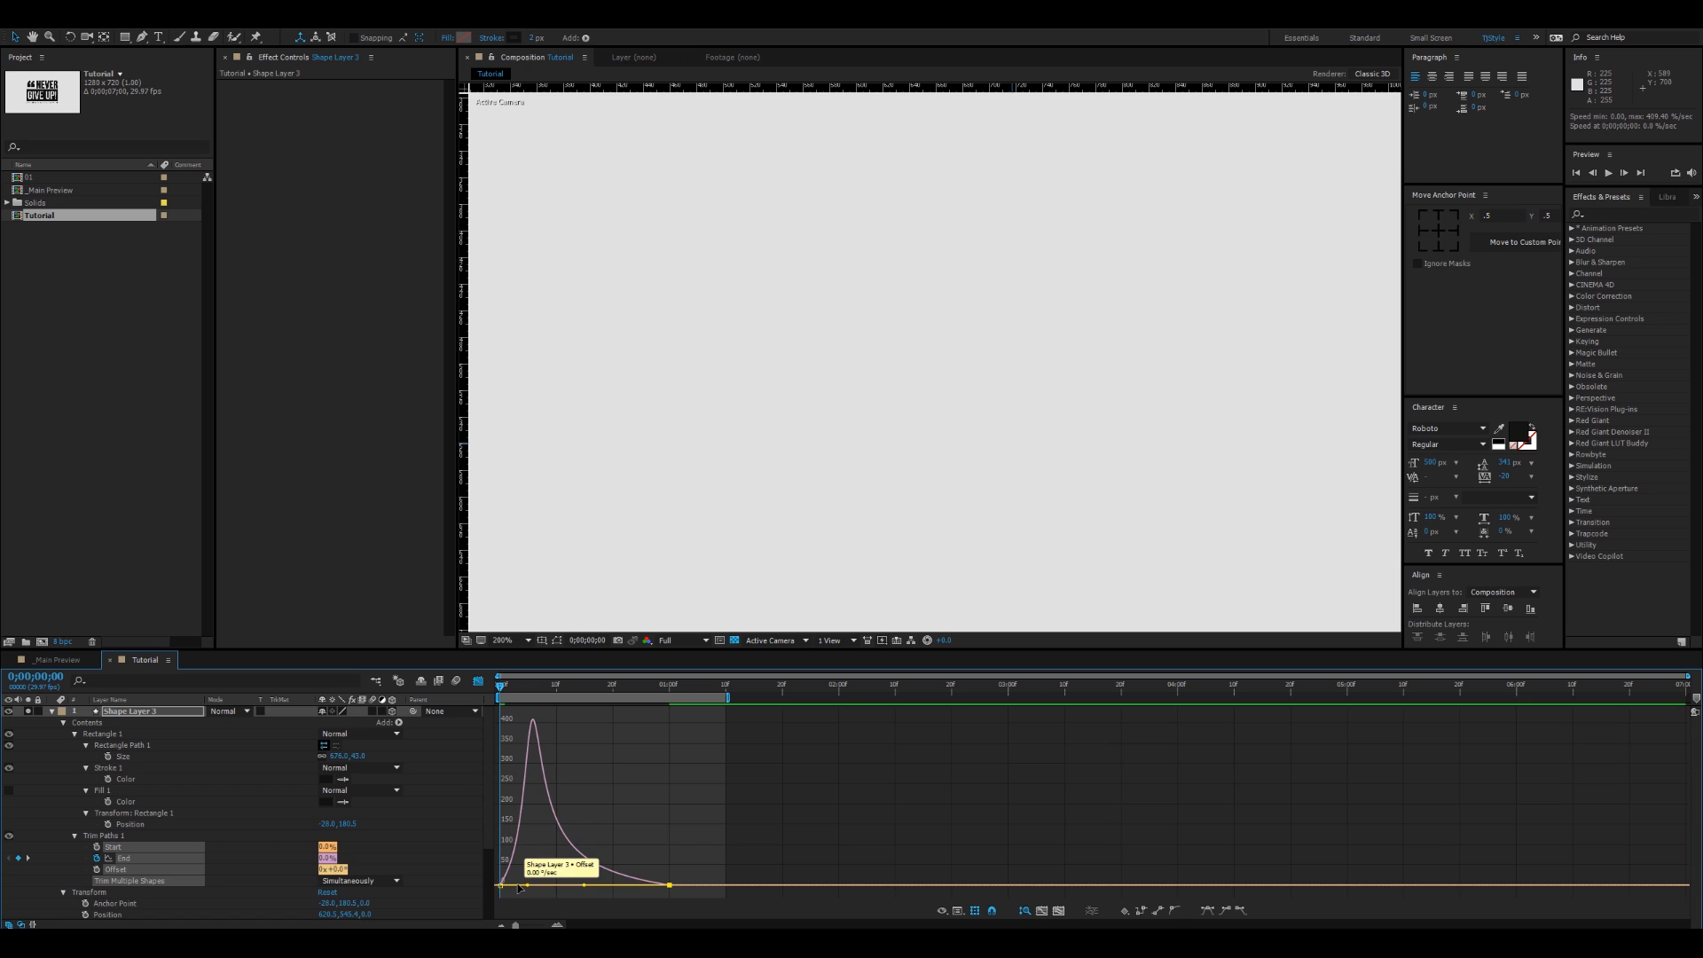
pyautogui.press('space')
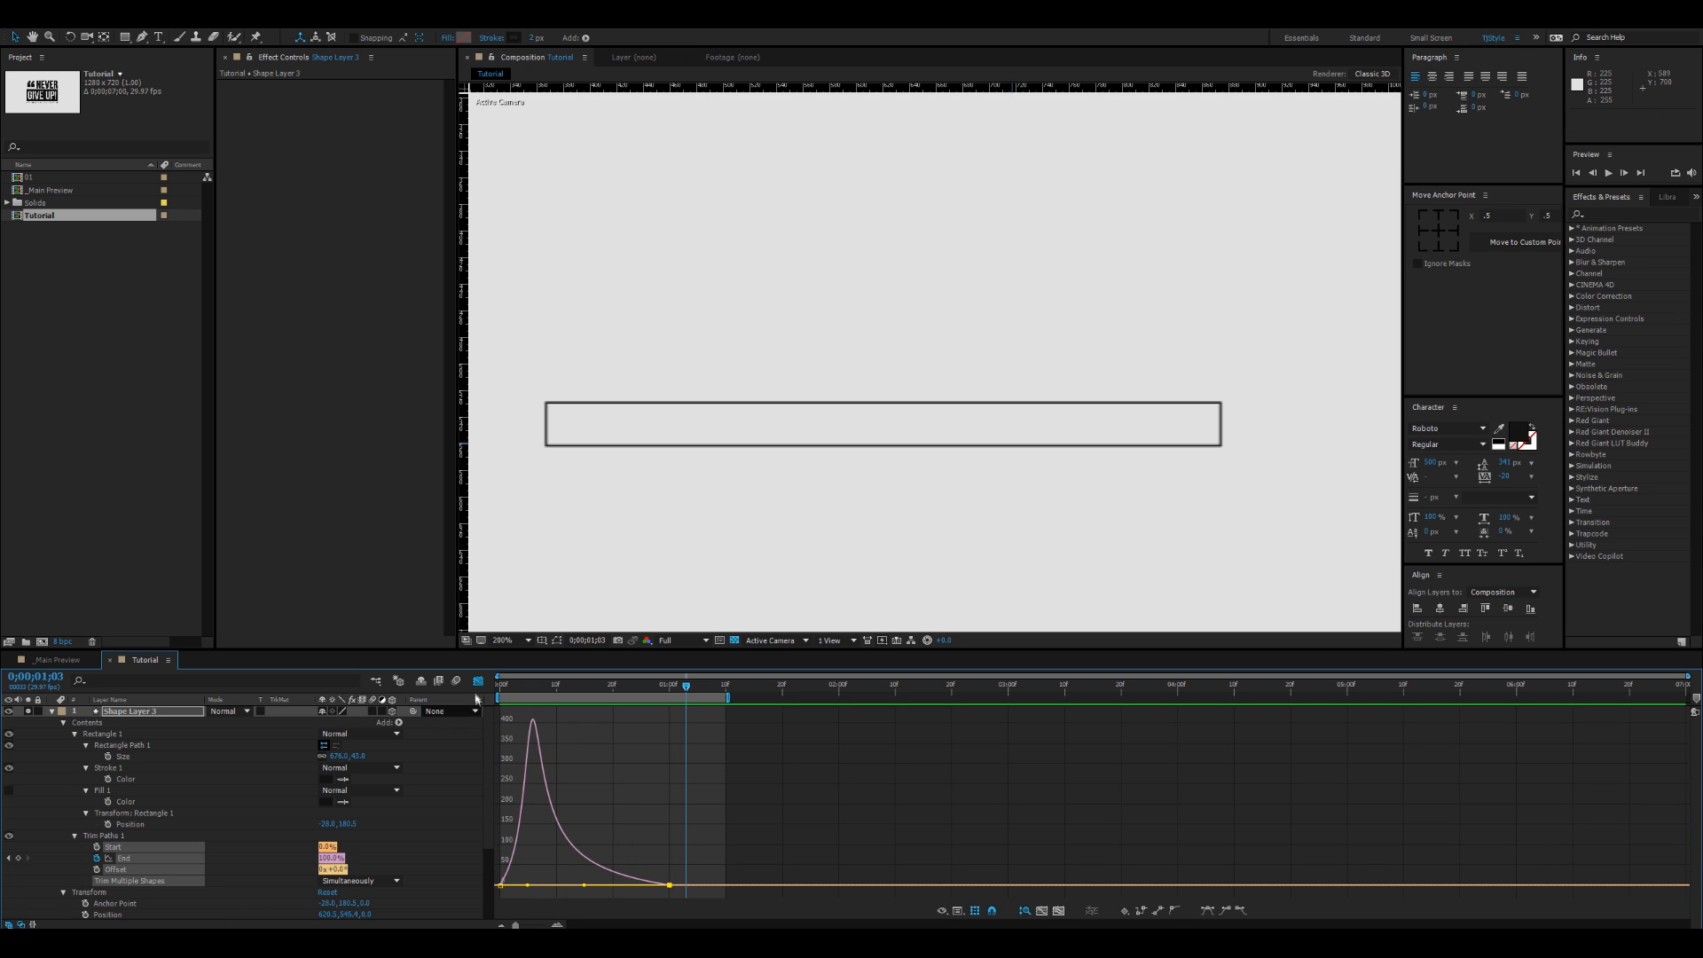
pyautogui.click(478, 681)
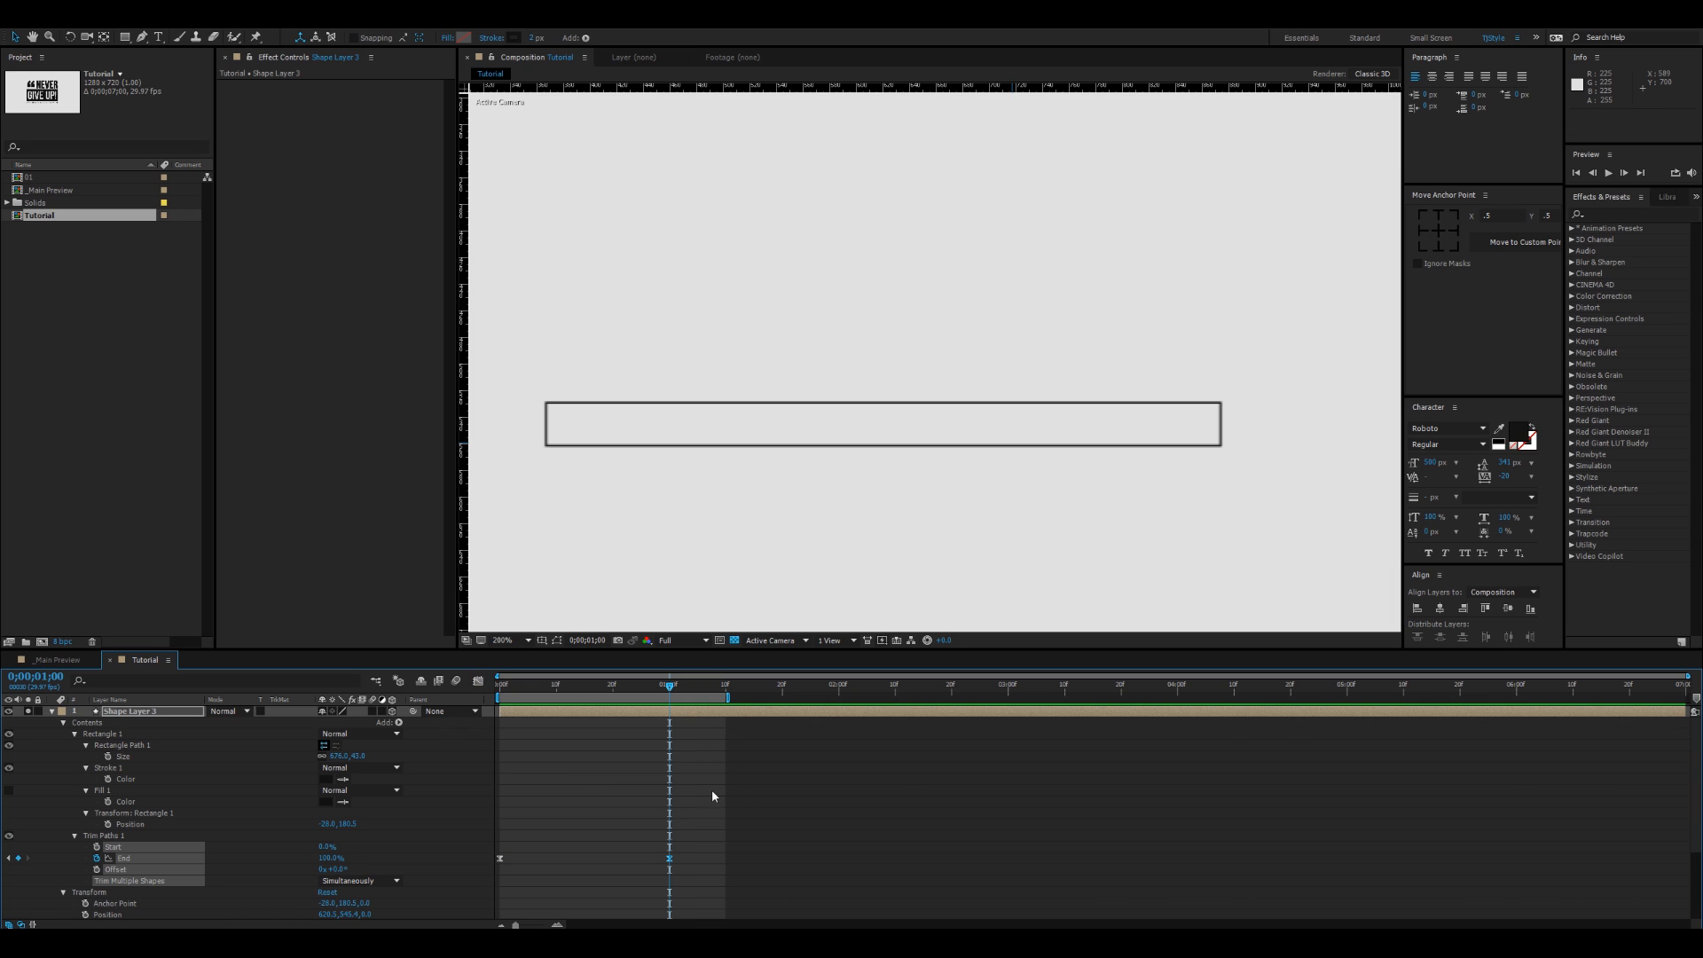
# Step: Move the 100% End keyframe to 2 seconds, extend the work area to it and preview the outline animation
pyautogui.click(841, 698)
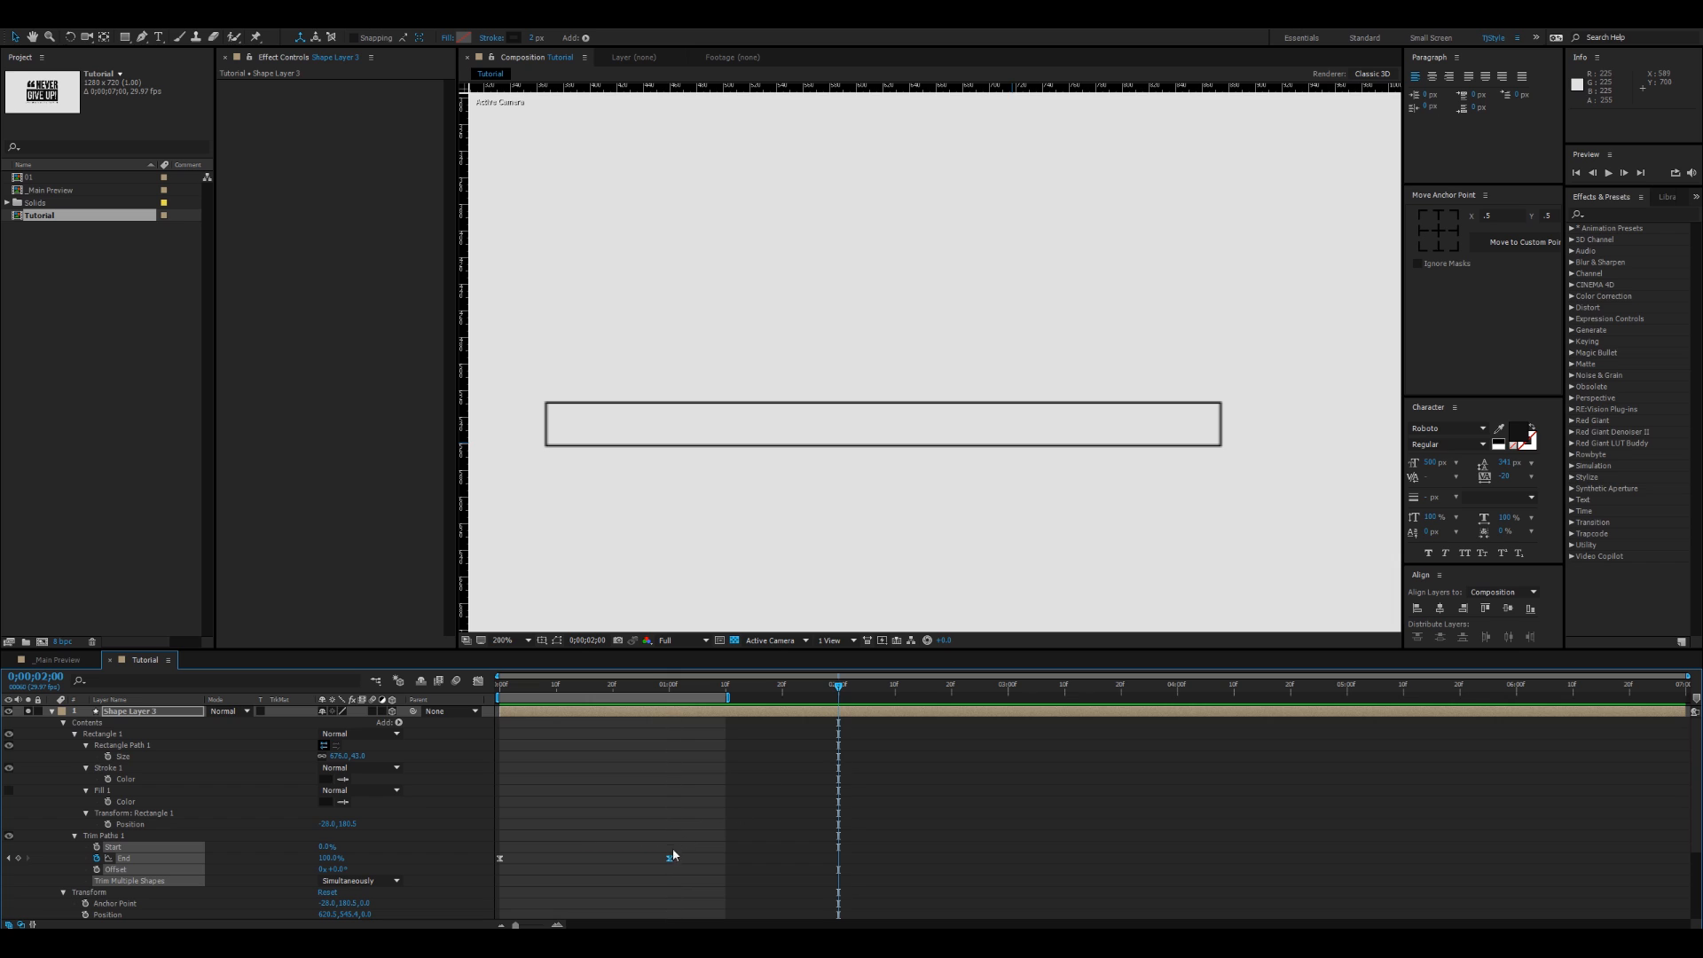
pyautogui.moveTo(670, 861); pyautogui.dragTo(841, 867)
pyautogui.press('space')
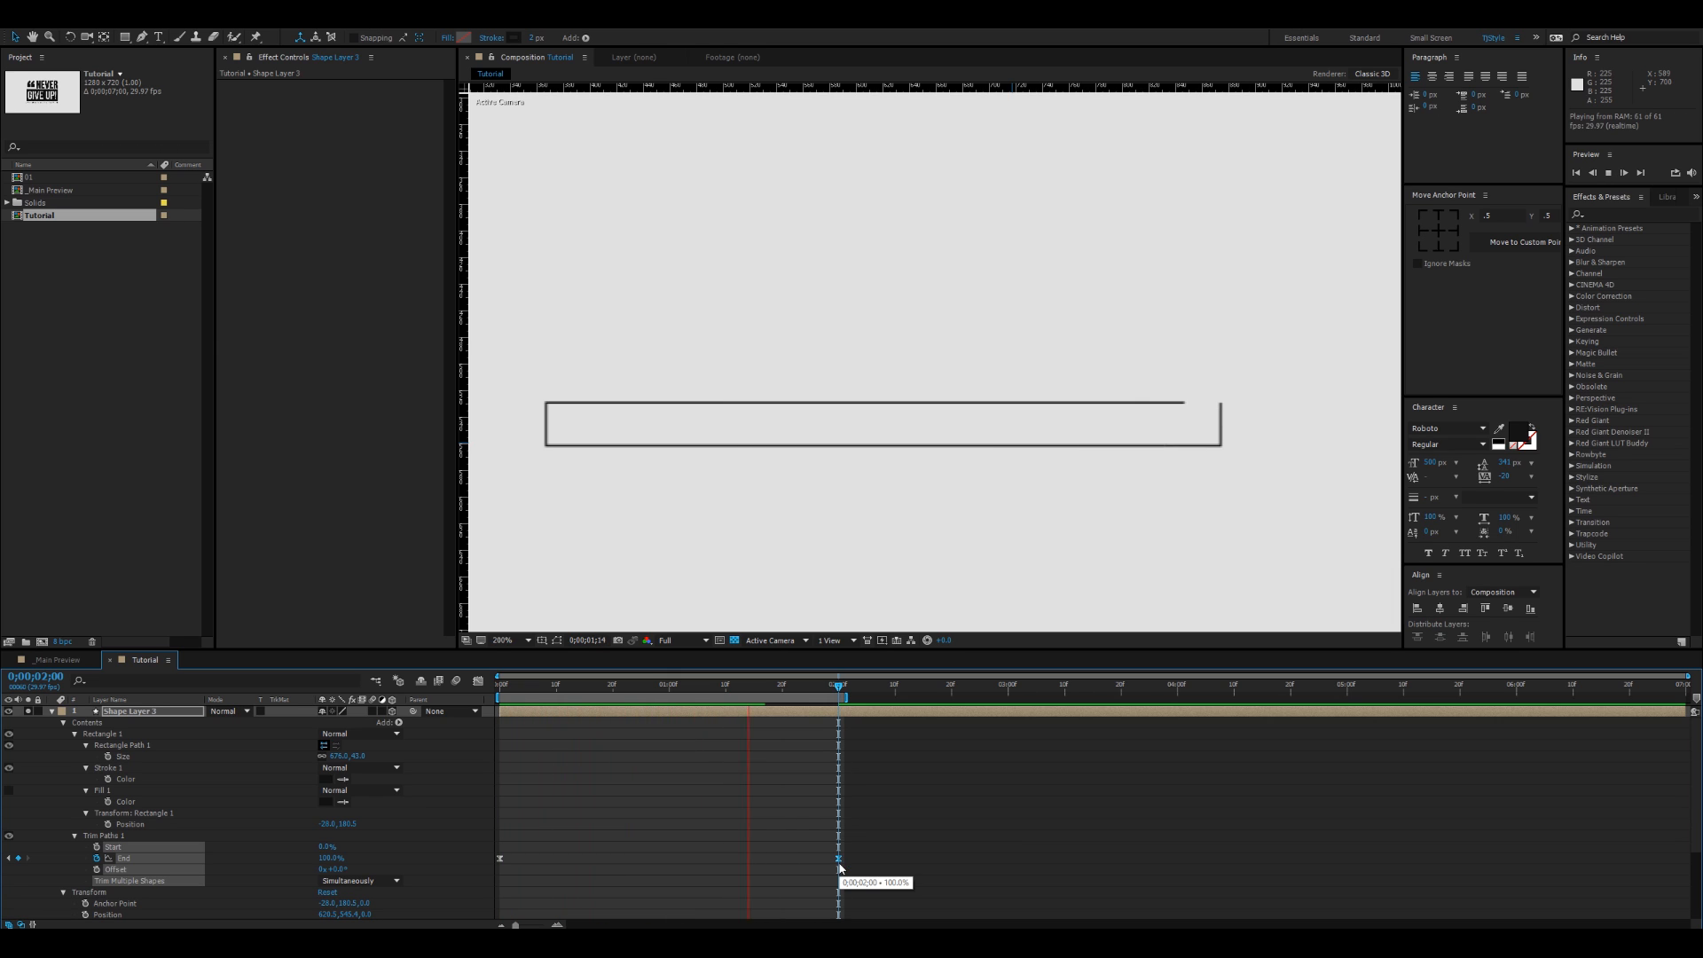
pyautogui.press('space')
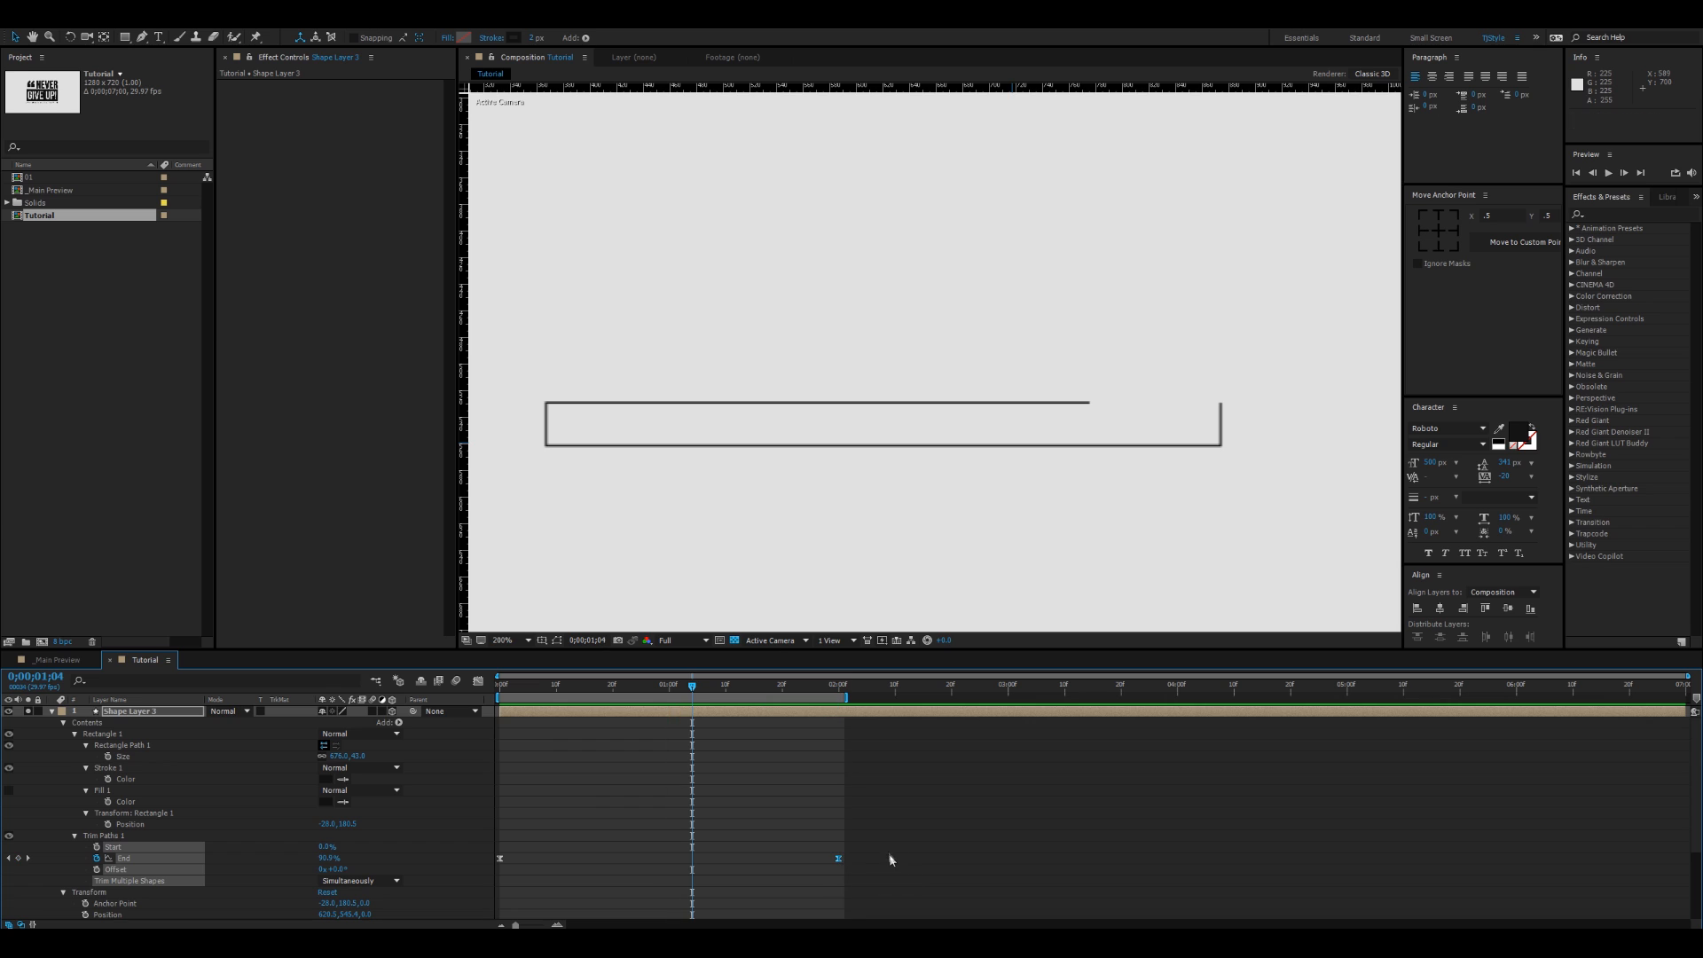
# Step: Shorten the last End keyframe's incoming ease for a softer speed curve, preview it, and collapse the outline layer's properties
pyautogui.moveTo(888, 851); pyautogui.dragTo(794, 887)
pyautogui.click(478, 682)
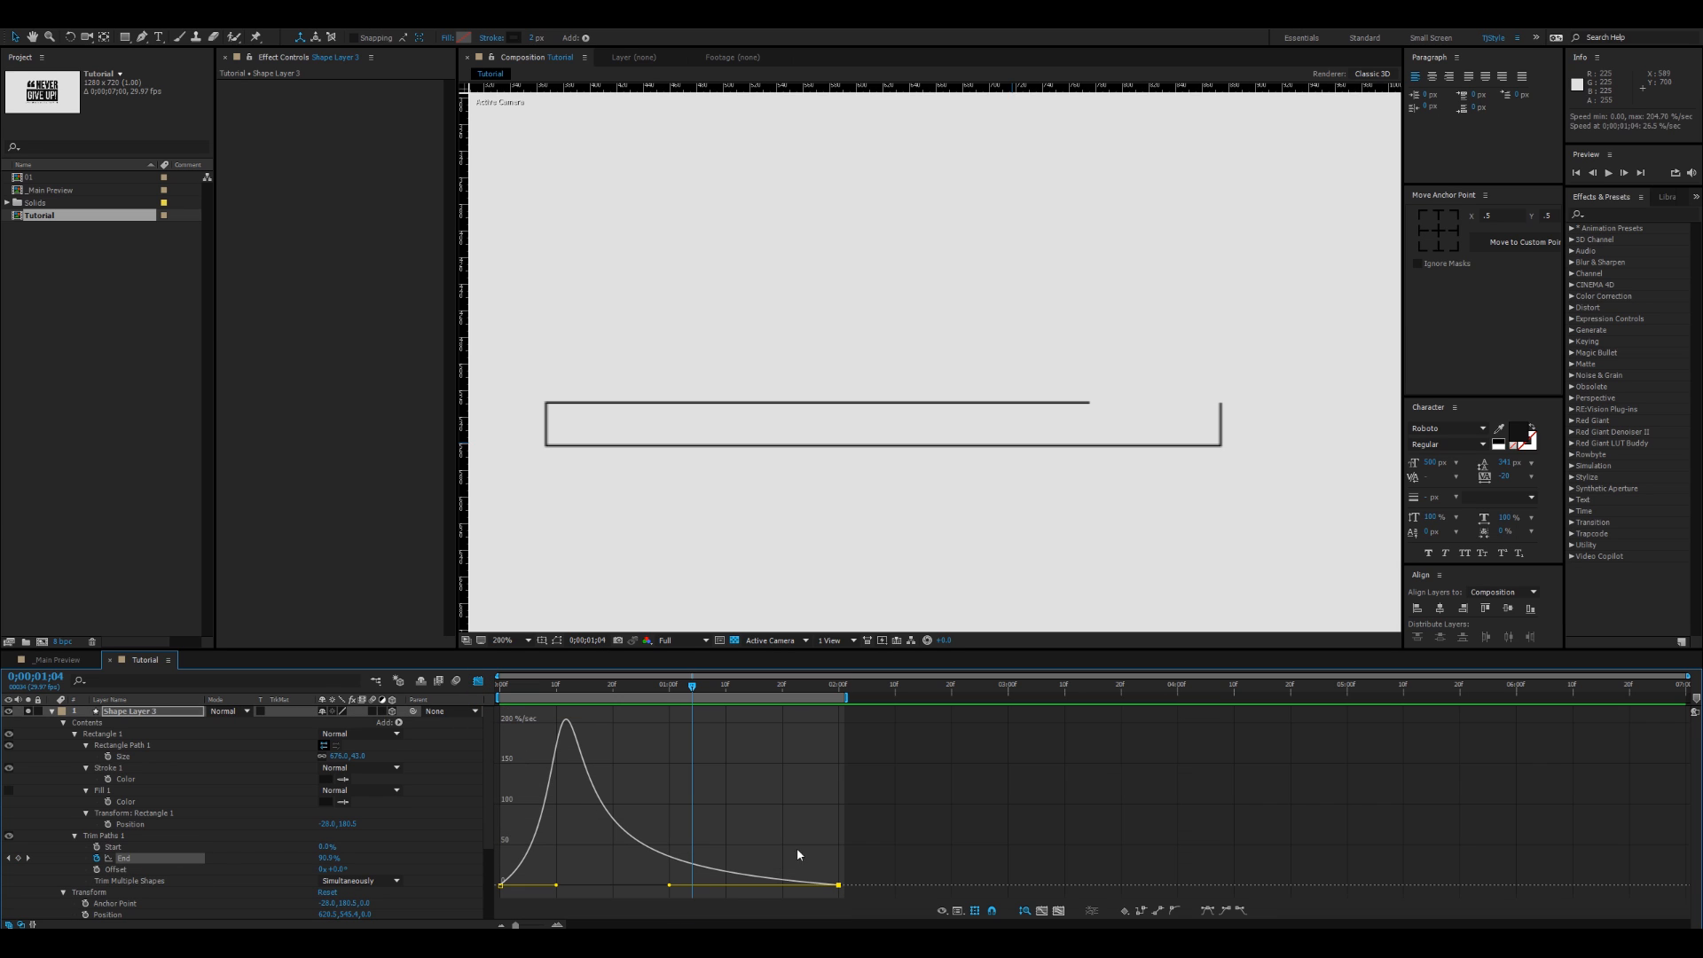
pyautogui.moveTo(669, 885); pyautogui.dragTo(709, 886)
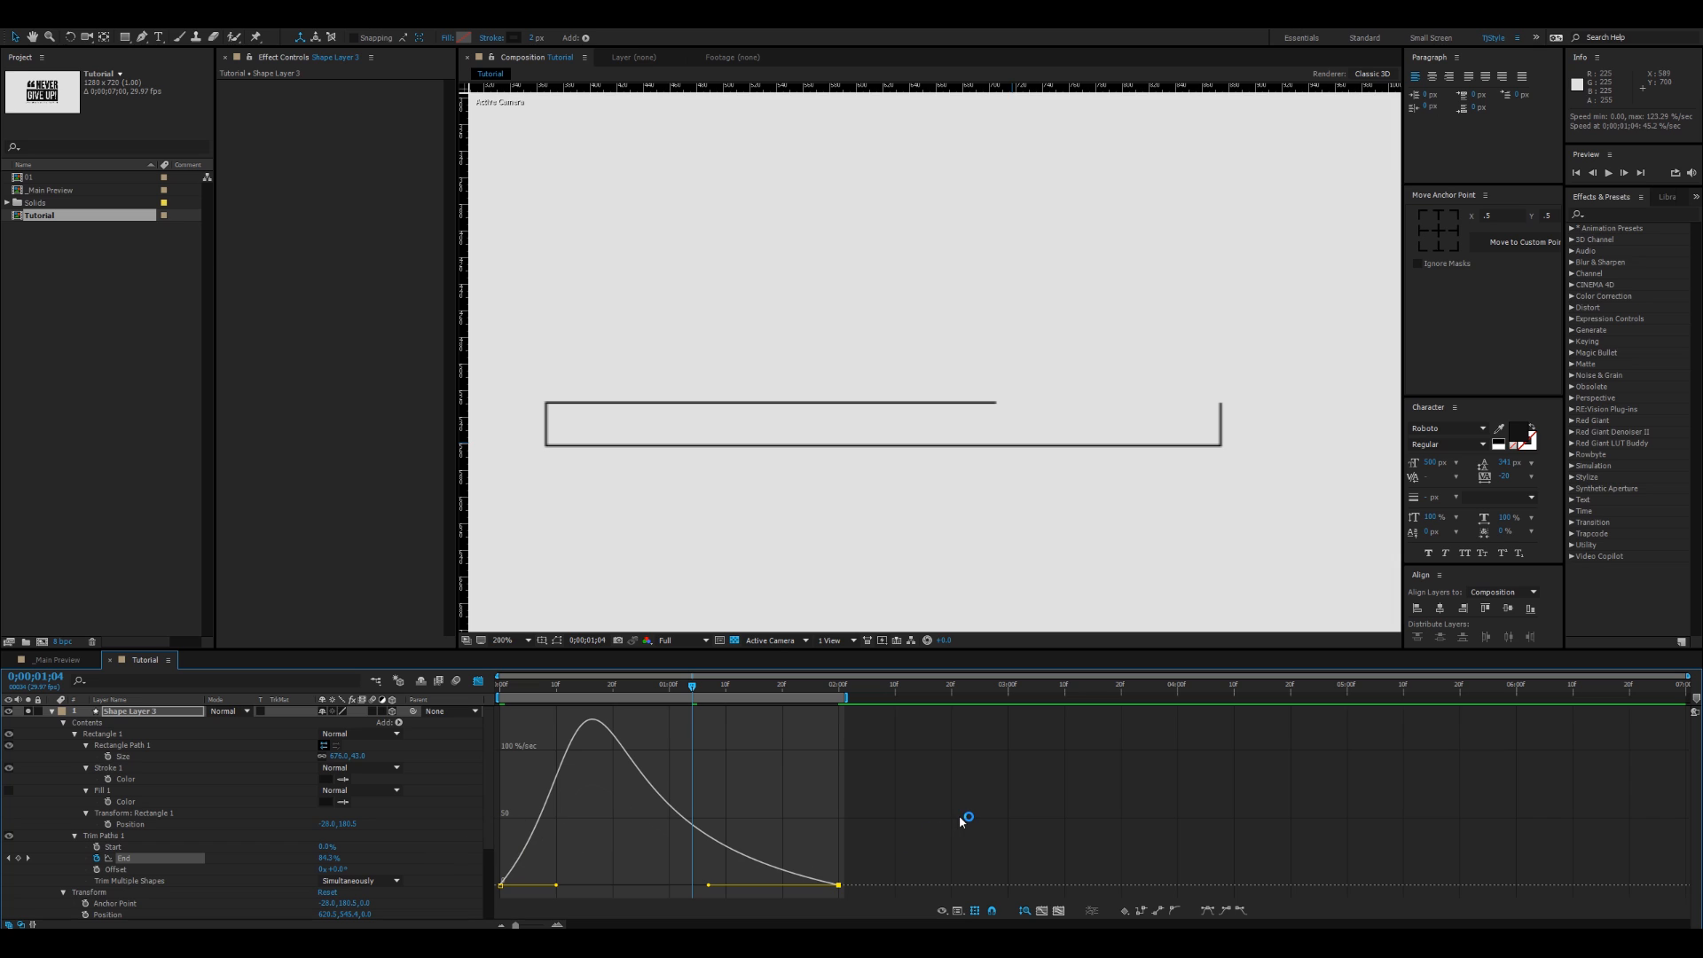
pyautogui.press('space')
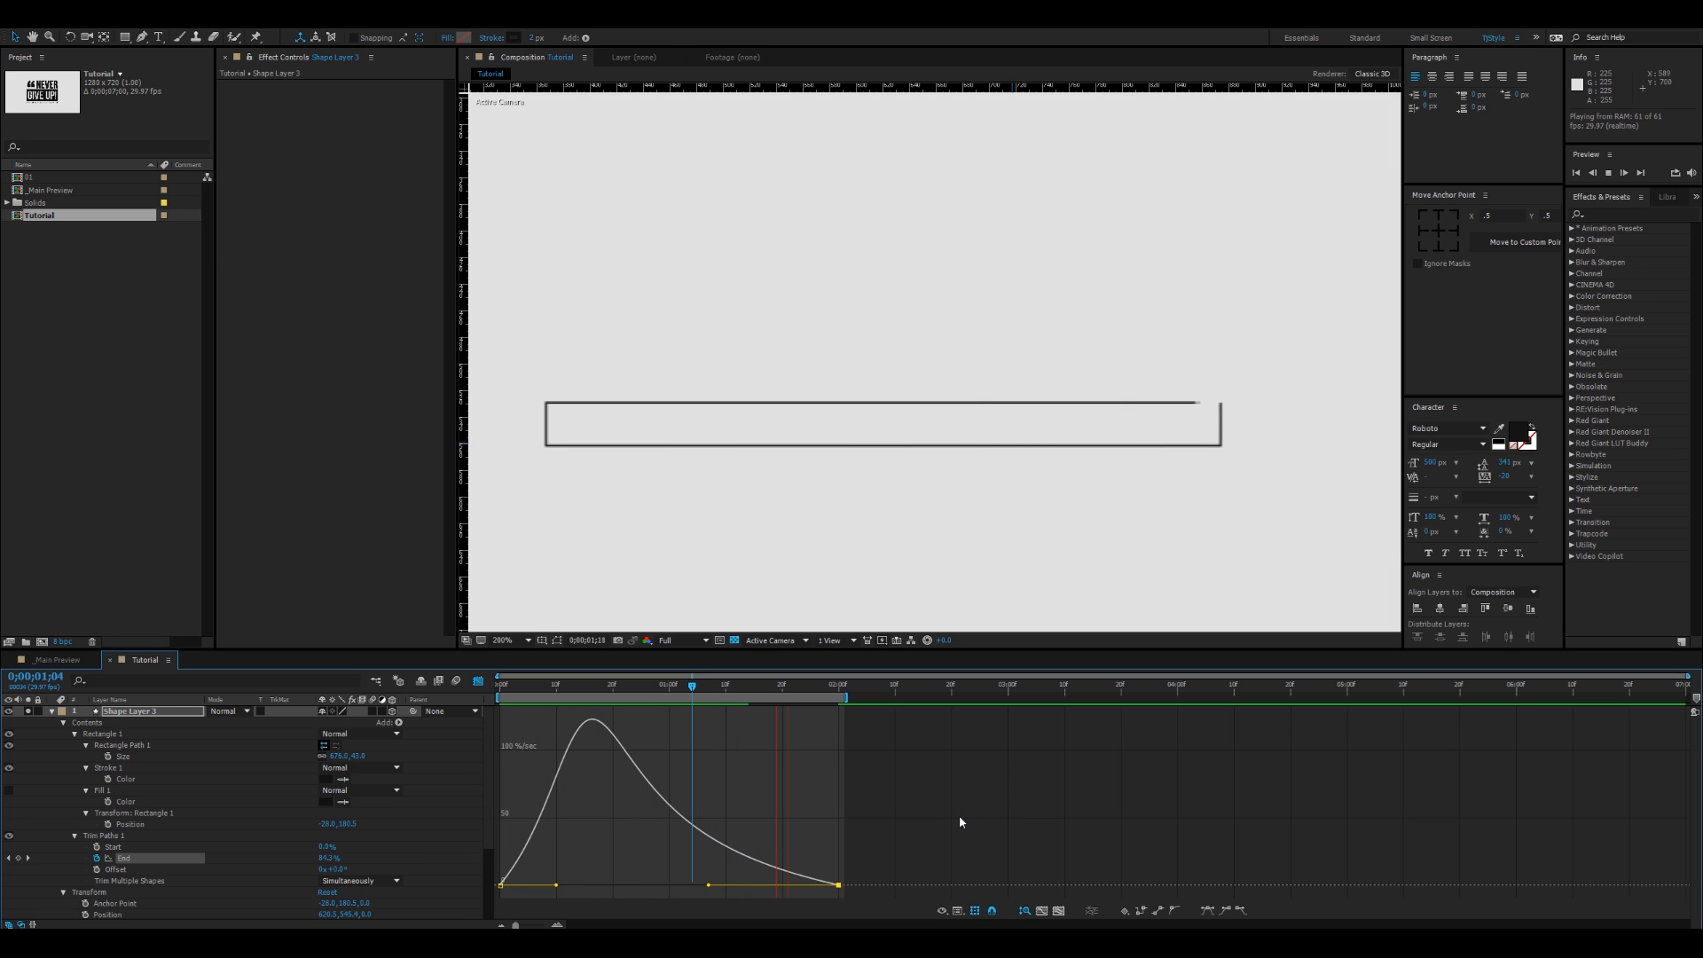
pyautogui.press('space')
pyautogui.click(479, 681)
pyautogui.press('u')
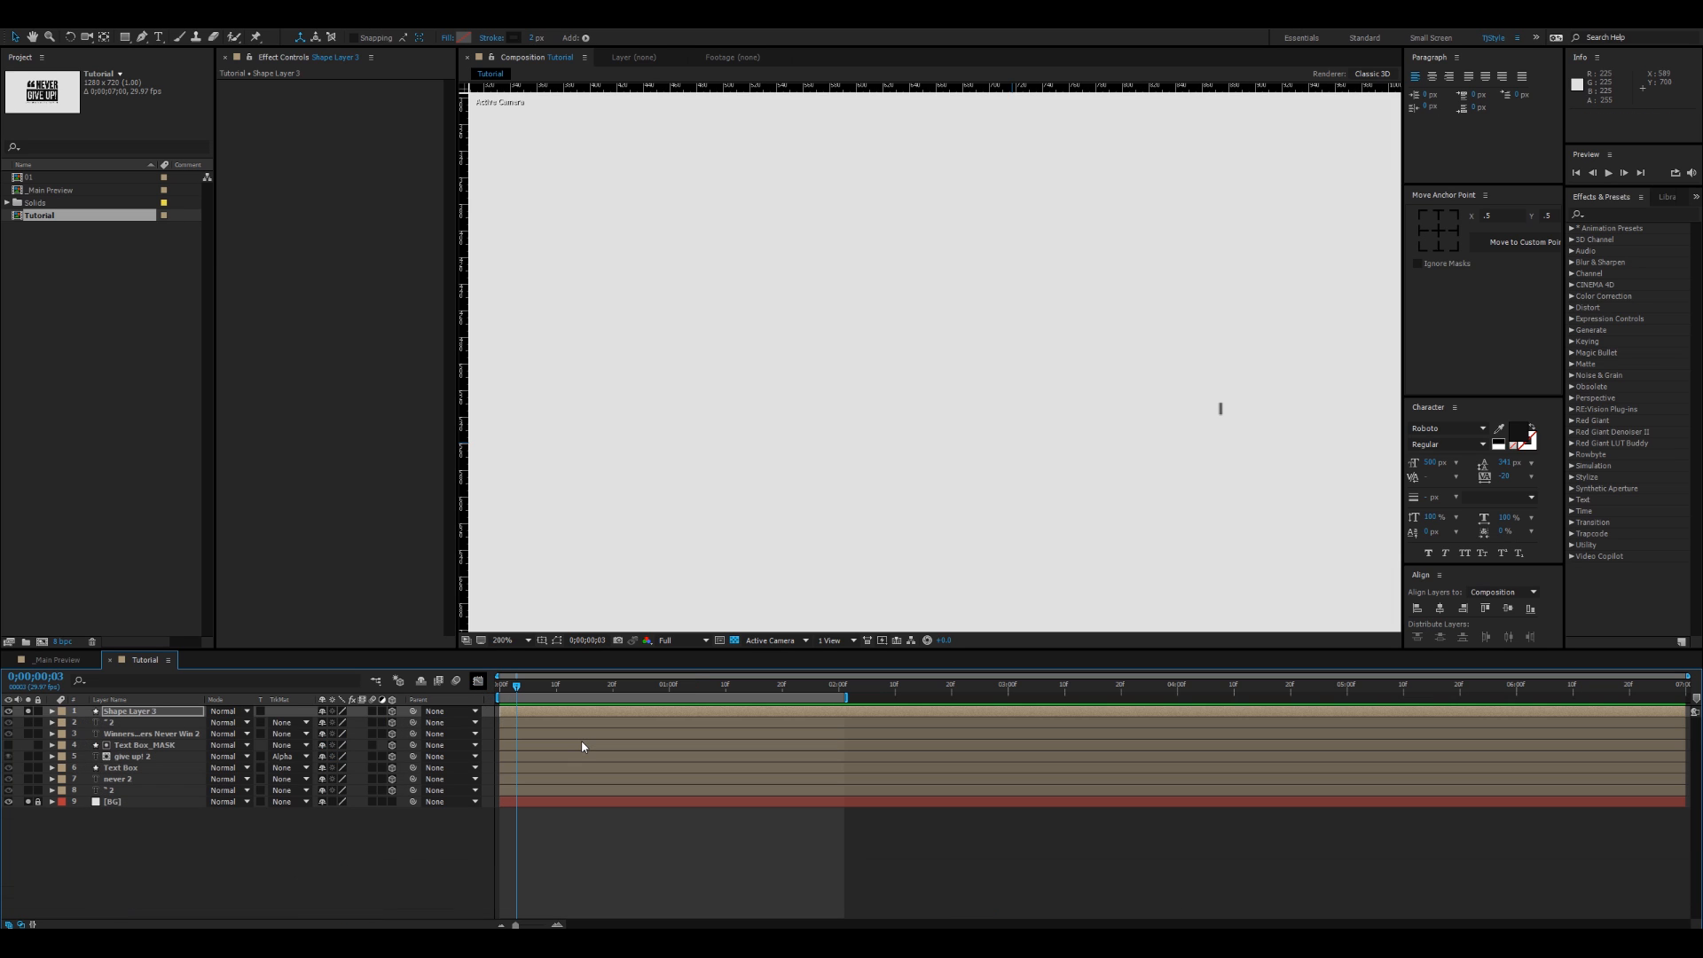
# Step: Solo the "Winners Never Quit and Quitters Never Win" text layer alongside the outline and preview both together
pyautogui.click(146, 832)
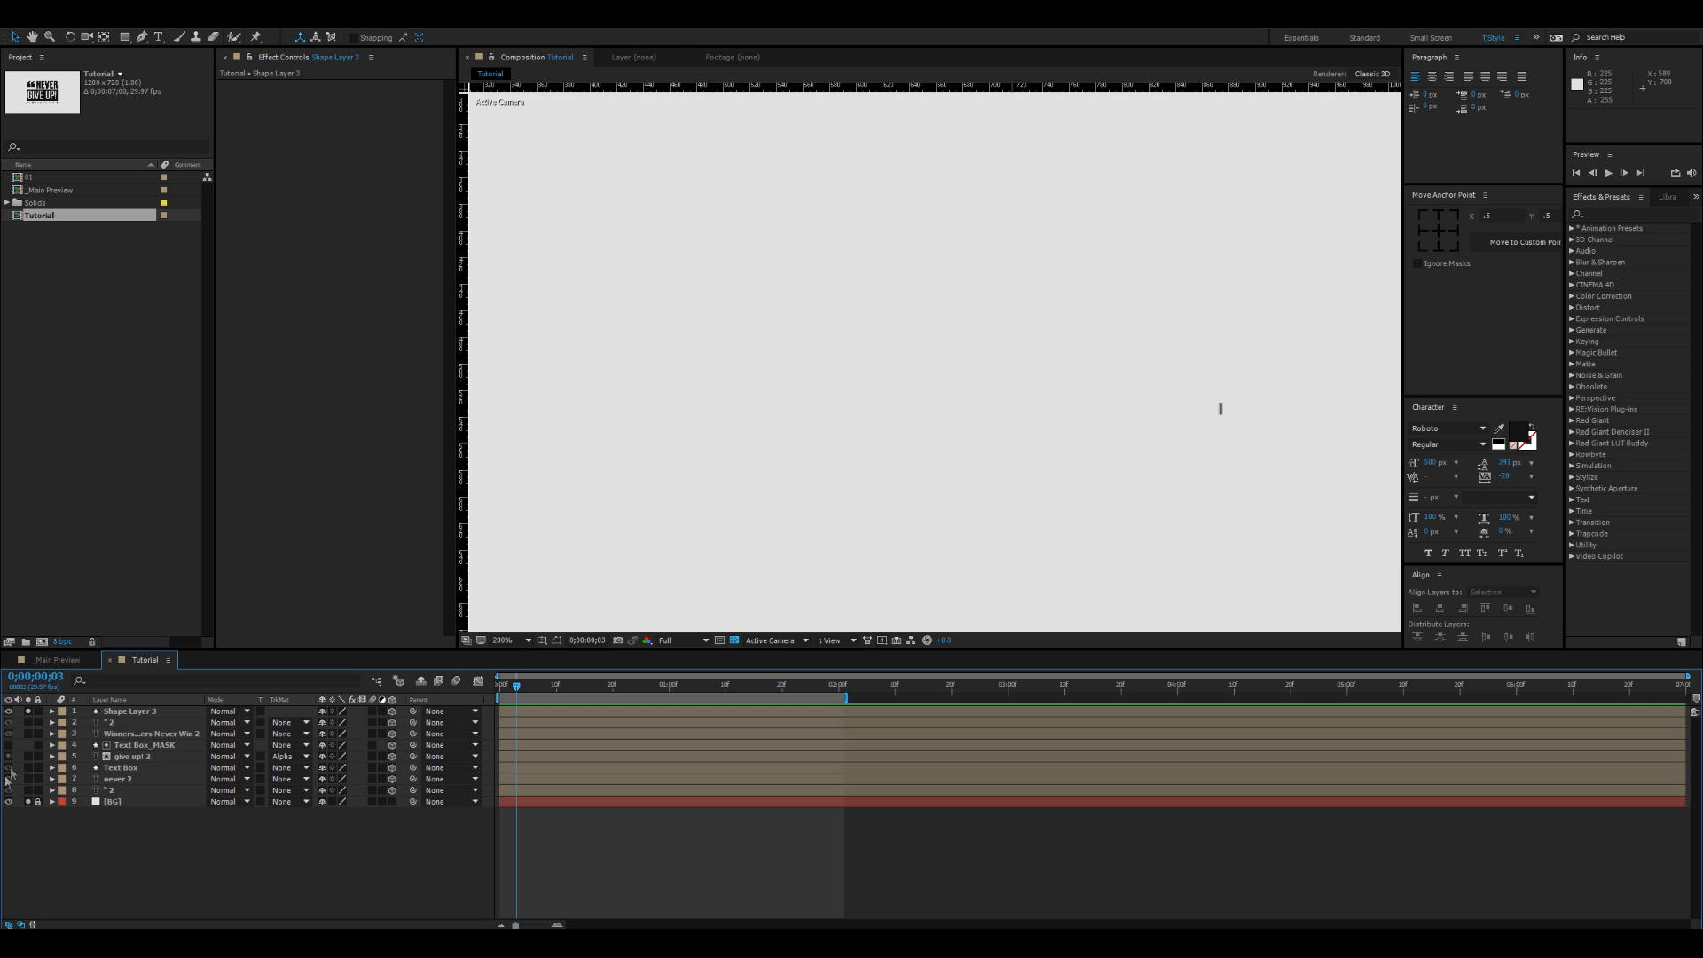
pyautogui.click(125, 734)
pyautogui.click(27, 735)
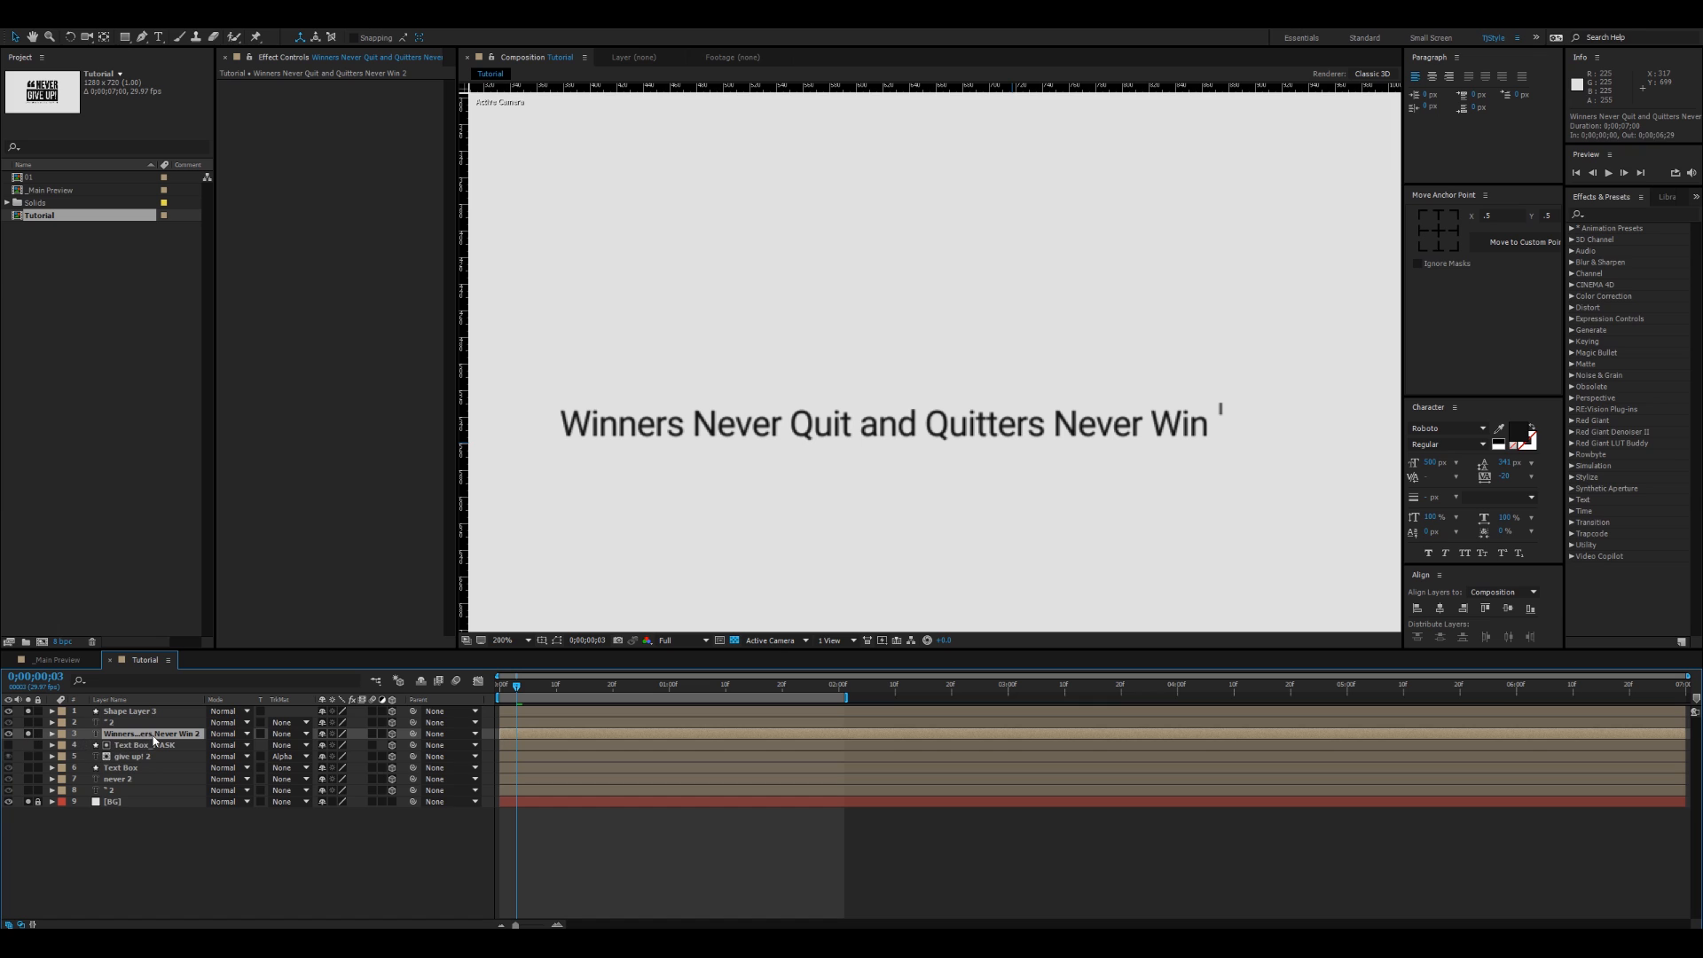
pyautogui.click(28, 734)
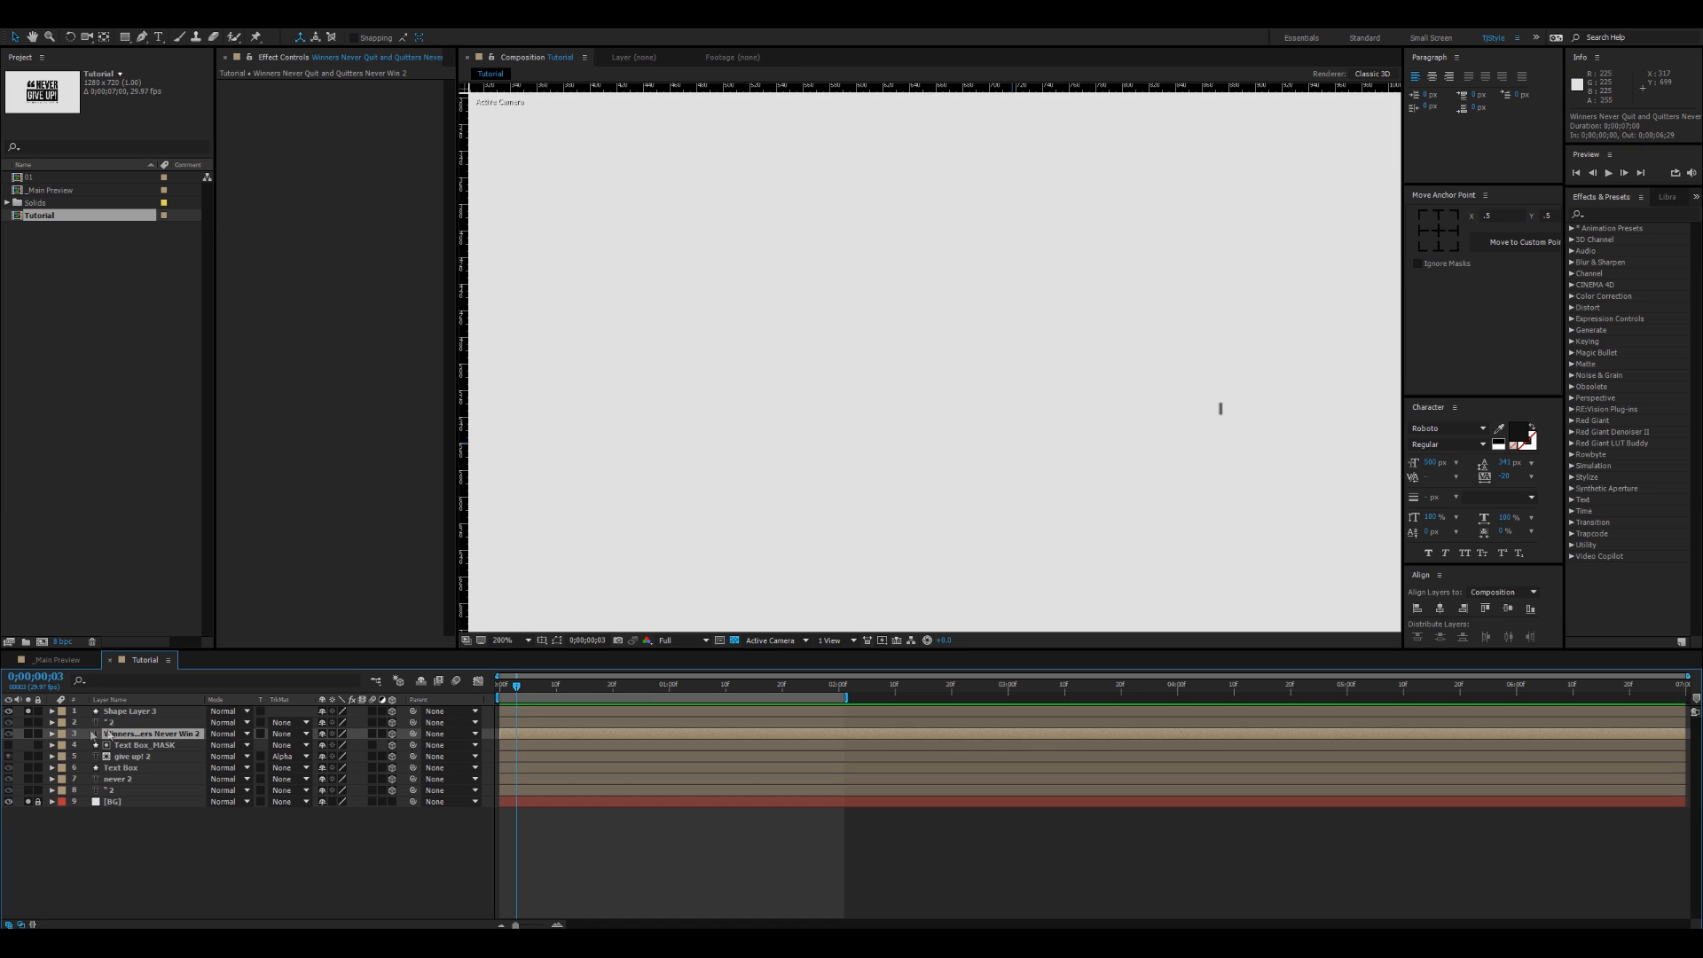
pyautogui.click(28, 734)
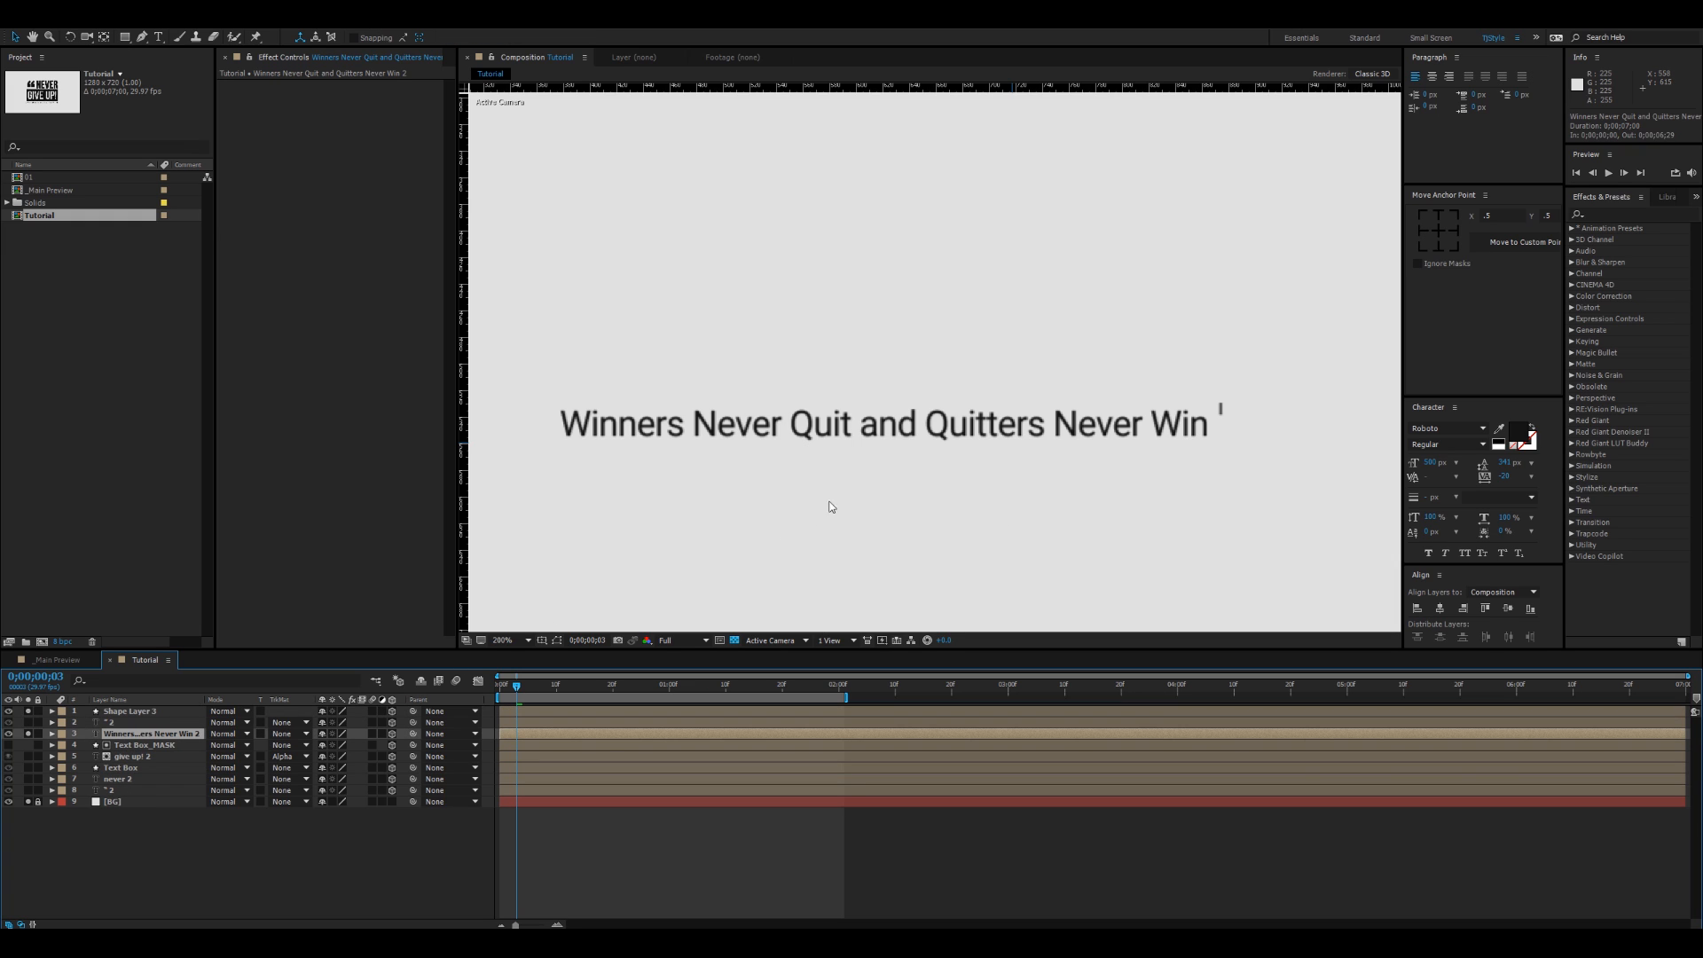
pyautogui.press('space')
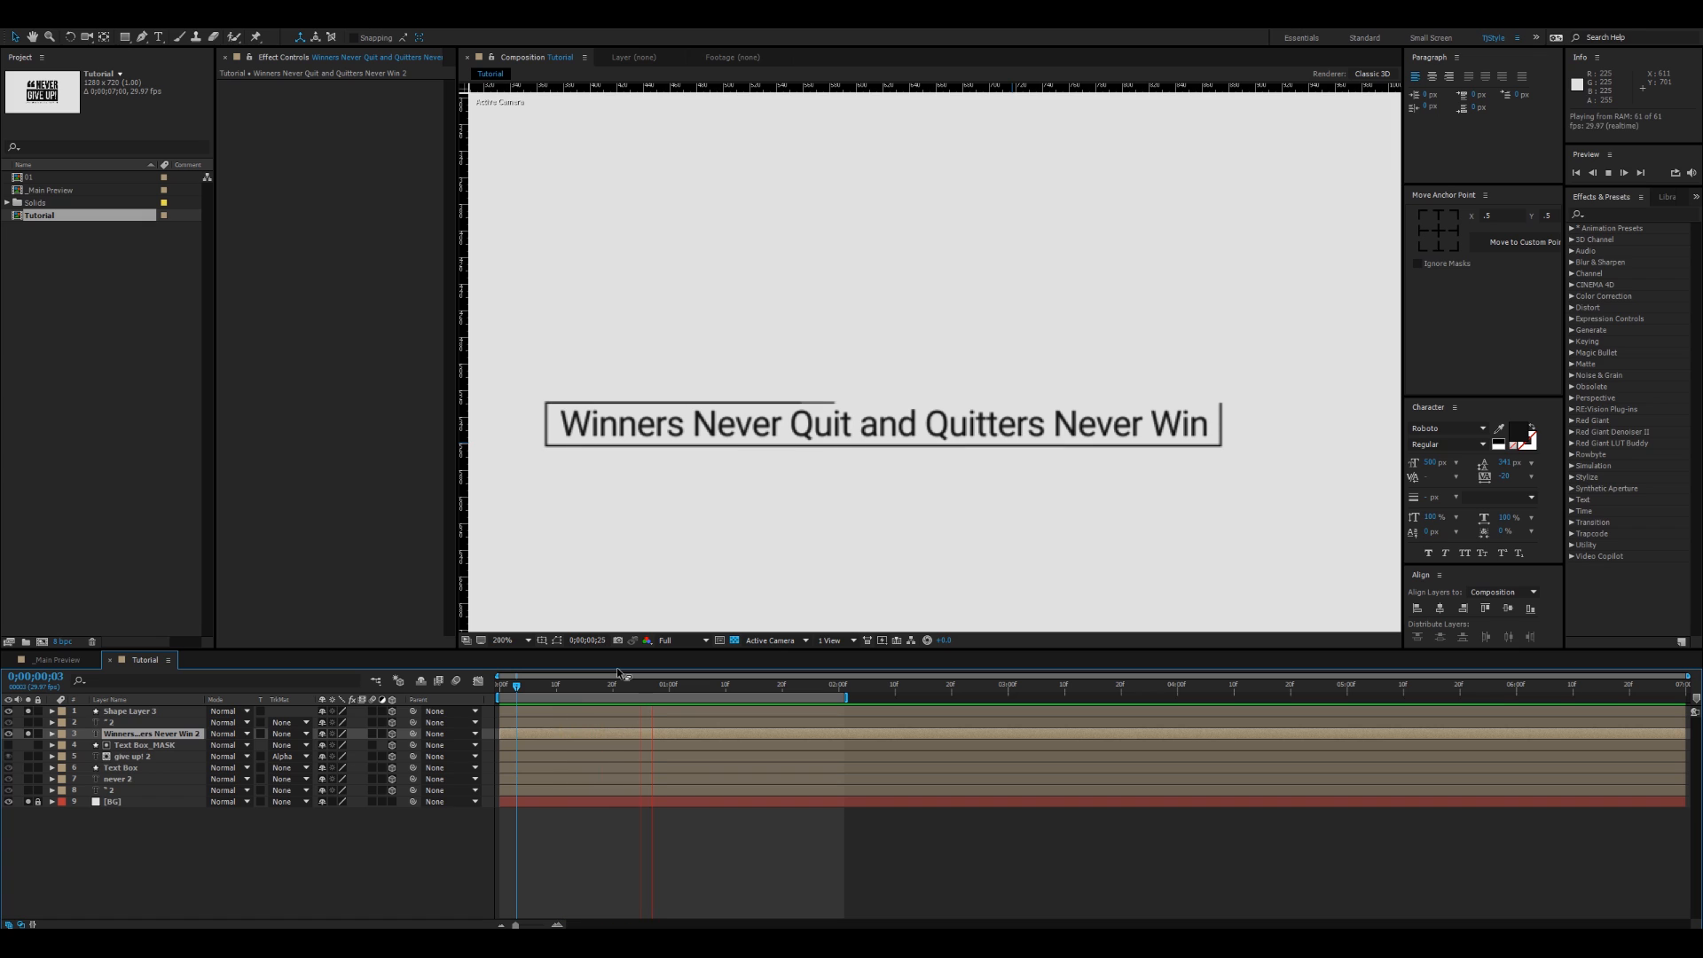
pyautogui.press('space')
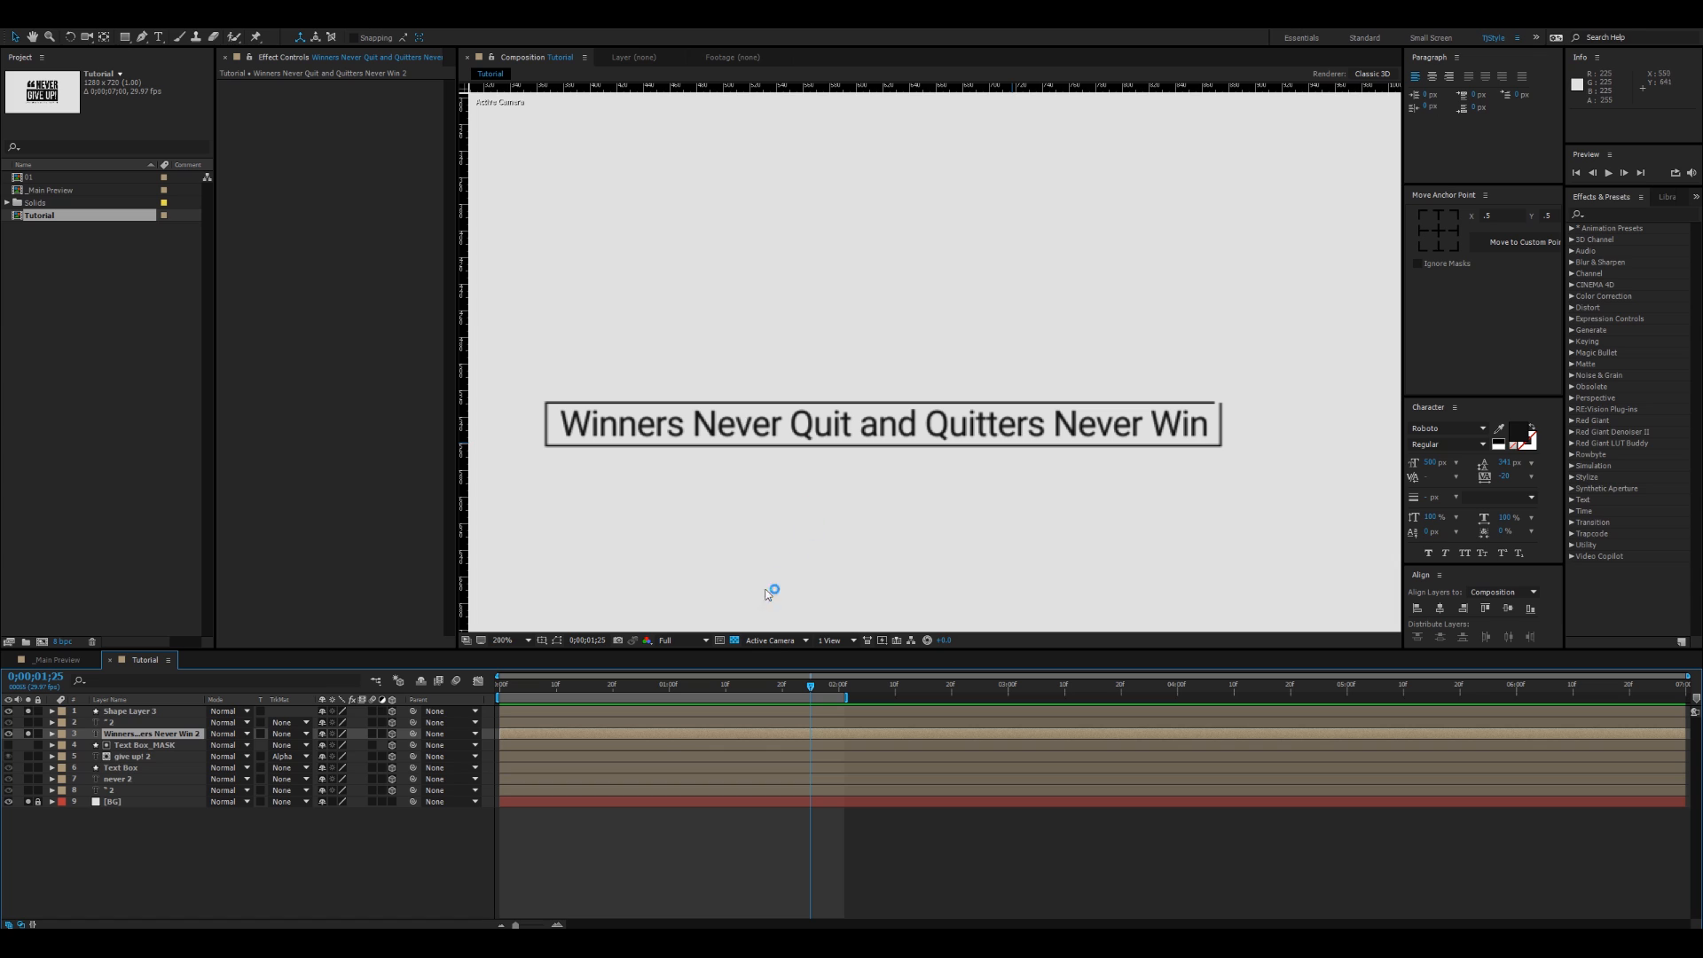
# Step: Keyframe the tagline's Position at 1 second, and at the composition's start move the text up about 37 px above the outline
pyautogui.hotkey('ctrl', 'shift', 'h')
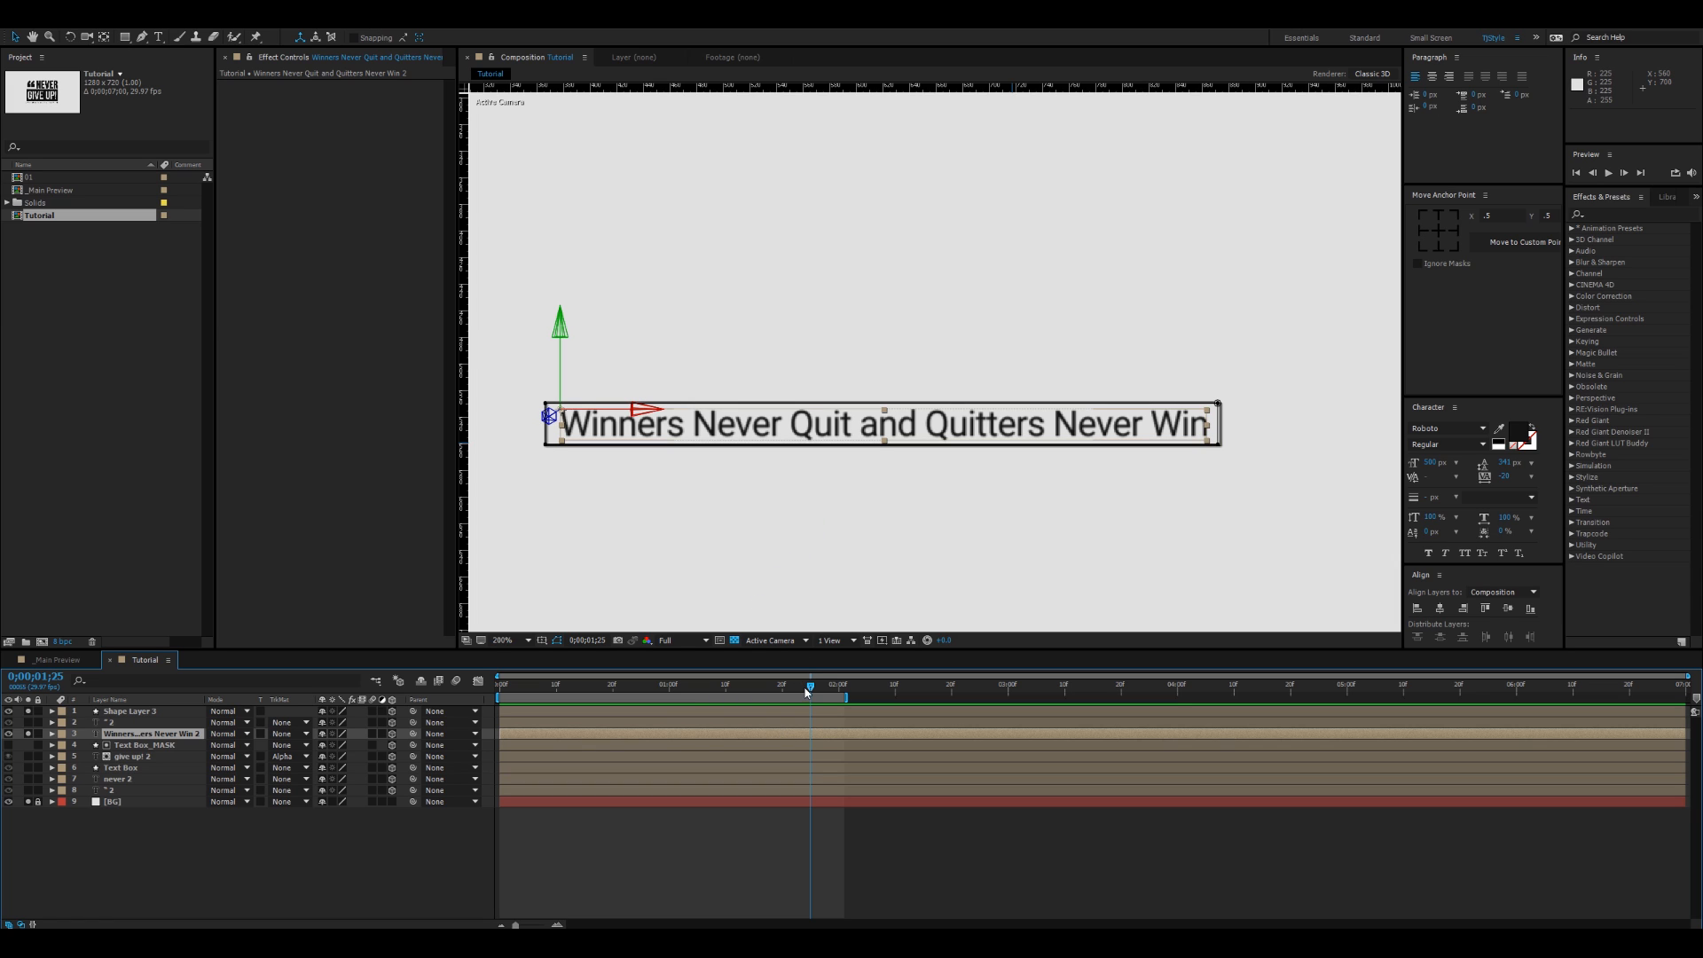
pyautogui.moveTo(810, 687); pyautogui.dragTo(670, 718)
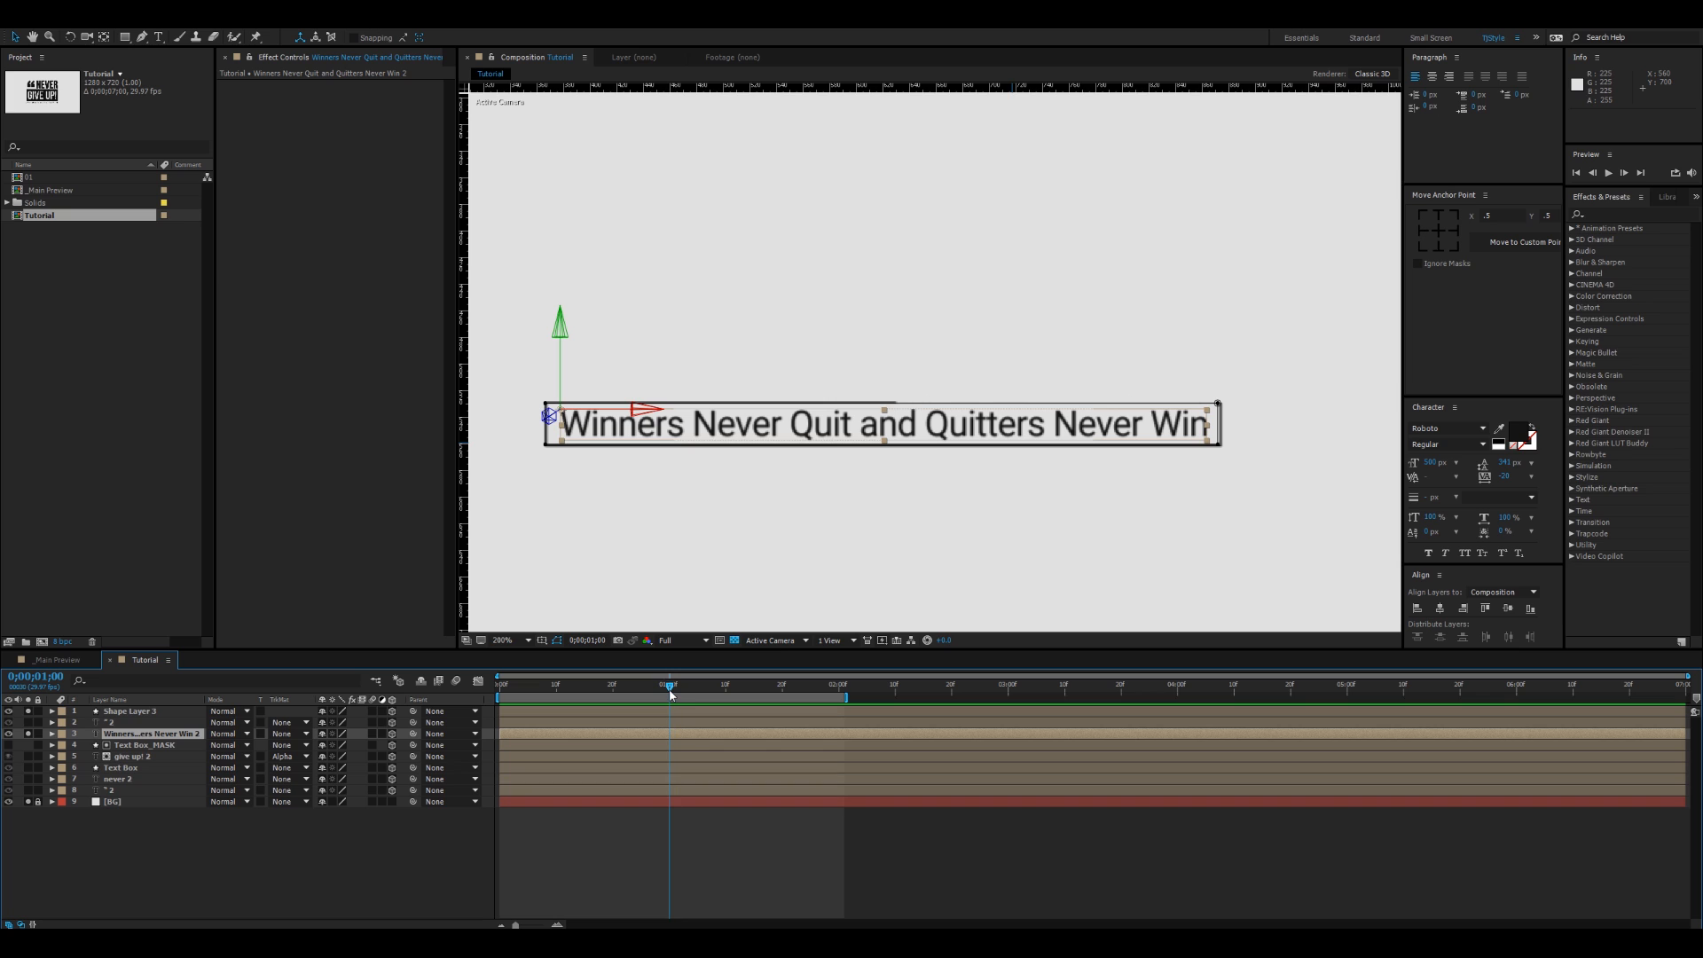
pyautogui.press('p')
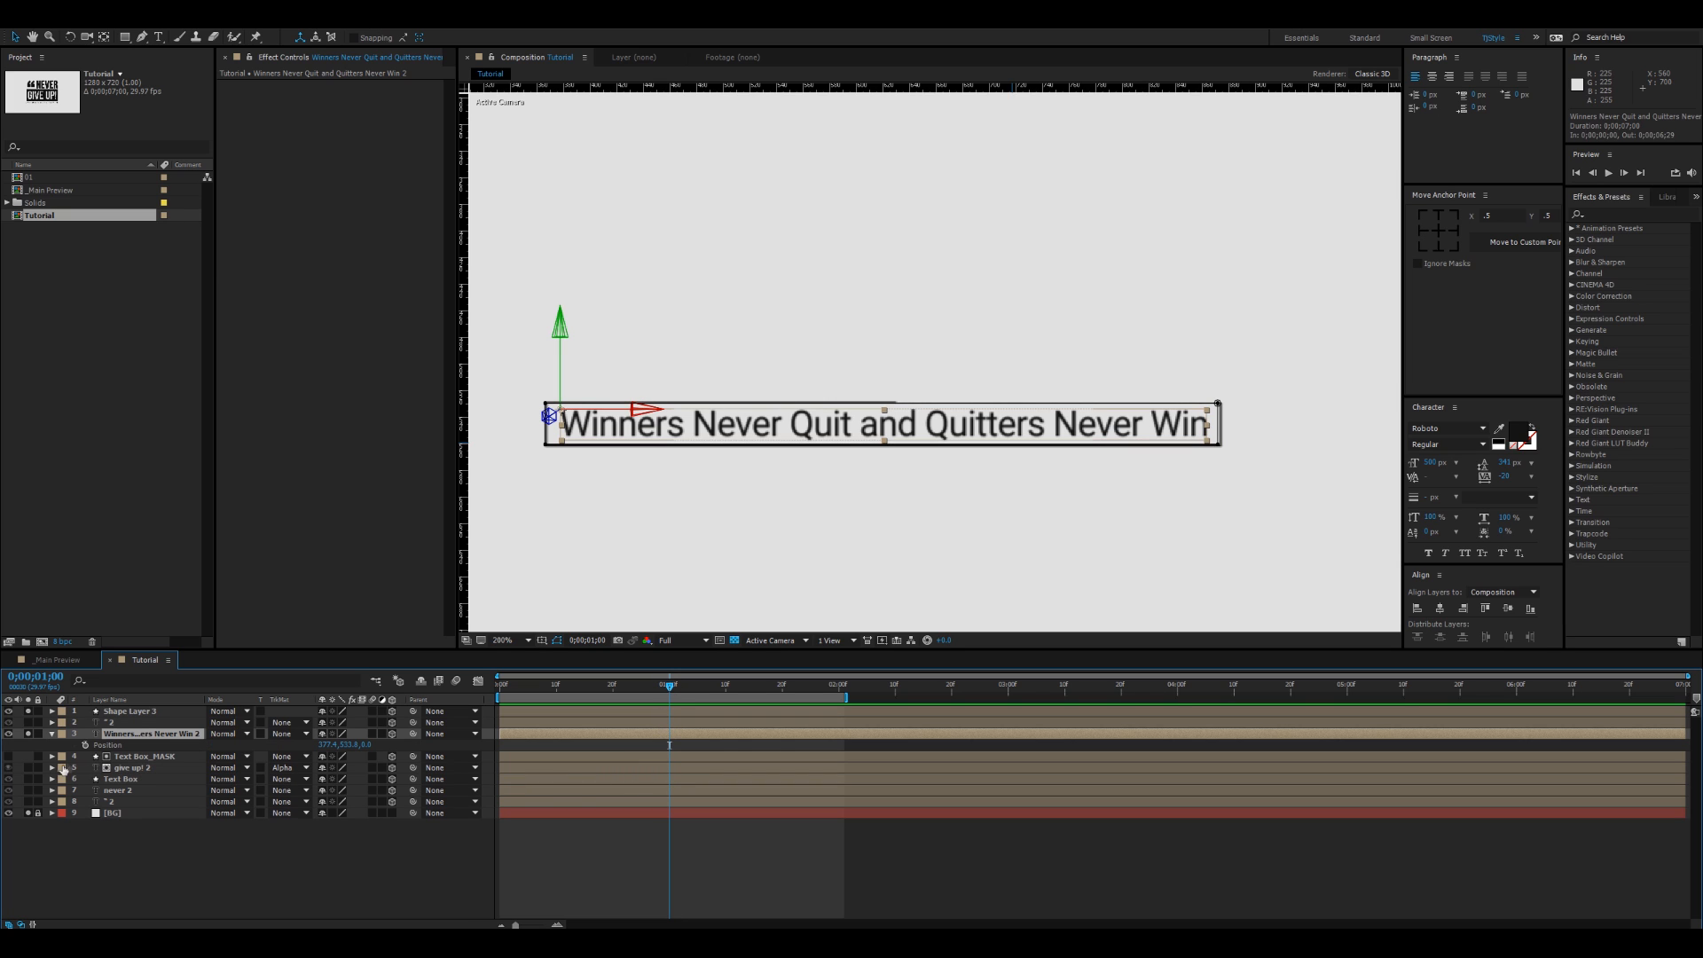
pyautogui.click(86, 746)
pyautogui.press('Home')
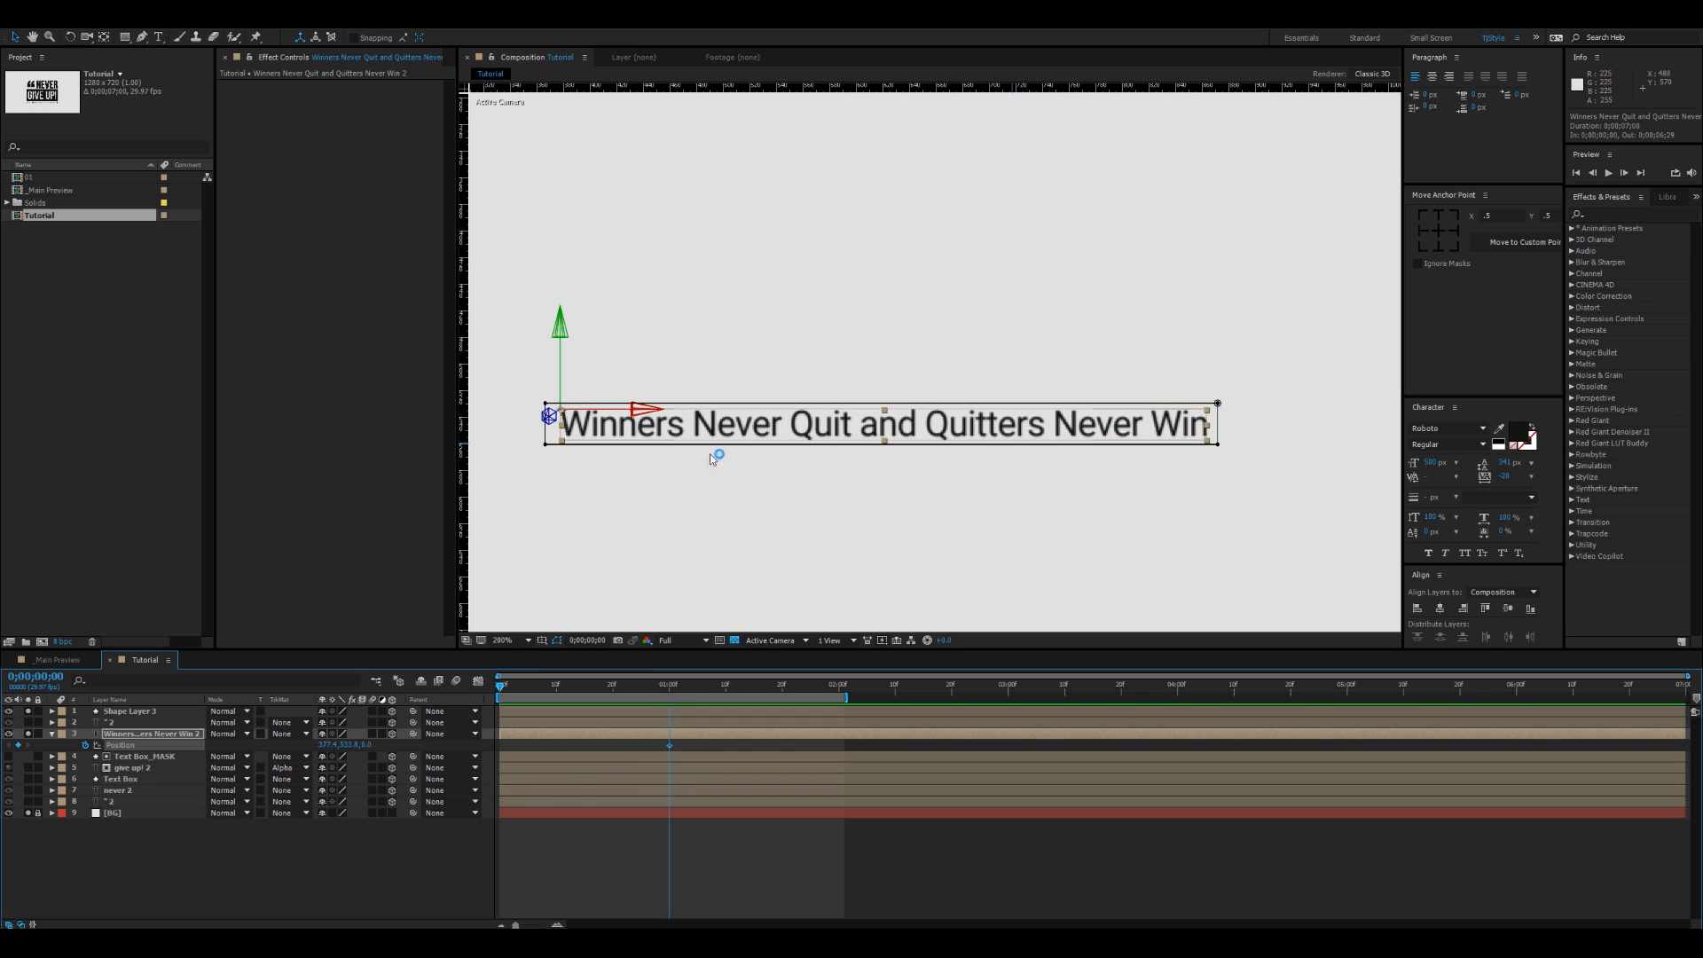
pyautogui.moveTo(720, 432); pyautogui.dragTo(862, 357)
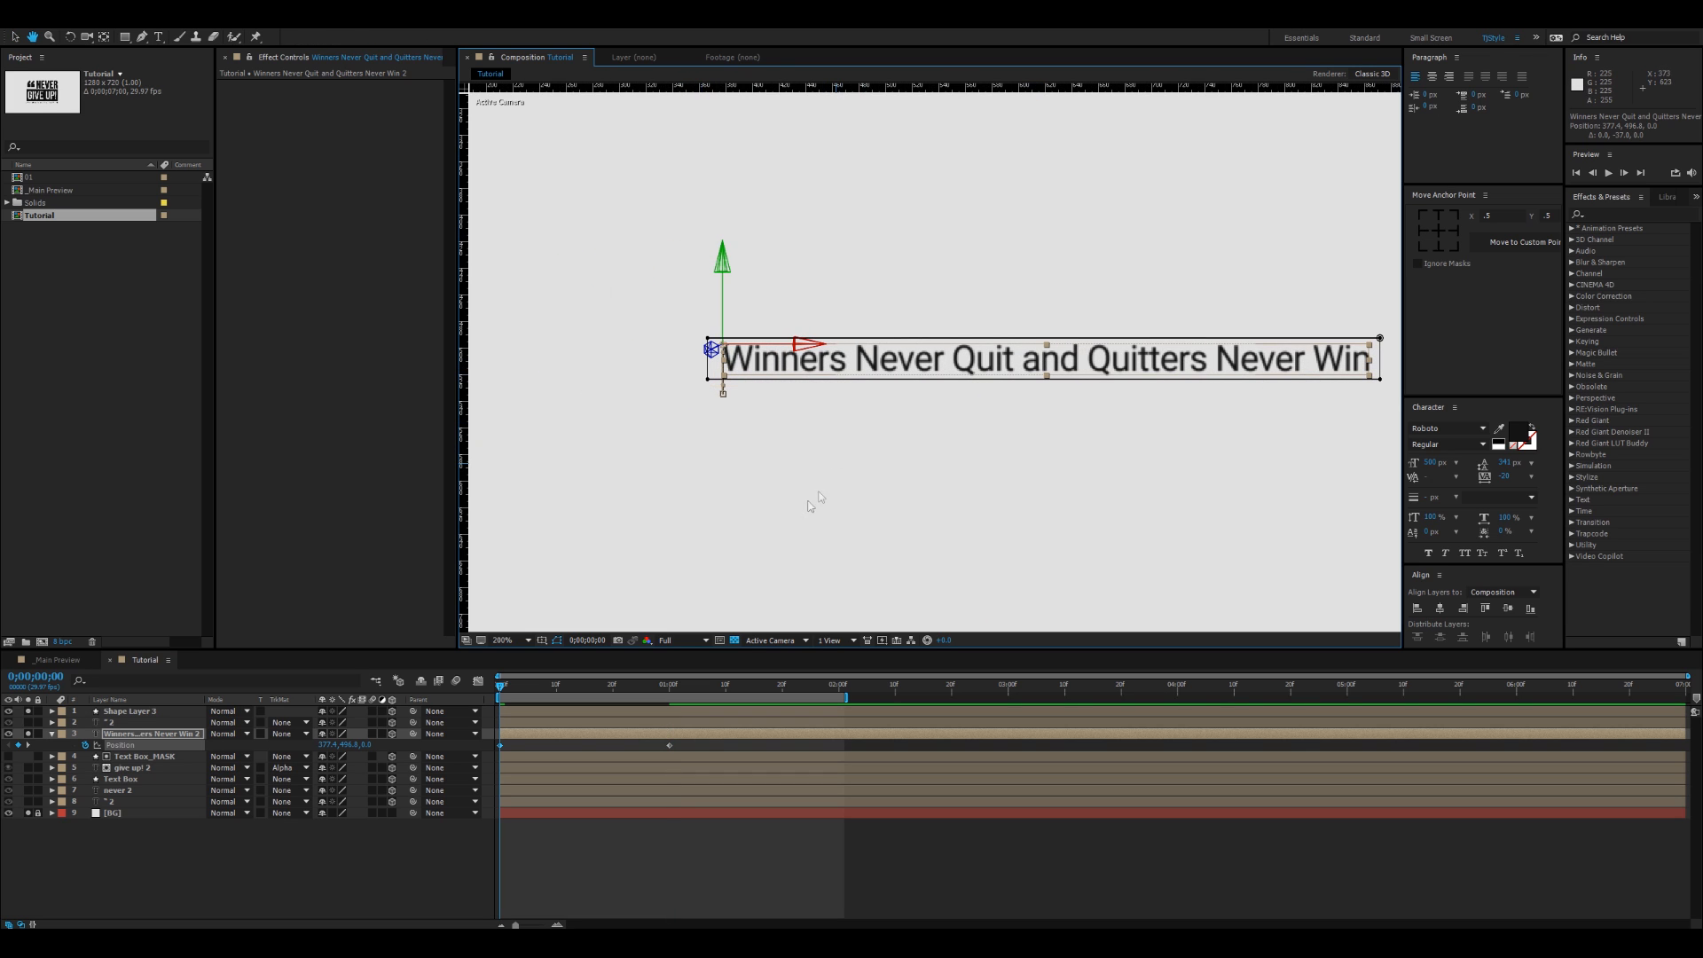
# Step: At 1 second, align a new horizontal guide with the outline's upper edge at about 528 px and remove the old guide above it
pyautogui.press('k')
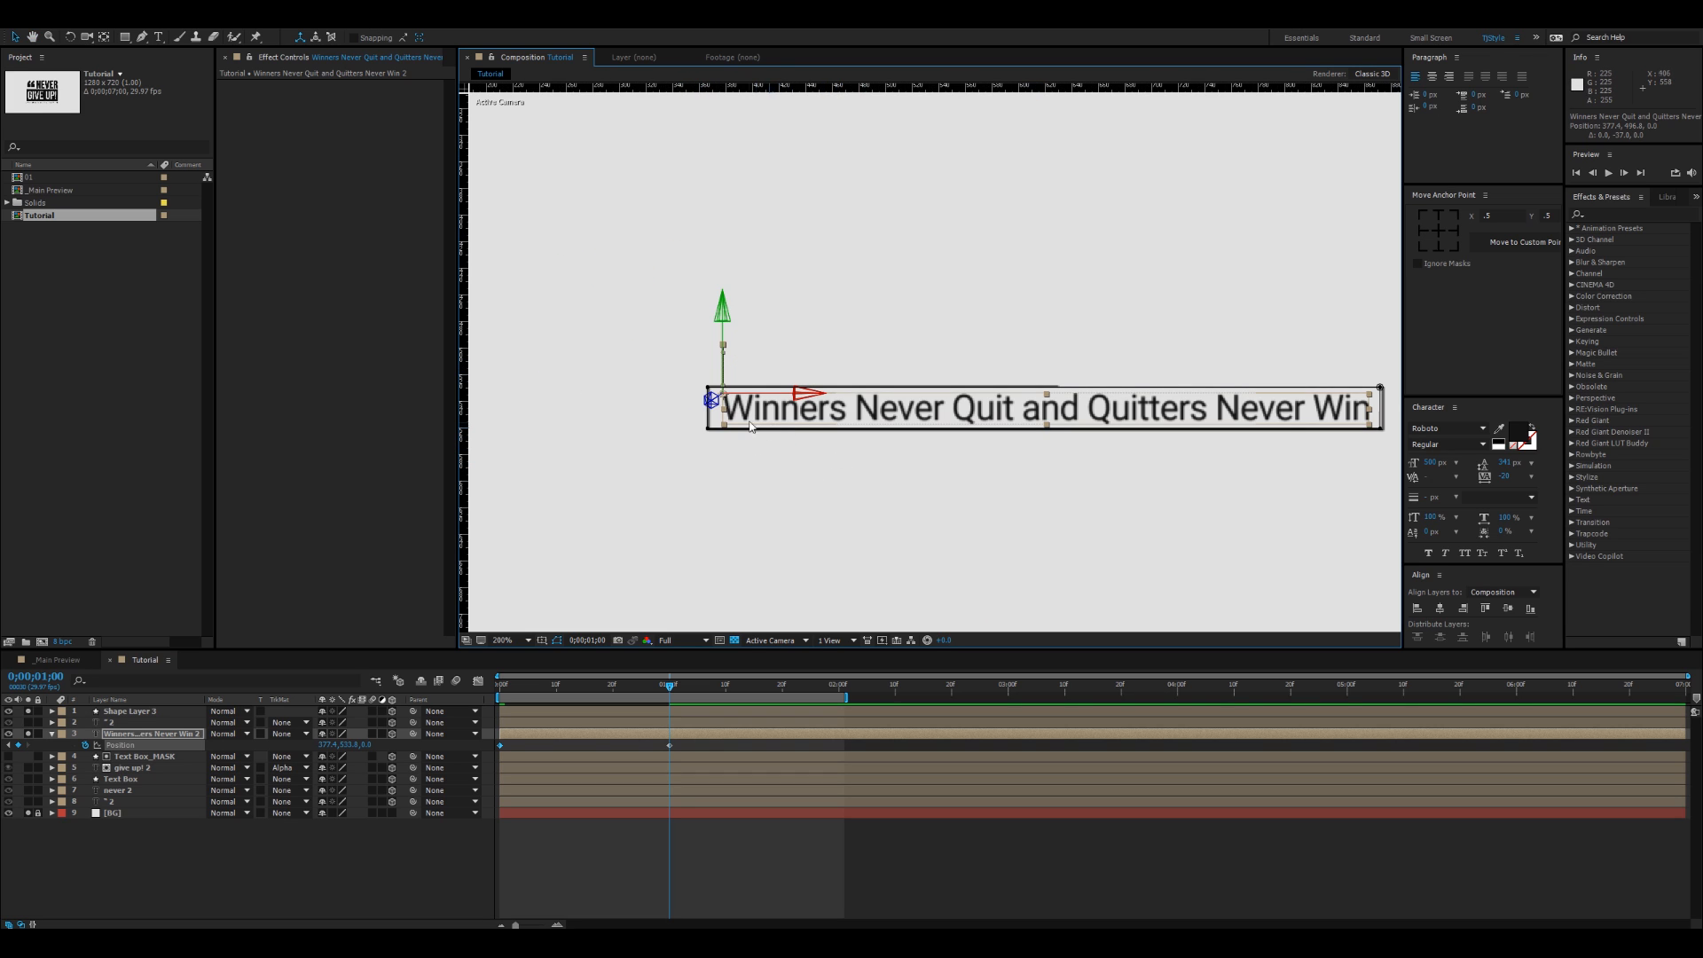
pyautogui.press('.')
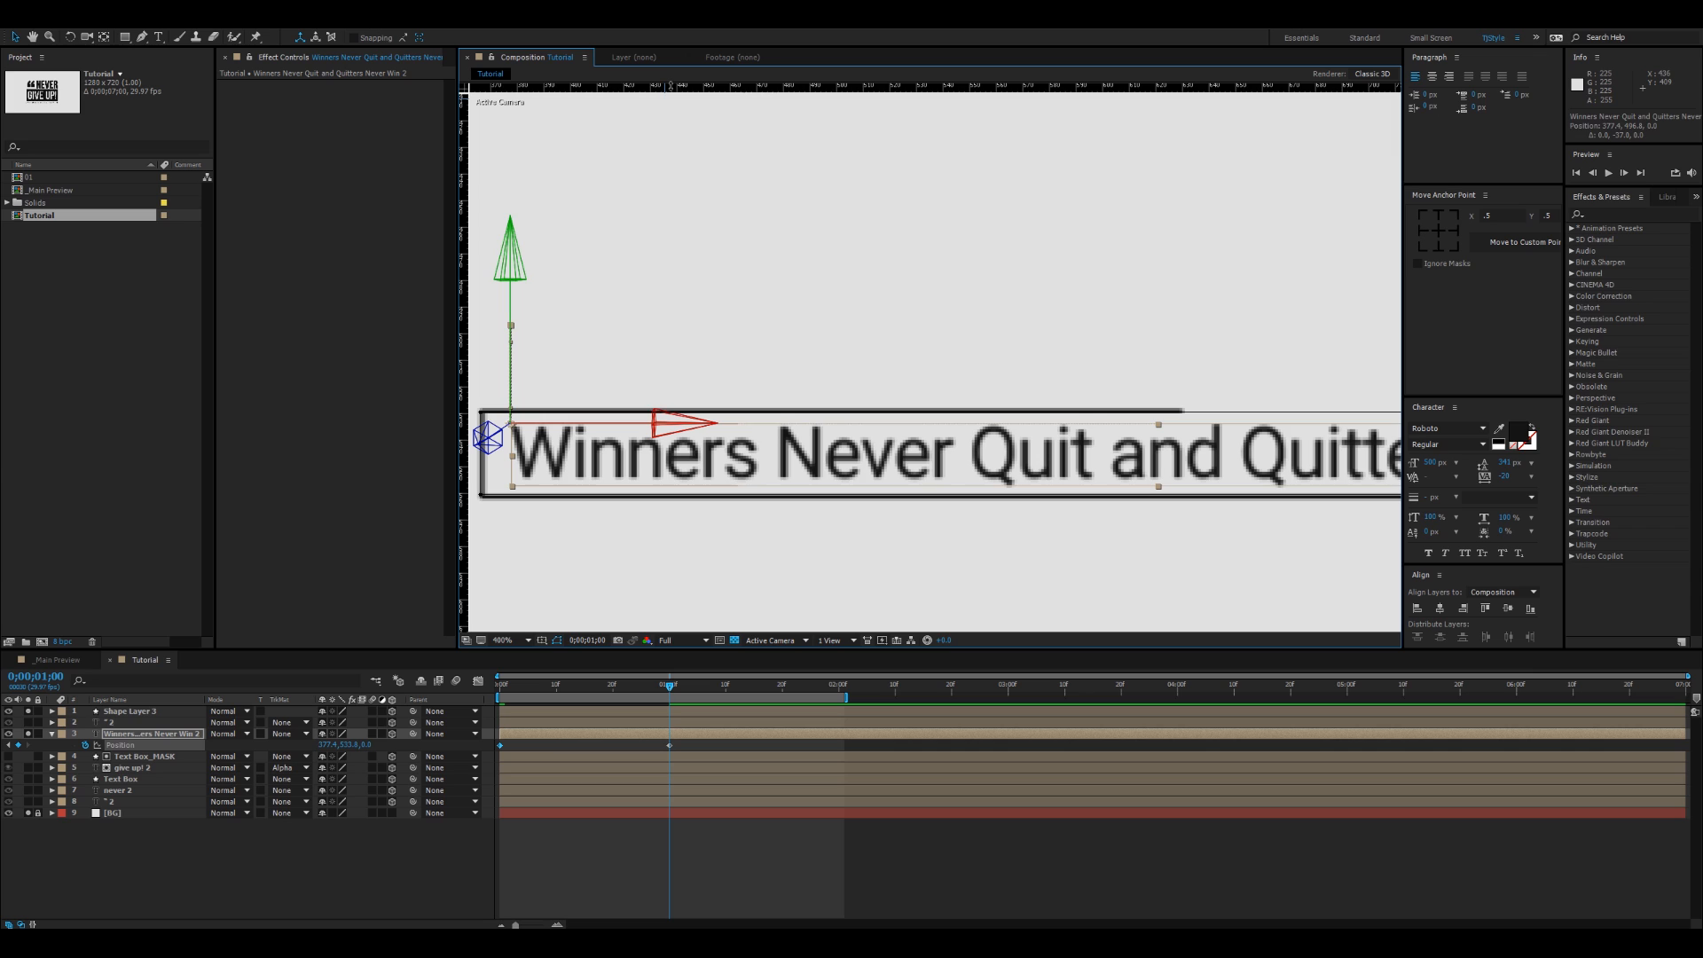
pyautogui.moveTo(736, 86); pyautogui.dragTo(942, 405)
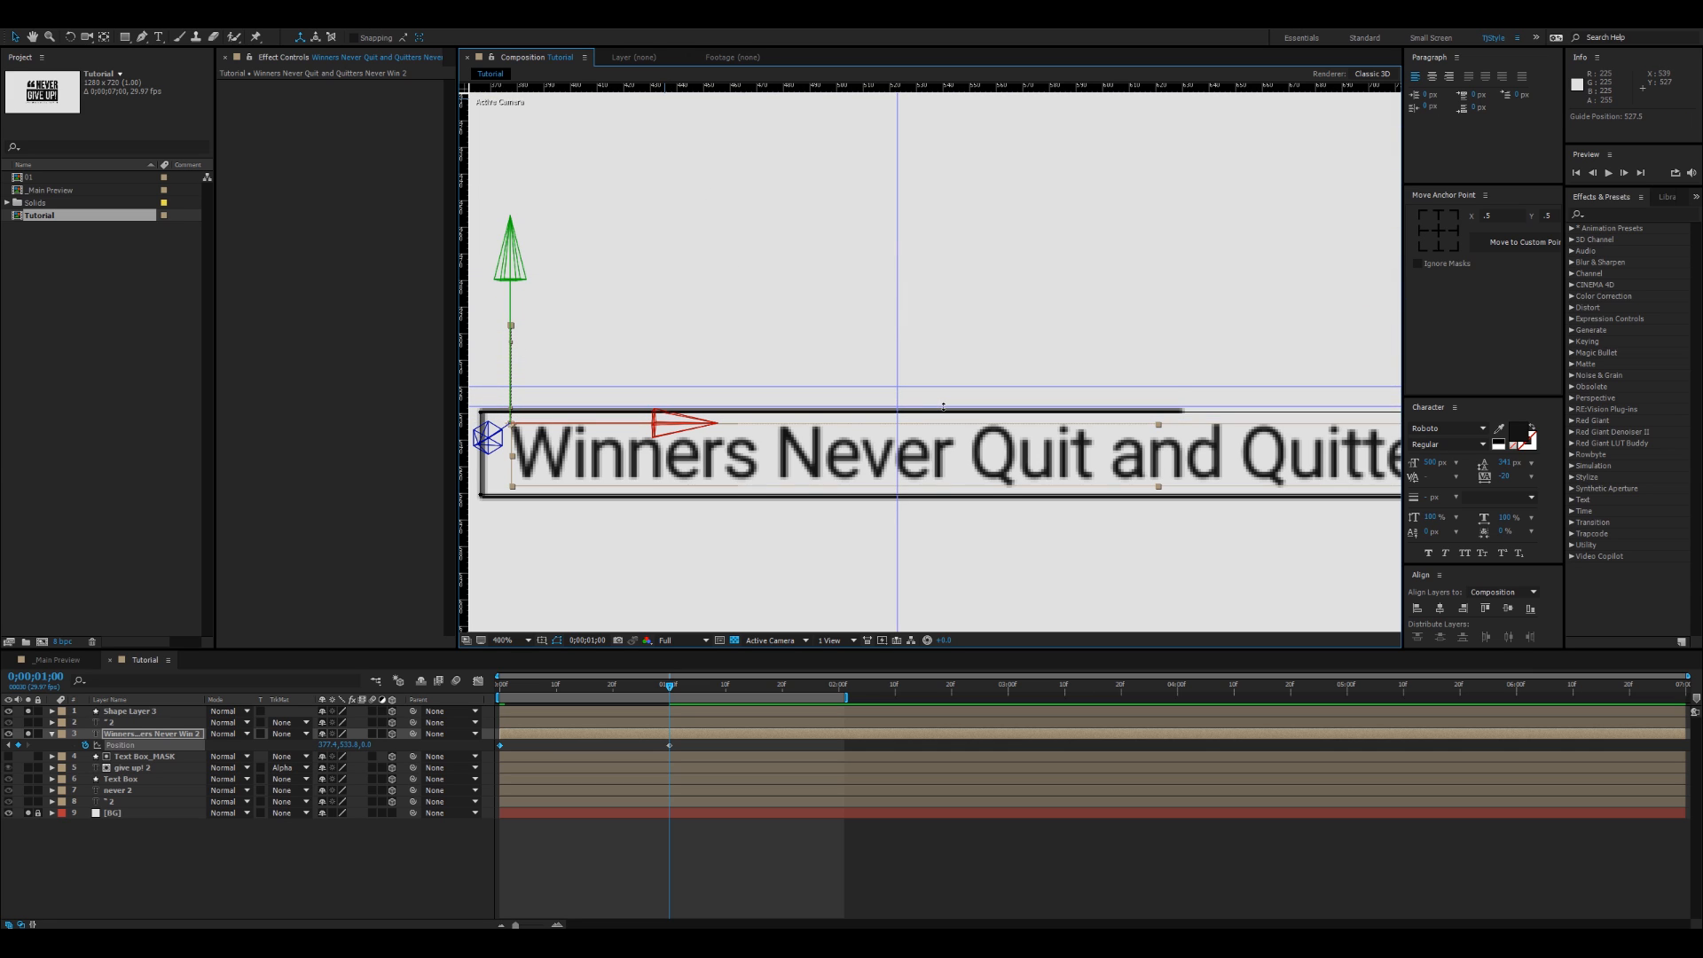
pyautogui.click(951, 394)
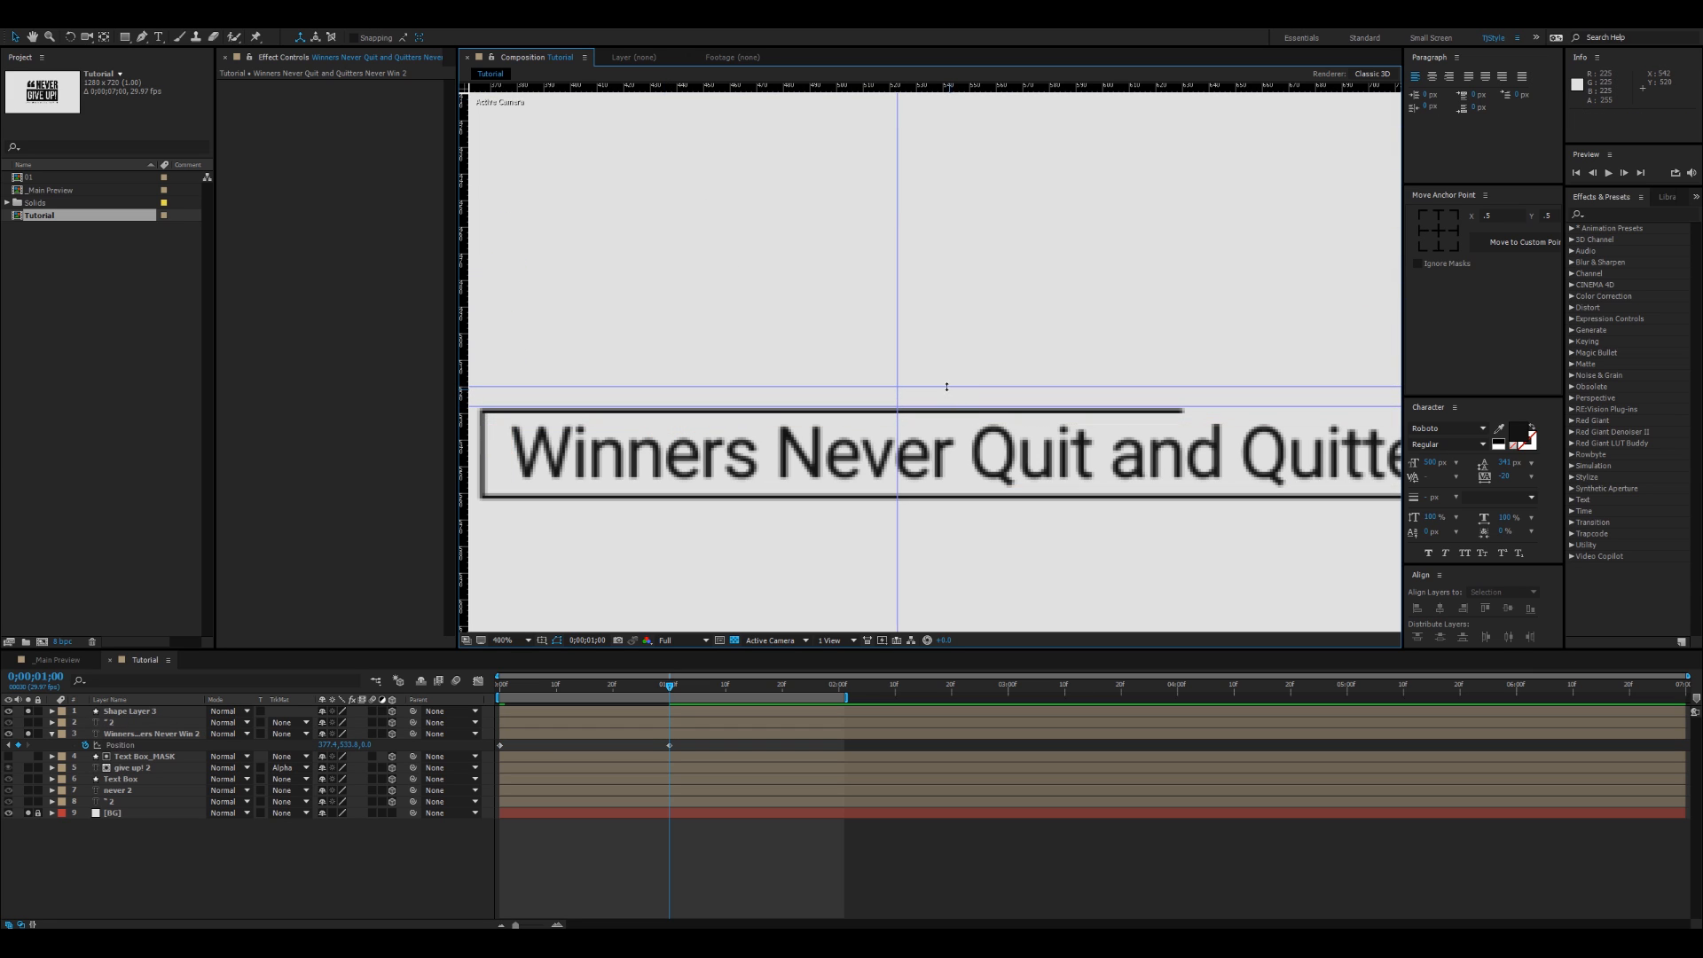
pyautogui.moveTo(947, 387); pyautogui.dragTo(927, 86)
pyautogui.moveTo(764, 367); pyautogui.dragTo(1003, 361)
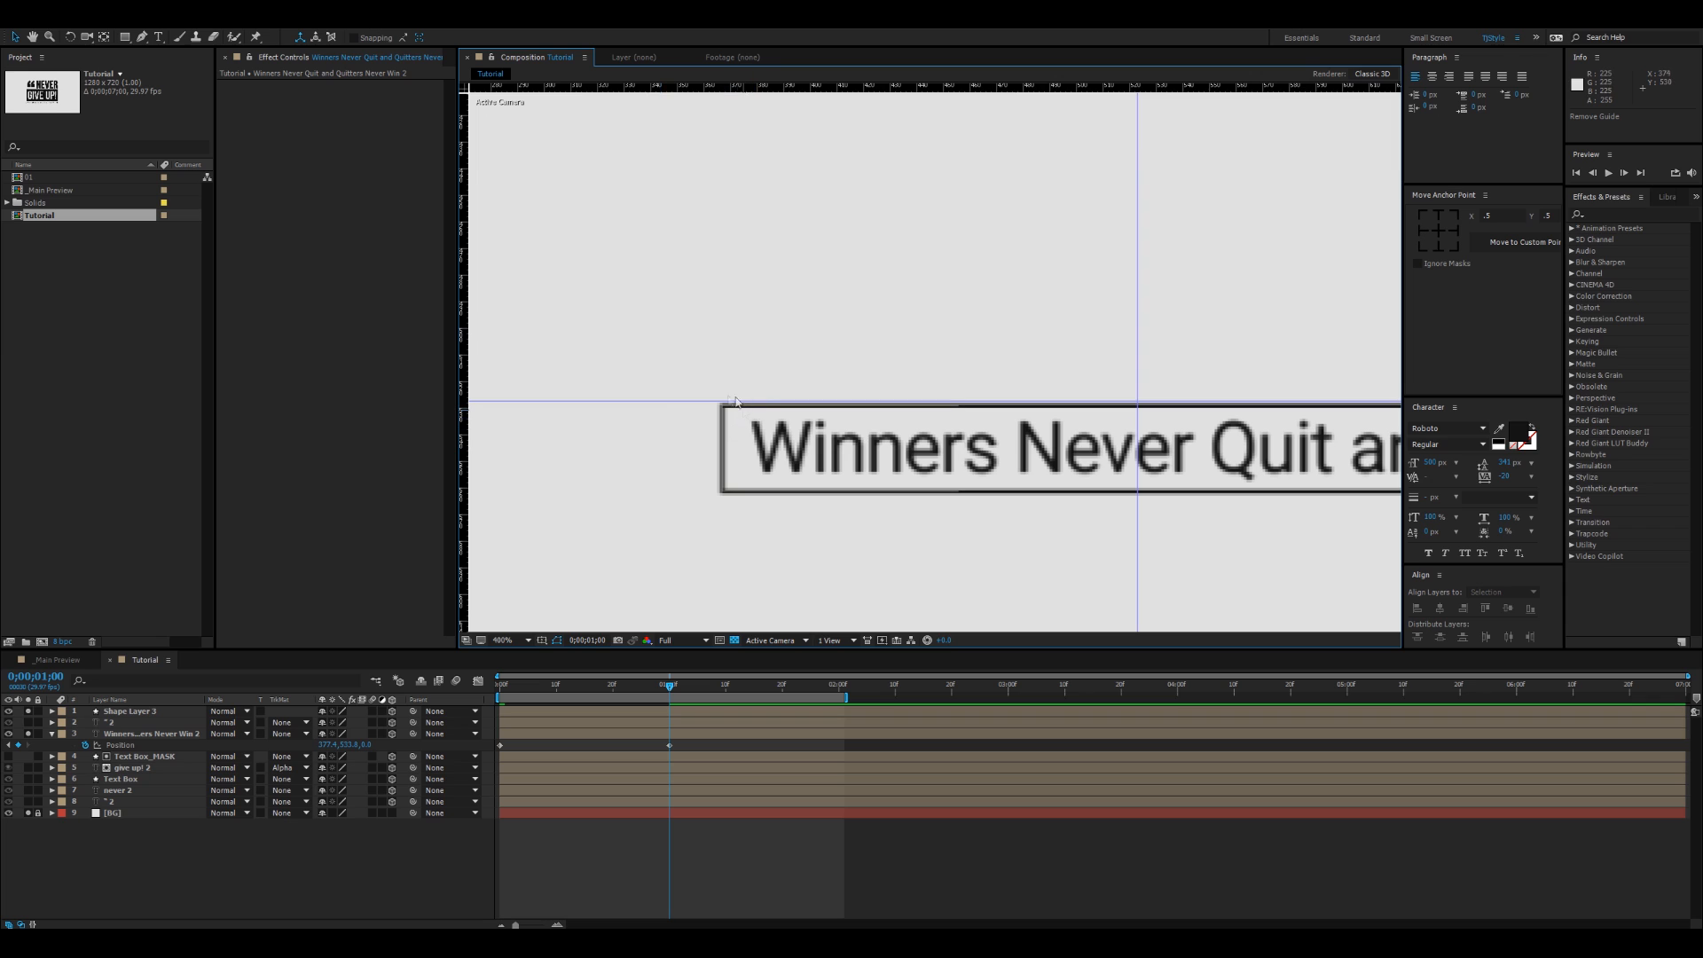
pyautogui.moveTo(677, 401); pyautogui.dragTo(684, 404)
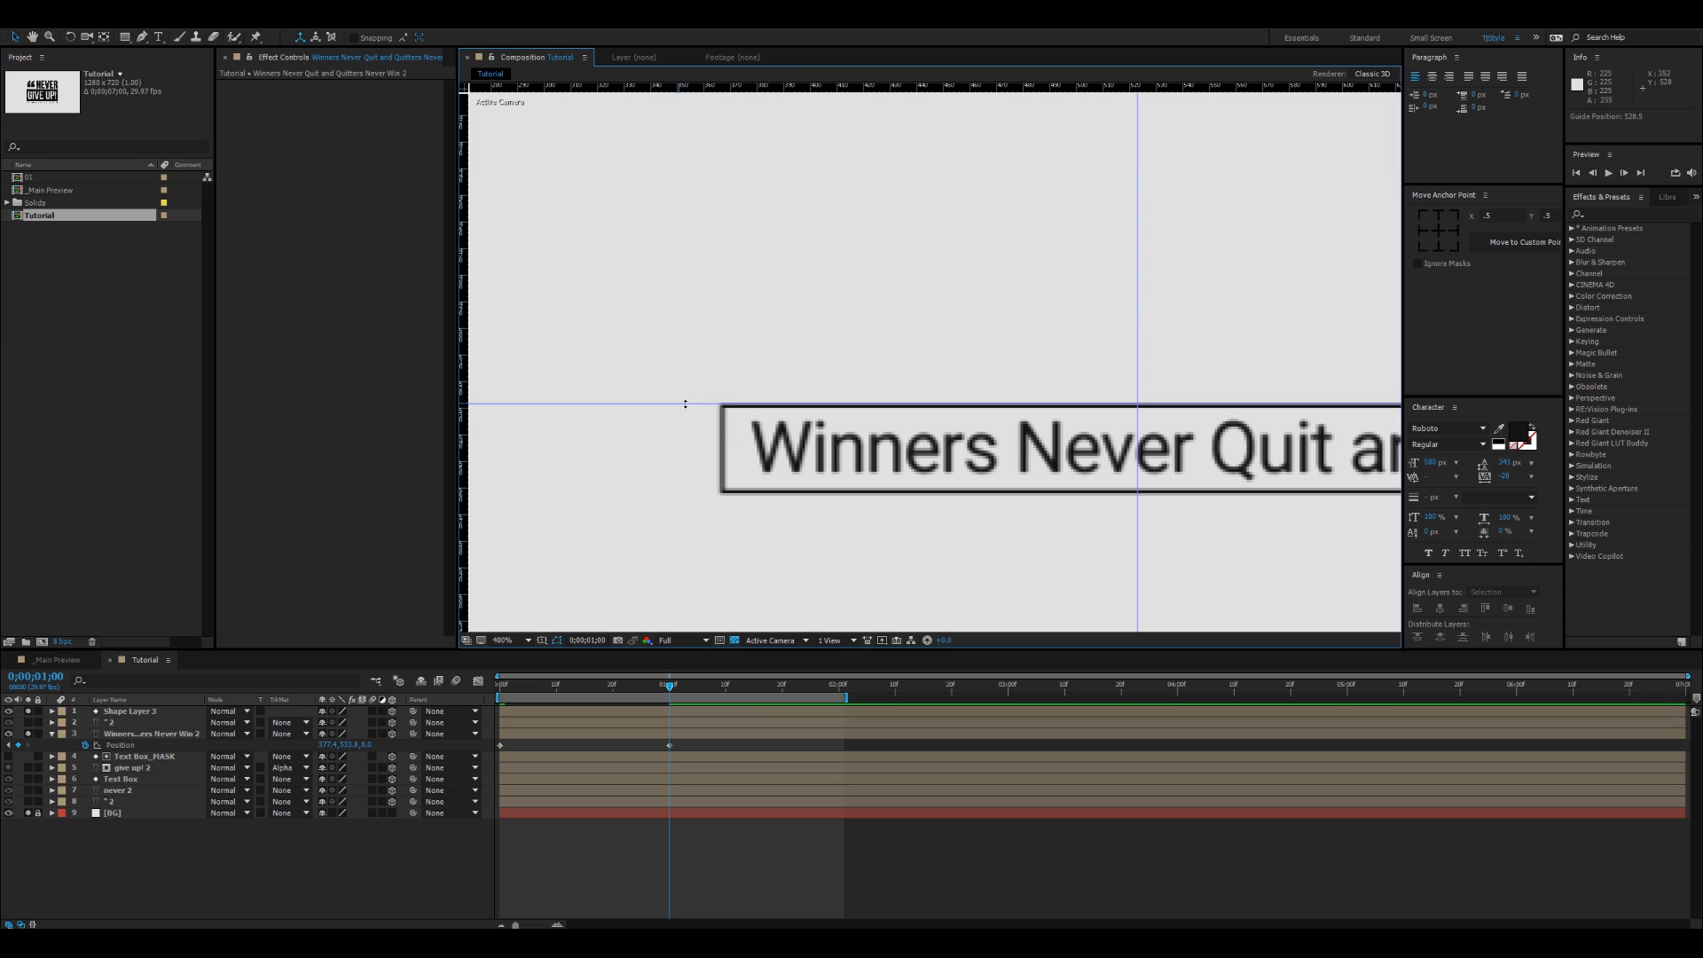
# Step: Select the tagline text layer and set a Mask Path keyframe on its mask at 1 second
pyautogui.moveTo(669, 684); pyautogui.dragTo(446, 706)
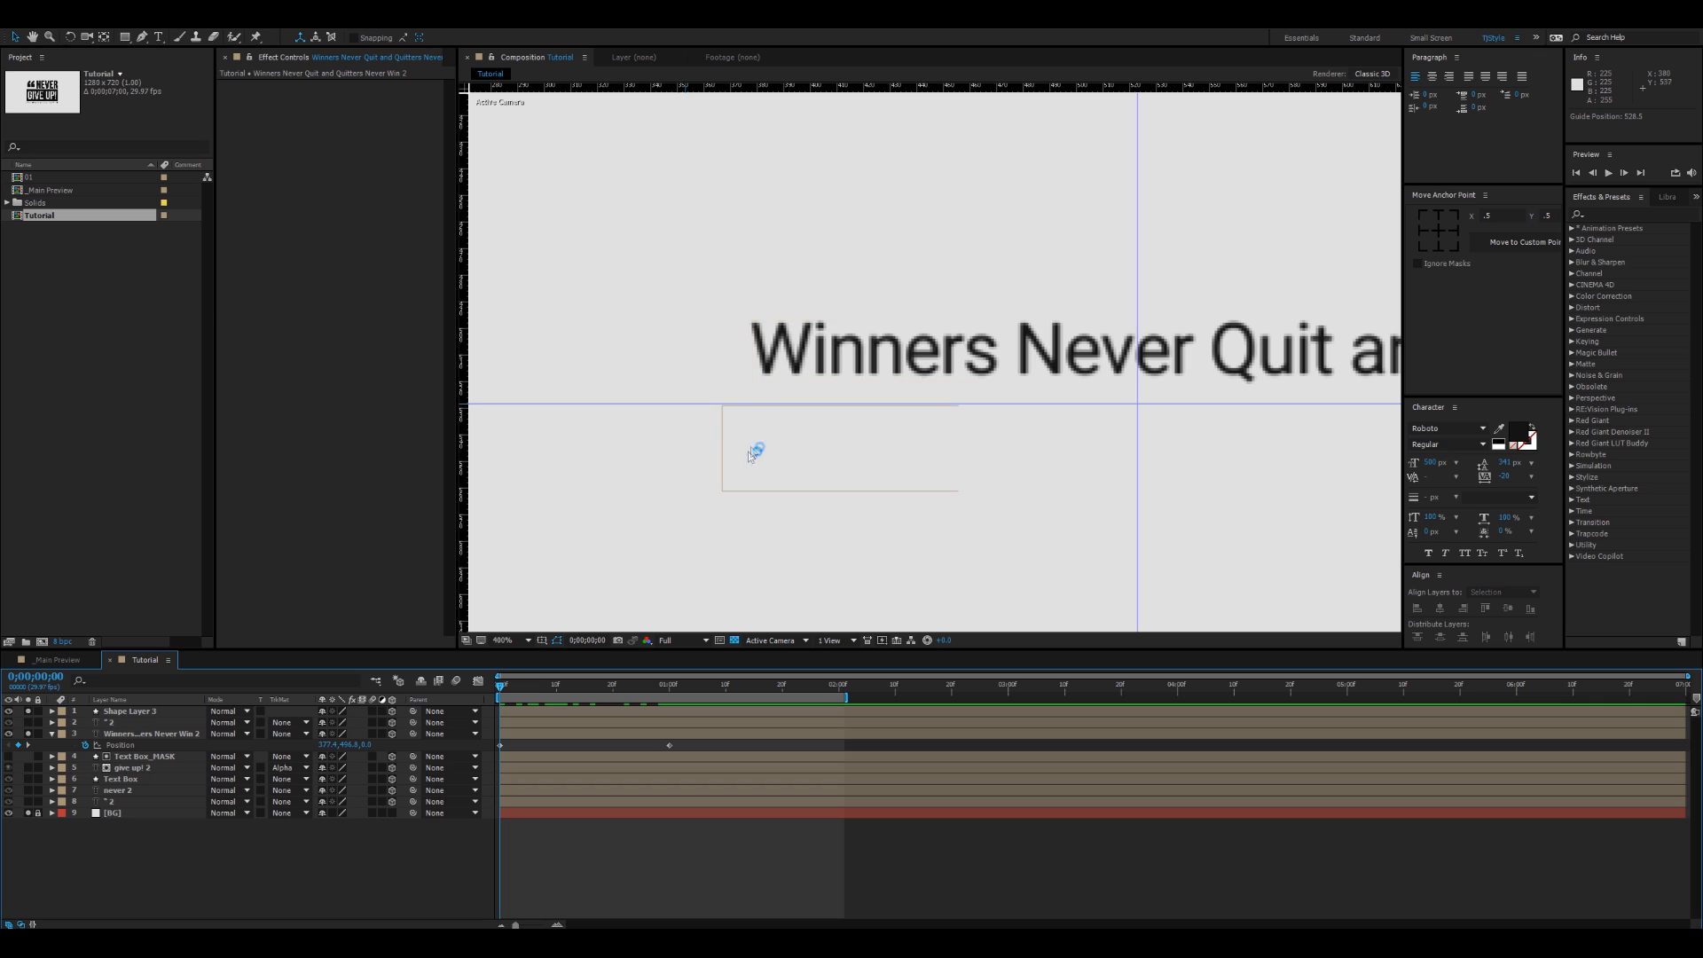
pyautogui.click(878, 332)
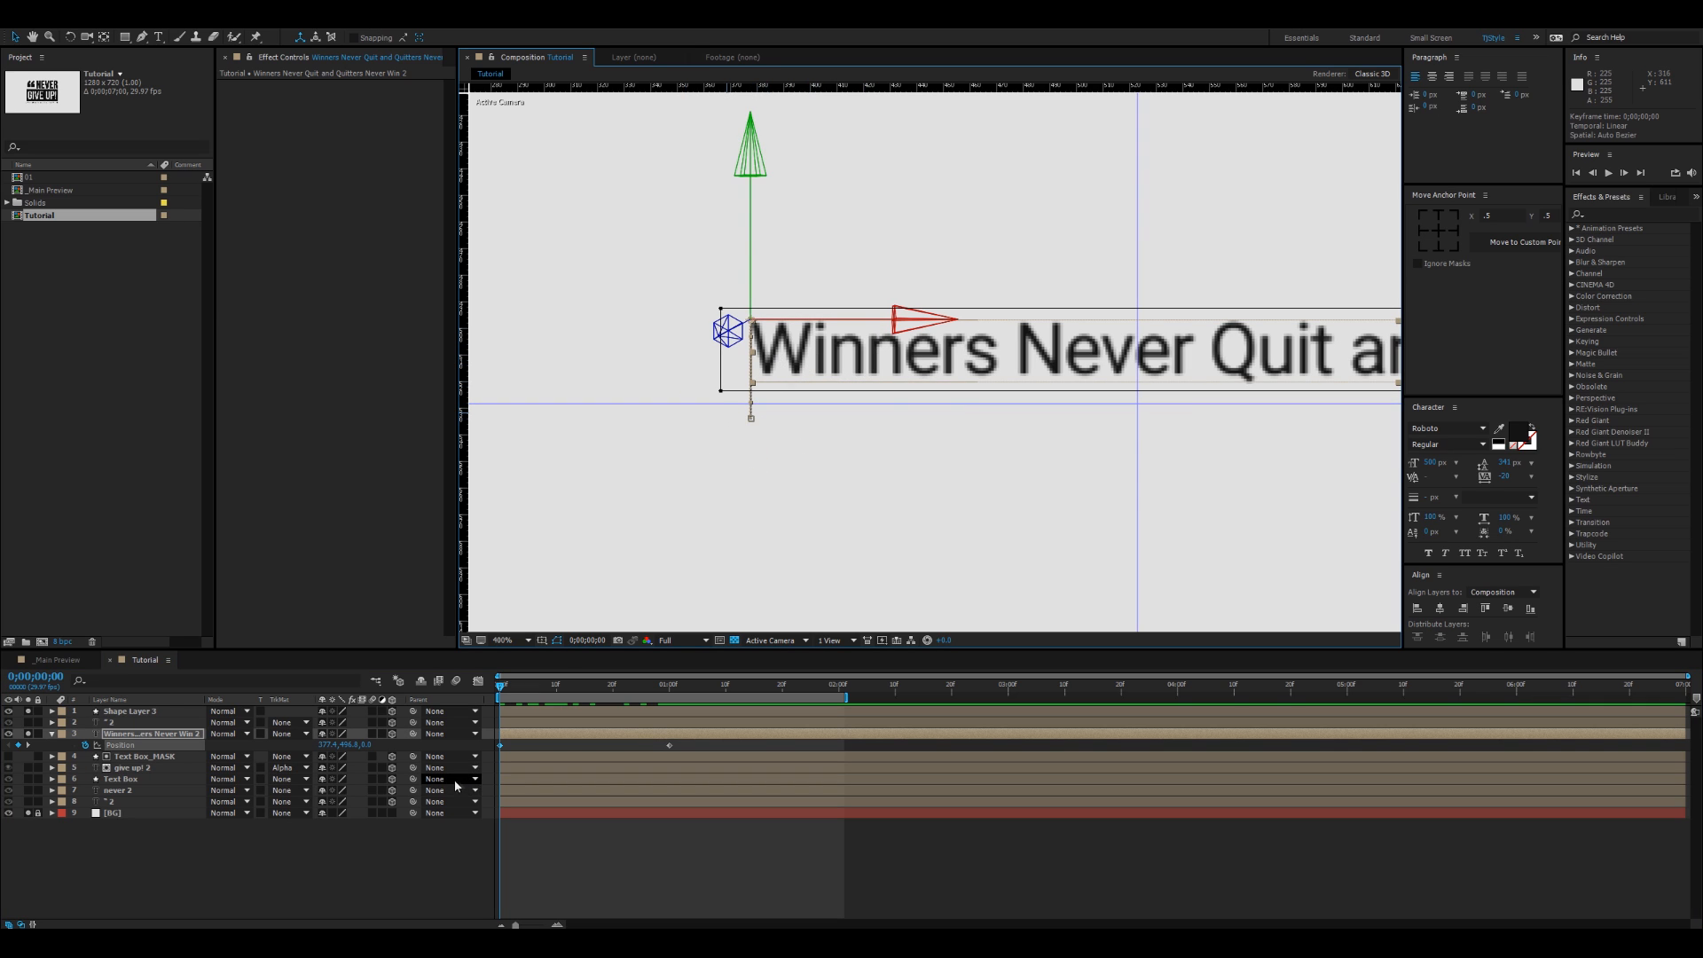
pyautogui.press('k')
pyautogui.click(653, 736)
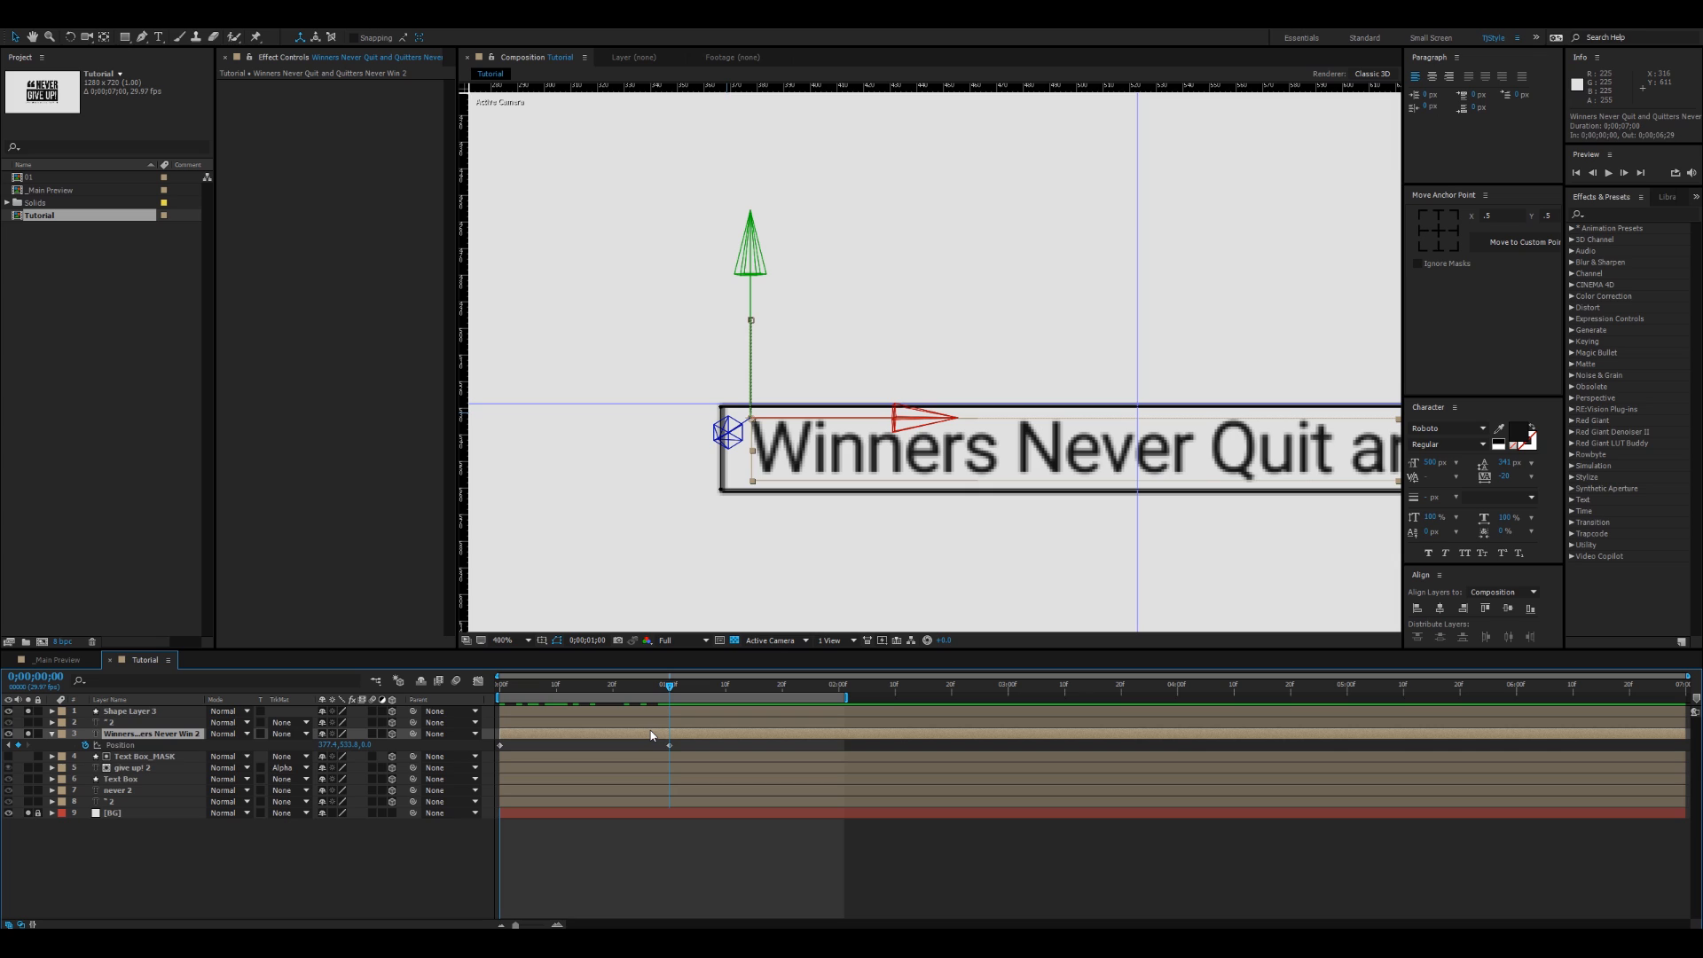
pyautogui.press('m')
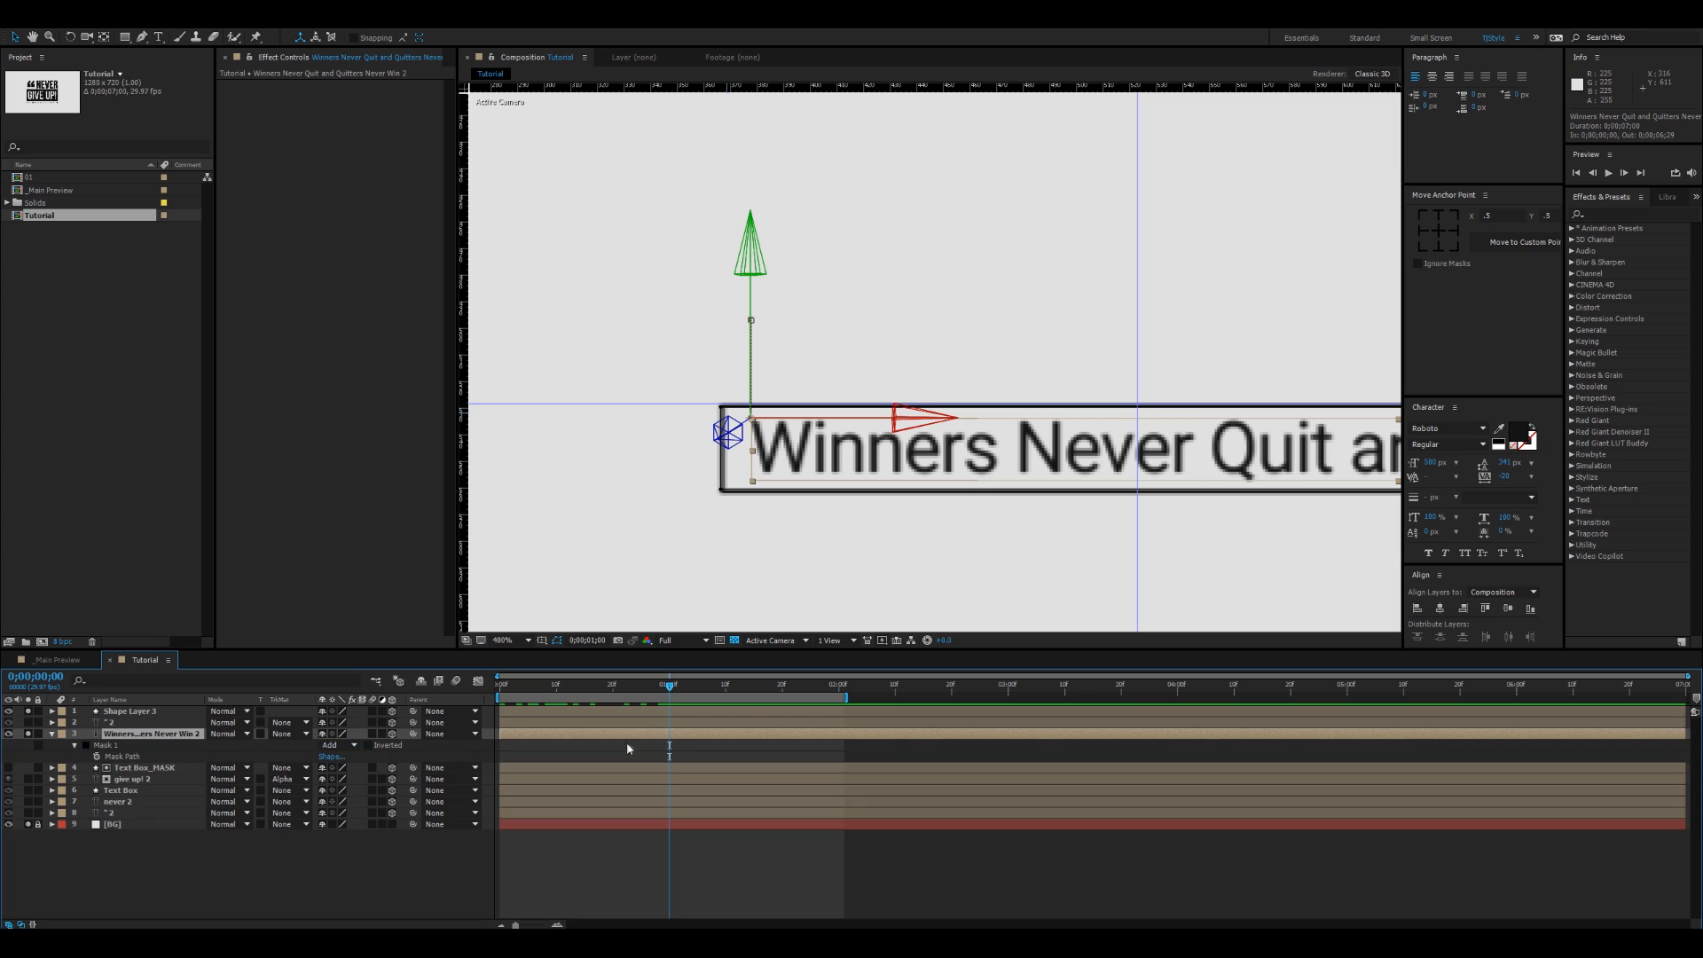
pyautogui.click(97, 756)
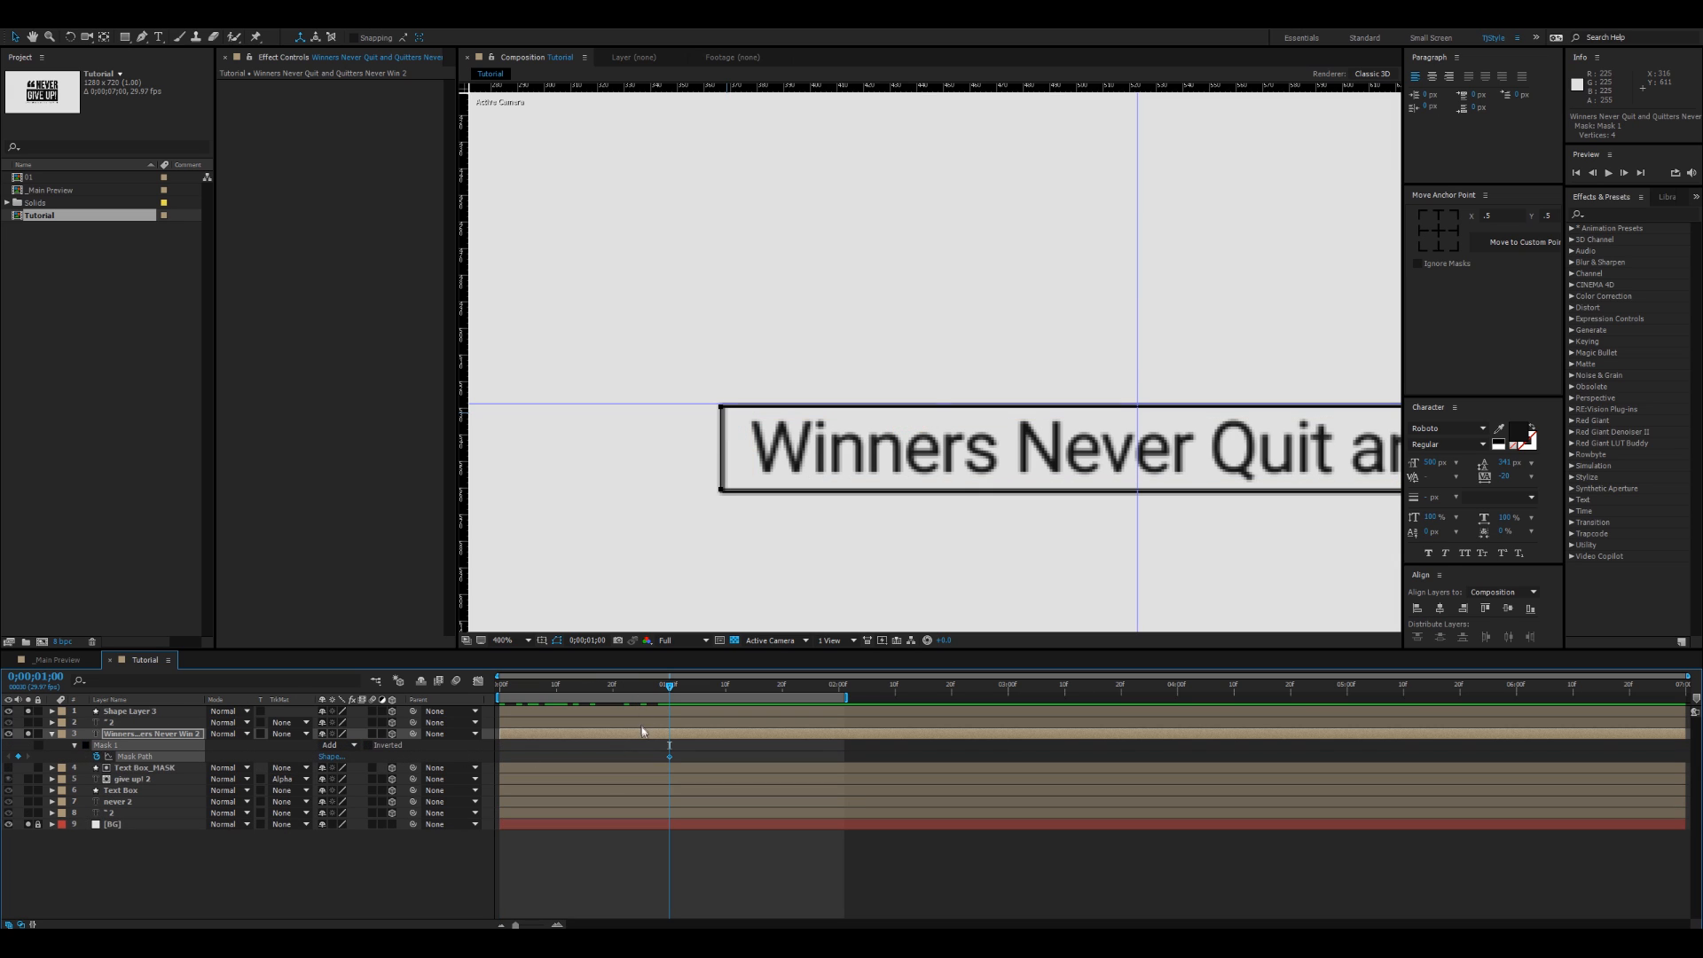
# Step: At the first frame, move the "Winners Never Quit and Quitters Never Win" text layer's mask down to the horizontal guide
pyautogui.press('Home')
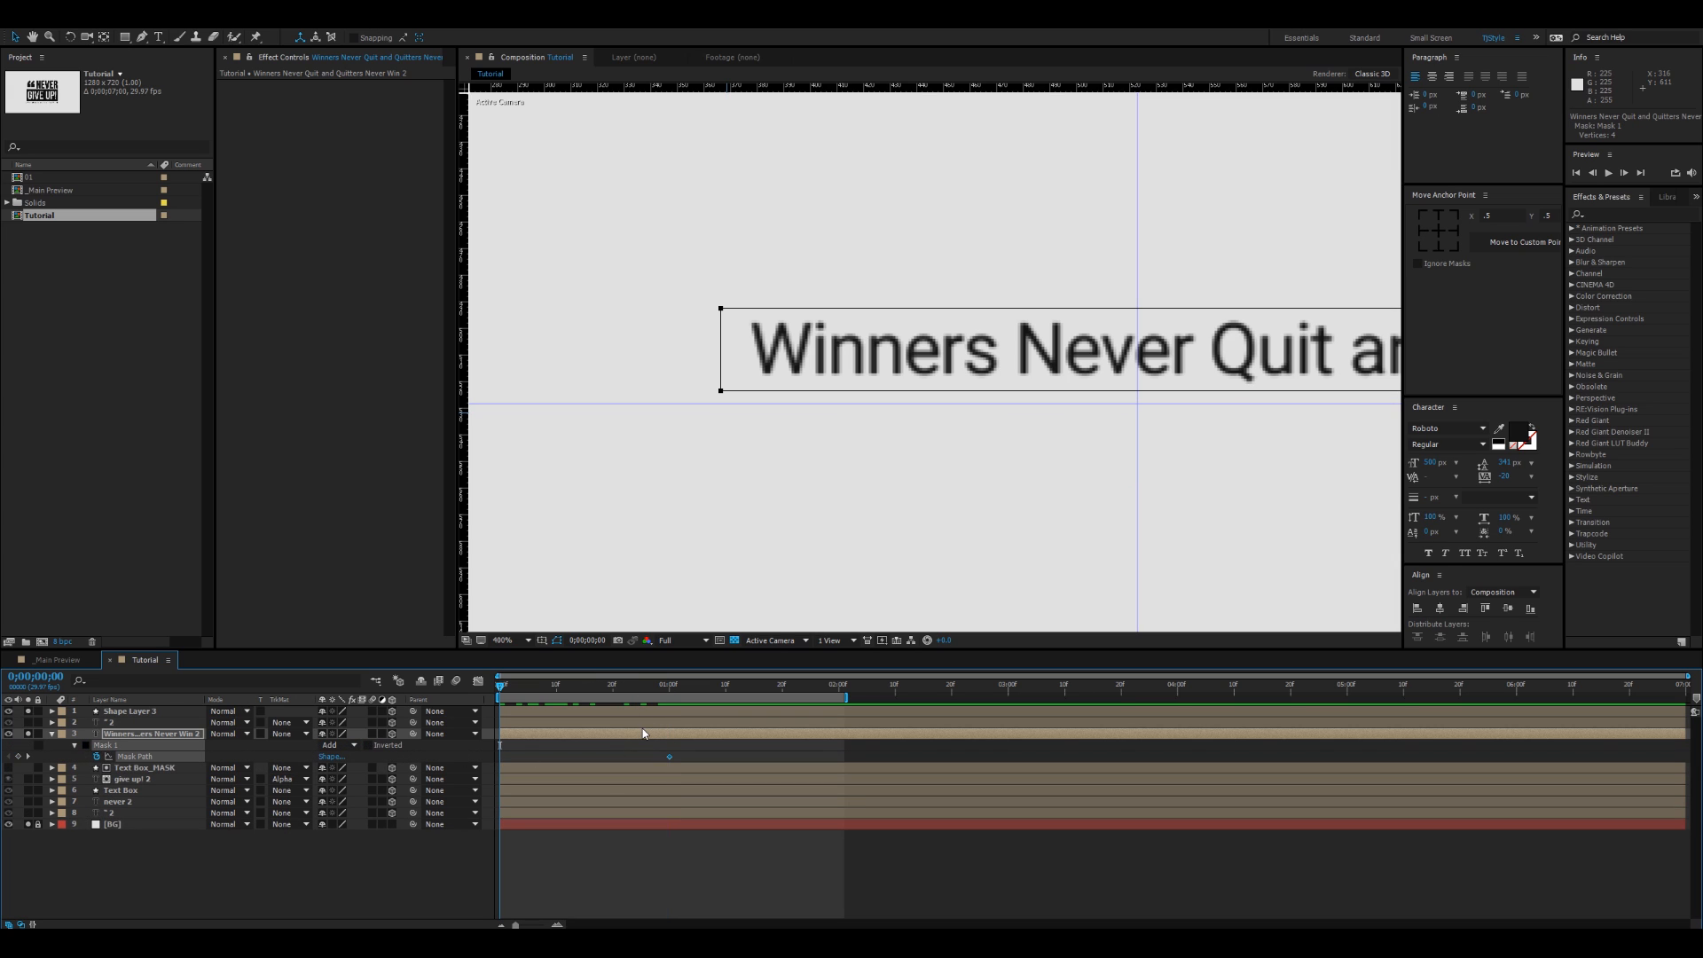
pyautogui.doubleClick(876, 310)
pyautogui.moveTo(956, 355); pyautogui.dragTo(957, 448)
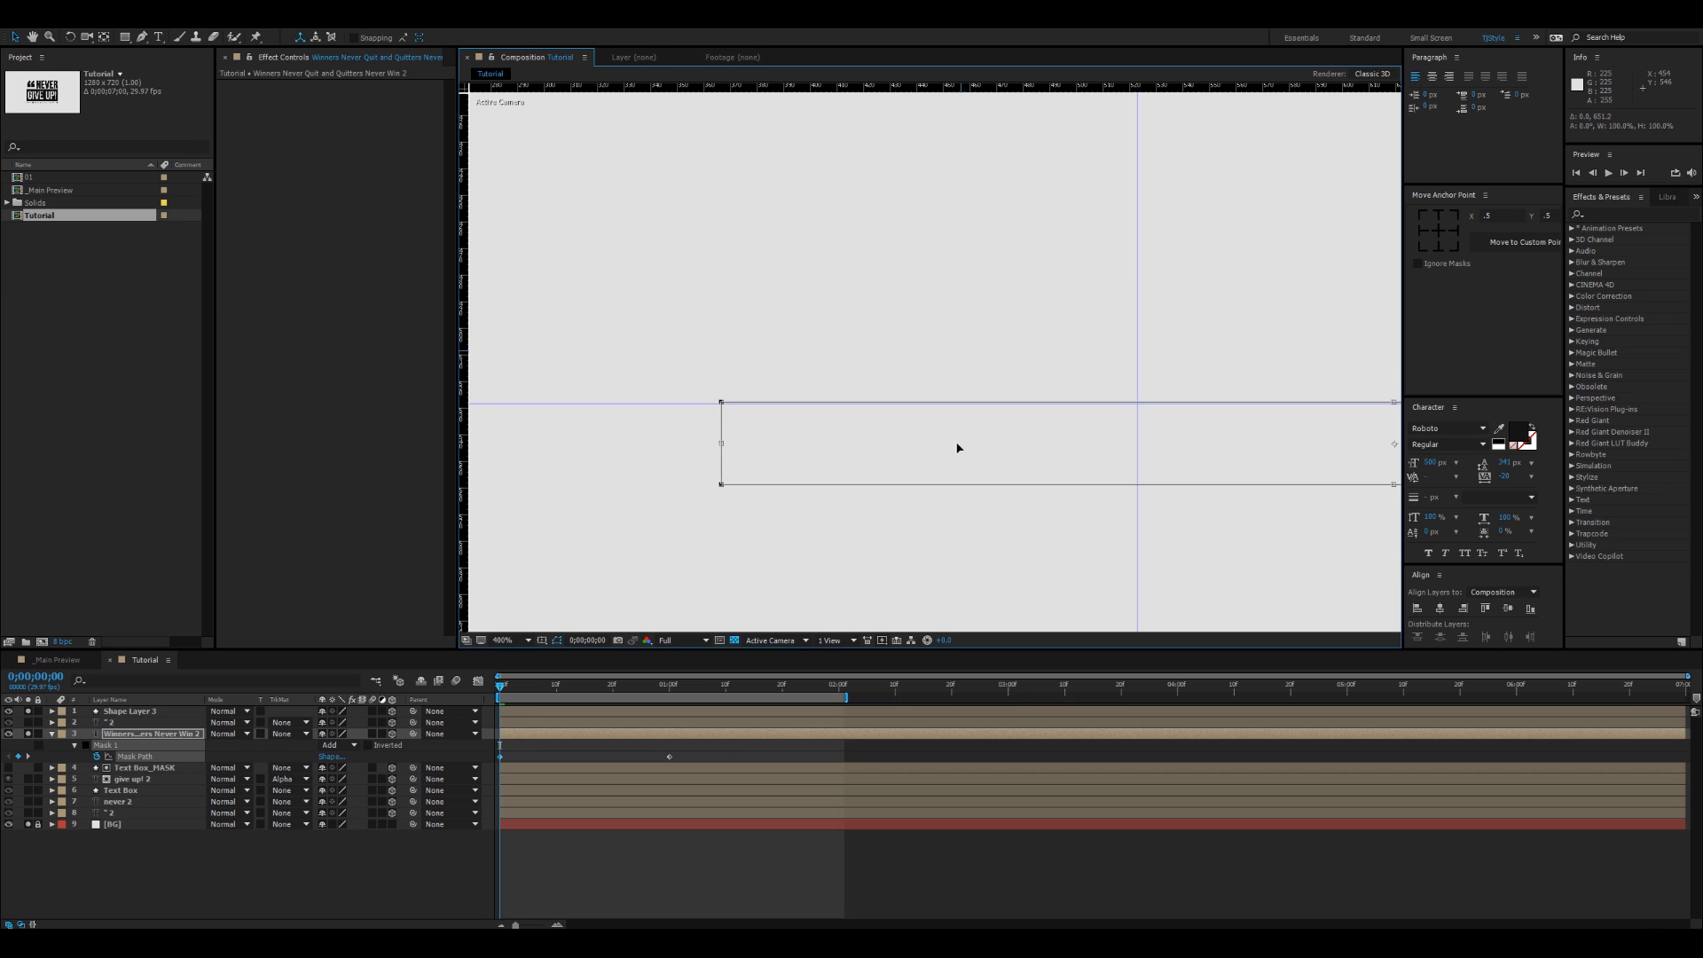
# Step: Ease the text layer's Mask Path and Position keyframes, lengthen the ease into the final keyframes in the graph editor, and preview the animation
pyautogui.click(685, 738)
pyautogui.press('u')
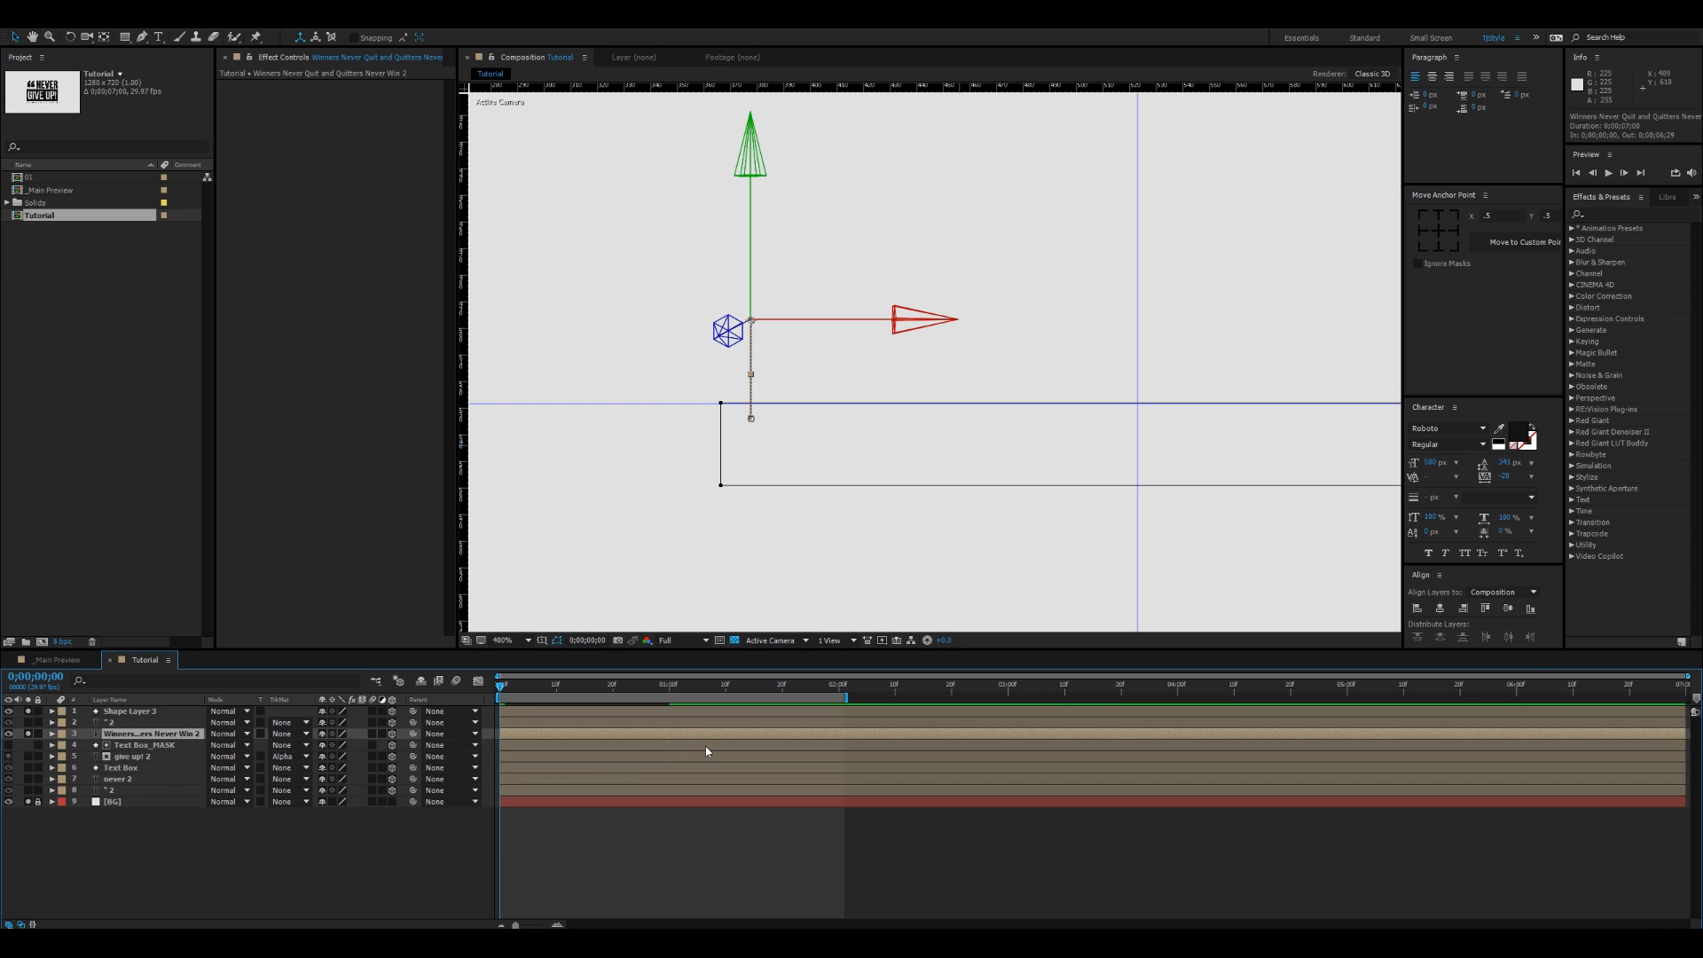
pyautogui.press('u')
pyautogui.moveTo(688, 751); pyautogui.dragTo(469, 798)
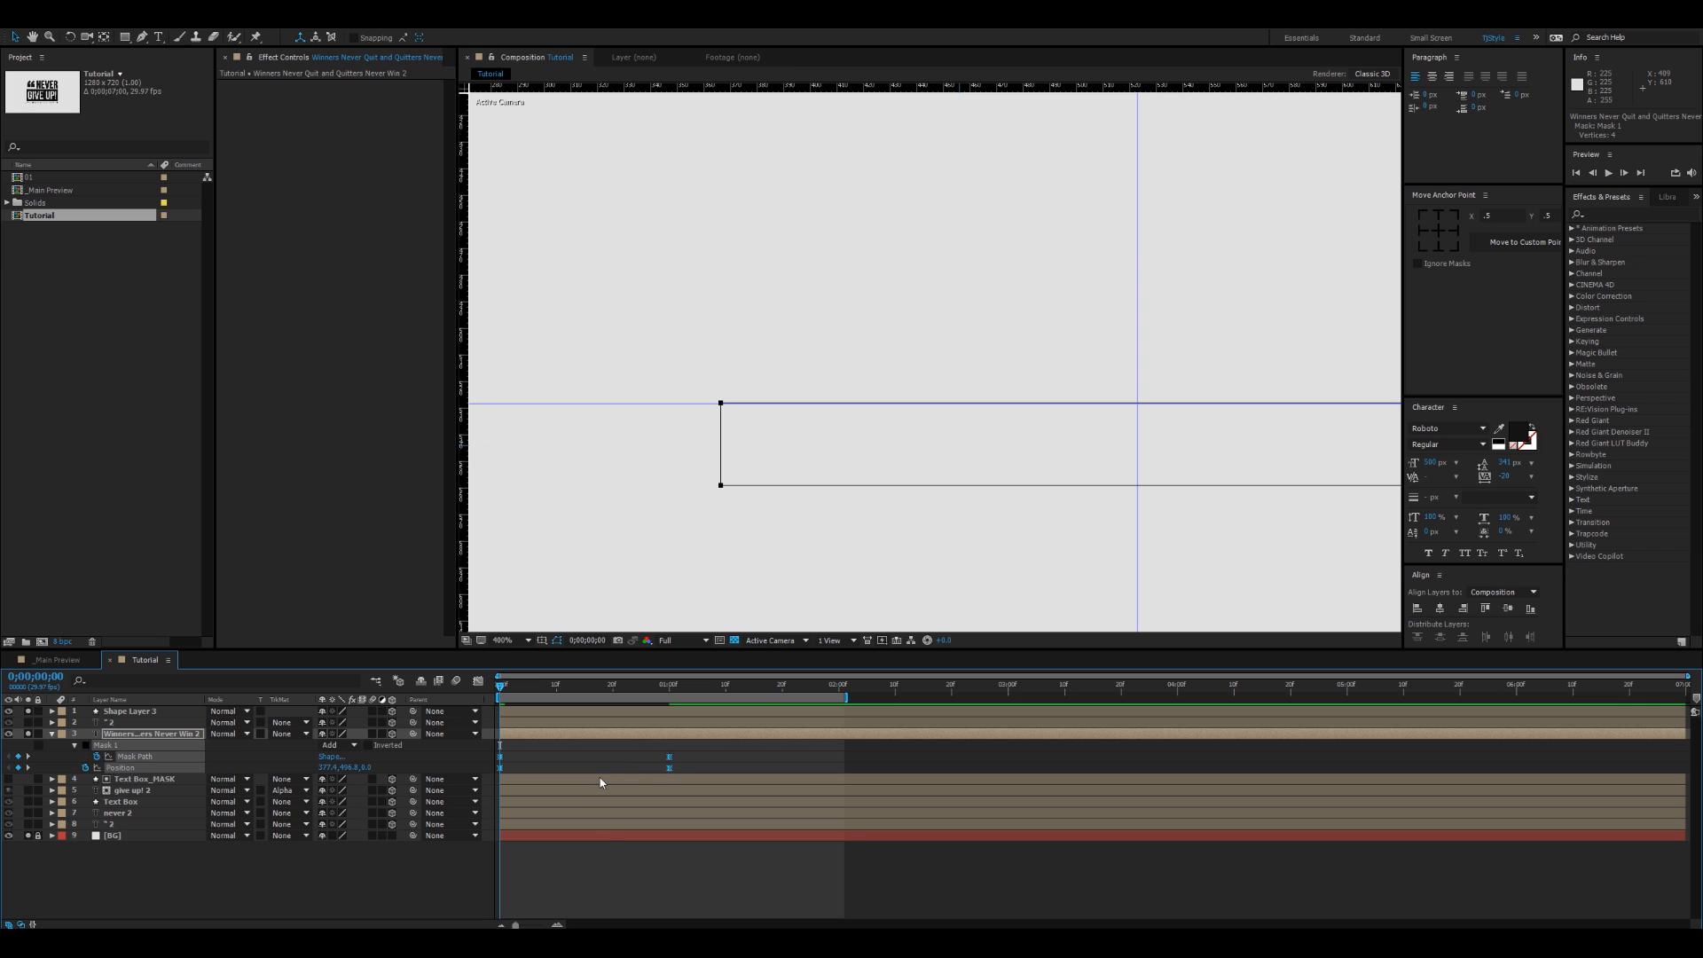
pyautogui.click(478, 680)
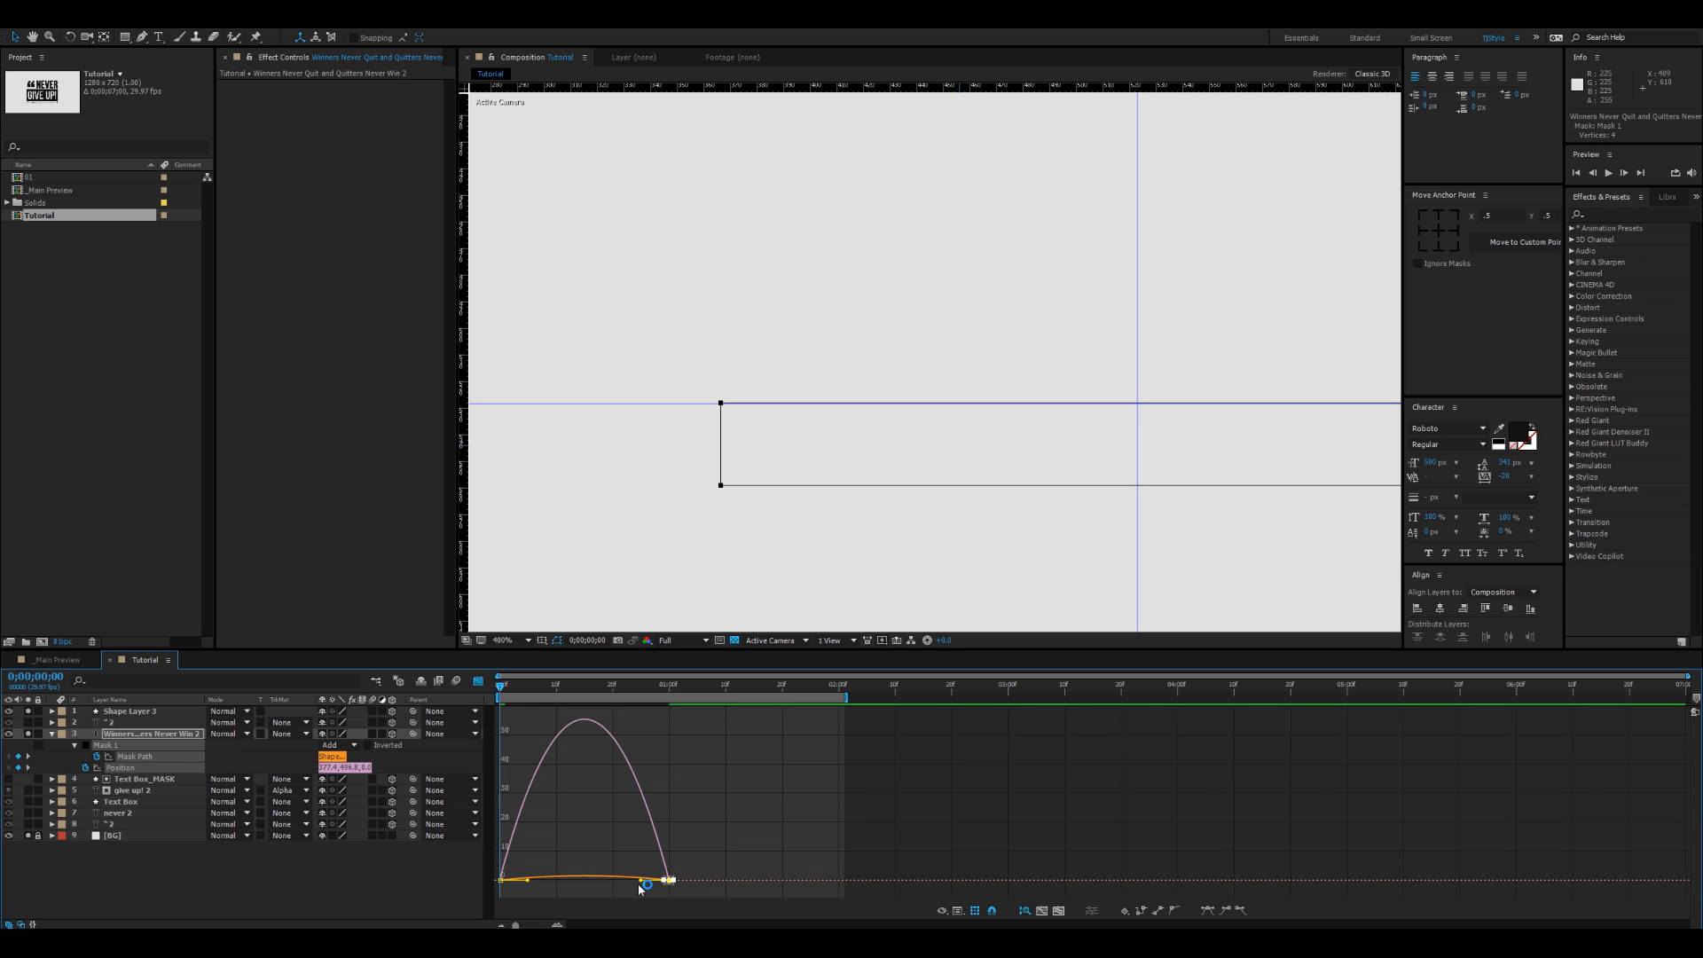
pyautogui.moveTo(642, 882); pyautogui.dragTo(583, 883)
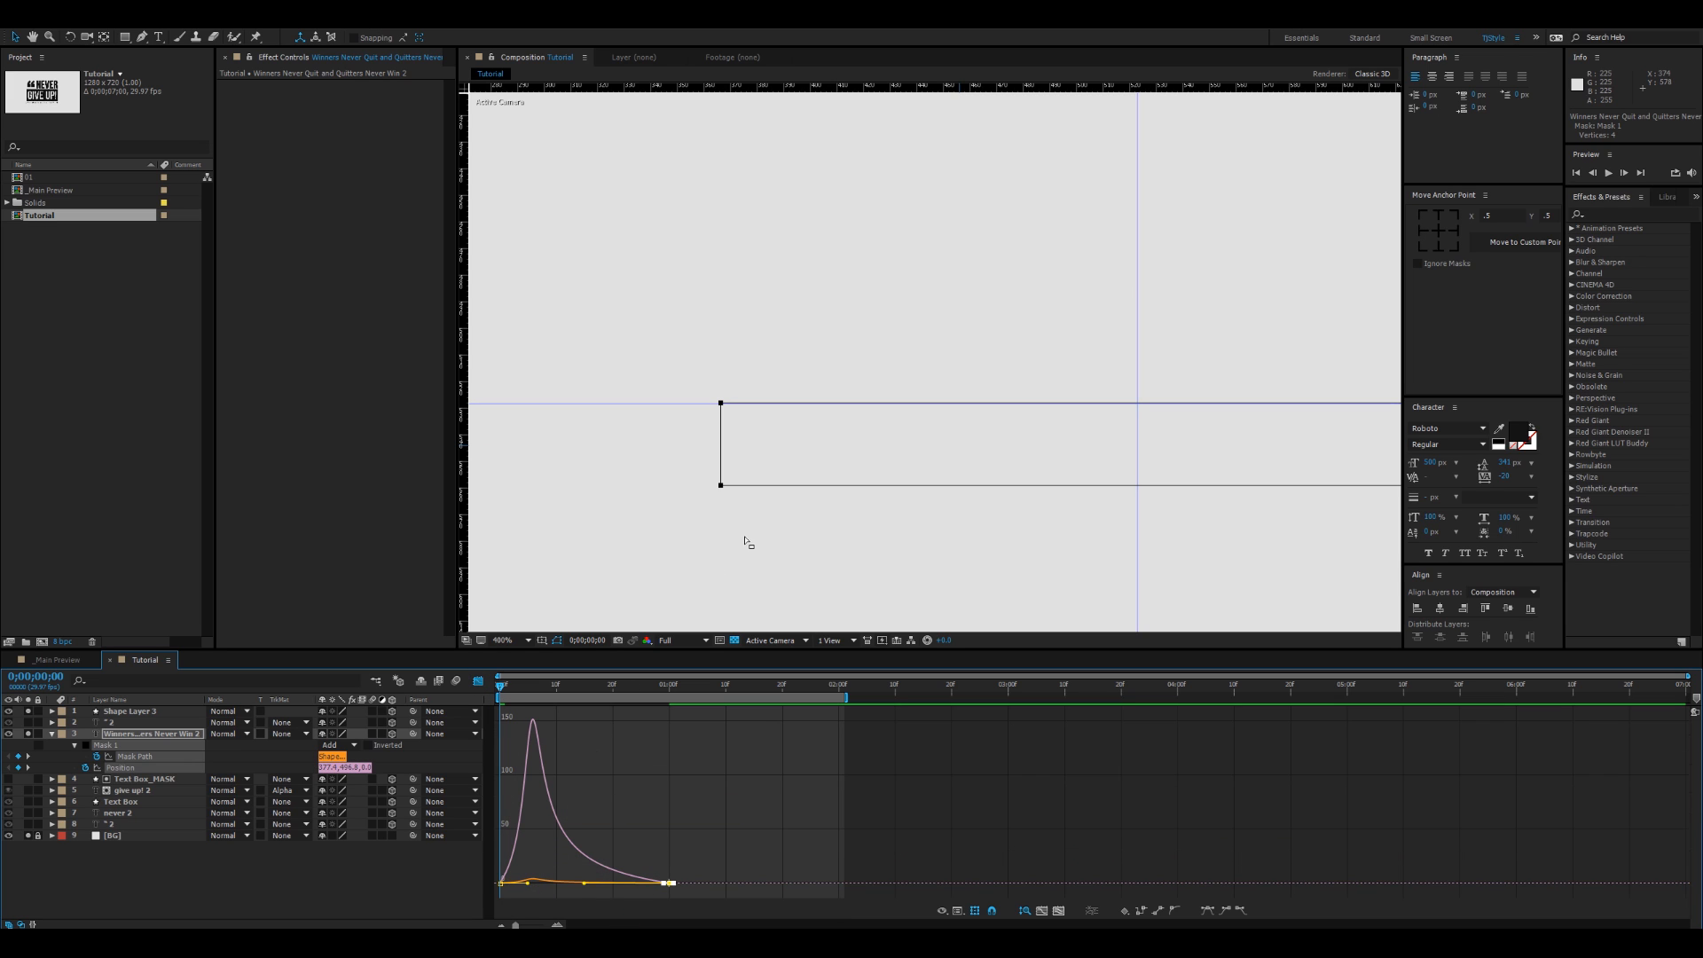
pyautogui.scroll(-4, 1067, 468)
pyautogui.press('space')
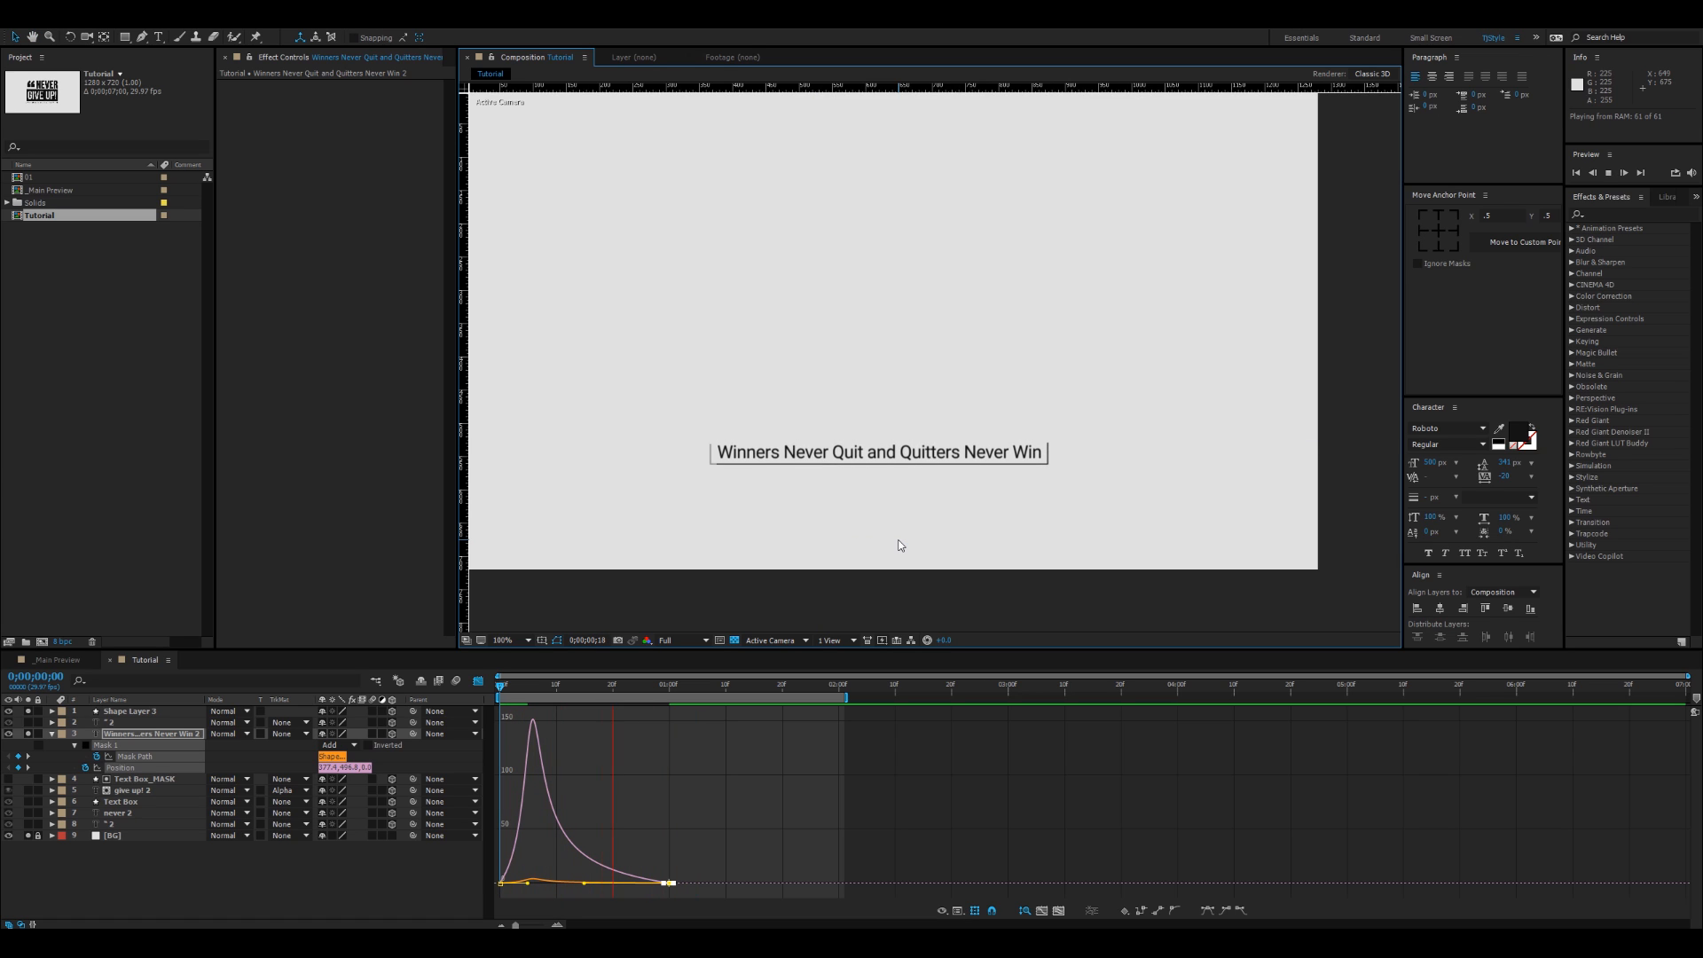
pyautogui.press('space')
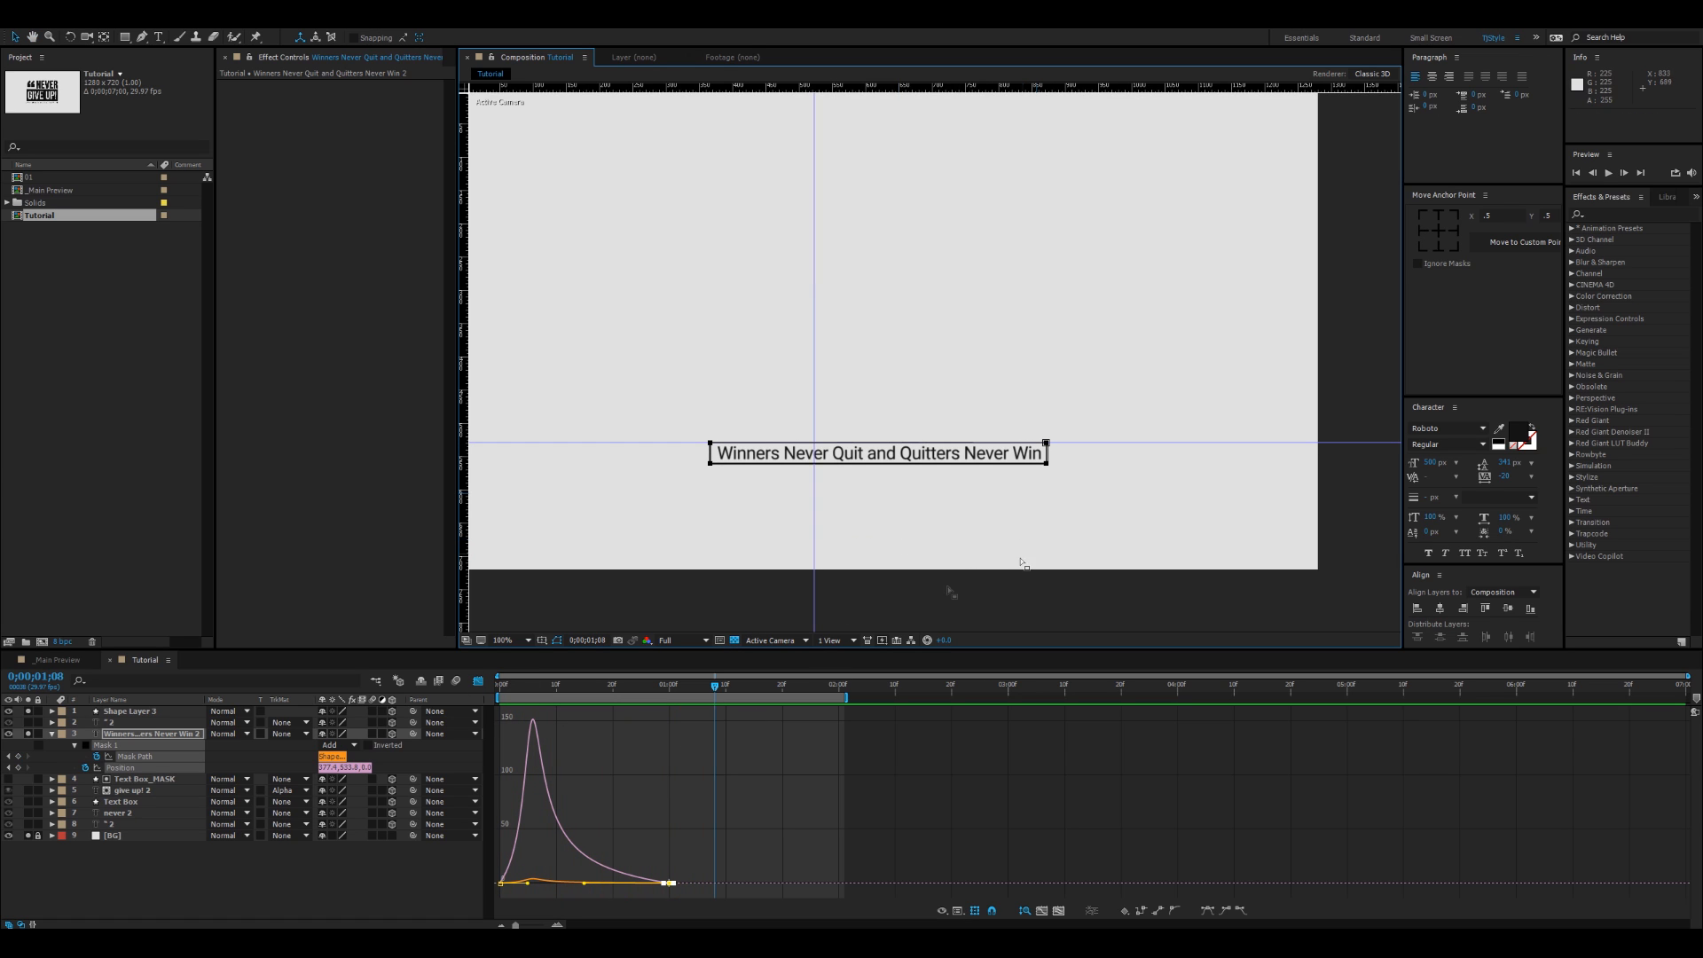
pyautogui.click(477, 680)
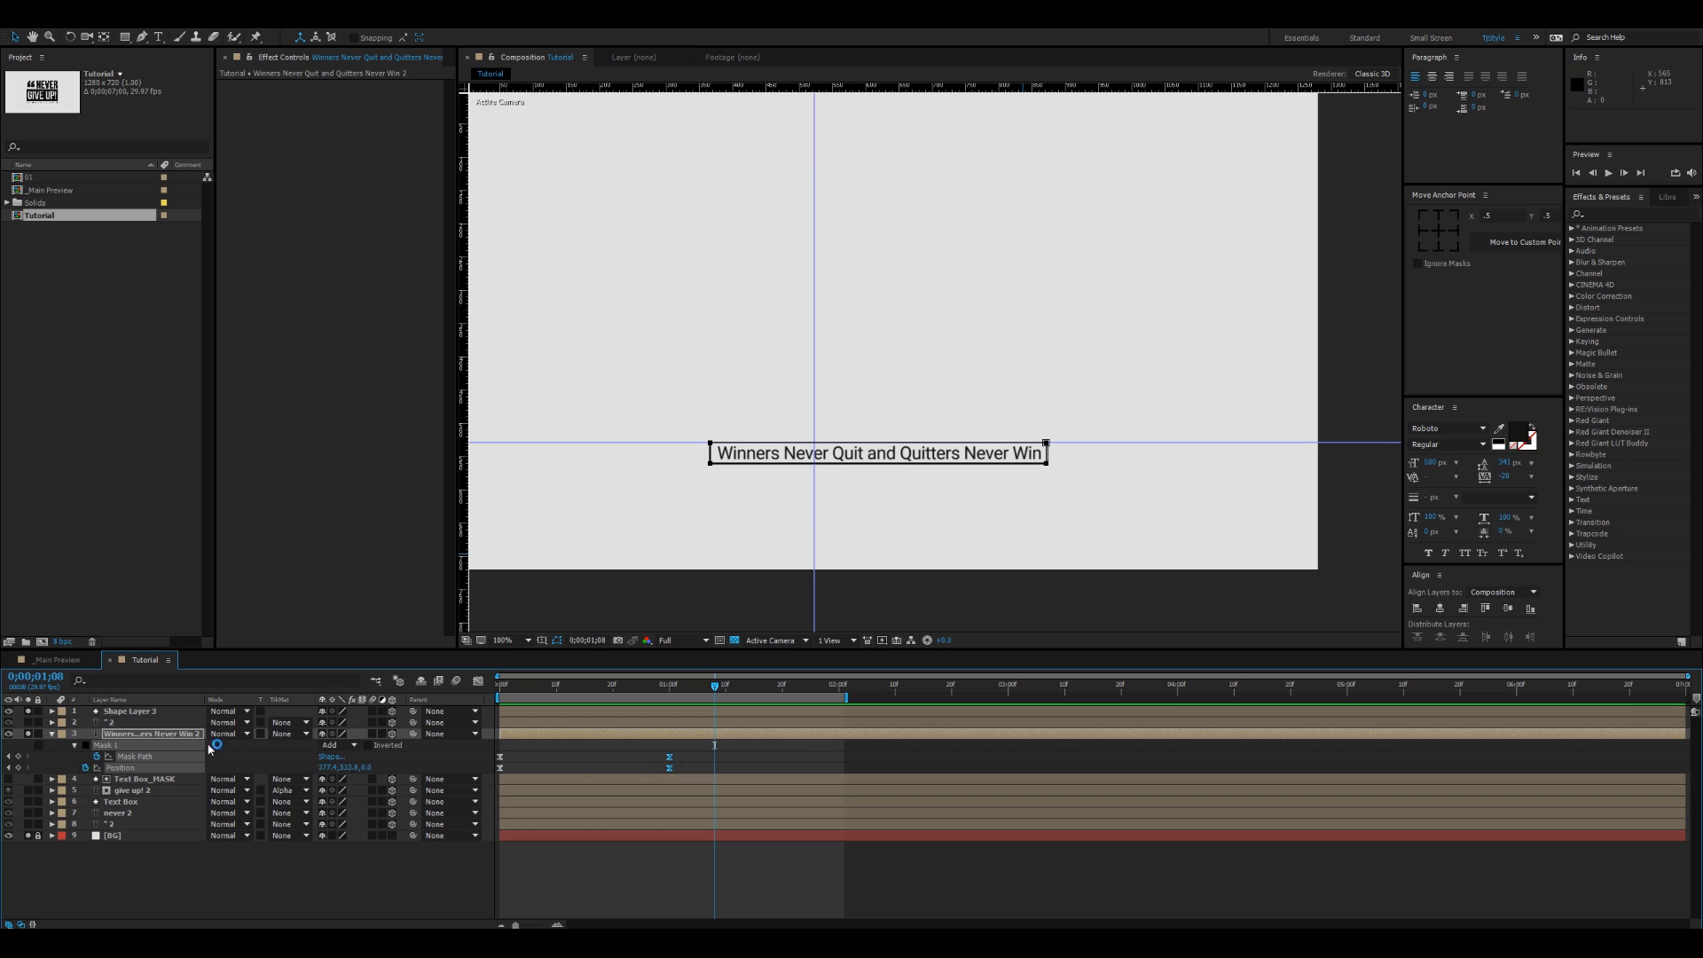
# Step: Move the outline shape layer's ending Trim Paths End keyframe to 0;00;01;00 and preview the timing
pyautogui.click(130, 711)
pyautogui.press('u')
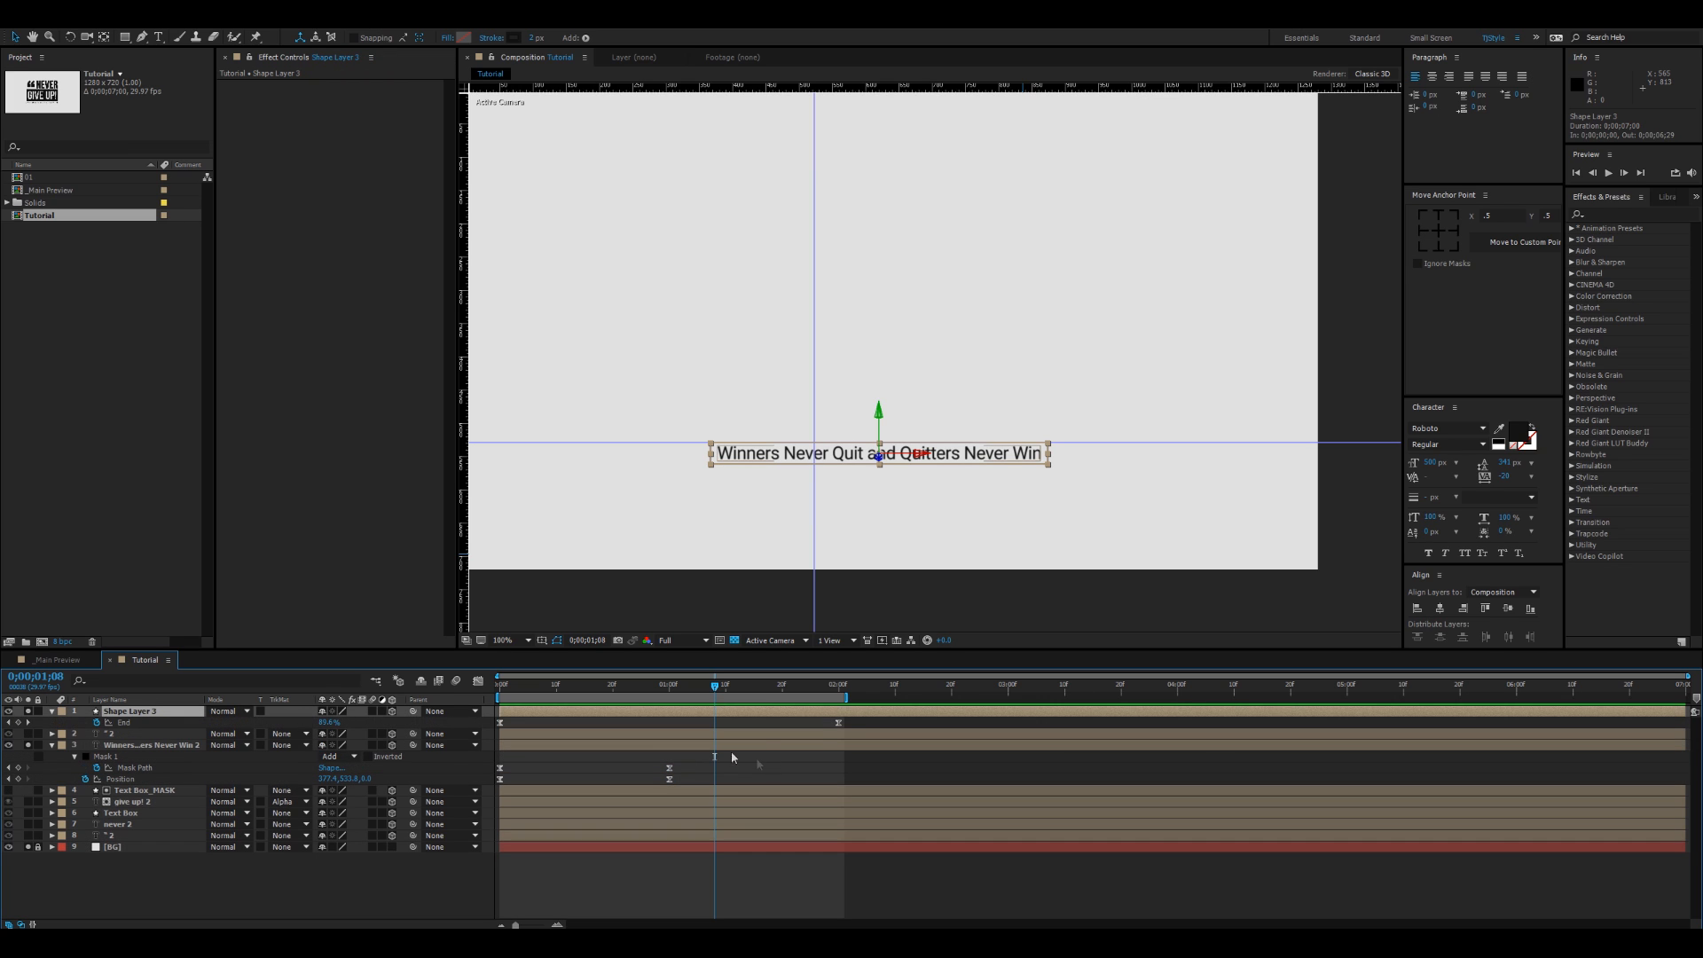
pyautogui.moveTo(838, 727); pyautogui.dragTo(679, 736)
pyautogui.press('space')
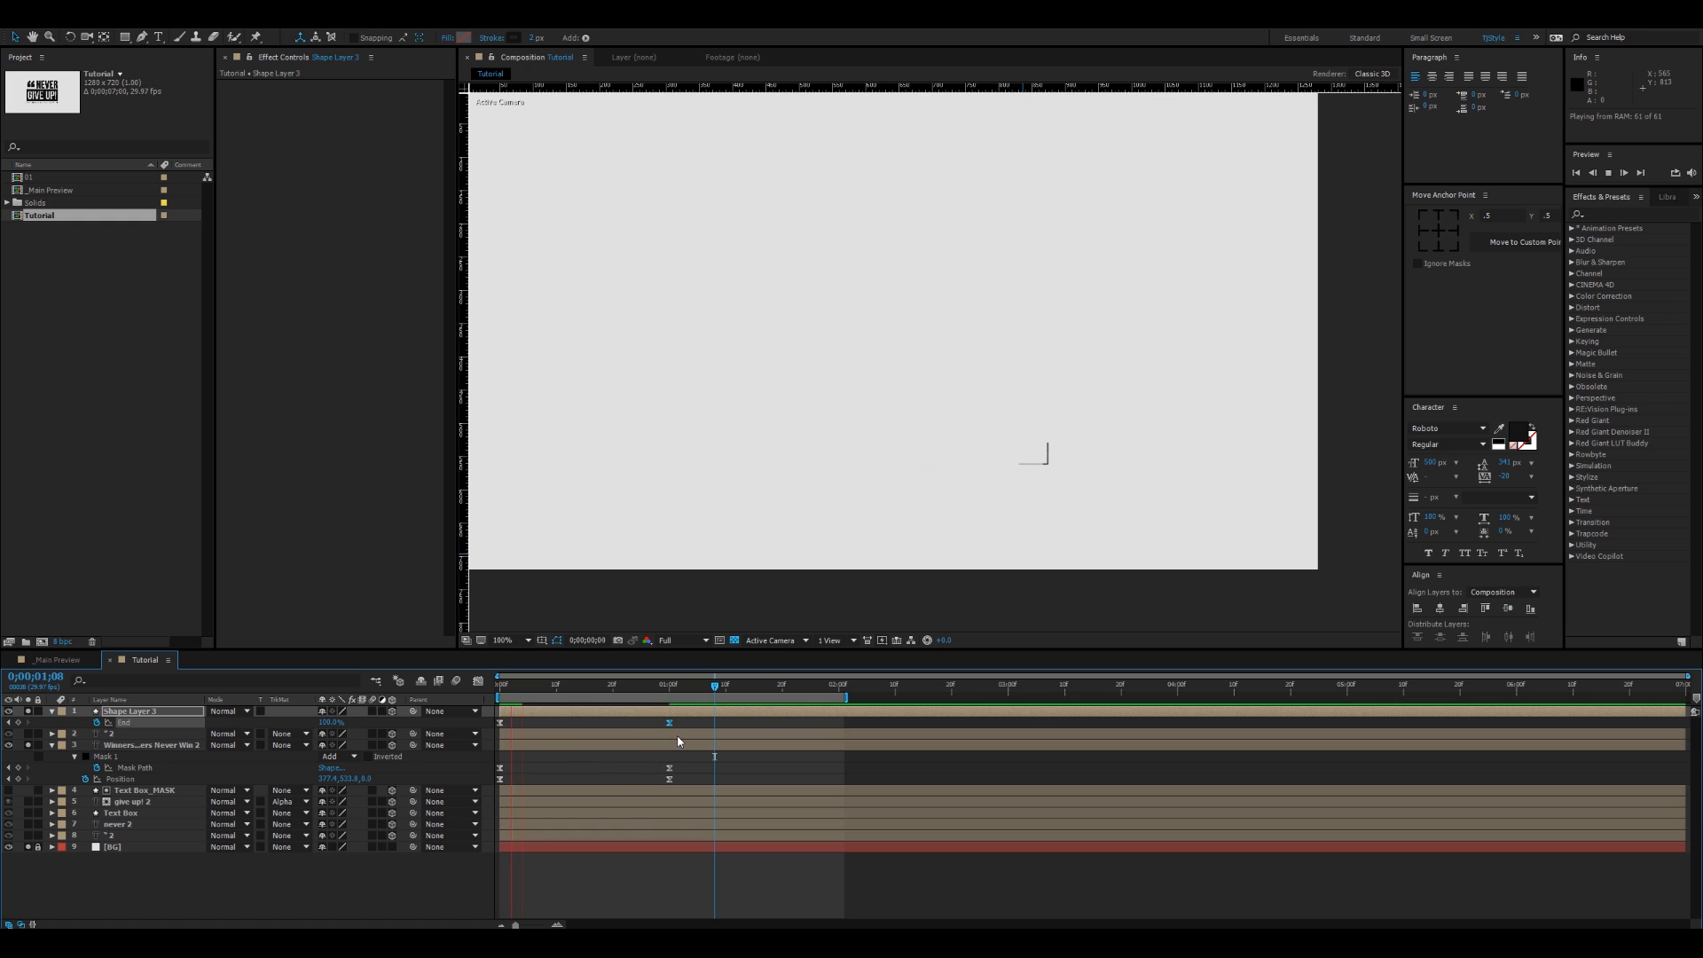
pyautogui.press('space')
# Step: Remove the horizontal and vertical guides from the composition view while inspecting the text box at frame 12
pyautogui.press('k')
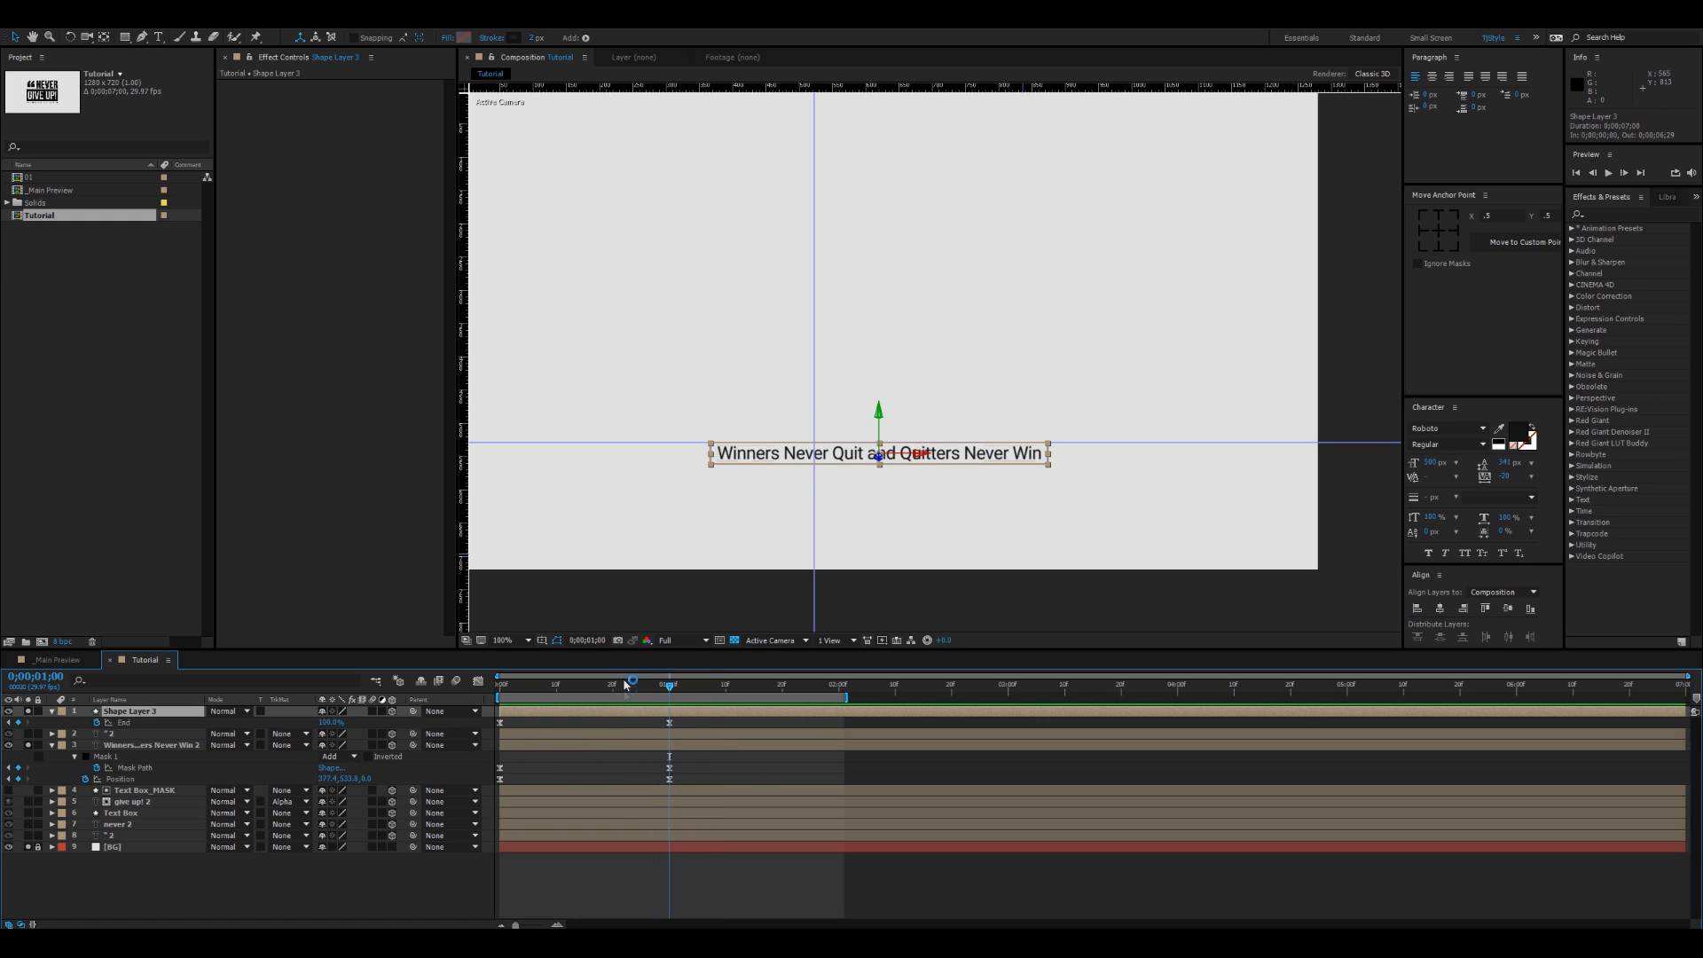
pyautogui.click(568, 687)
pyautogui.hotkey('ctrl', 'shift', 'h')
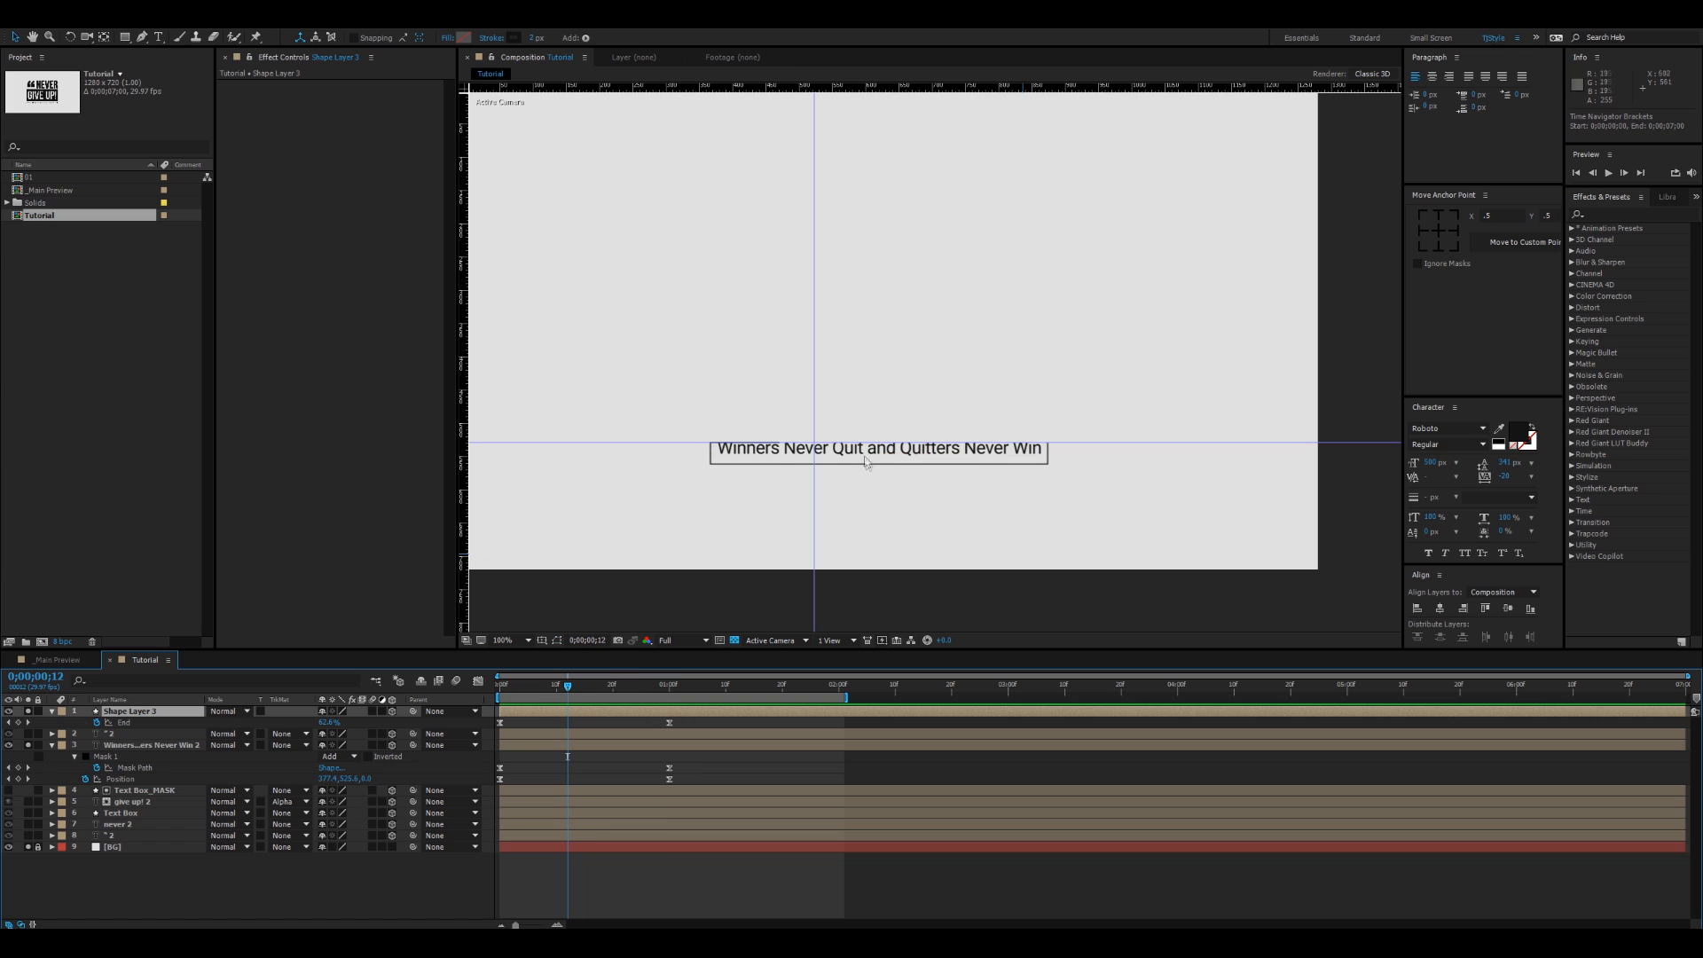
pyautogui.scroll(1, 878, 495)
pyautogui.press('space')
pyautogui.moveTo(559, 550); pyautogui.dragTo(772, 448)
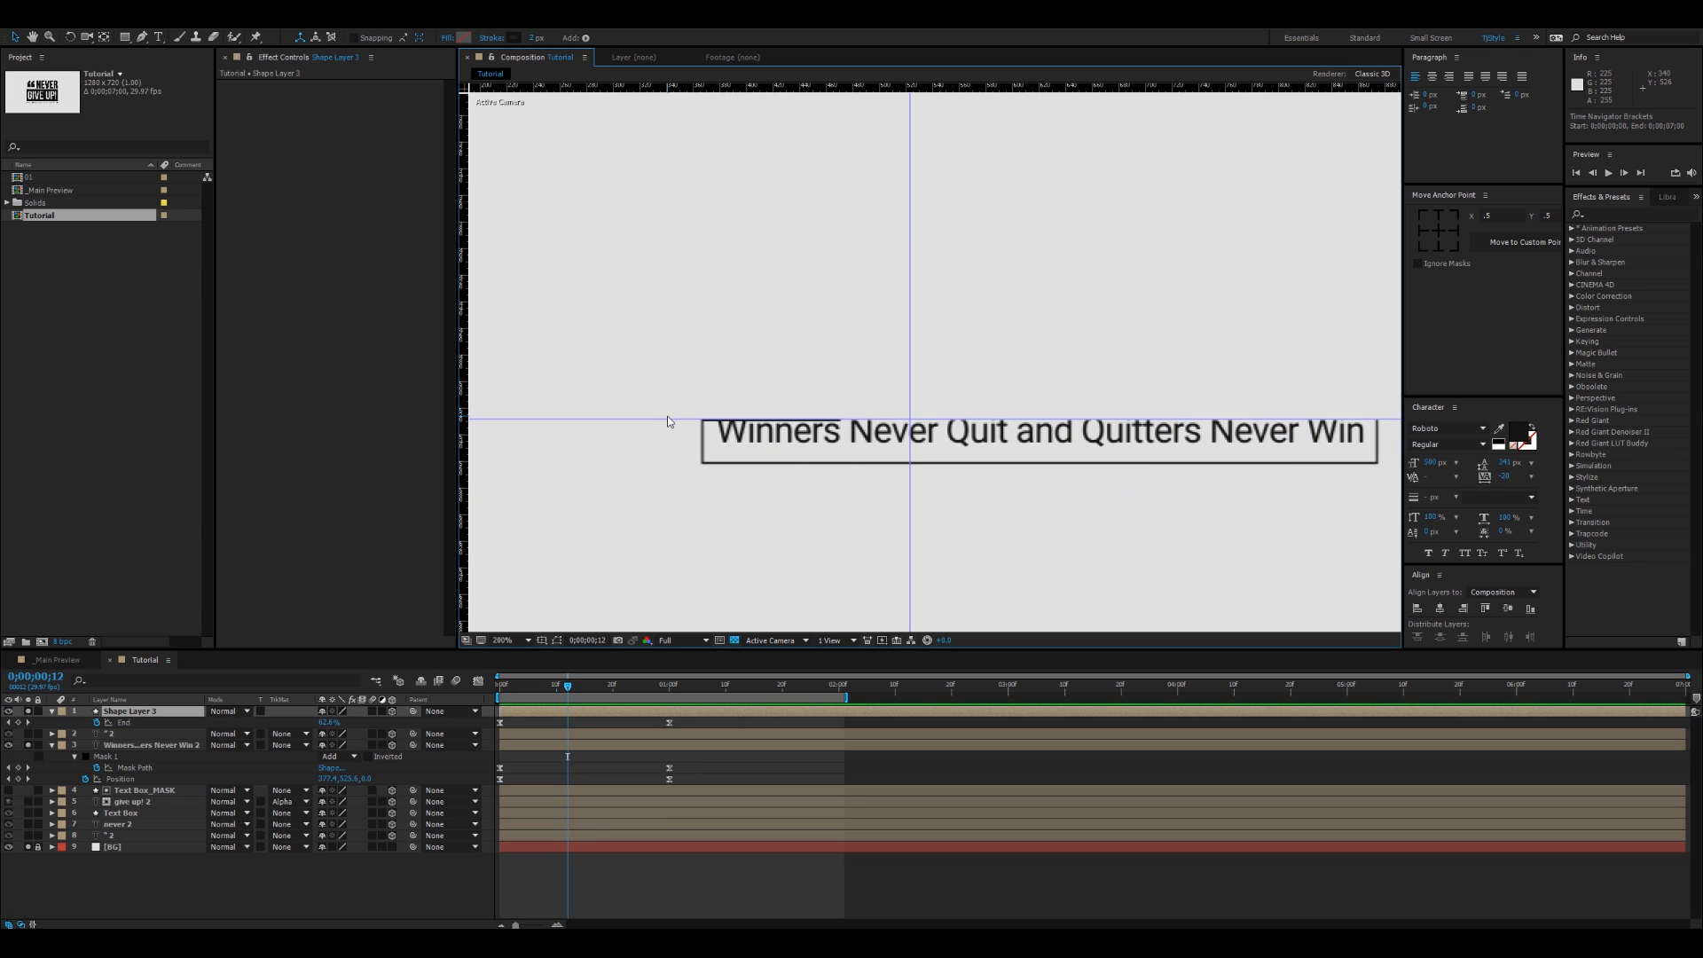
pyautogui.moveTo(672, 419); pyautogui.dragTo(675, 86)
pyautogui.moveTo(907, 394); pyautogui.dragTo(230, 408)
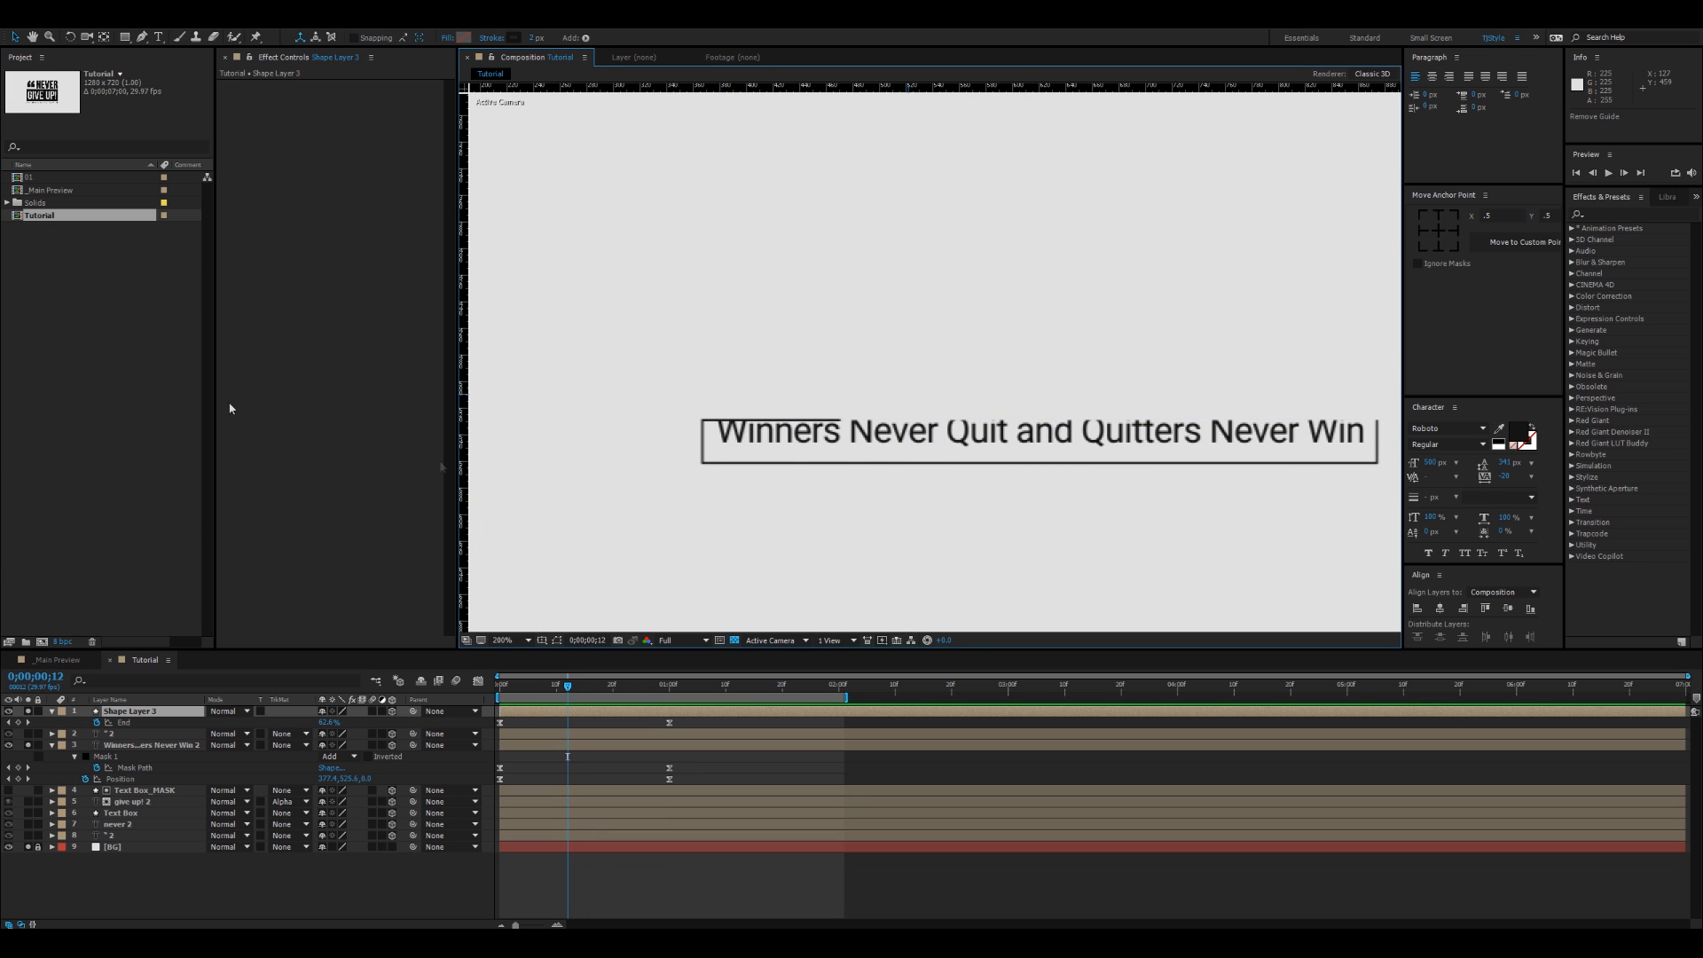
# Step: Set the outline shape layer's Trim Paths Offset to 0x+181° and preview the box drawing on
pyautogui.click(113, 719)
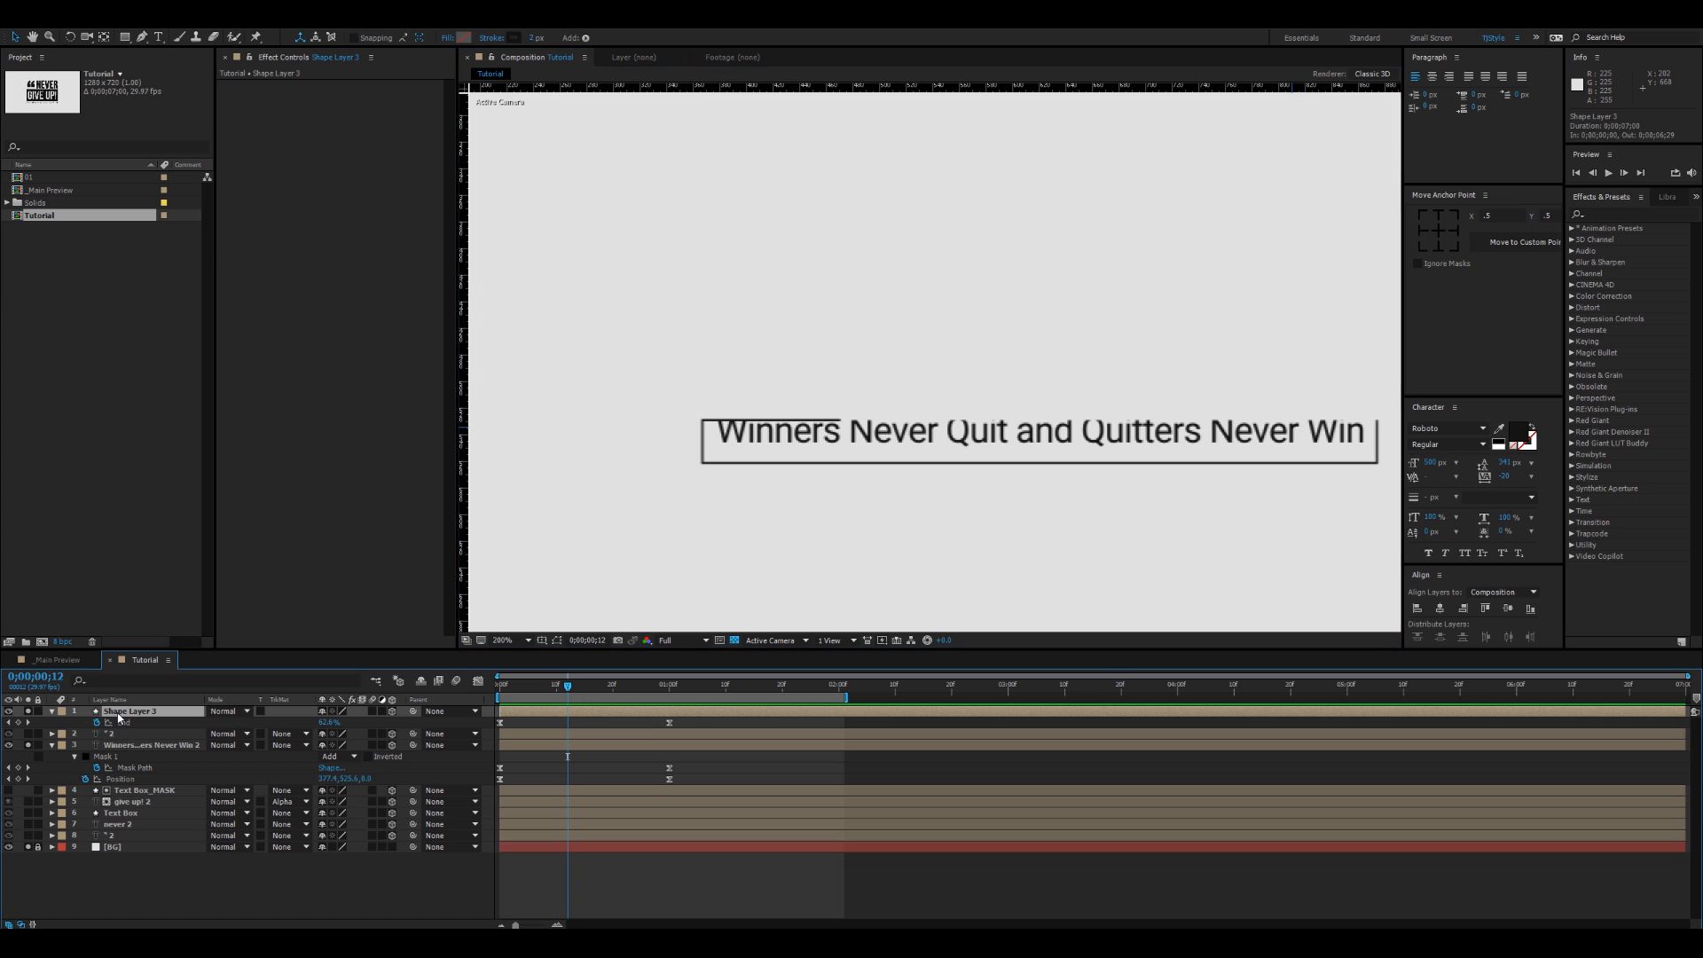
pyautogui.press('u')
pyautogui.press('u')
pyautogui.click(115, 836)
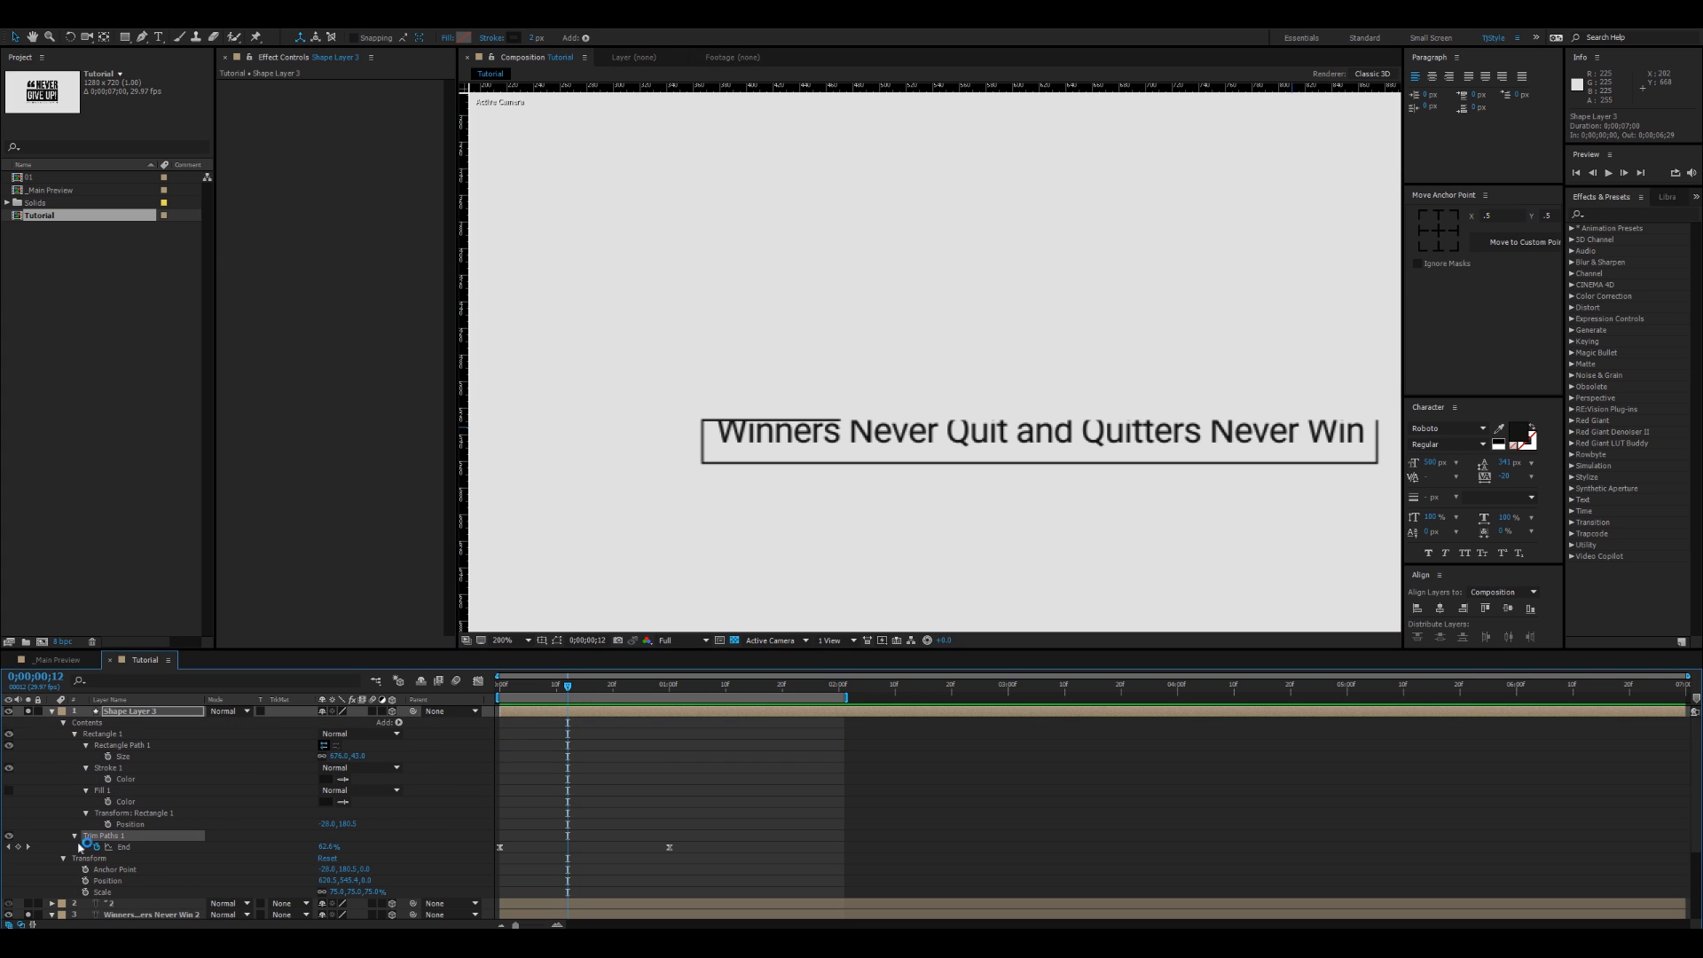
pyautogui.click(75, 838)
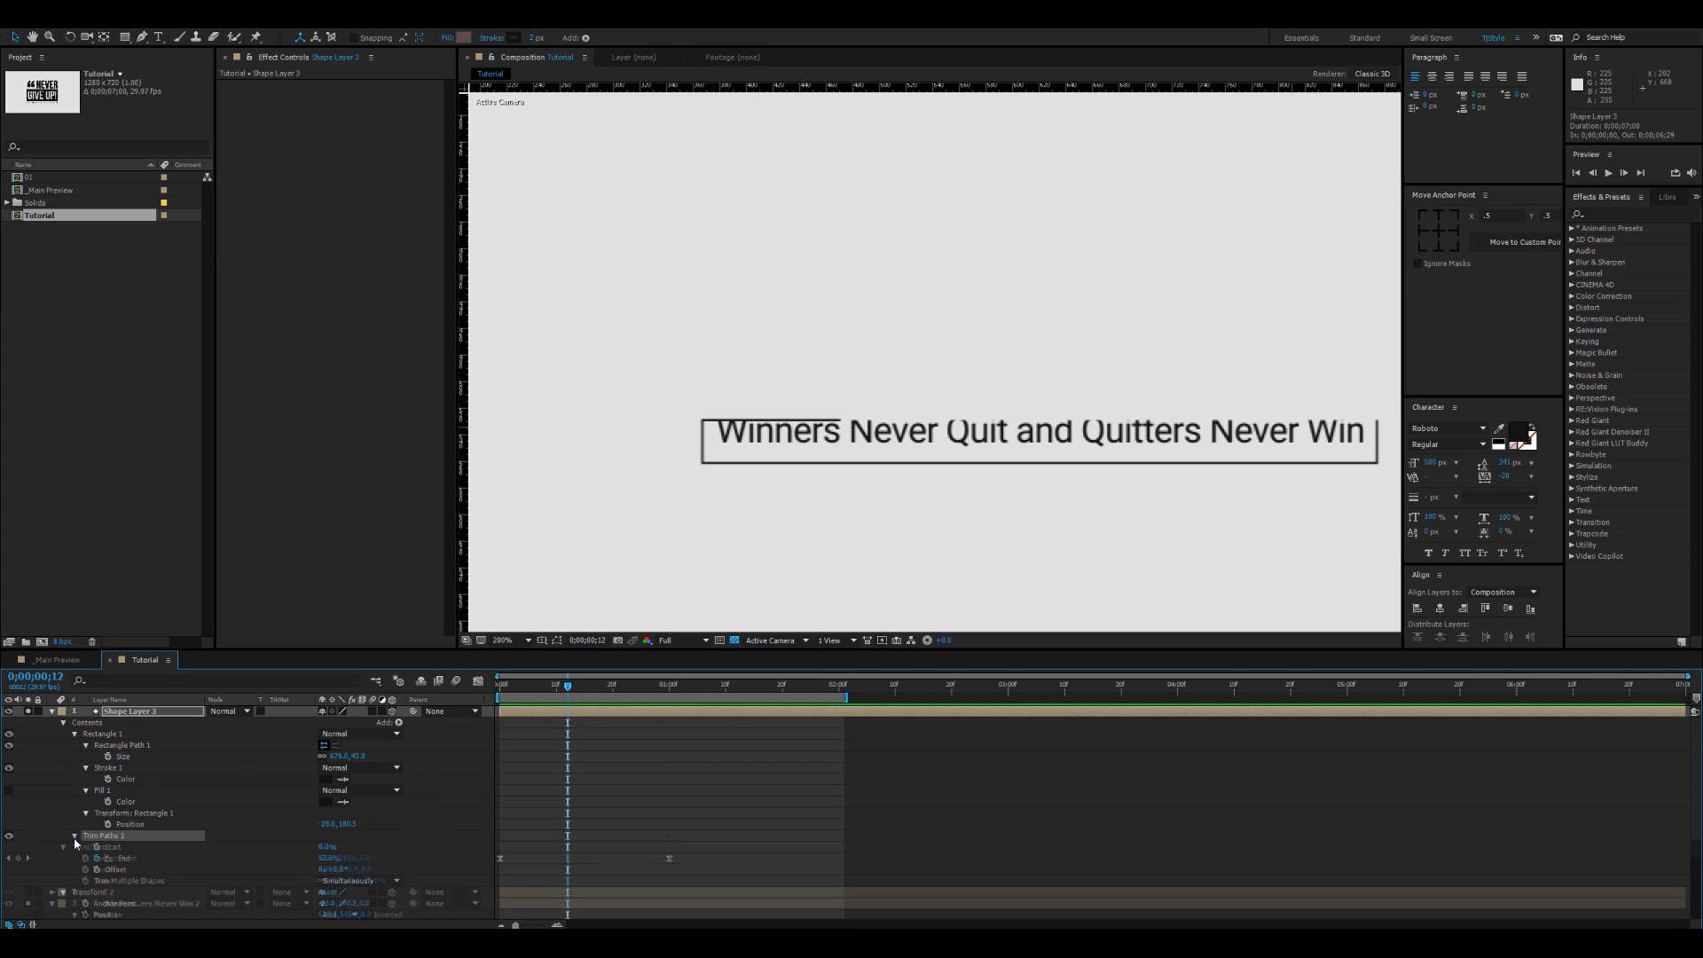
pyautogui.click(116, 870)
pyautogui.moveTo(339, 871); pyautogui.dragTo(435, 867)
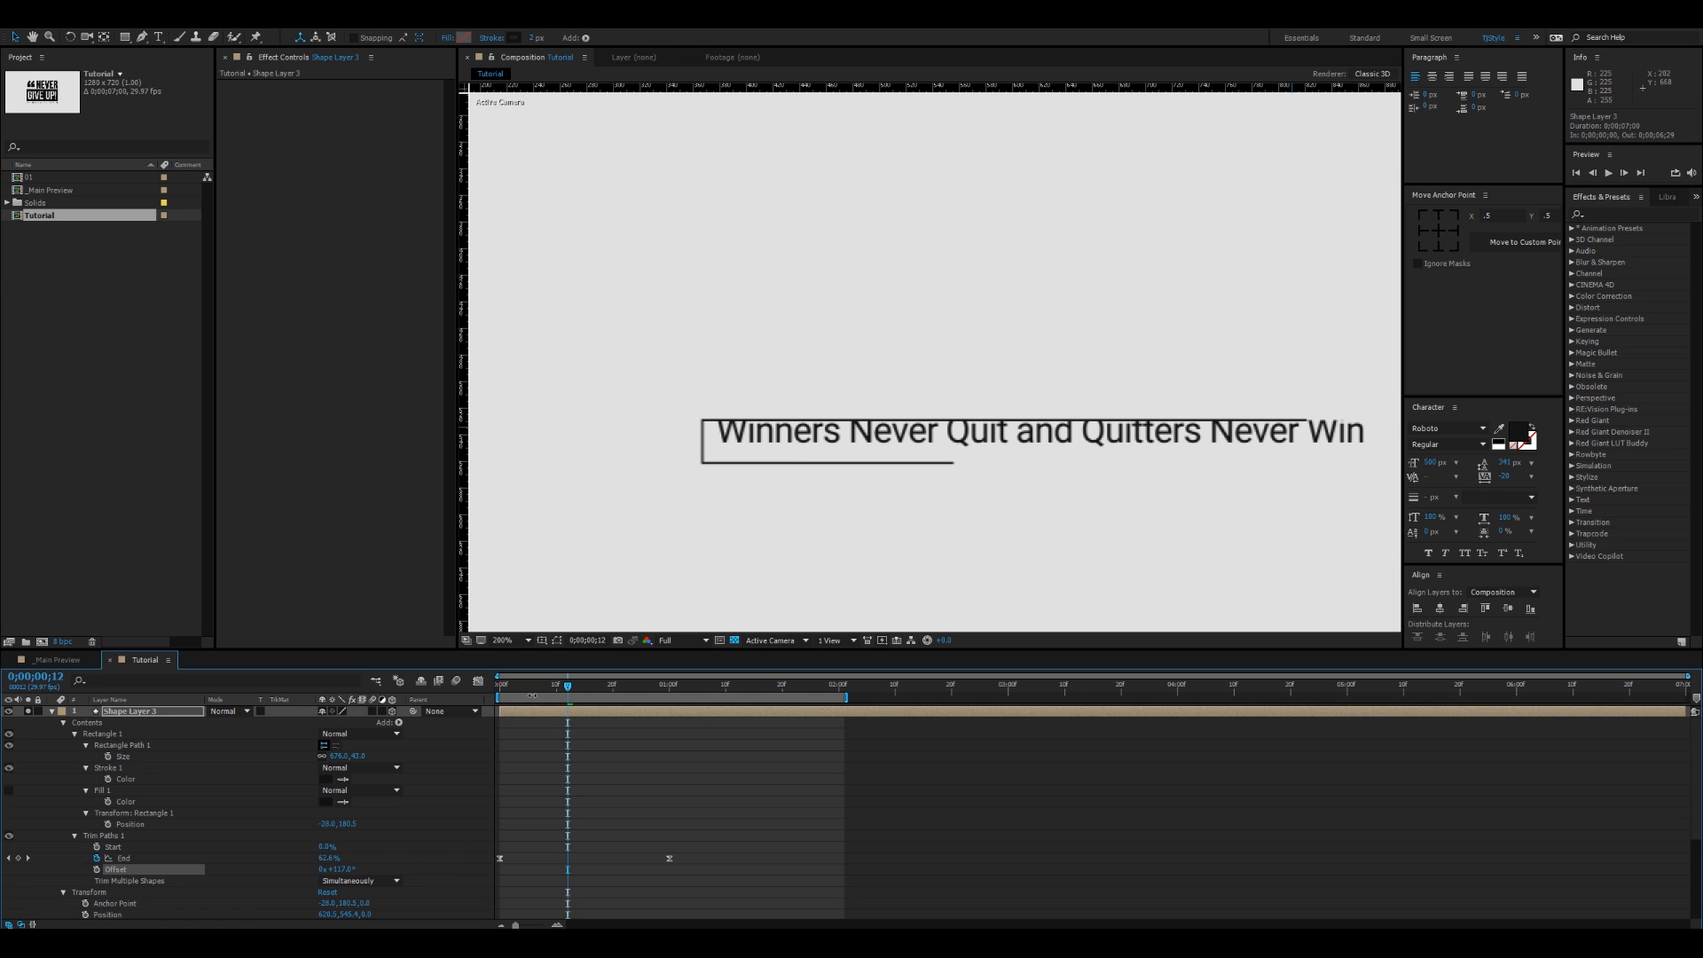
pyautogui.moveTo(520, 691); pyautogui.dragTo(584, 699)
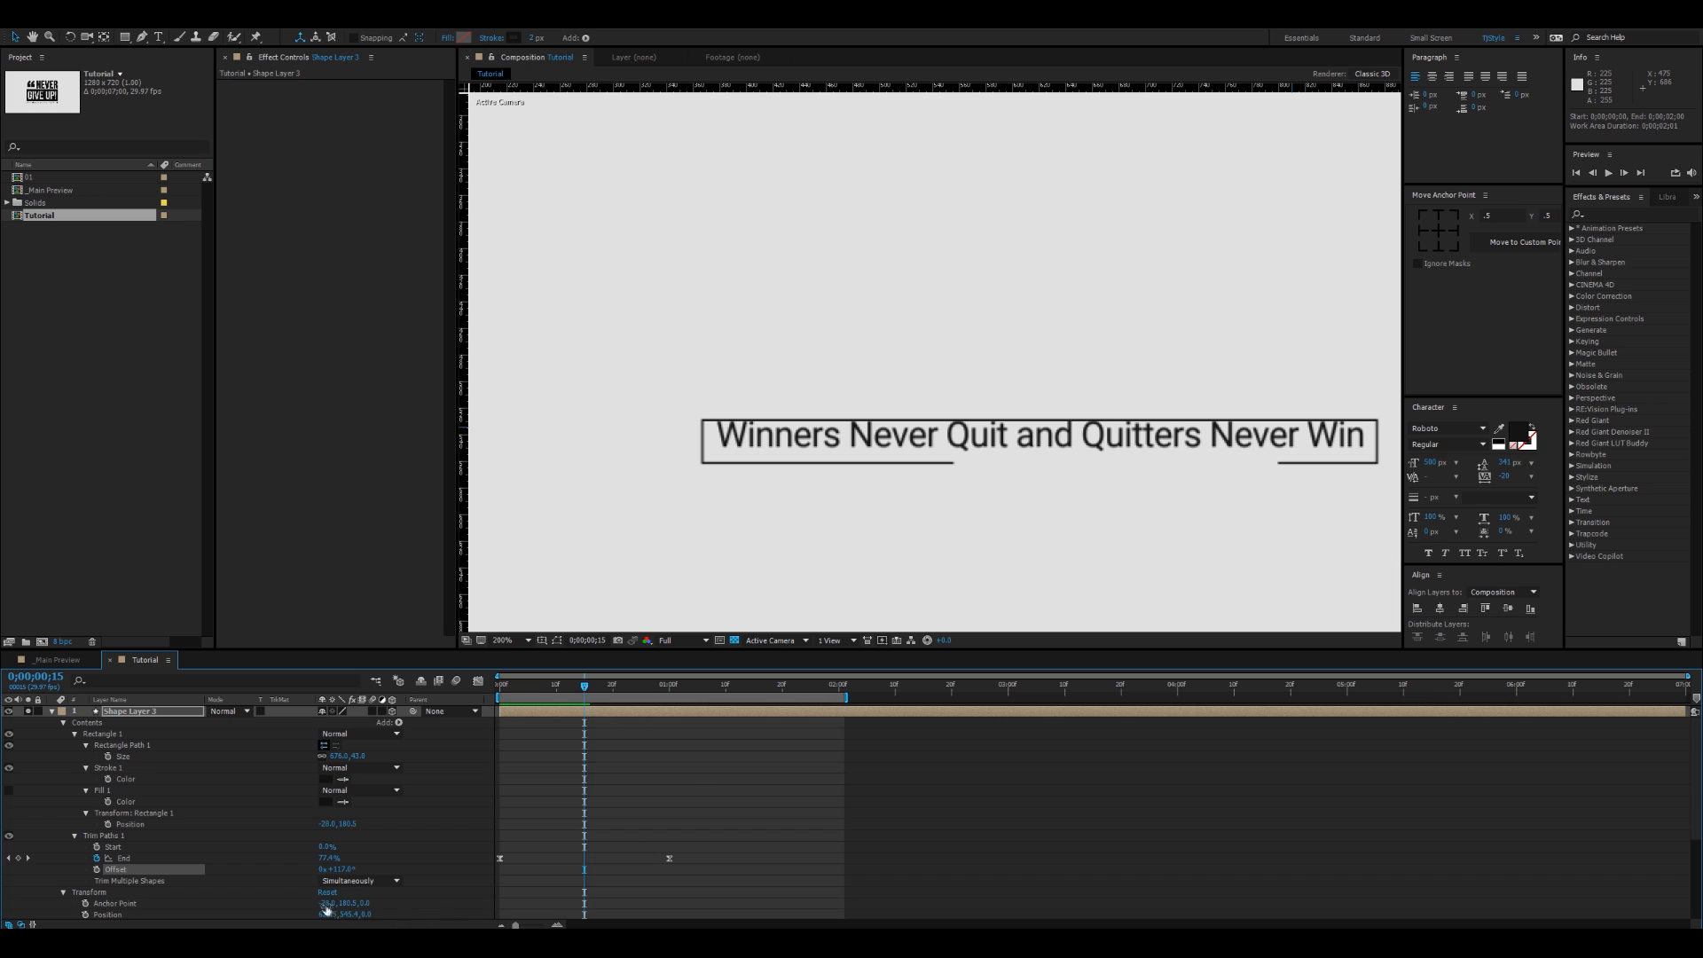
pyautogui.moveTo(348, 869); pyautogui.dragTo(363, 868)
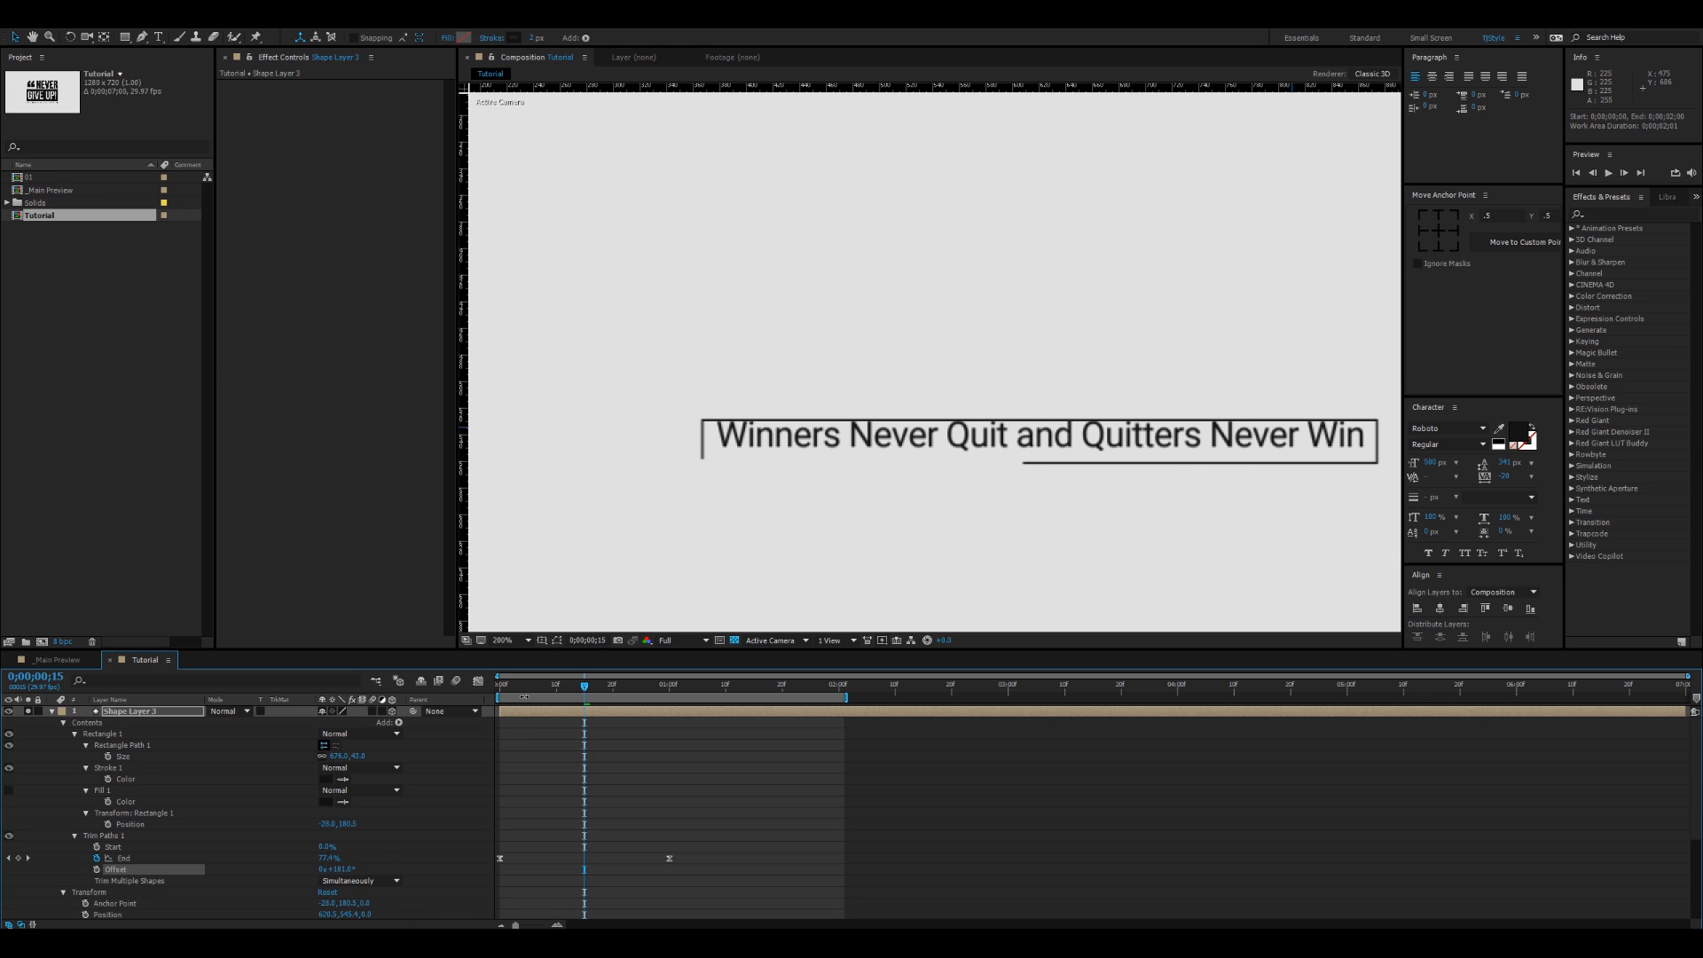
pyautogui.moveTo(524, 697)
pyautogui.mouseDown()
pyautogui.moveTo(499, 692)
pyautogui.moveTo(686, 693)
pyautogui.mouseUp()
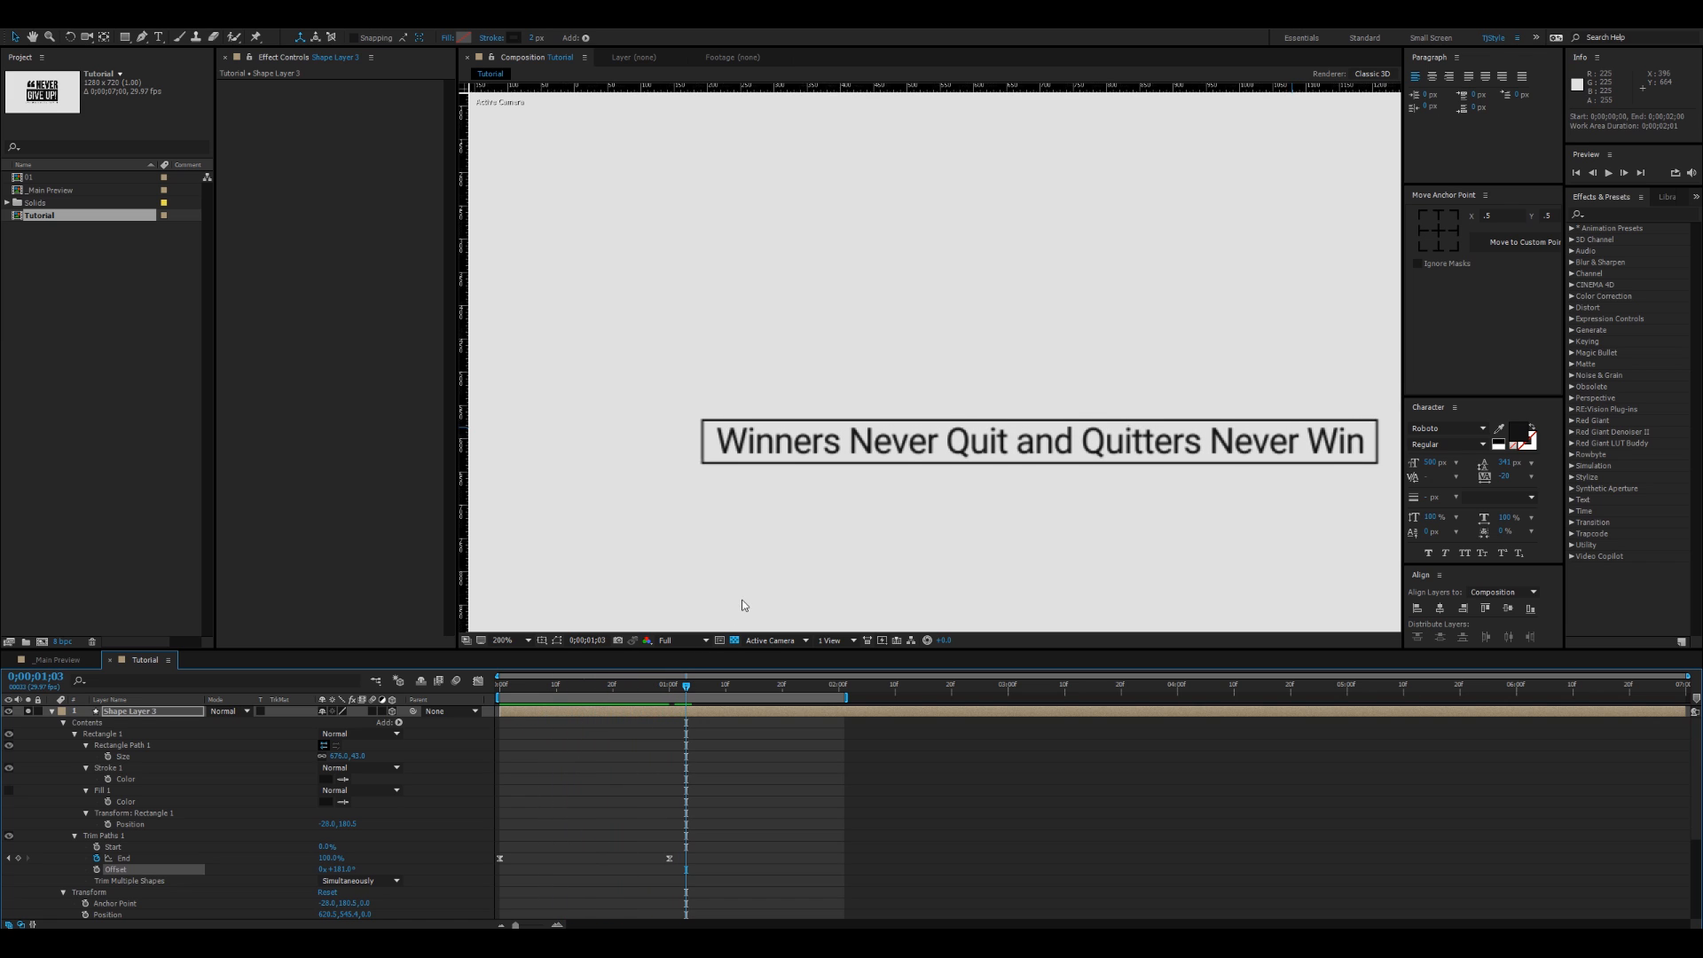
pyautogui.press('space')
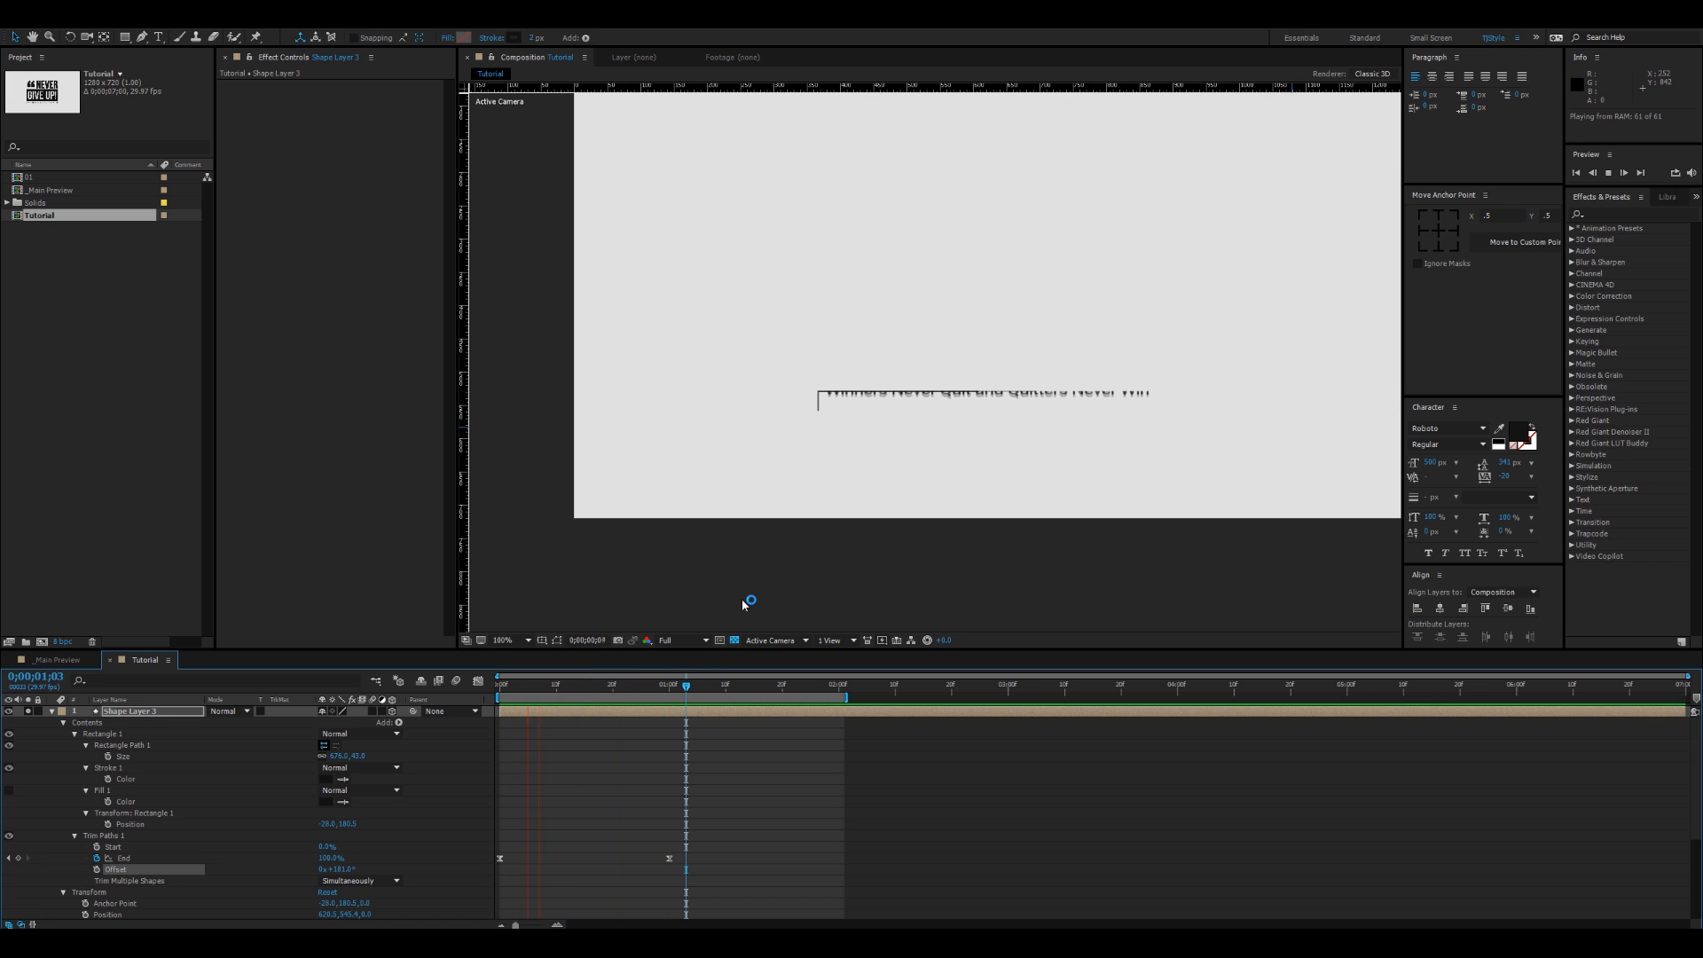
pyautogui.press('space')
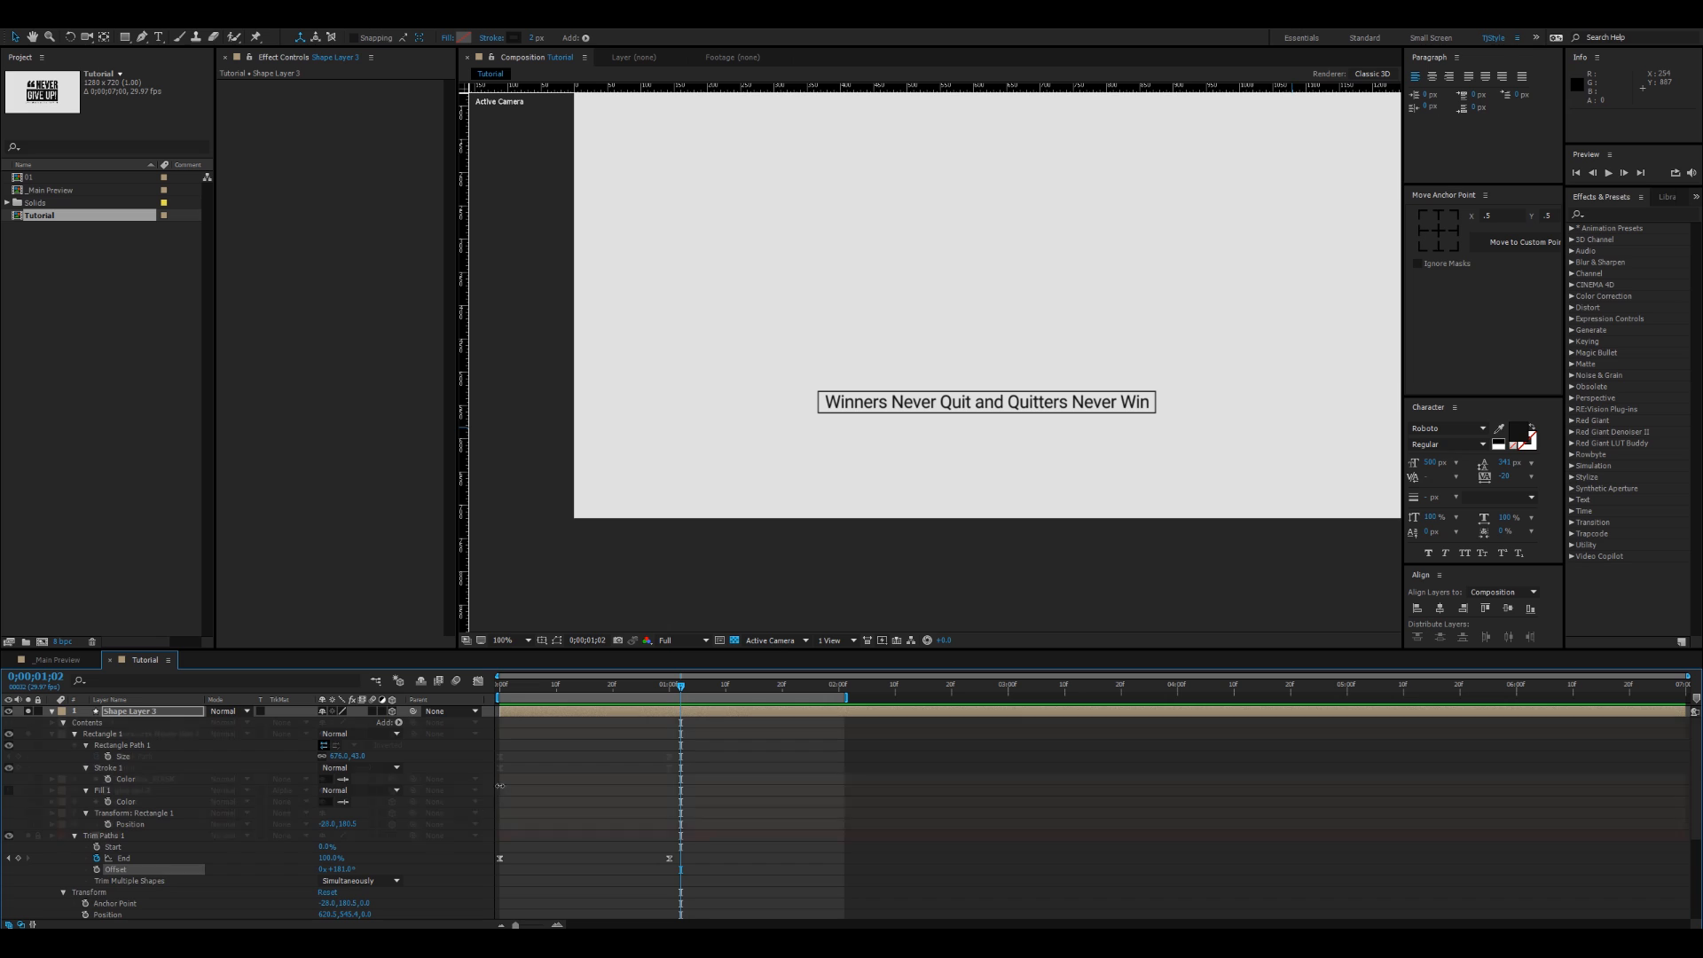
# Step: Collapse the outline shape layer and solo the closing quotation mark layer to bring it into view beside the box
pyautogui.press('u')
pyautogui.click(122, 722)
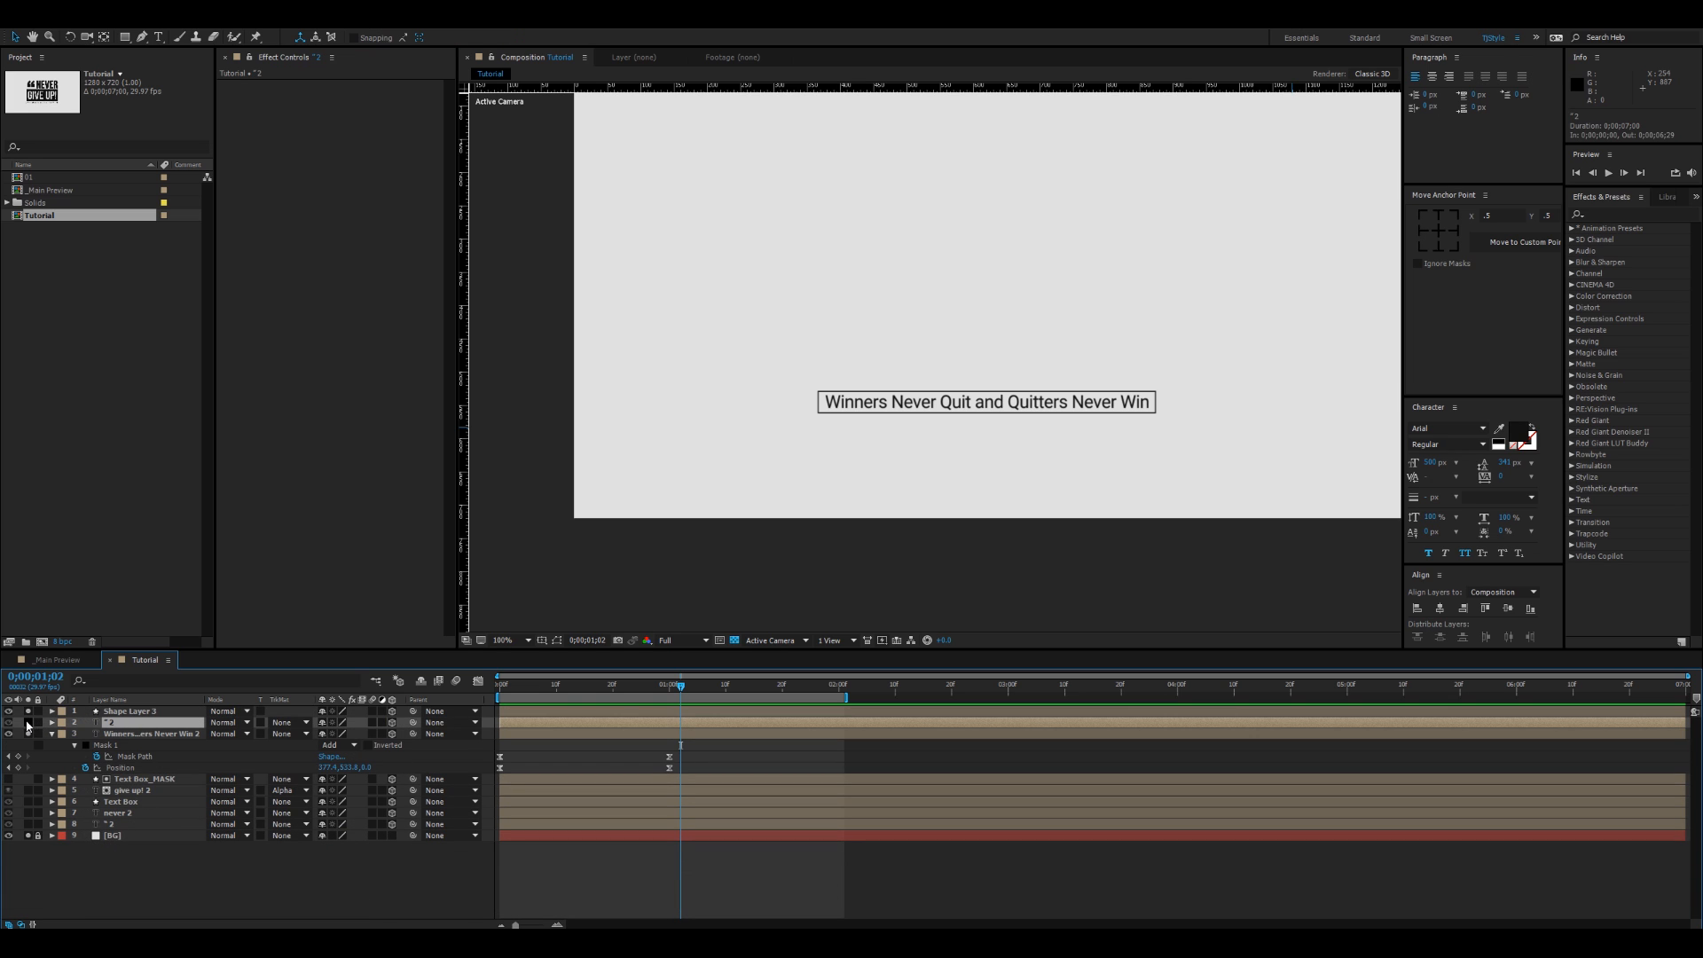
pyautogui.click(1186, 418)
pyautogui.scroll(1, 1186, 418)
pyautogui.moveTo(1238, 435); pyautogui.dragTo(660, 461)
pyautogui.scroll(1, 850, 502)
pyautogui.moveTo(852, 504); pyautogui.dragTo(960, 415)
pyautogui.click(838, 499)
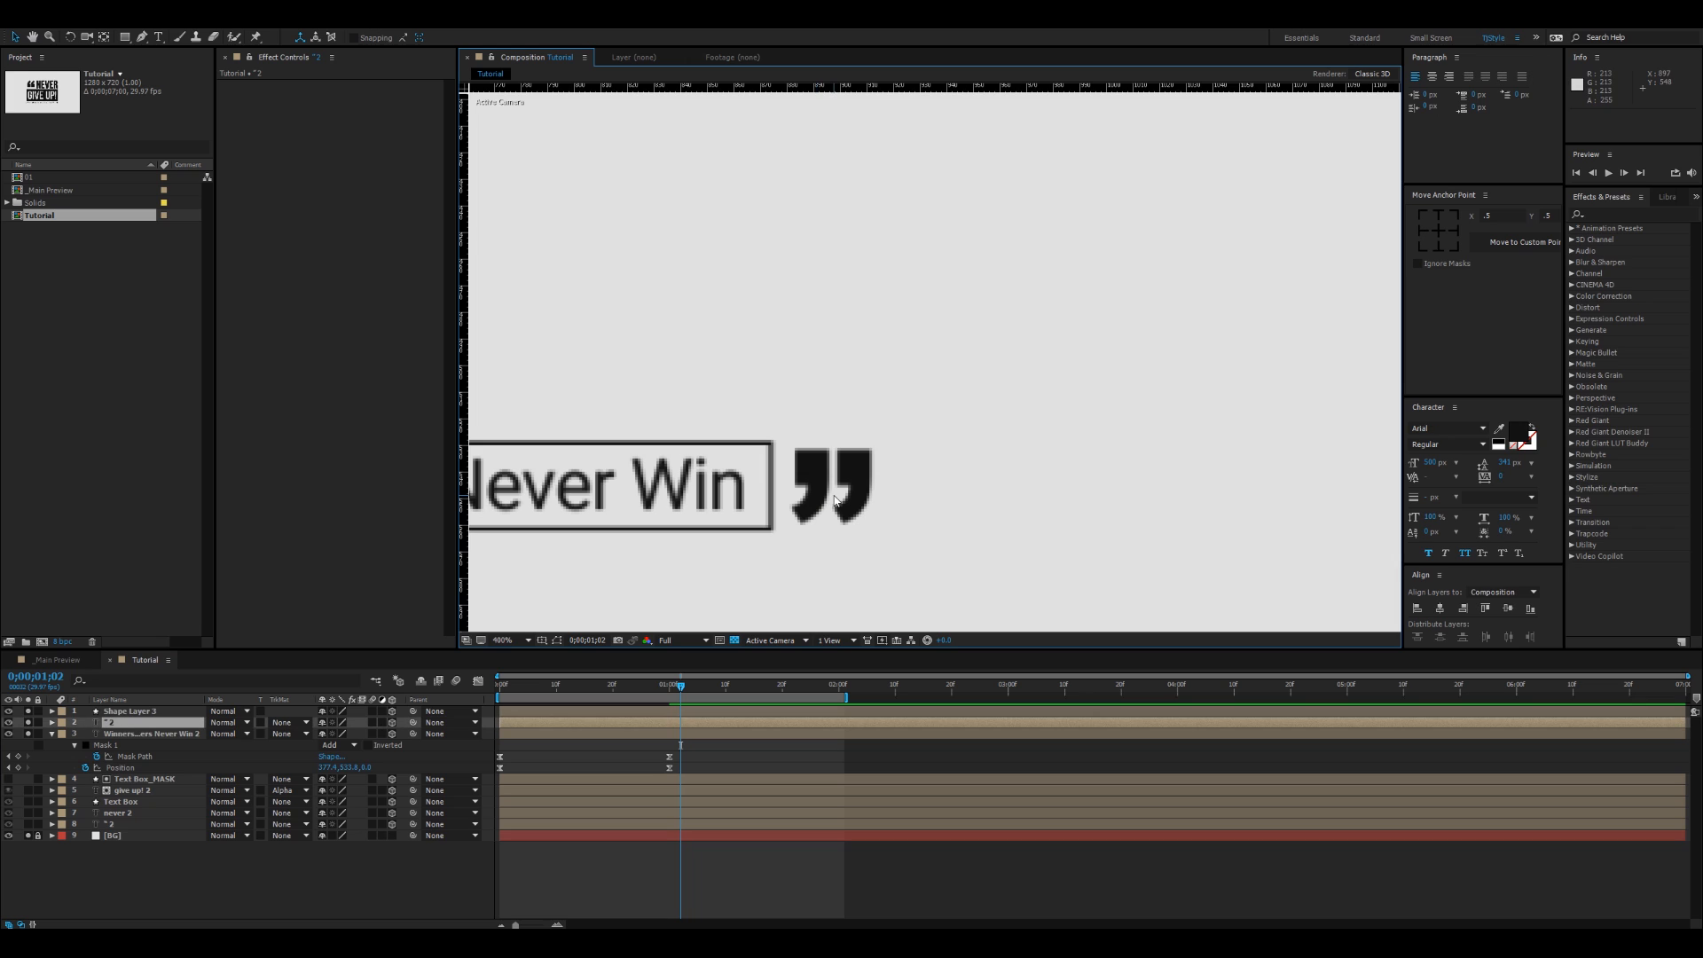
# Step: Keyframe the closing quotation mark's Position at 0;00;01;00 and, at the first frame, move it 43.5 px left into the text box area
pyautogui.moveTo(683, 689); pyautogui.dragTo(669, 689)
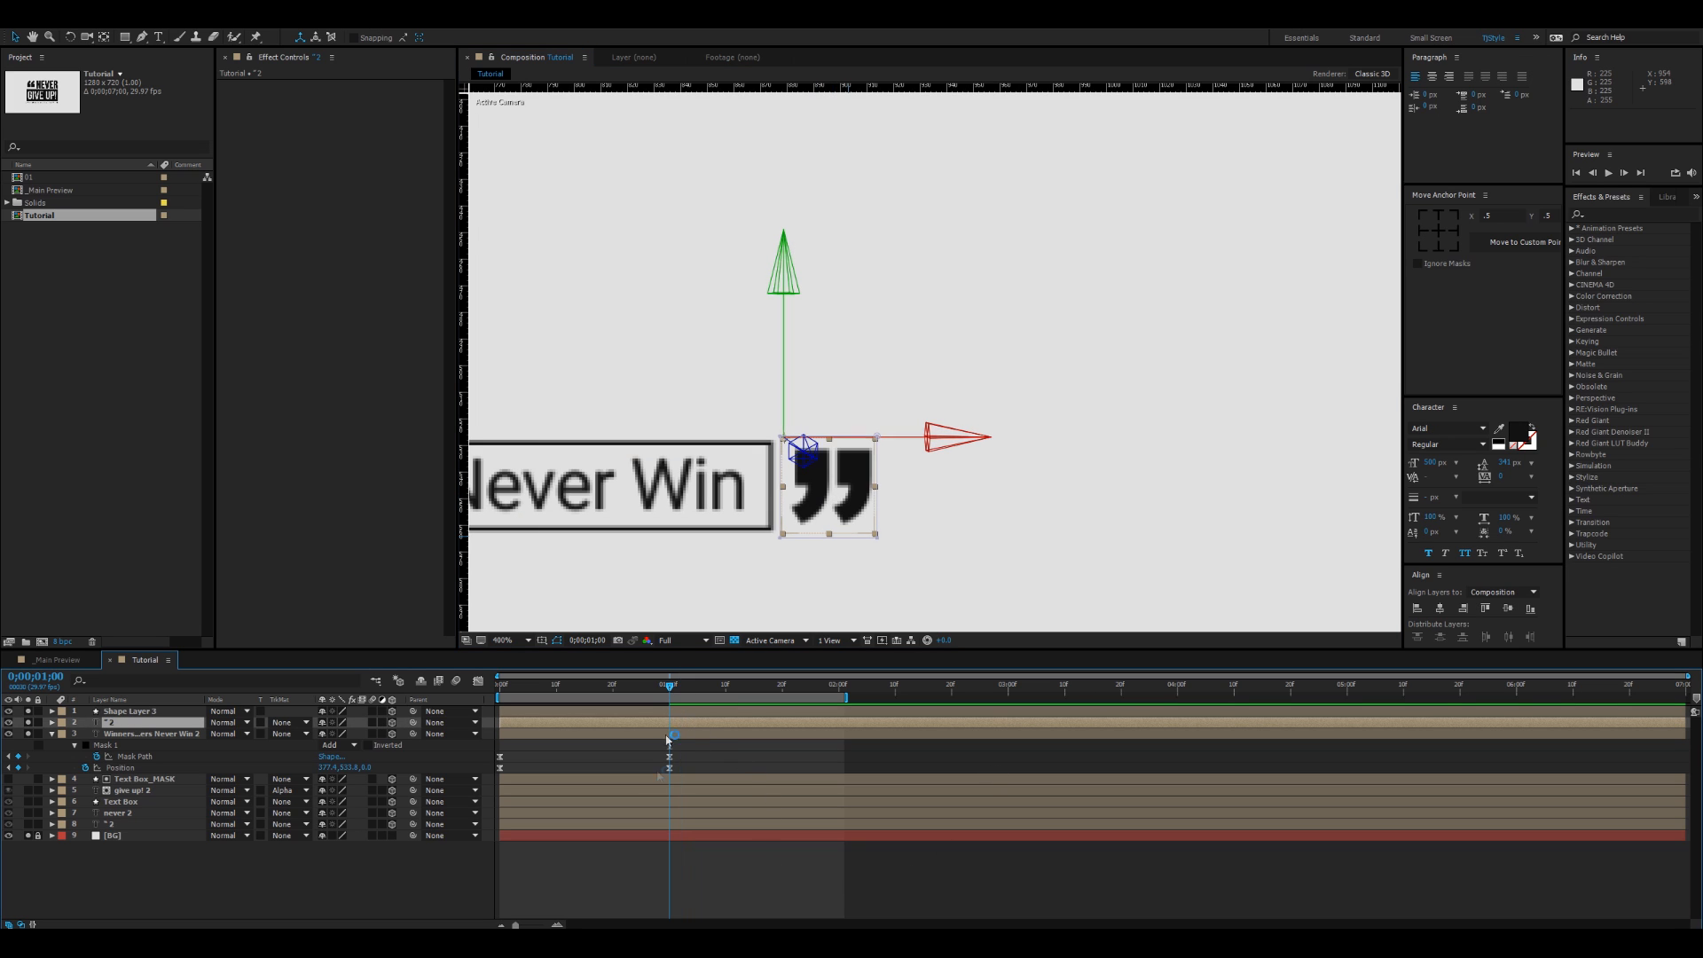
pyautogui.press('p')
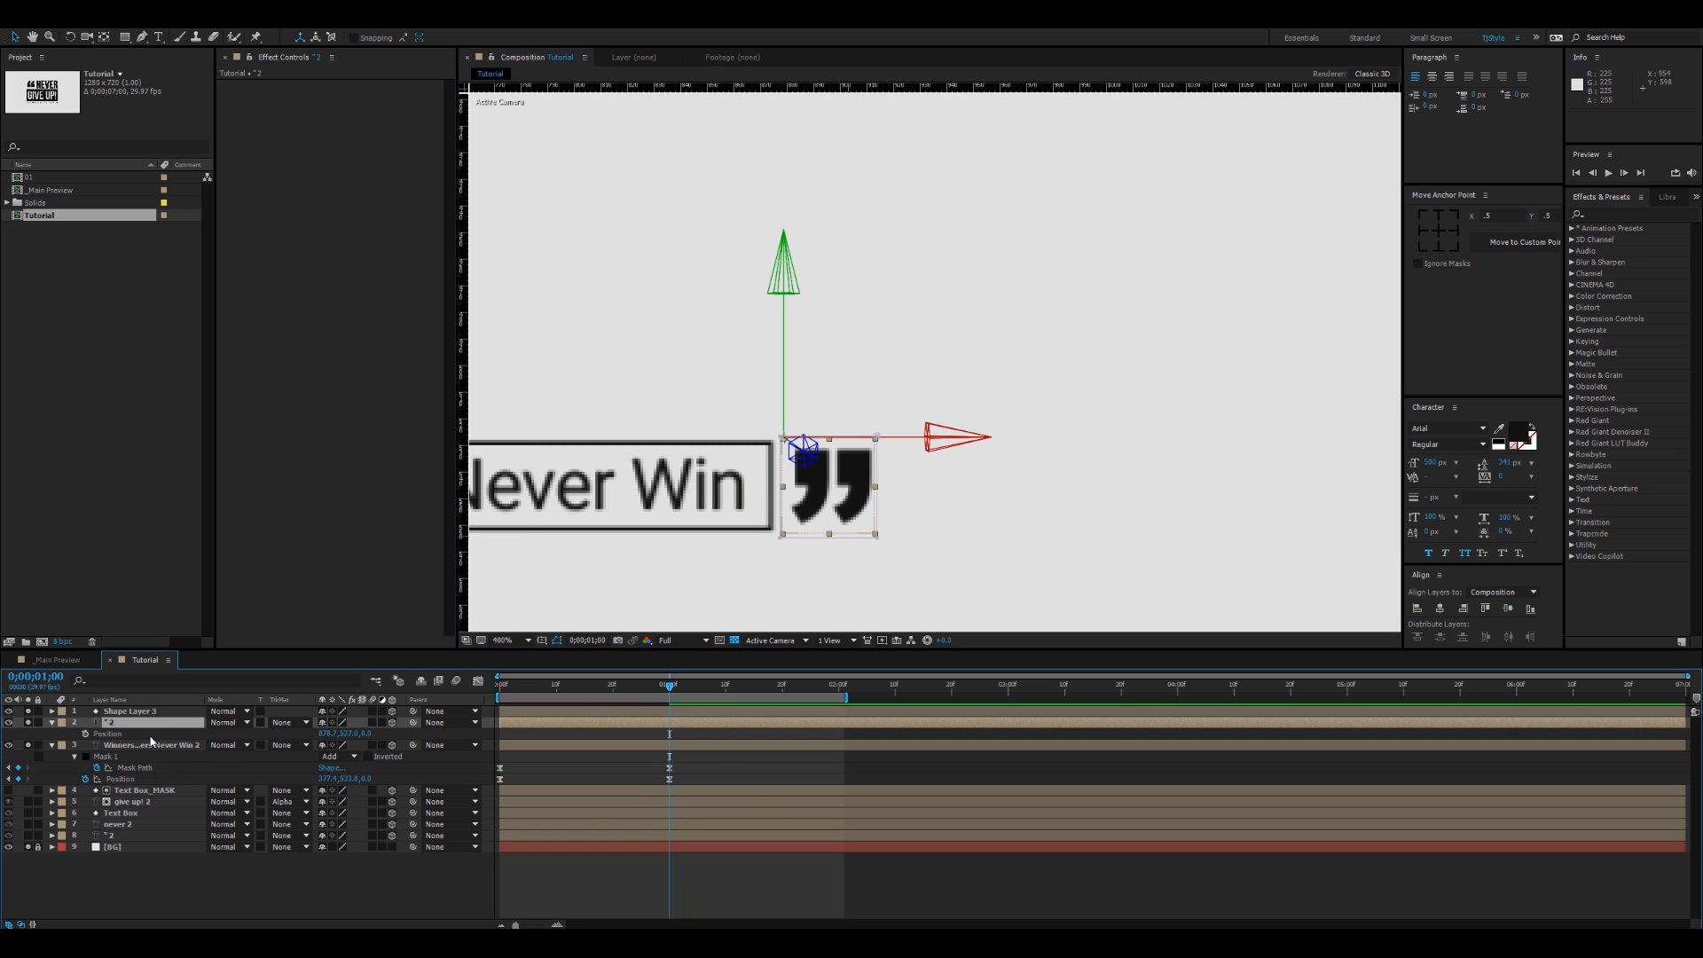
pyautogui.click(85, 734)
pyautogui.press('Home')
pyautogui.moveTo(804, 482); pyautogui.dragTo(683, 482)
pyautogui.press('k')
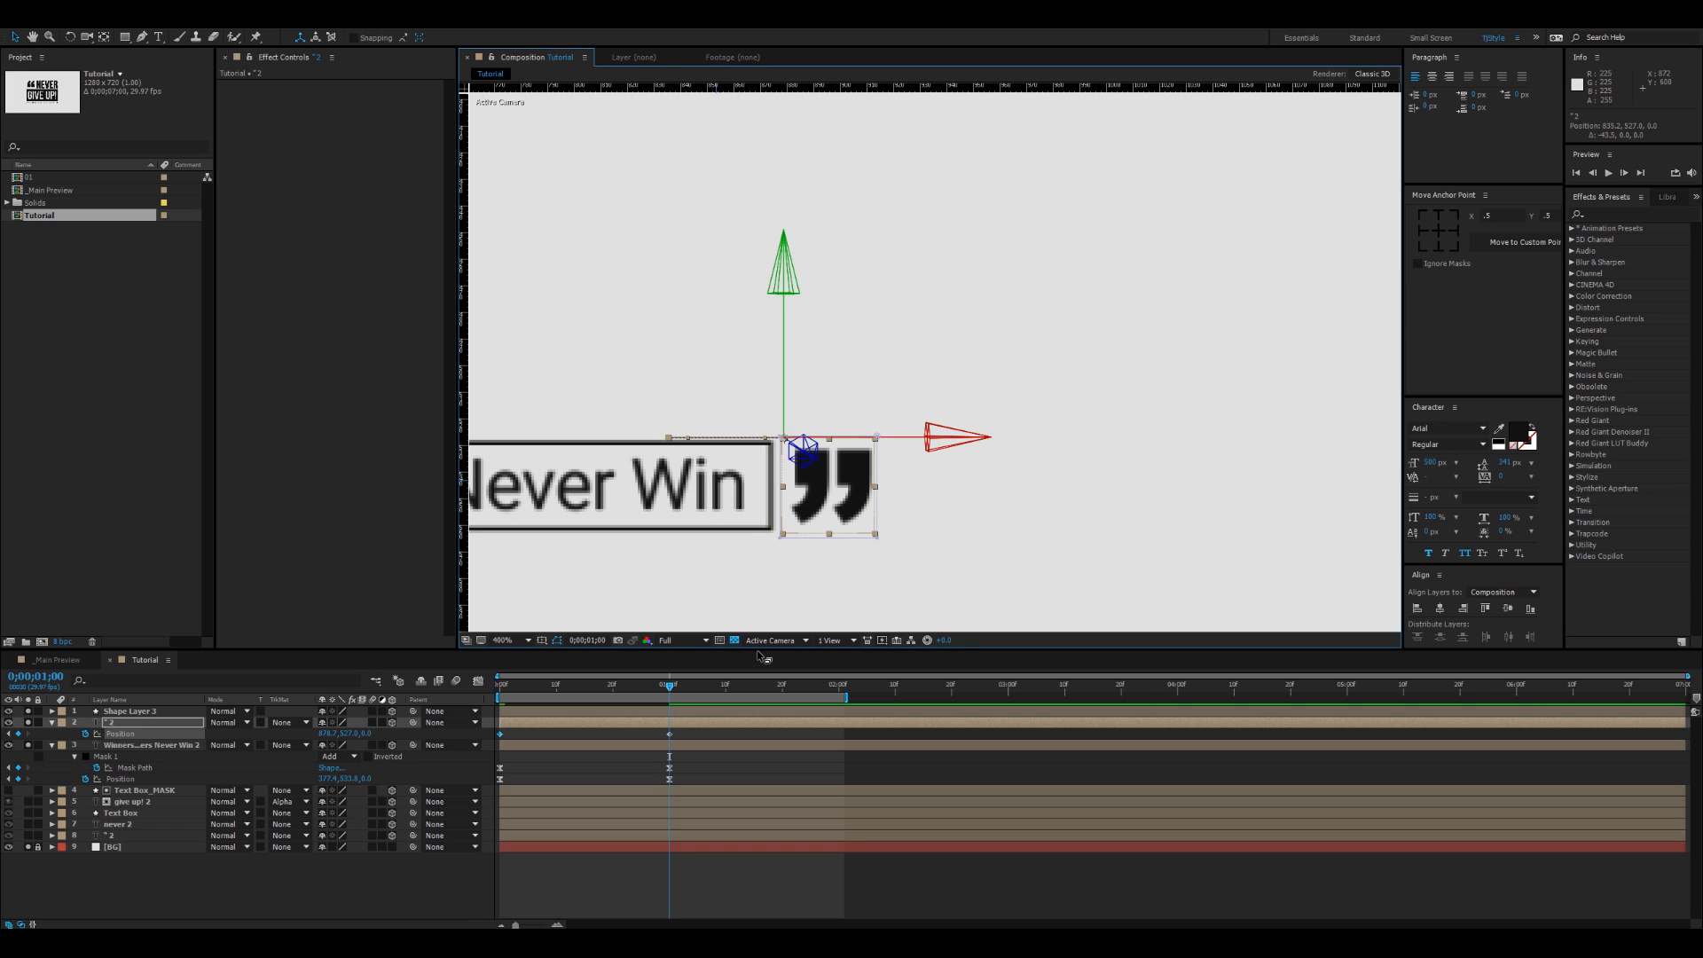
# Step: Keyframe the closing quotation mark's Mask Path at 0;00;01;00 and, at the first frame, nudge its mask to the right
pyautogui.press('m')
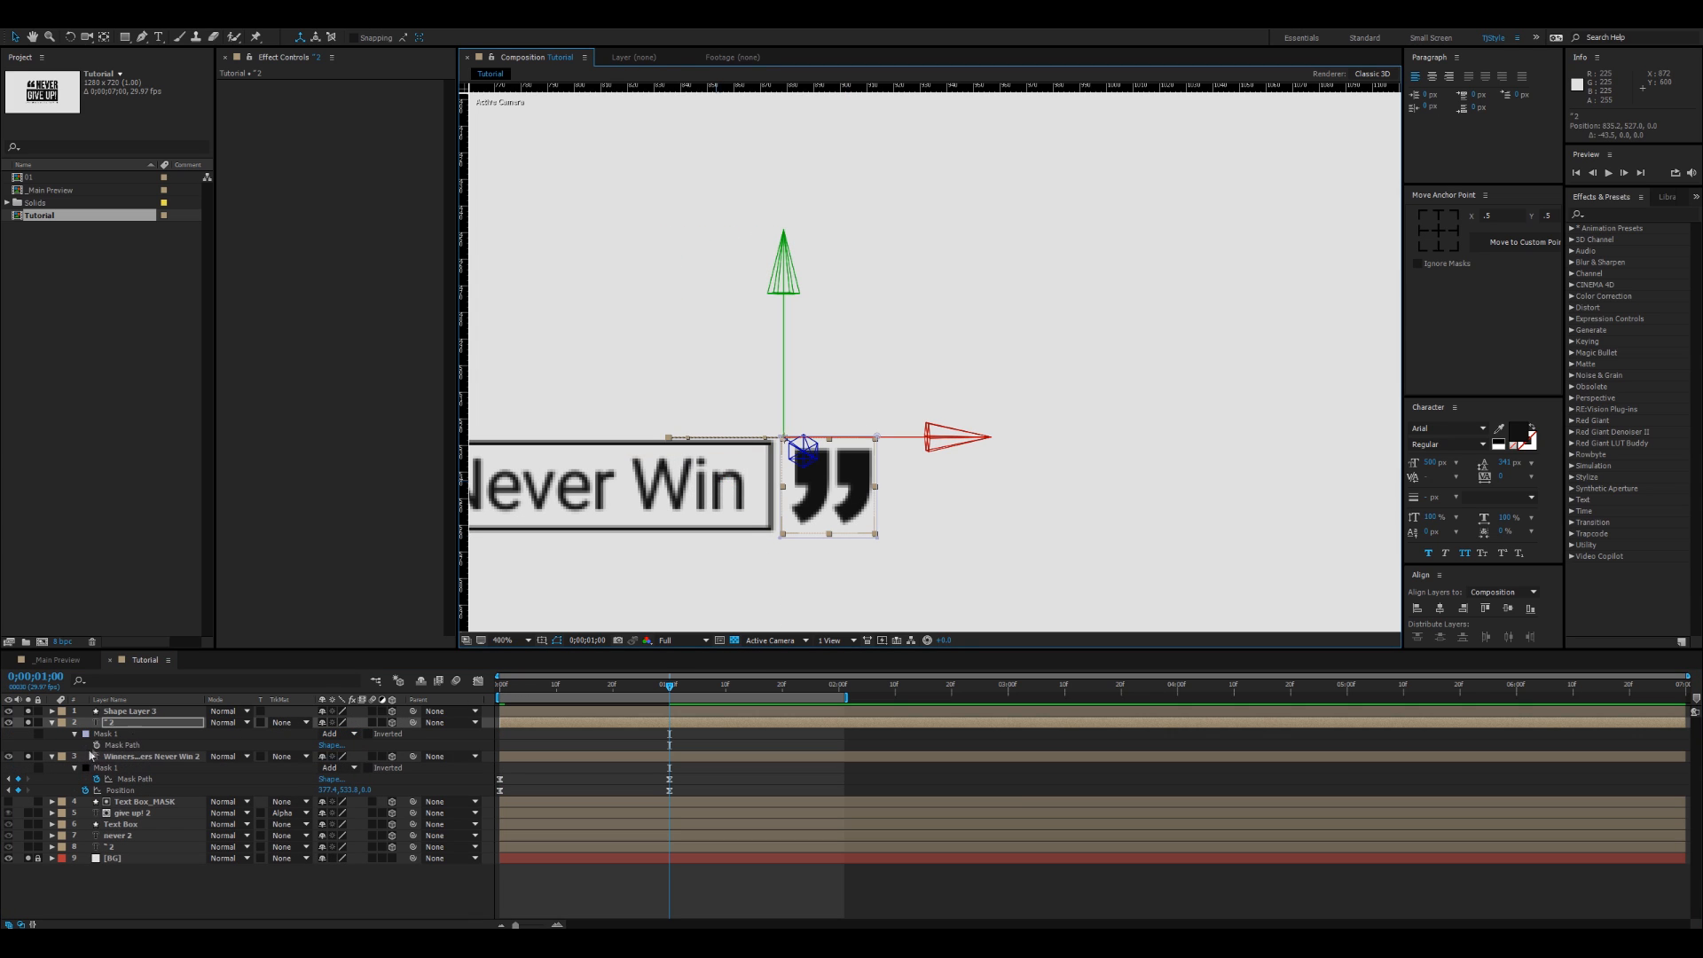
pyautogui.click(97, 746)
pyautogui.press('j')
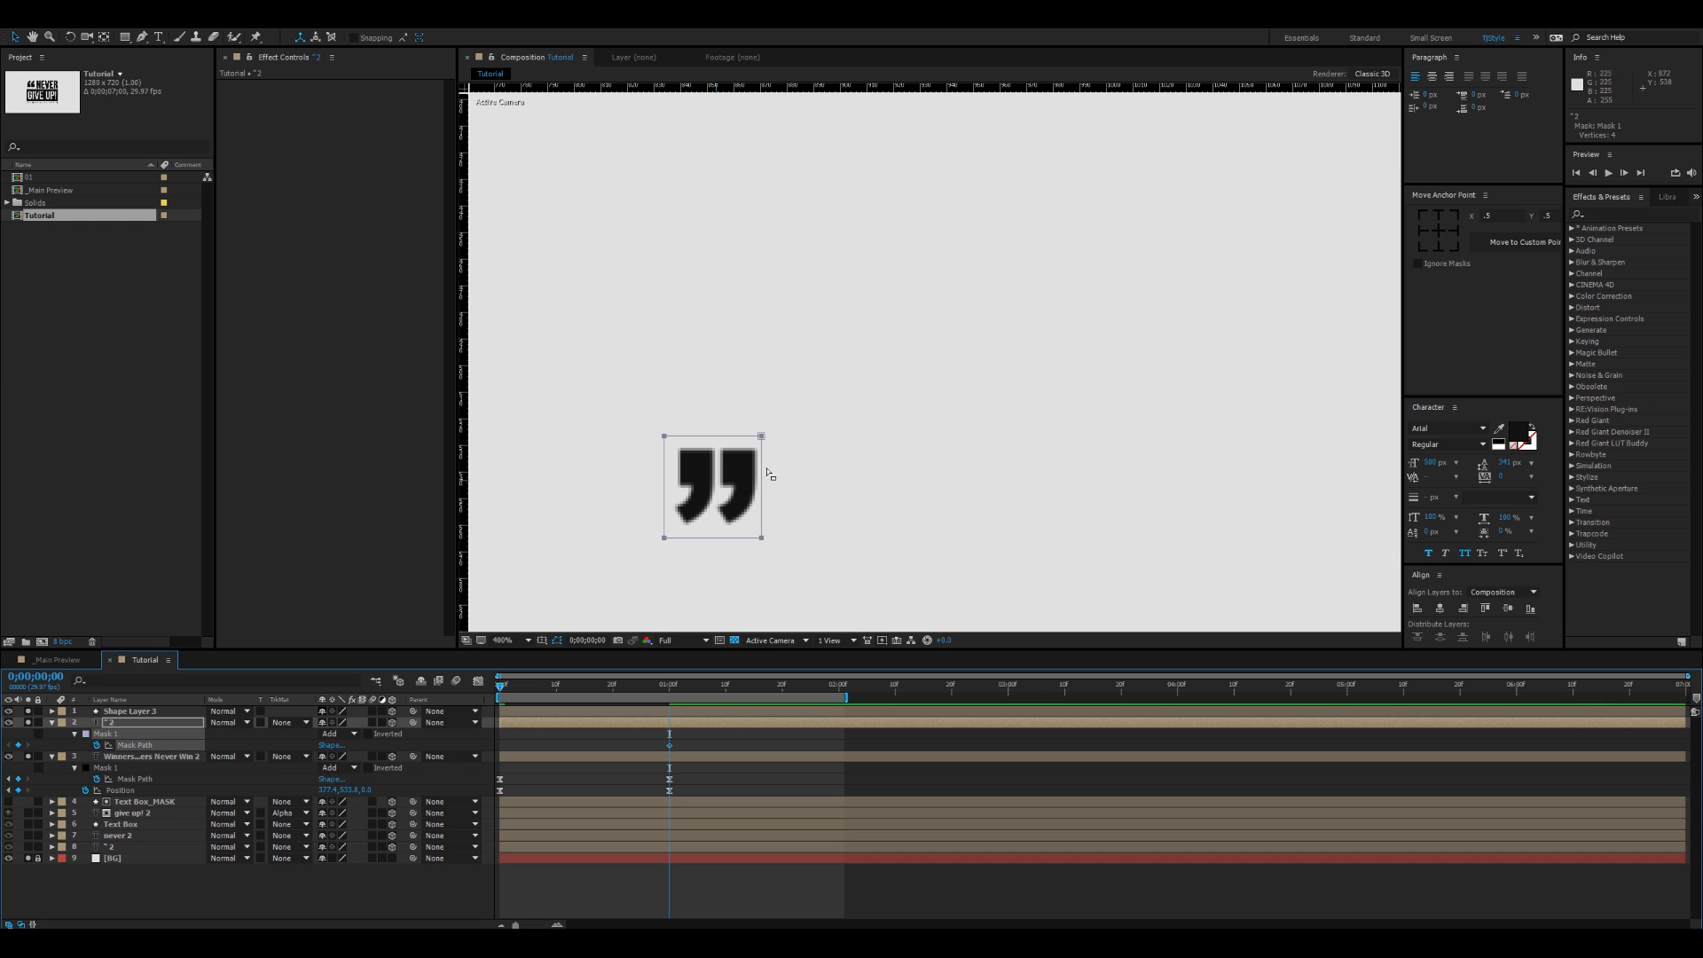
pyautogui.click(61, 740)
pyautogui.click(122, 737)
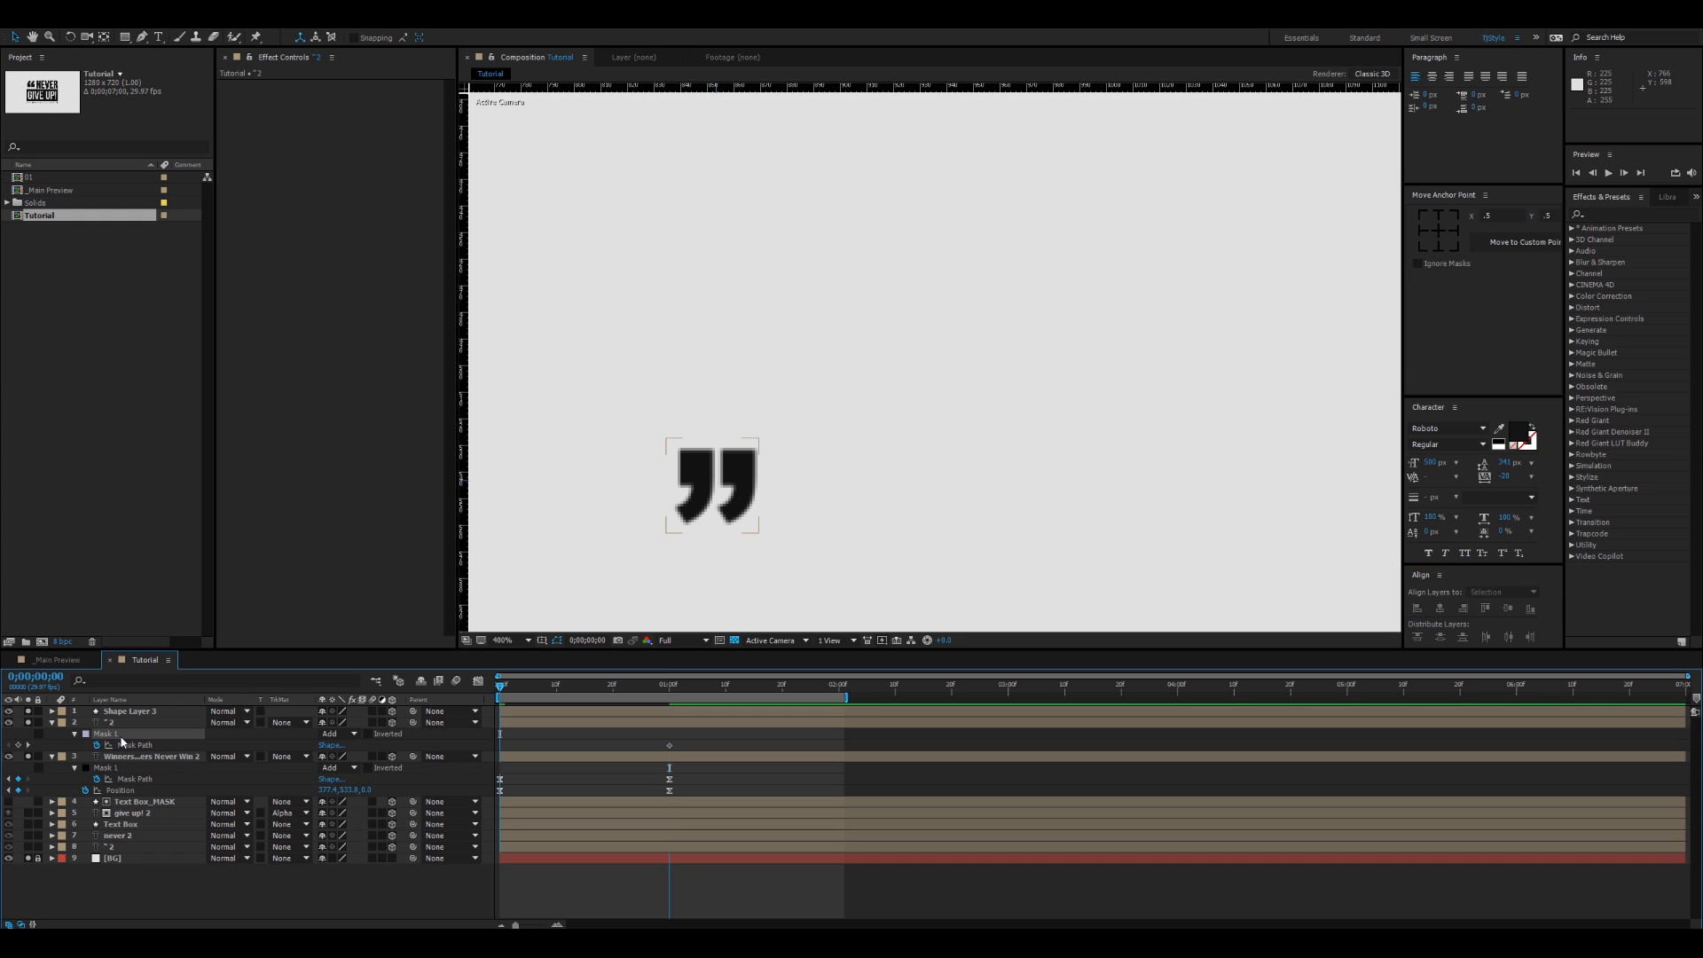
pyautogui.press('Right')
pyautogui.press('Right')
pyautogui.press('Right')
pyautogui.press('Right')
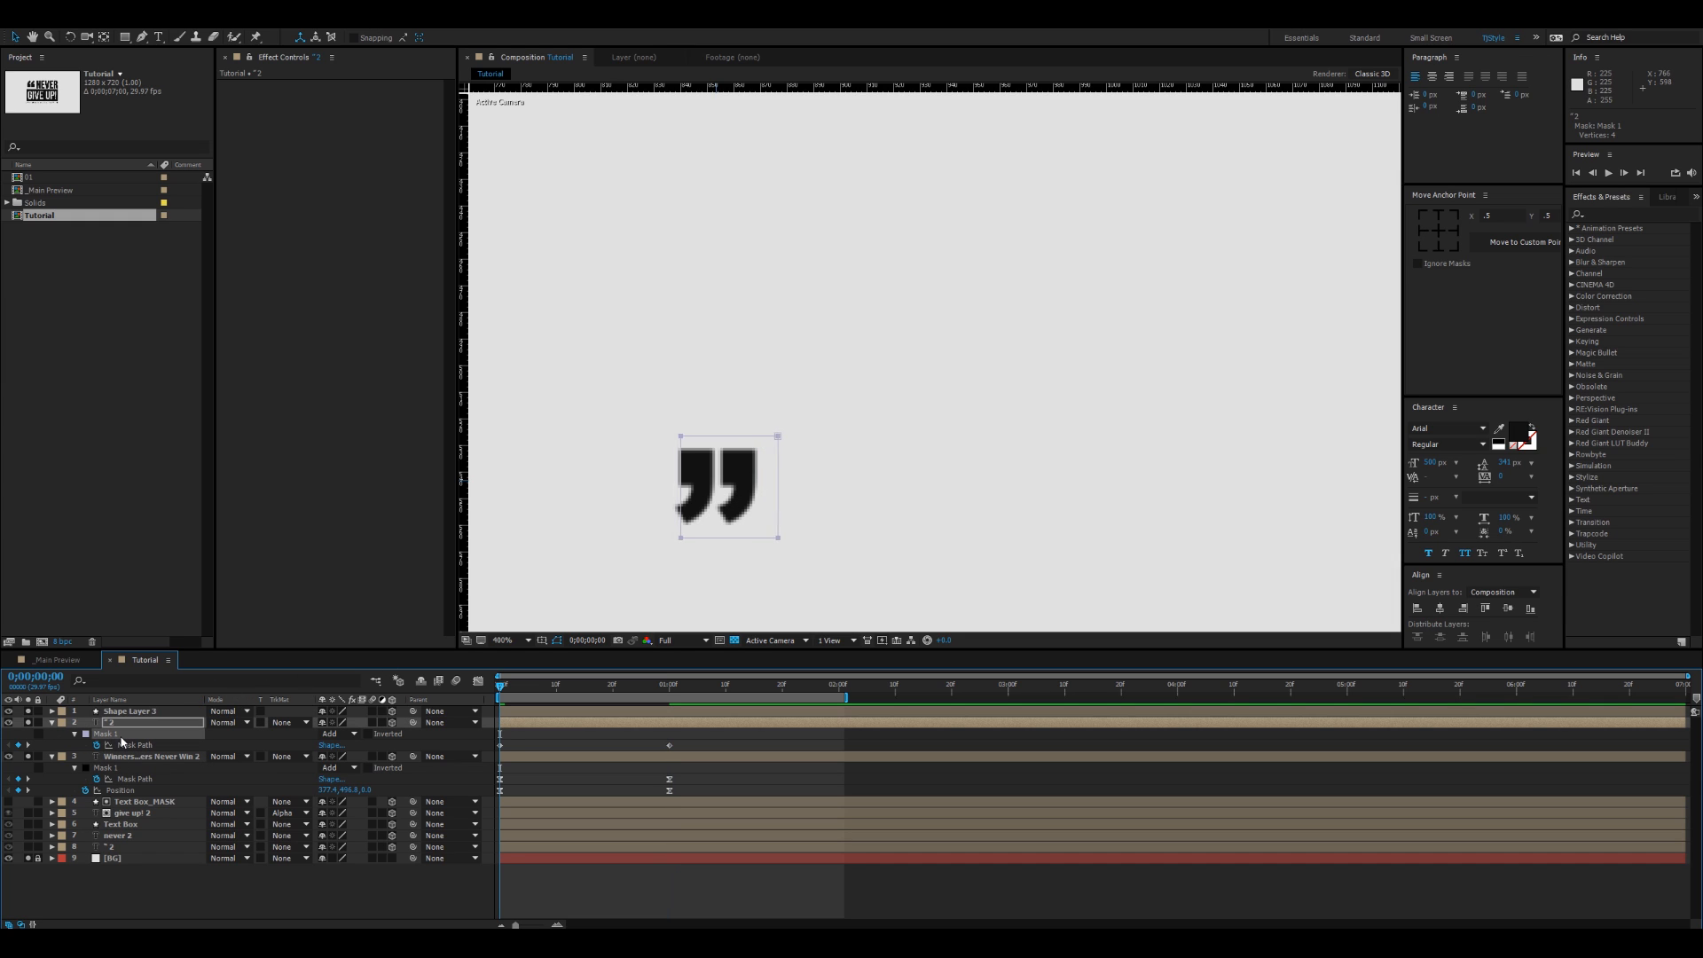
# Step: At 0;00;01;00, place a vertical guide at 877.5 along the left edge of the closing quotation mark's mask
pyautogui.press('k')
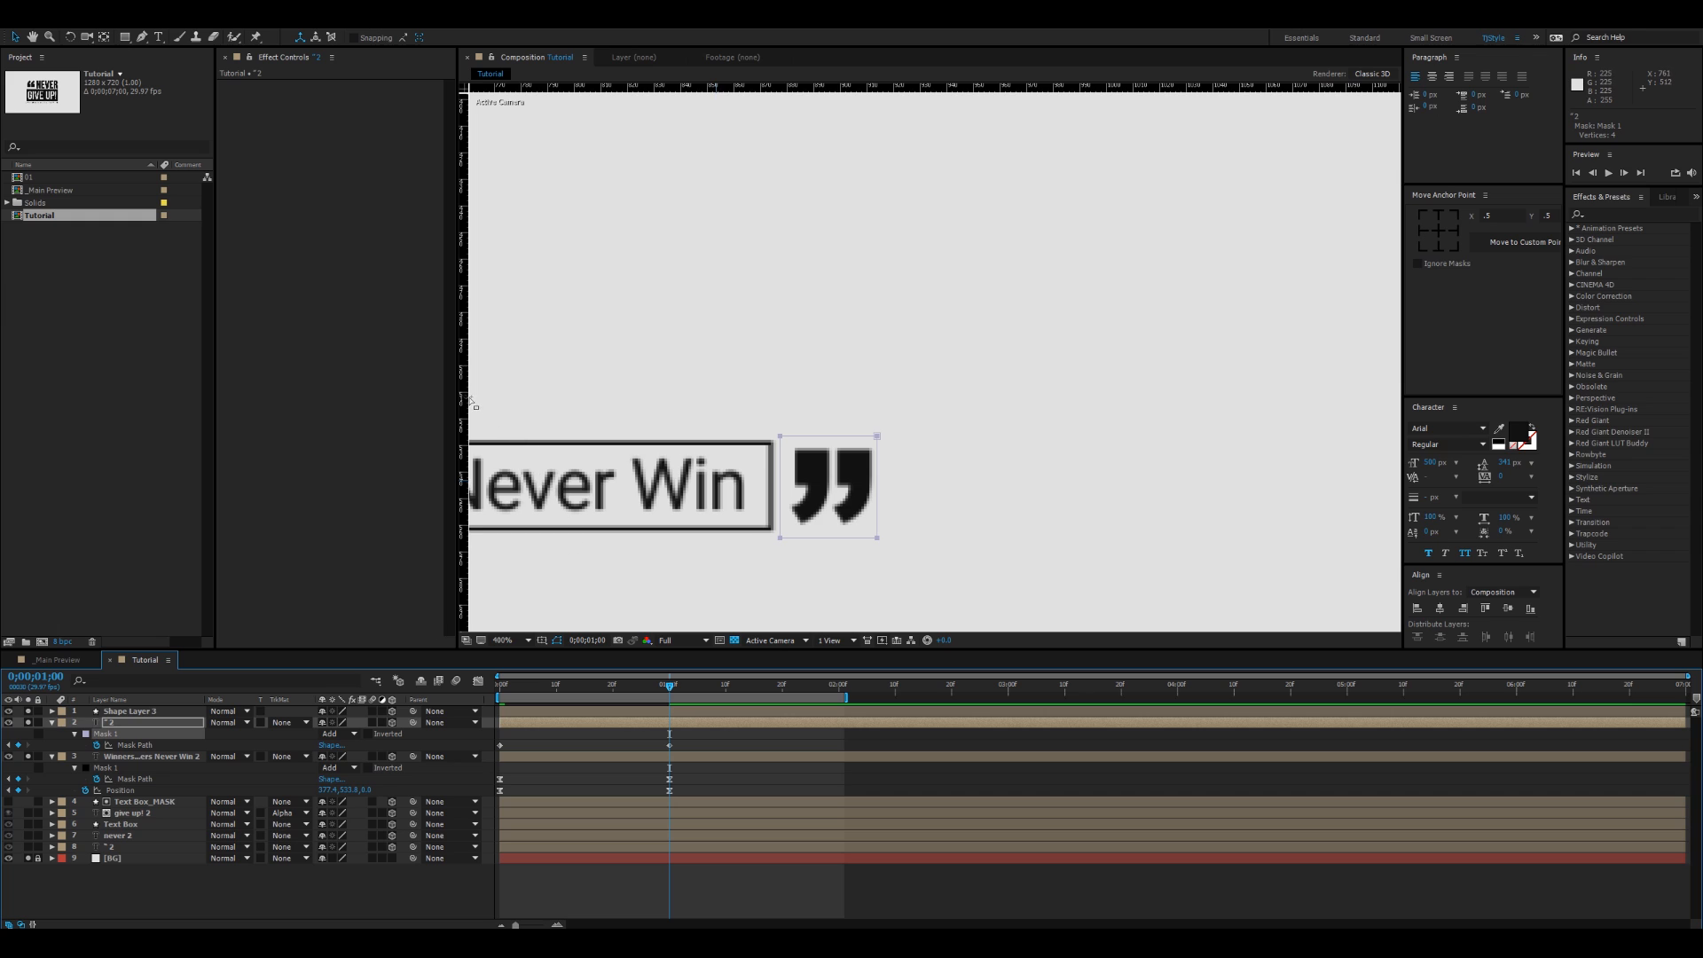
pyautogui.moveTo(469, 395); pyautogui.dragTo(780, 434)
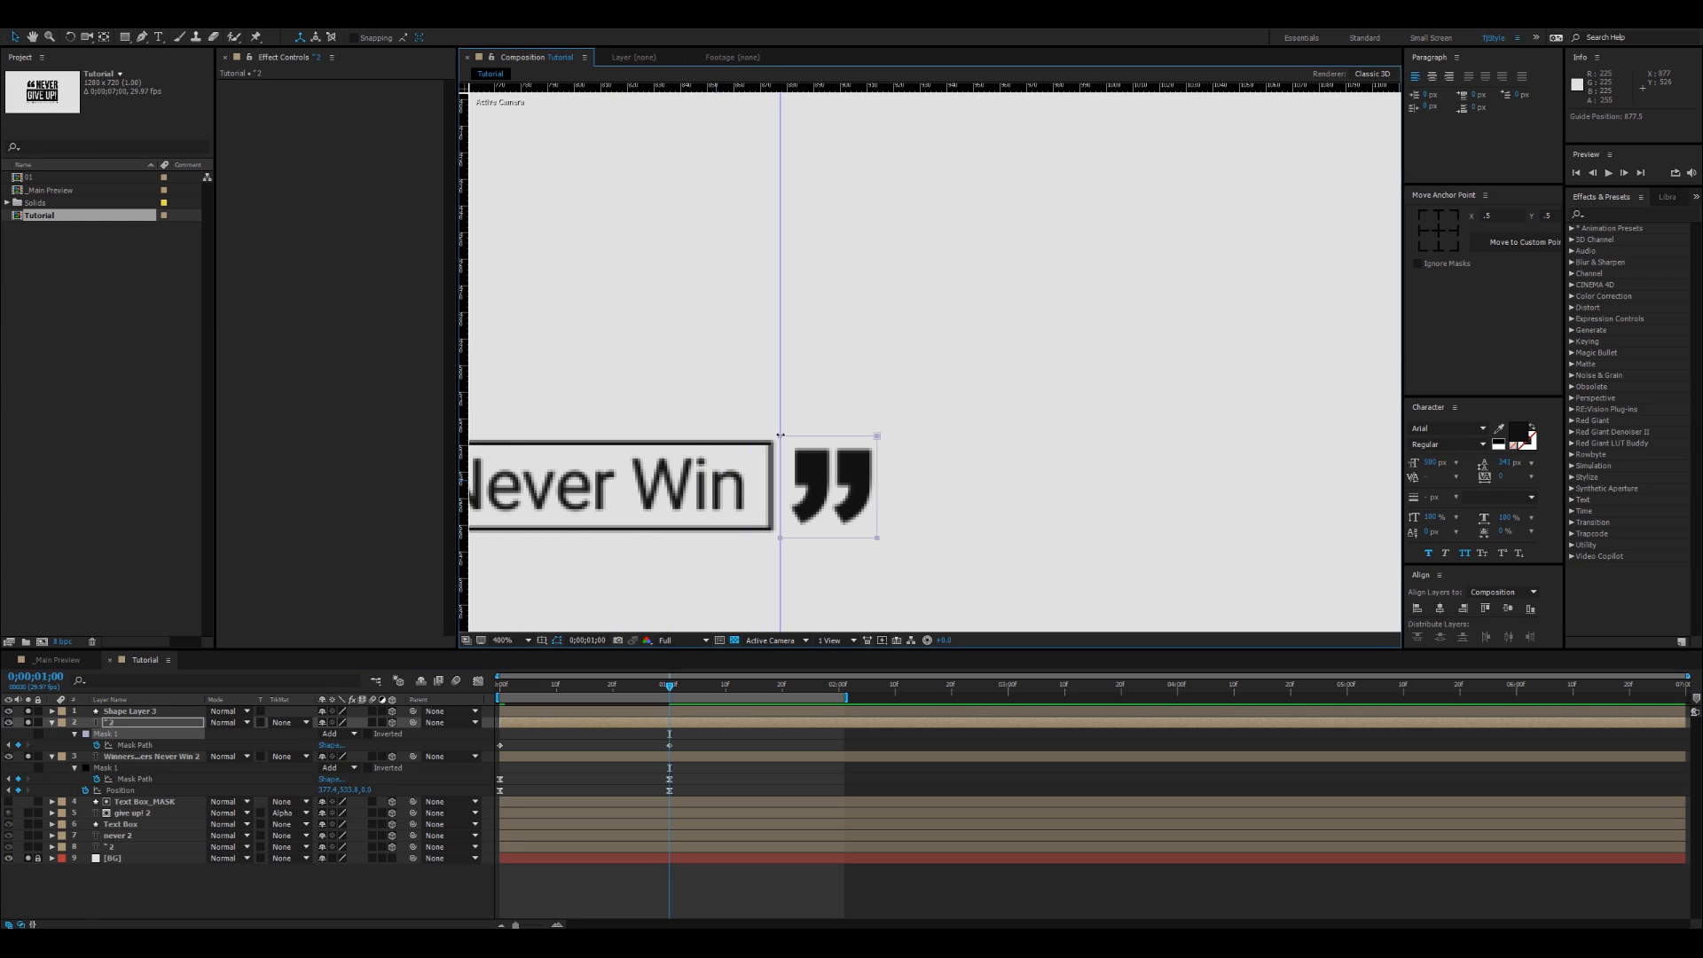
# Step: At the first frame, move the closing quotation mark's mask right to the guide at 877.5 and preview the reveal
pyautogui.press('j')
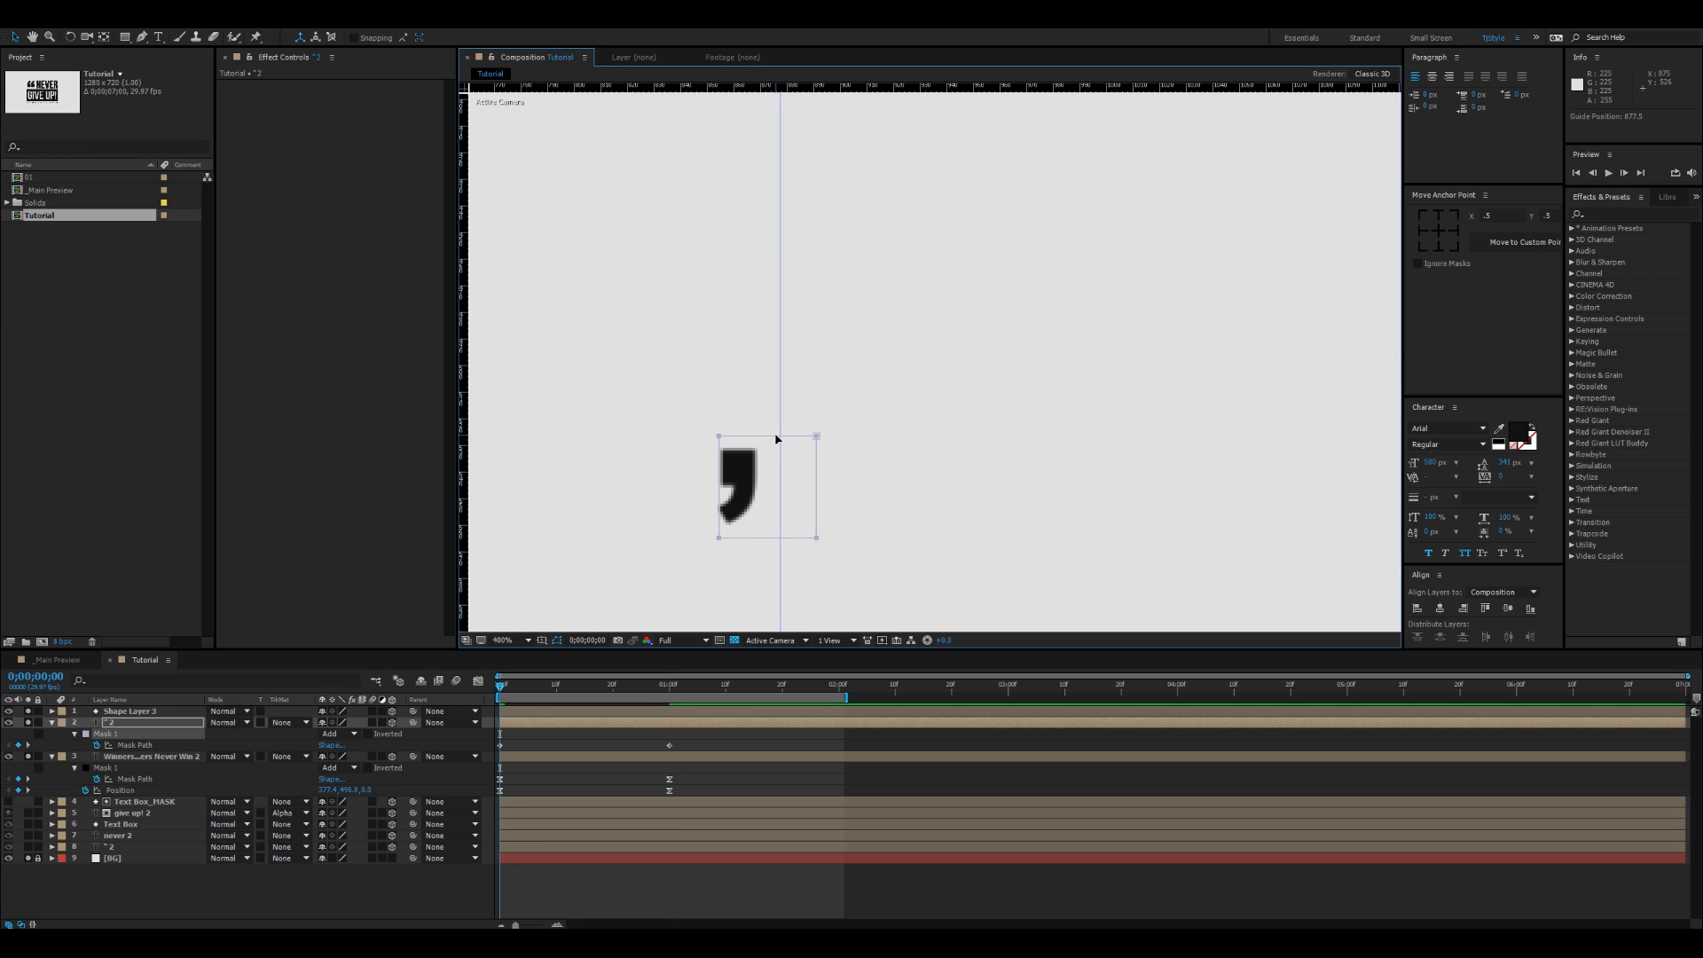
pyautogui.doubleClick(776, 436)
pyautogui.moveTo(768, 467); pyautogui.dragTo(810, 457)
pyautogui.press('k')
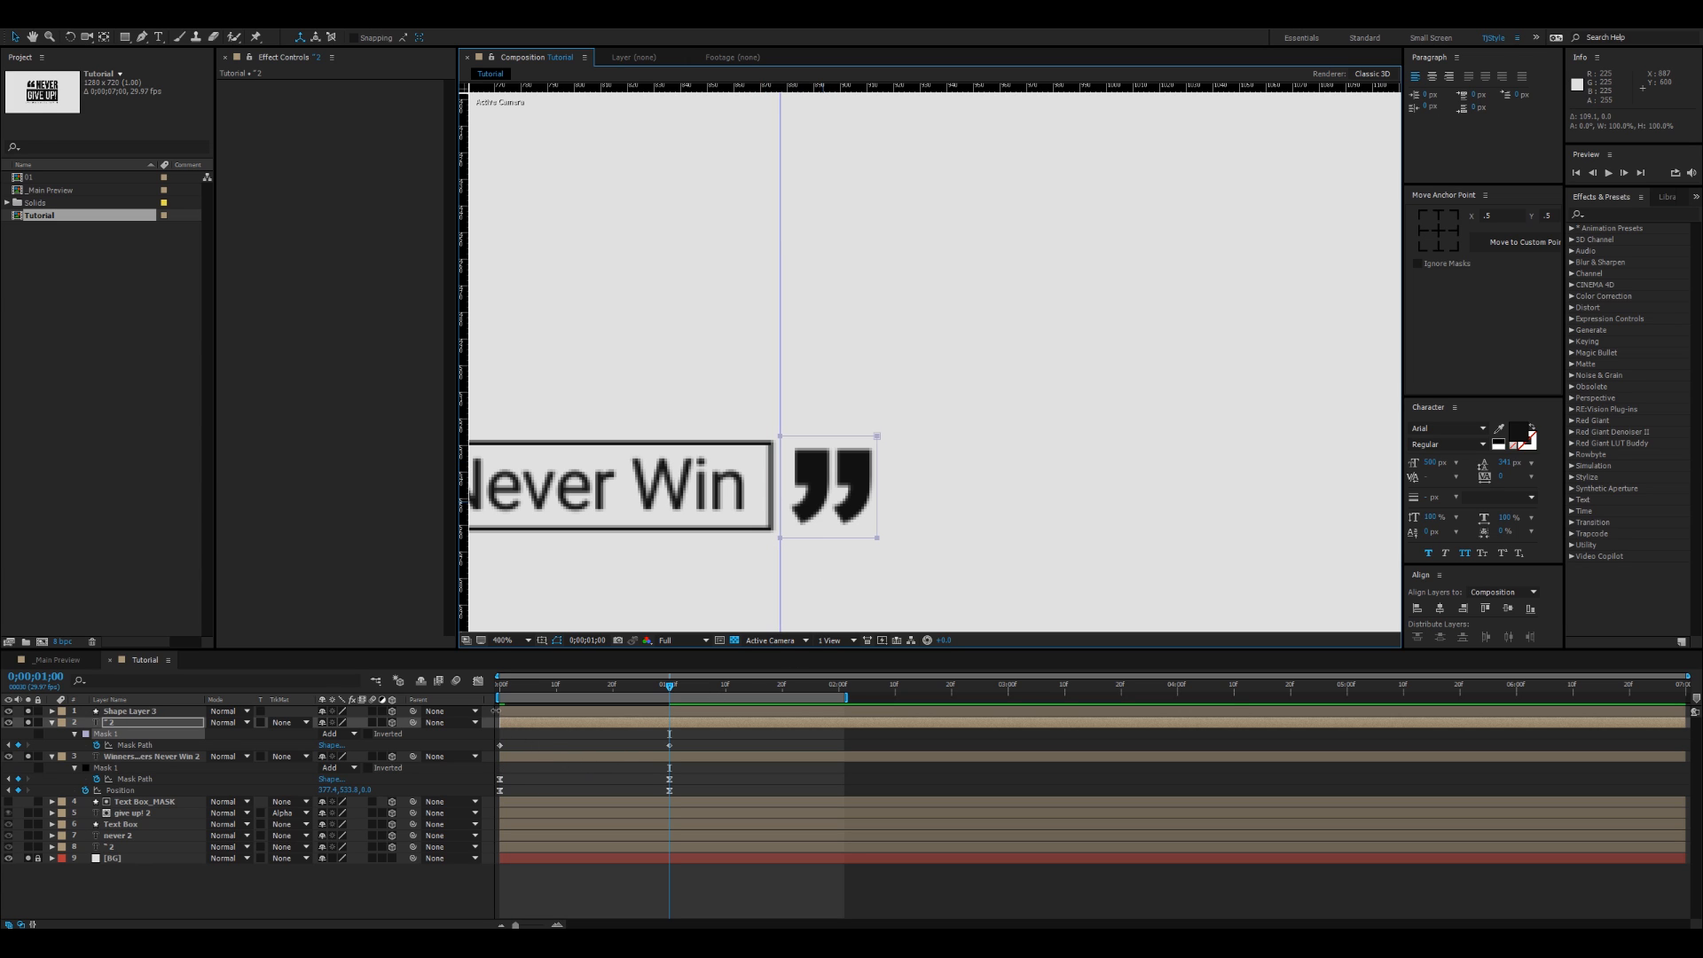
pyautogui.moveTo(517, 687); pyautogui.dragTo(589, 682)
pyautogui.press('space')
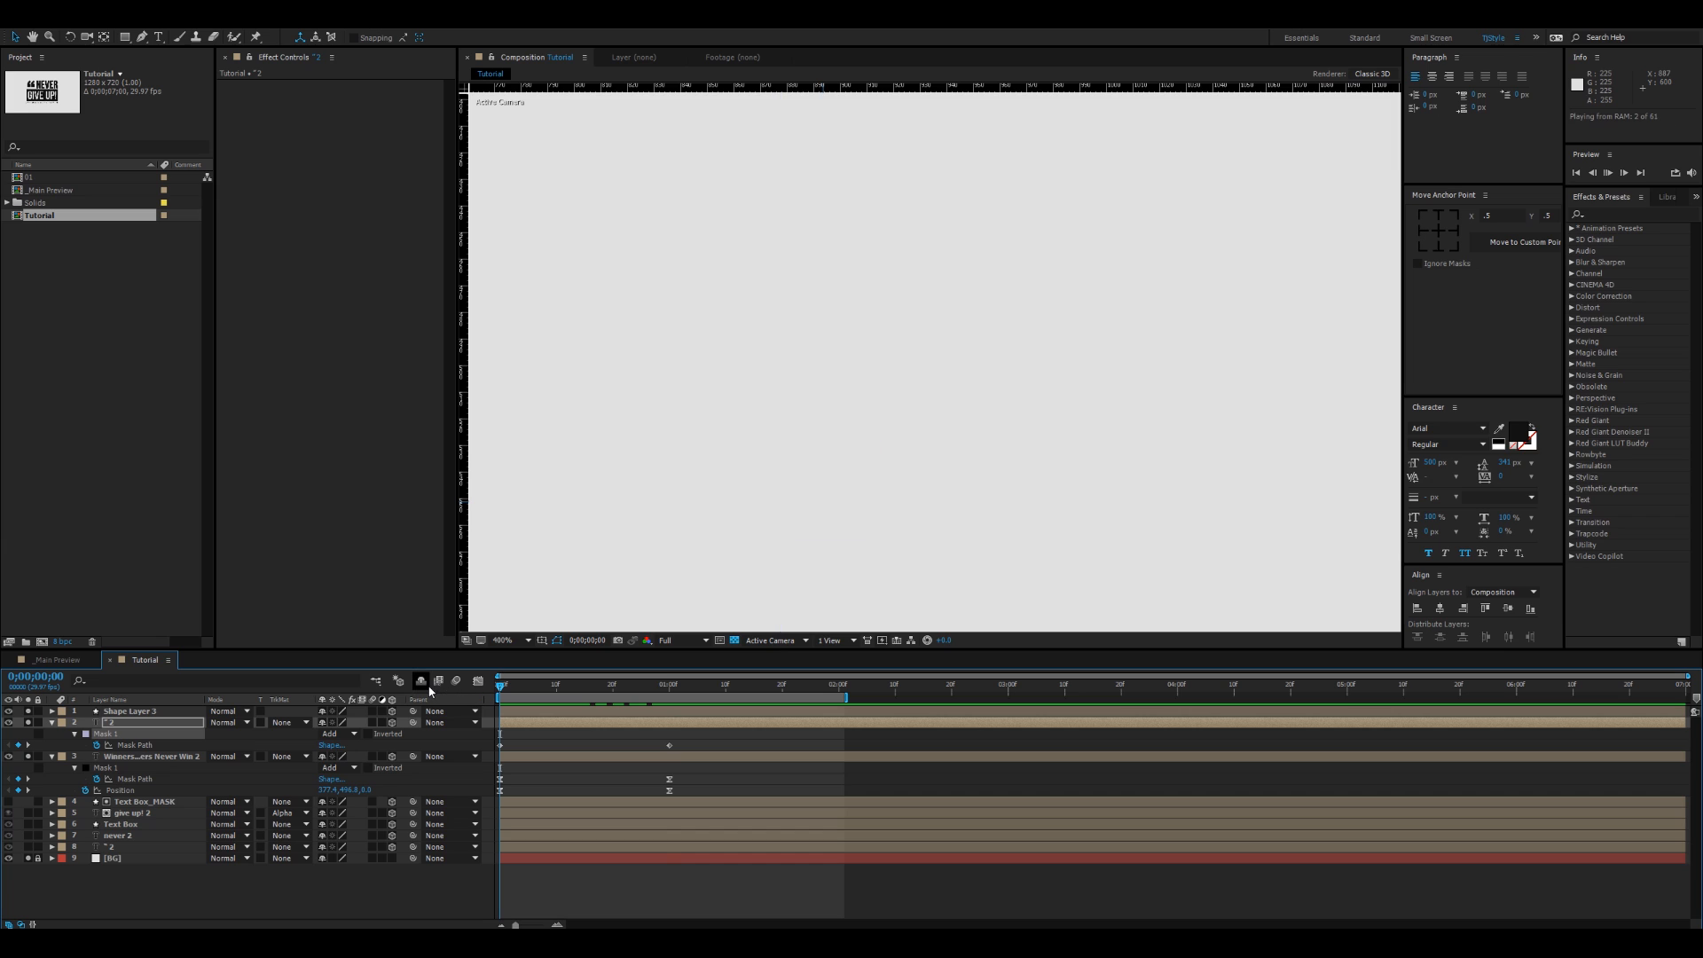
pyautogui.press('space')
# Step: Apply Easy Ease to all Mask Path and Position keyframes of the closing quotation mark
pyautogui.click(671, 723)
pyautogui.press('u')
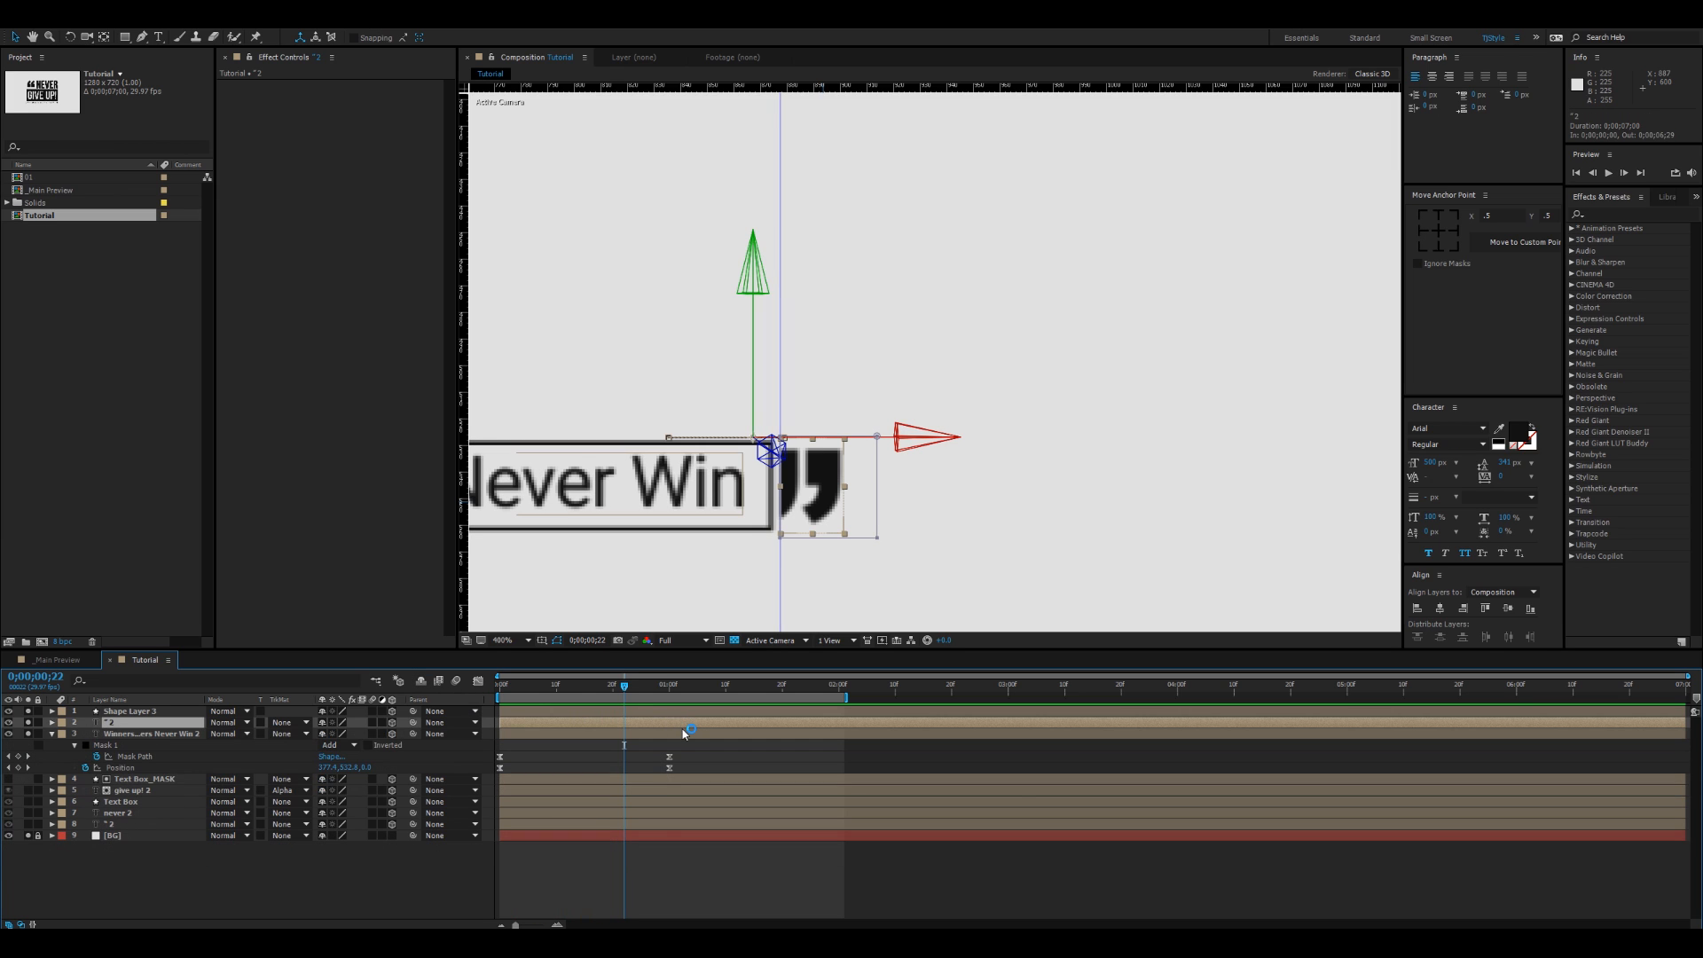
pyautogui.press('u')
pyautogui.moveTo(690, 744); pyautogui.dragTo(490, 784)
pyautogui.press('F9')
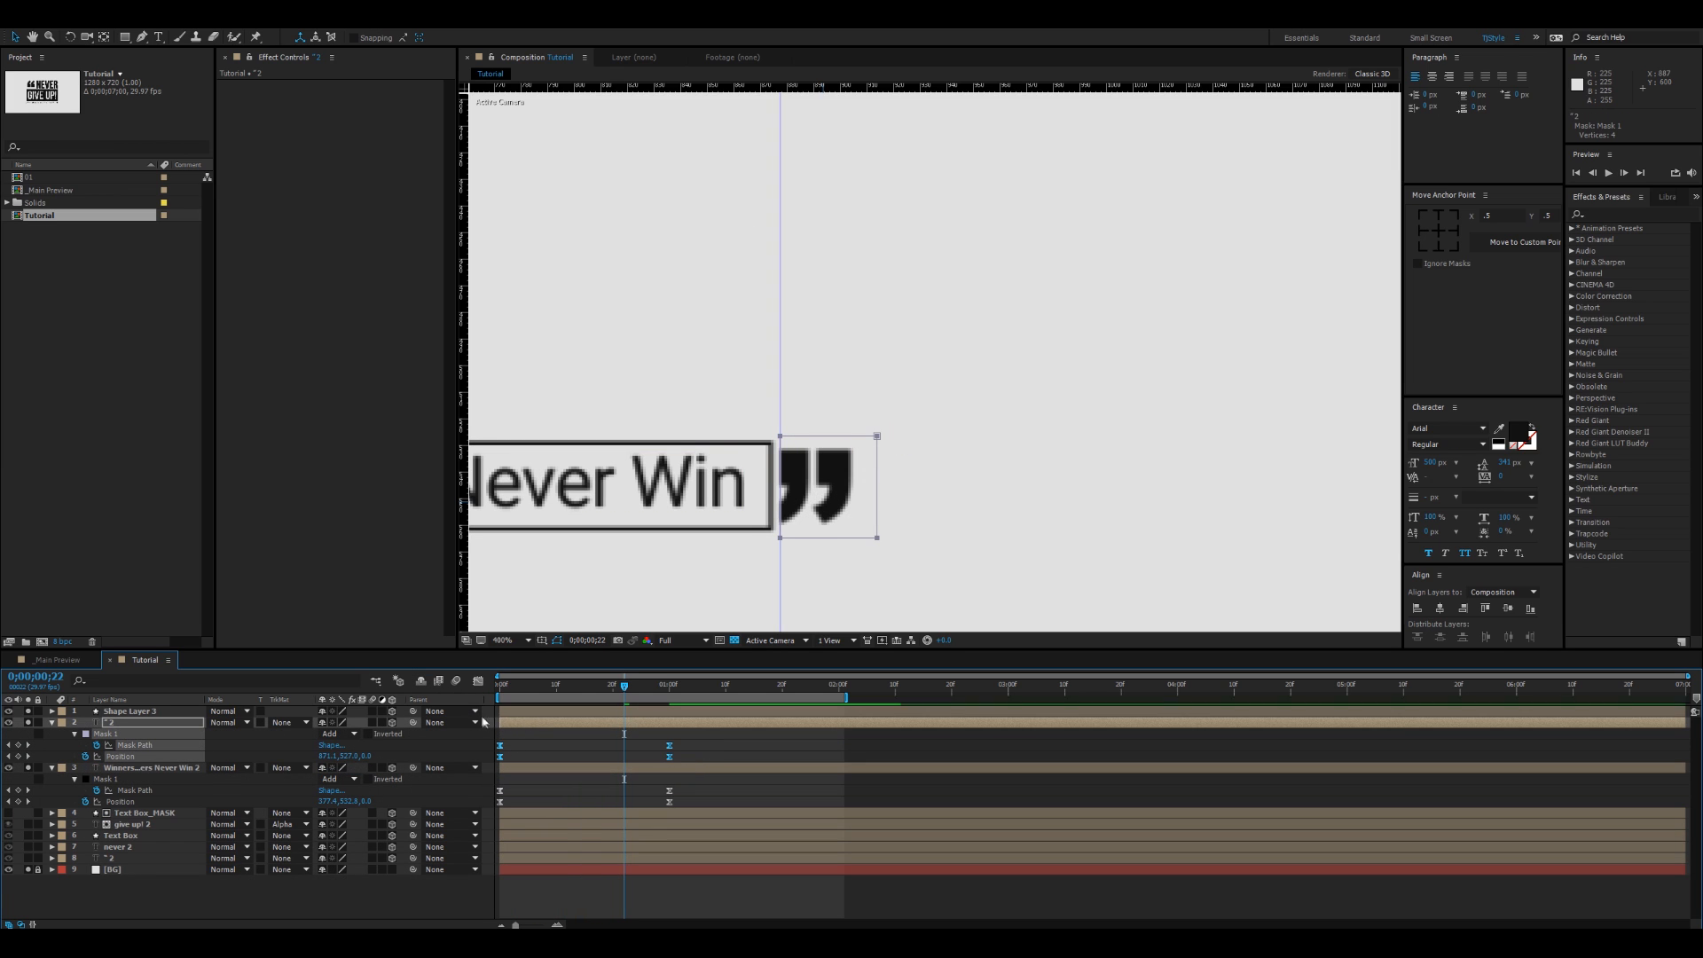
# Step: Reshape the closing quotation mark's speed curves so the motion peaks early and slows gradually into the last keyframes
pyautogui.click(479, 681)
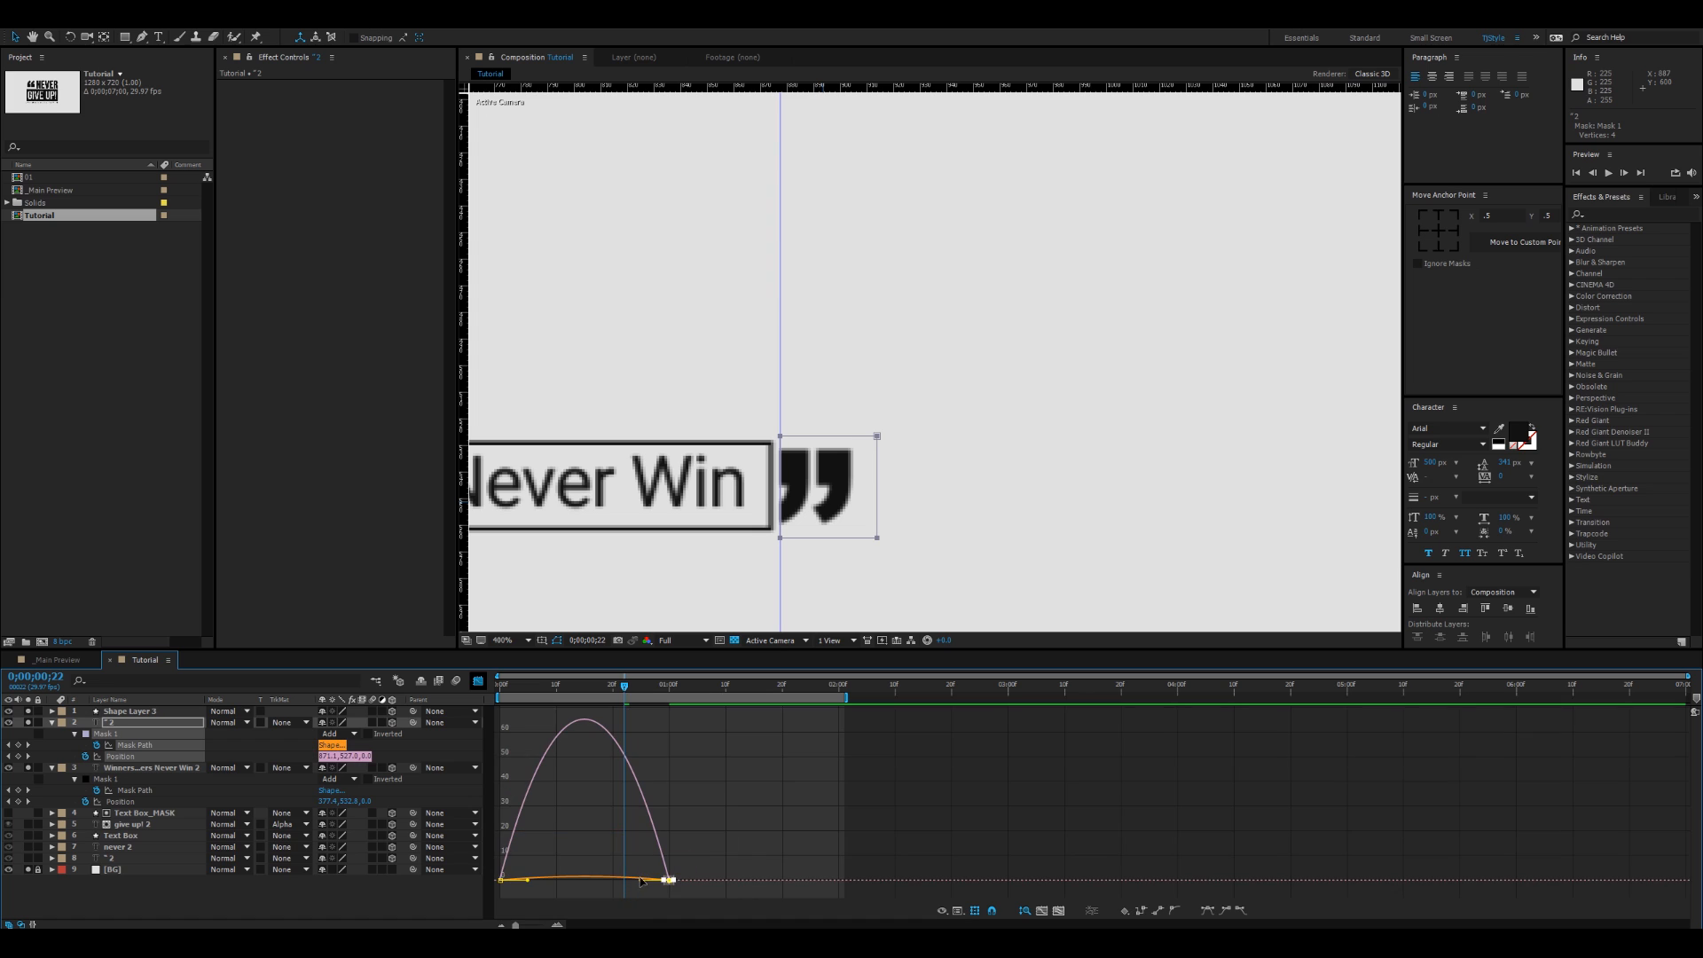
pyautogui.moveTo(640, 880); pyautogui.dragTo(584, 883)
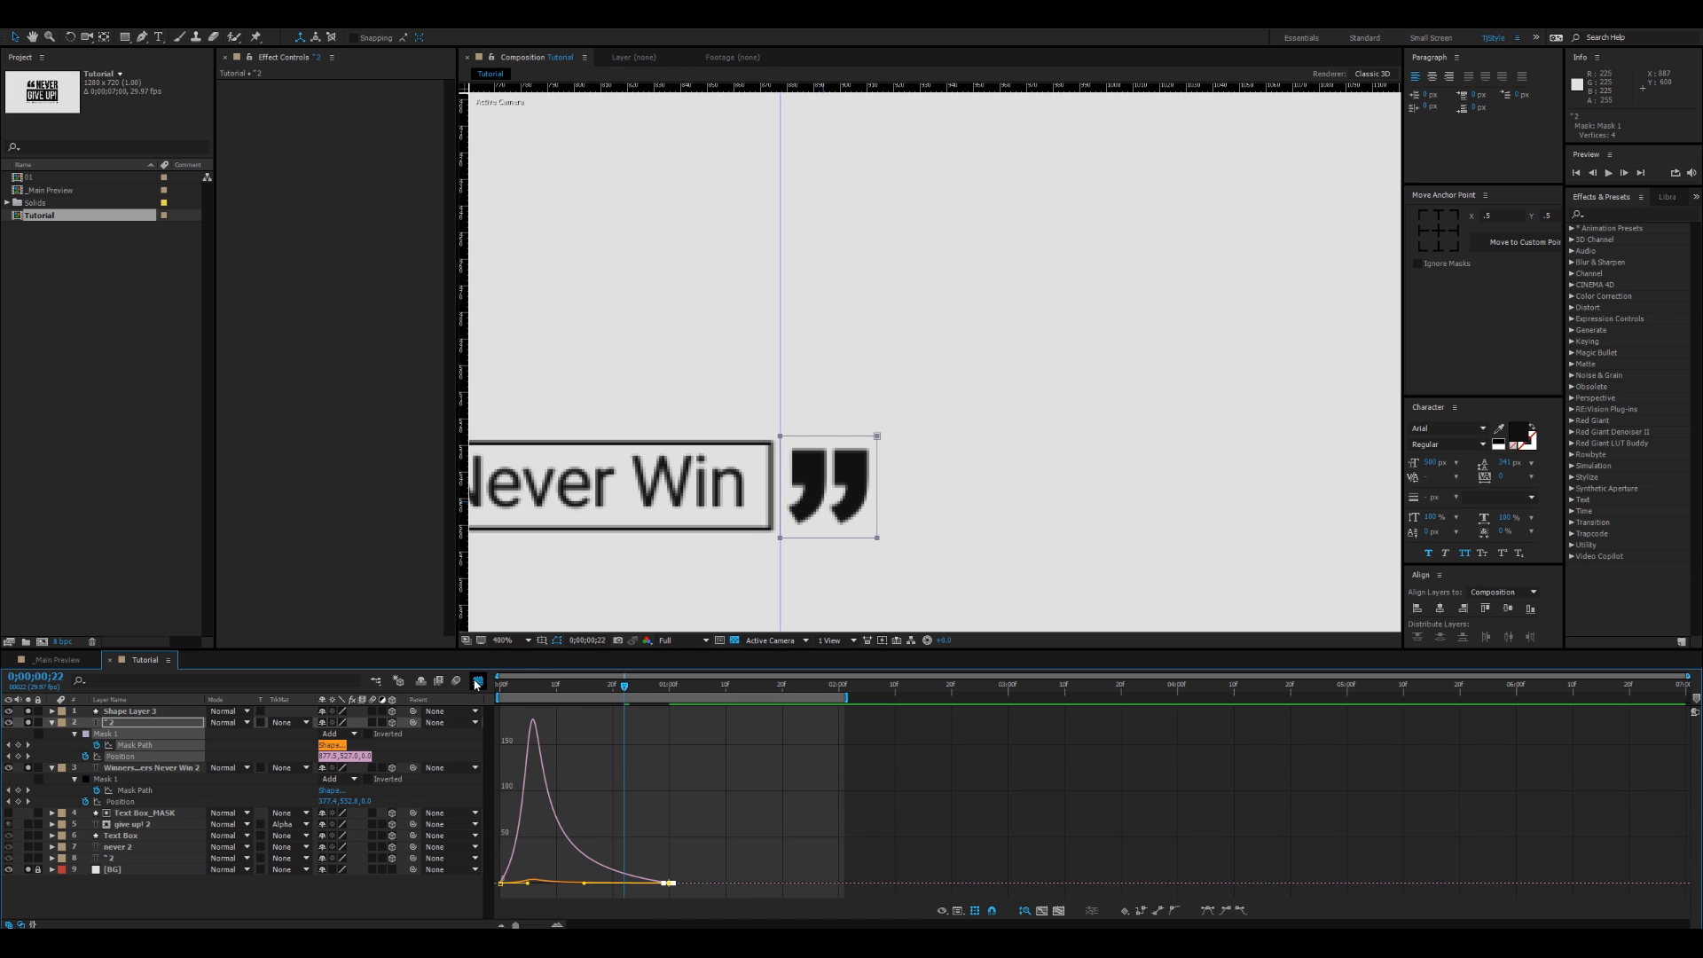
pyautogui.click(476, 683)
# Step: Remove the vertical guide from the composition and preview the tagline, outline and closing quotation mark together
pyautogui.scroll(-2, 868, 553)
pyautogui.click(983, 516)
pyautogui.moveTo(1032, 485); pyautogui.dragTo(1171, 560)
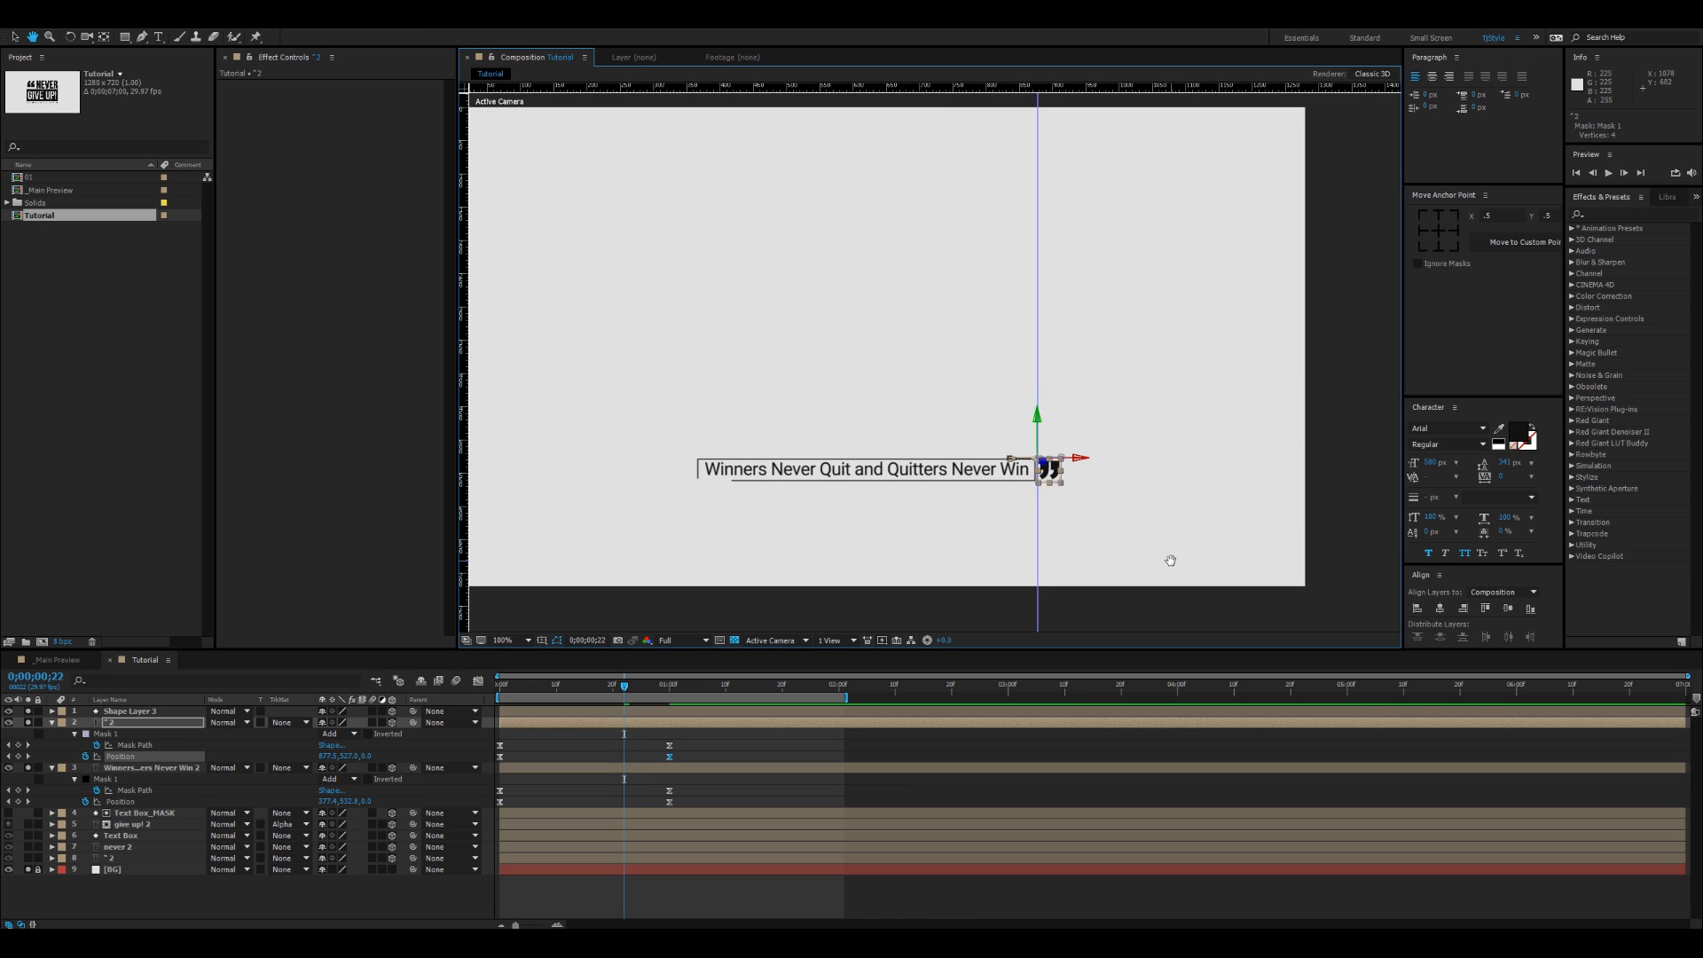
pyautogui.click(1170, 559)
pyautogui.moveTo(1037, 404); pyautogui.dragTo(283, 325)
pyautogui.press('KP_0')
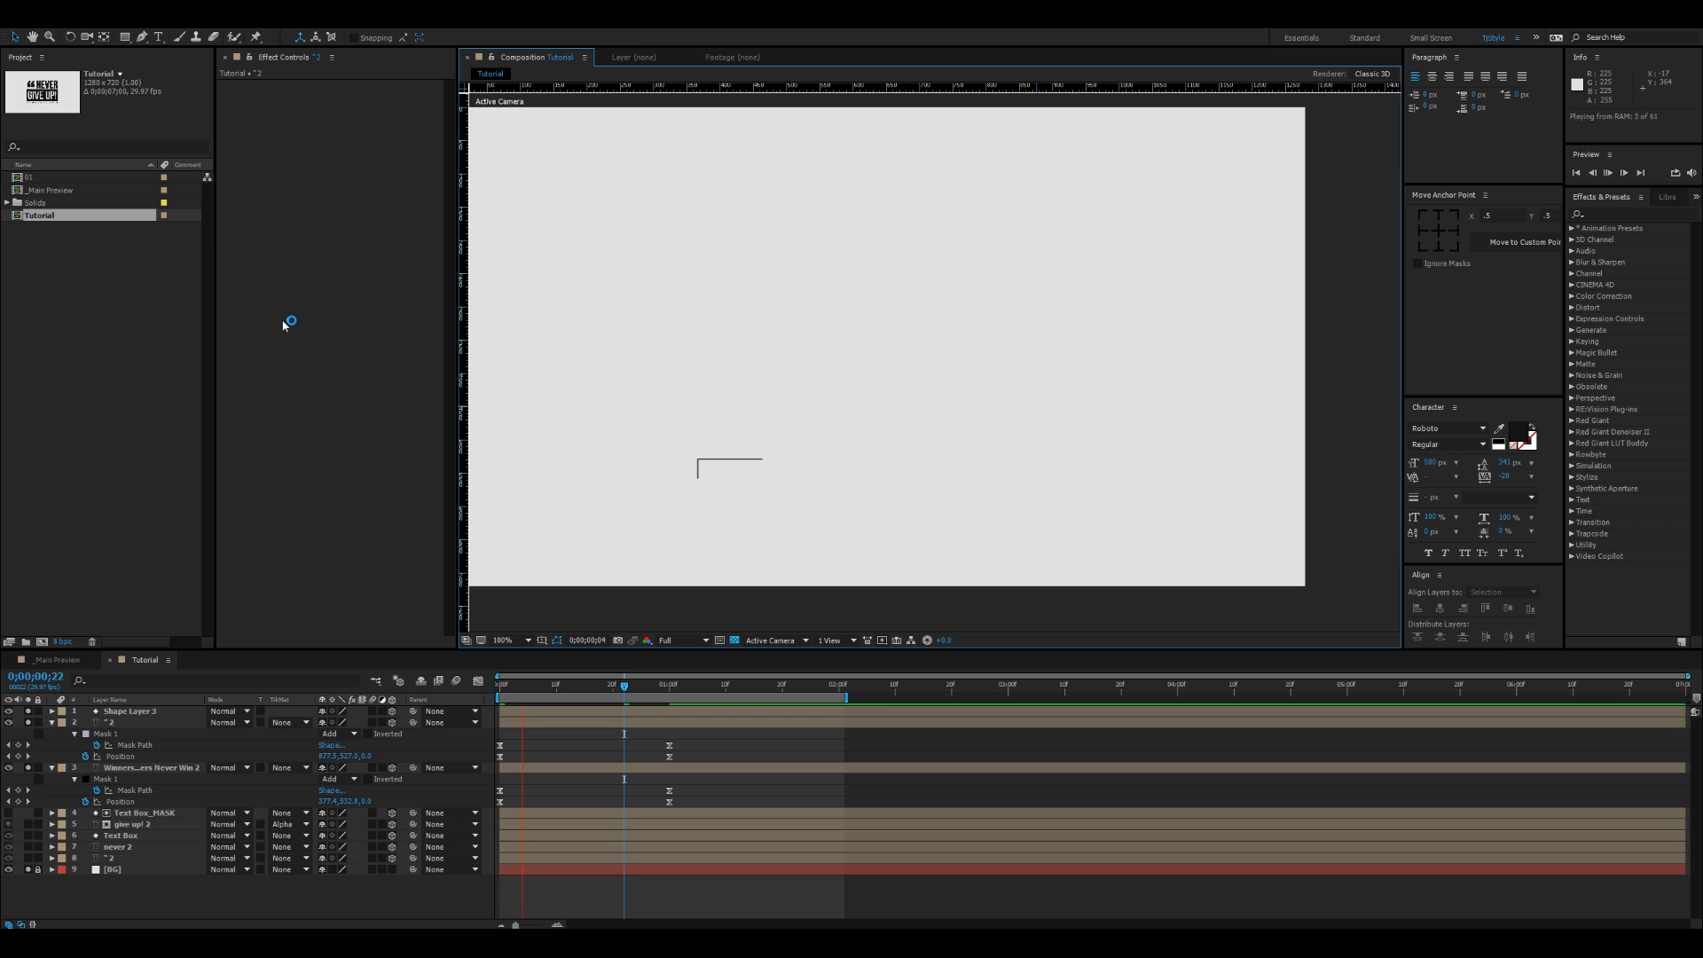
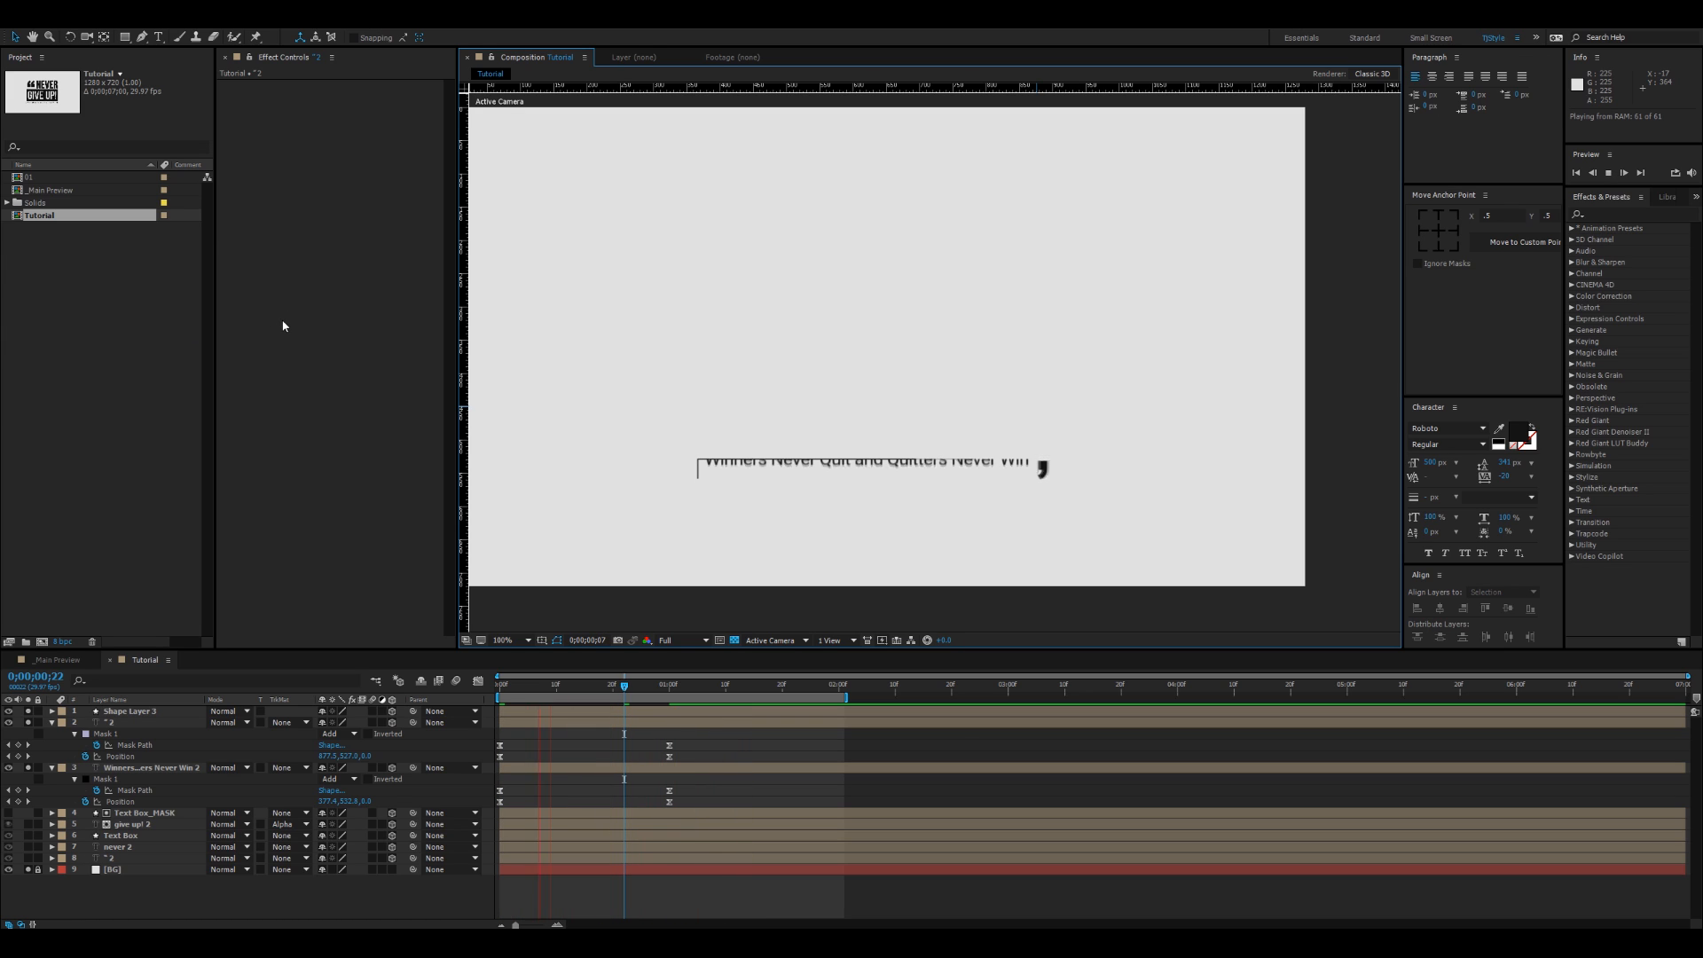
# Step: Turn off solo on all layers including the background, preview the whole quote and collapse the layers' keyframed properties
pyautogui.click(30, 716)
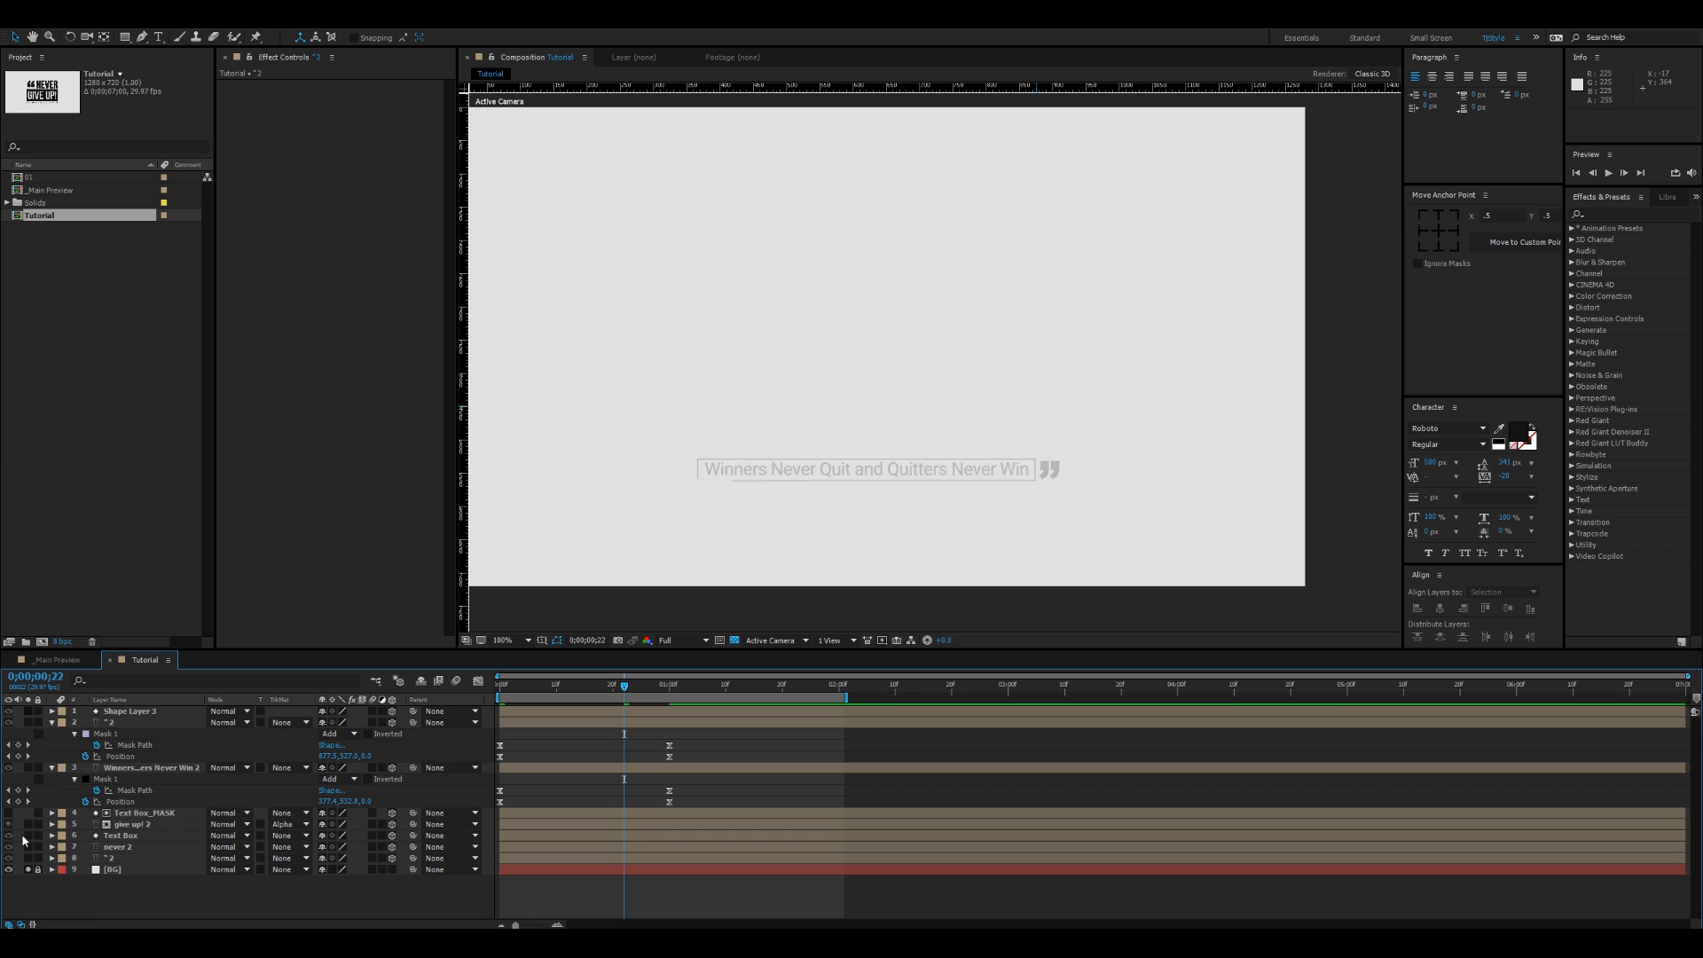
pyautogui.click(28, 872)
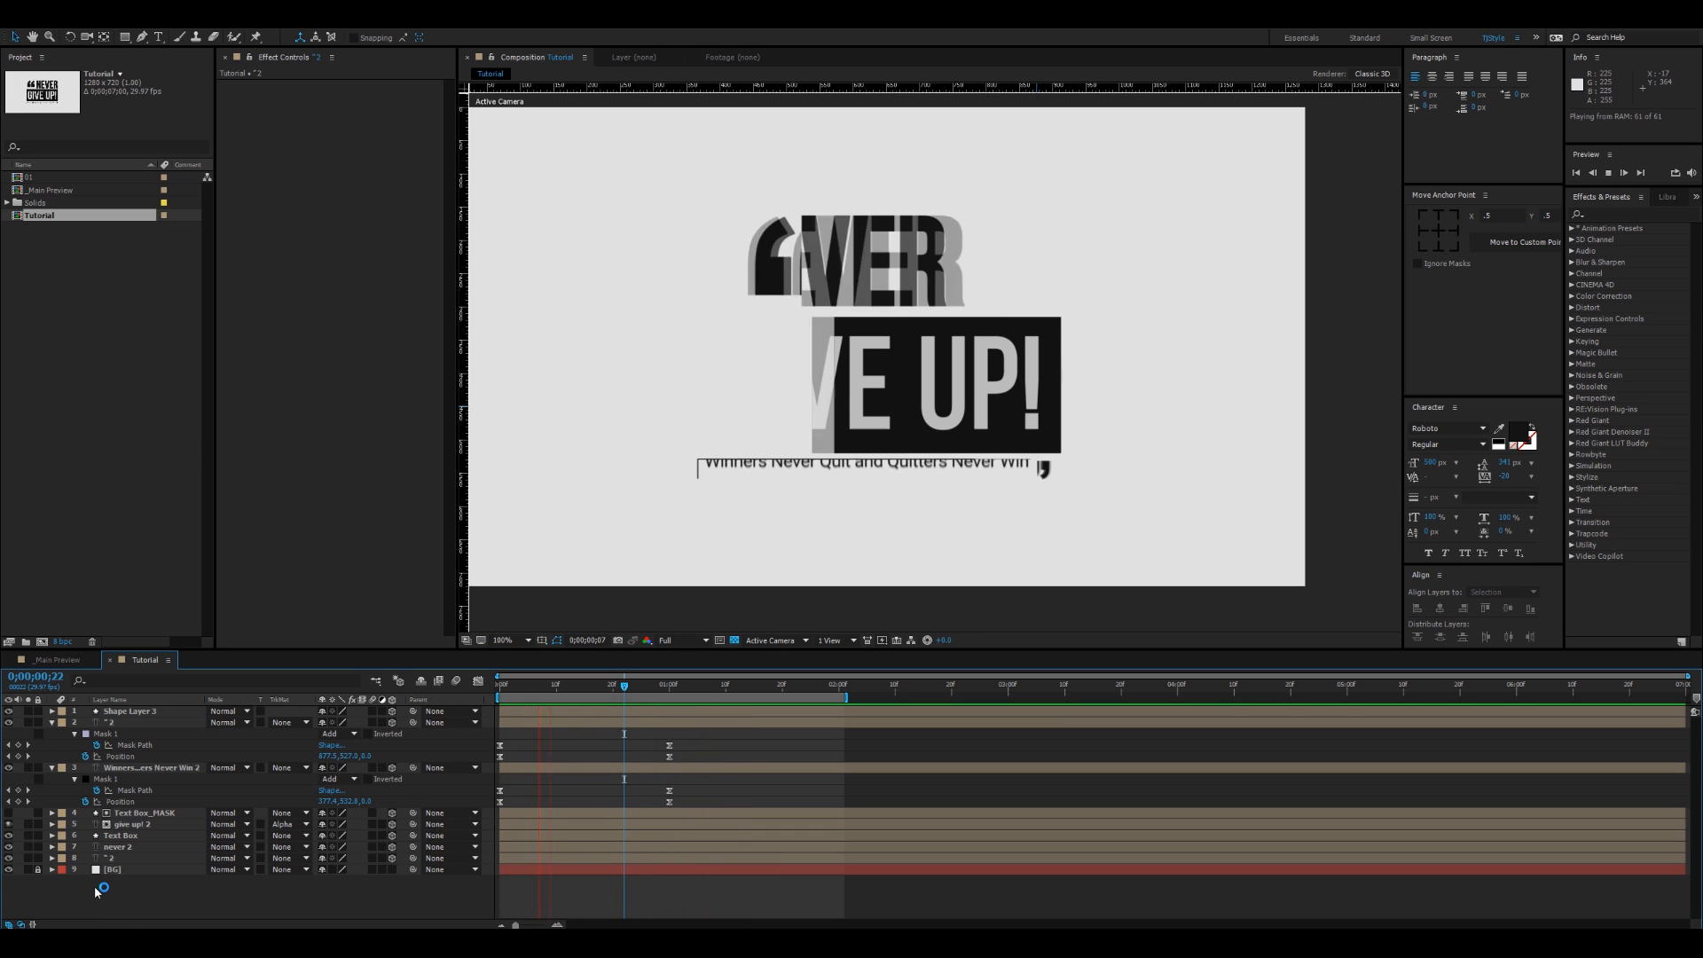
pyautogui.press('space')
pyautogui.press('space')
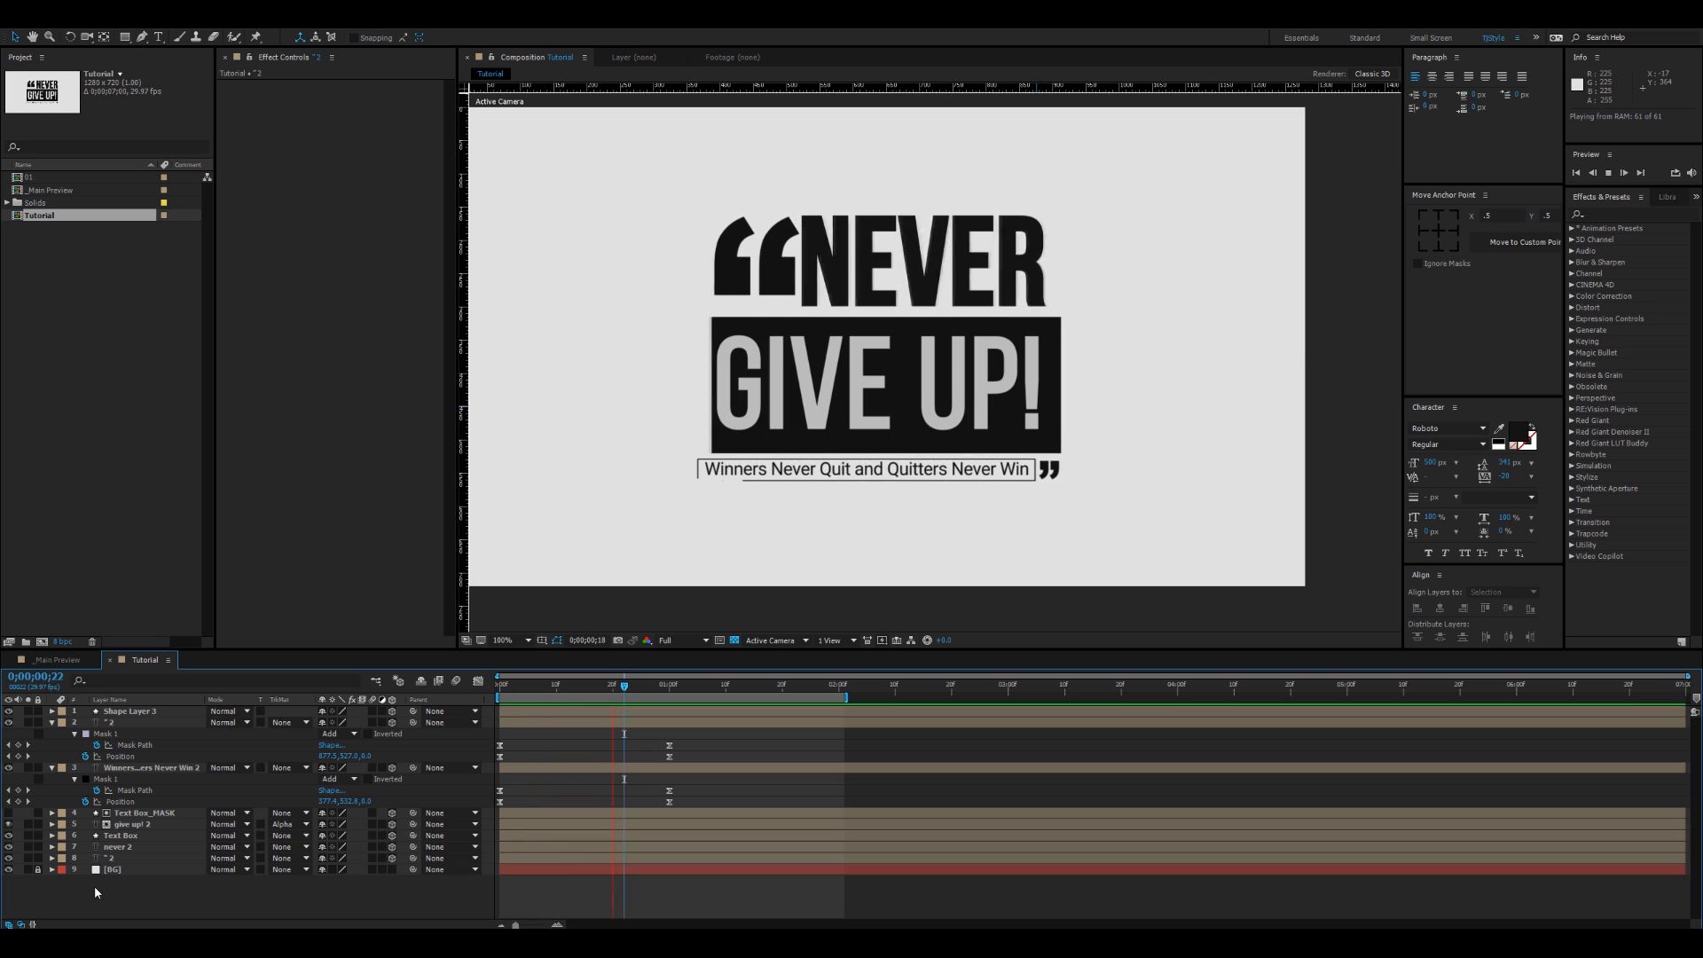
pyautogui.press('space')
pyautogui.press('u')
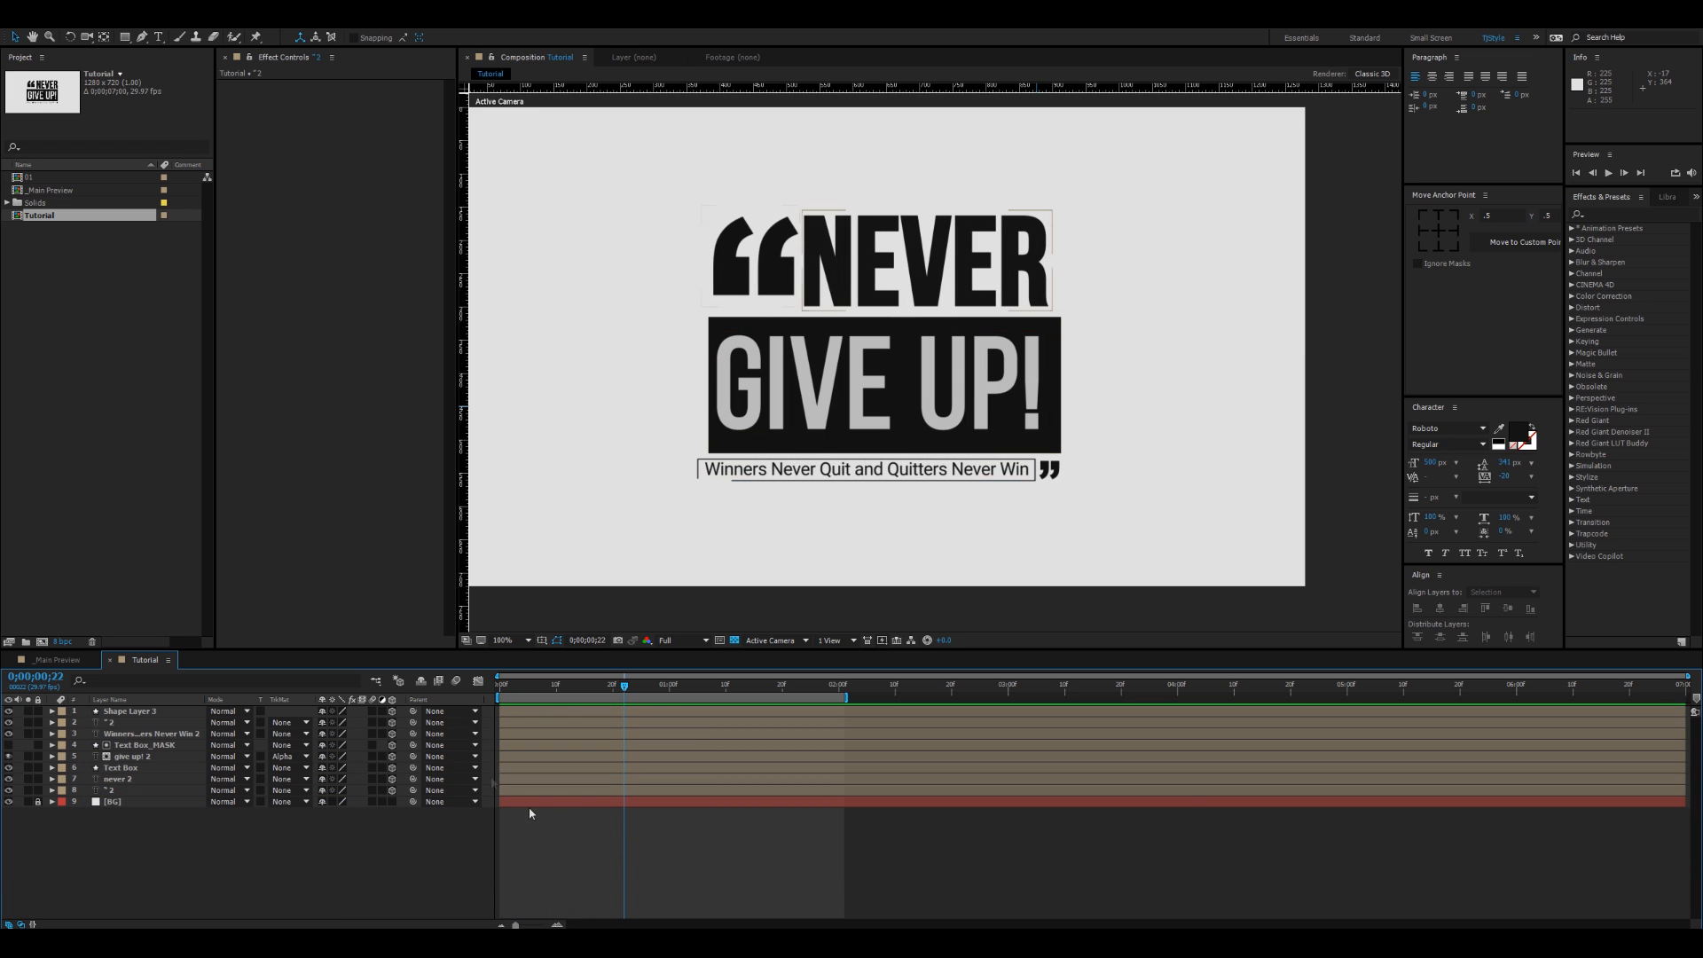
# Step: Examine the finished quote at 0;00;02;00, replay it and check the GIVE UP! text and box layers as a group
pyautogui.press('k')
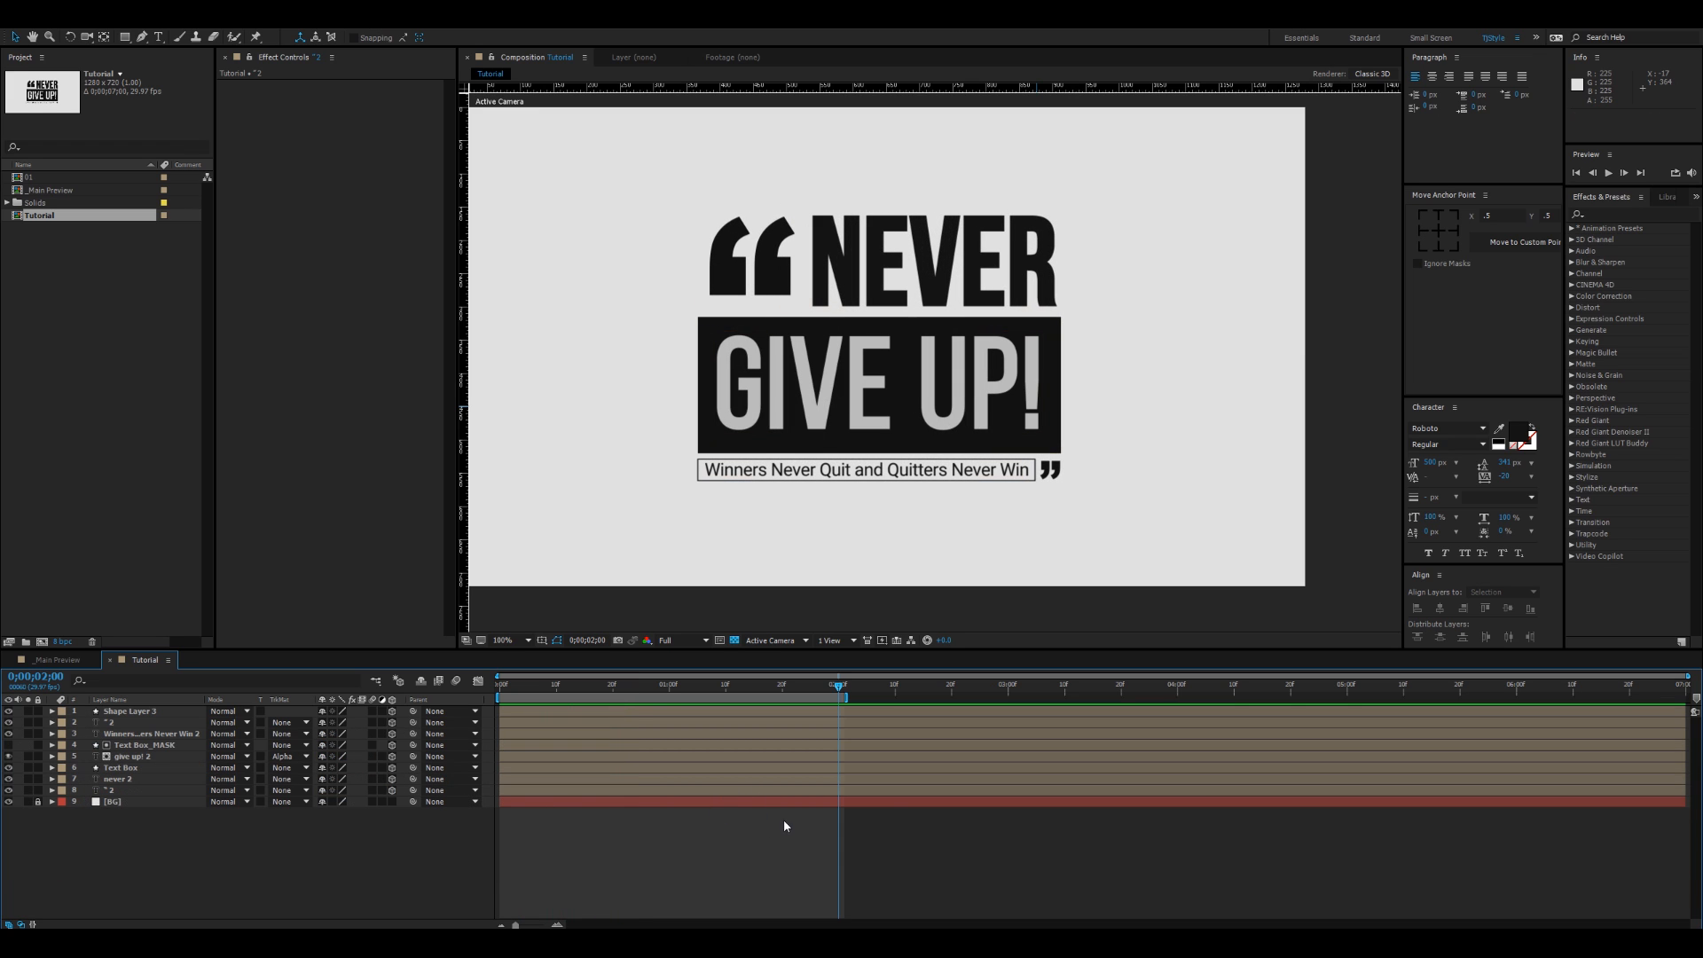
pyautogui.moveTo(1052, 480); pyautogui.dragTo(1076, 510)
pyautogui.press('space')
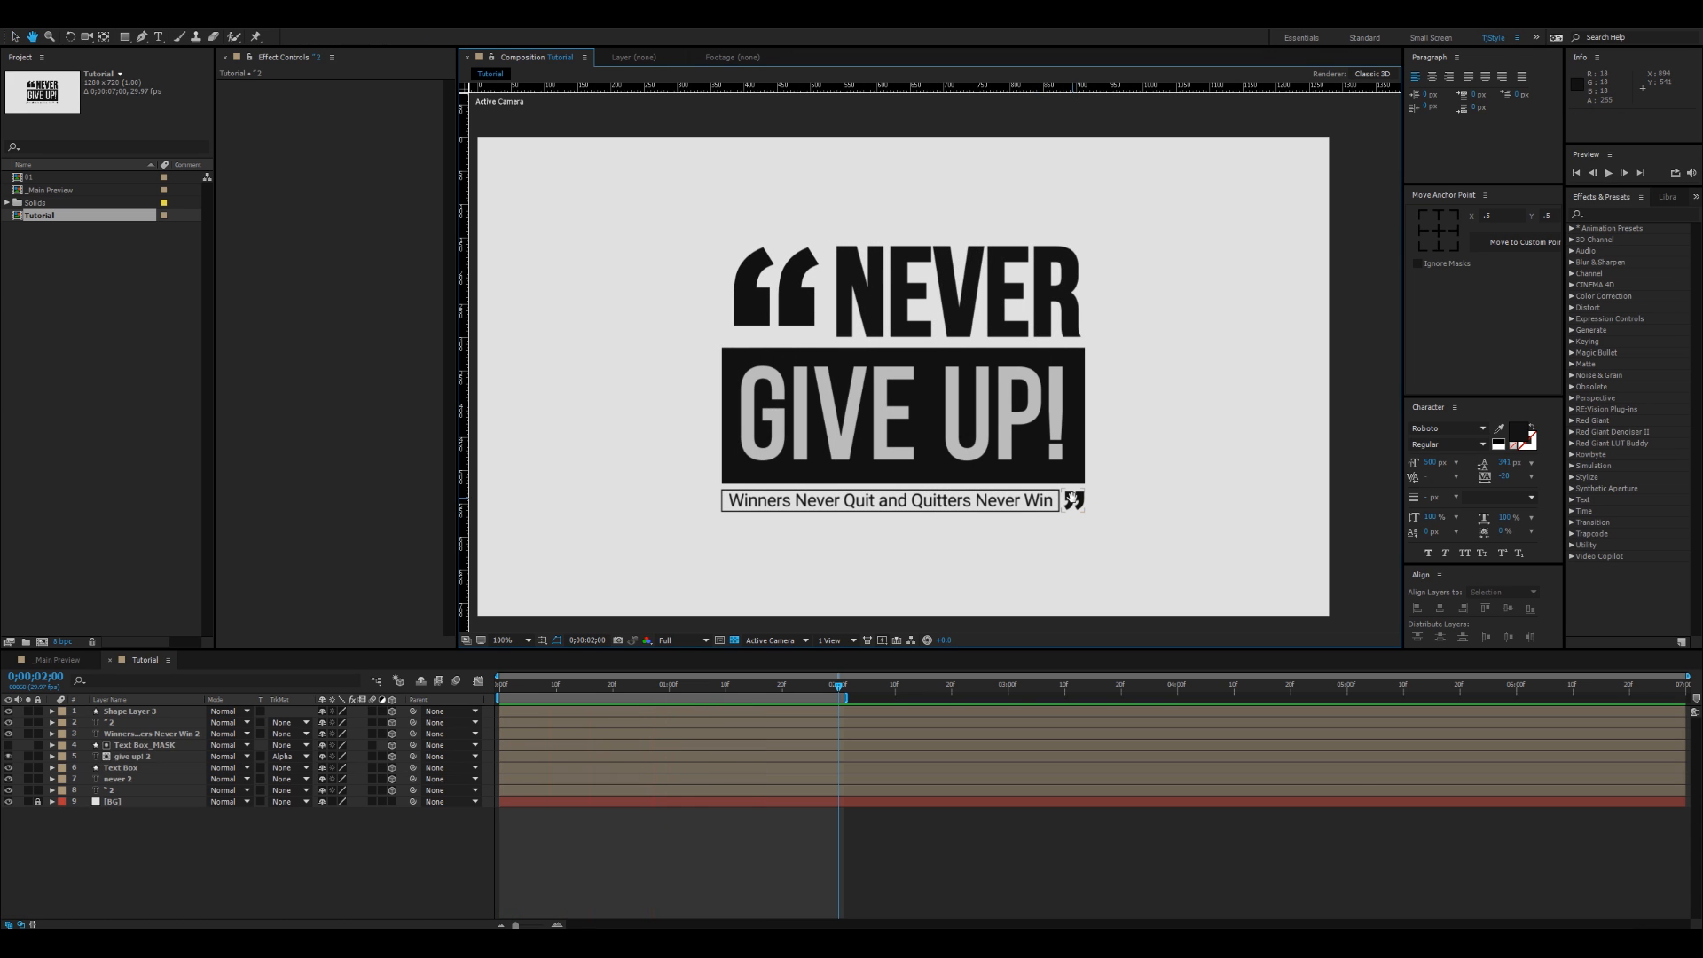
pyautogui.moveTo(1073, 499); pyautogui.dragTo(1073, 493)
pyautogui.press('space')
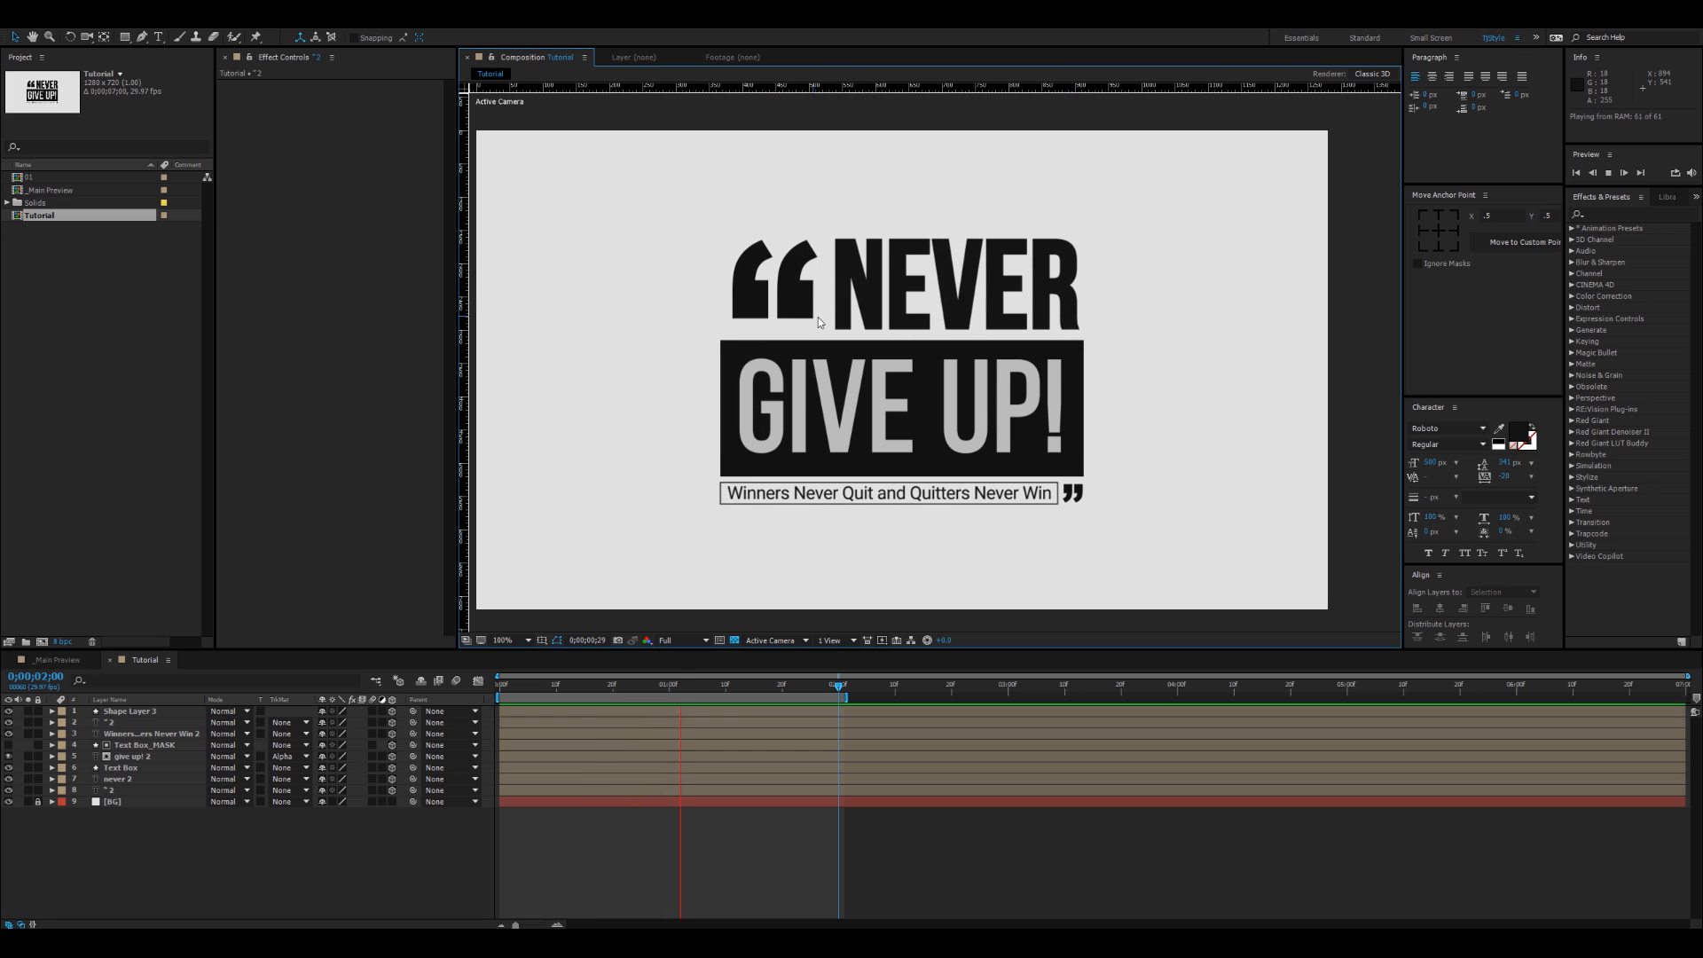
pyautogui.press('space')
pyautogui.click(130, 779)
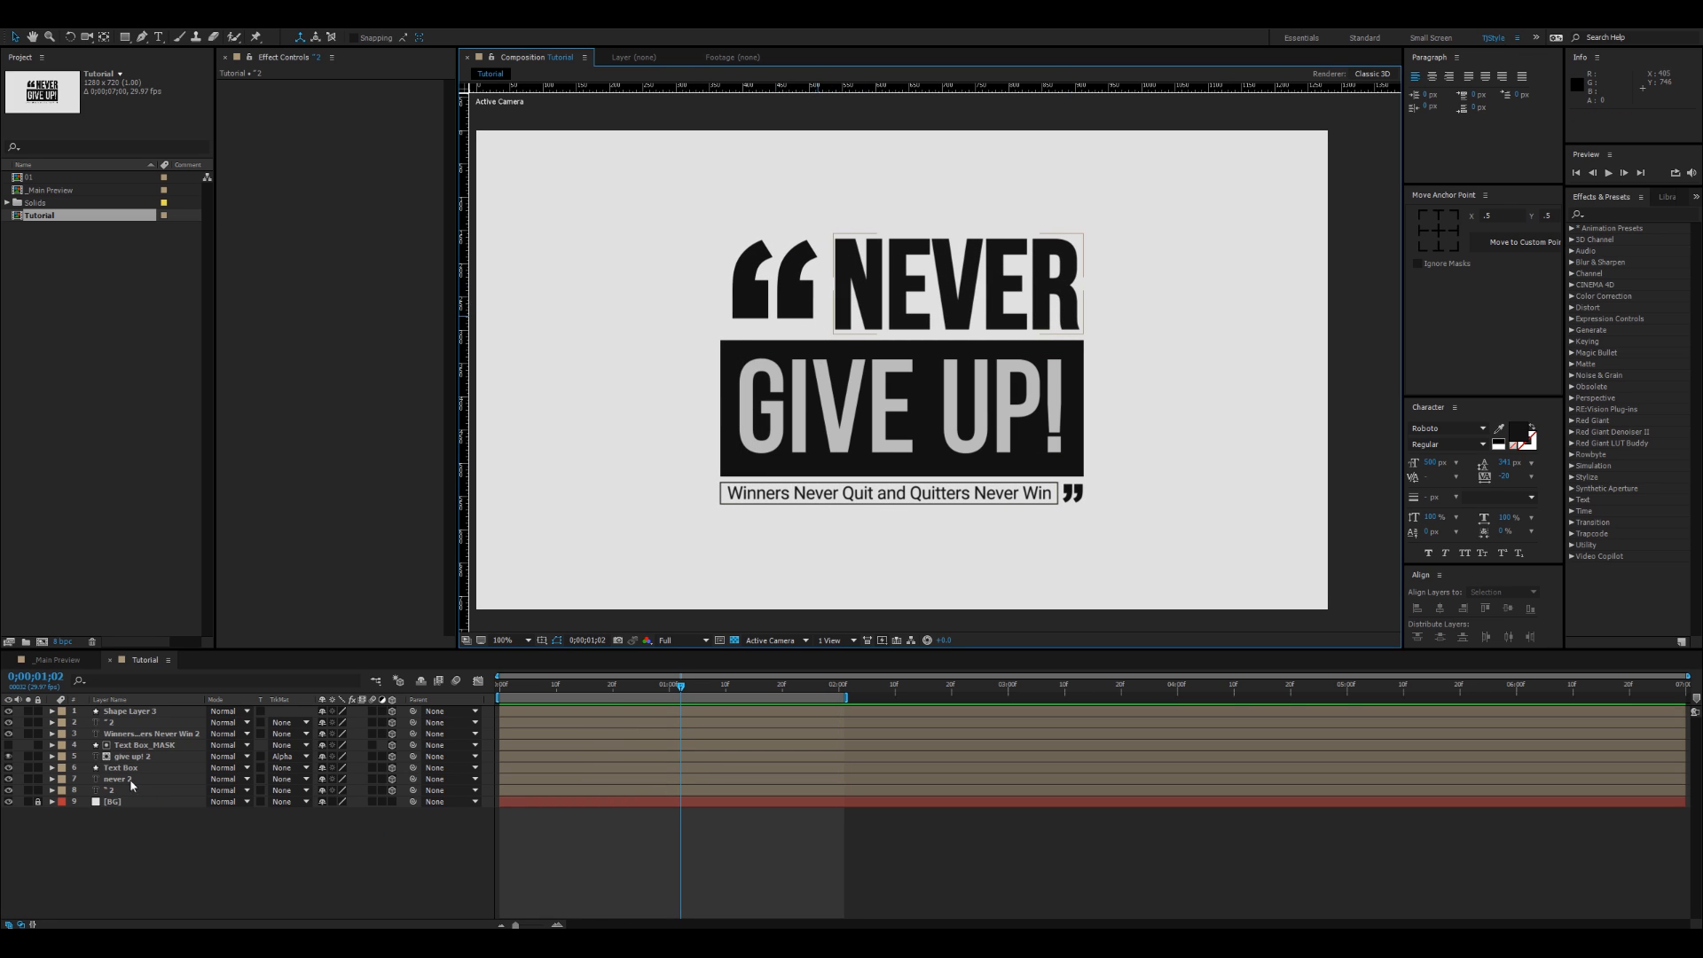
pyautogui.click(126, 769)
pyautogui.keyDown('shift'); pyautogui.click(137, 748); pyautogui.keyUp('shift')
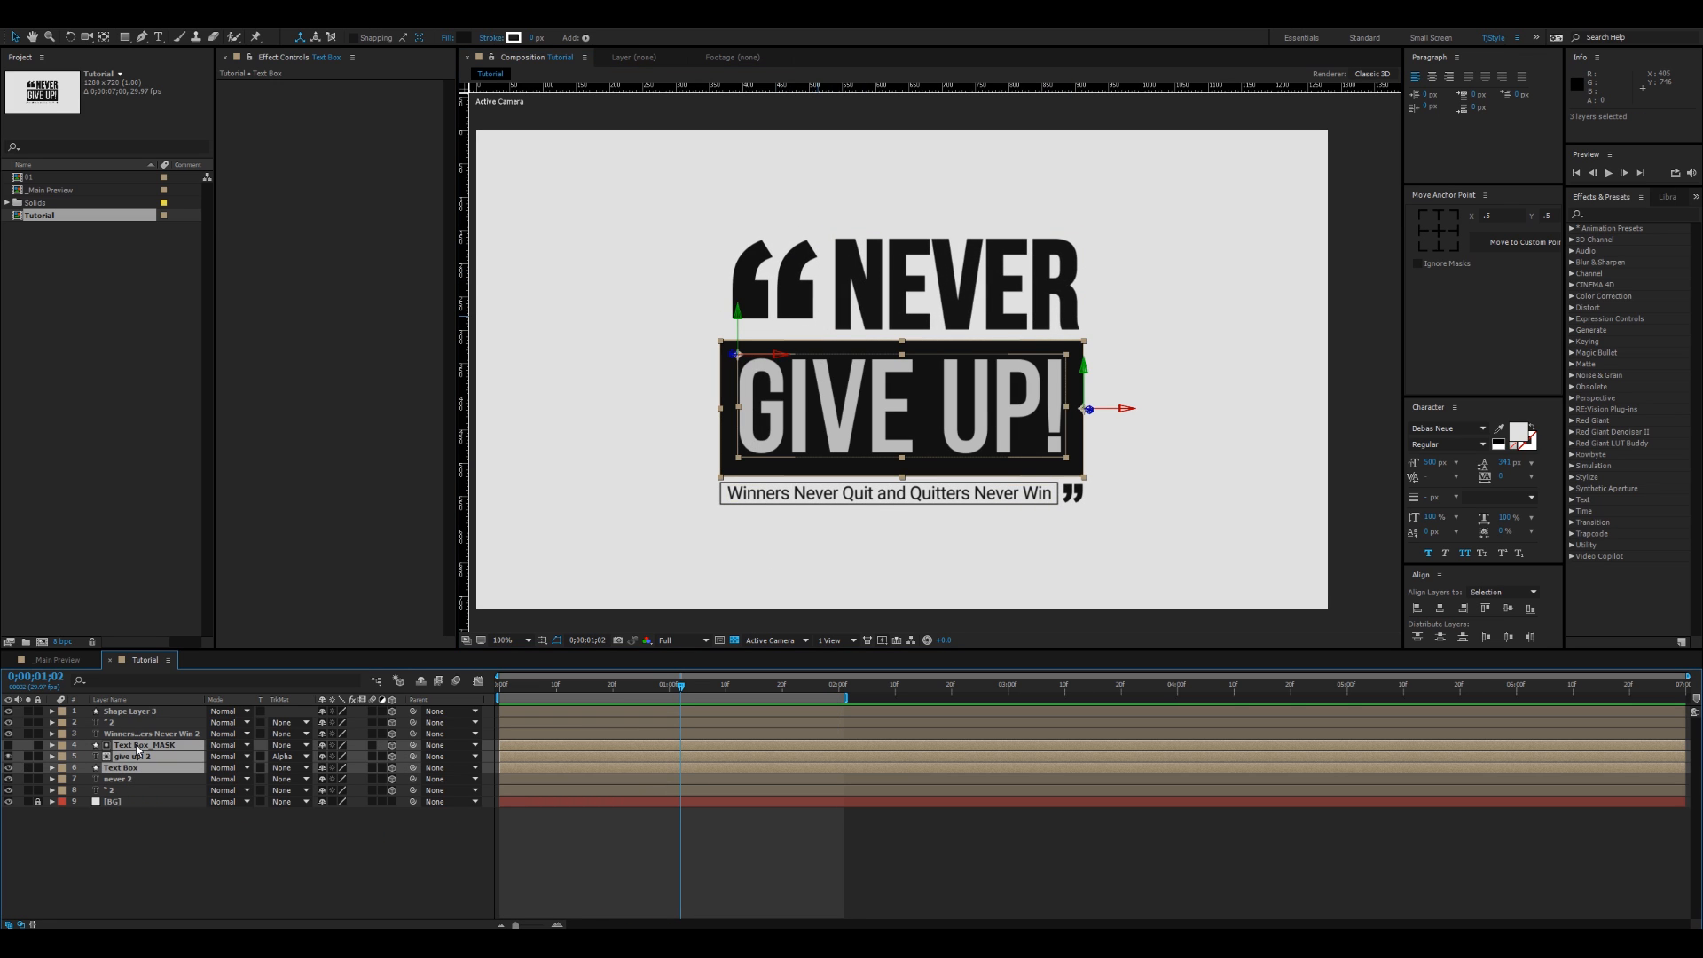
pyautogui.click(1118, 562)
pyautogui.press('space')
pyautogui.moveTo(1013, 527); pyautogui.dragTo(1026, 523)
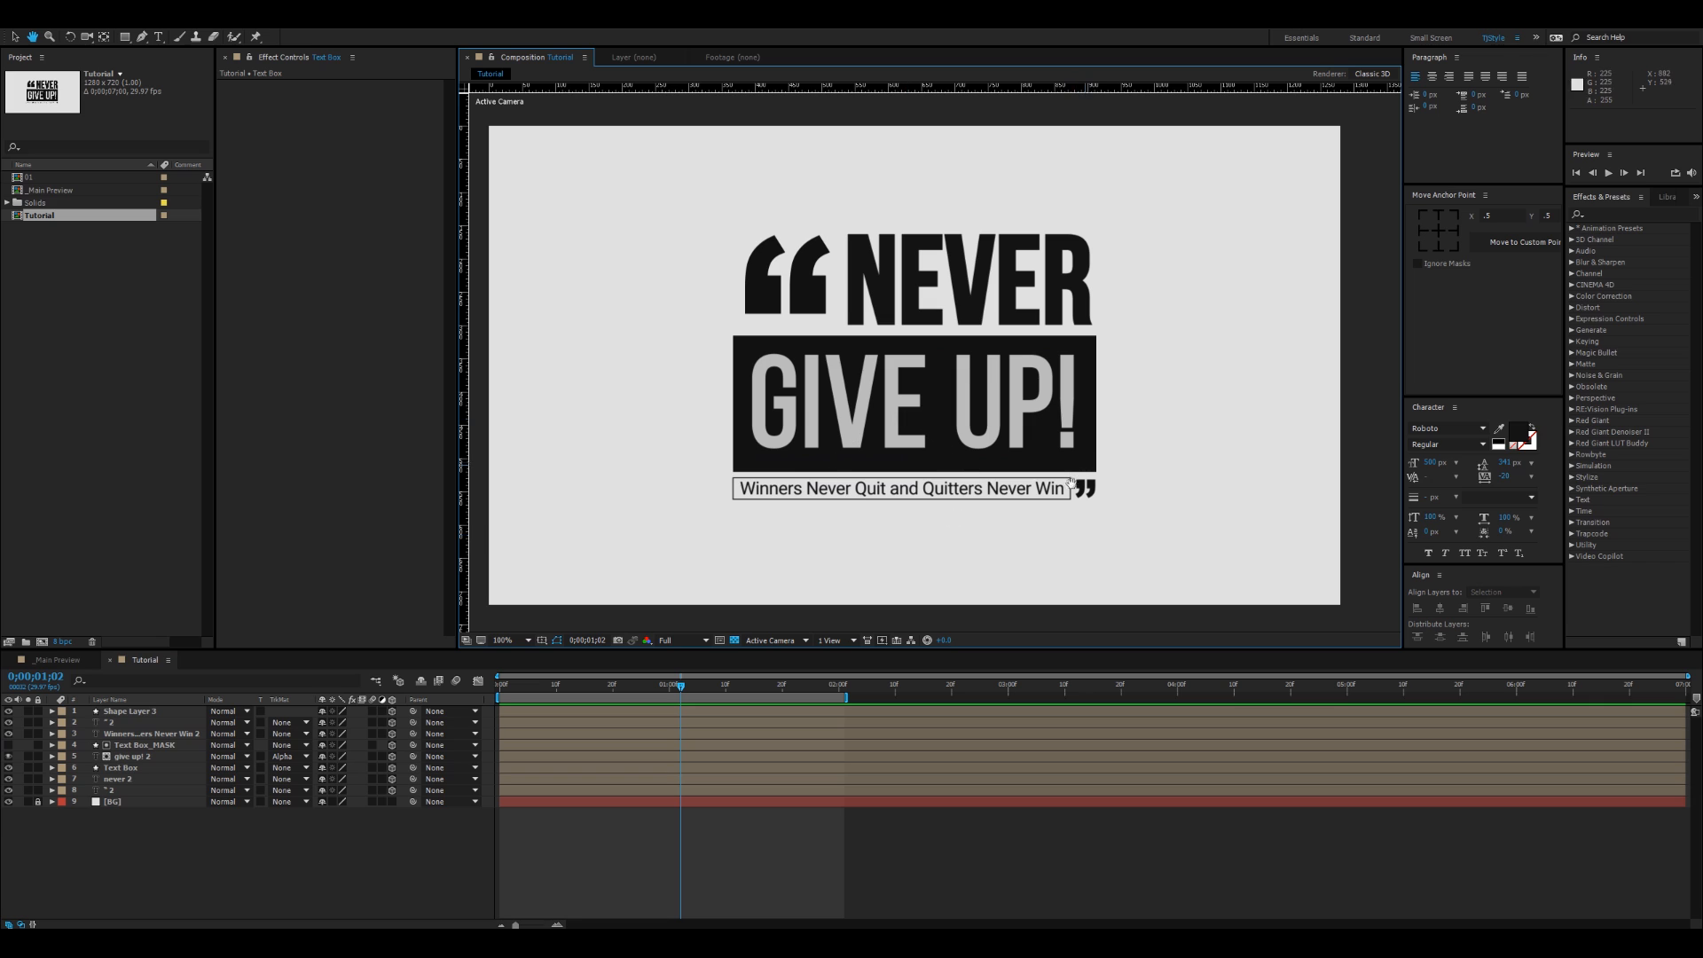
pyautogui.moveTo(765, 256); pyautogui.dragTo(874, 269)
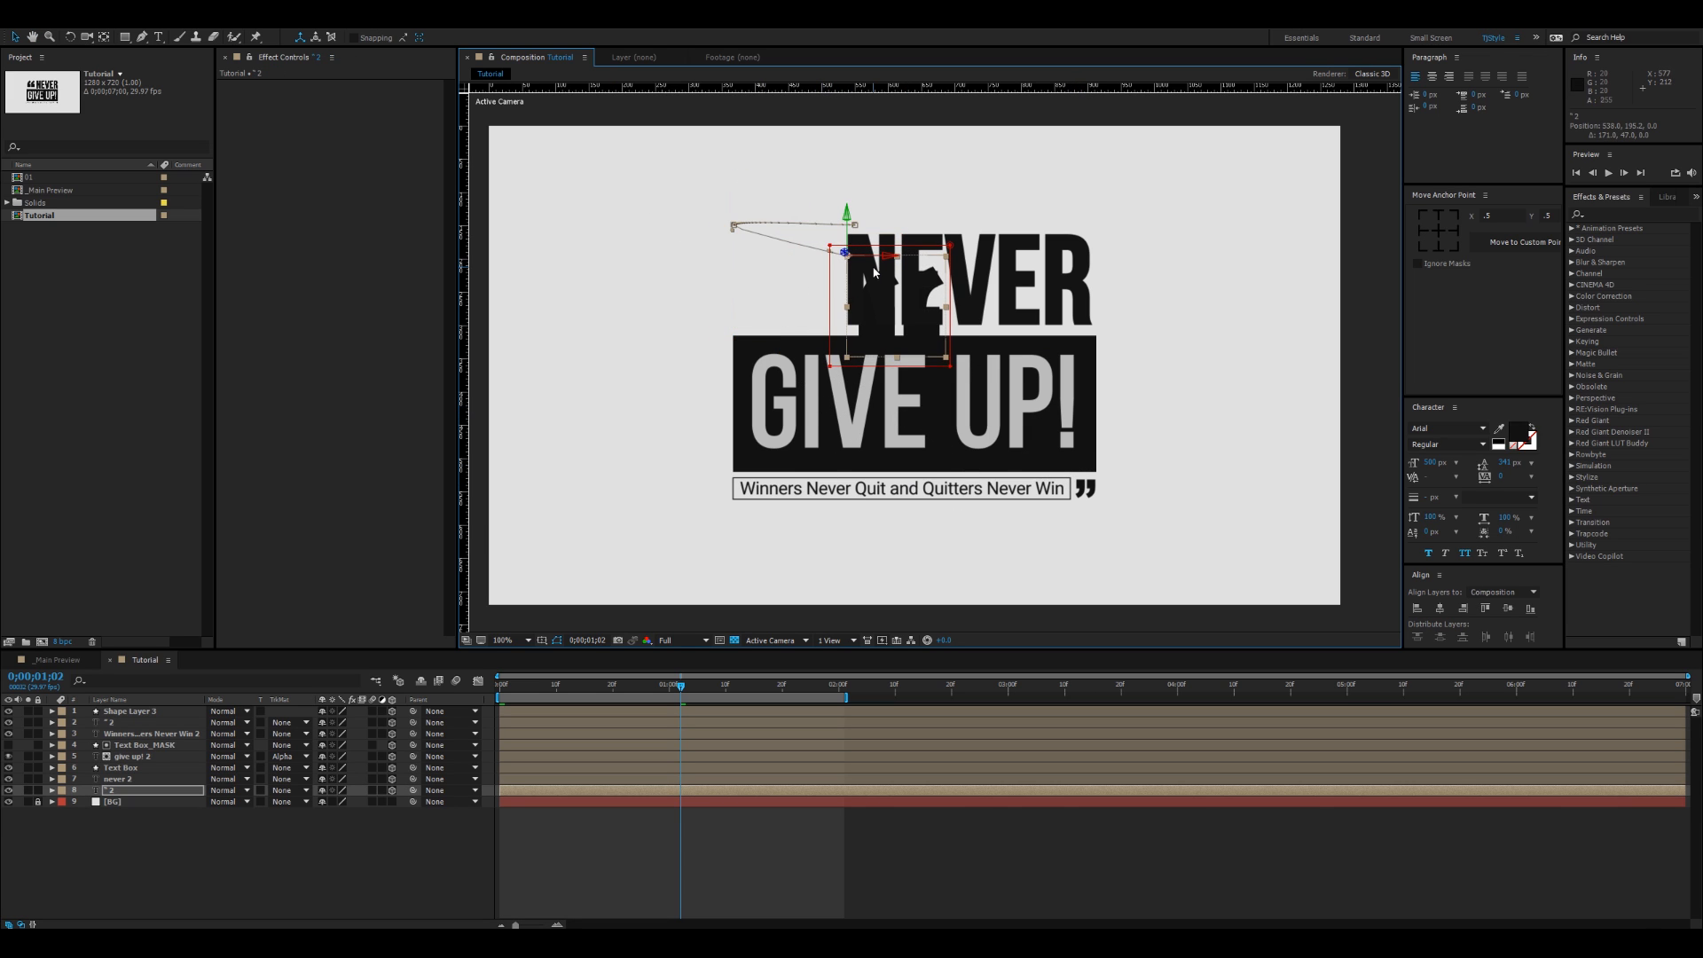
pyautogui.hotkey('ctrl', 'z')
pyautogui.moveTo(1250, 176); pyautogui.dragTo(654, 258)
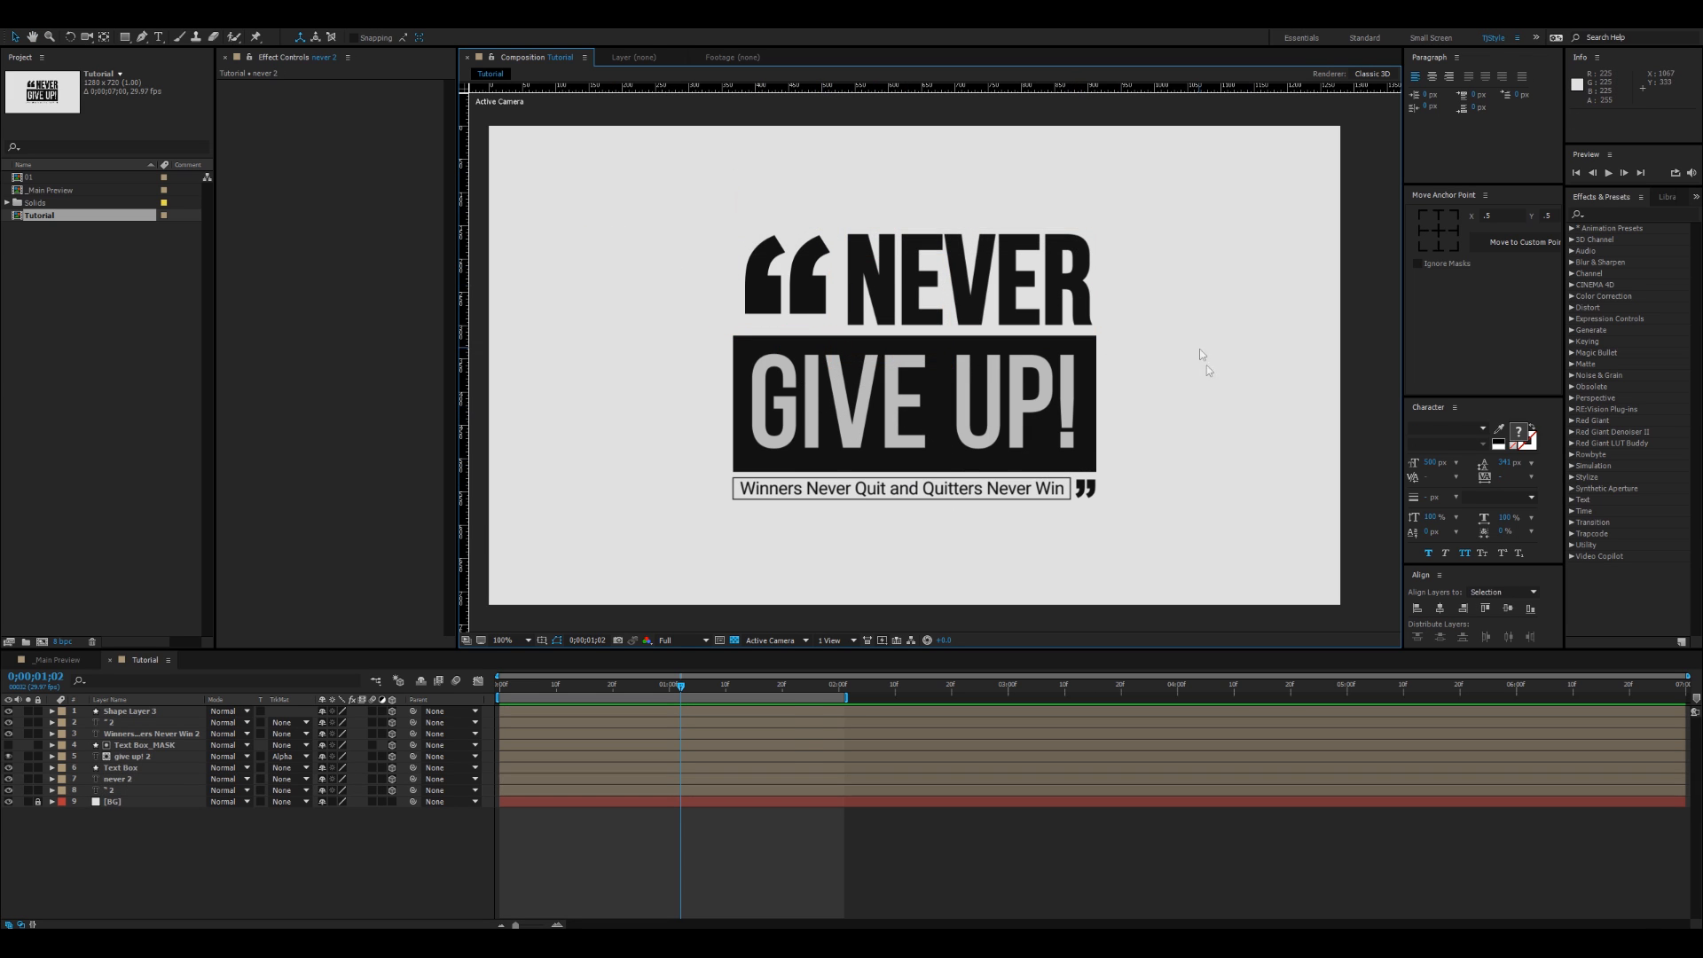
pyautogui.moveTo(1206, 364); pyautogui.dragTo(998, 608)
pyautogui.moveTo(1212, 529); pyautogui.dragTo(667, 483)
pyautogui.moveTo(1193, 178); pyautogui.dragTo(700, 281)
# Step: Shift the six layers of the GIVE UP! box and tagline groups to start at 0;00;00;20
pyautogui.click(520, 770)
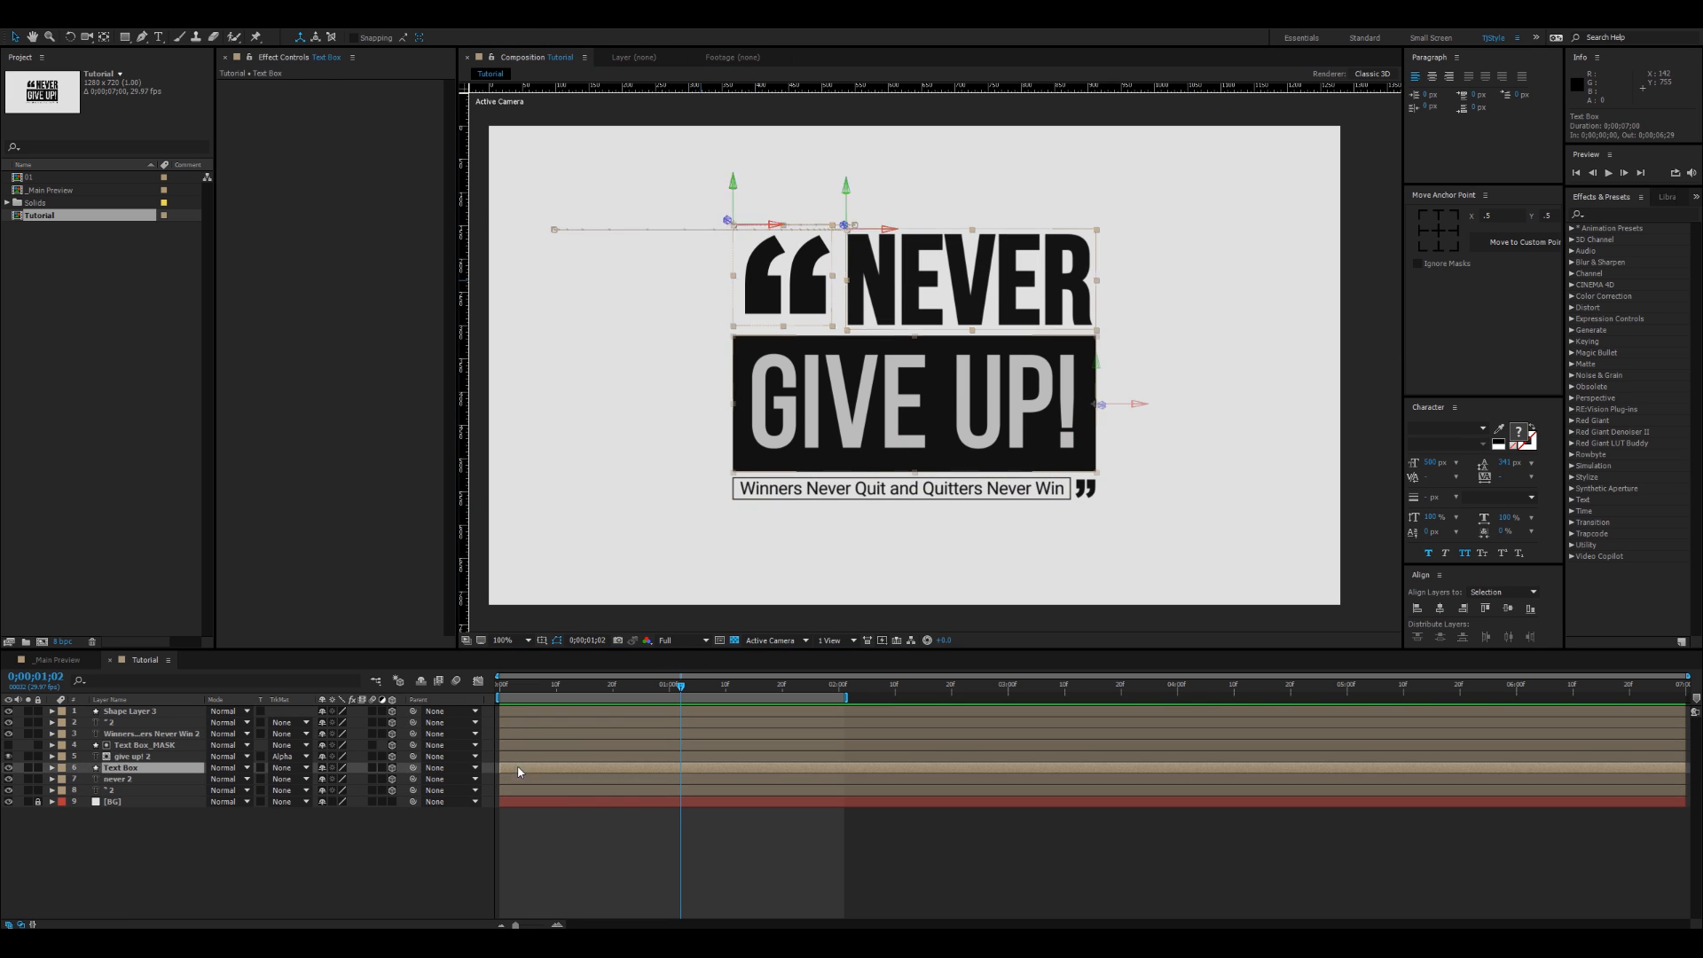
pyautogui.keyDown('shift'); pyautogui.click(532, 713); pyautogui.keyUp('shift')
pyautogui.click(558, 688)
pyautogui.moveTo(568, 695); pyautogui.dragTo(703, 711)
pyautogui.click(598, 855)
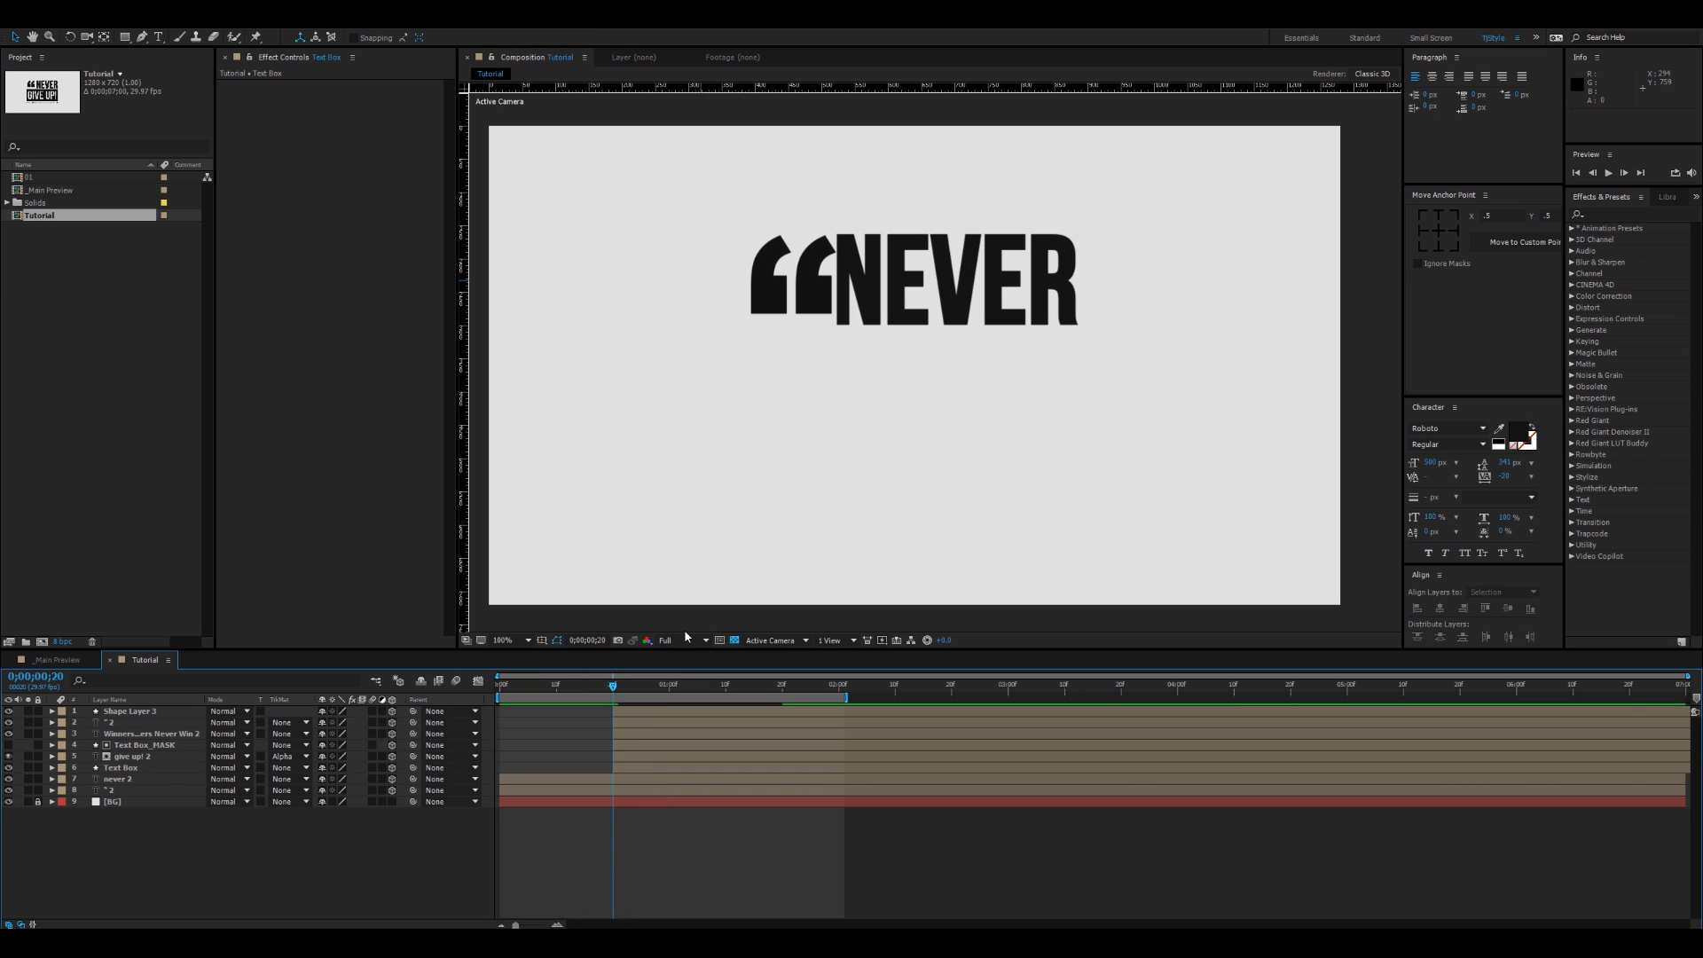
# Step: Shift the tagline, outline and closing quotation mark layers to start at 0;00;01;00 and preview the staggered reveal
pyautogui.hotkey('shift', 'pagedown')
pyautogui.moveTo(1251, 385); pyautogui.dragTo(657, 420)
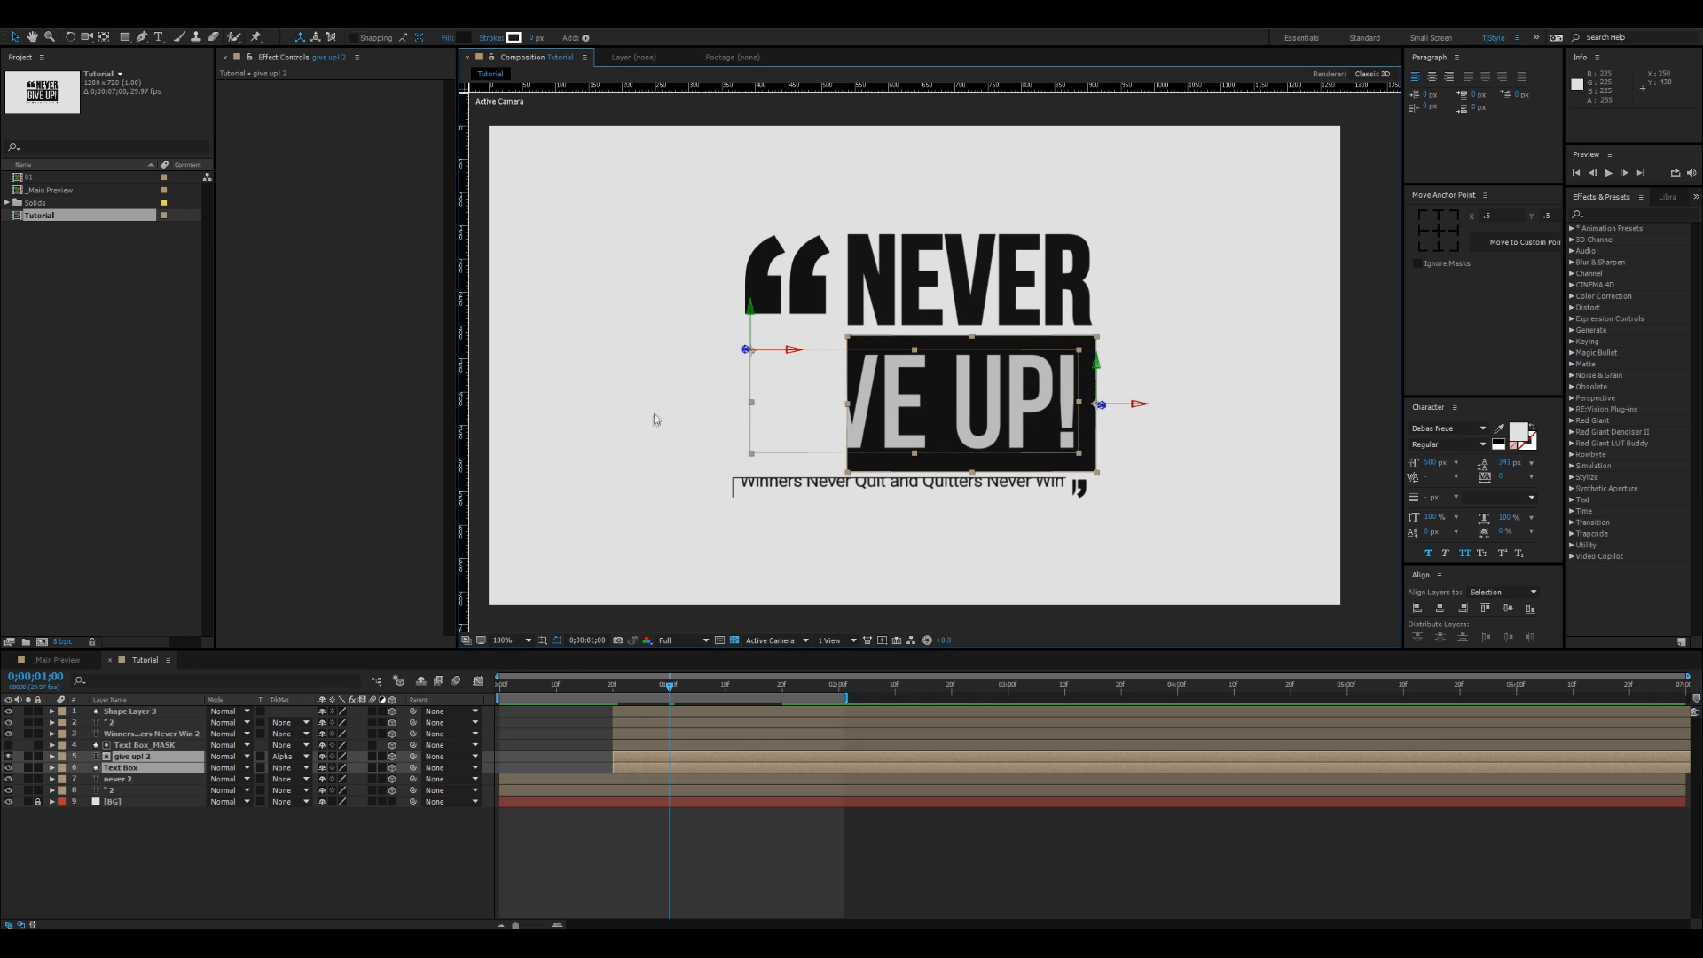
pyautogui.keyDown('shift'); pyautogui.click(152, 747); pyautogui.keyUp('shift')
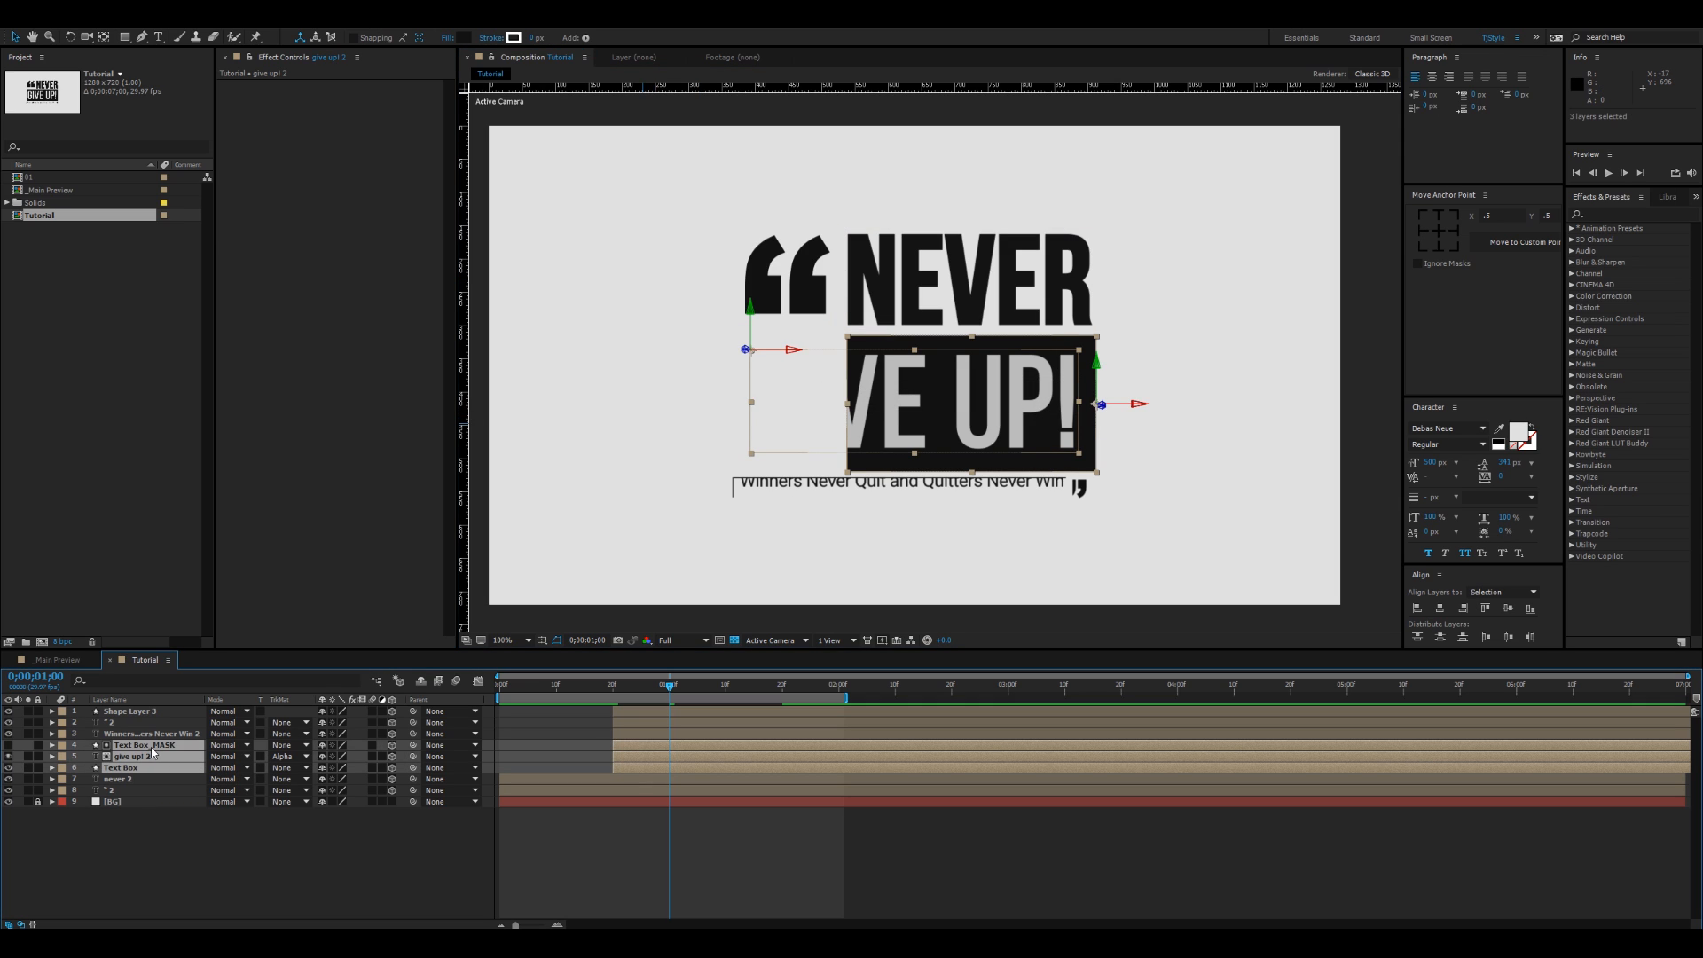
pyautogui.click(657, 738)
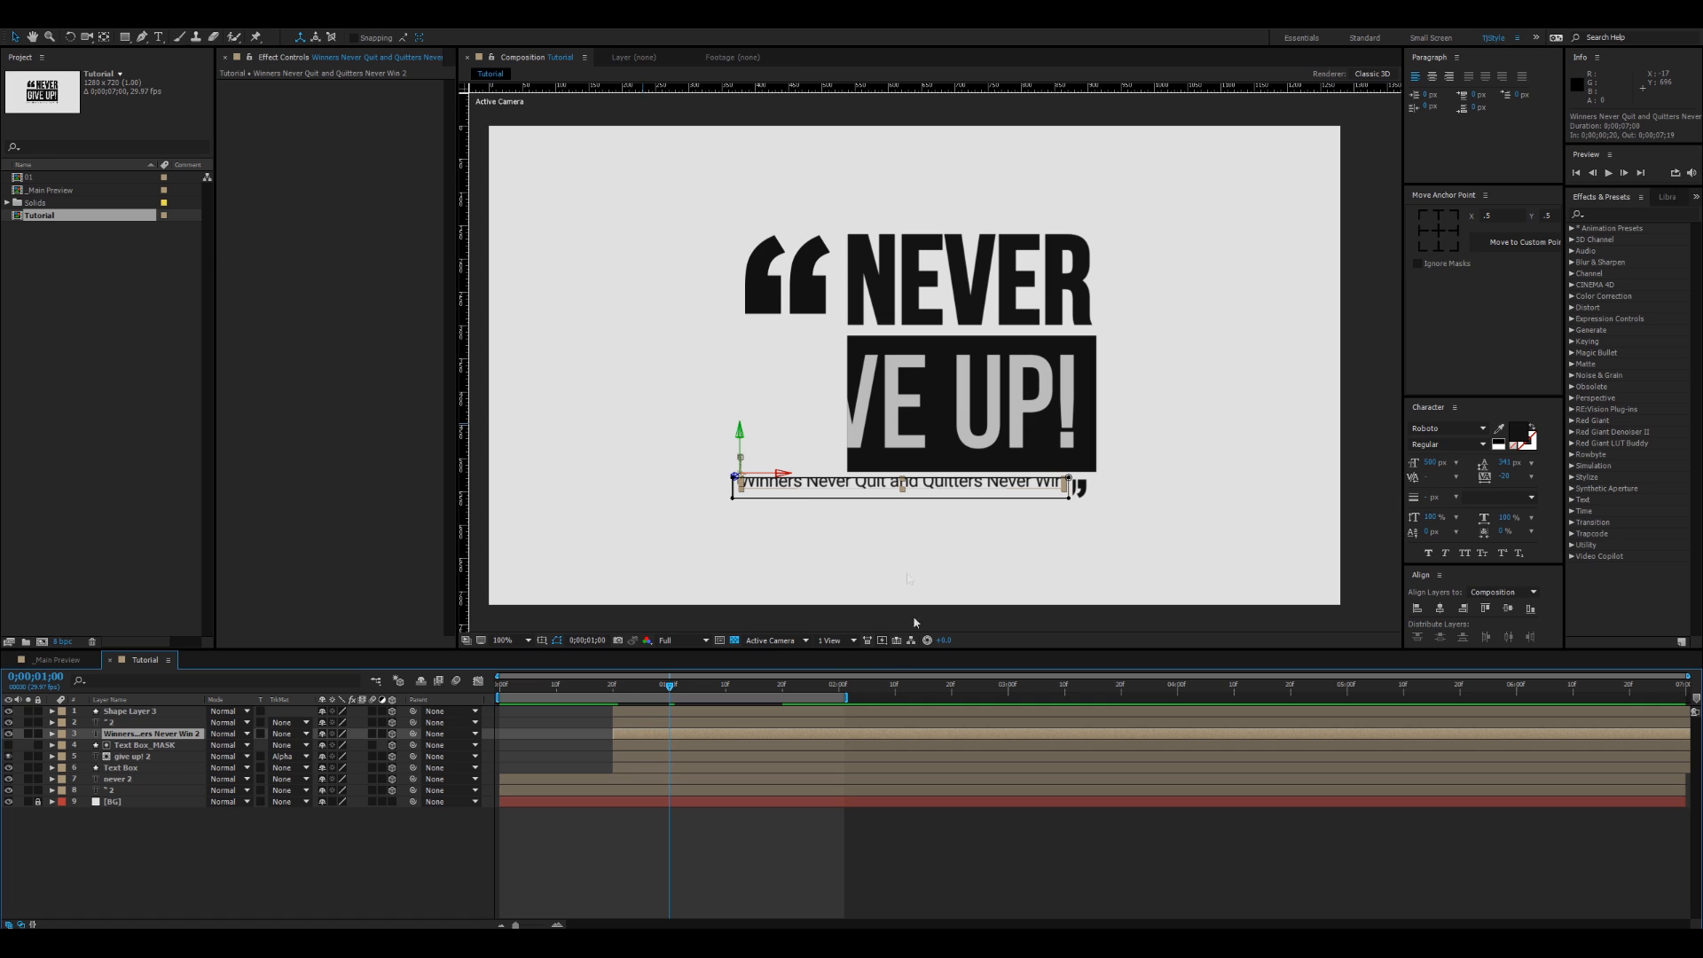
pyautogui.keyDown('shift'); pyautogui.click(638, 710); pyautogui.keyUp('shift')
pyautogui.moveTo(629, 733); pyautogui.dragTo(708, 740)
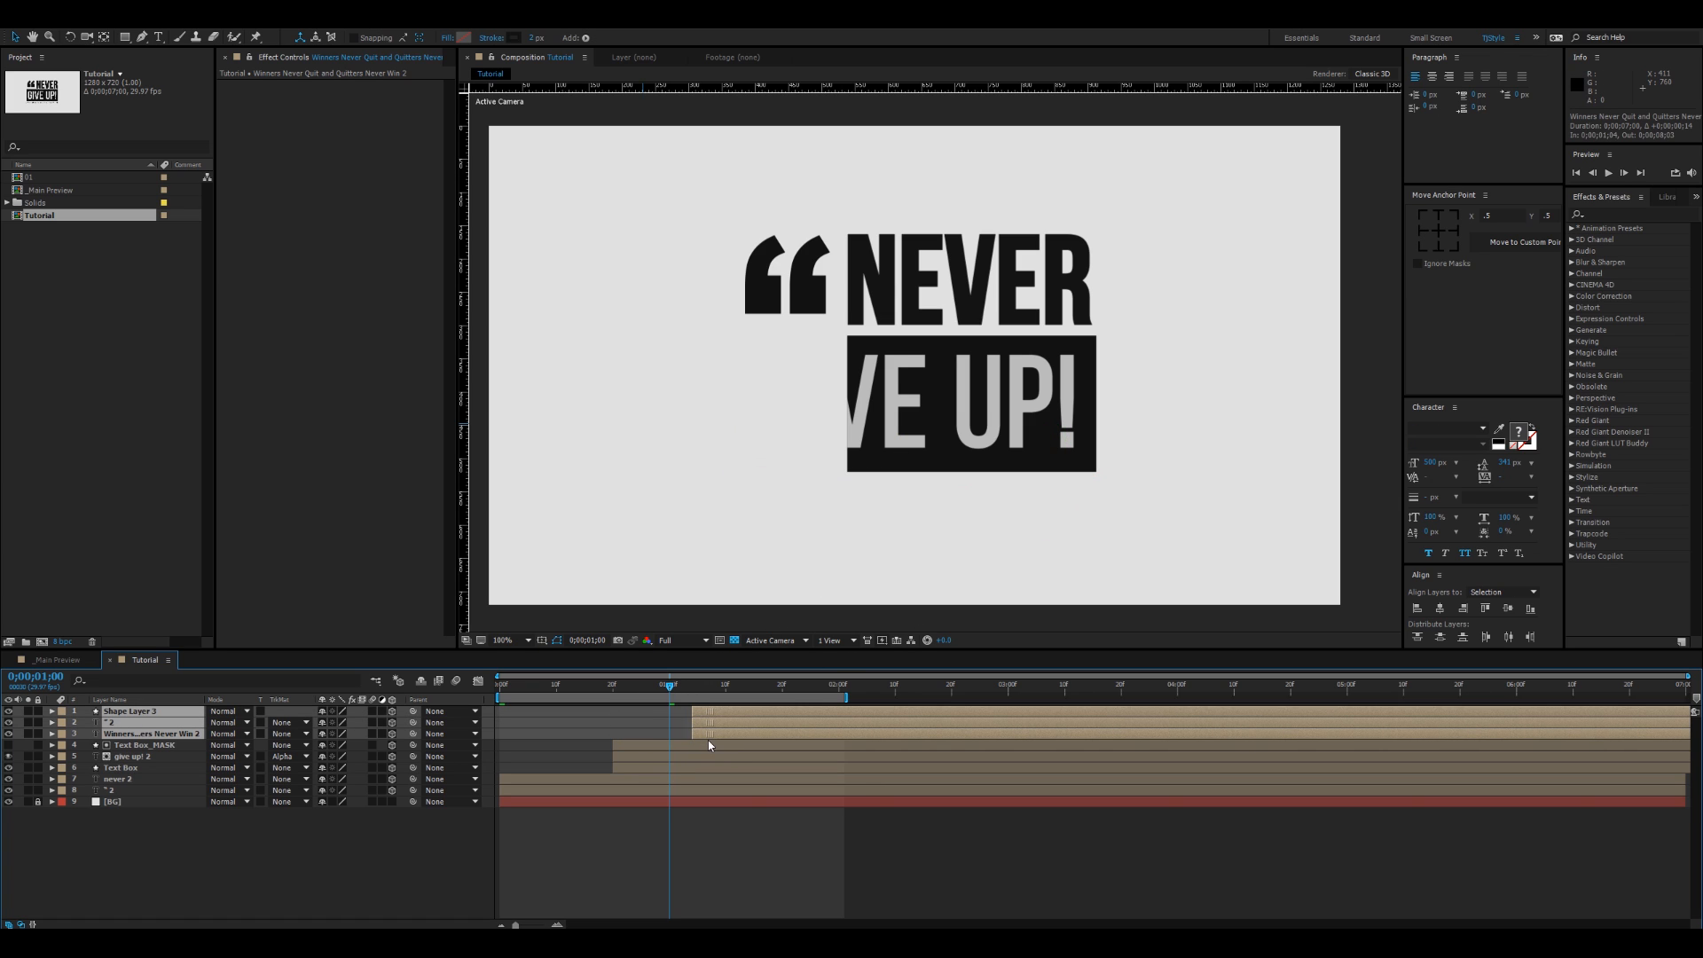
pyautogui.press('space')
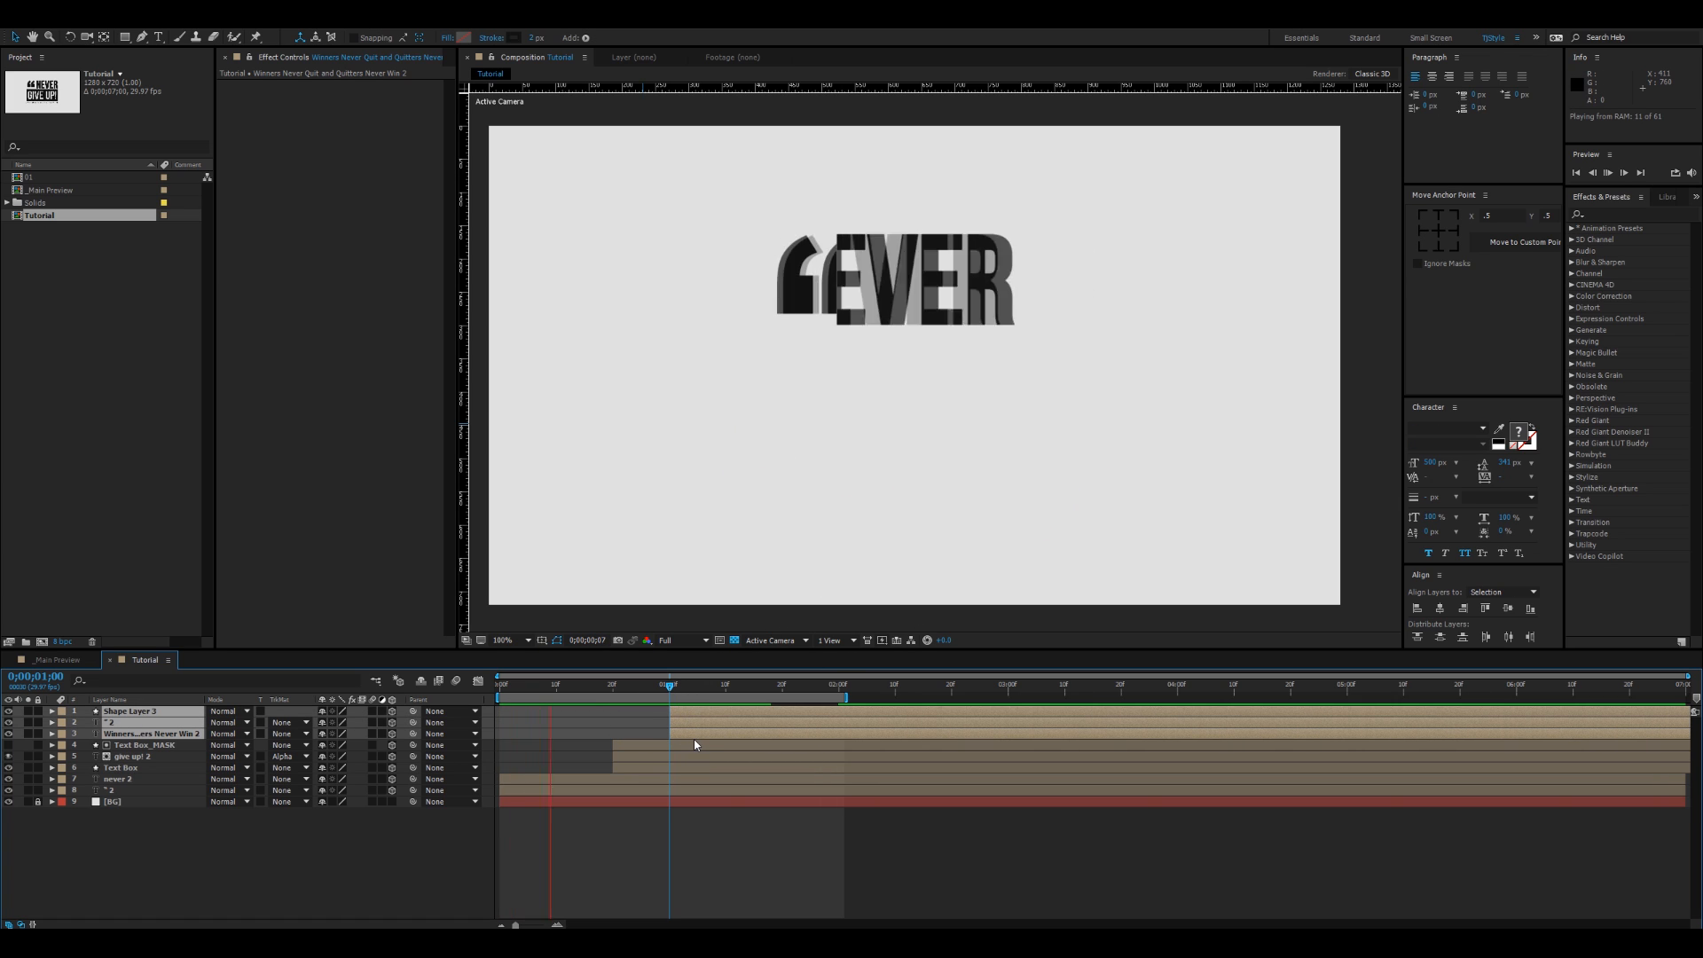
pyautogui.press('space')
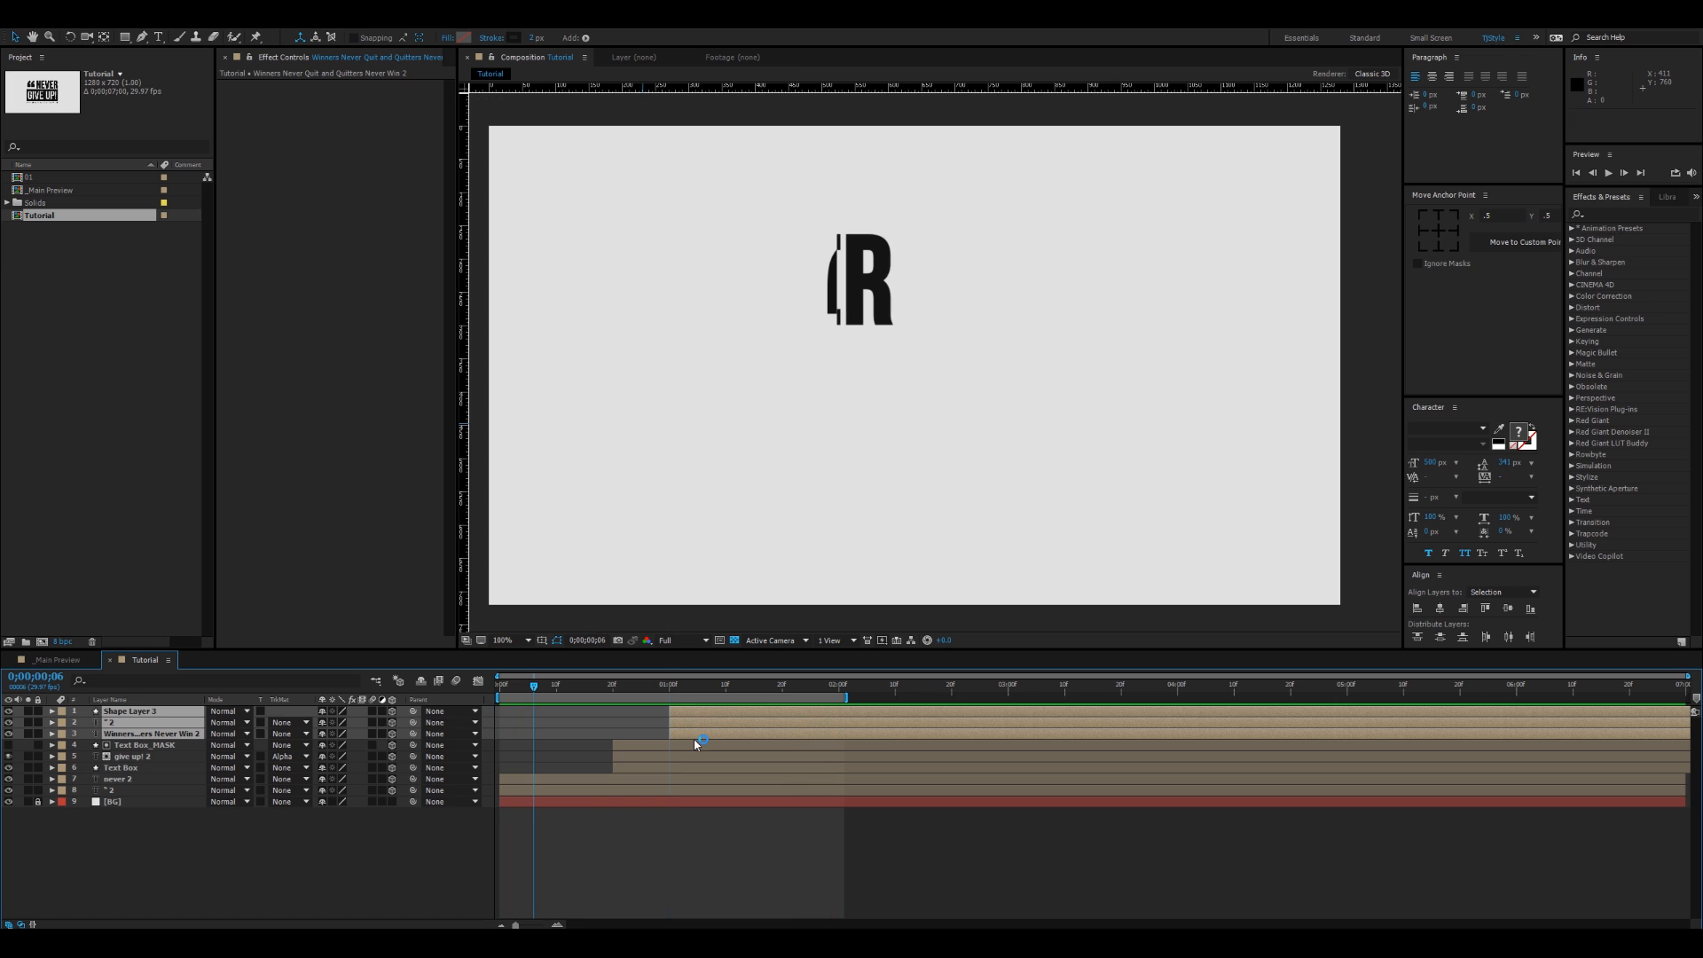
# Step: Shift both the GIVE UP! box and tagline layer groups 10 frames earlier and preview the tighter timing
pyautogui.keyDown('shift'); pyautogui.click(649, 767); pyautogui.keyUp('shift')
pyautogui.moveTo(650, 768); pyautogui.dragTo(588, 768)
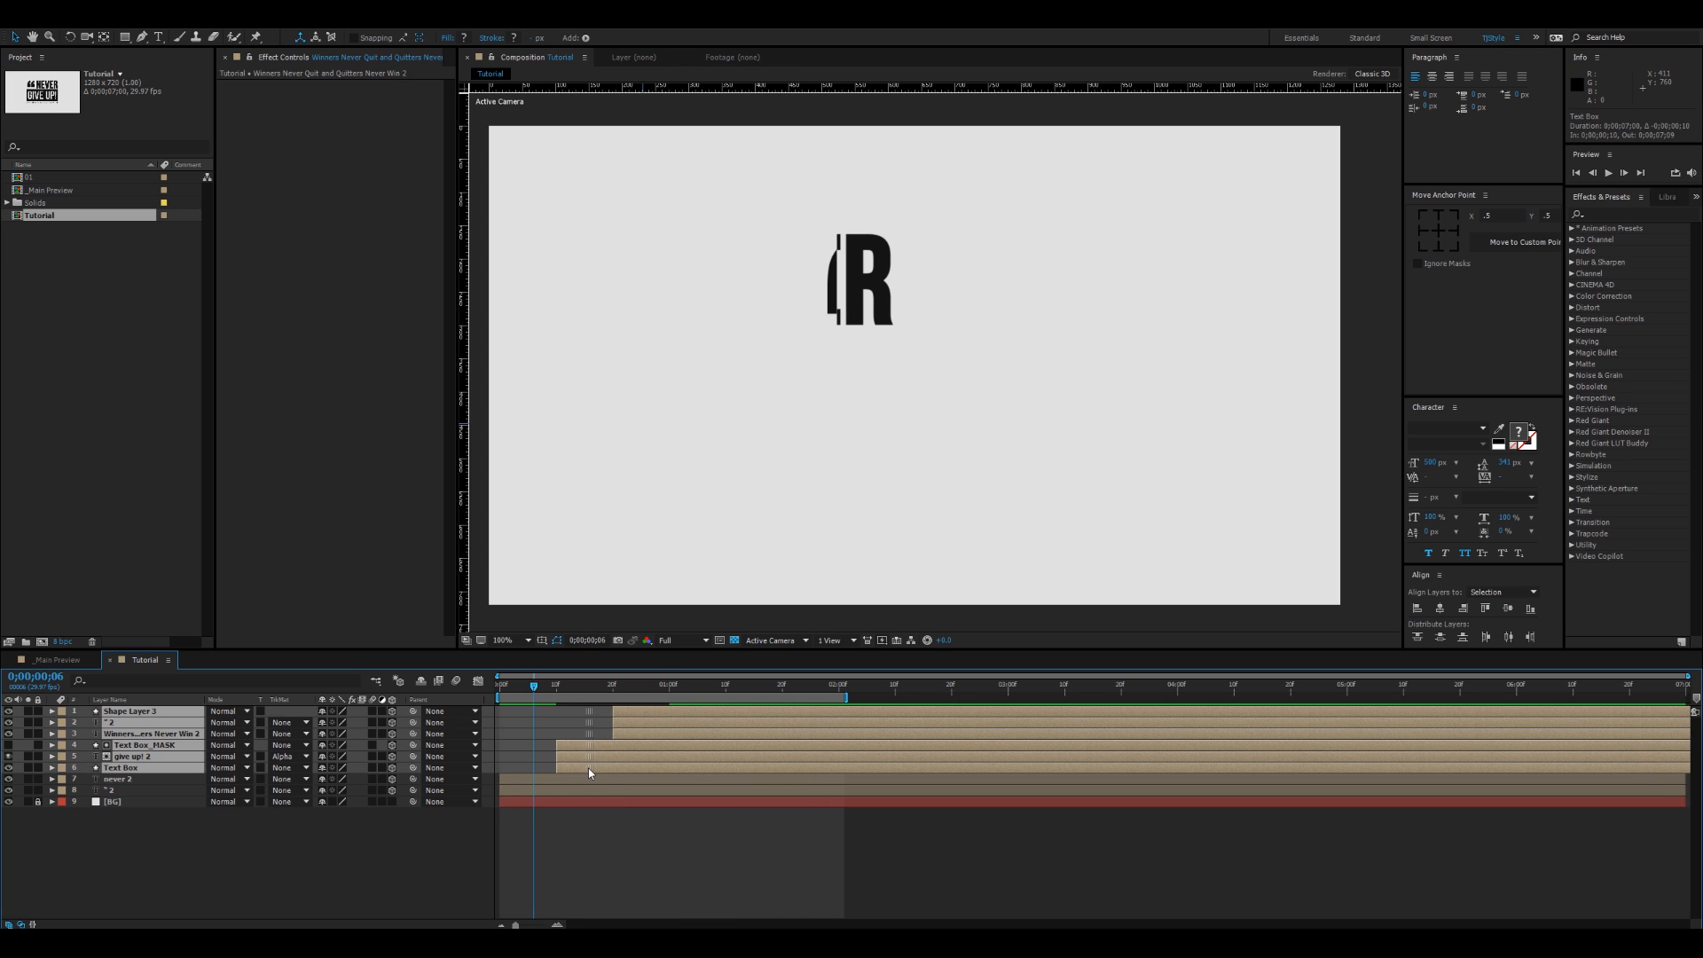
pyautogui.press('space')
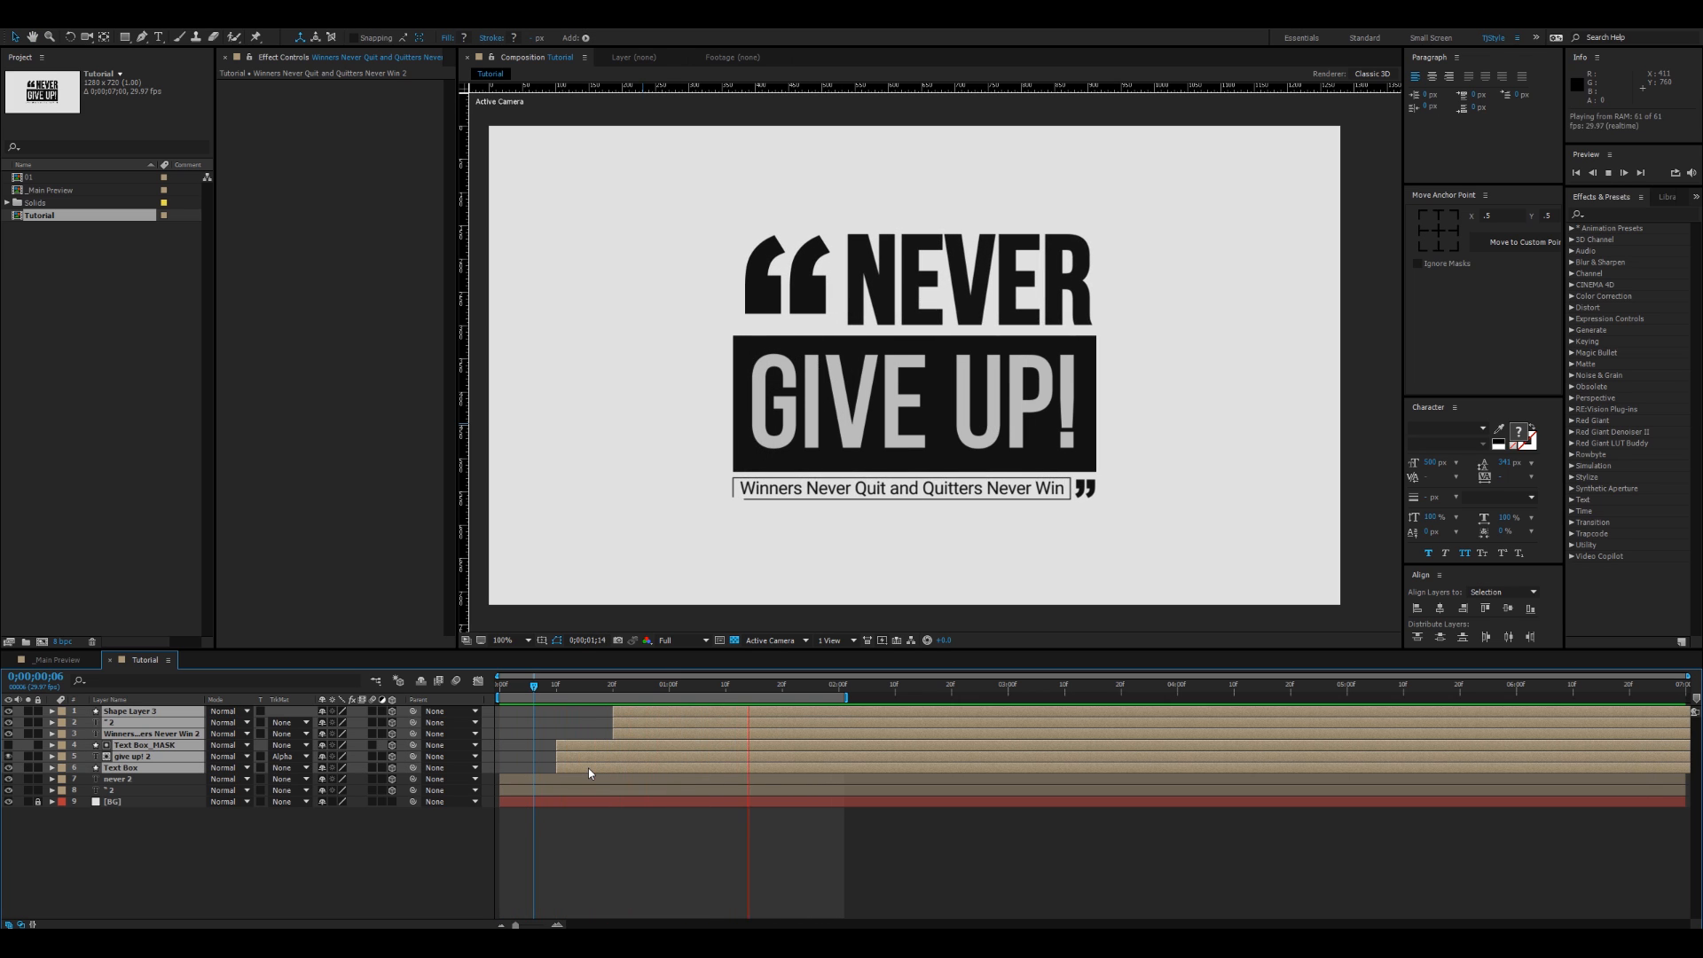
pyautogui.press('space')
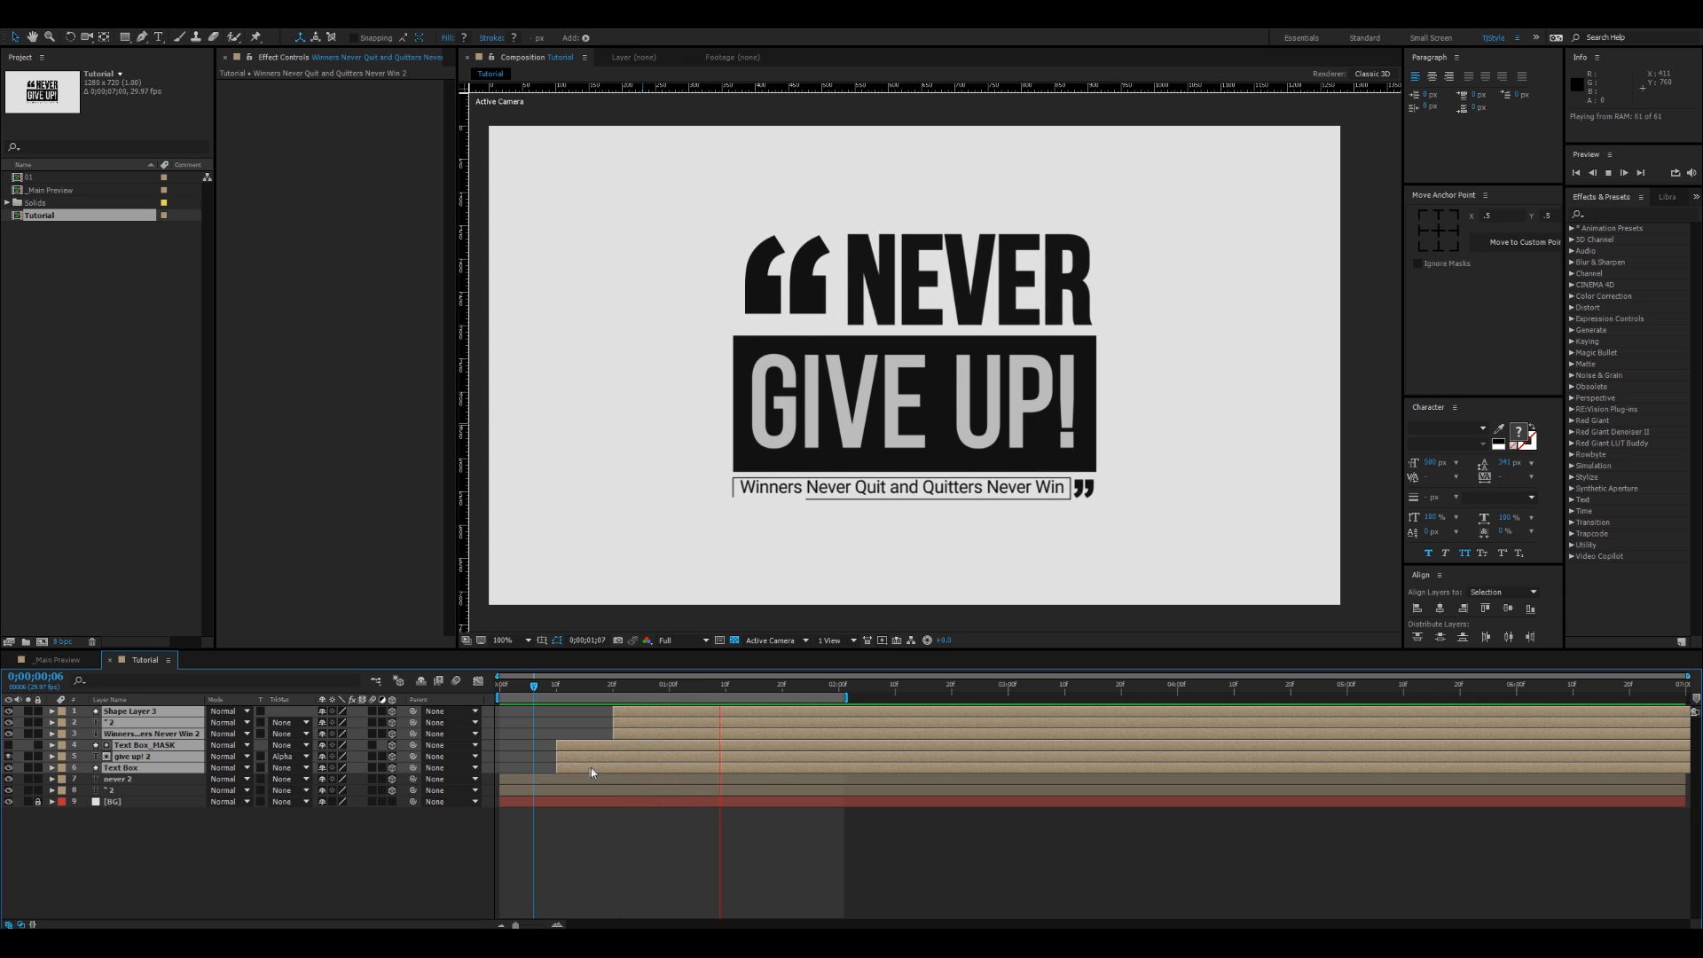
pyautogui.press('space')
pyautogui.press('space')
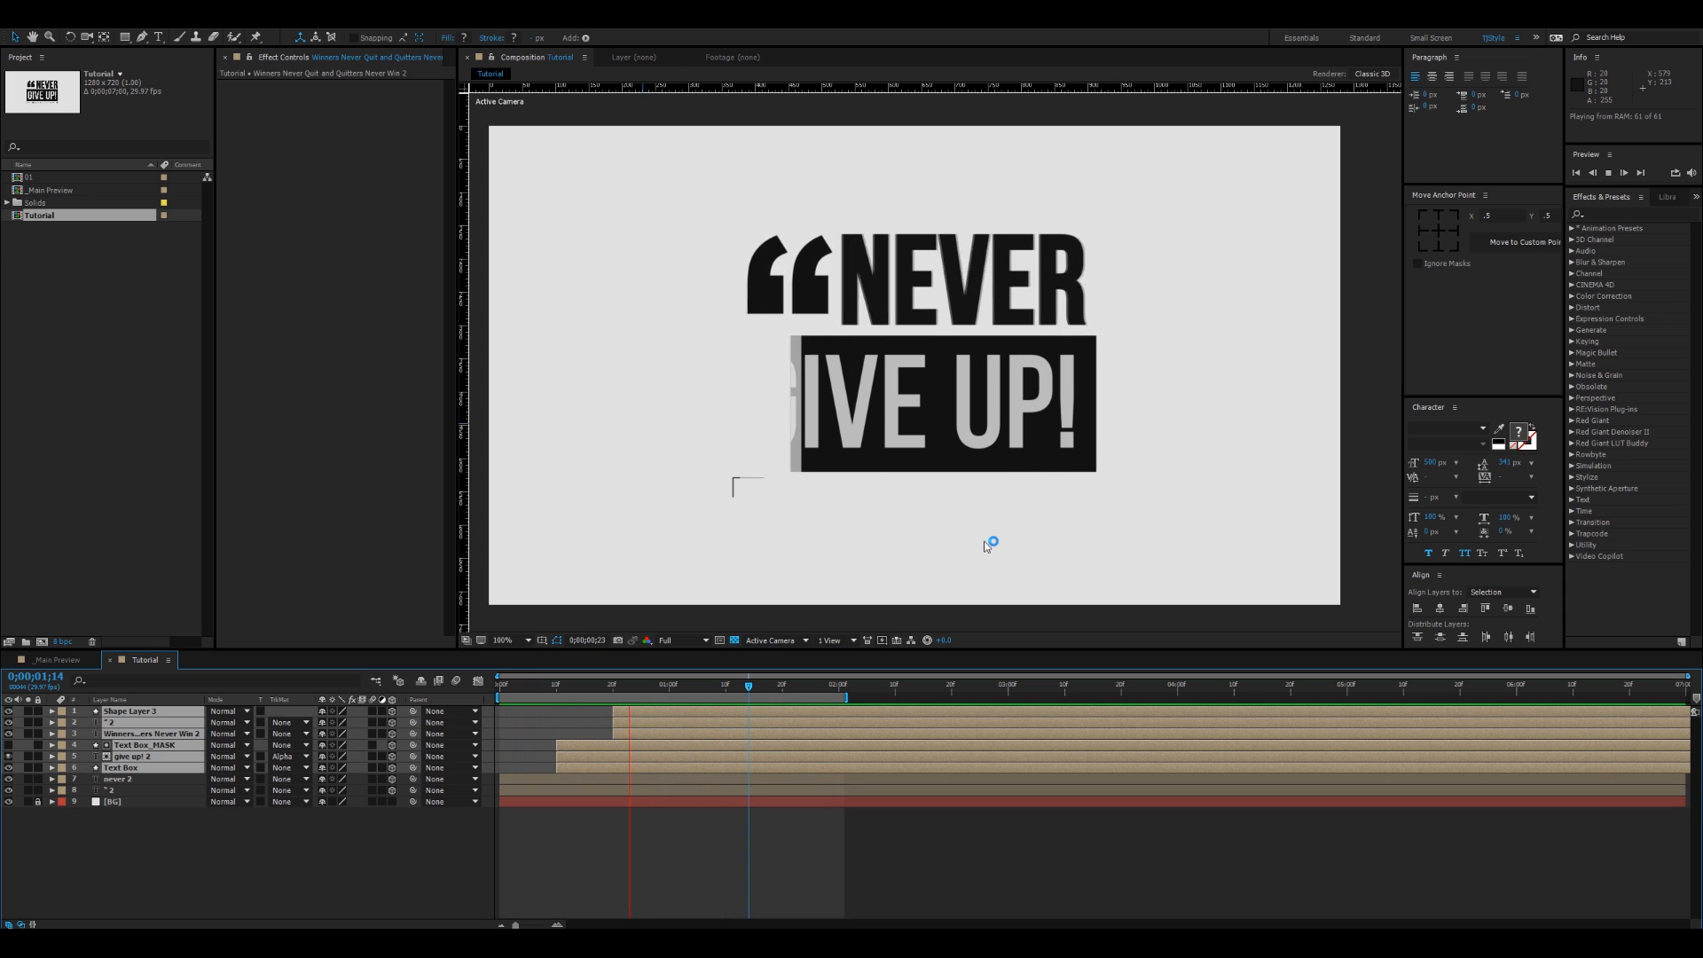
pyautogui.press('space')
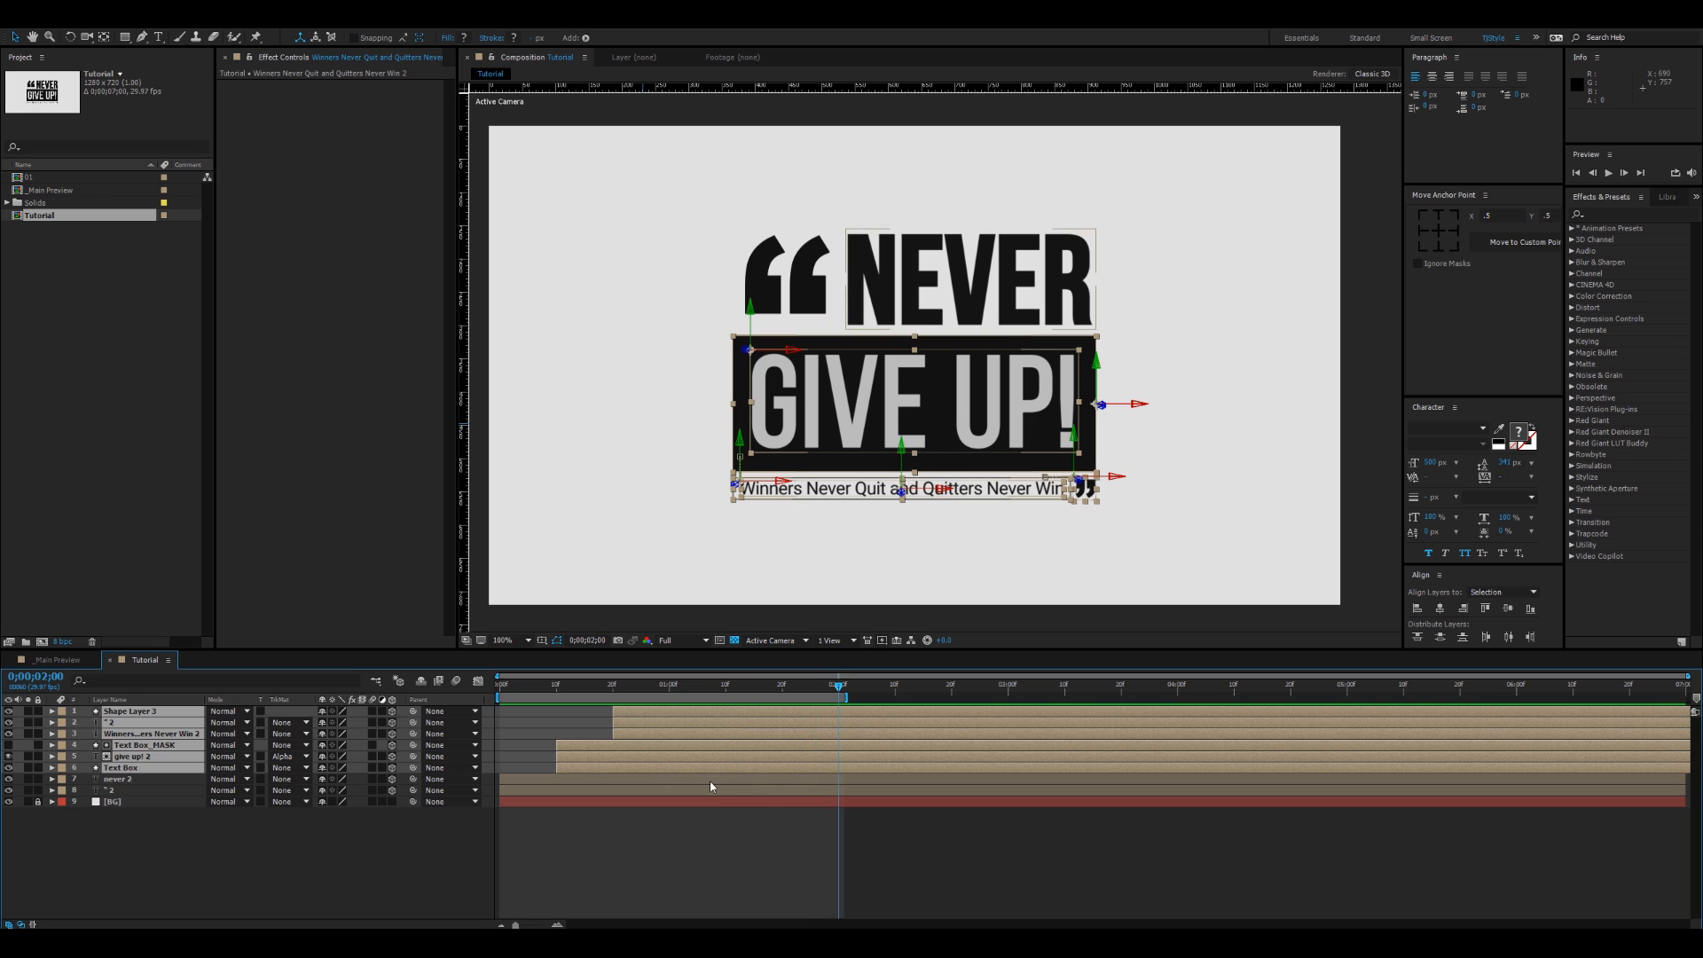
# Step: Replay the staggered quote animation and compare it with the _Main Preview composition's reveal
pyautogui.click(139, 880)
pyautogui.press('space')
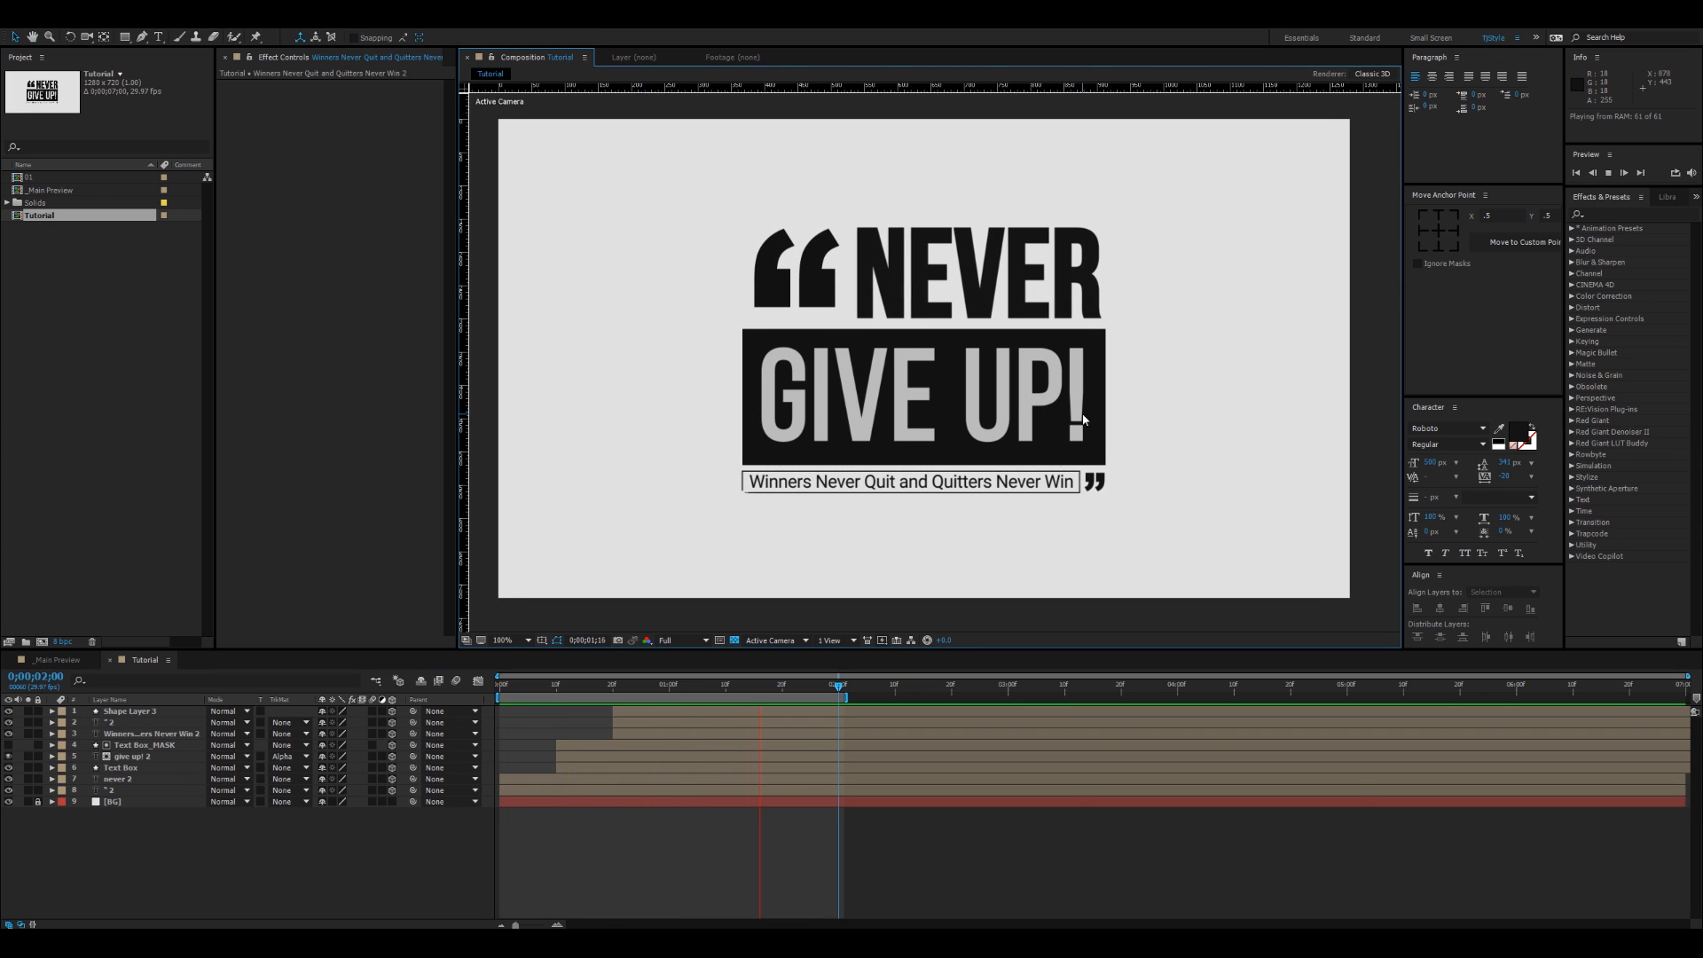
pyautogui.press('space')
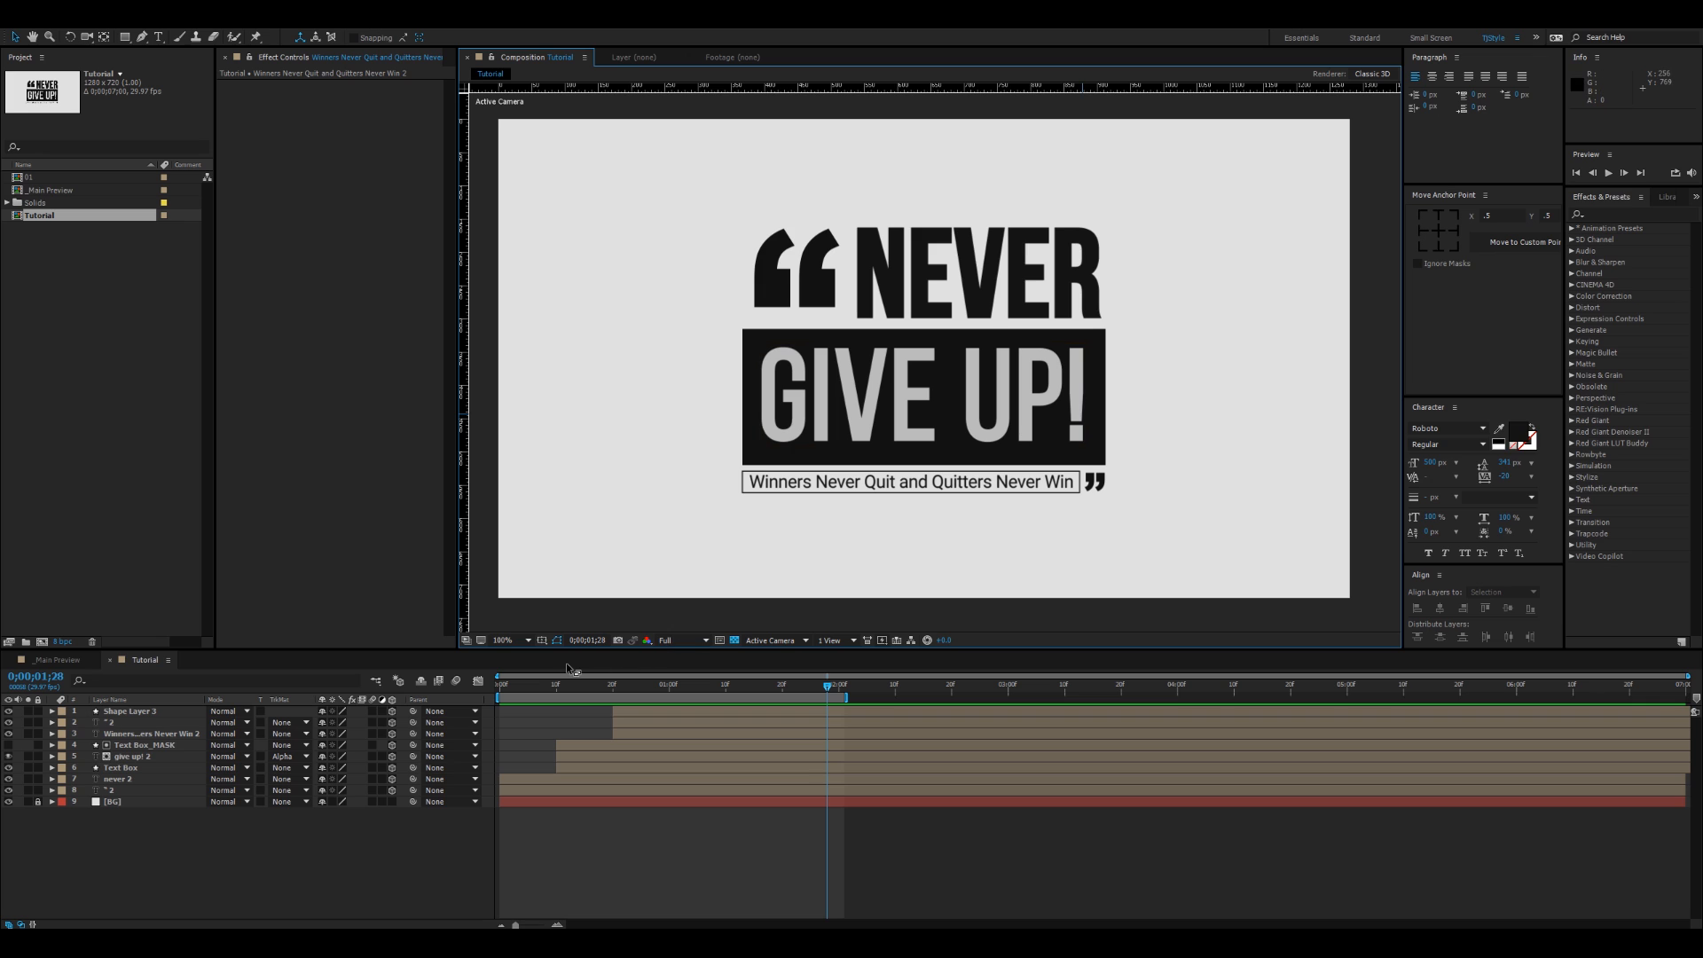
pyautogui.press('space')
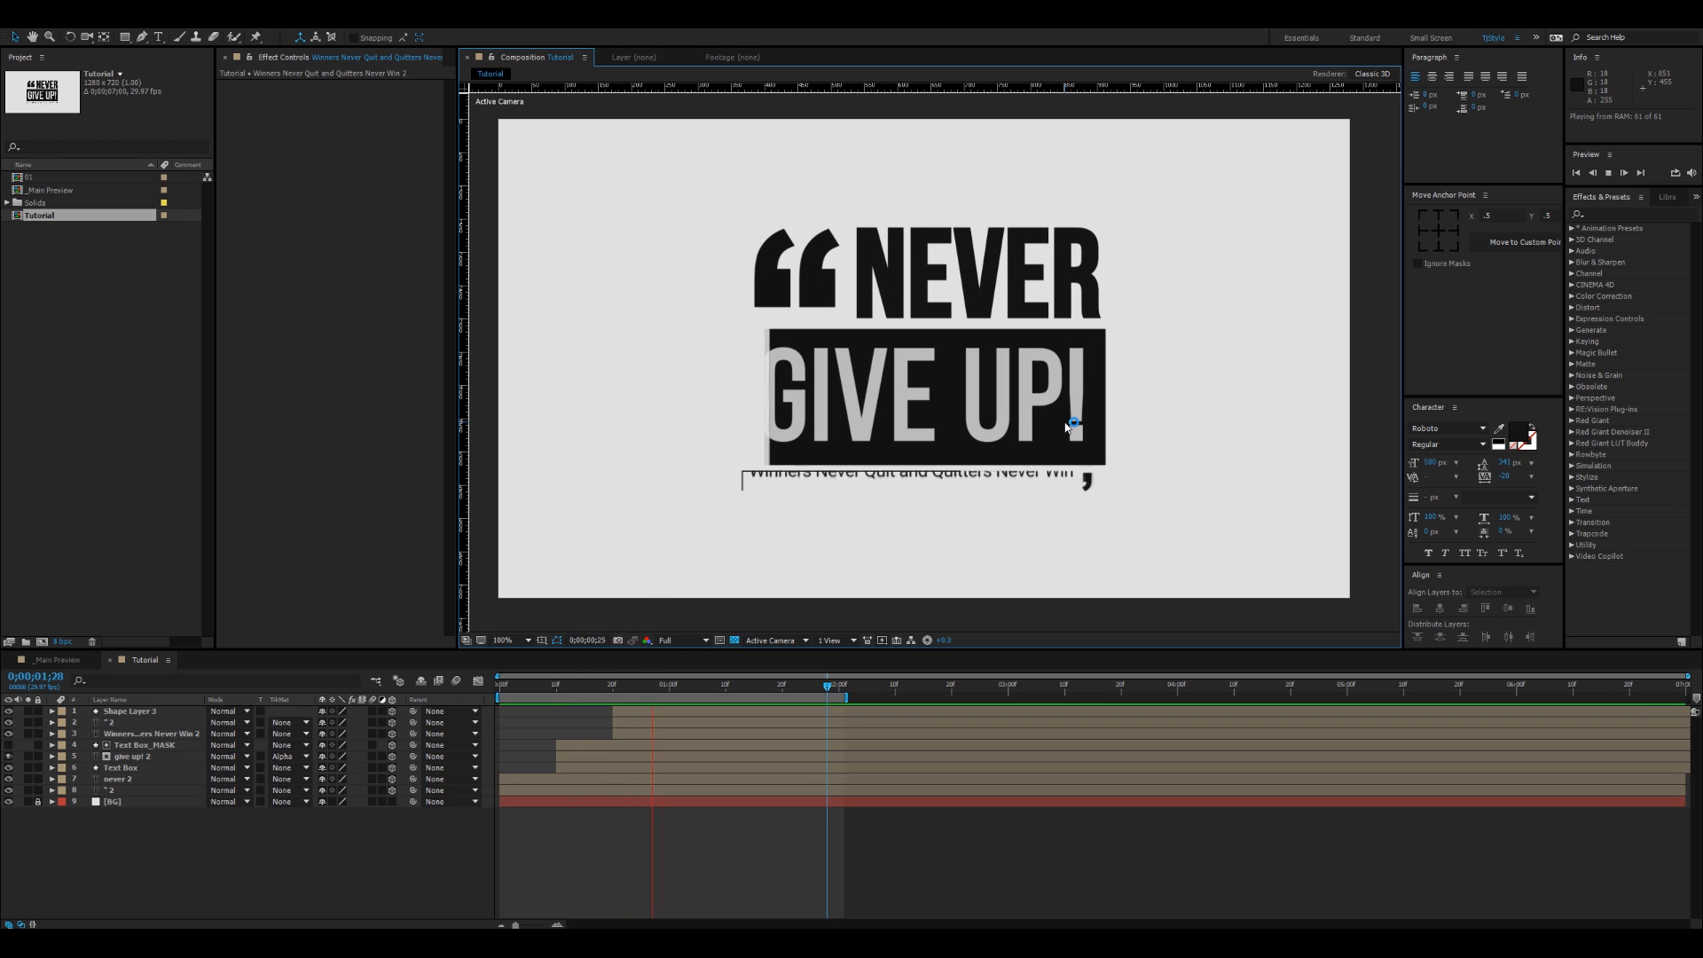
pyautogui.press('space')
pyautogui.click(103, 660)
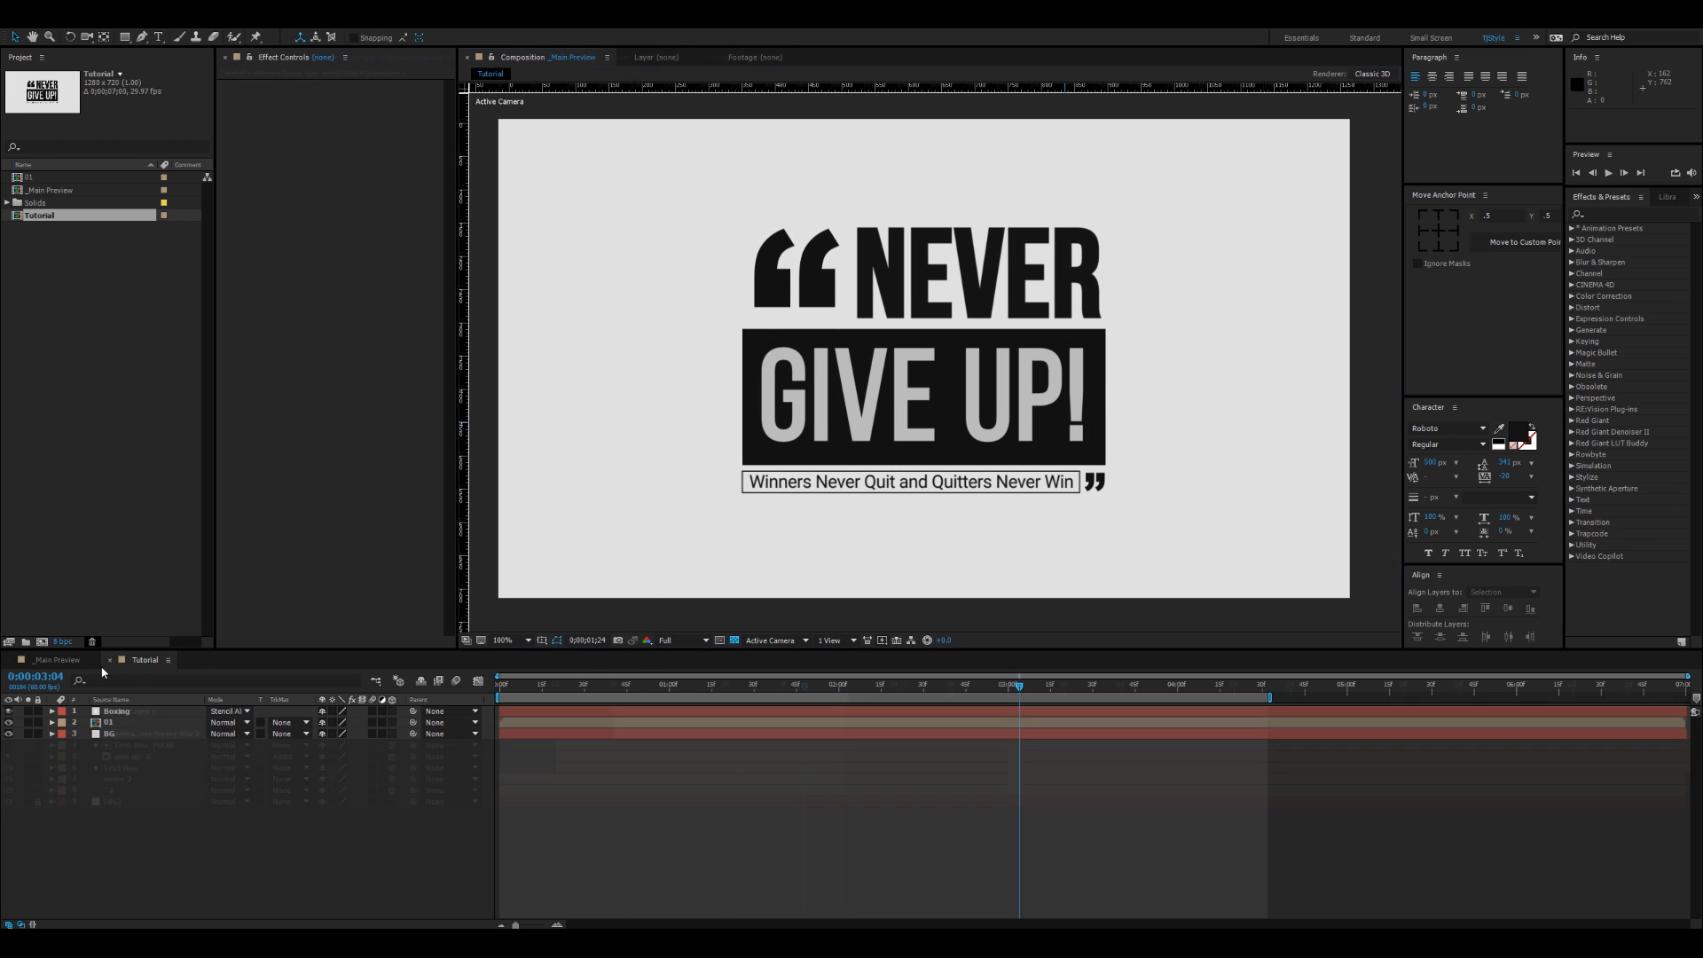
pyautogui.press('space')
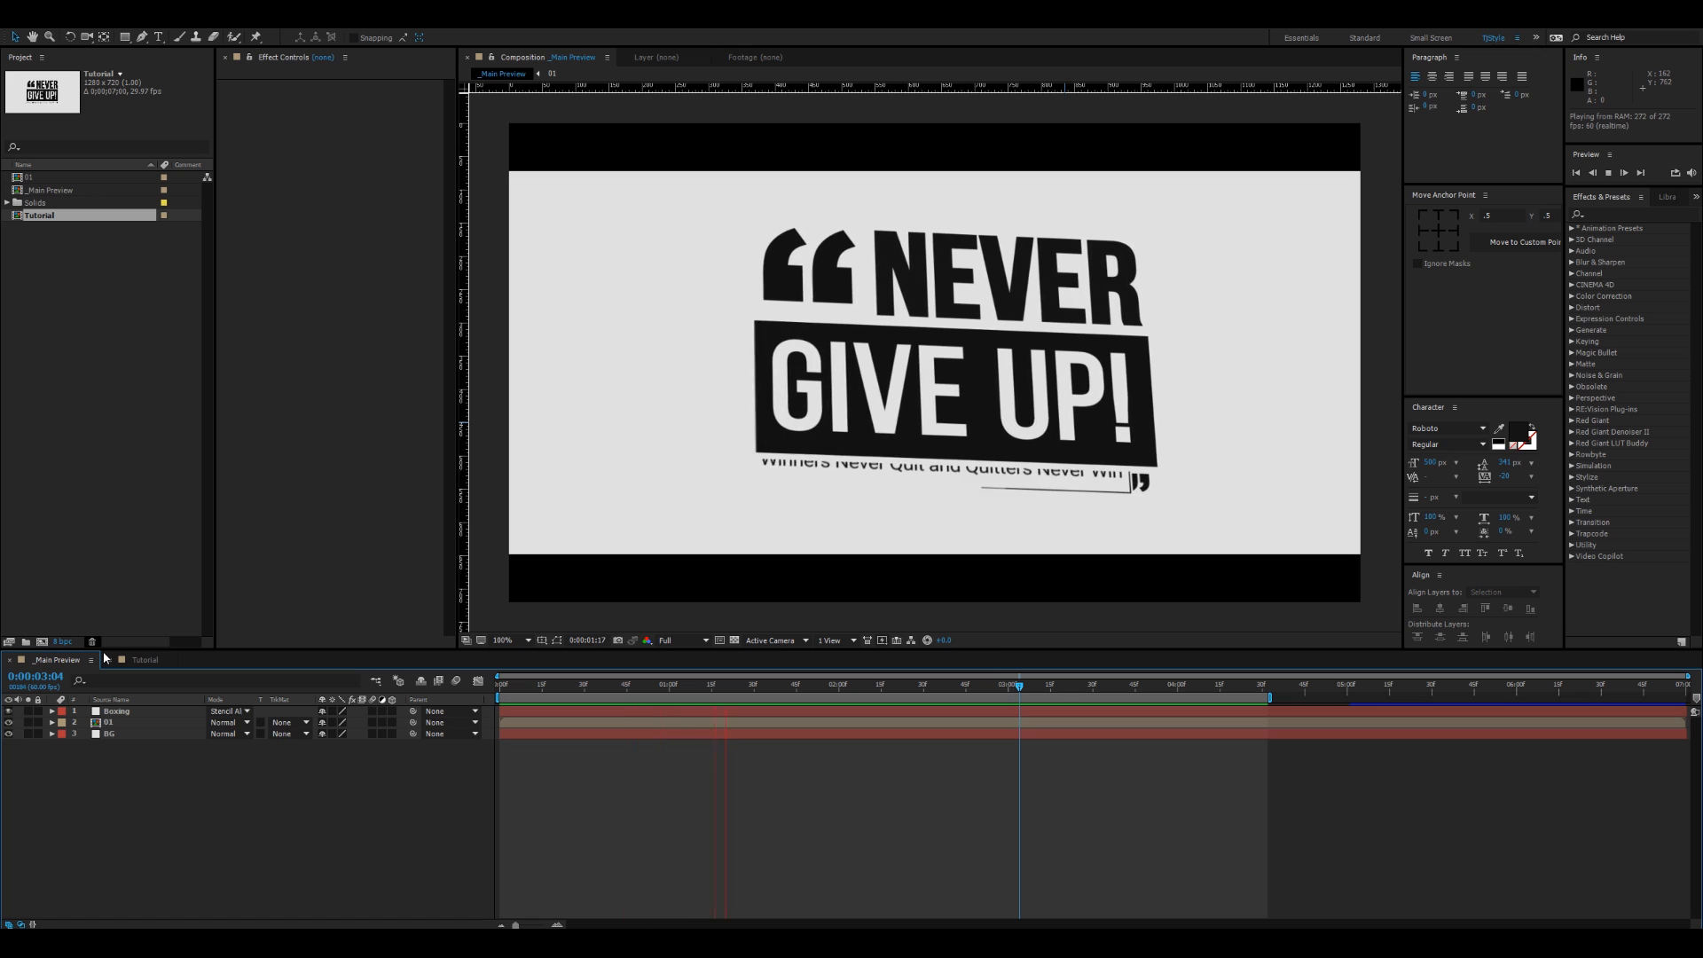
pyautogui.click(106, 660)
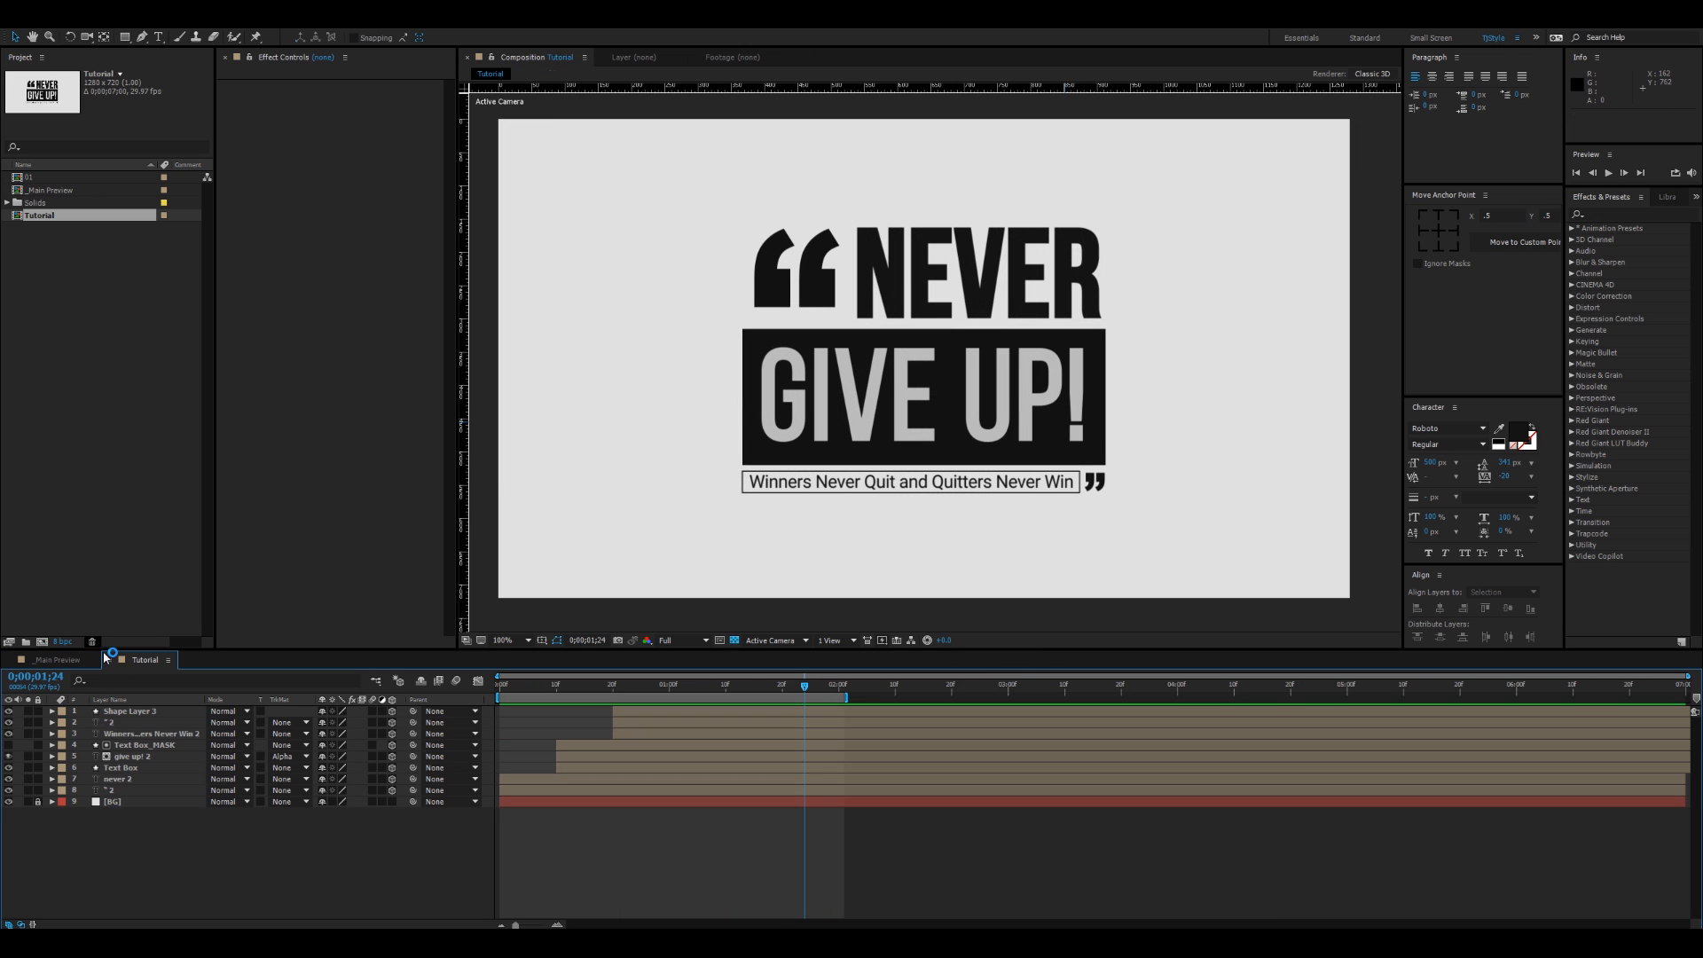
# Step: Duplicate the eight quote layers above the background and keep the copies grouped above the originals
pyautogui.click(111, 789)
pyautogui.keyDown('shift'); pyautogui.click(129, 711); pyautogui.keyUp('shift')
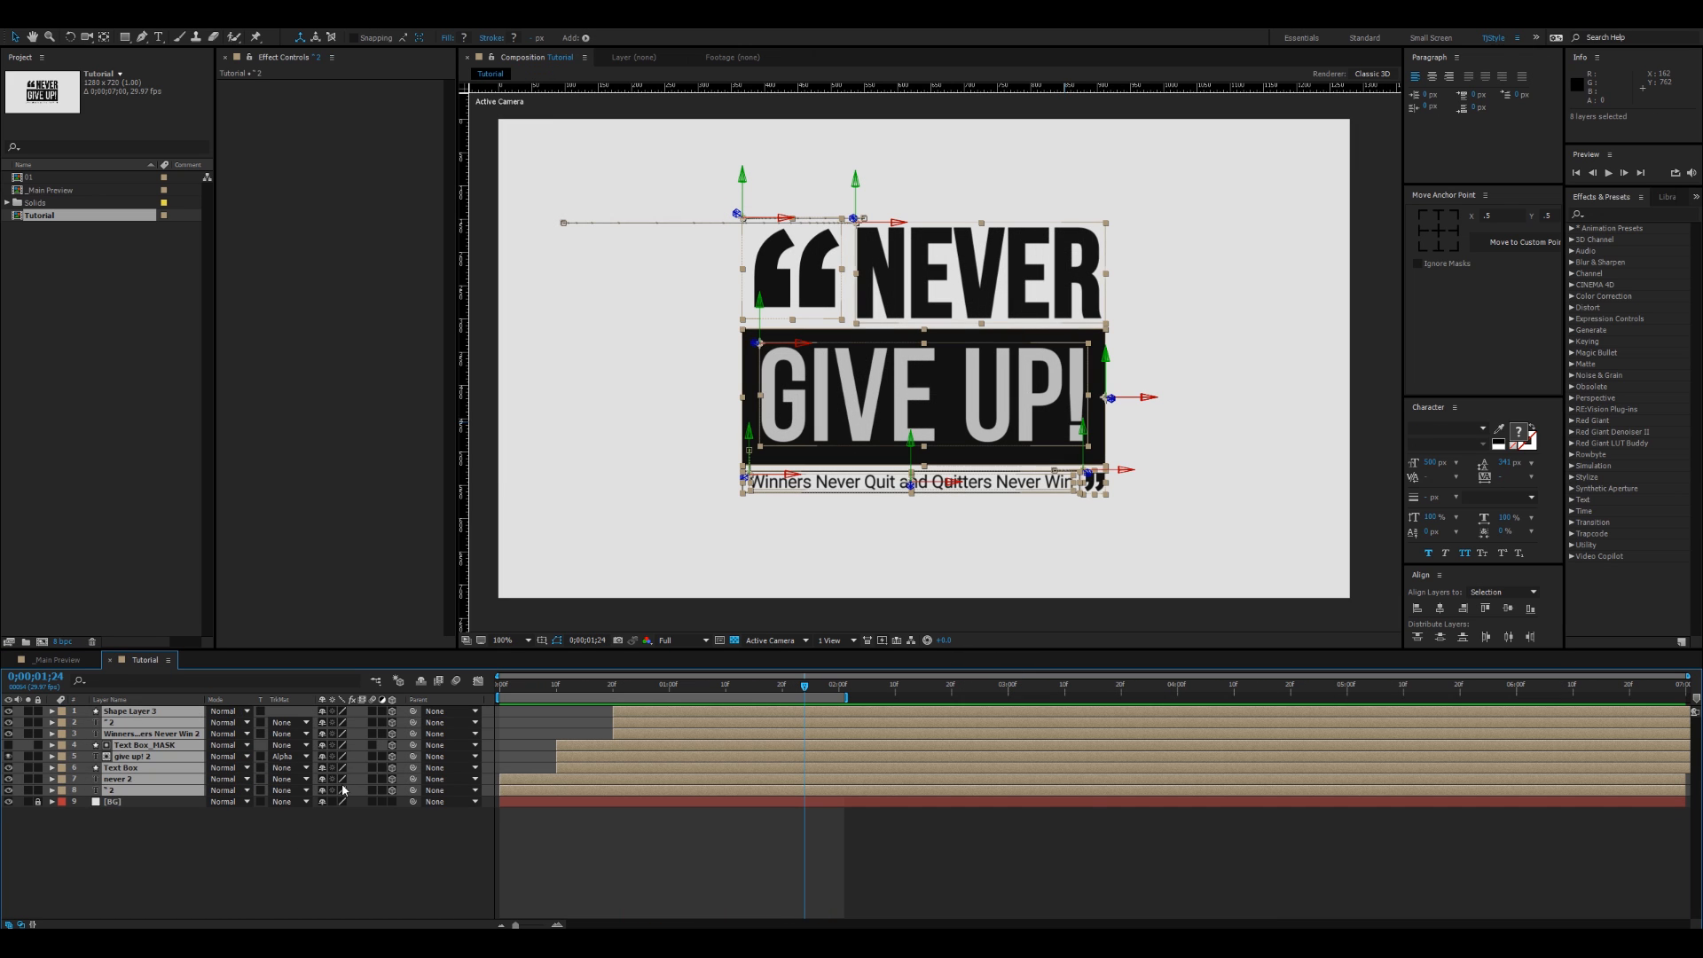
pyautogui.hotkey('ctrl', 'd')
pyautogui.moveTo(129, 824); pyautogui.dragTo(130, 724)
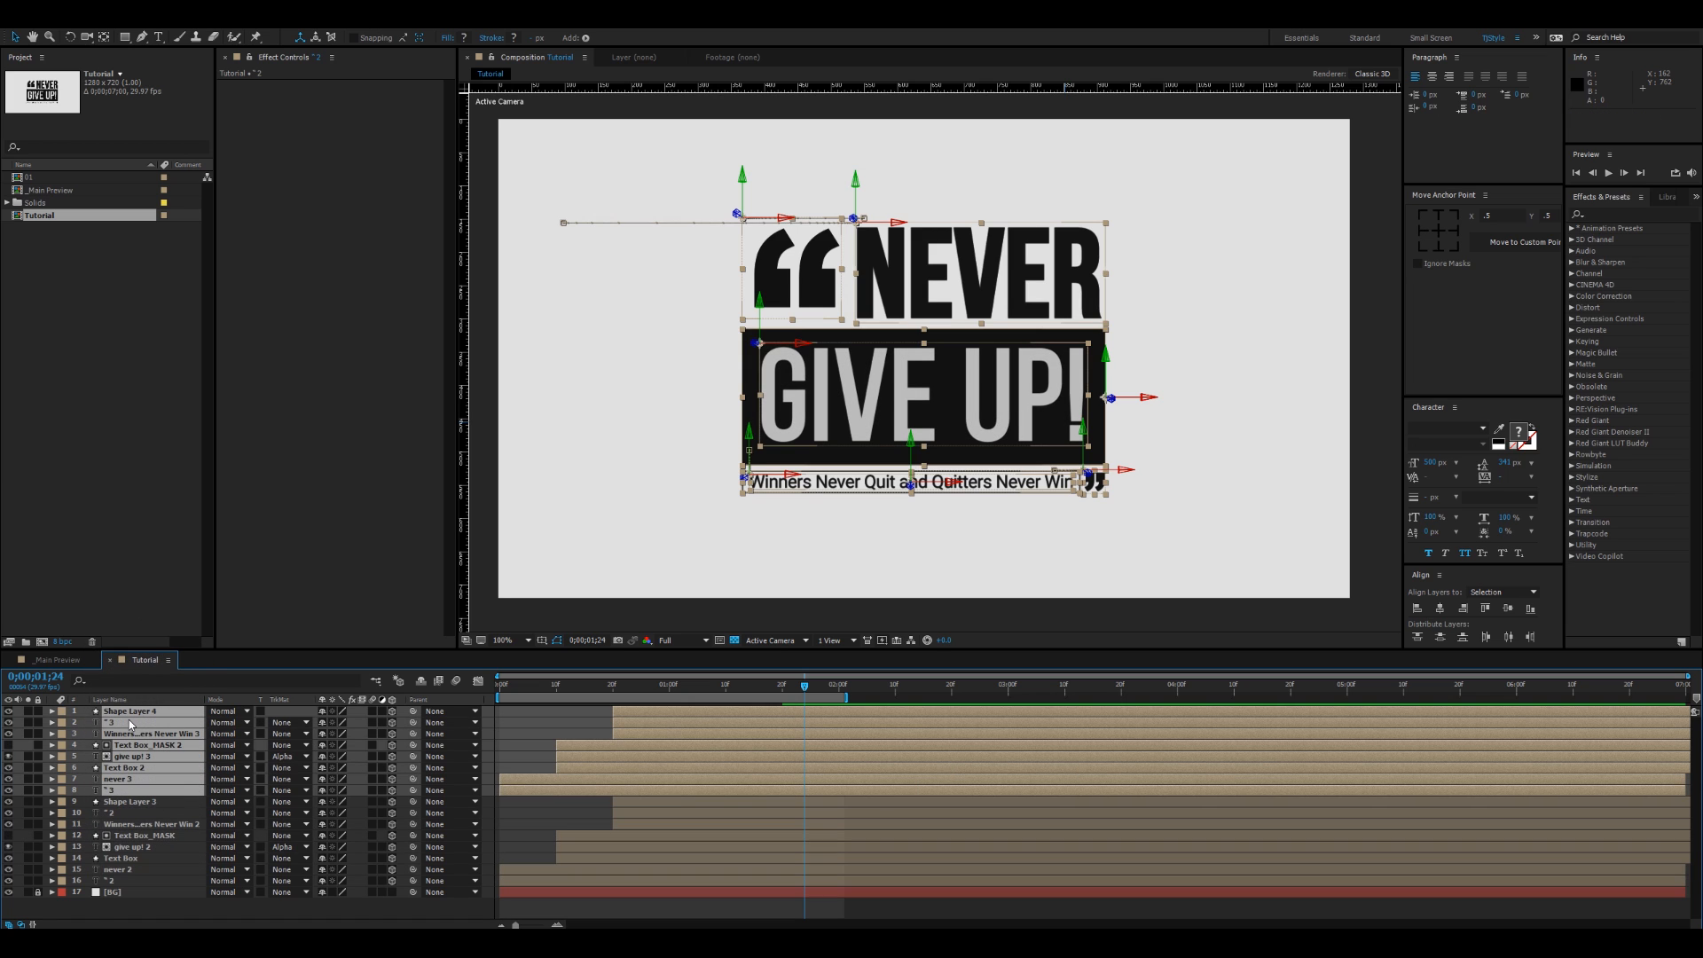
# Step: Remove all mask path, position, scale and trim End keyframes from the duplicated layers at 0;00;02;00
pyautogui.press('u')
pyautogui.press('`')
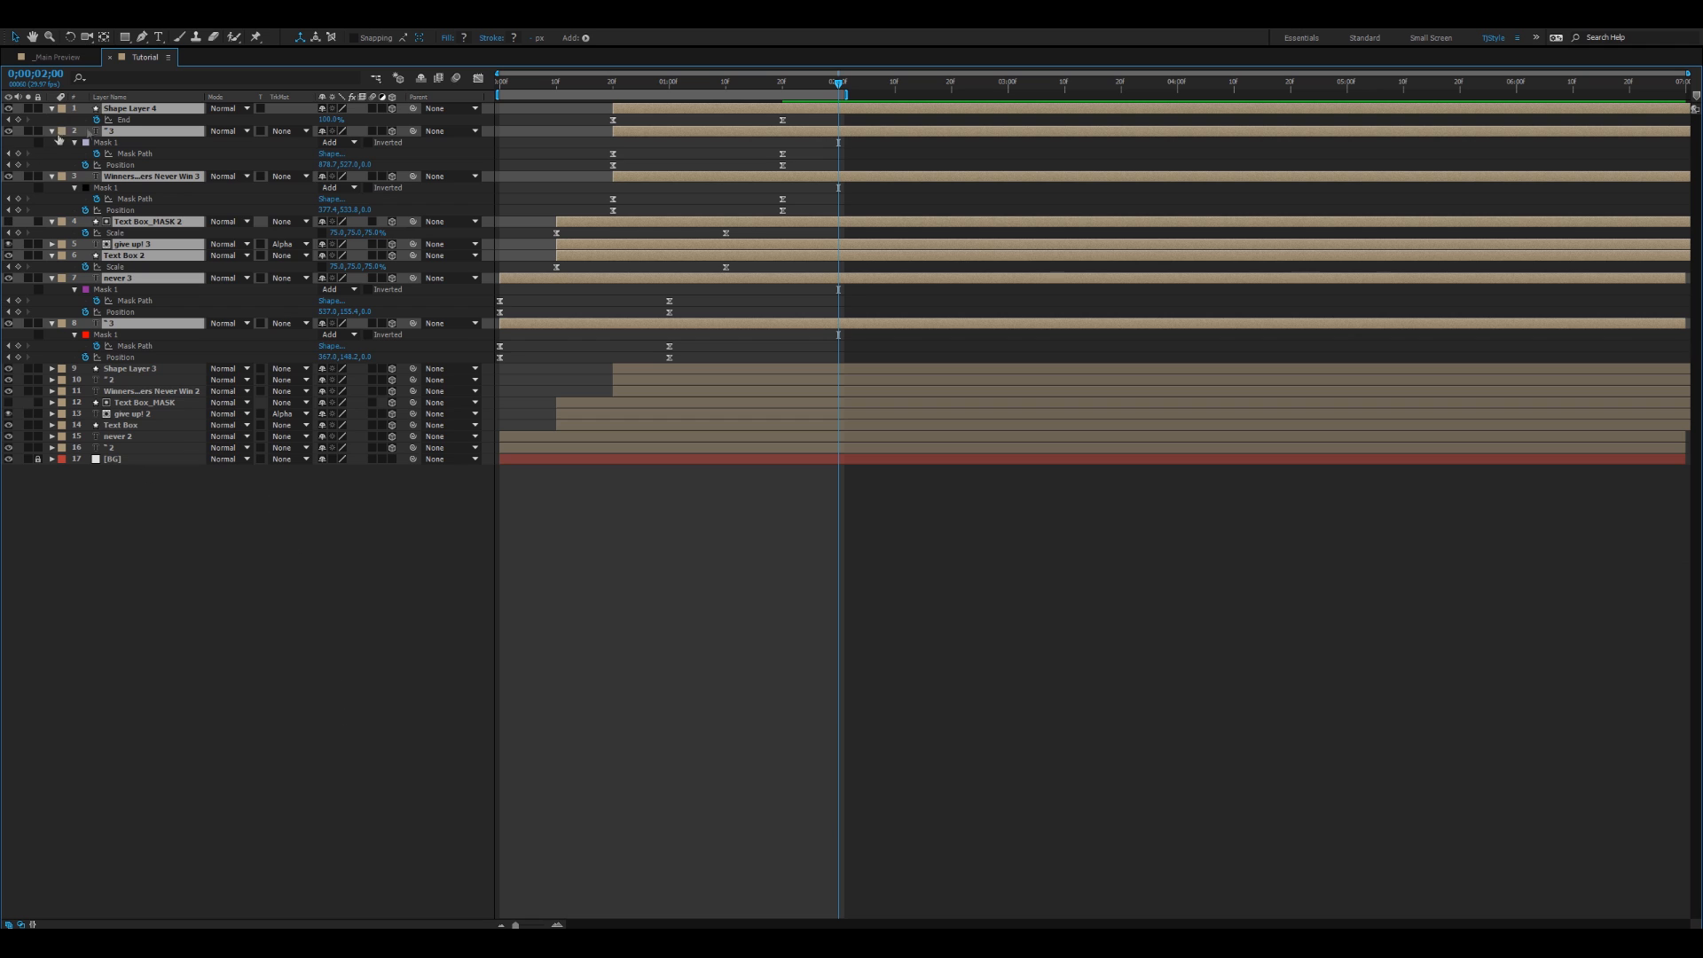
pyautogui.click(97, 119)
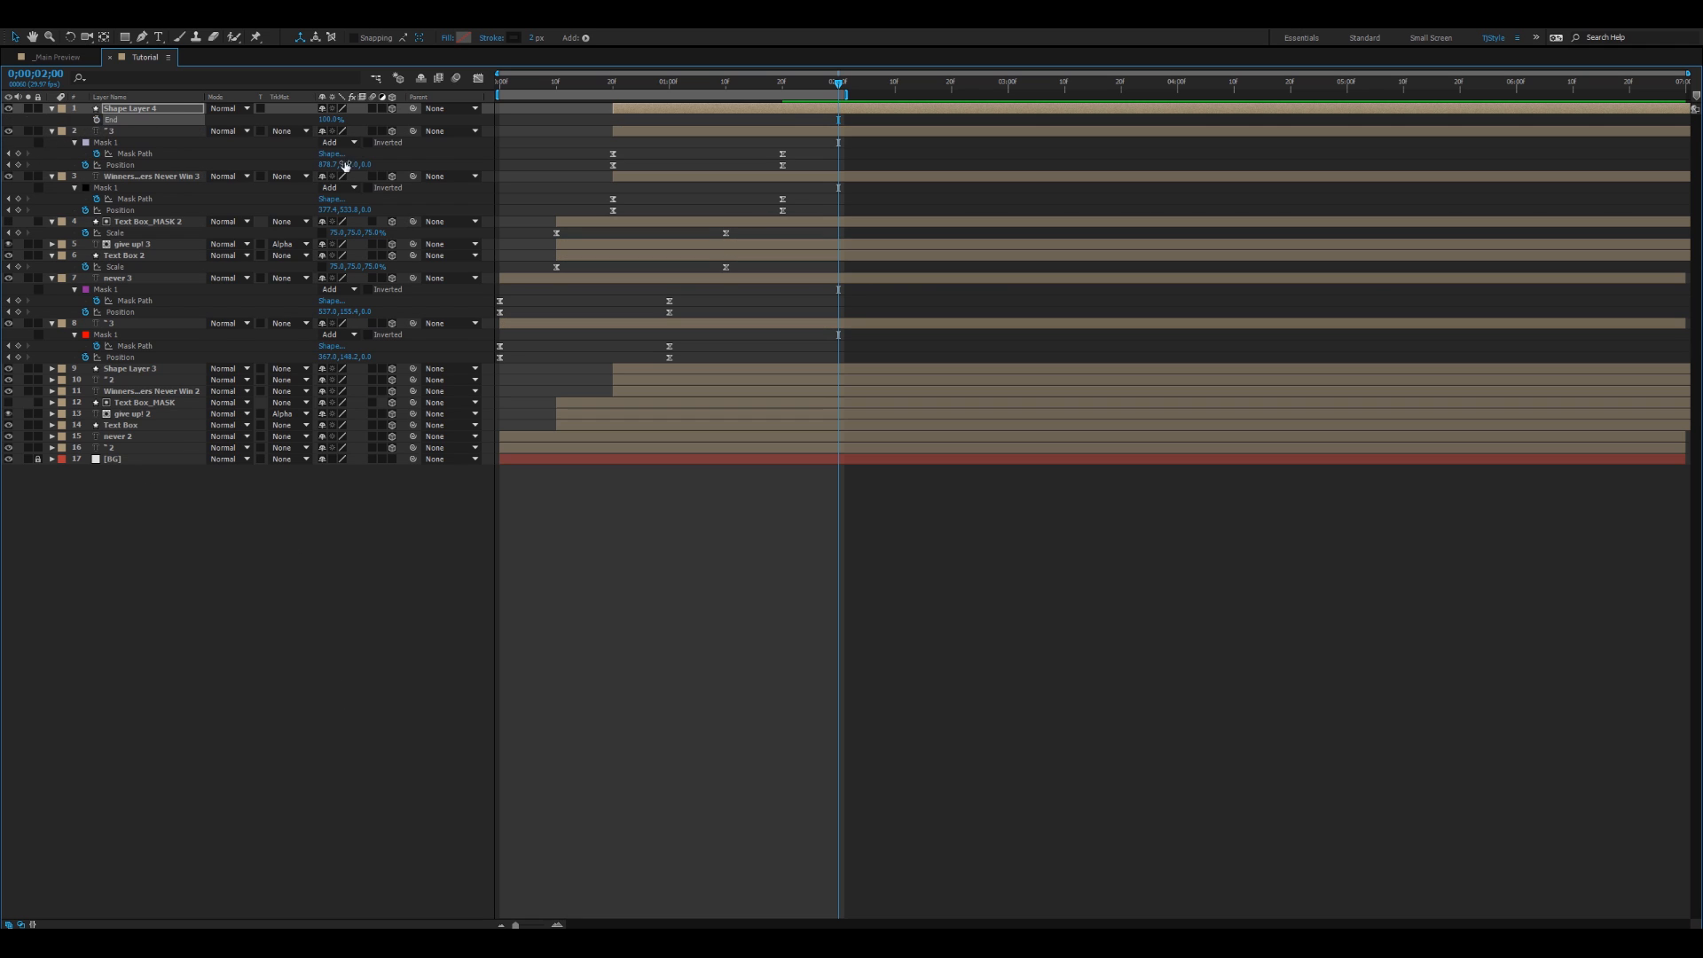
pyautogui.hotkey('ctrl', 'z')
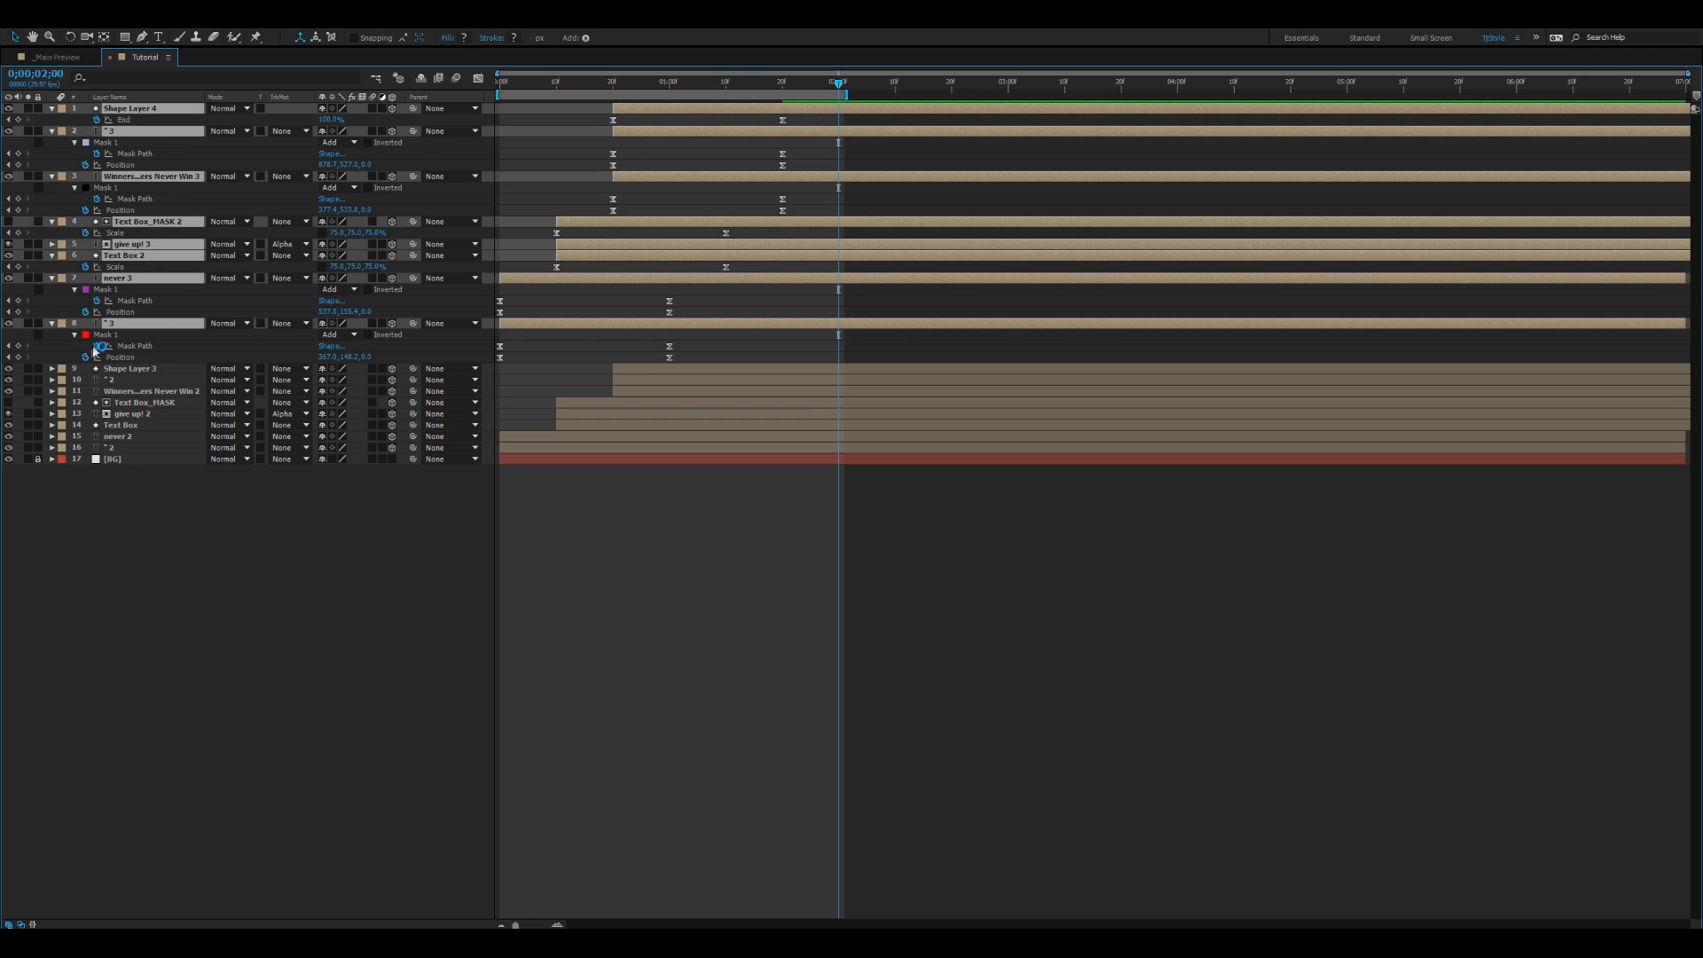
pyautogui.click(98, 346)
pyautogui.hotkey('ctrl', 'z')
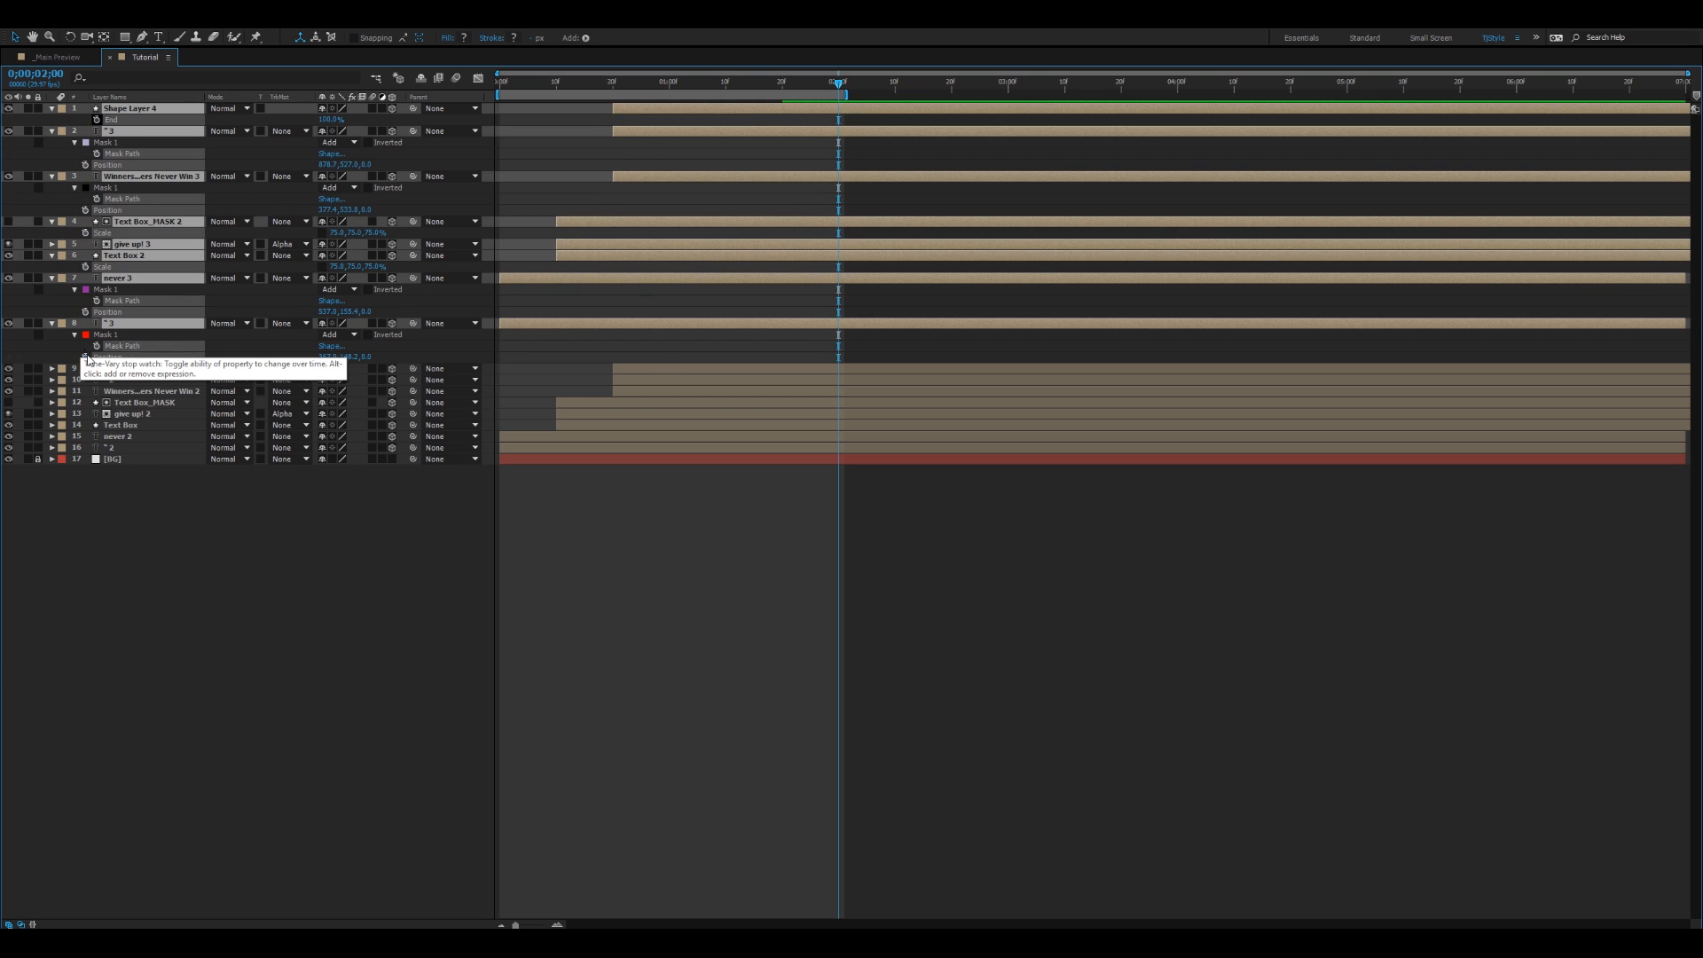
pyautogui.press('u')
pyautogui.press('`')
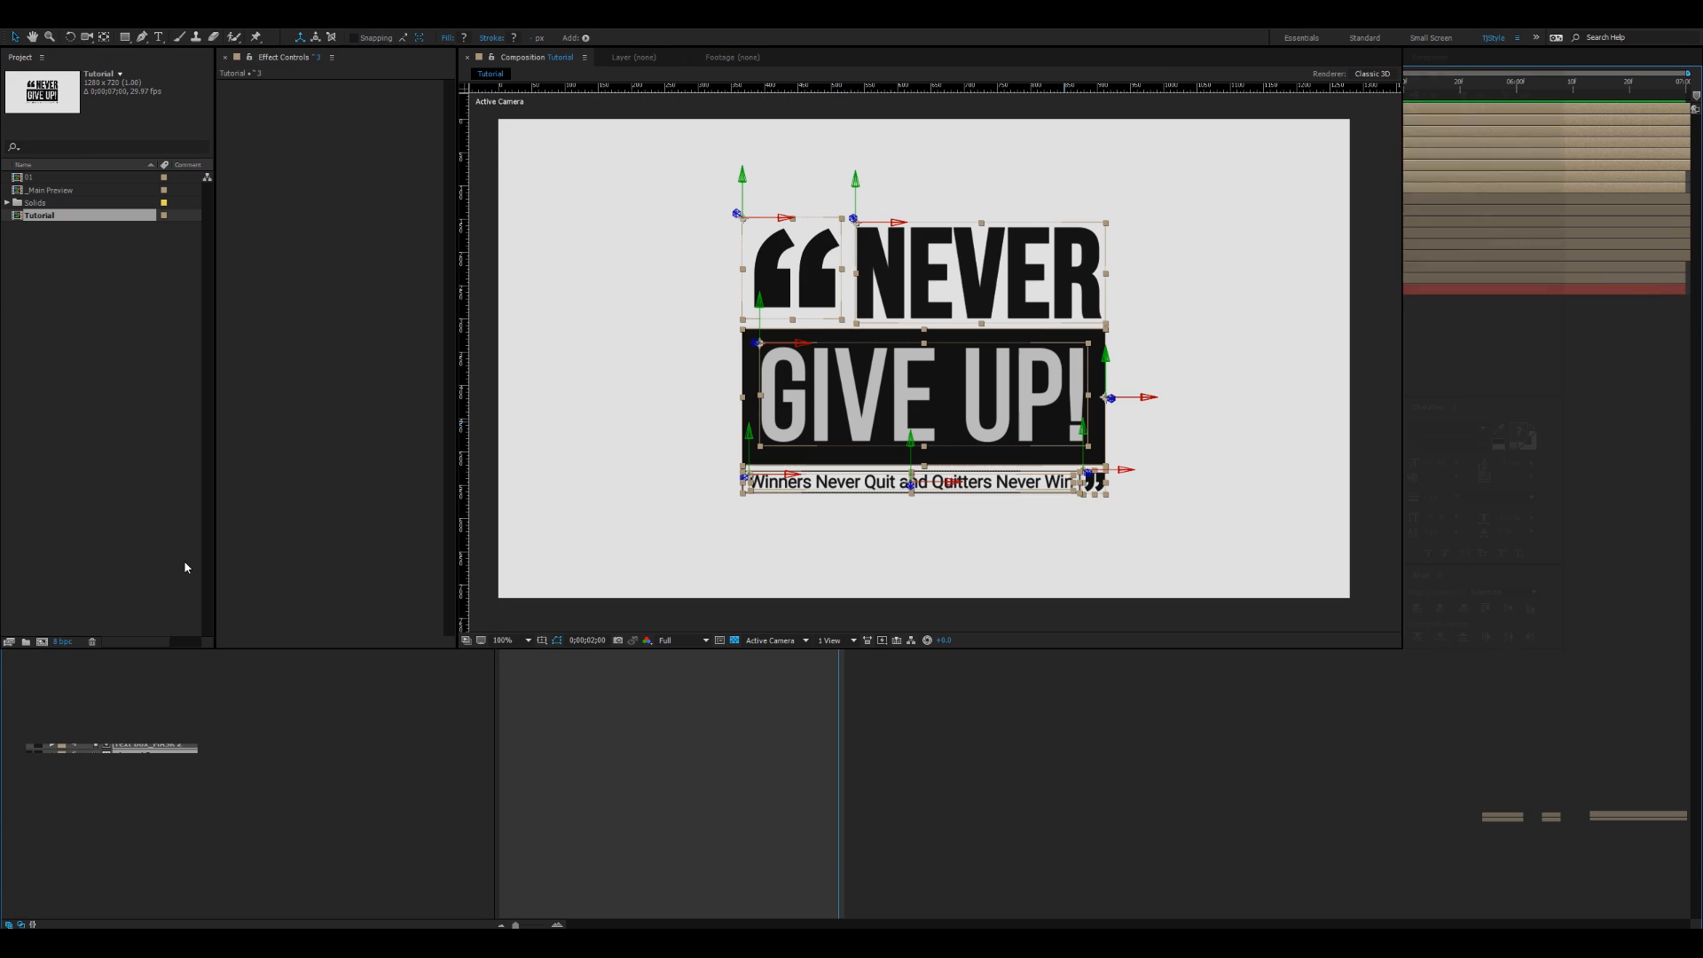
# Step: Hide the eight original animated quote layers and play the composition to check the static copies
pyautogui.click(135, 802)
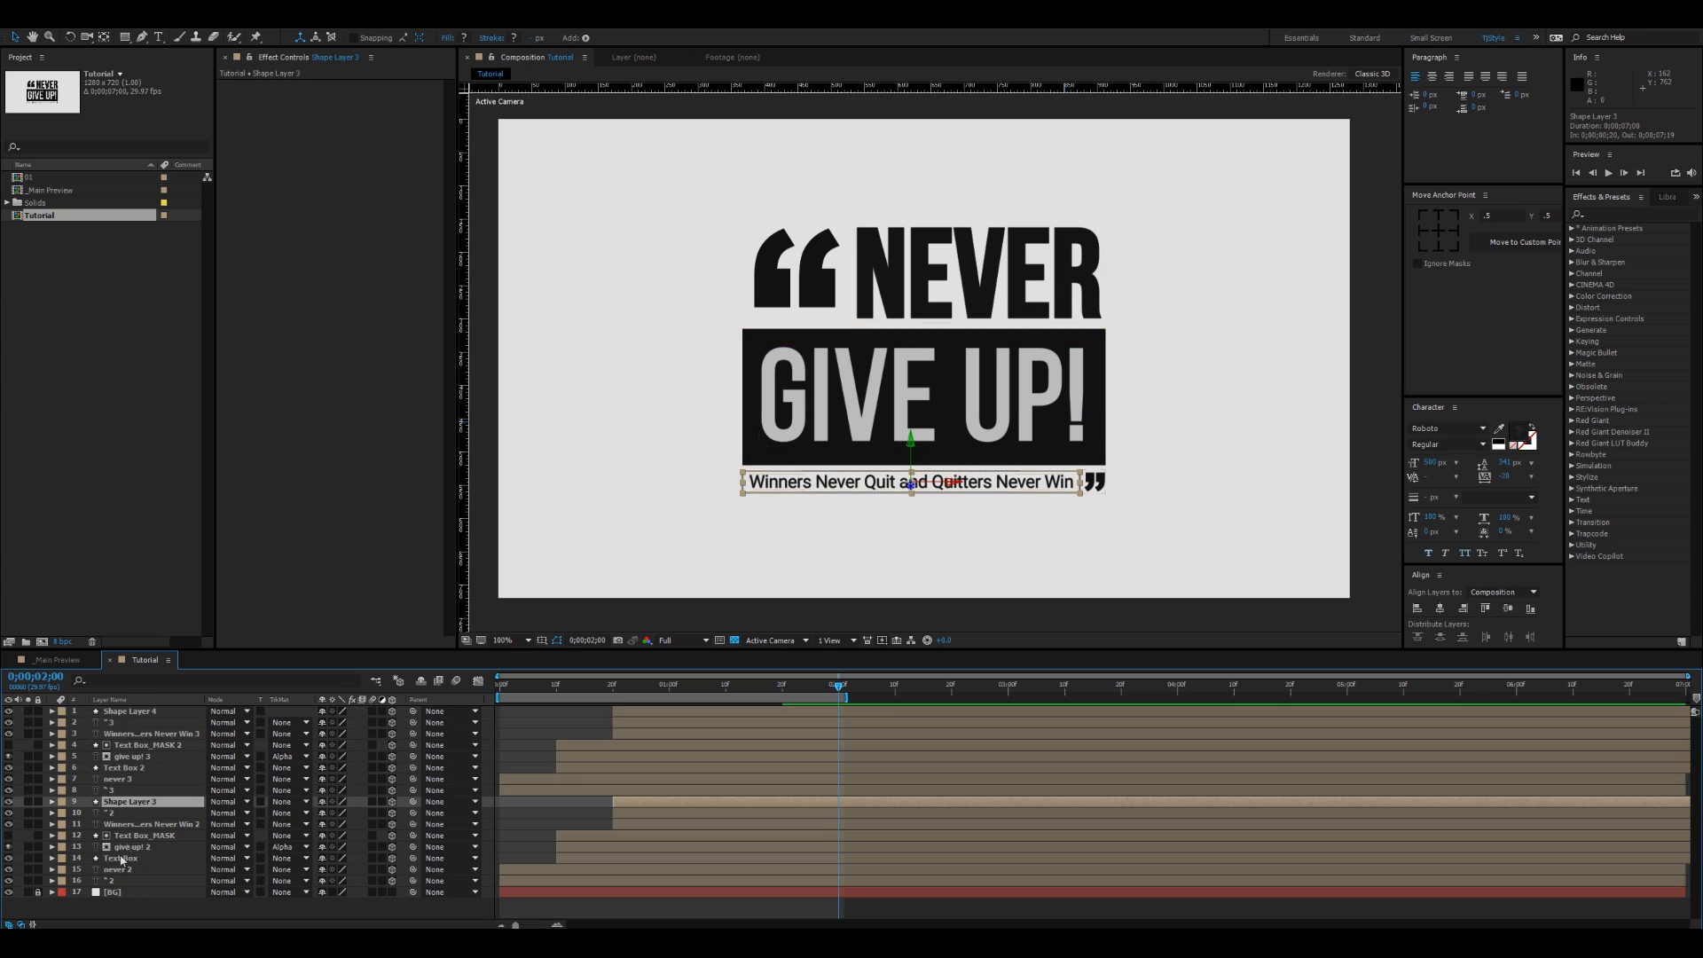
pyautogui.keyDown('shift'); pyautogui.click(111, 881); pyautogui.keyUp('shift')
pyautogui.click(9, 882)
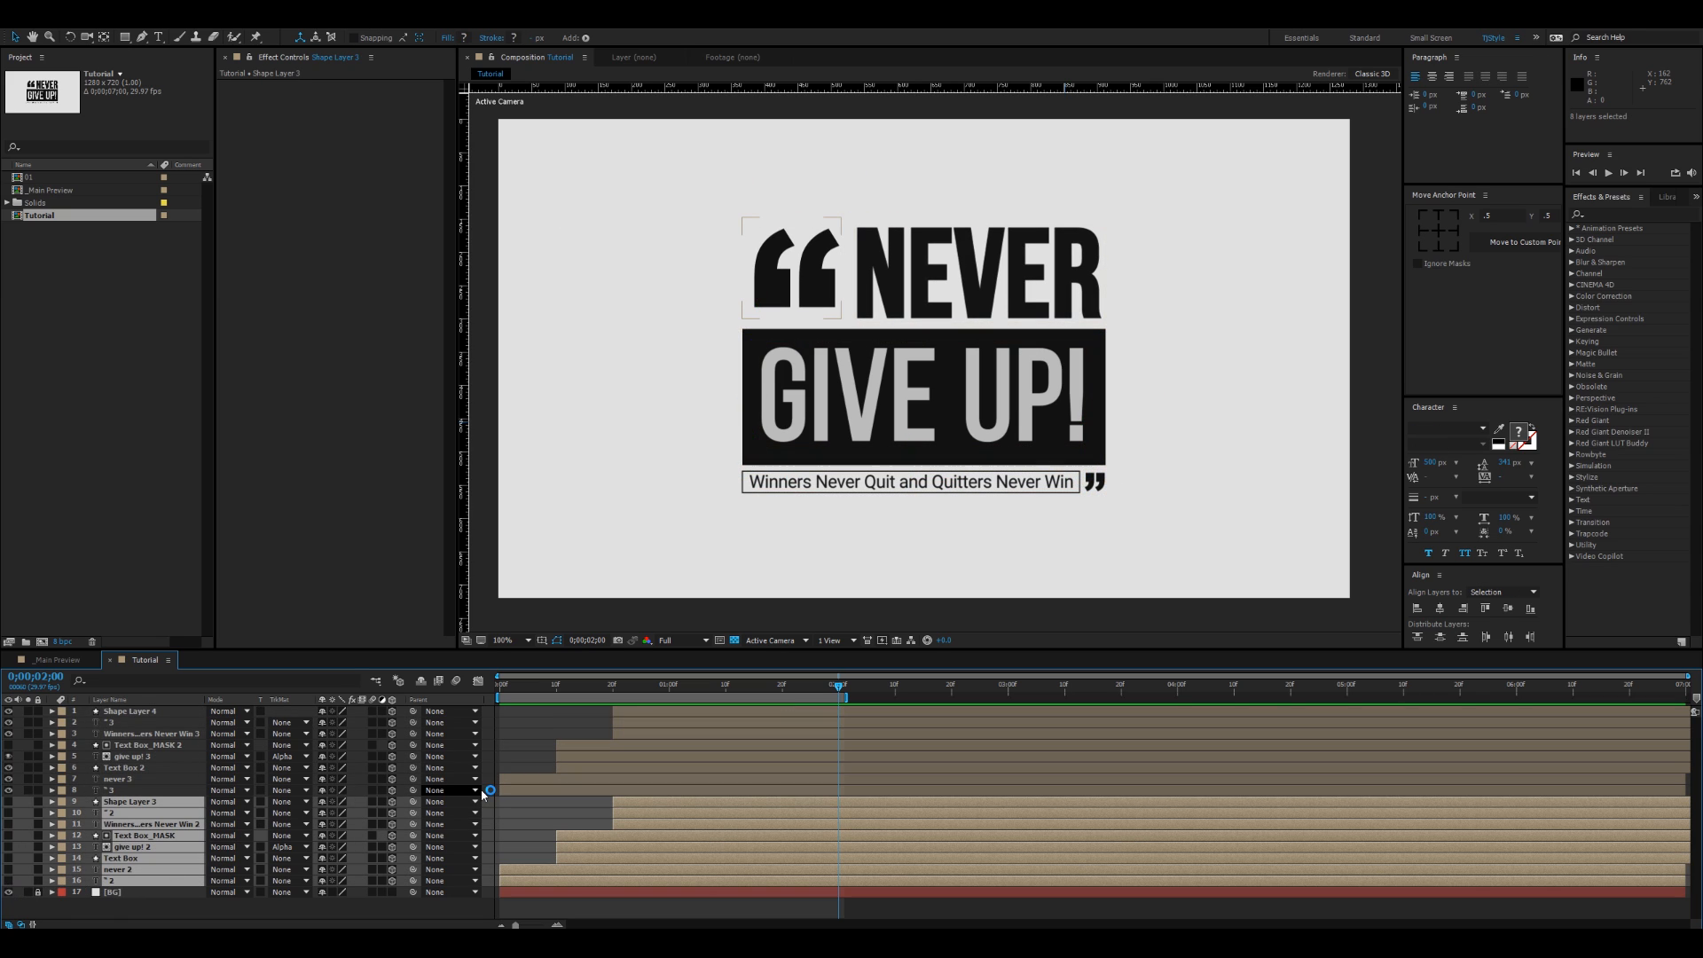
pyautogui.press('space')
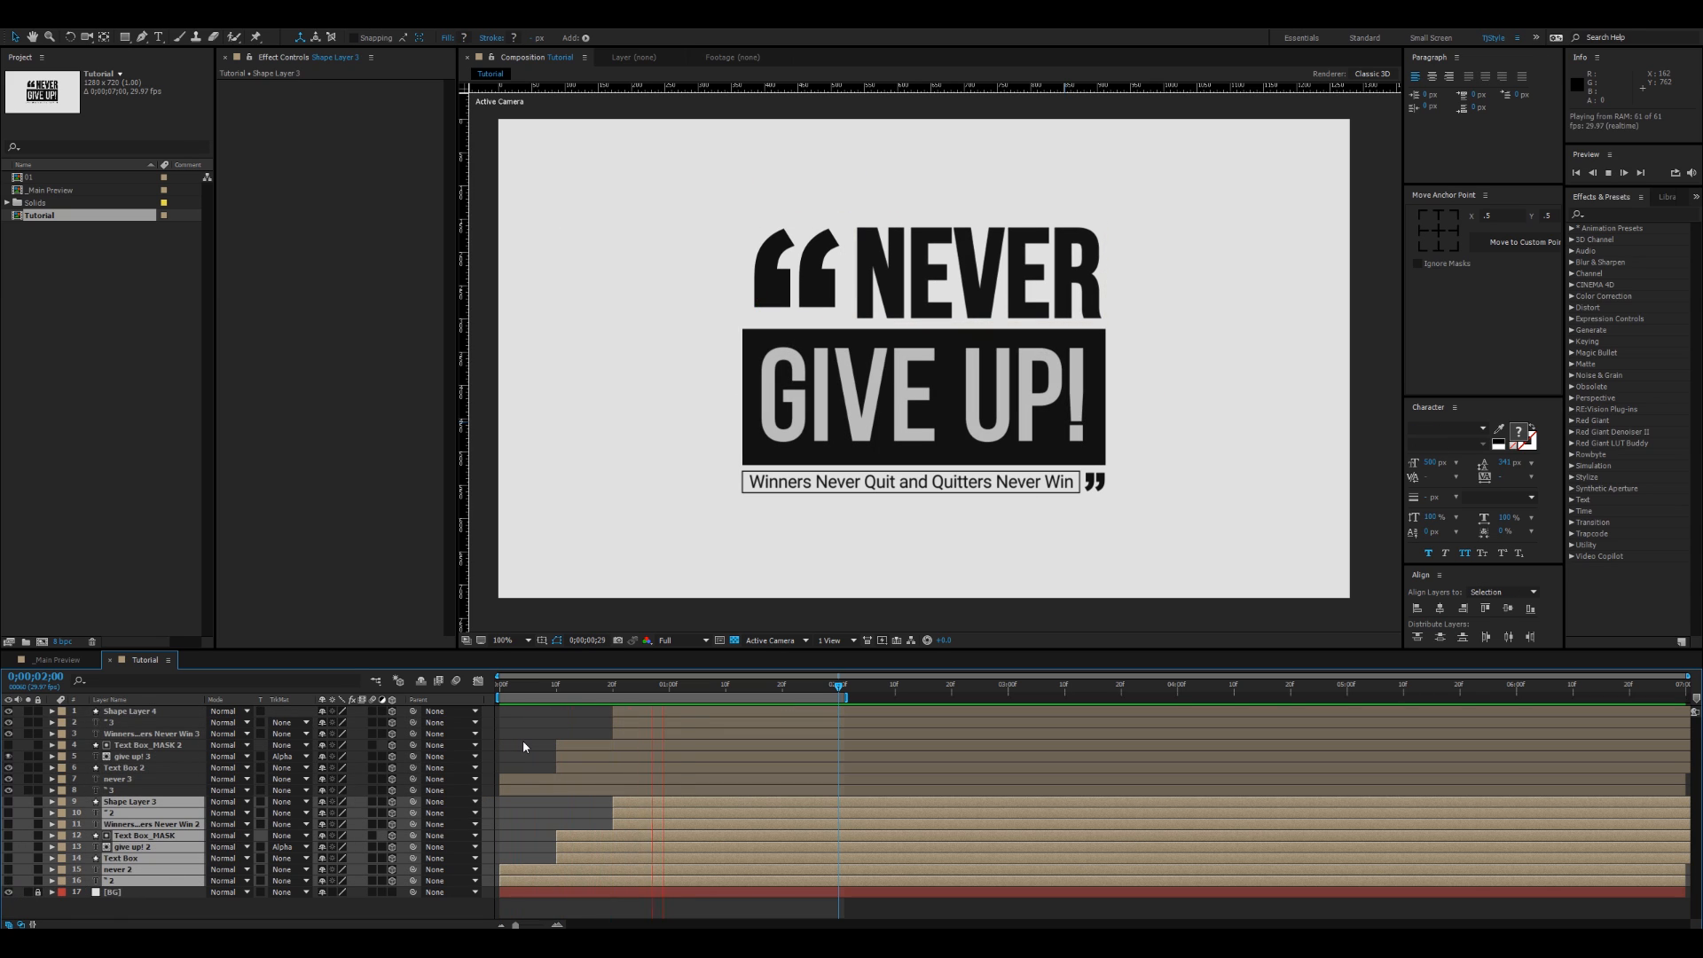
pyautogui.press('space')
# Step: Shift the duplicated GIVE UP! box and tagline layers to start at 0;00;00;00
pyautogui.click(594, 772)
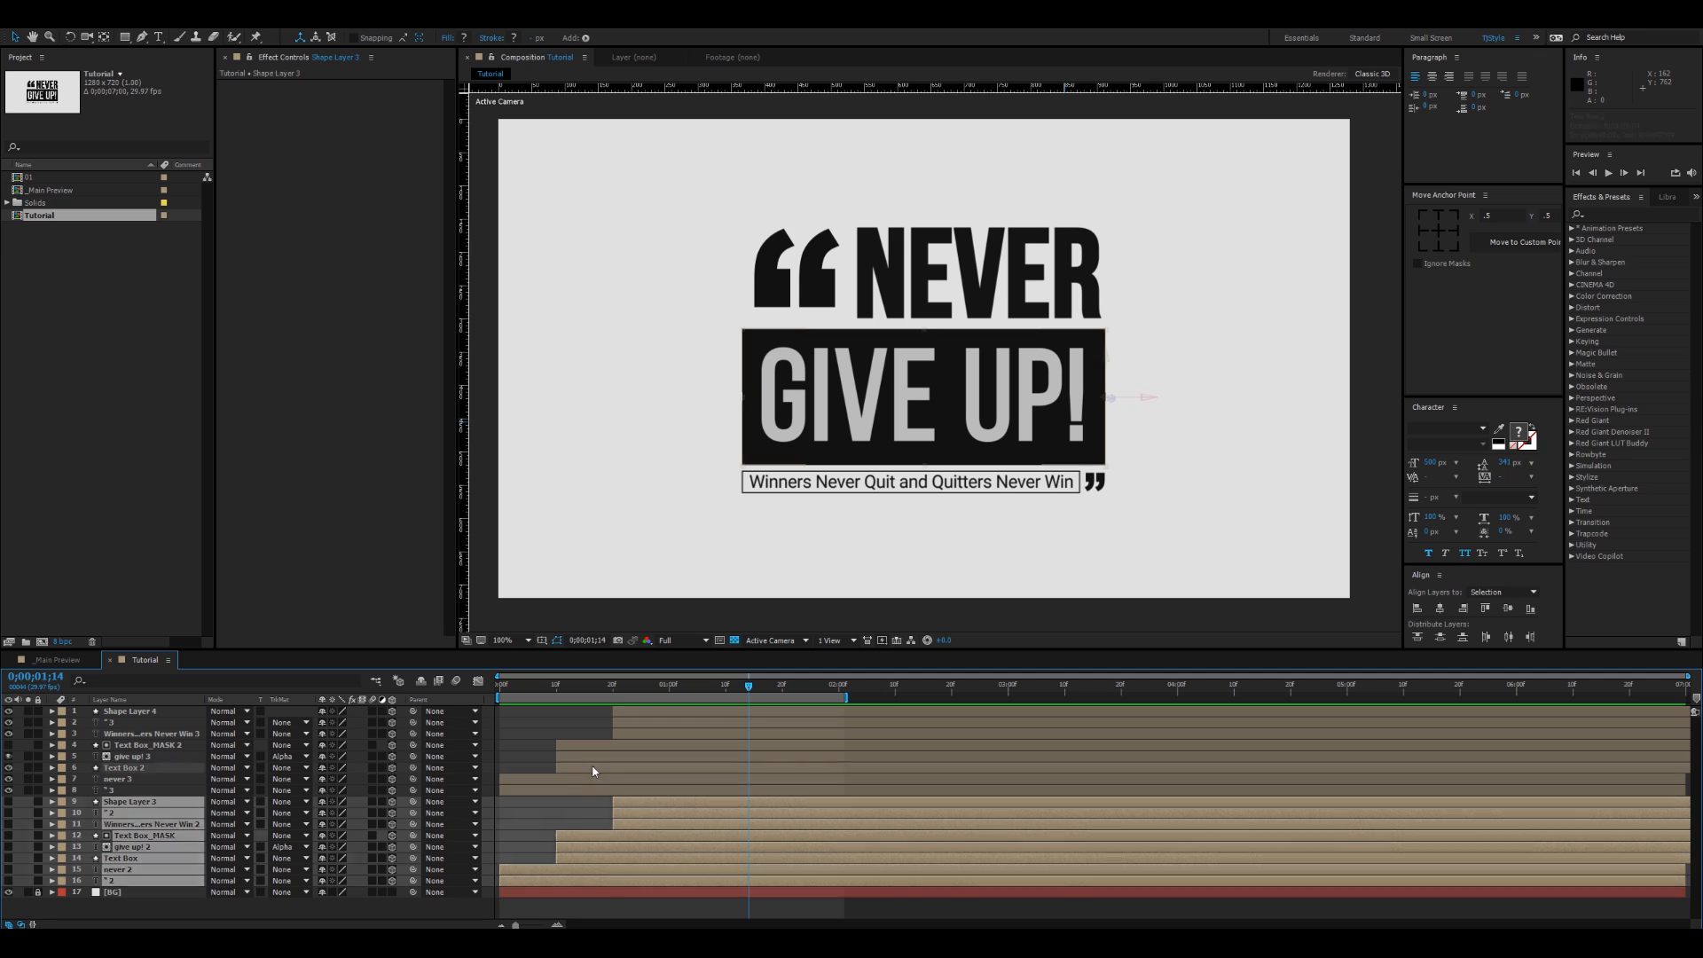
pyautogui.keyDown('shift'); pyautogui.click(627, 712); pyautogui.keyUp('shift')
pyautogui.moveTo(580, 769); pyautogui.dragTo(516, 733)
pyautogui.click(575, 733)
pyautogui.keyDown('shift'); pyautogui.click(571, 711); pyautogui.keyUp('shift')
pyautogui.moveTo(532, 694); pyautogui.dragTo(468, 687)
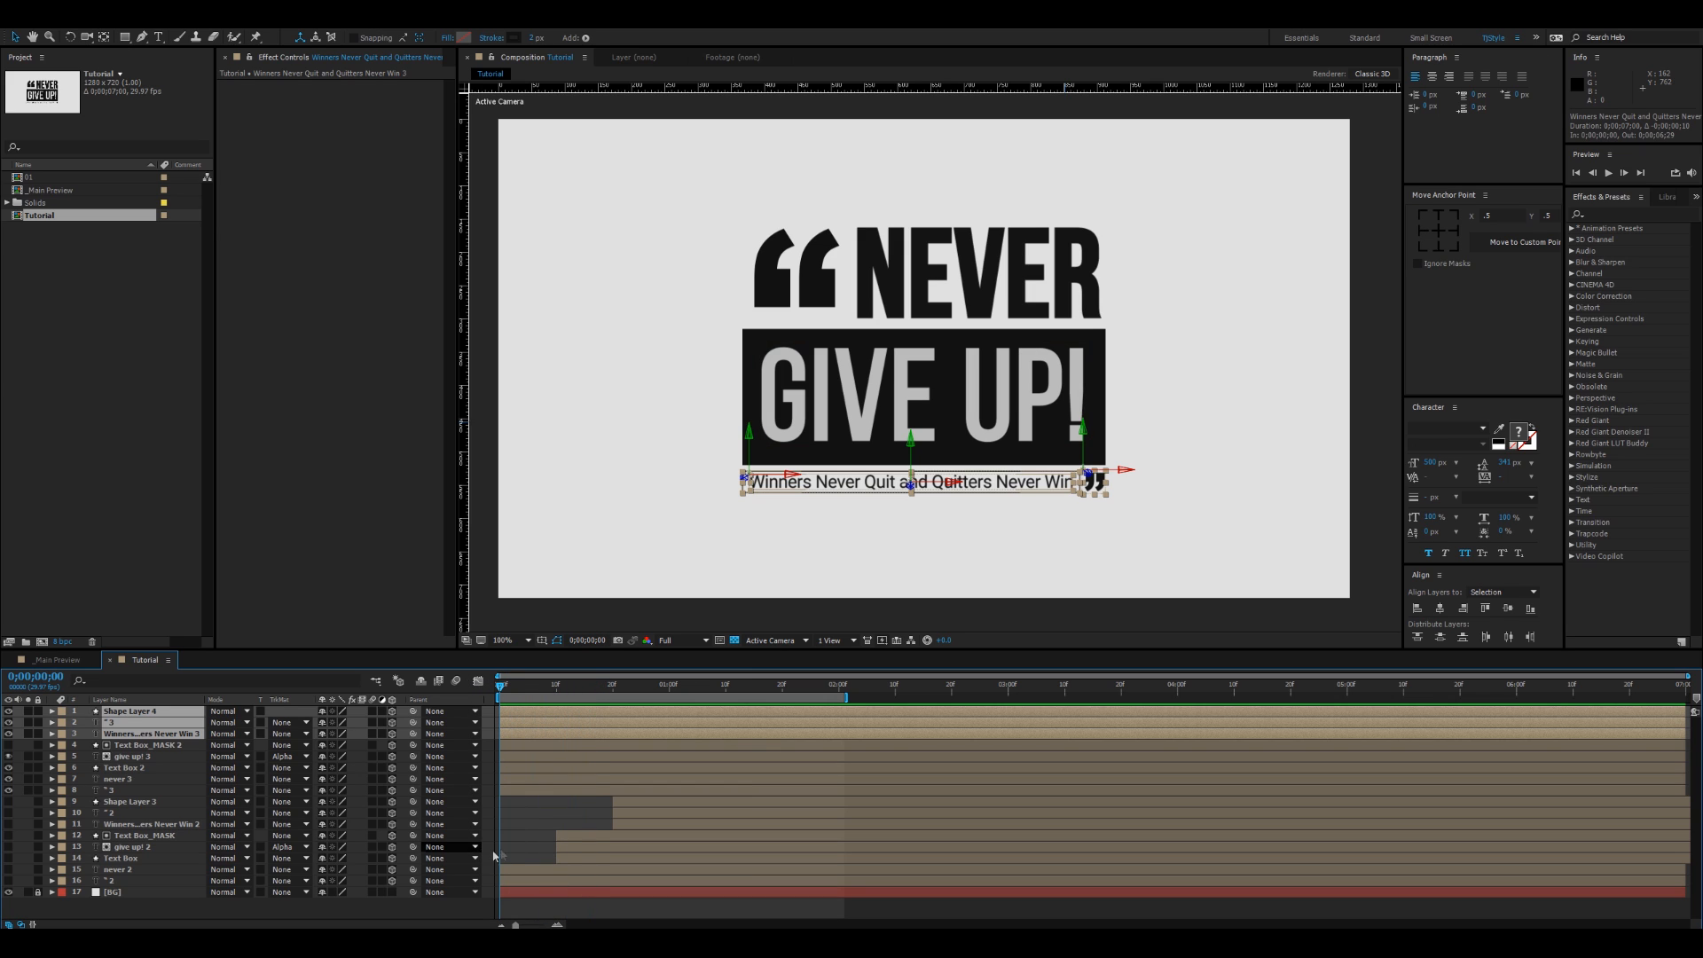
pyautogui.click(523, 828)
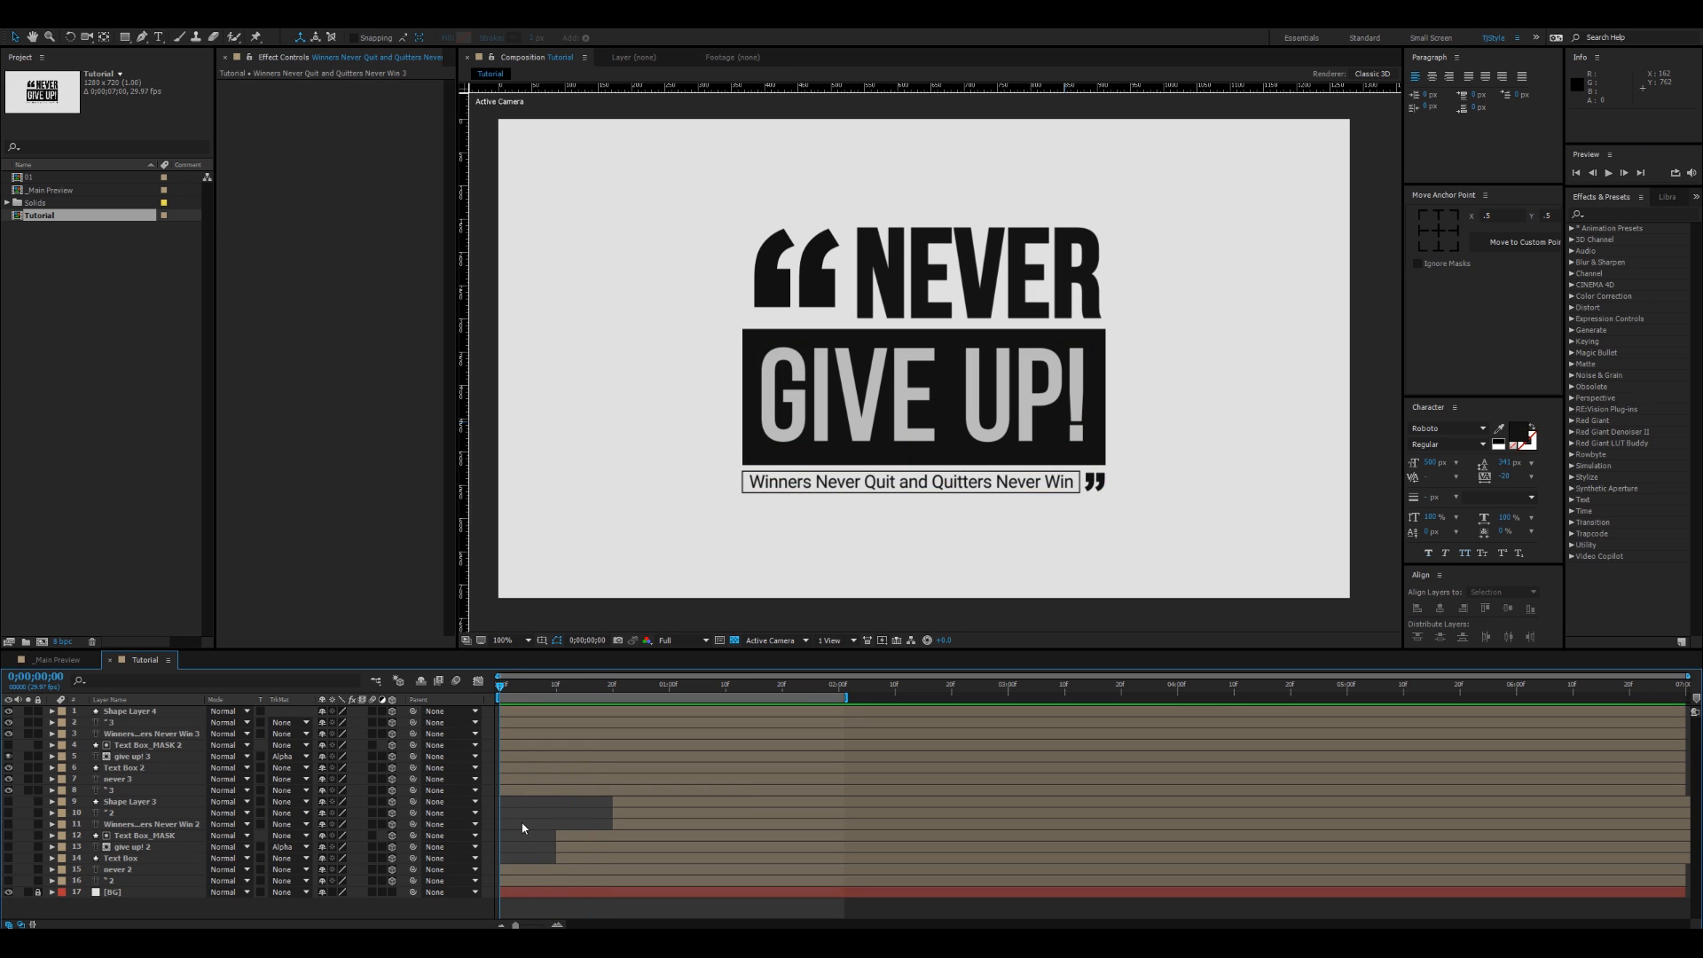
# Step: Label all eight duplicated quote layers Fuchsia to set them apart from the originals
pyautogui.click(136, 791)
pyautogui.keyDown('shift'); pyautogui.click(84, 712); pyautogui.keyUp('shift')
pyautogui.click(62, 712)
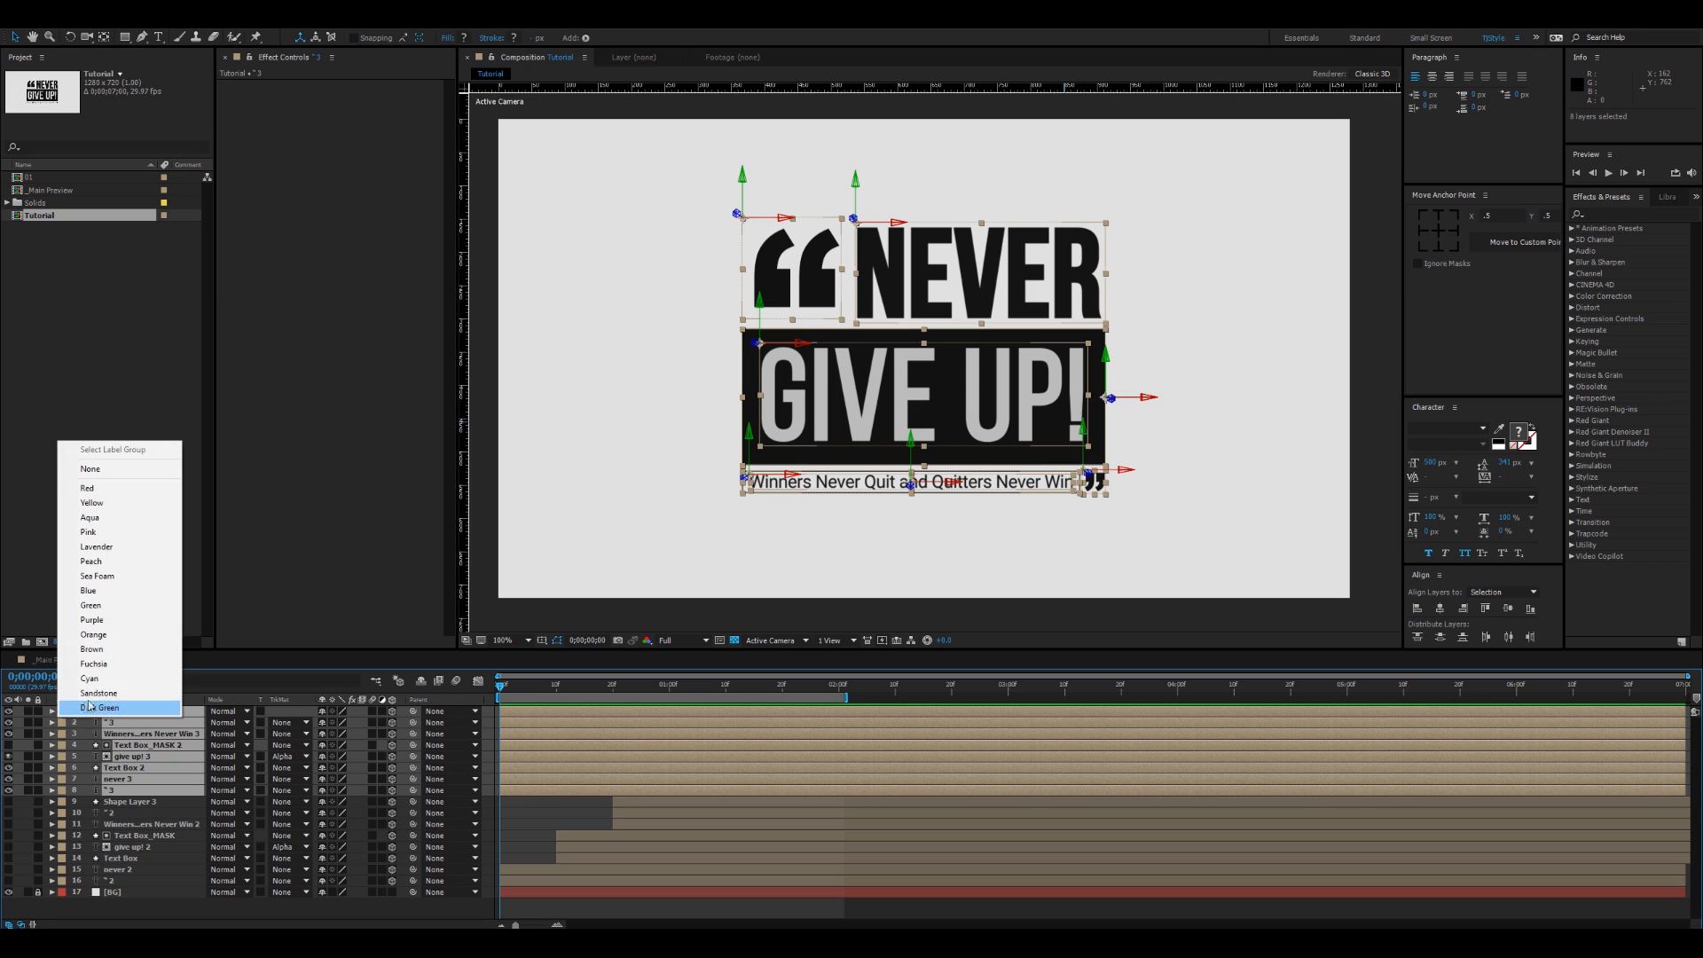
pyautogui.click(97, 694)
pyautogui.click(61, 712)
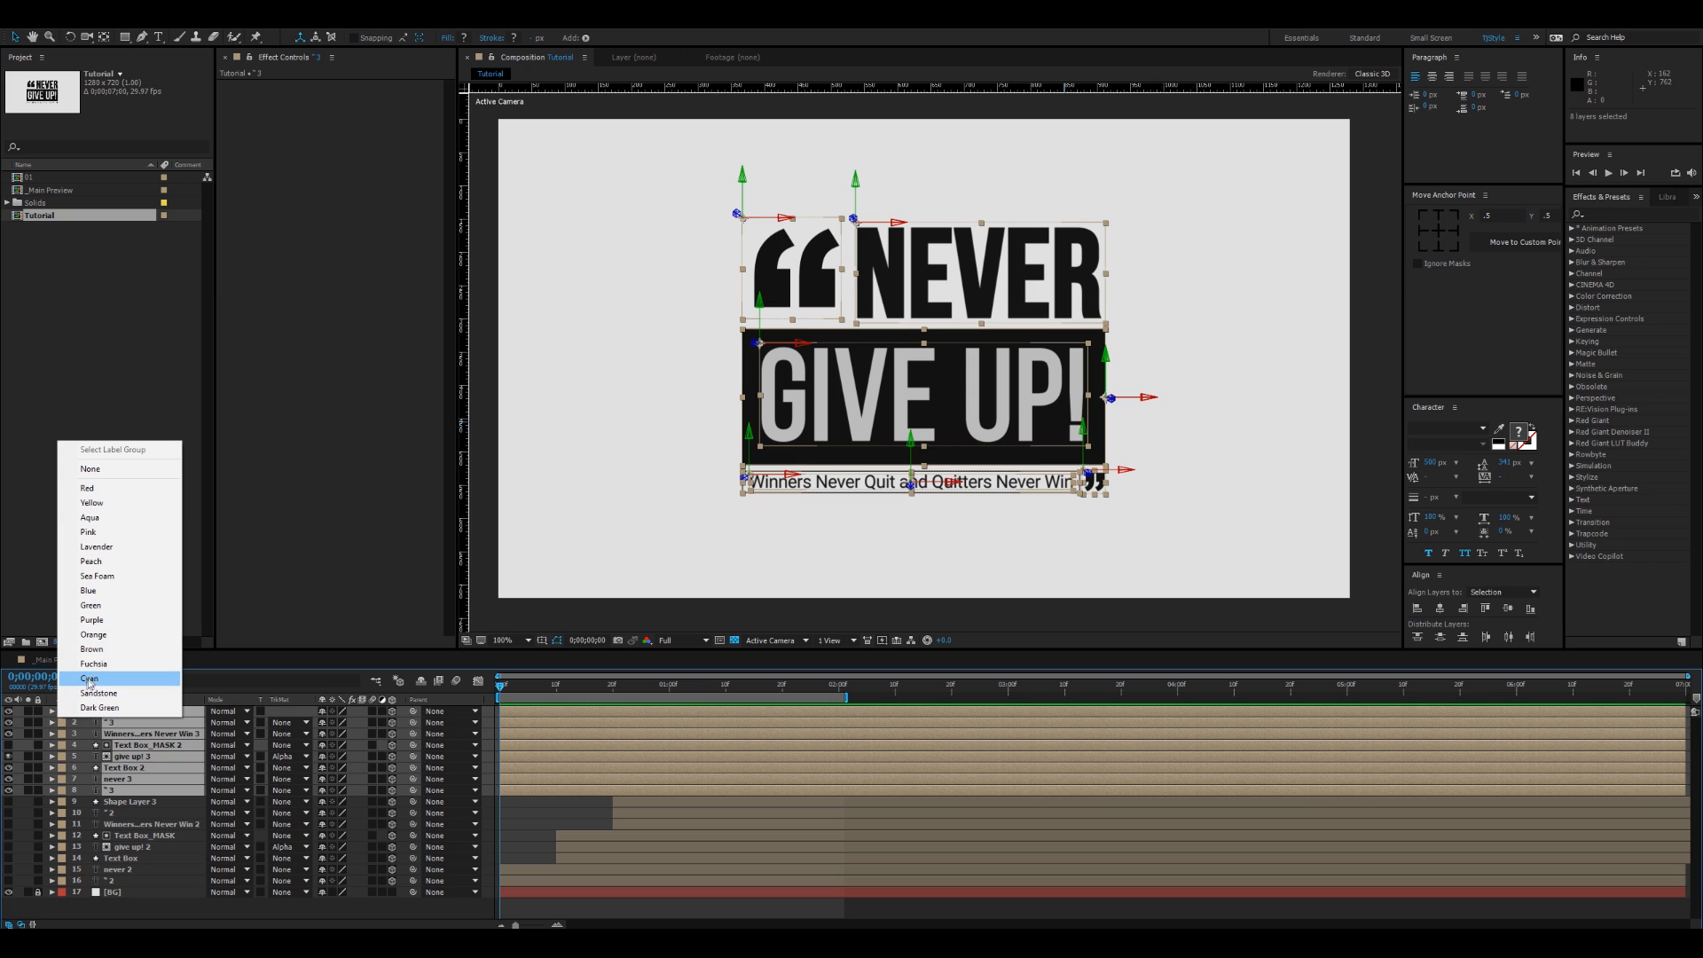
pyautogui.click(96, 671)
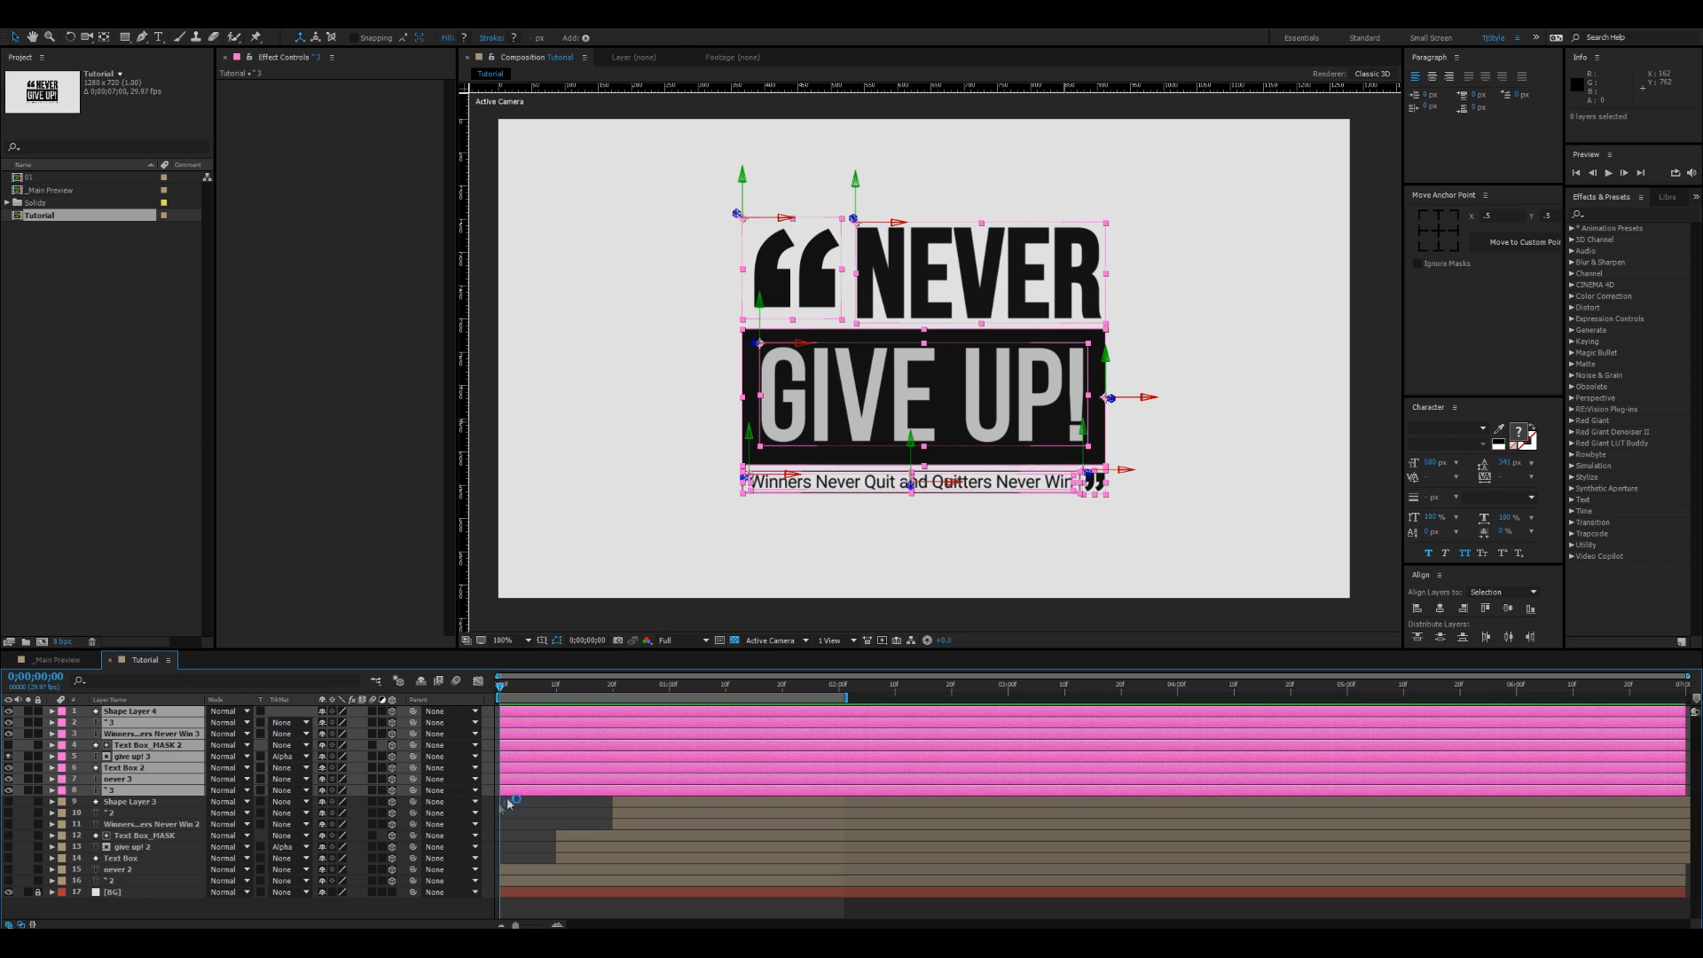
# Step: Add a two-node 200mm camera to the composition and turn off its depth of field
pyautogui.hotkey('ctrl', 'alt', 'shift', 'c')
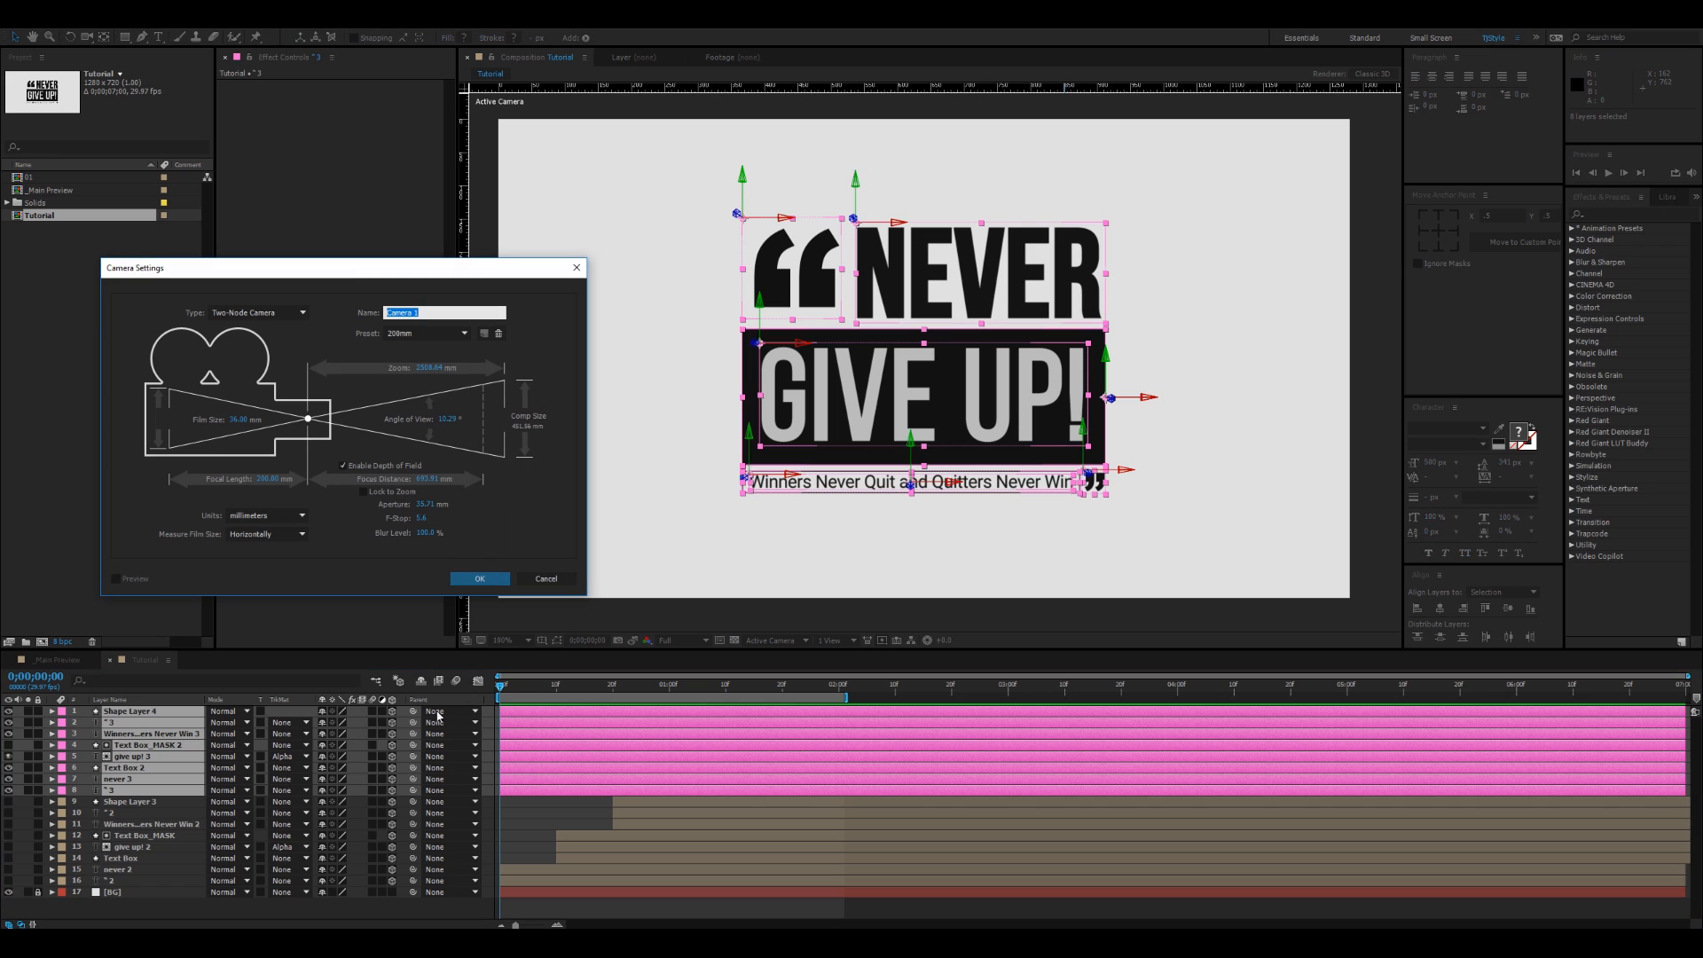
pyautogui.click(479, 579)
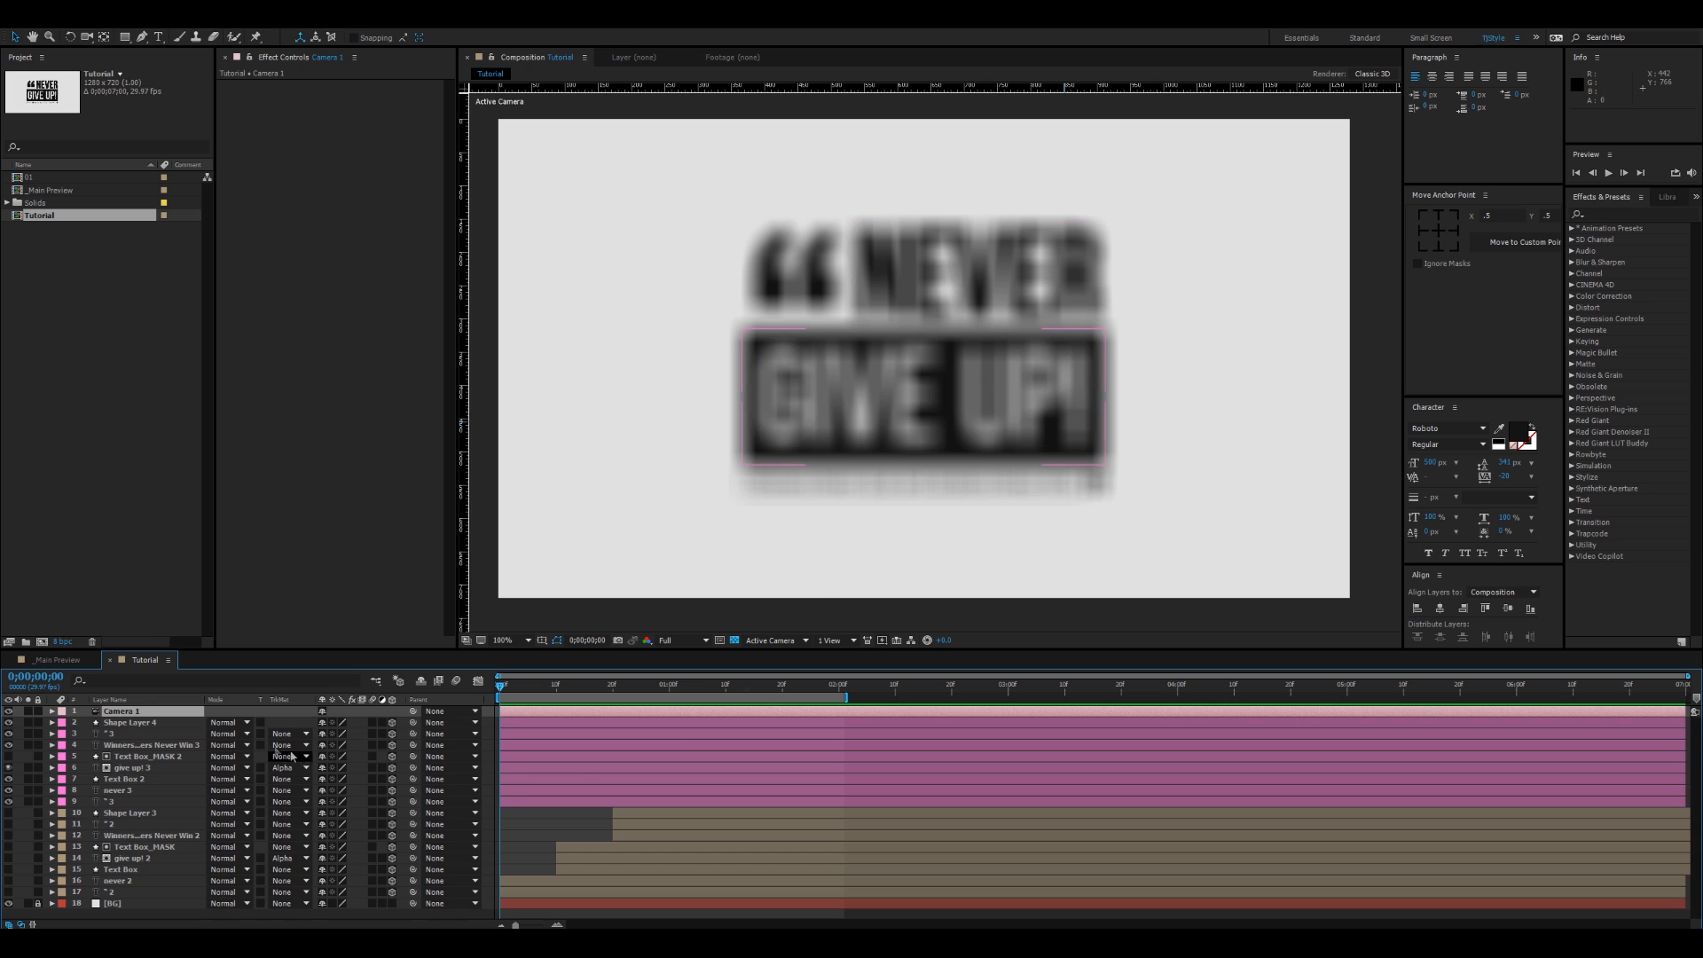
pyautogui.click(154, 715)
pyautogui.press('a')
pyautogui.press('a')
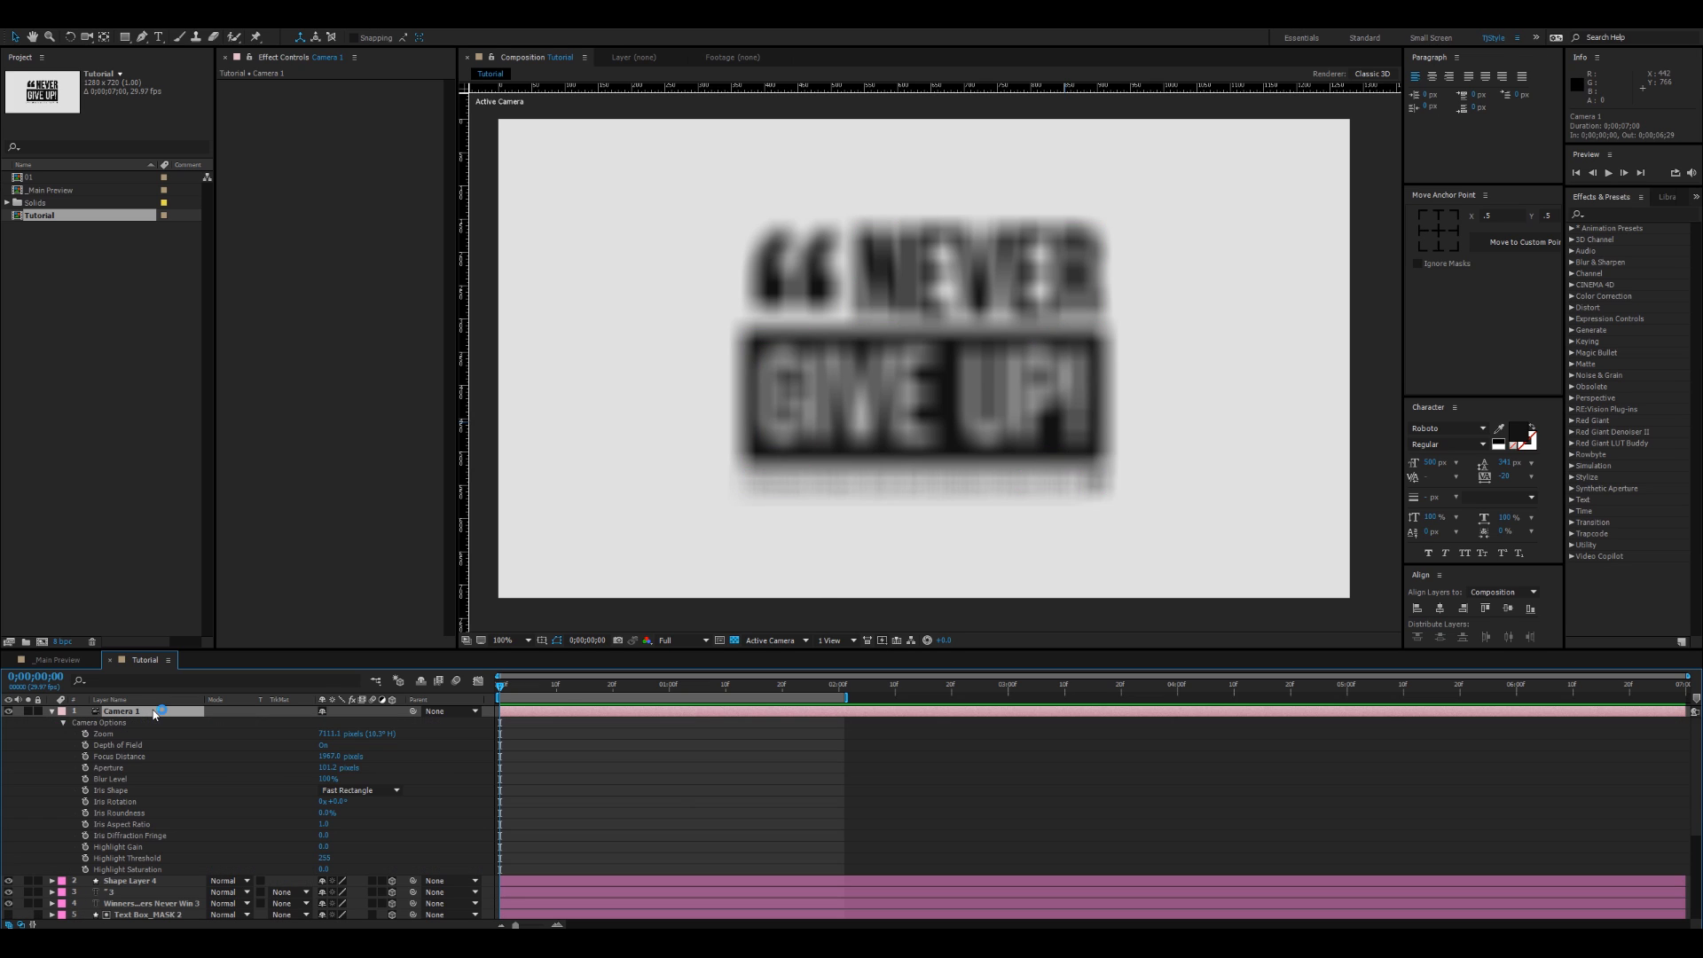
pyautogui.click(324, 745)
pyautogui.press('a')
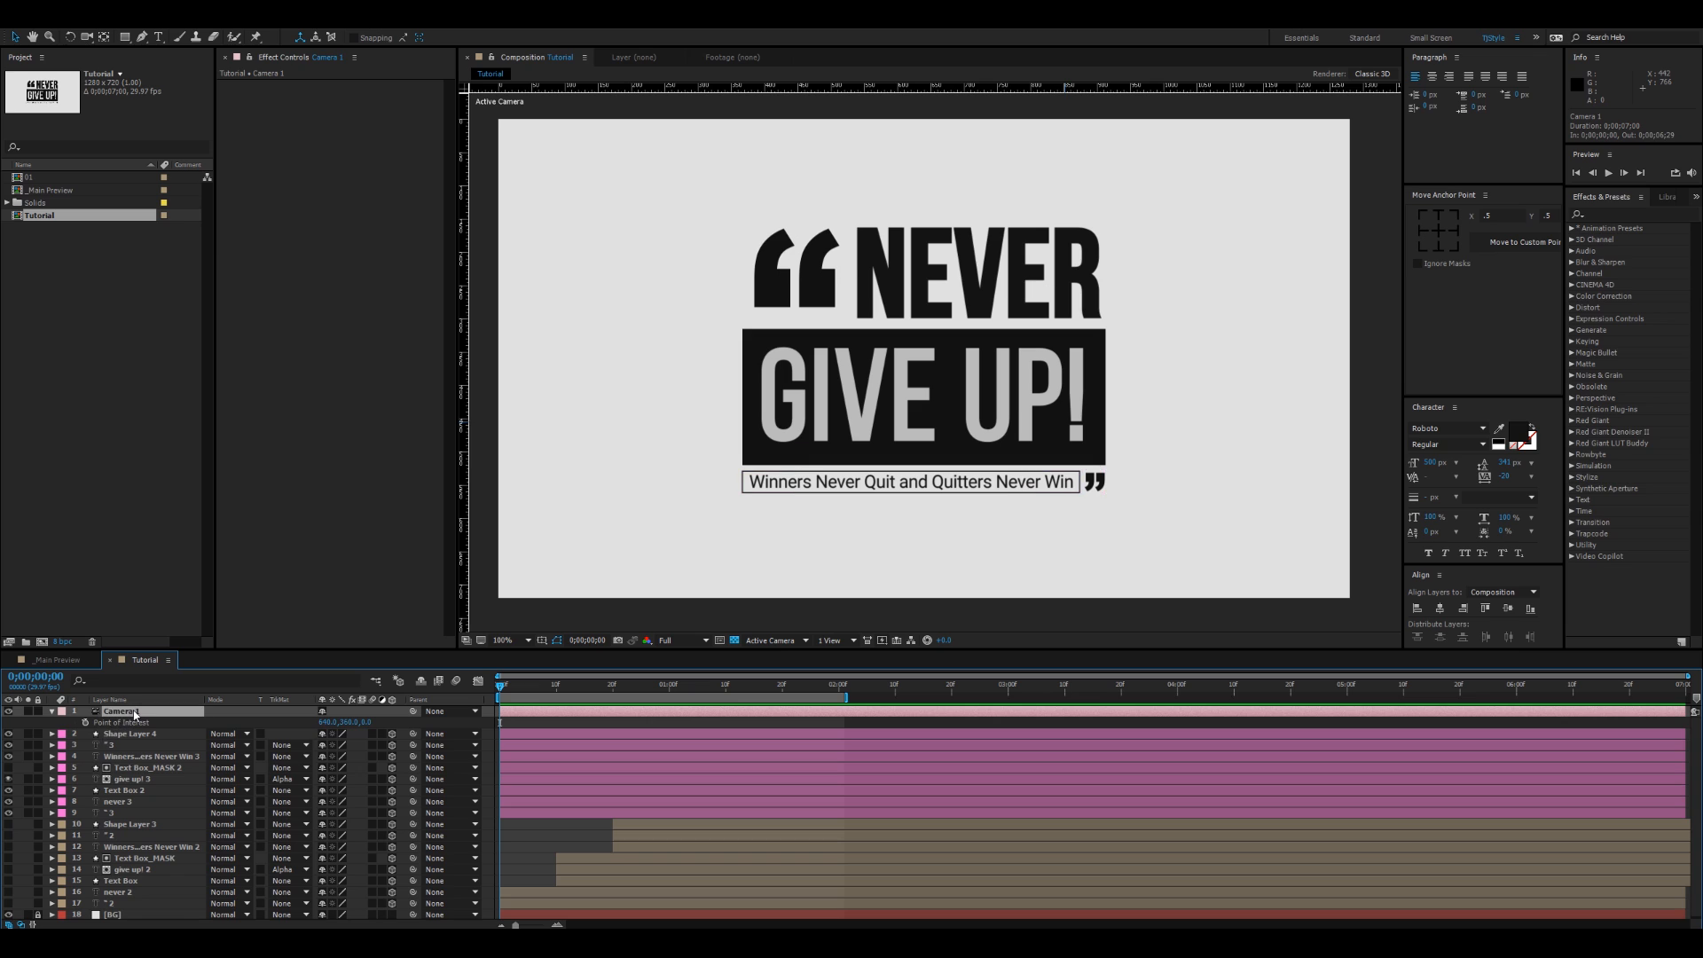
pyautogui.press('a')
# Step: Create an orbit null for the camera
pyautogui.rightClick(135, 715)
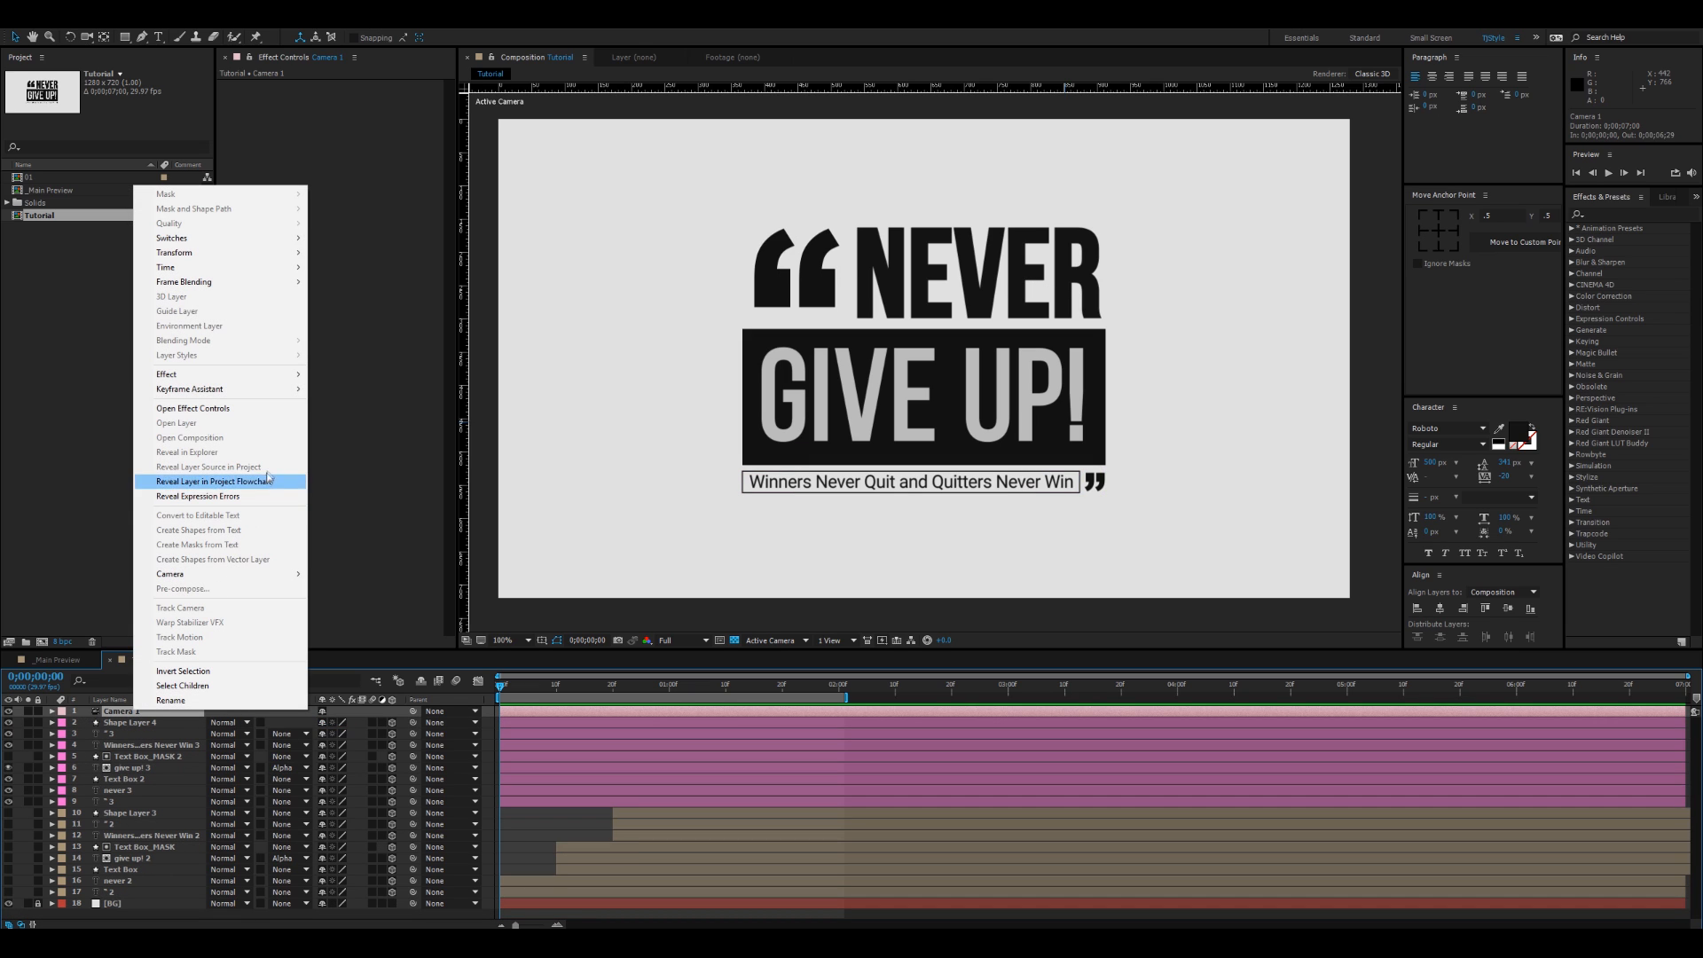
pyautogui.moveTo(270, 579)
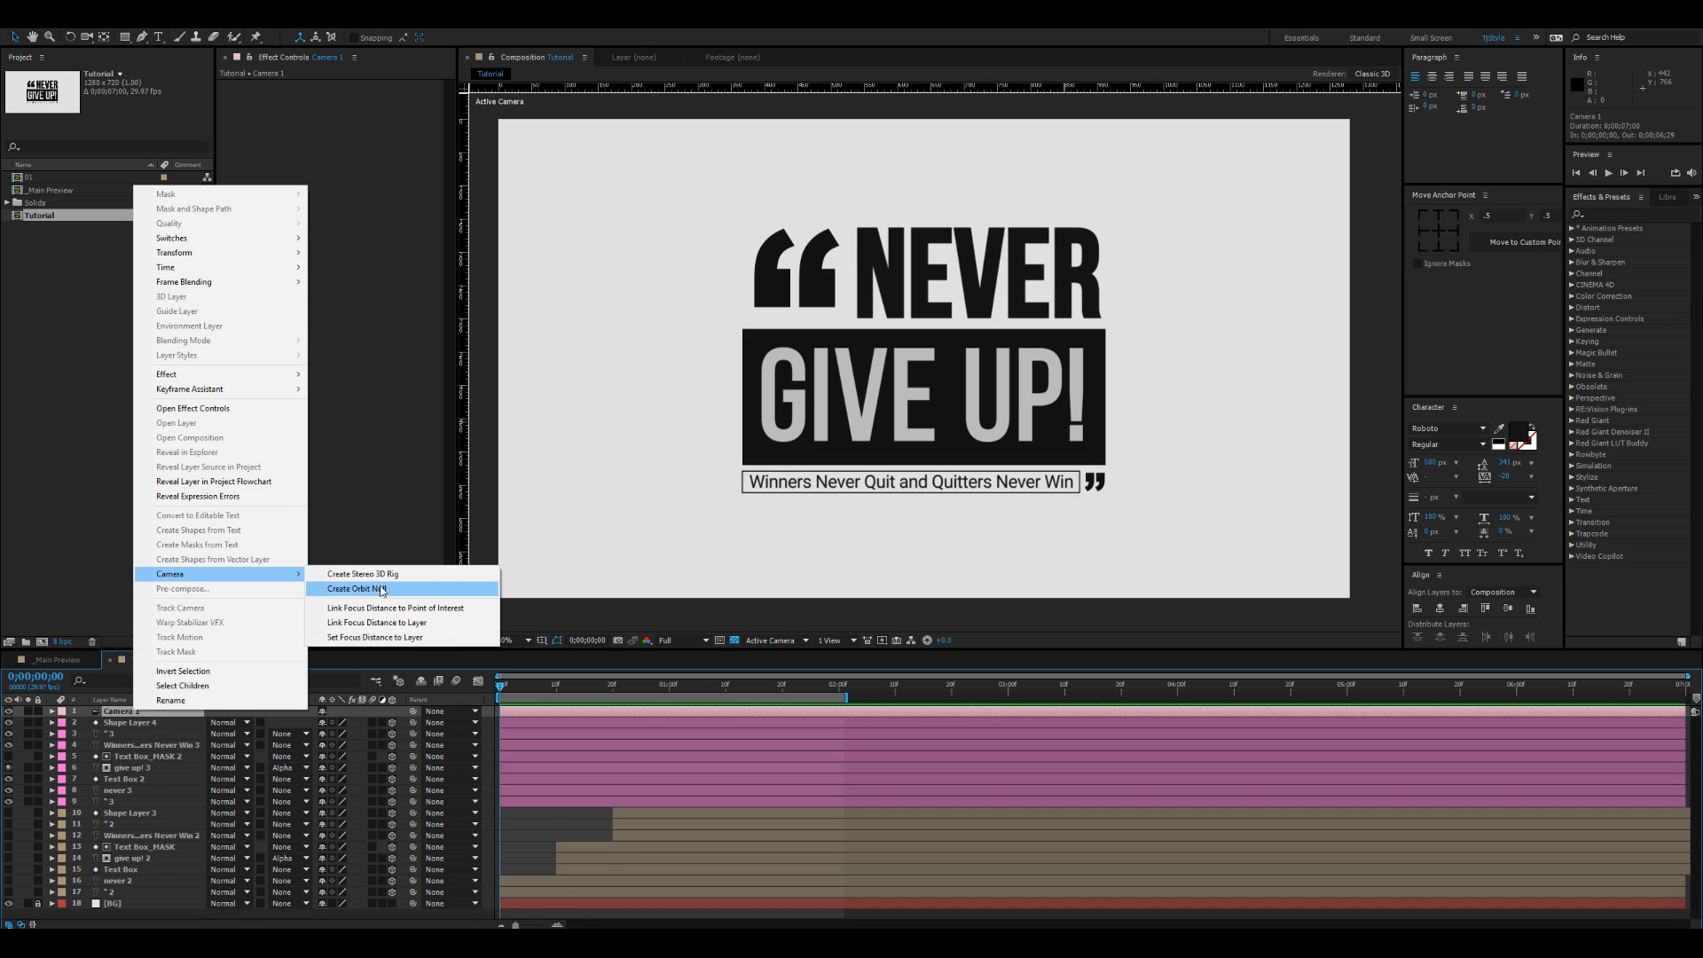
pyautogui.click(378, 591)
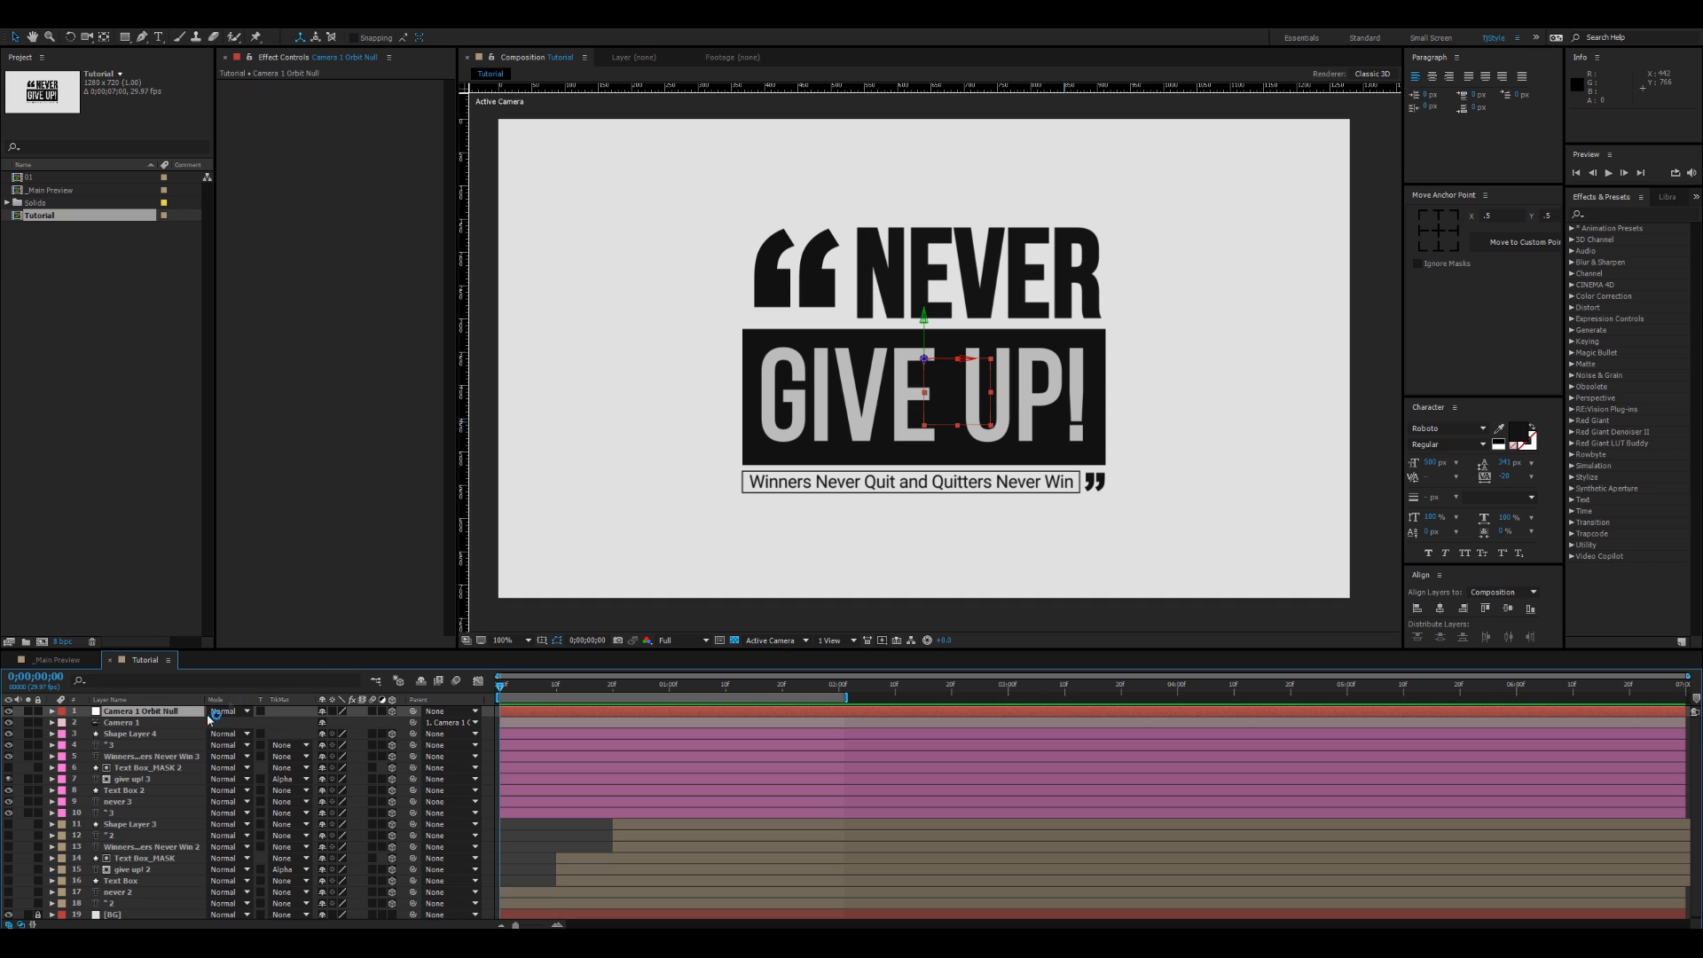
pyautogui.click(124, 723)
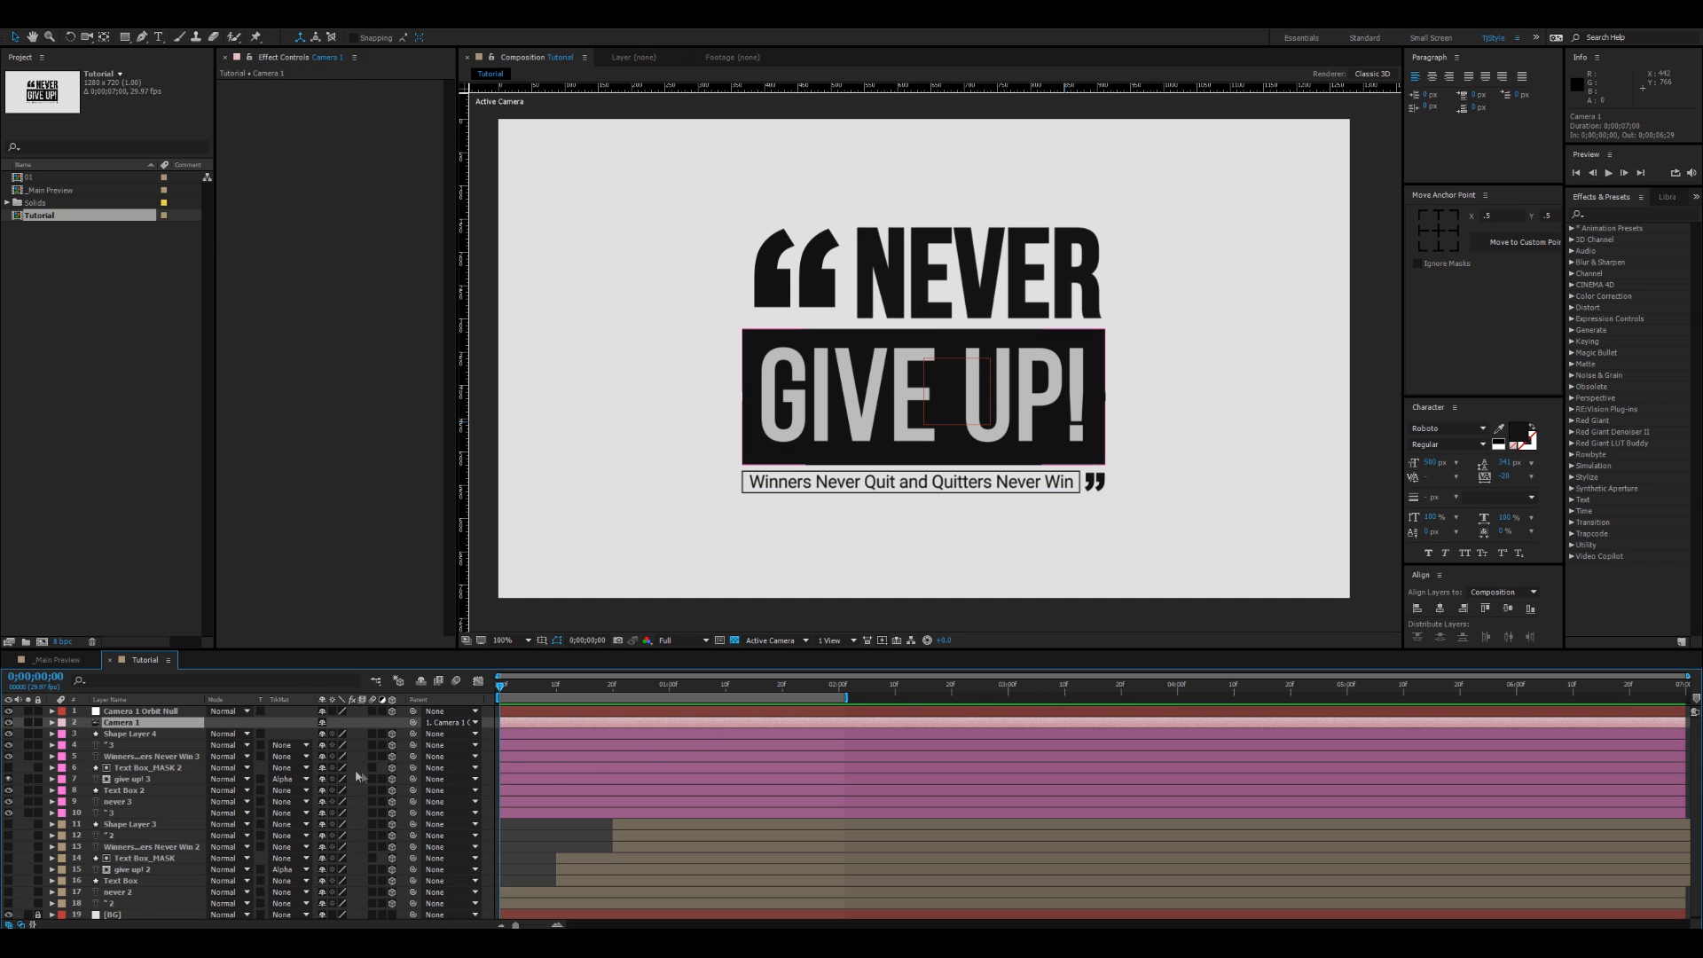
# Step: Try orbiting the camera with the eight fuchsia layers switched to 2D, and restore the view and their 3D state
pyautogui.click(129, 734)
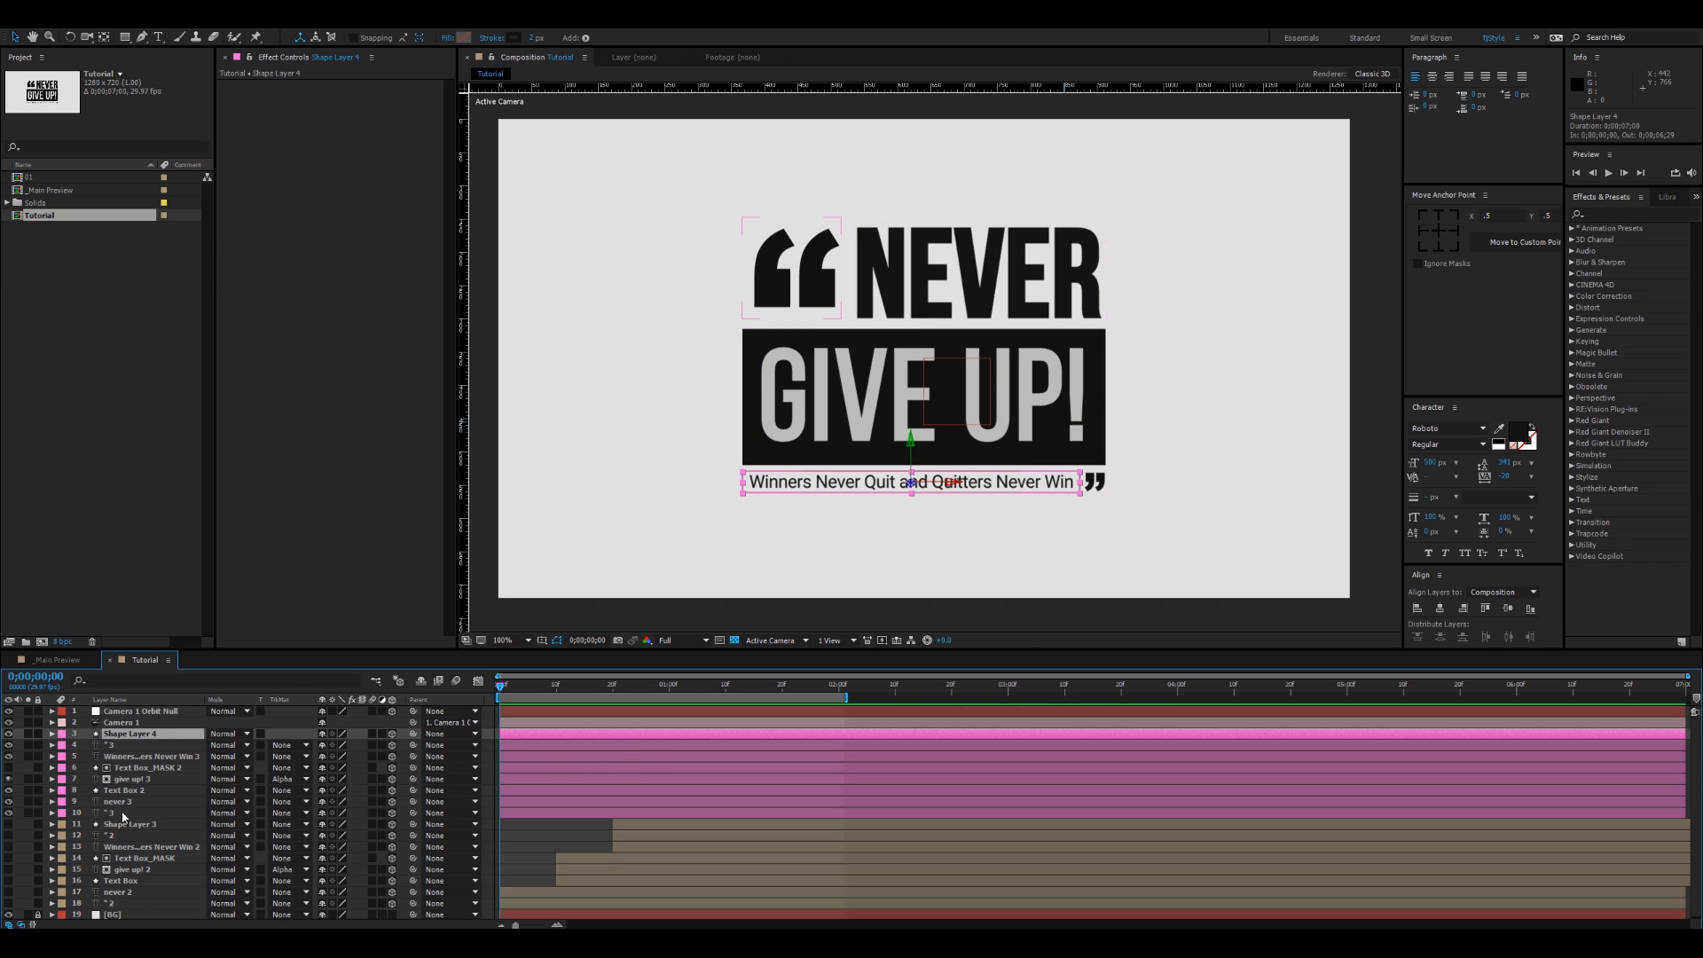
pyautogui.keyDown('shift'); pyautogui.click(130, 811); pyautogui.keyUp('shift')
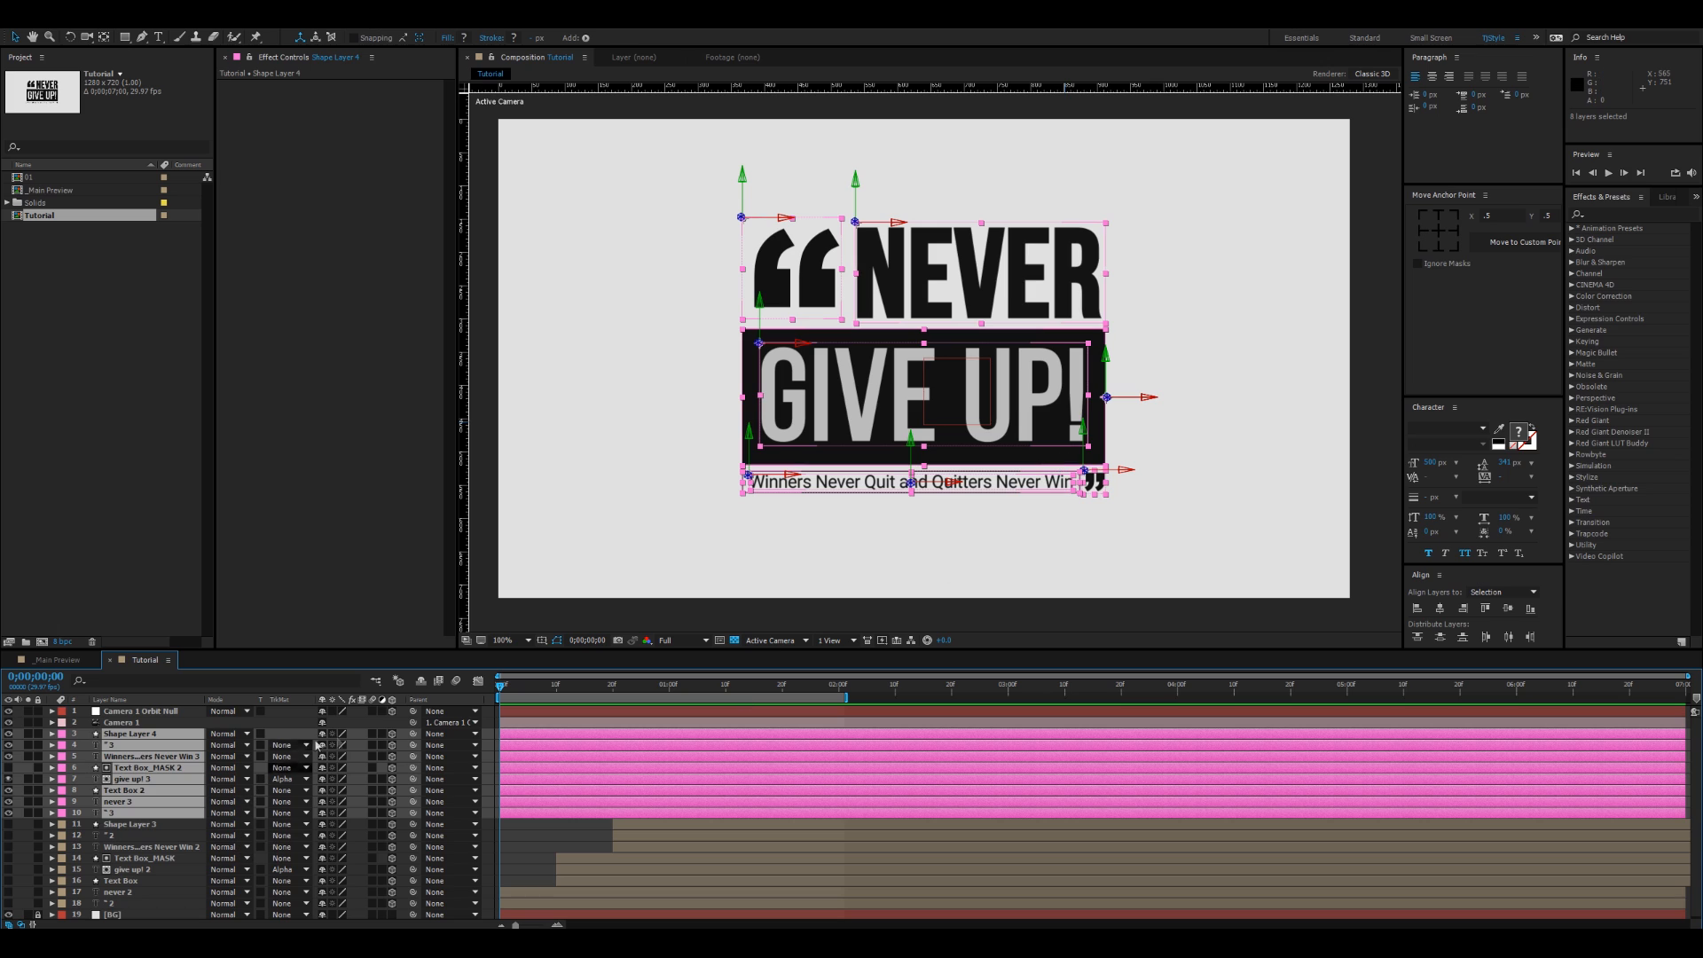
pyautogui.click(393, 739)
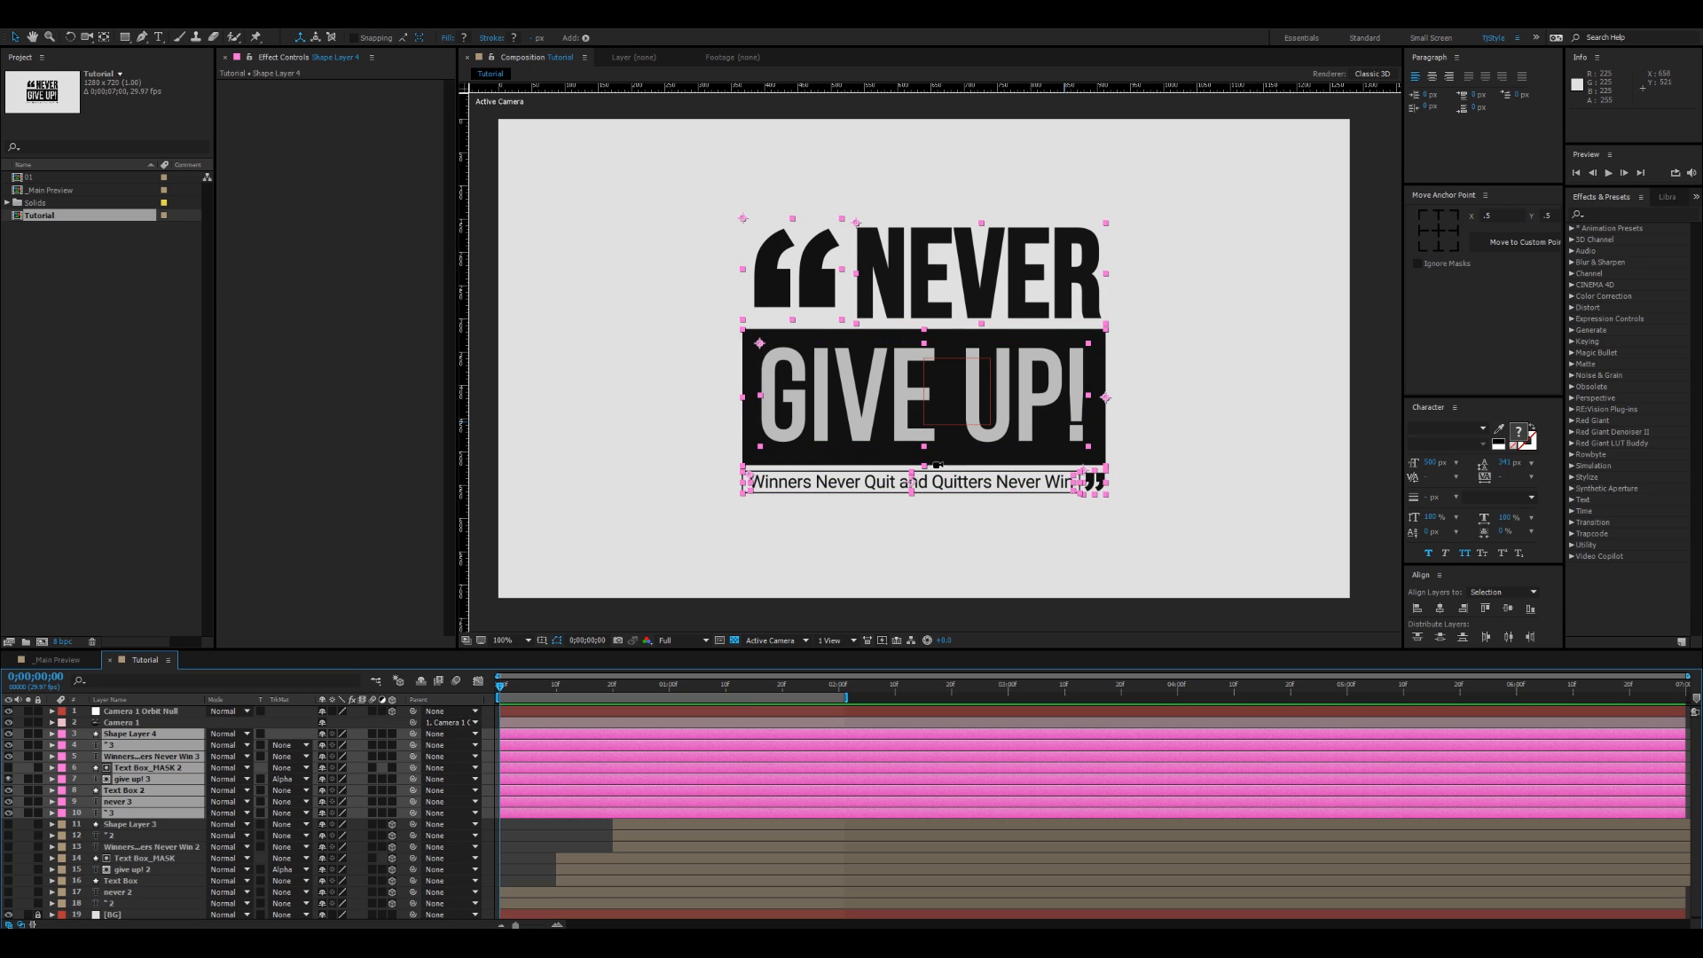
pyautogui.press('c')
pyautogui.moveTo(757, 377); pyautogui.dragTo(834, 386)
pyautogui.hotkey('ctrl', 'z')
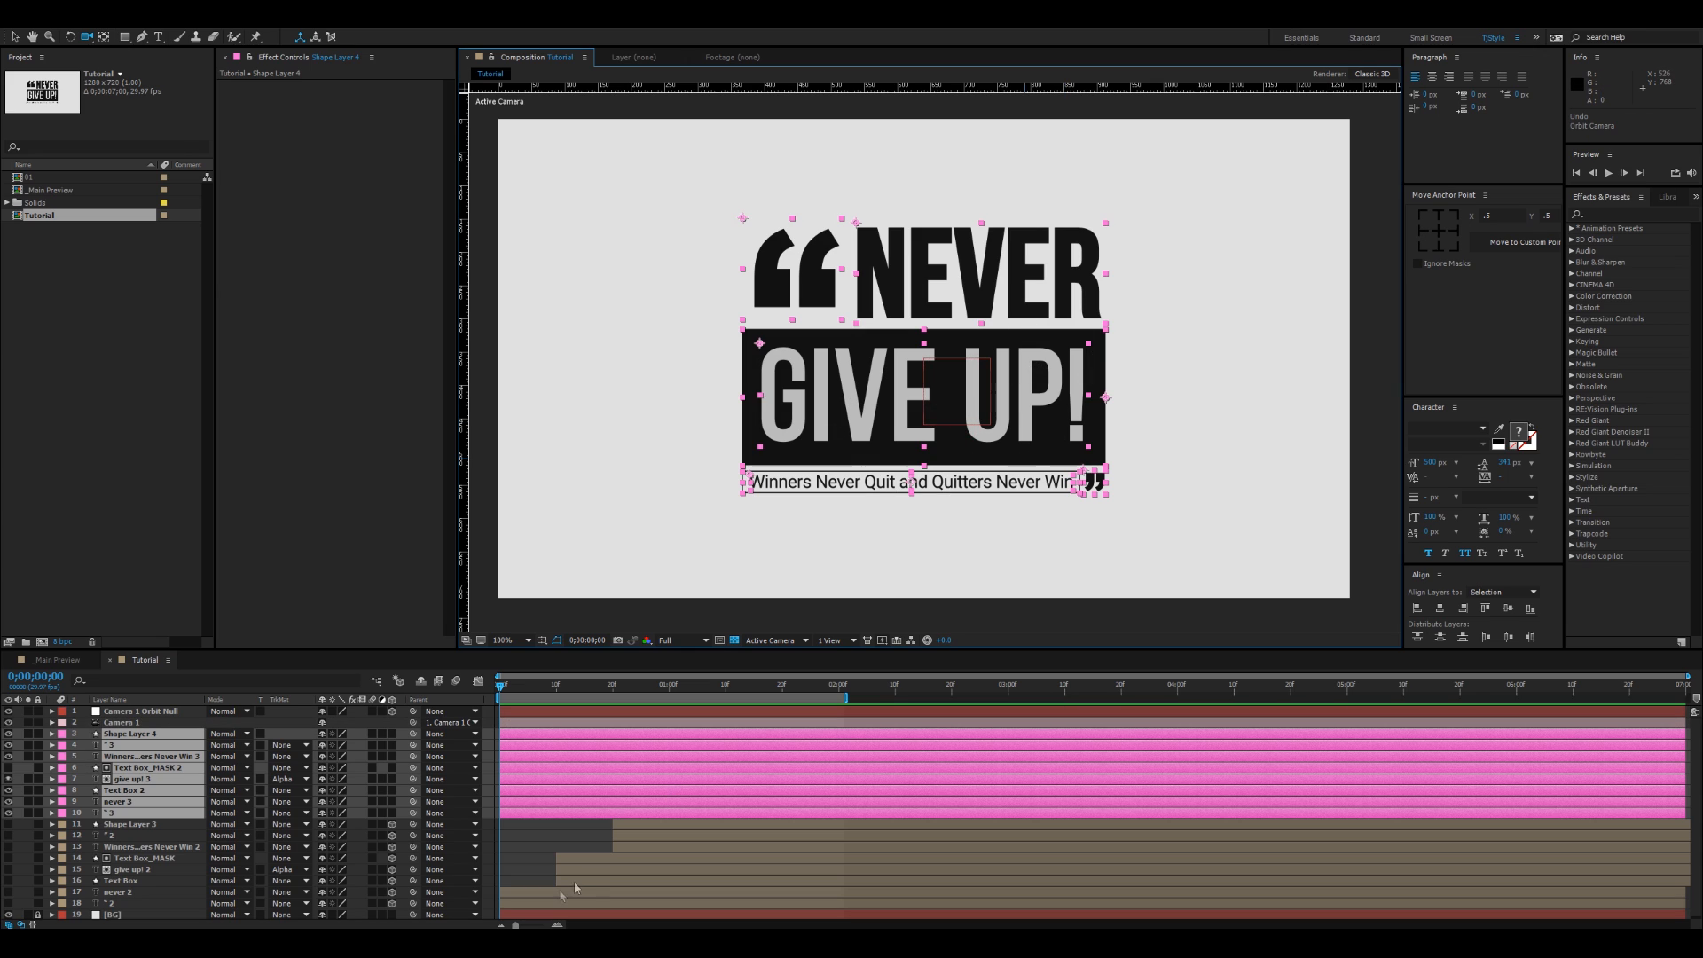
pyautogui.click(394, 737)
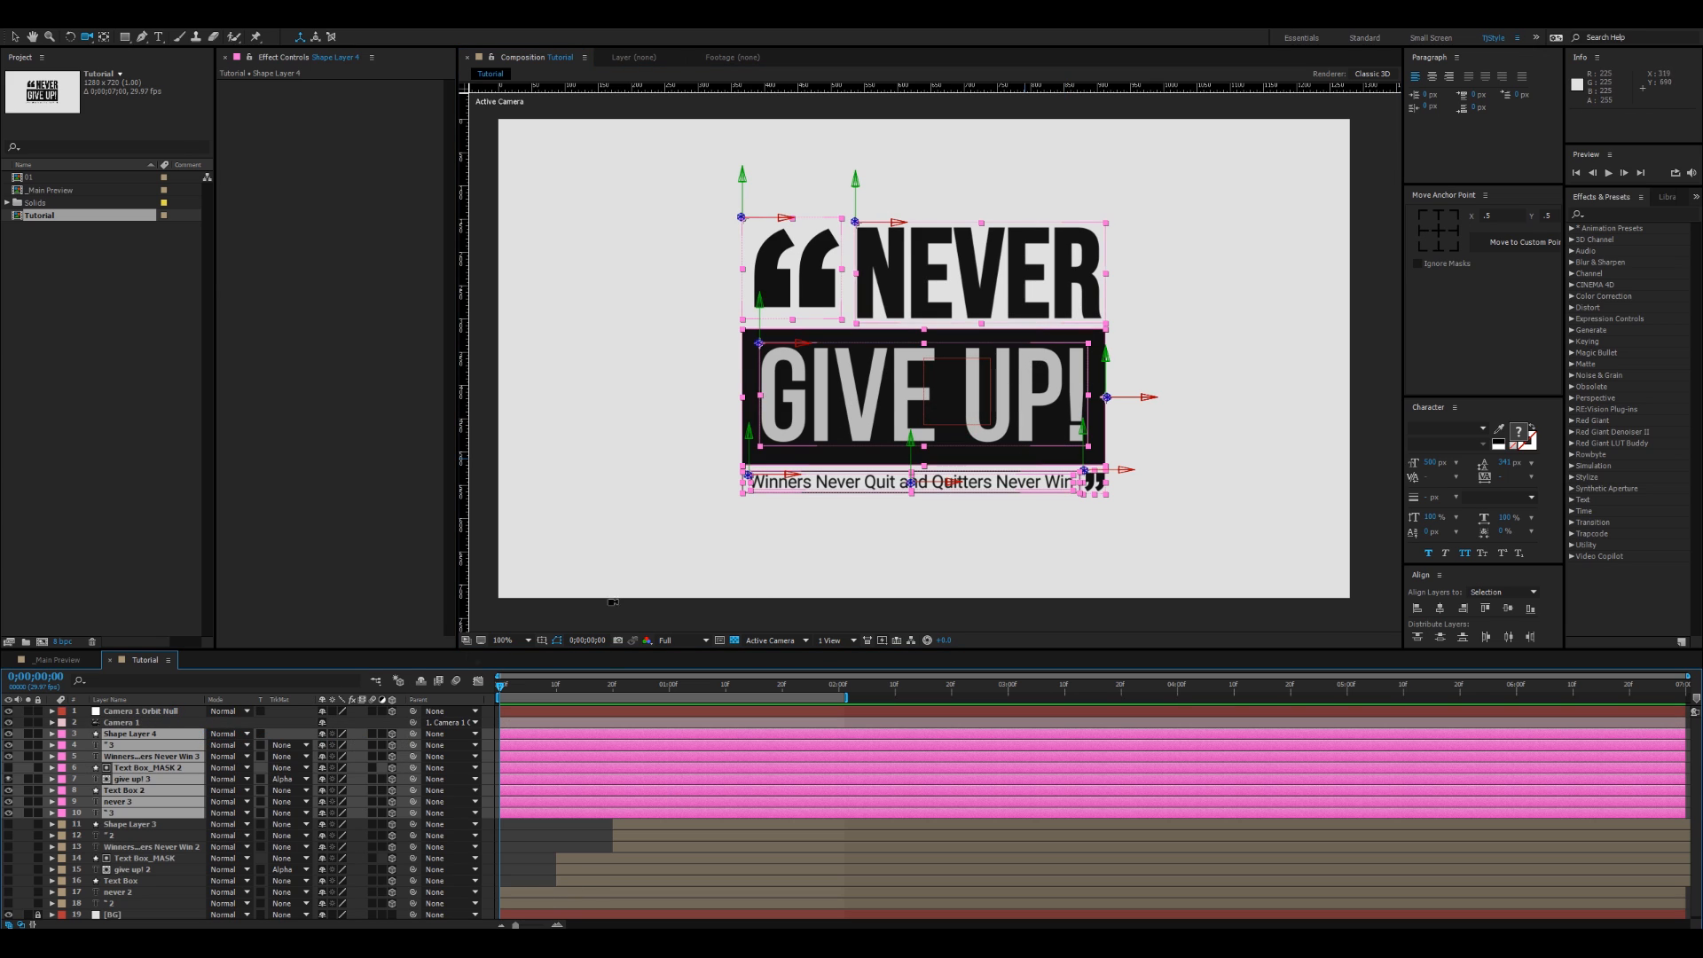
# Step: Orbit the camera slightly so the 3D quote is seen at an upward-slanting angle
pyautogui.click(522, 846)
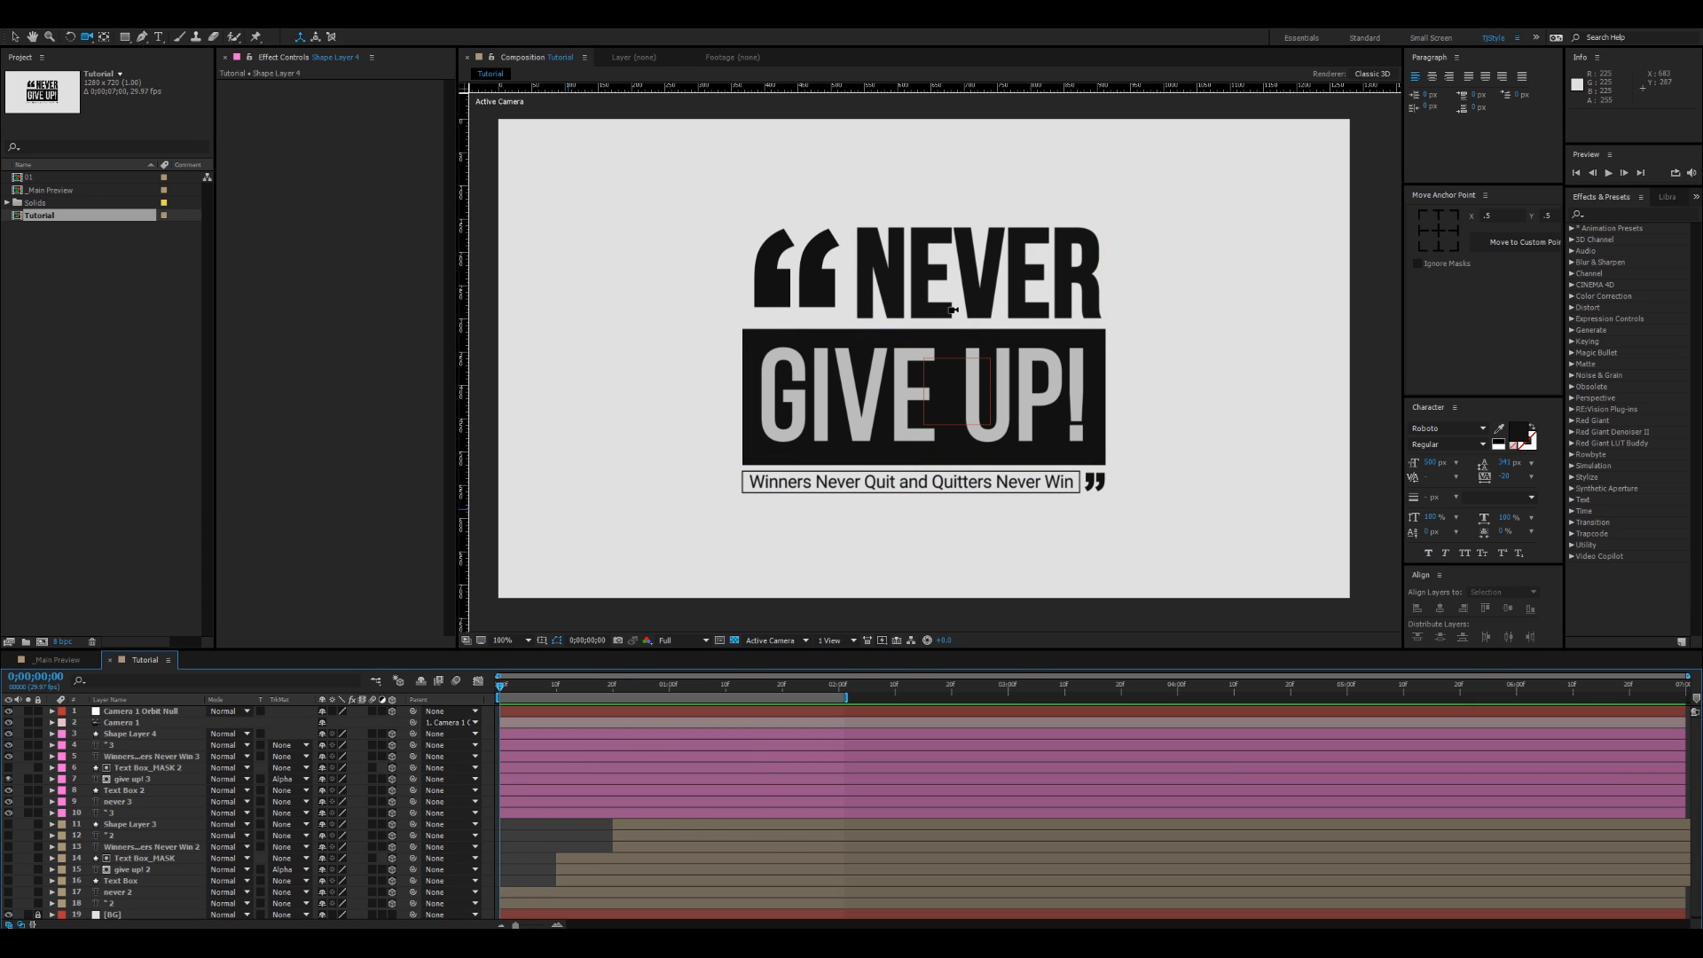
pyautogui.moveTo(923, 306); pyautogui.dragTo(923, 248)
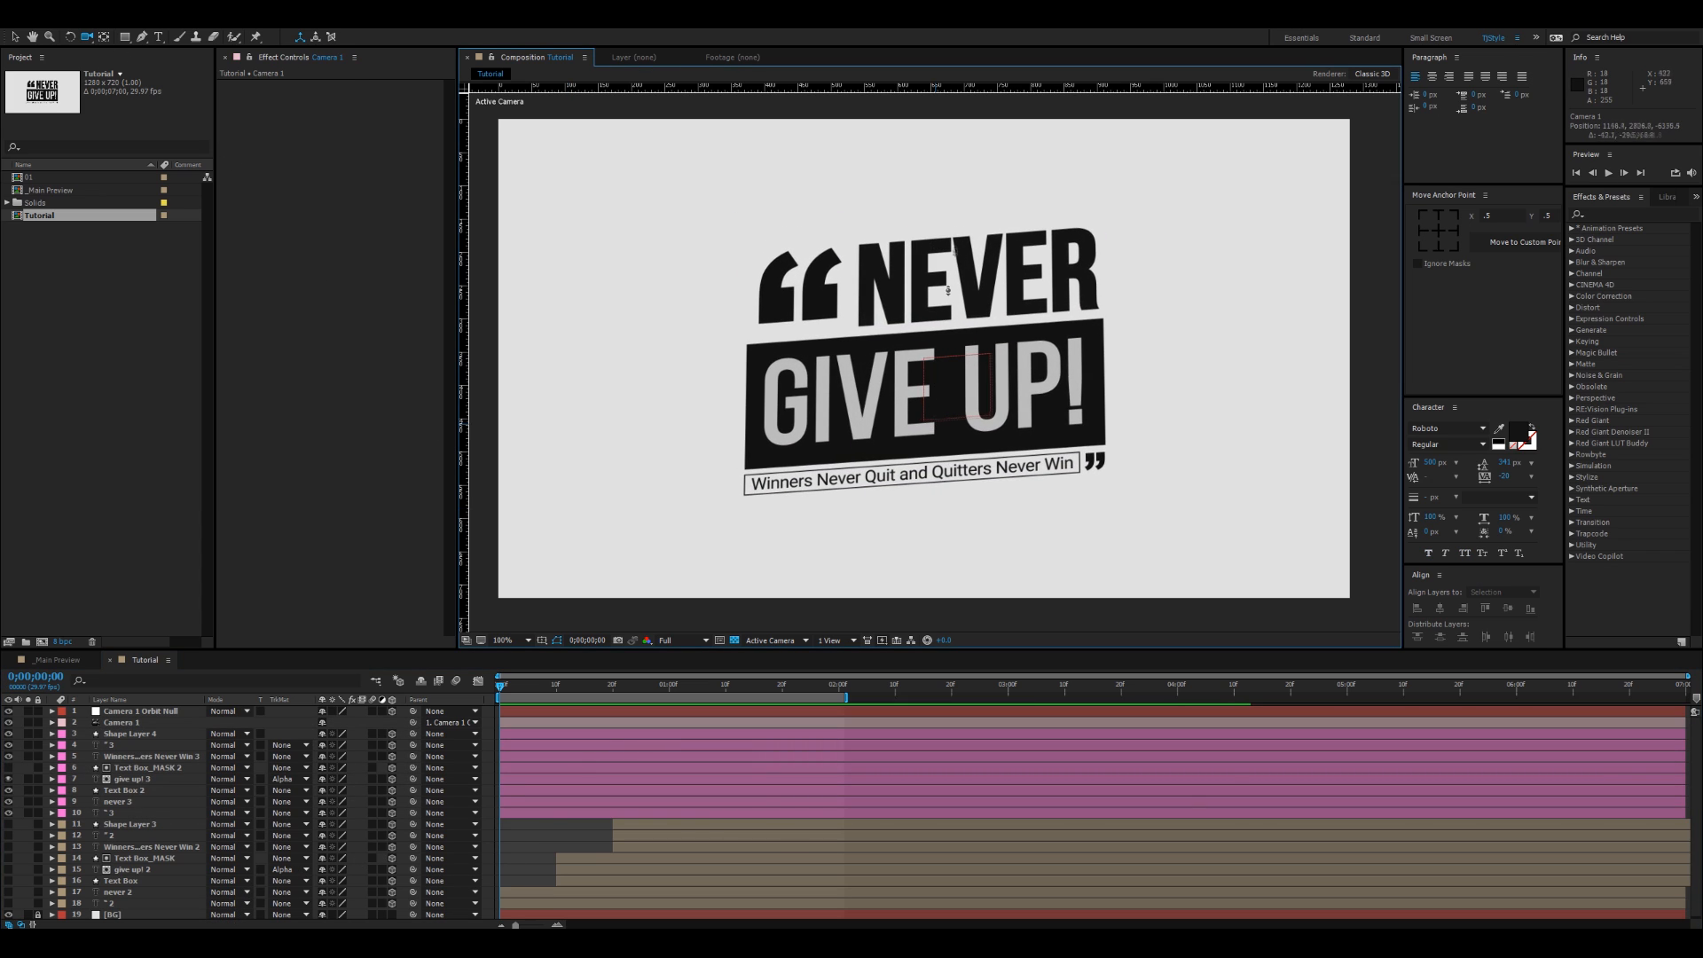
pyautogui.moveTo(1047, 435); pyautogui.dragTo(1066, 362)
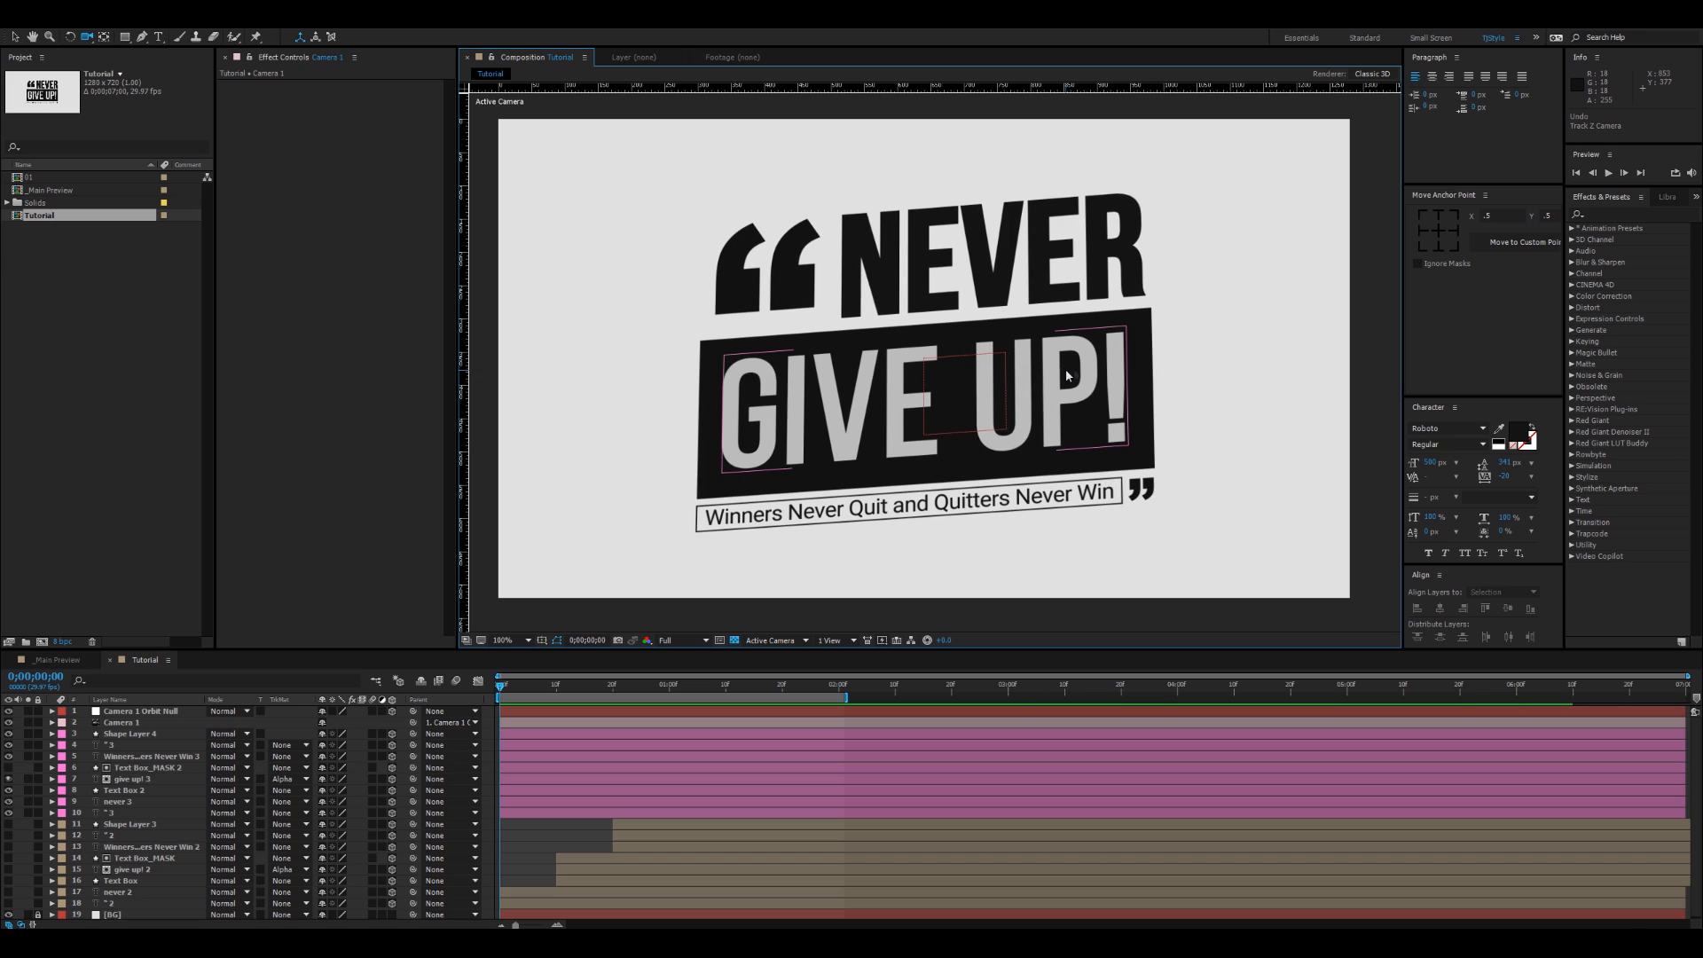
pyautogui.hotkey('ctrl', 'z')
pyautogui.hotkey('ctrl', 'z')
pyautogui.hotkey('ctrl', 'z')
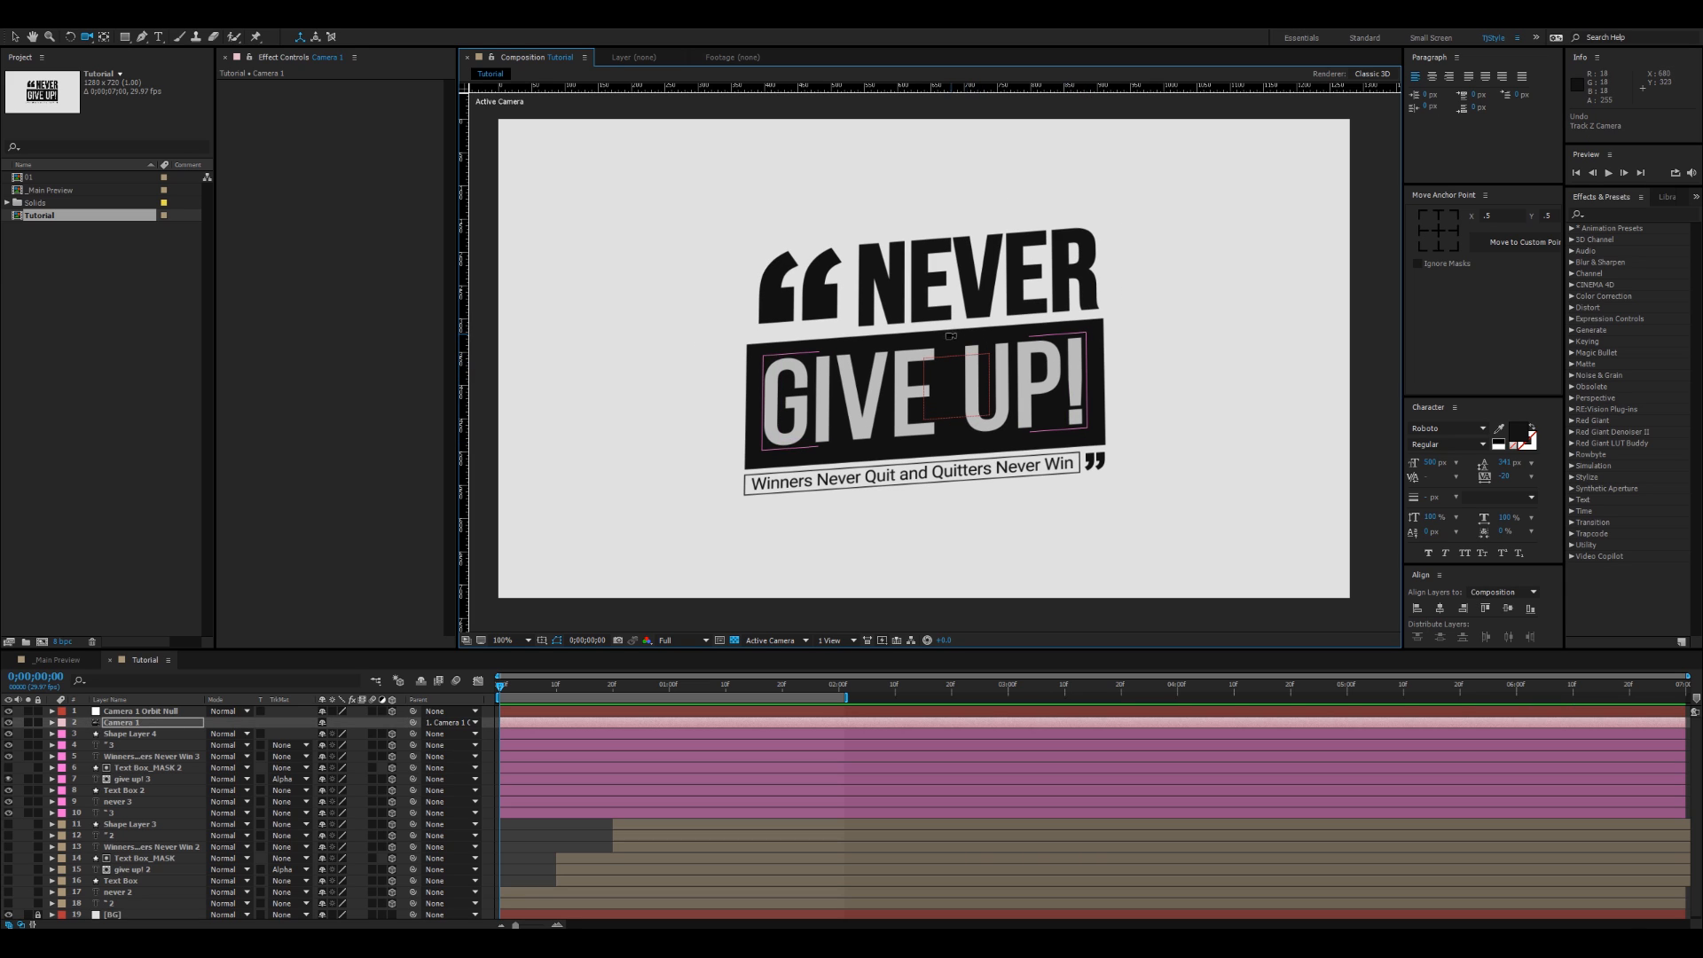
# Step: Move the camera closer so the tilted quote fills more of the frame
pyautogui.moveTo(640, 358); pyautogui.dragTo(640, 357)
pyautogui.moveTo(712, 379); pyautogui.dragTo(864, 58)
pyautogui.moveTo(1044, 314); pyautogui.dragTo(998, 403)
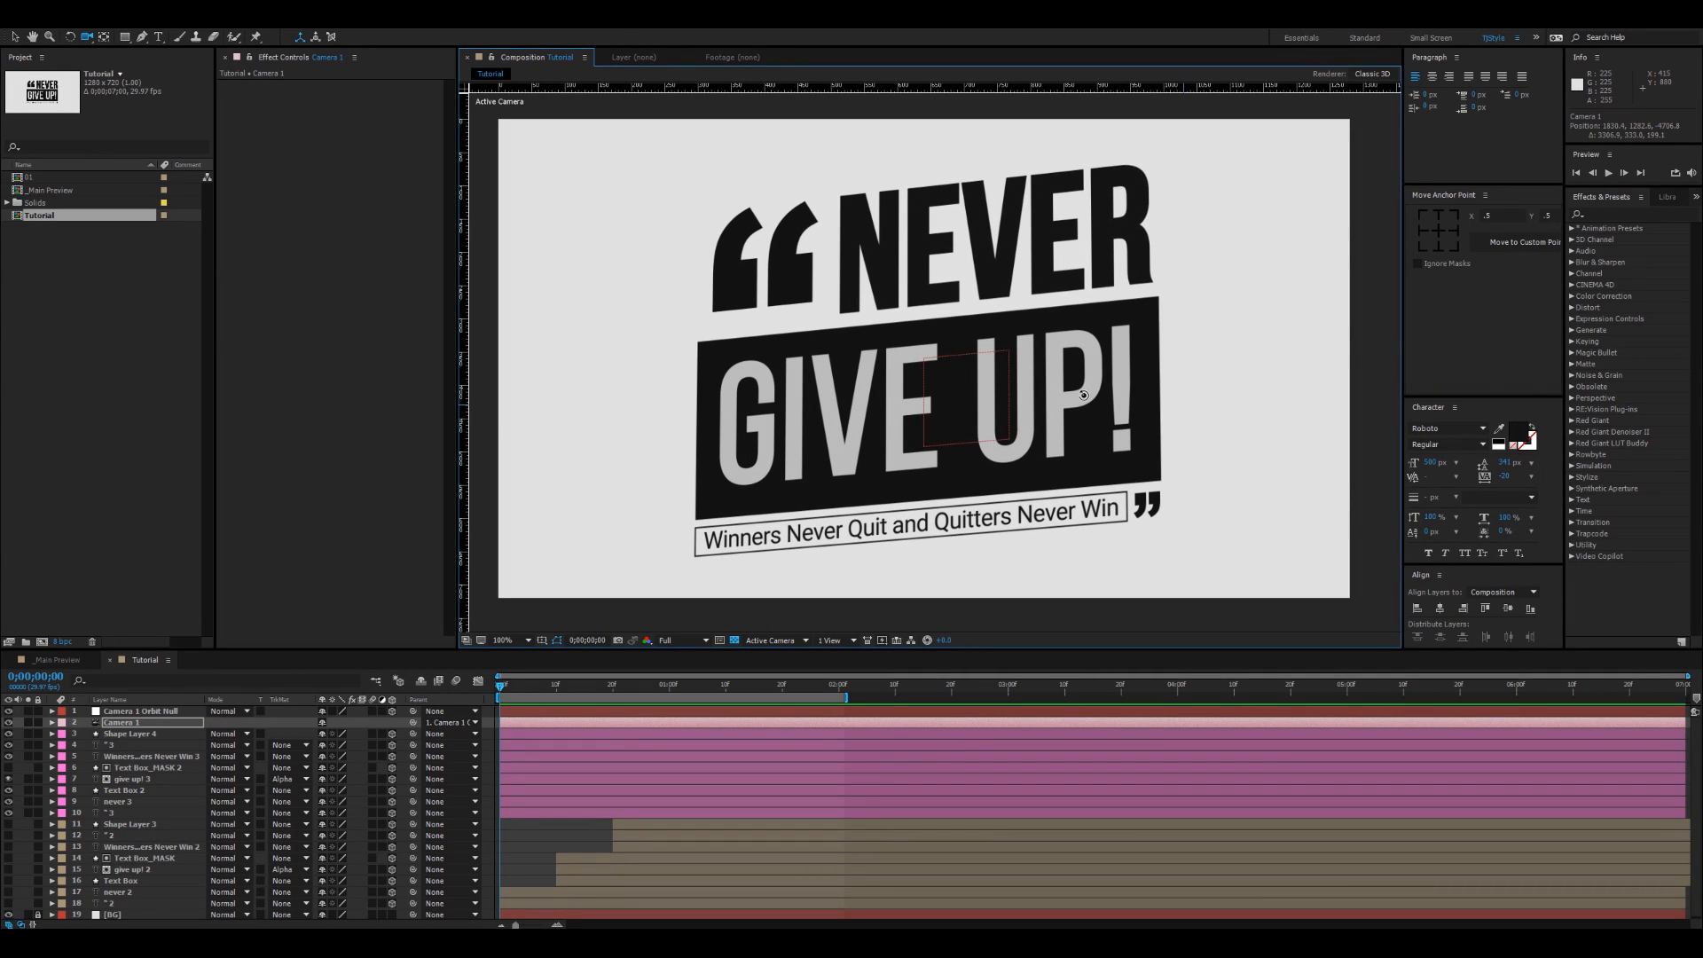
# Step: Keyframe the camera orbit null's Position at the start and, shifted right along X, at two seconds, and preview the movement
pyautogui.click(137, 724)
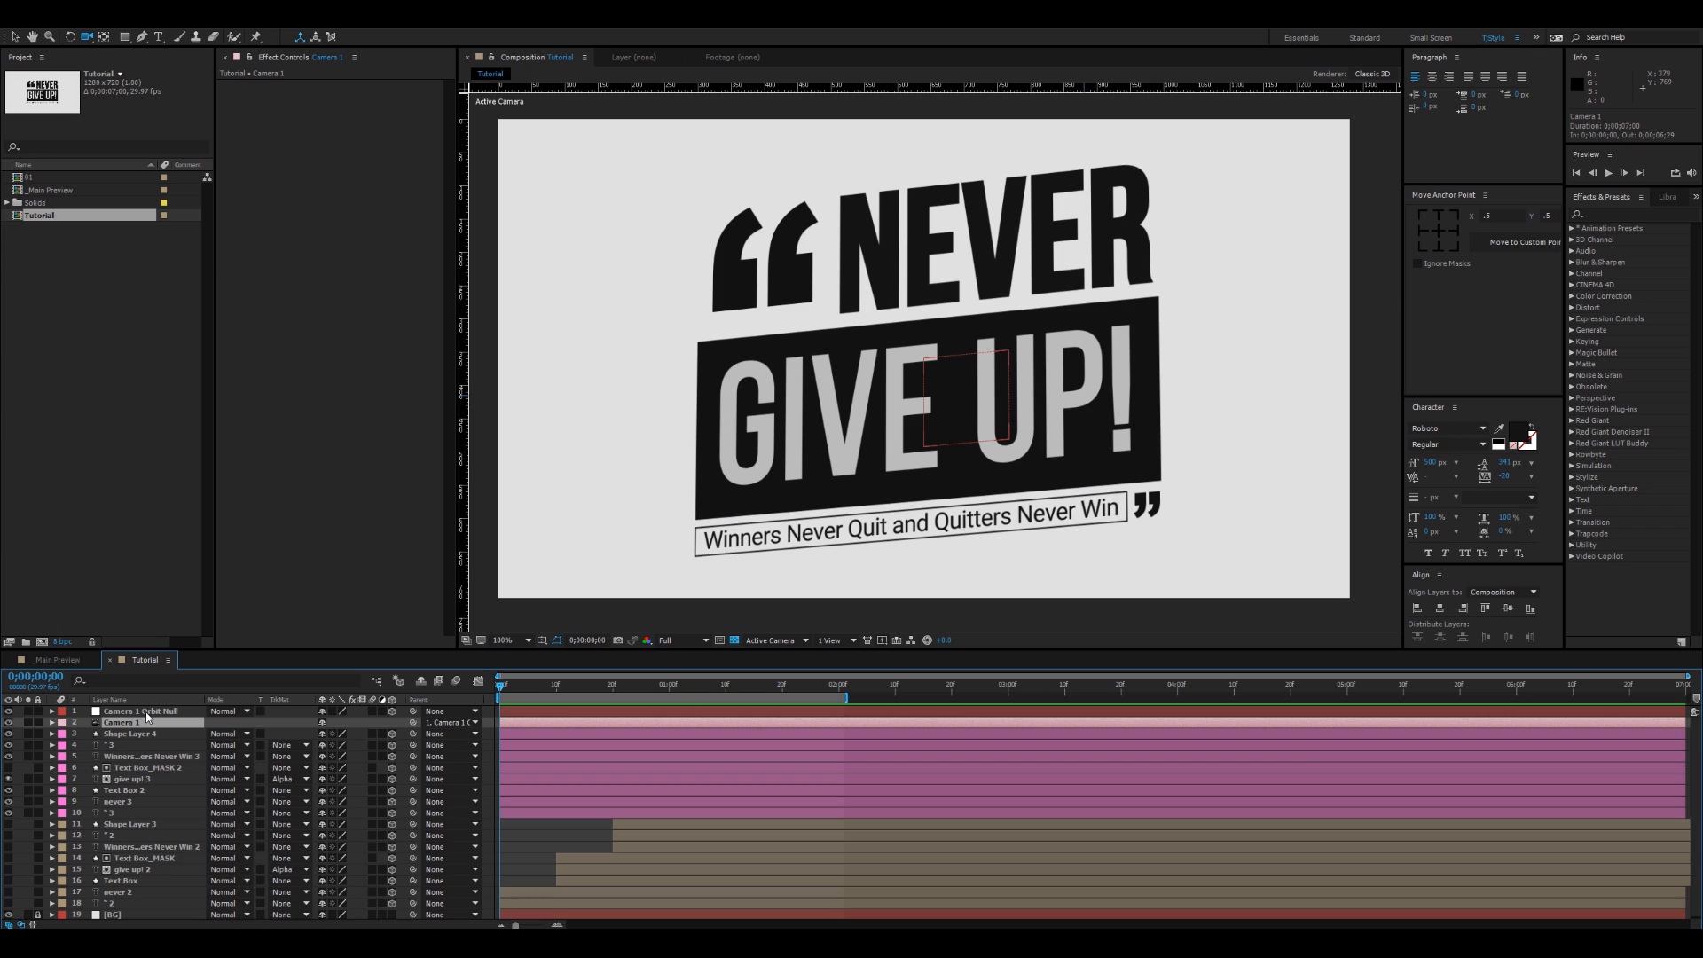
pyautogui.click(148, 712)
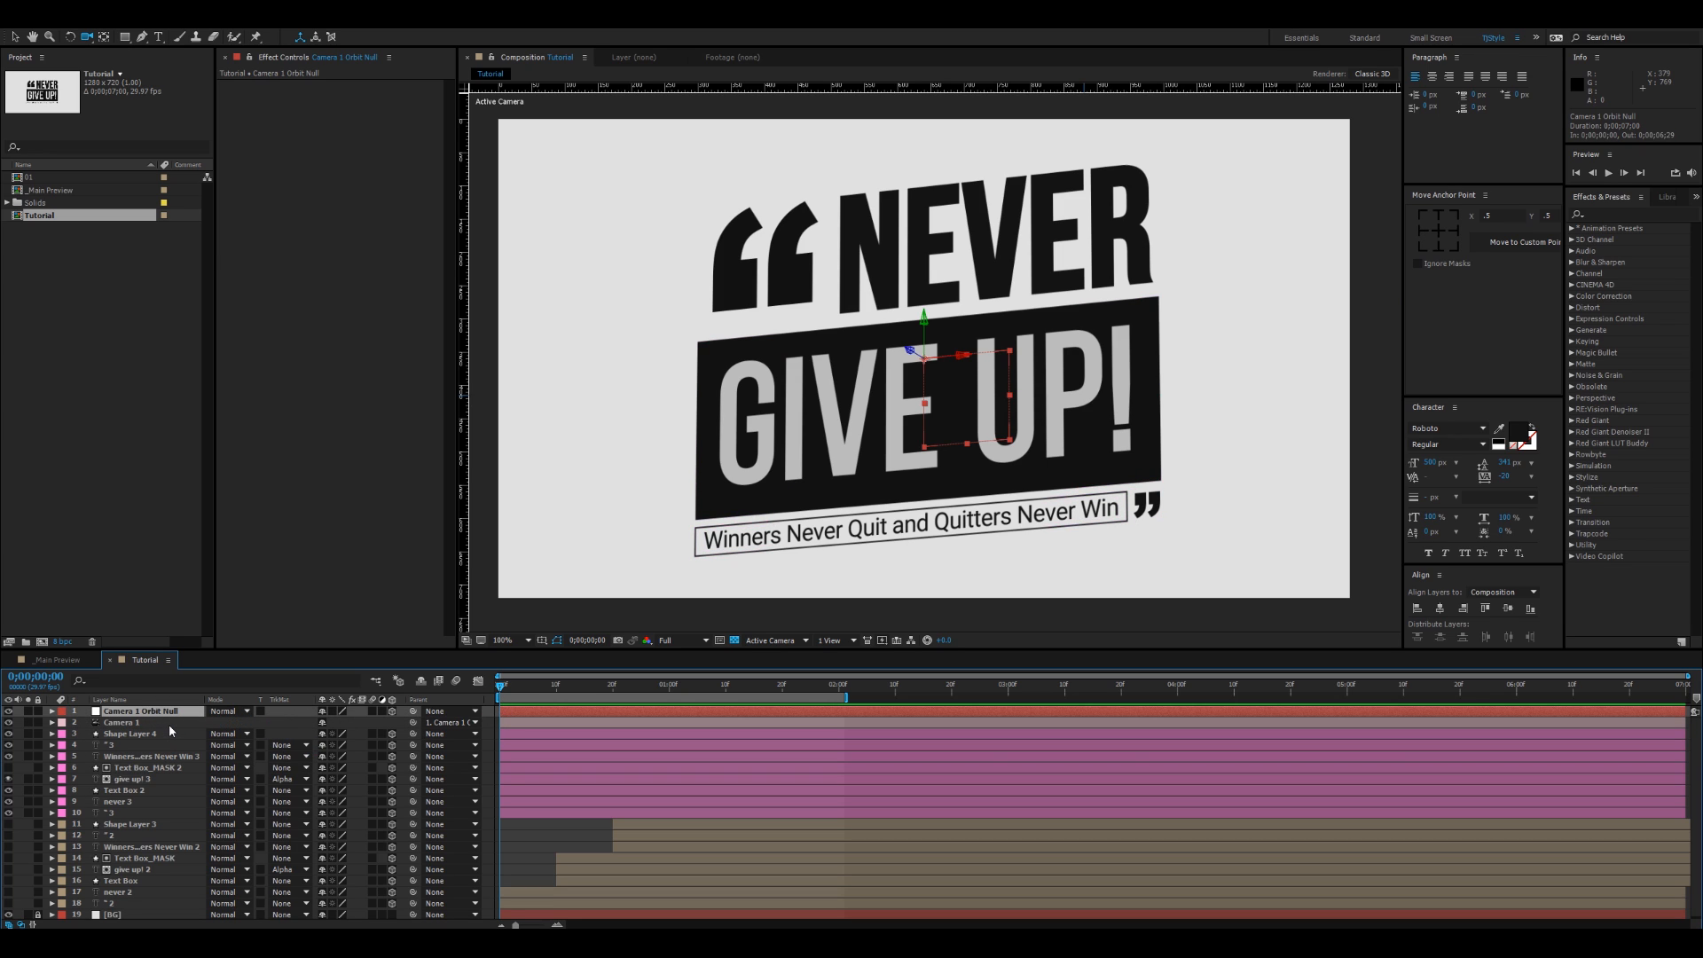
pyautogui.press('p')
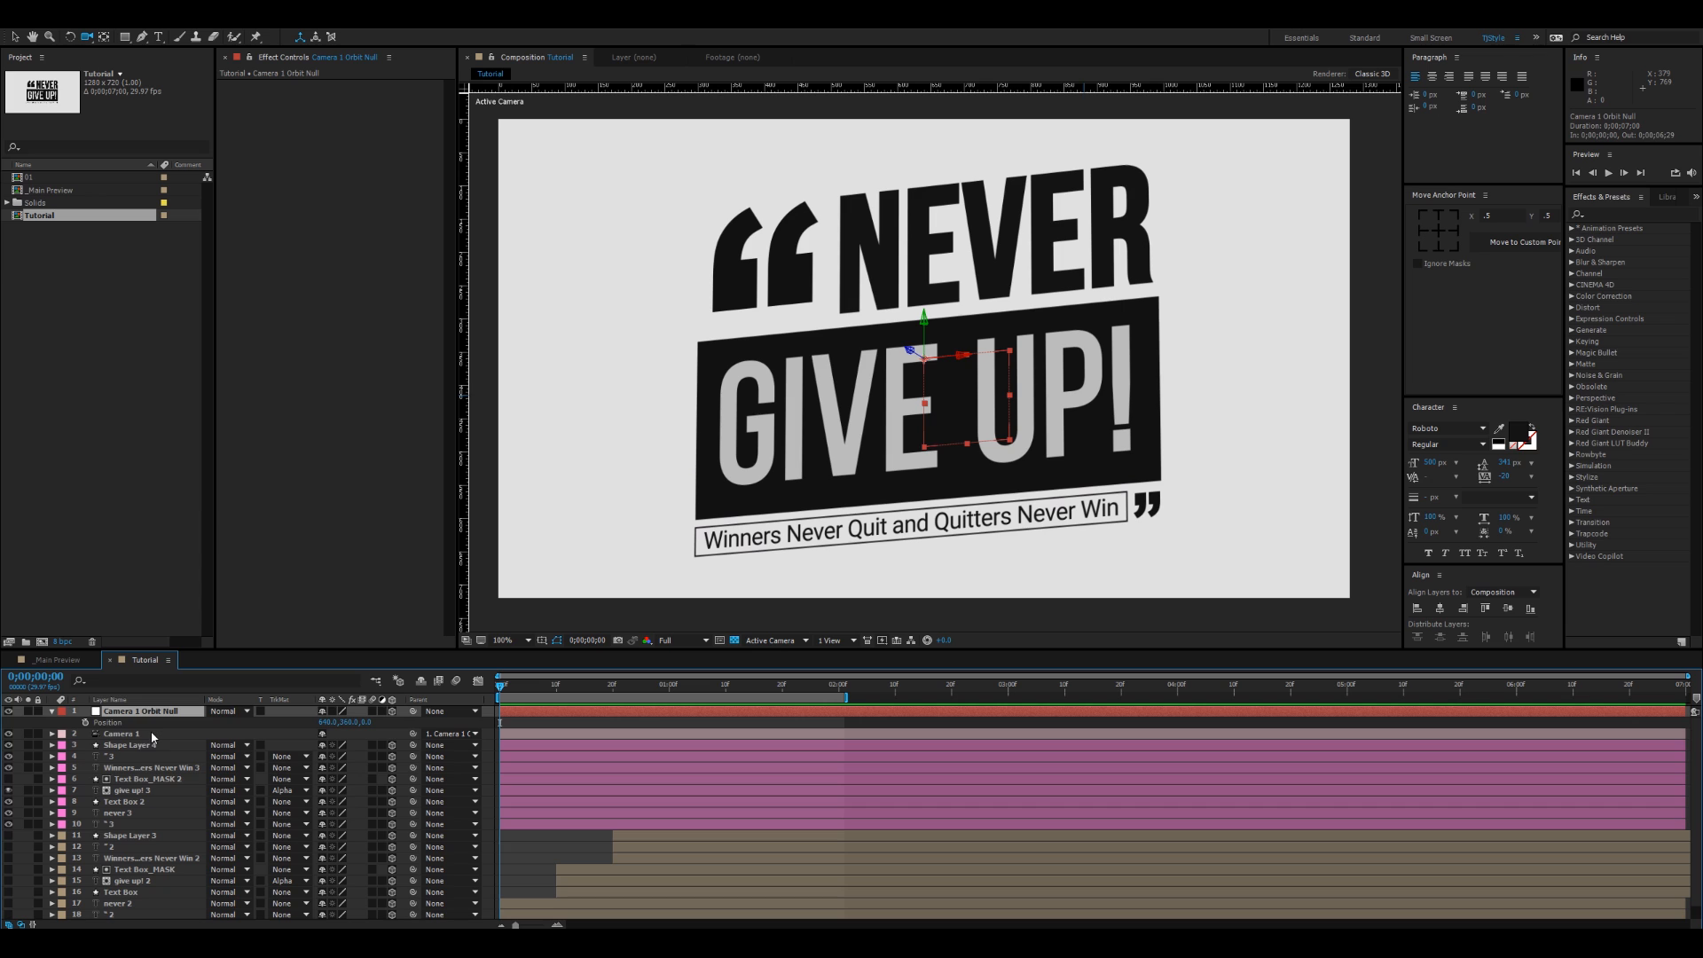
pyautogui.click(85, 723)
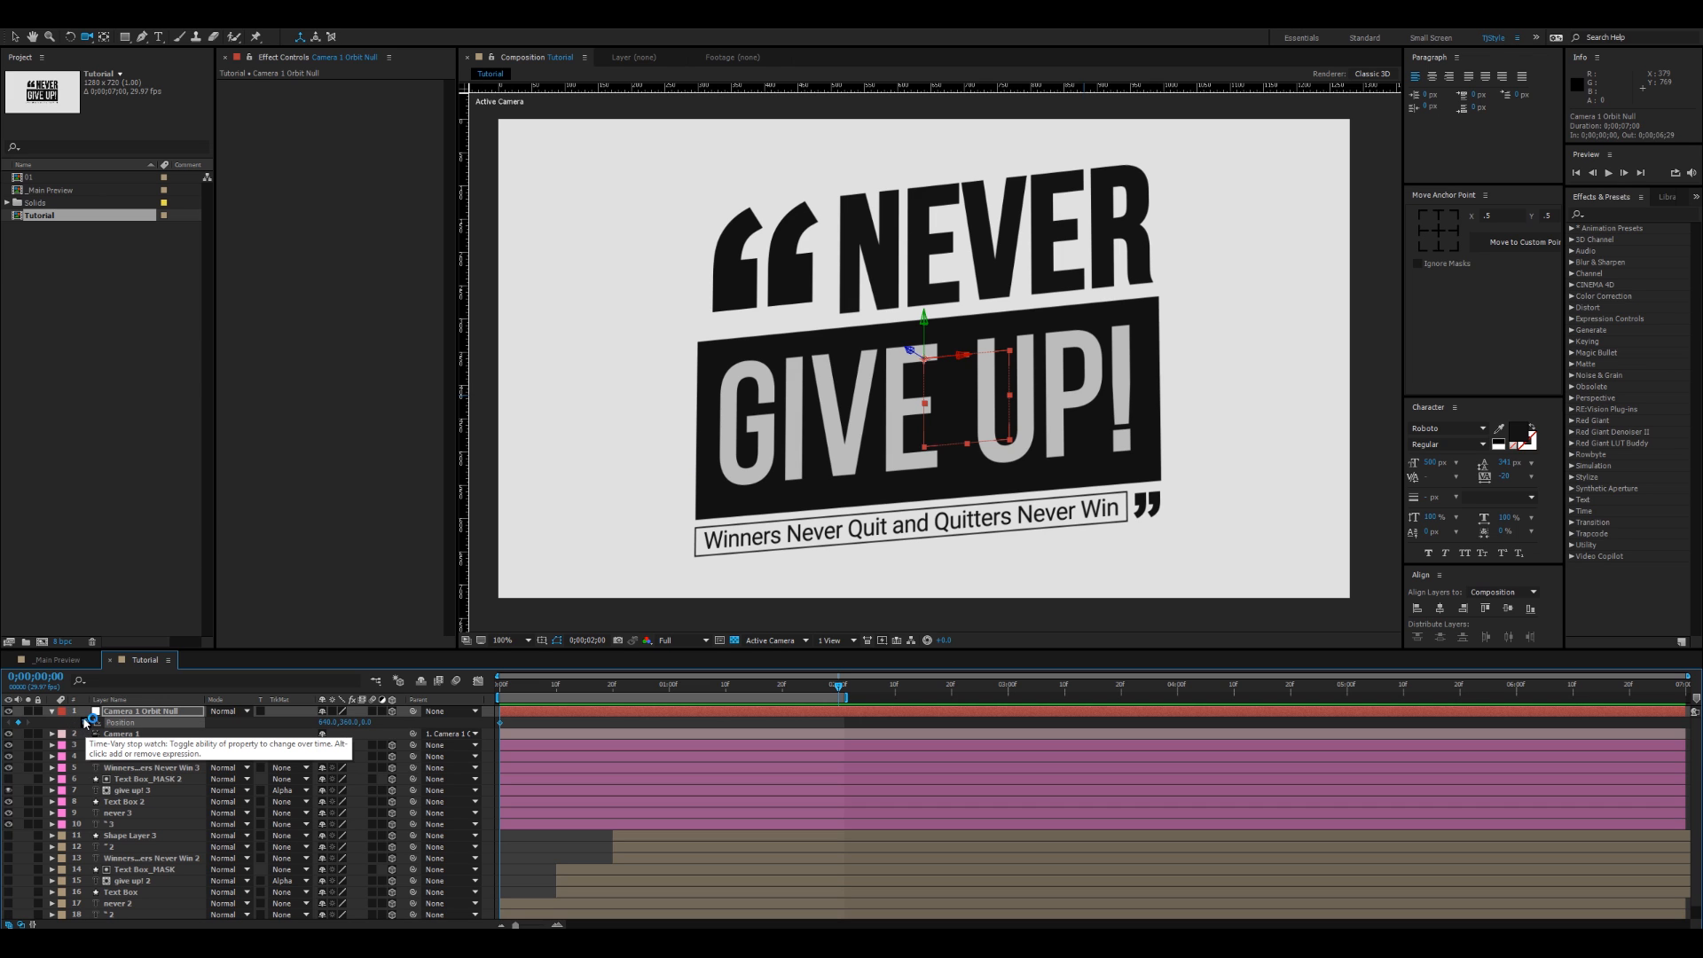
pyautogui.scroll(1, 935, 362)
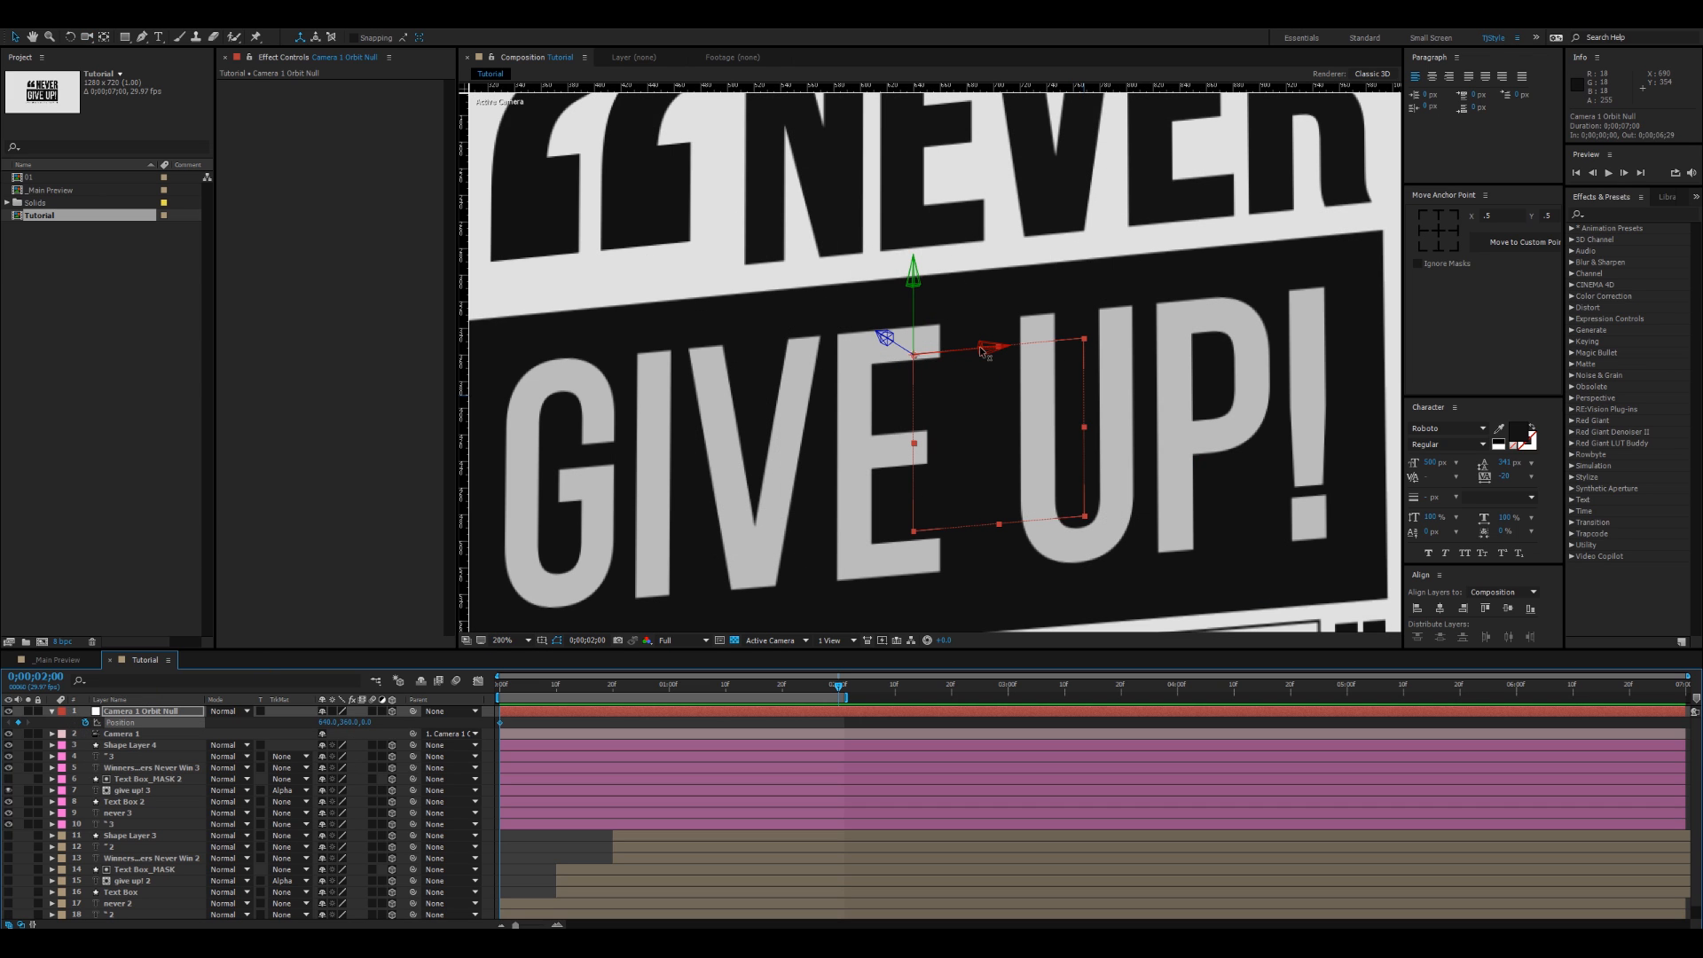
pyautogui.moveTo(985, 350); pyautogui.dragTo(1055, 353)
pyautogui.scroll(-1, 976, 395)
pyautogui.press('space')
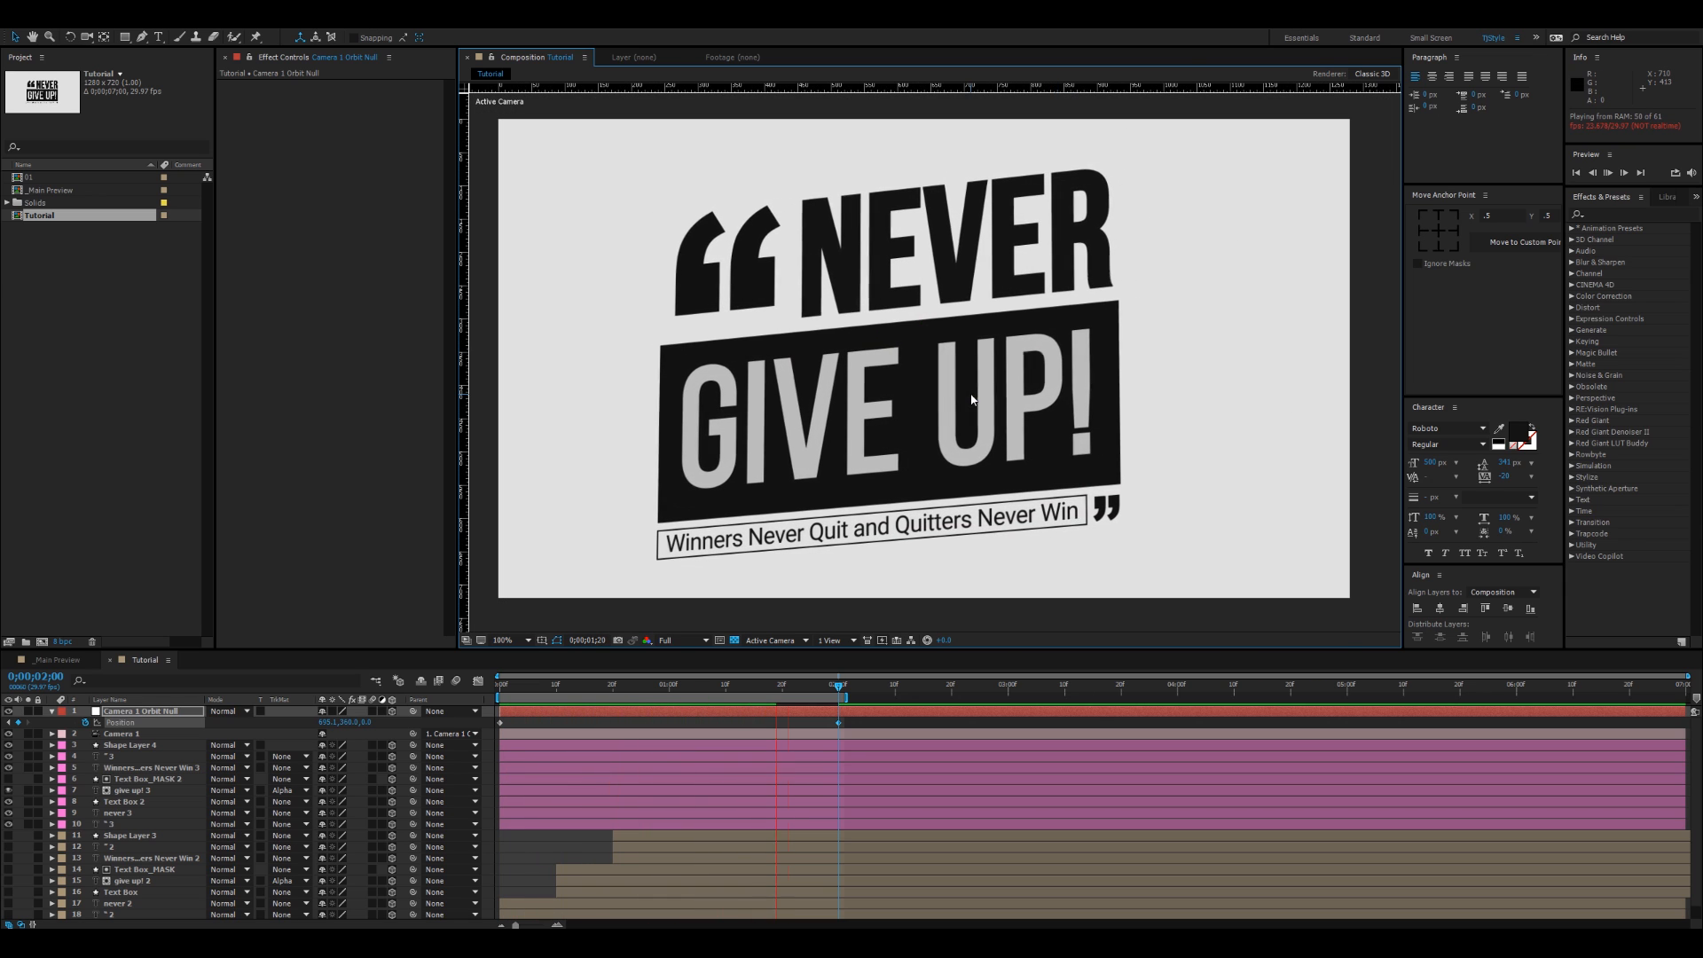
pyautogui.press('space')
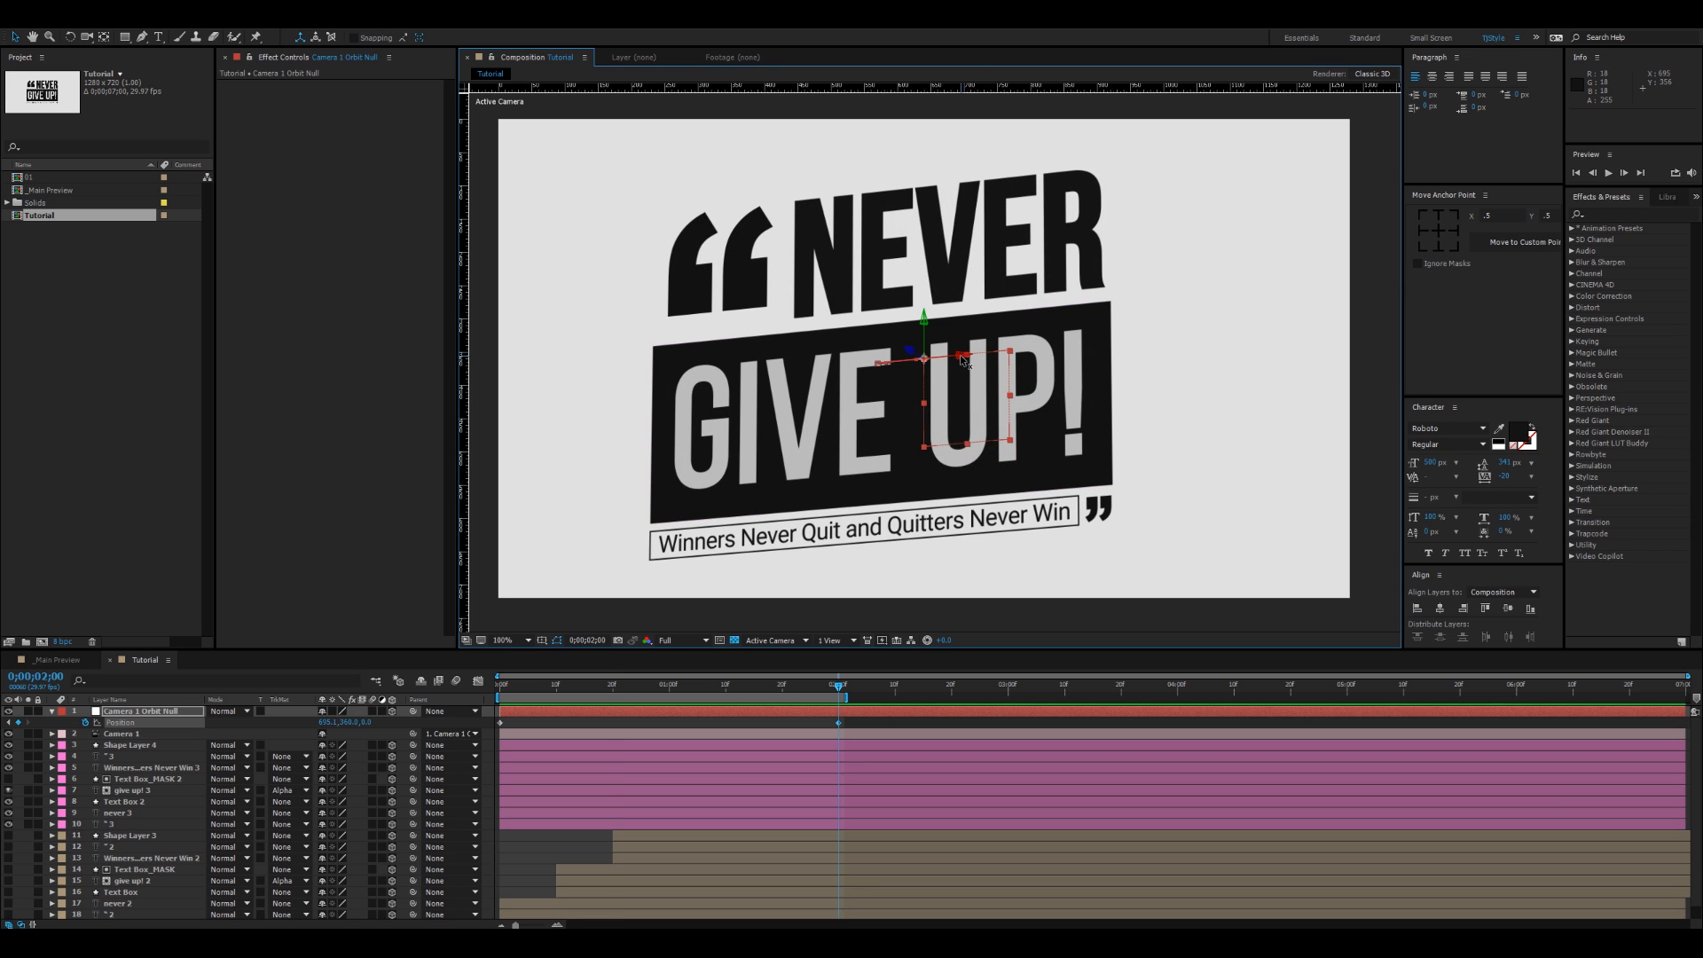
# Step: Set the orbit null's X position to about 677 at two seconds, shift its starting keyframe slightly the opposite way, and preview the move
pyautogui.moveTo(963, 360)
pyautogui.mouseDown()
pyautogui.moveTo(927, 351)
pyautogui.moveTo(972, 362)
pyautogui.mouseUp()
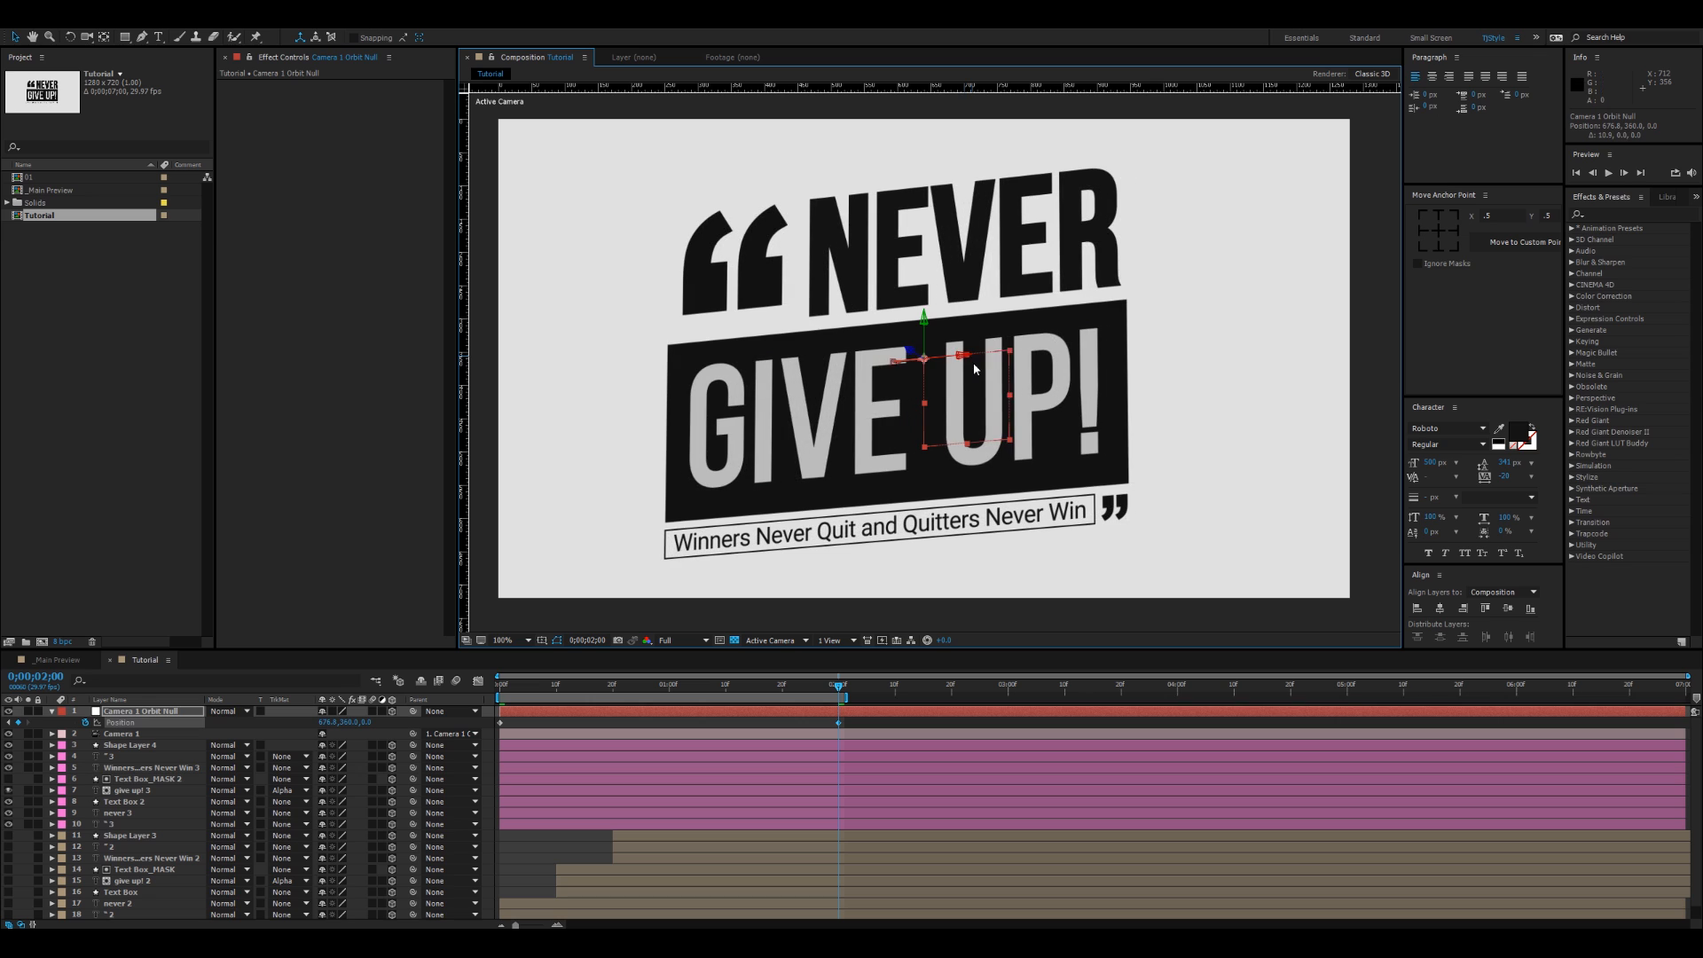
pyautogui.press('Home')
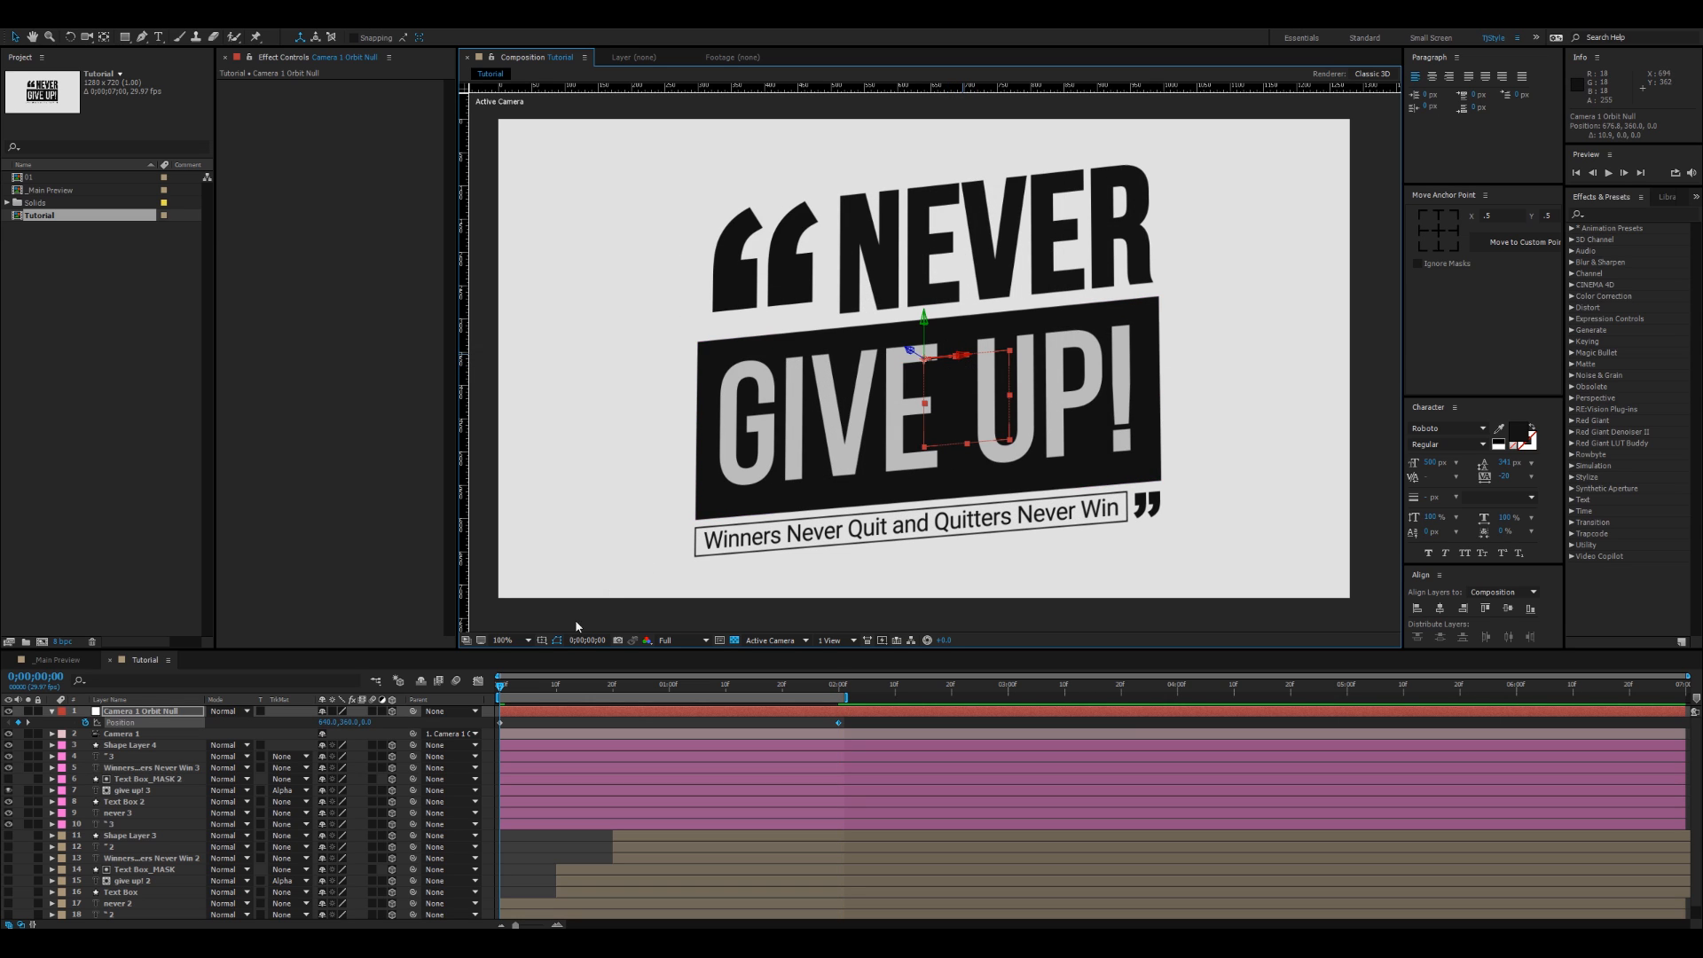
pyautogui.click(521, 720)
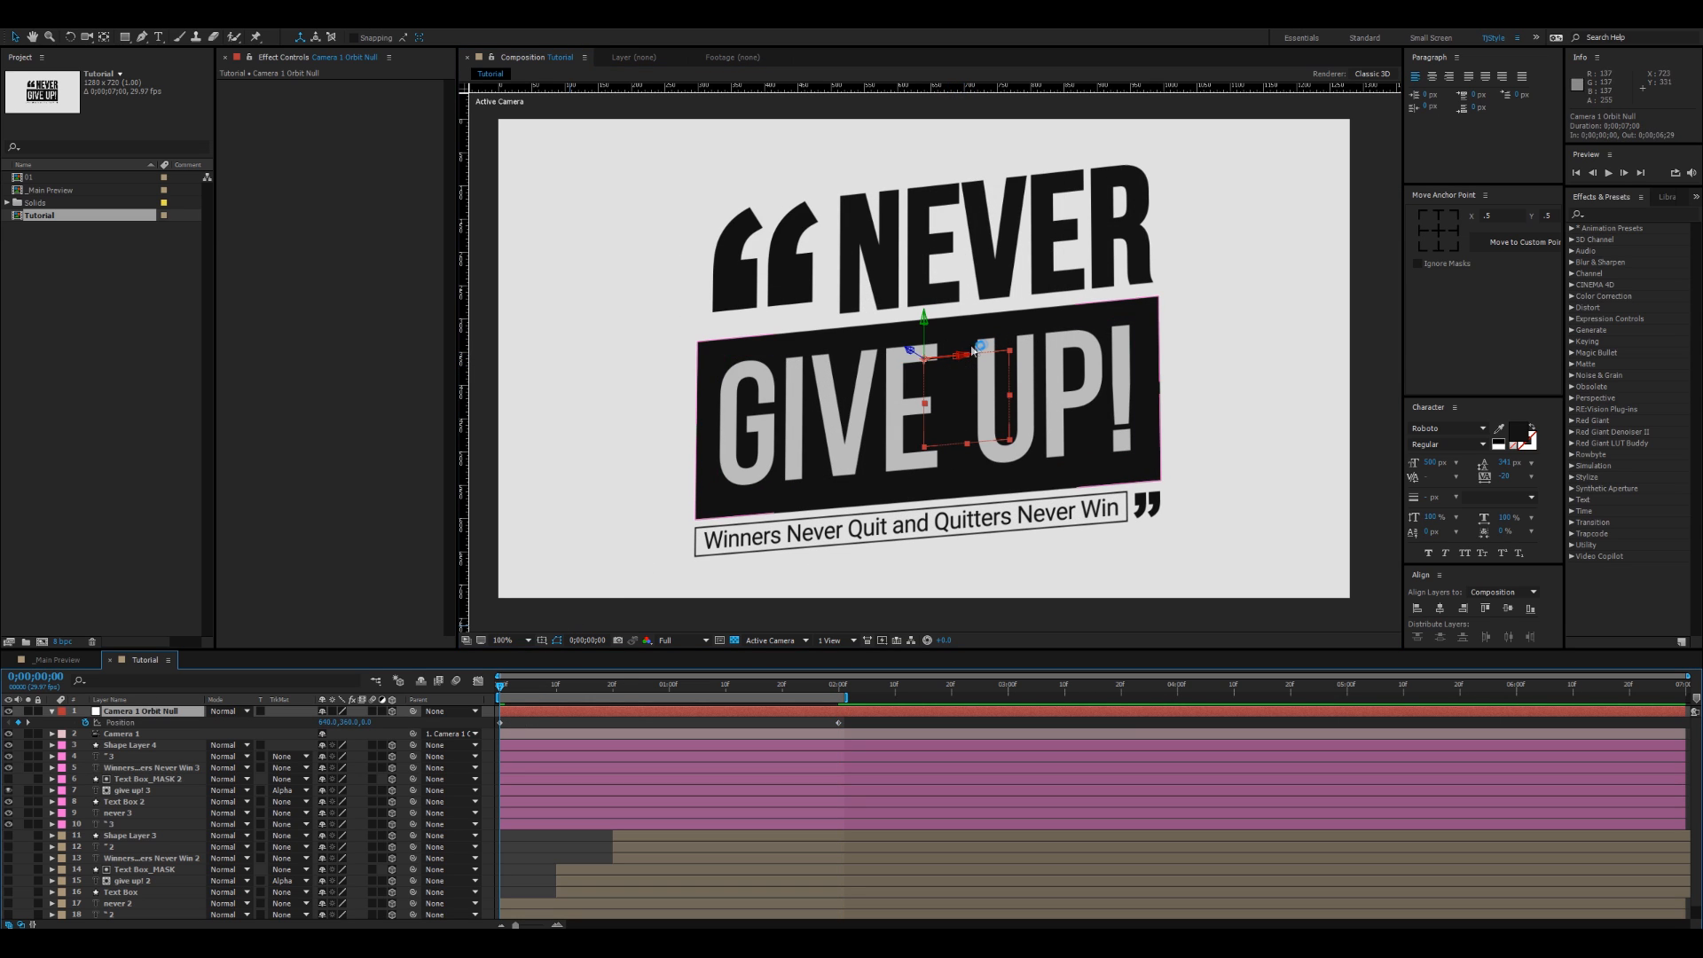
pyautogui.moveTo(958, 352); pyautogui.dragTo(942, 352)
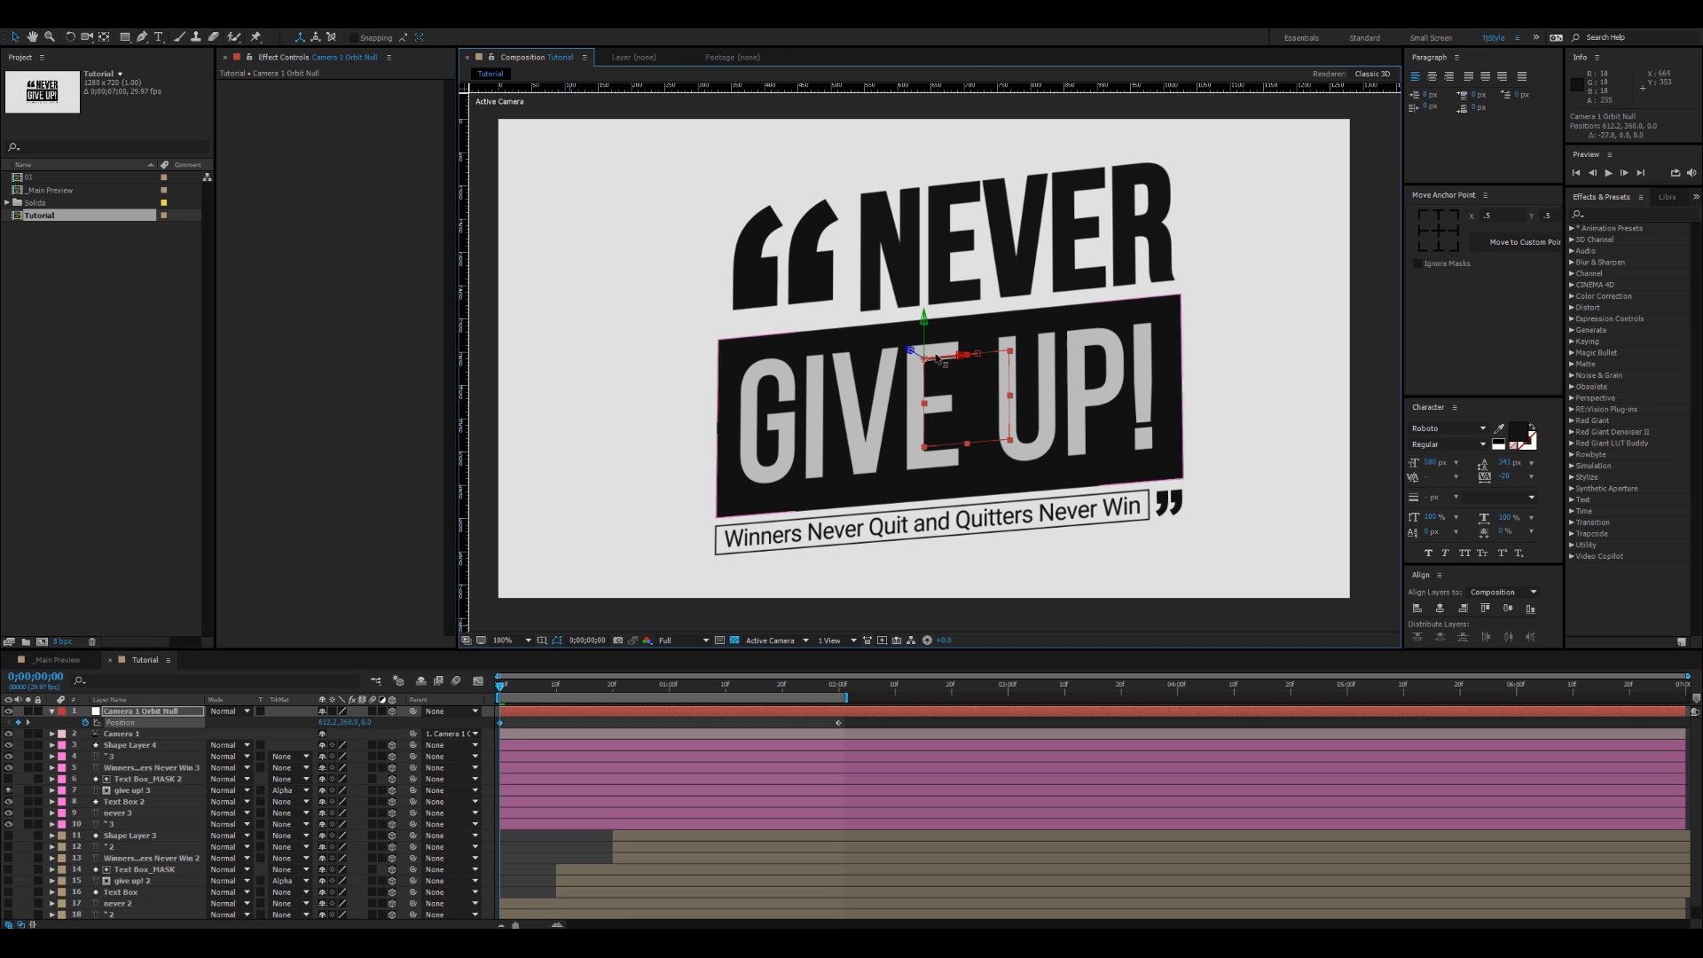
pyautogui.press('space')
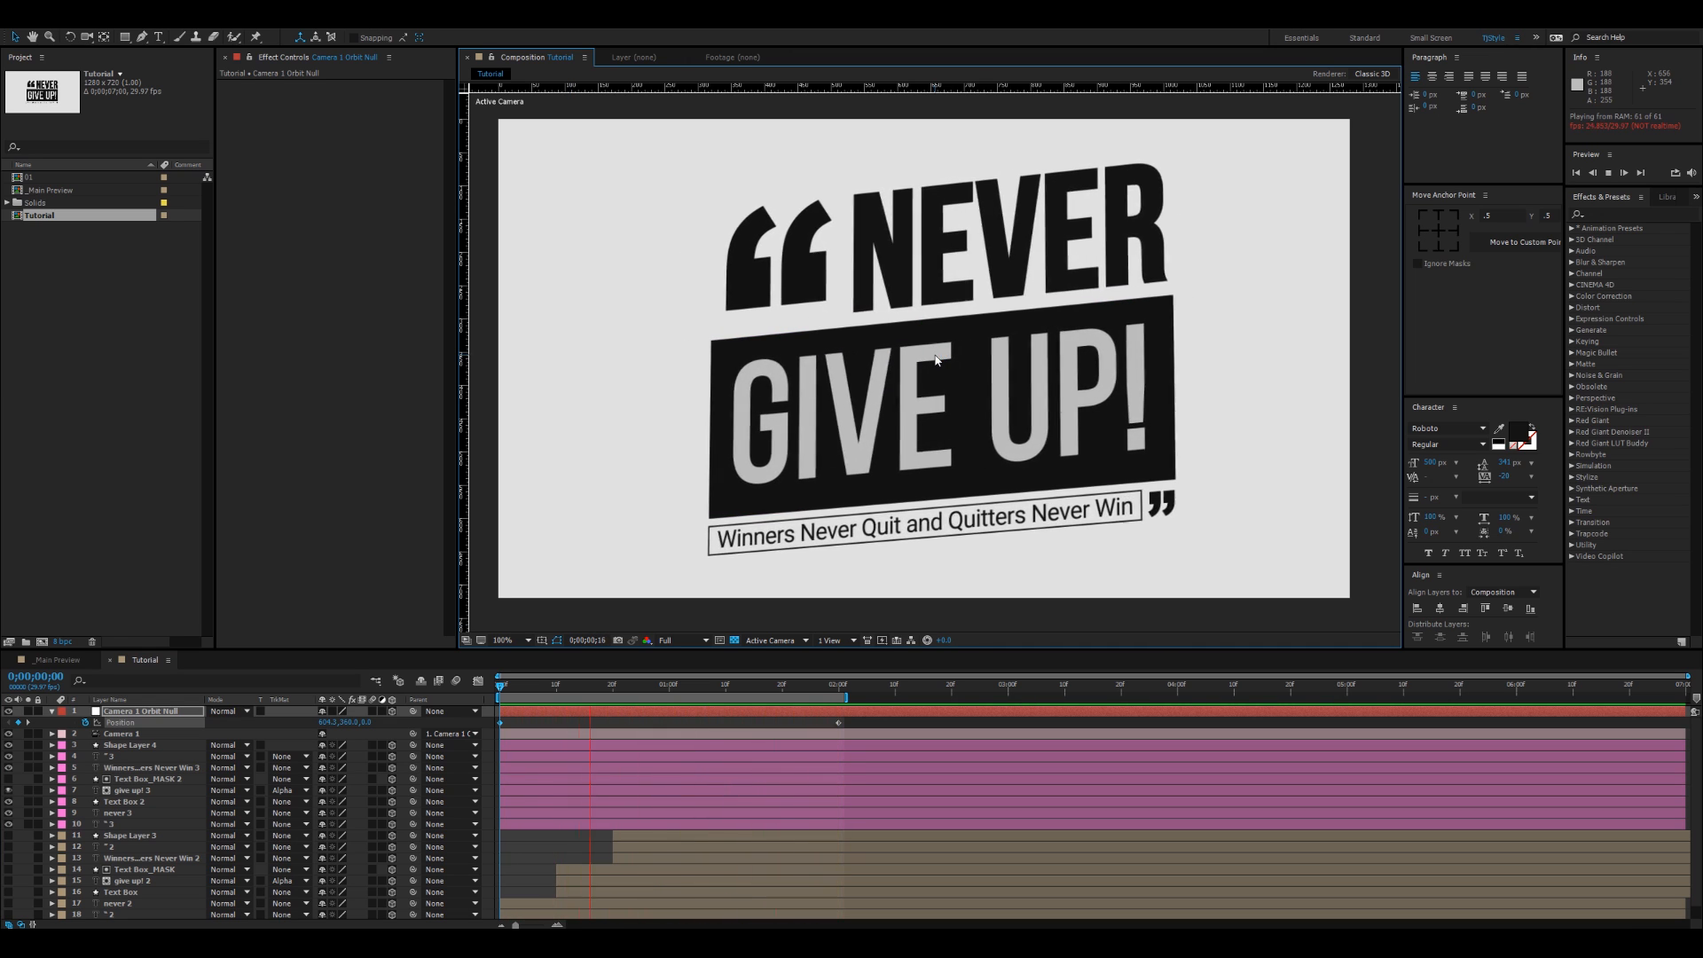
pyautogui.press('space')
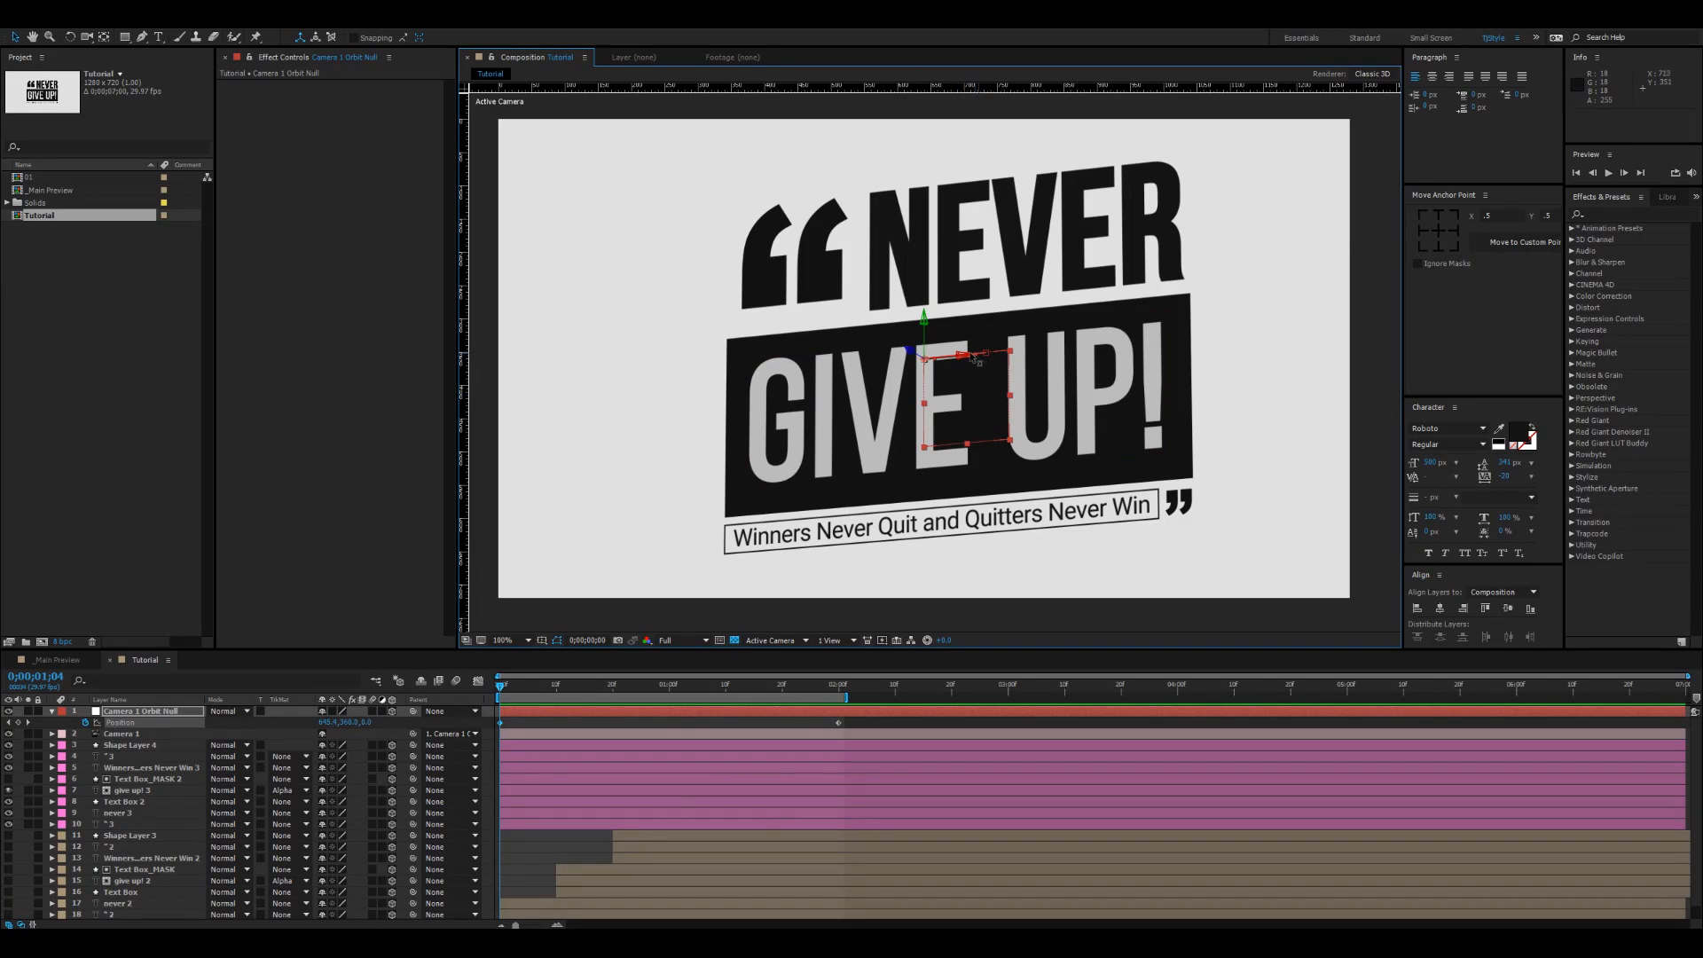
pyautogui.moveTo(965, 359); pyautogui.dragTo(976, 358)
pyautogui.press('k')
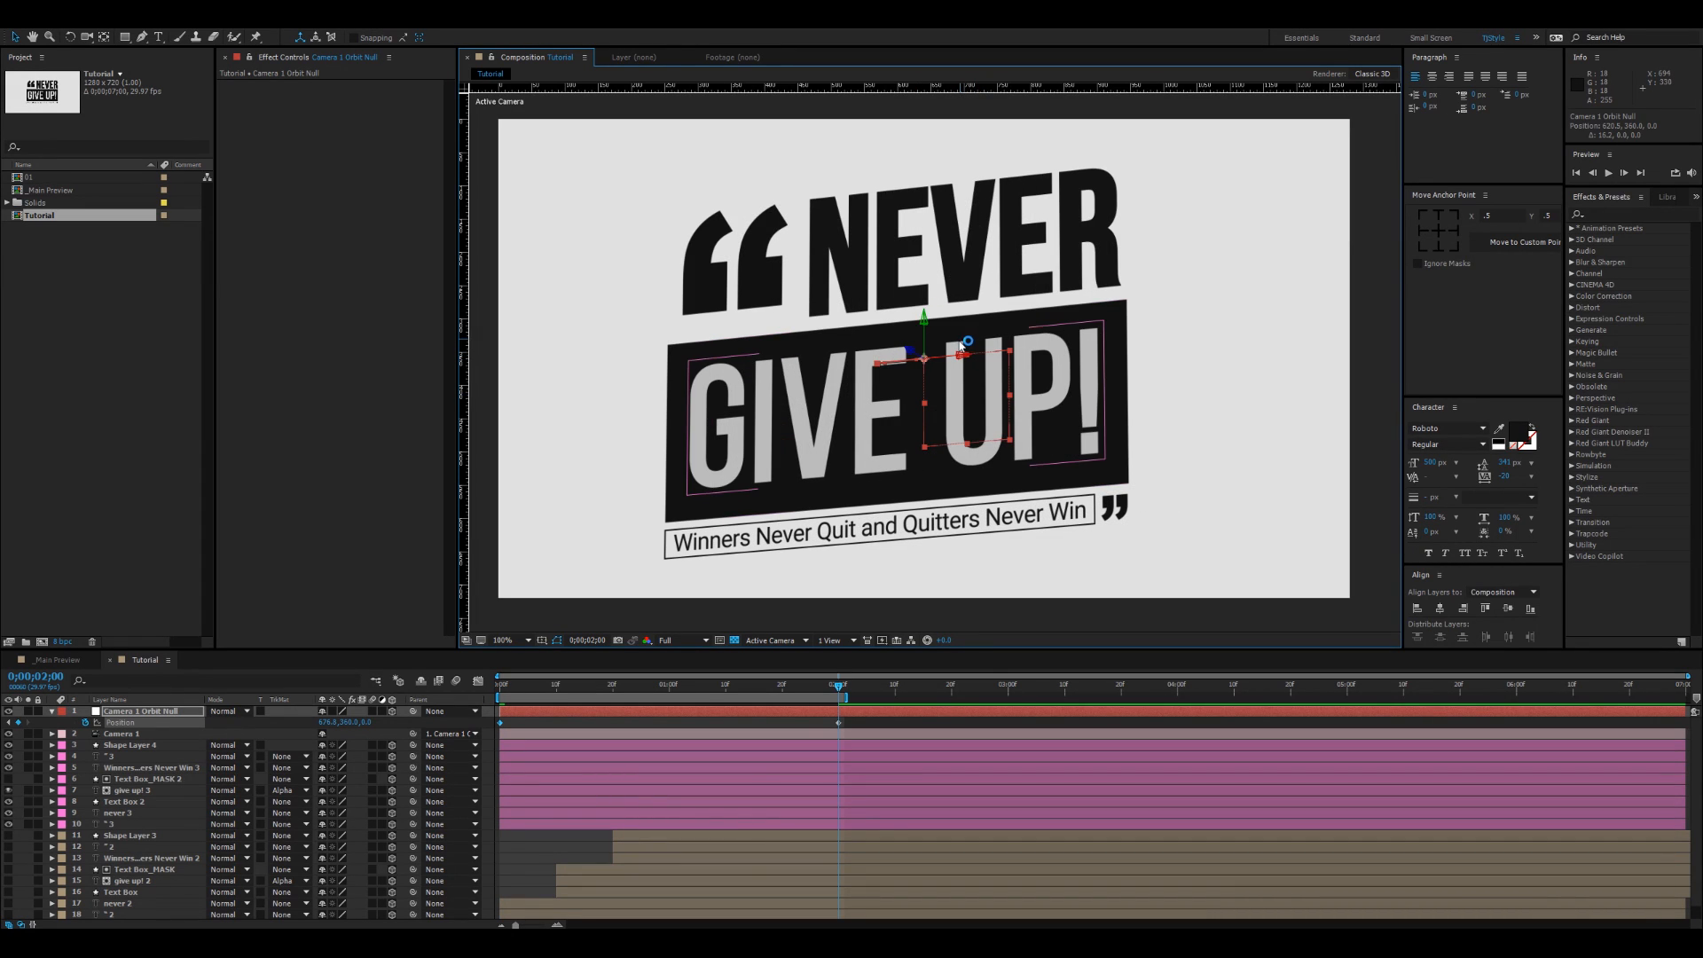
pyautogui.press('space')
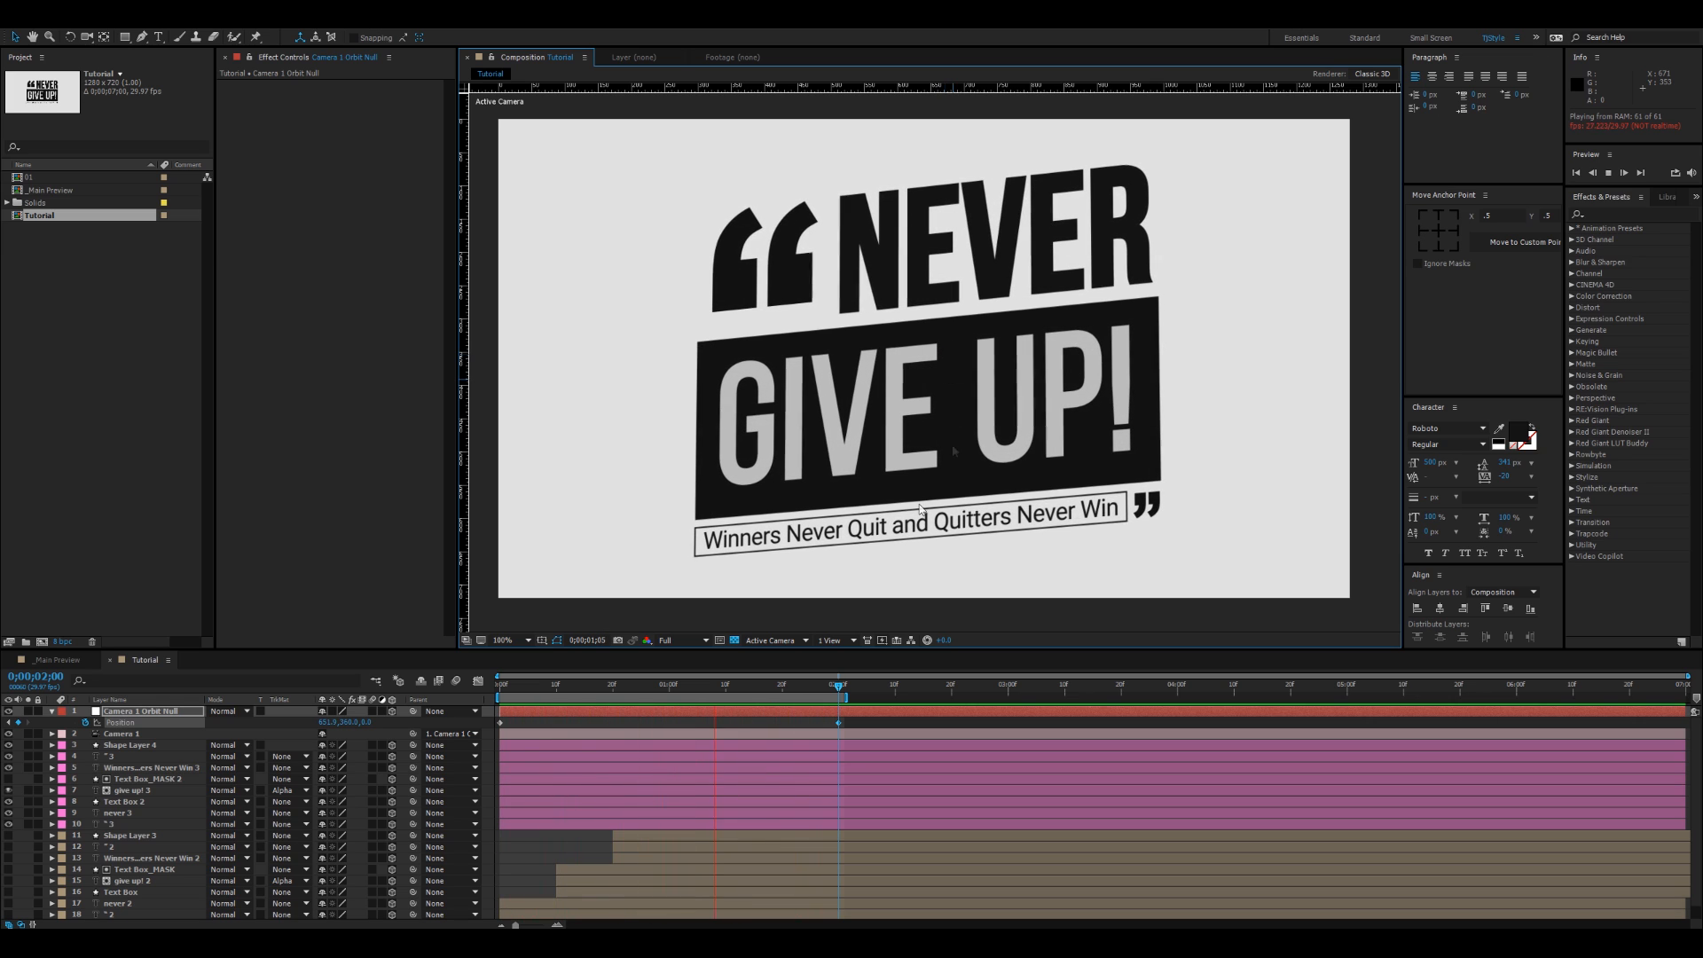
pyautogui.press('space')
pyautogui.press('u')
# Step: Try orbiting the camera to a downward-slanting angle, preview the move from there, and undo the orbits
pyautogui.click(157, 713)
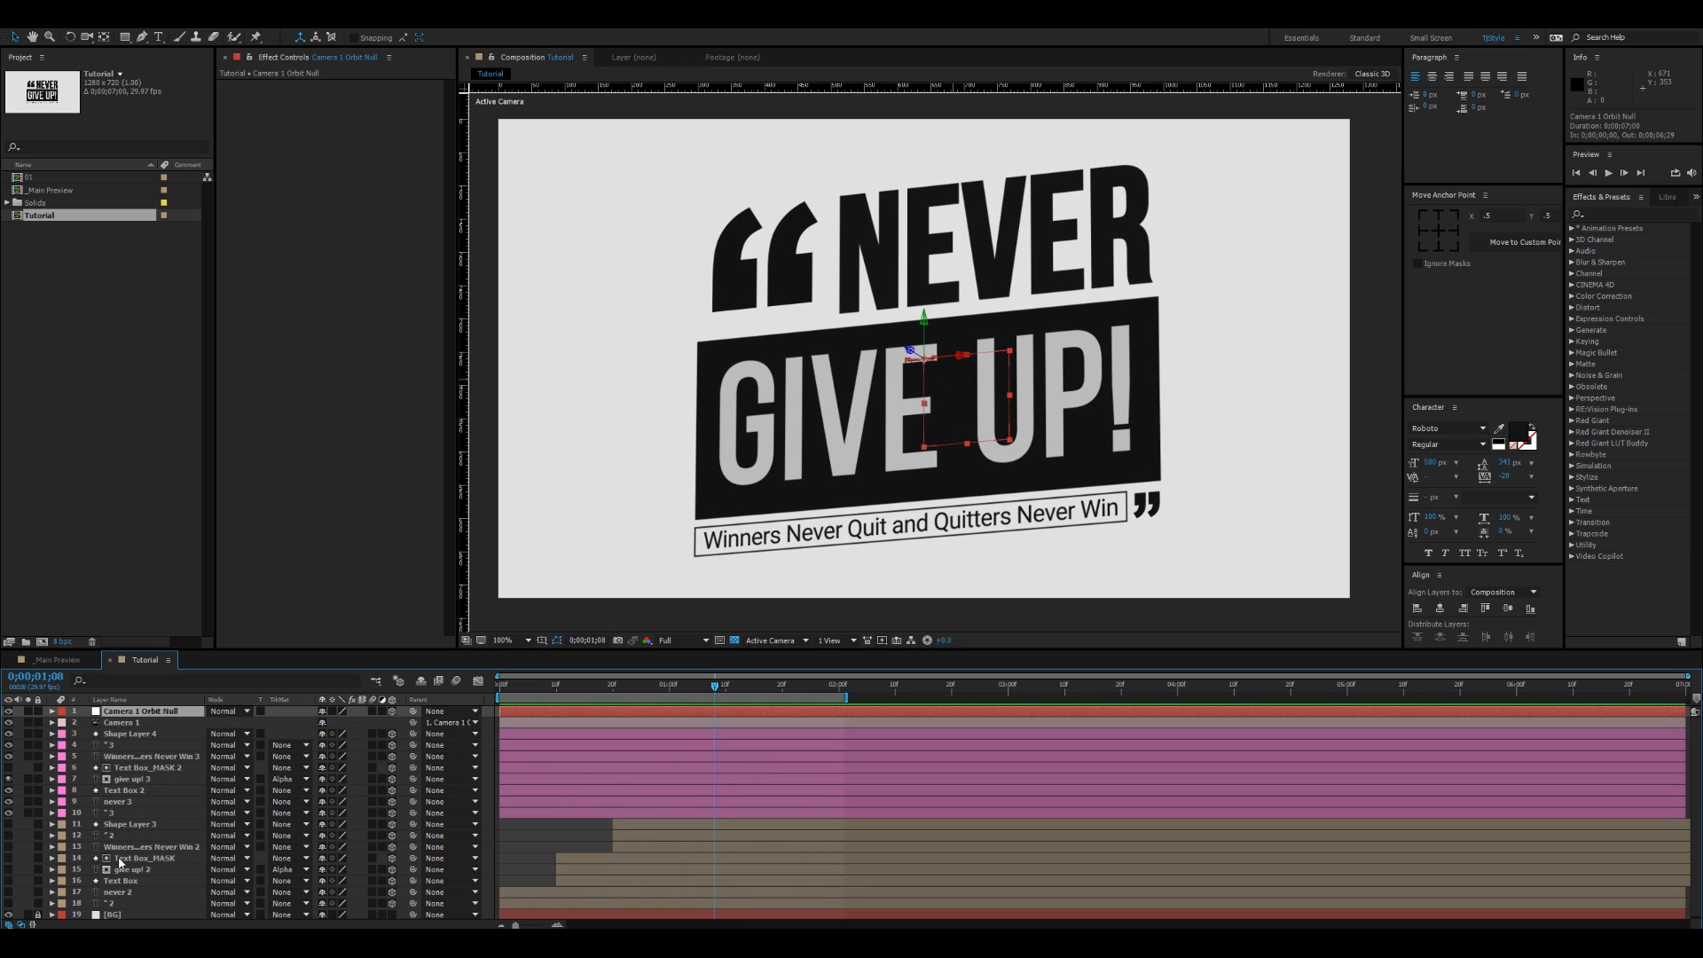
pyautogui.click(110, 814)
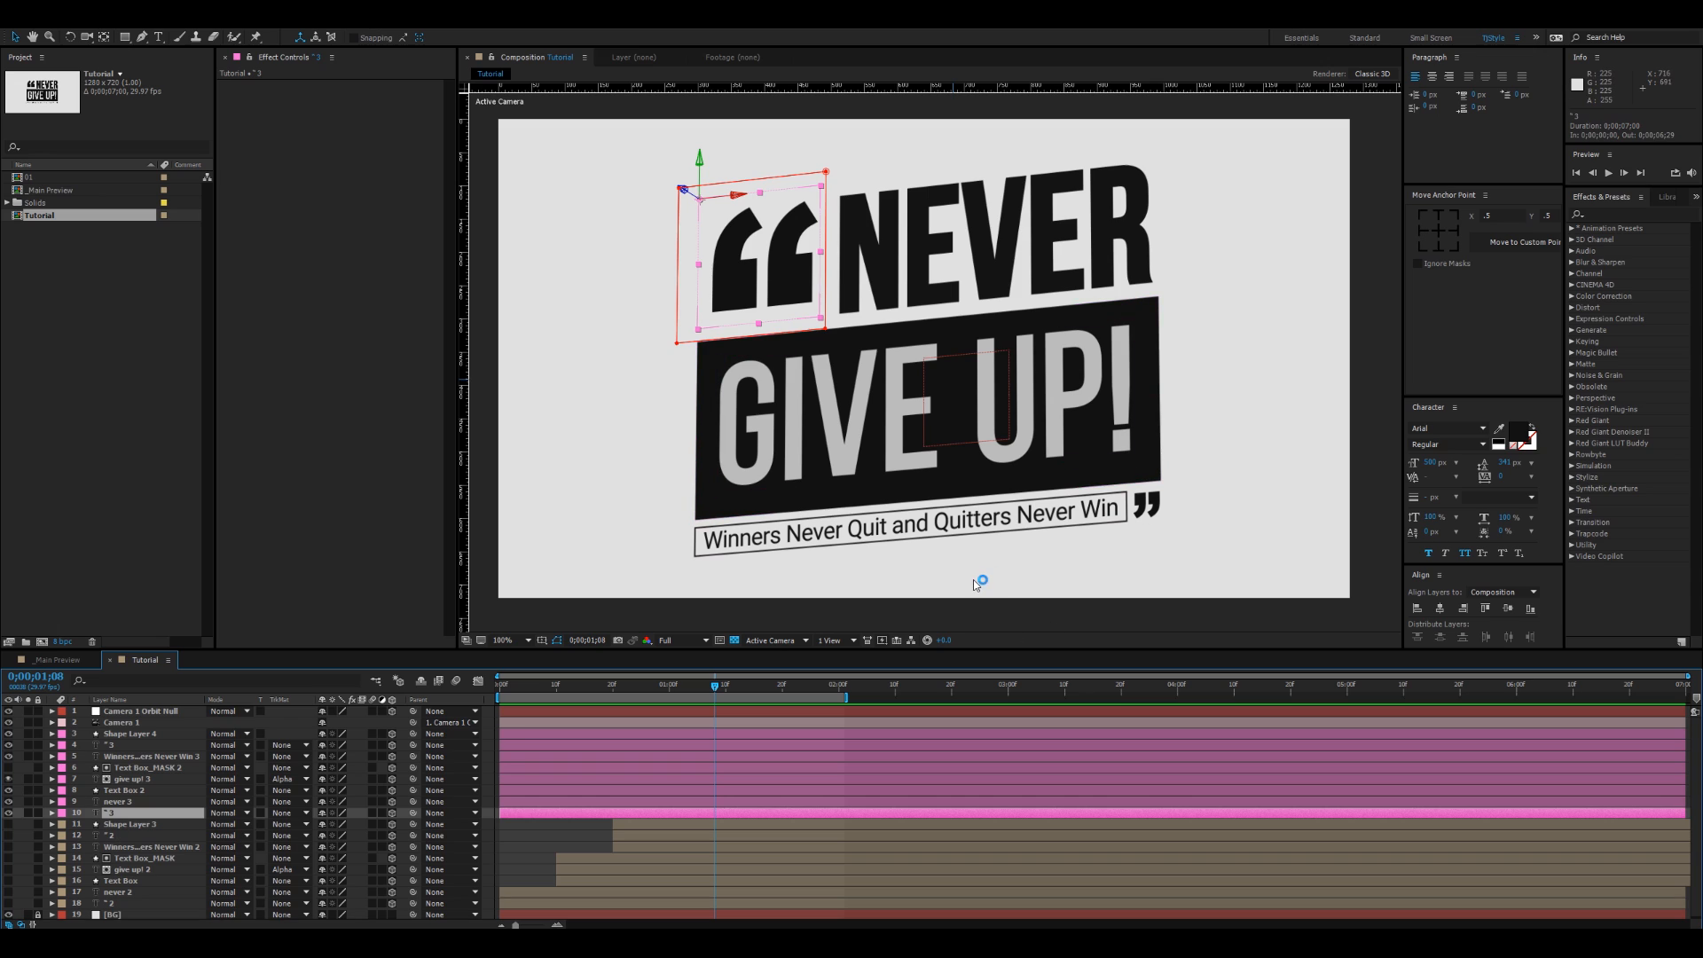
pyautogui.click(153, 723)
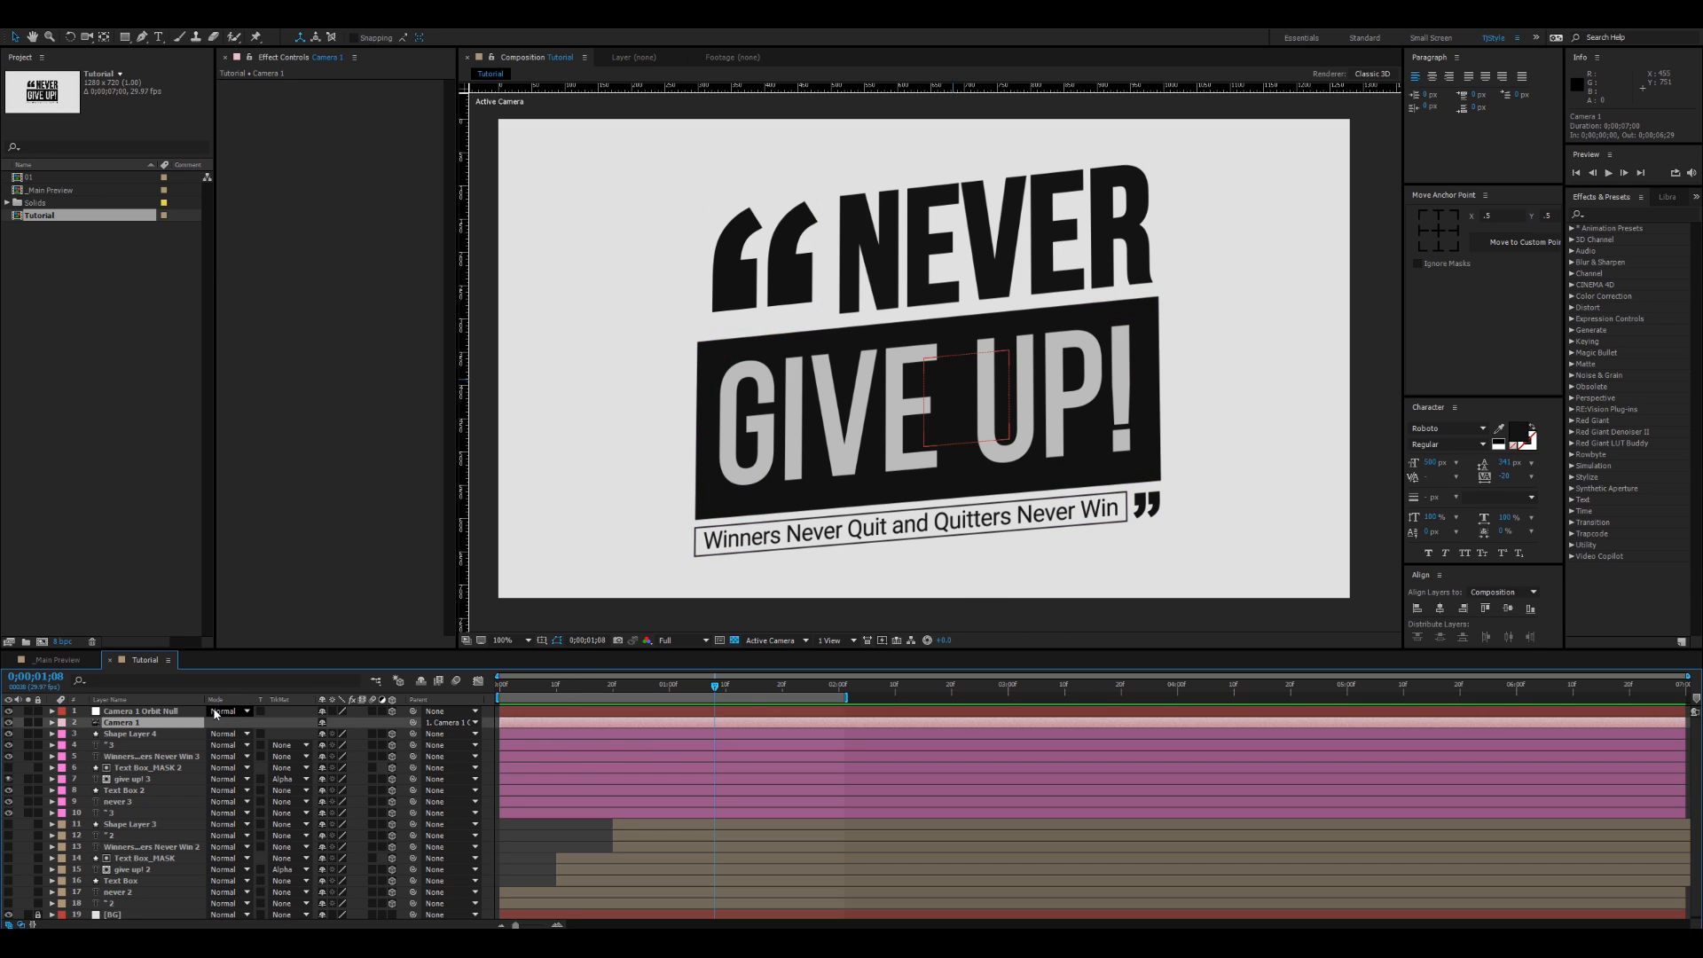
pyautogui.press('c')
pyautogui.moveTo(923, 328); pyautogui.dragTo(928, 283)
pyautogui.click(162, 711)
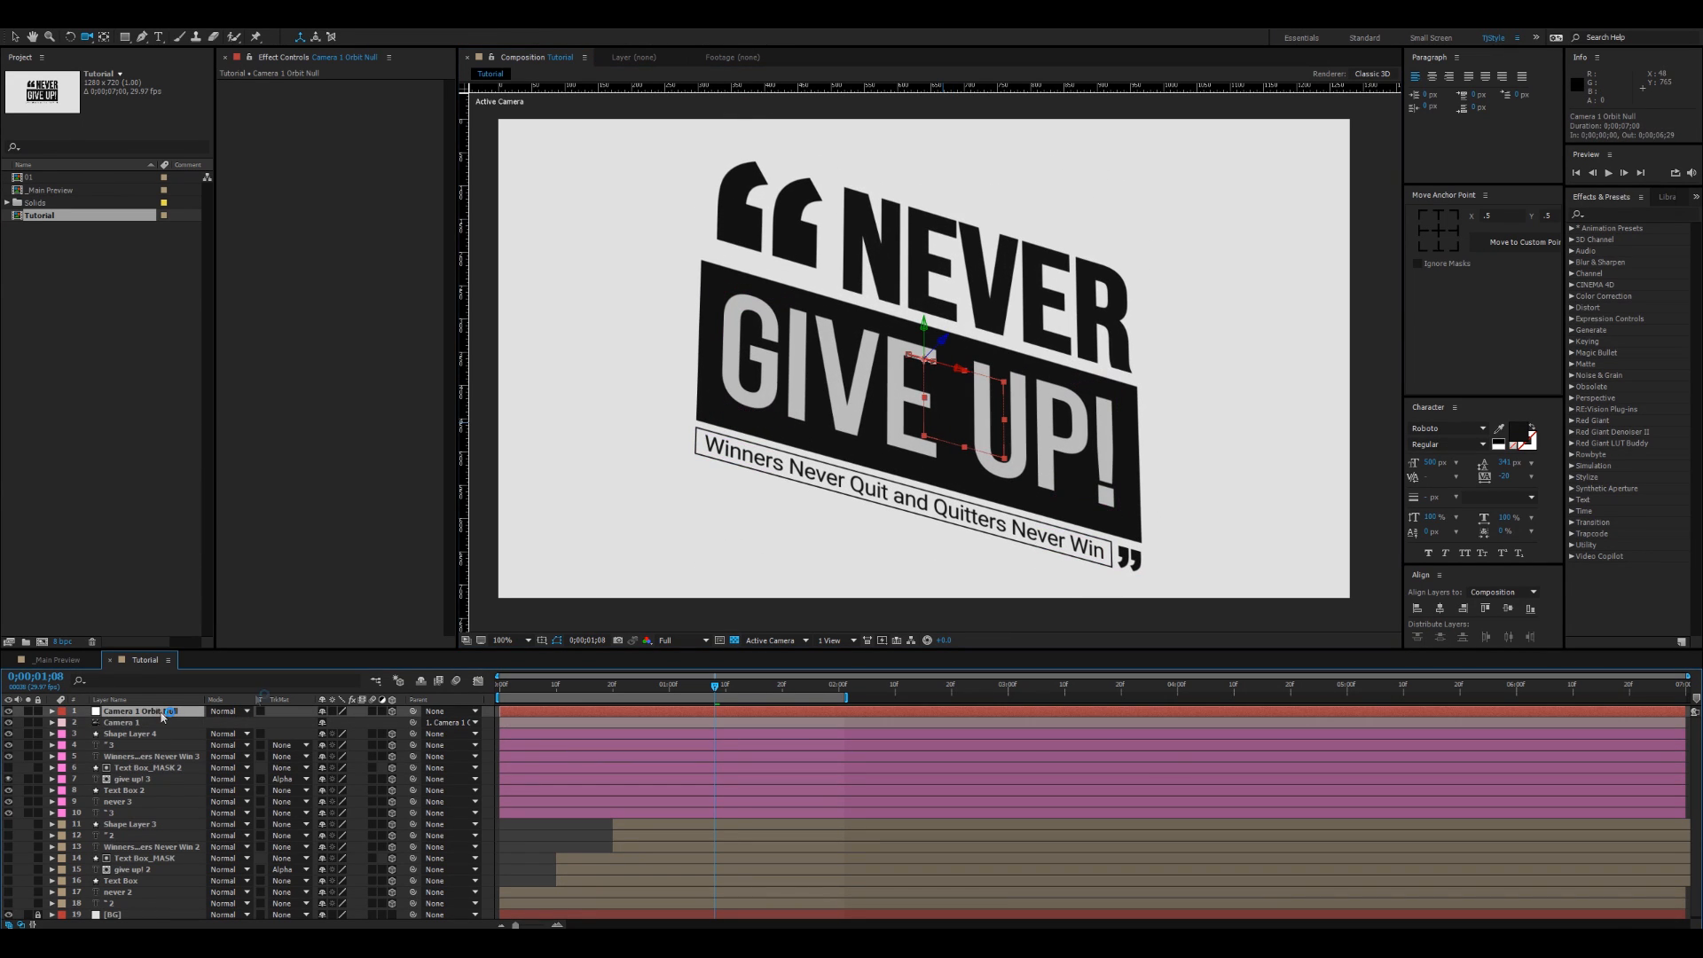
pyautogui.moveTo(799, 425); pyautogui.dragTo(747, 380)
pyautogui.press('space')
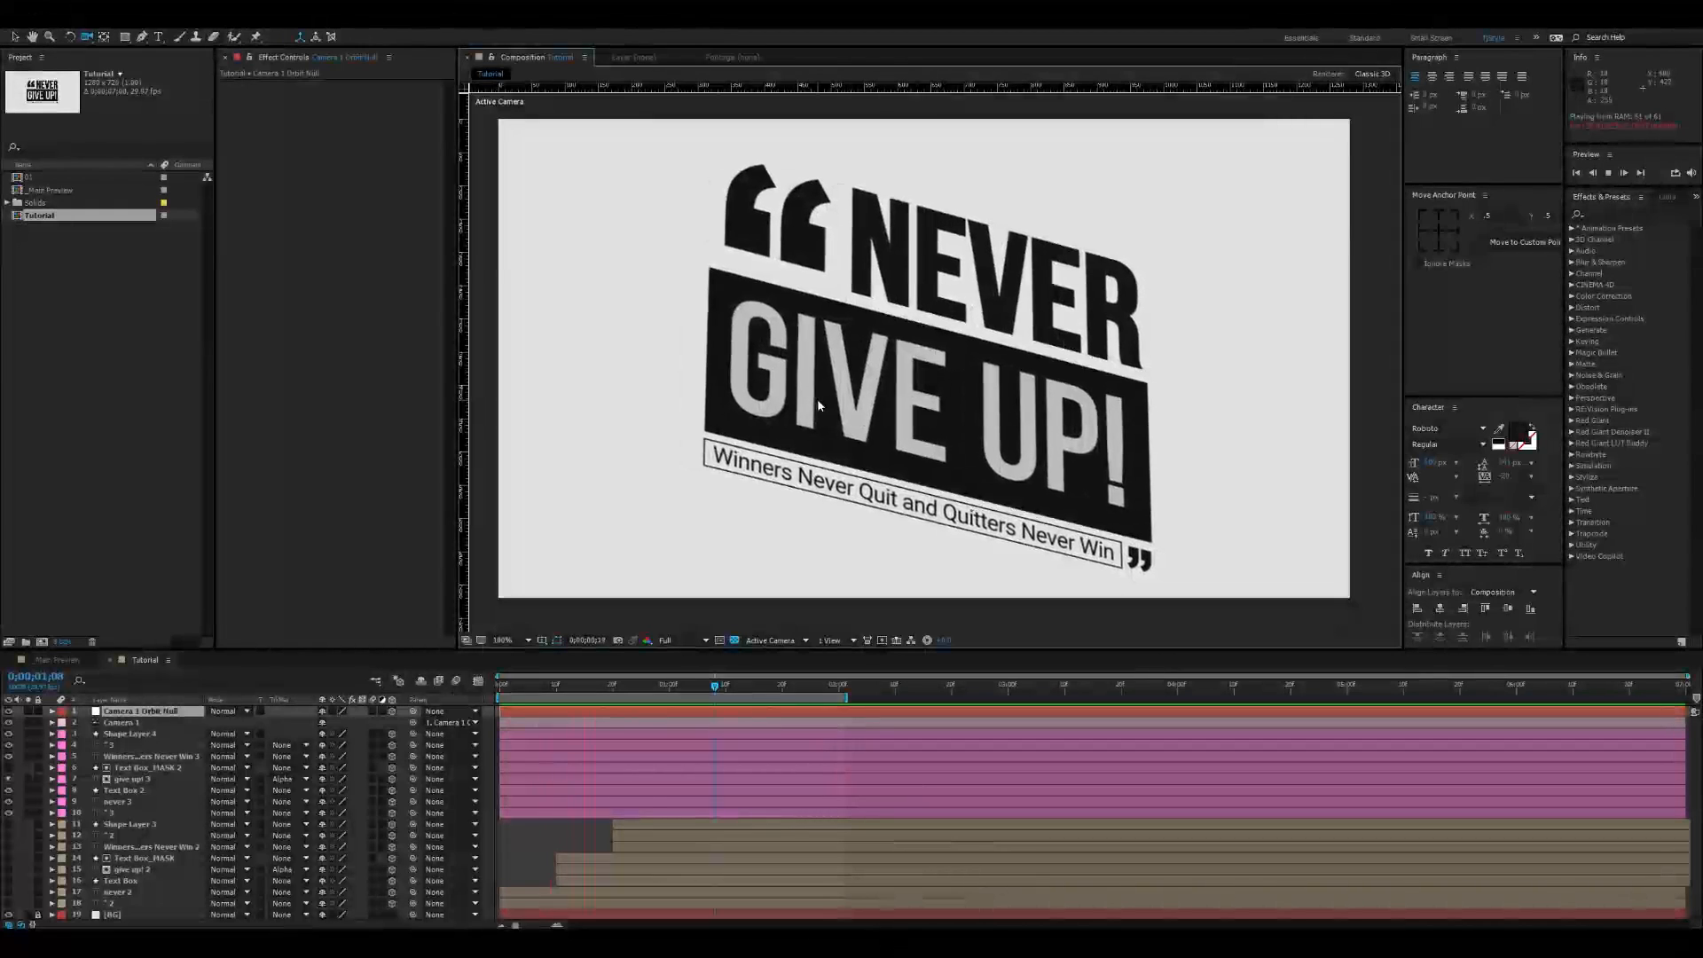
pyautogui.press('space')
pyautogui.hotkey('ctrl', 'z')
pyautogui.hotkey('ctrl', 'z')
pyautogui.hotkey('ctrl', 'z')
pyautogui.hotkey('ctrl', 'z')
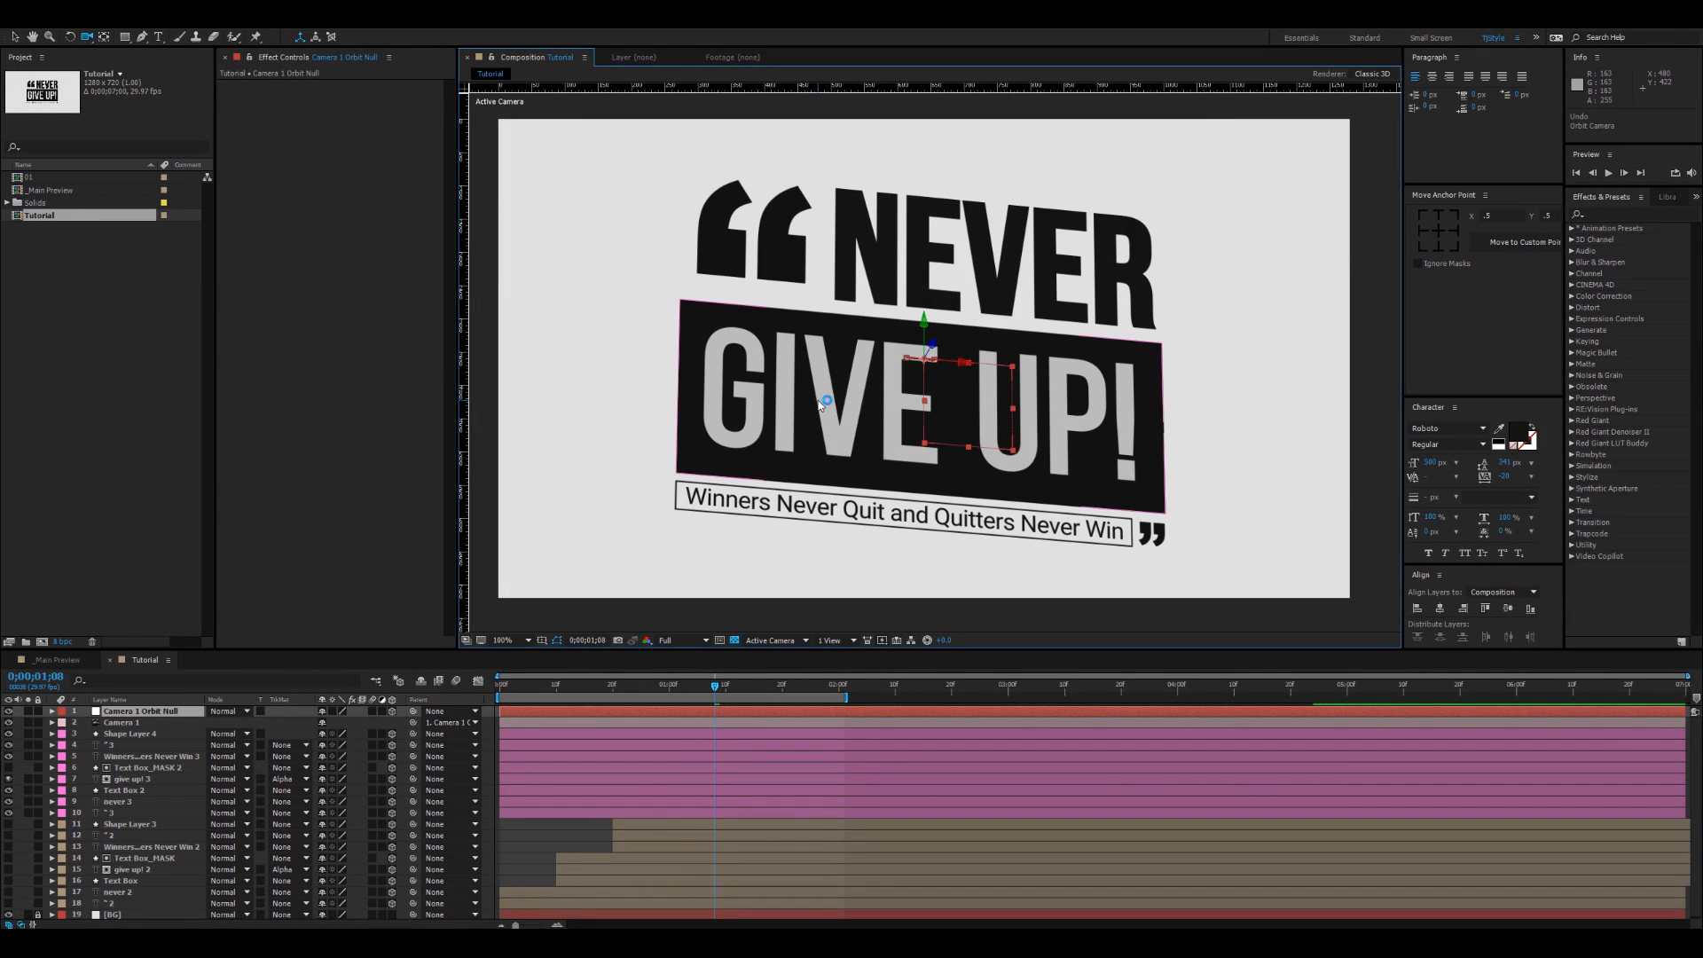
pyautogui.hotkey('ctrl', 'z')
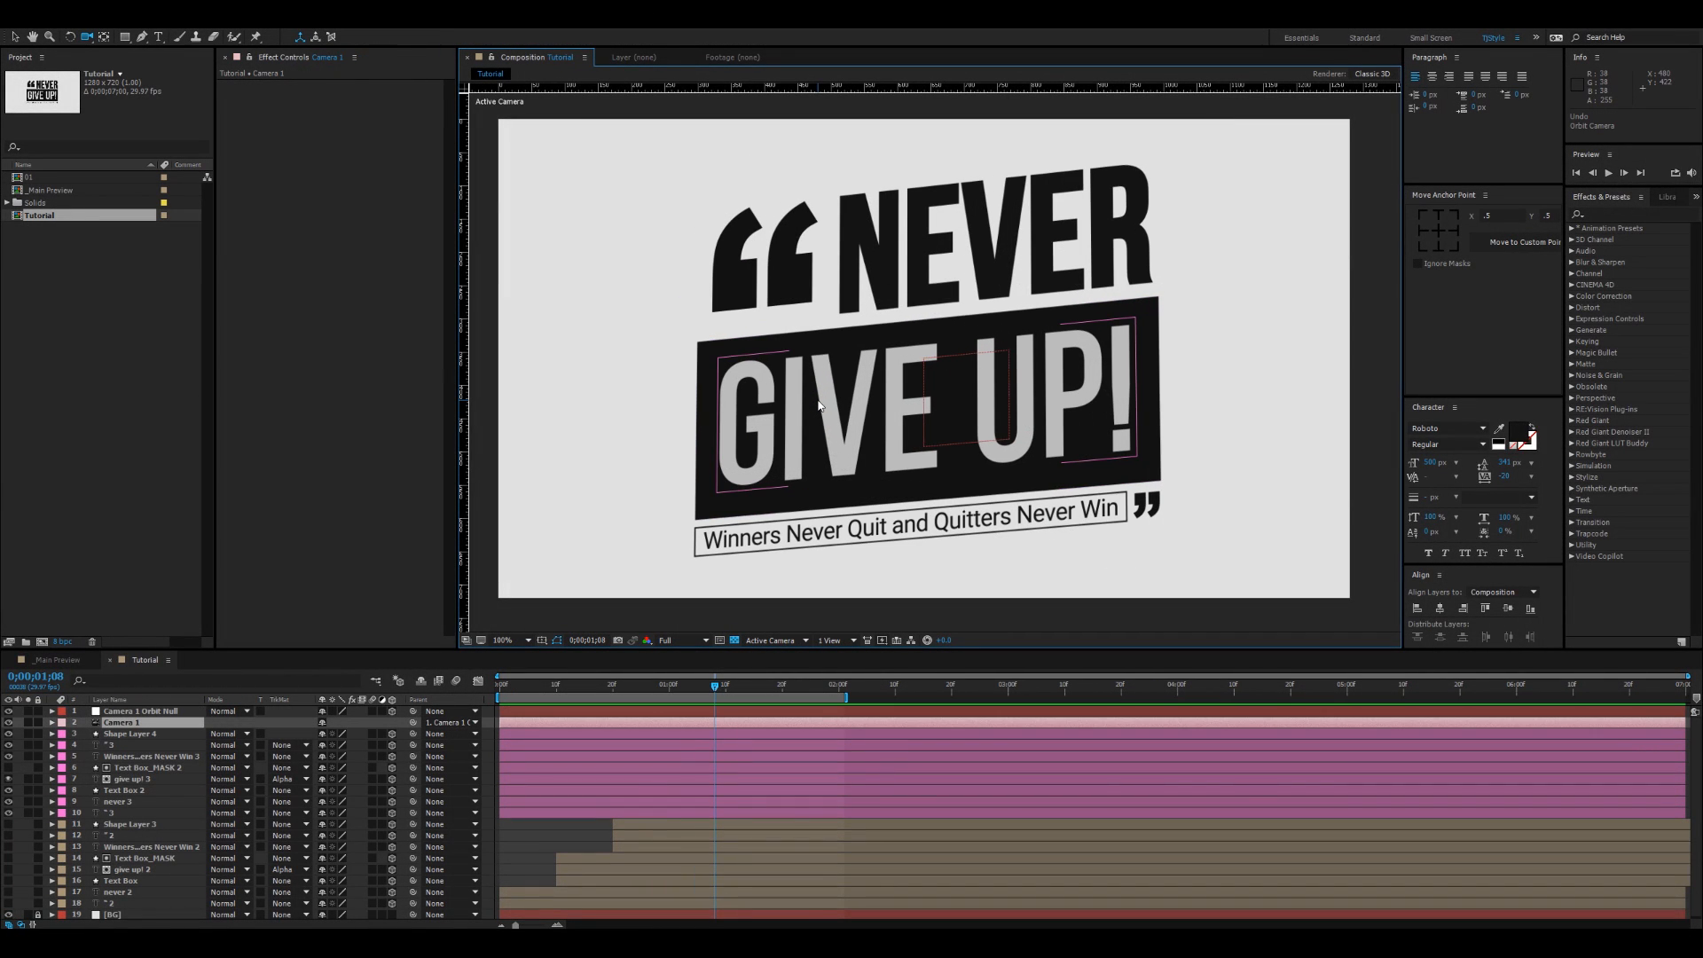
# Step: Preview the orbit null's two-second sideways camera move over the quote
pyautogui.press('space')
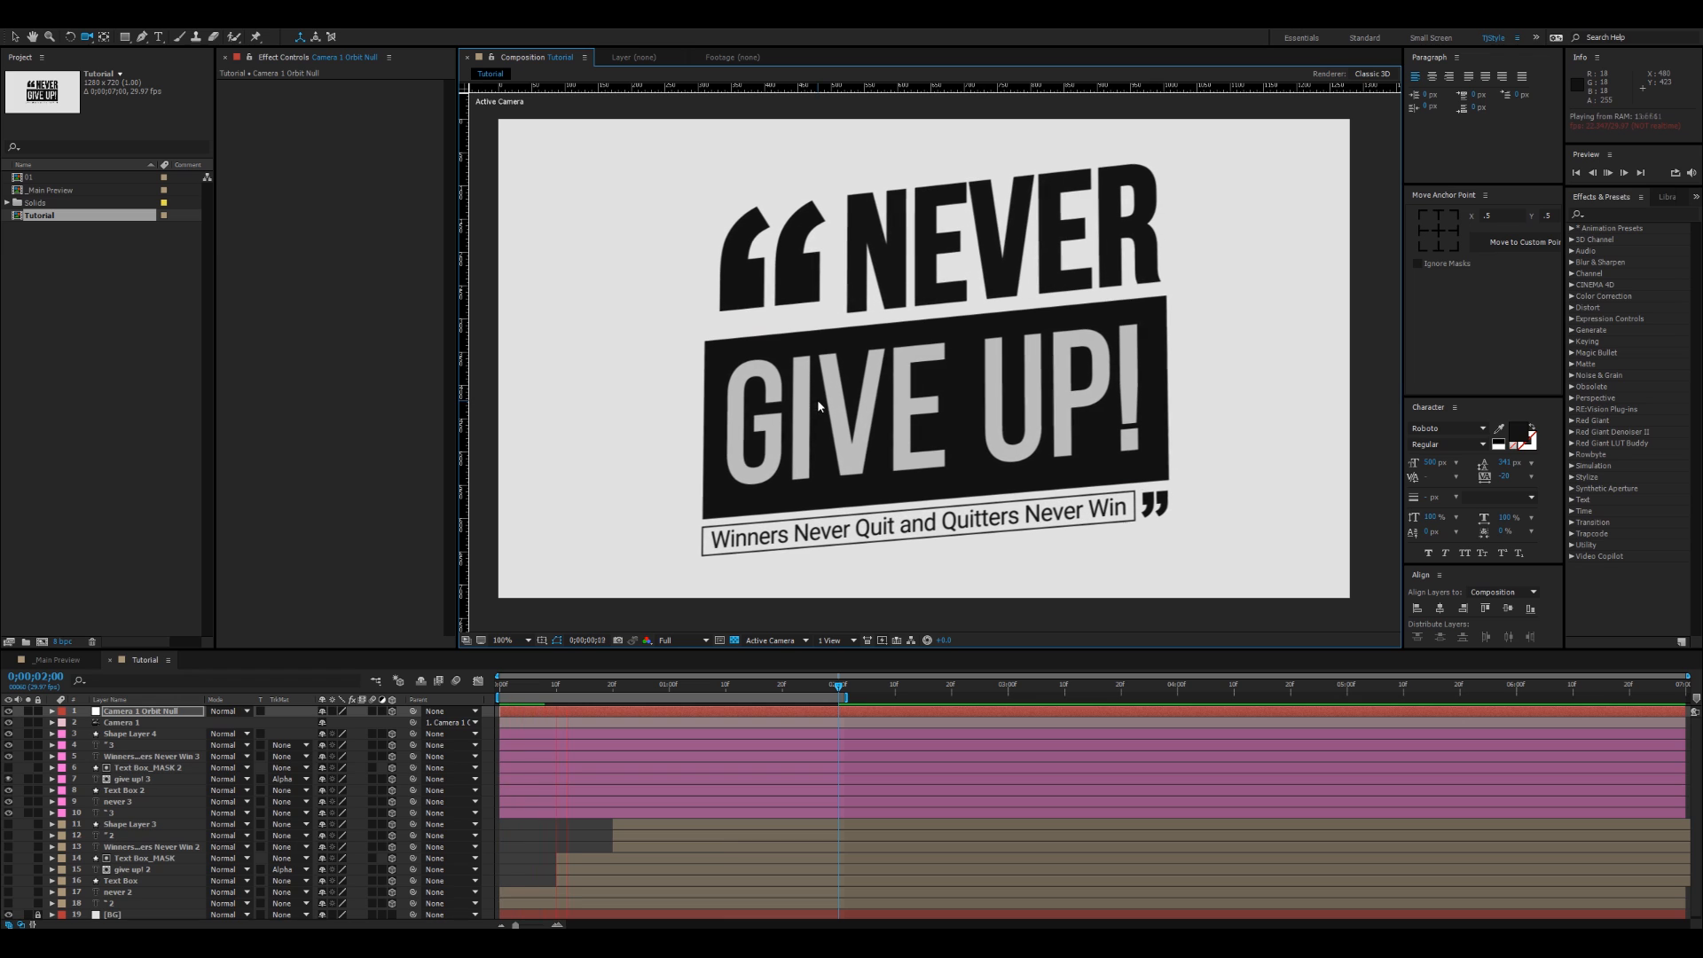
pyautogui.press('space')
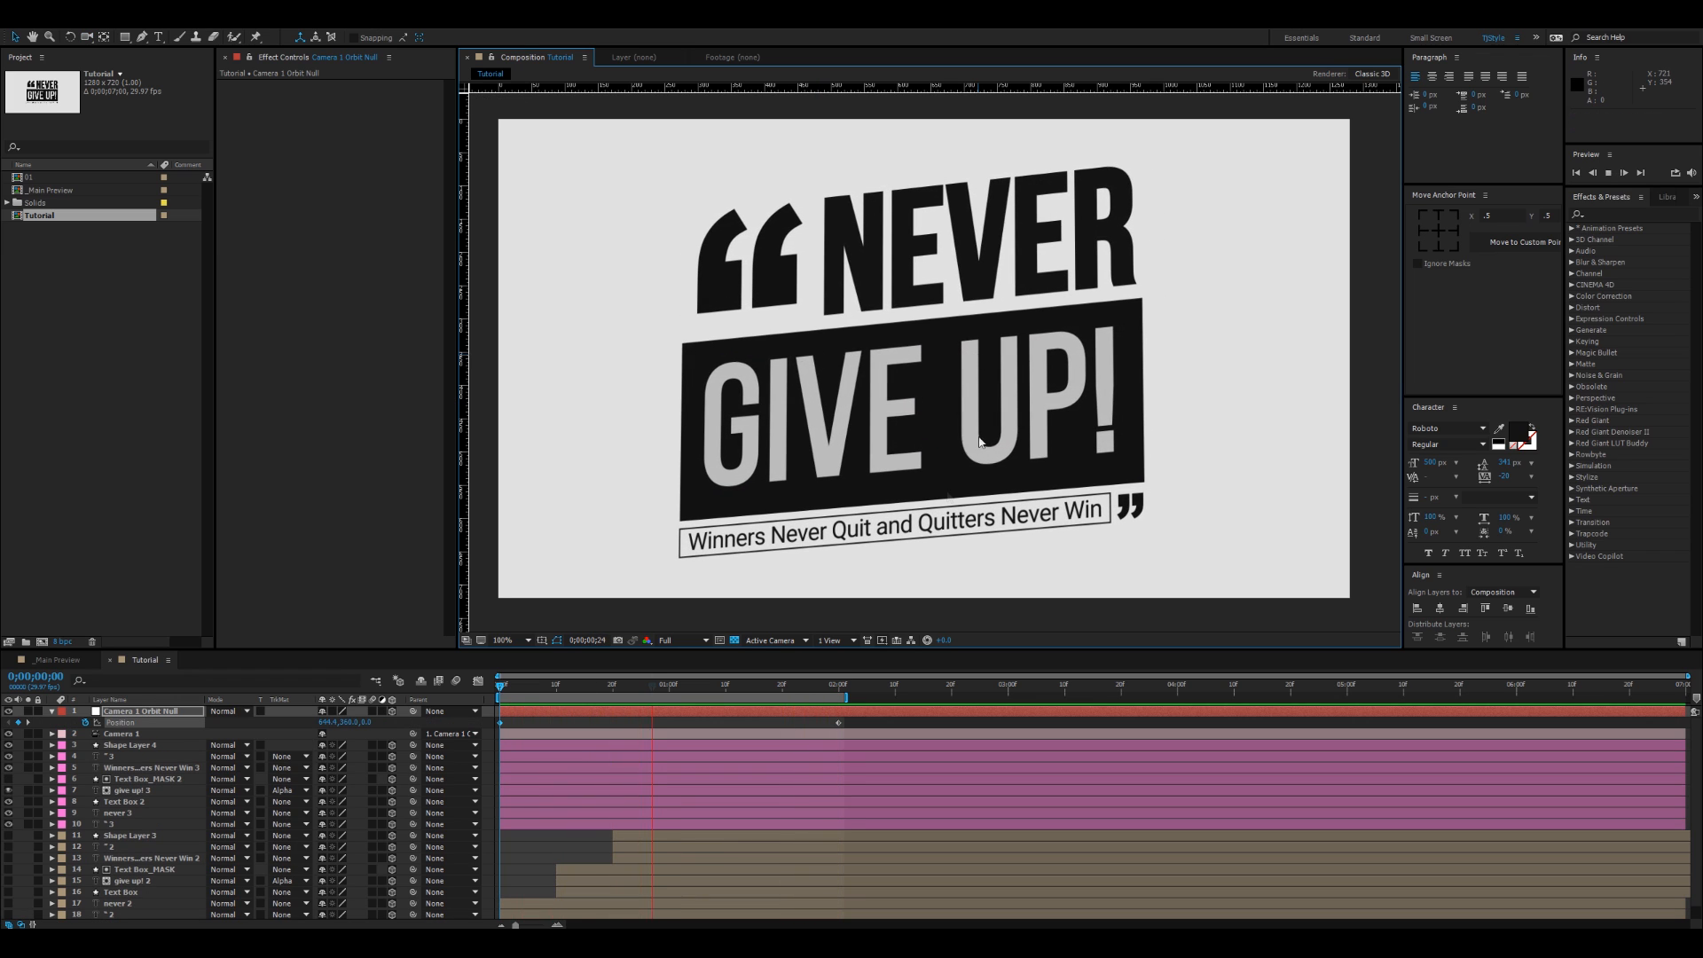
pyautogui.press('space')
pyautogui.press('u')
# Step: Turn on depth of field for Camera 1 and set its aperture to 500 pixels
pyautogui.click(133, 723)
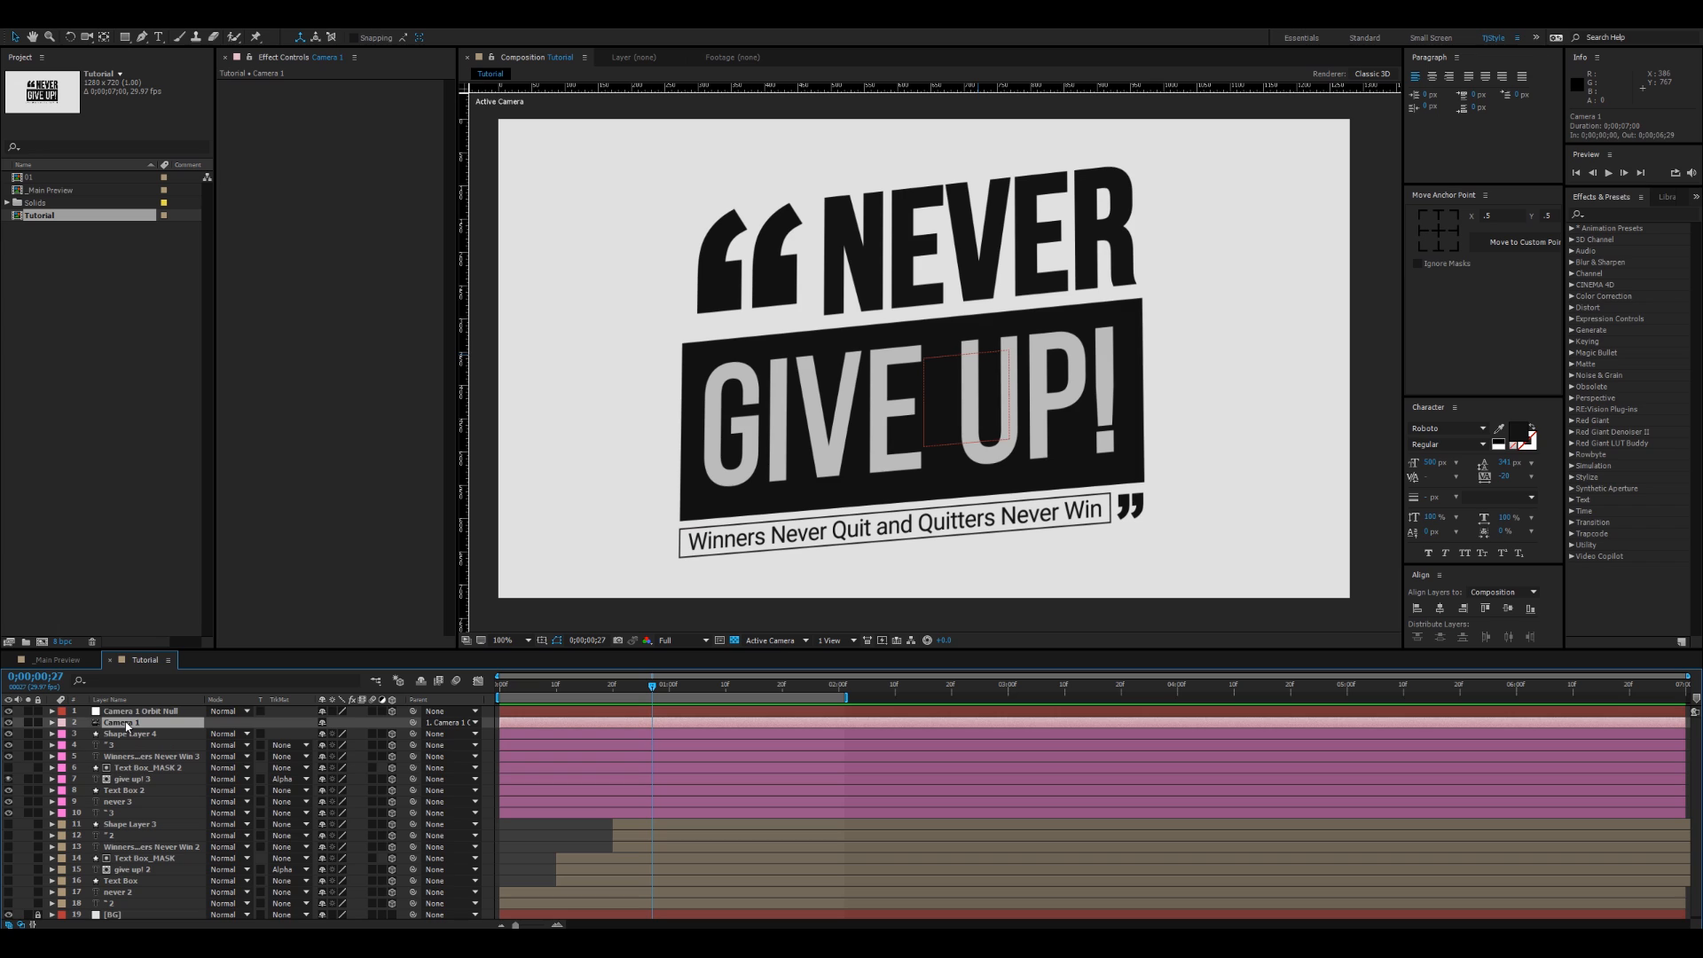
pyautogui.press('a')
pyautogui.press('a')
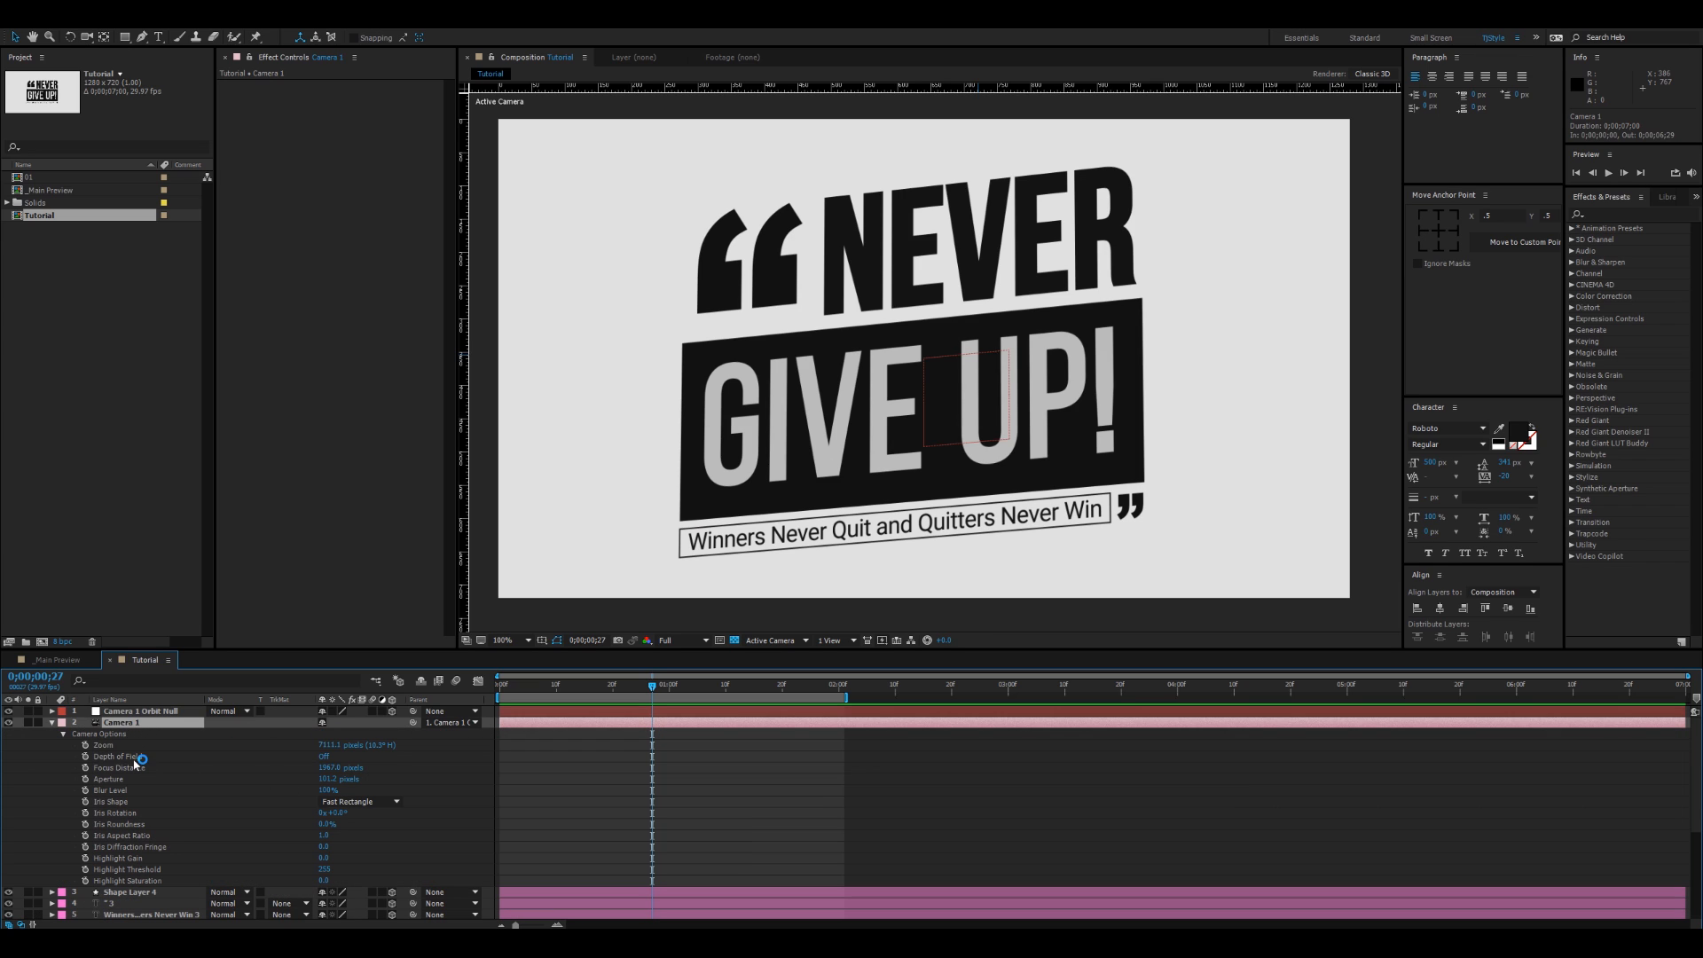
pyautogui.click(135, 760)
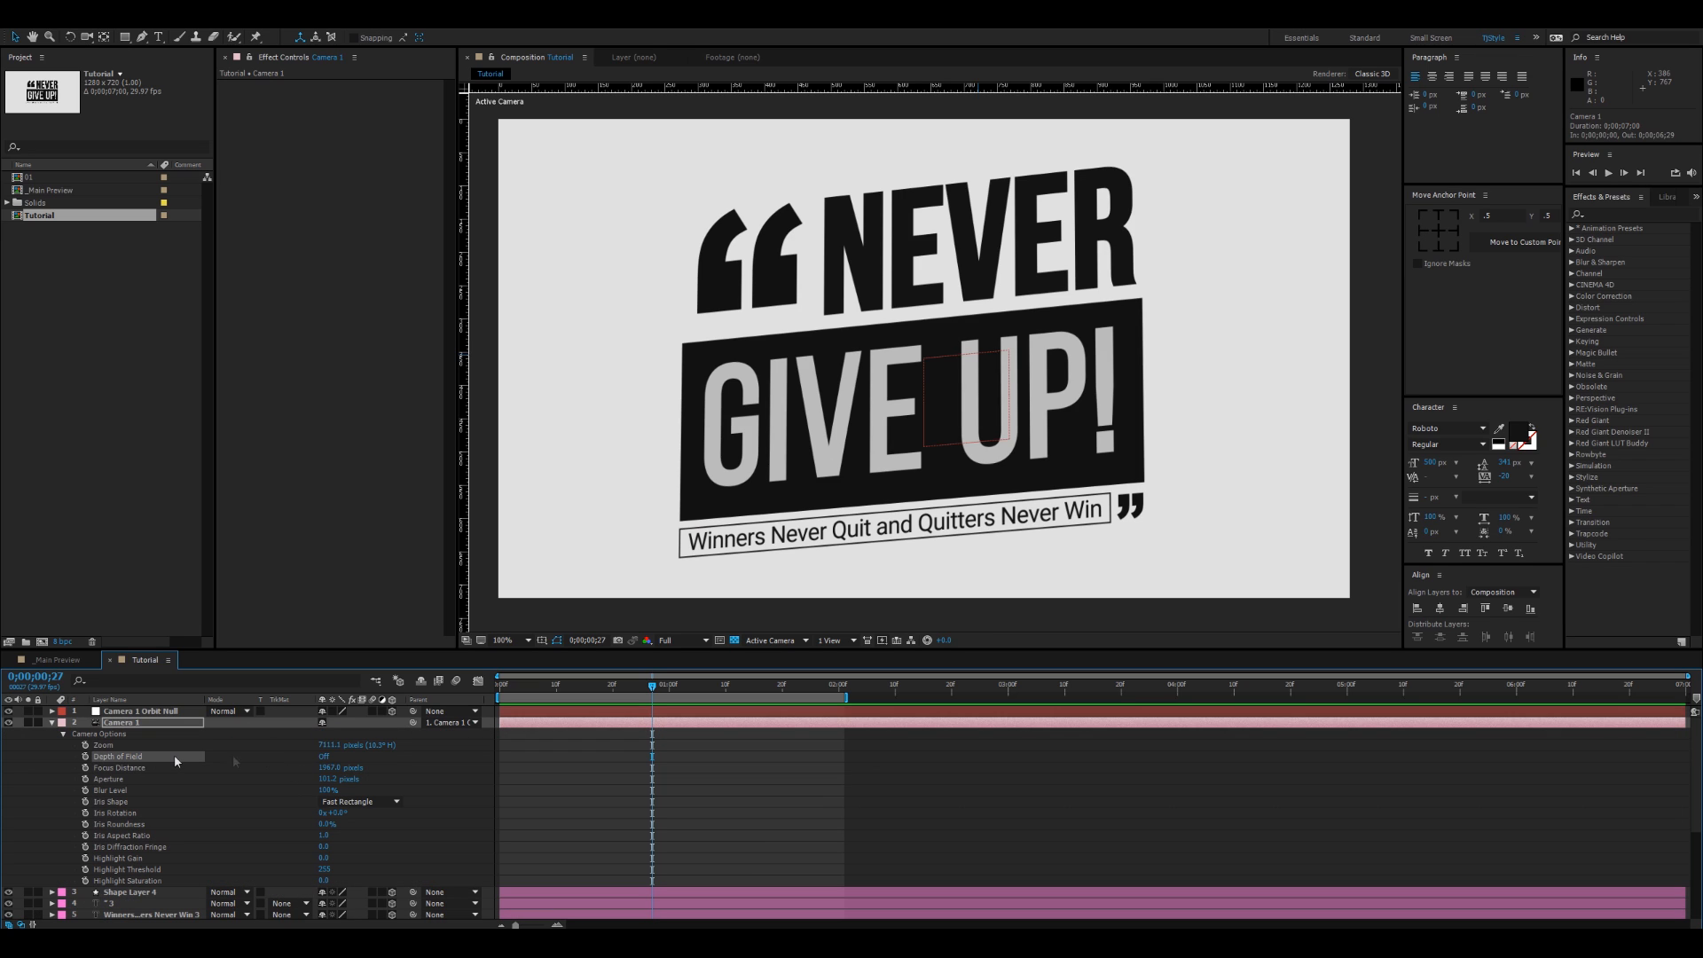
pyautogui.click(323, 757)
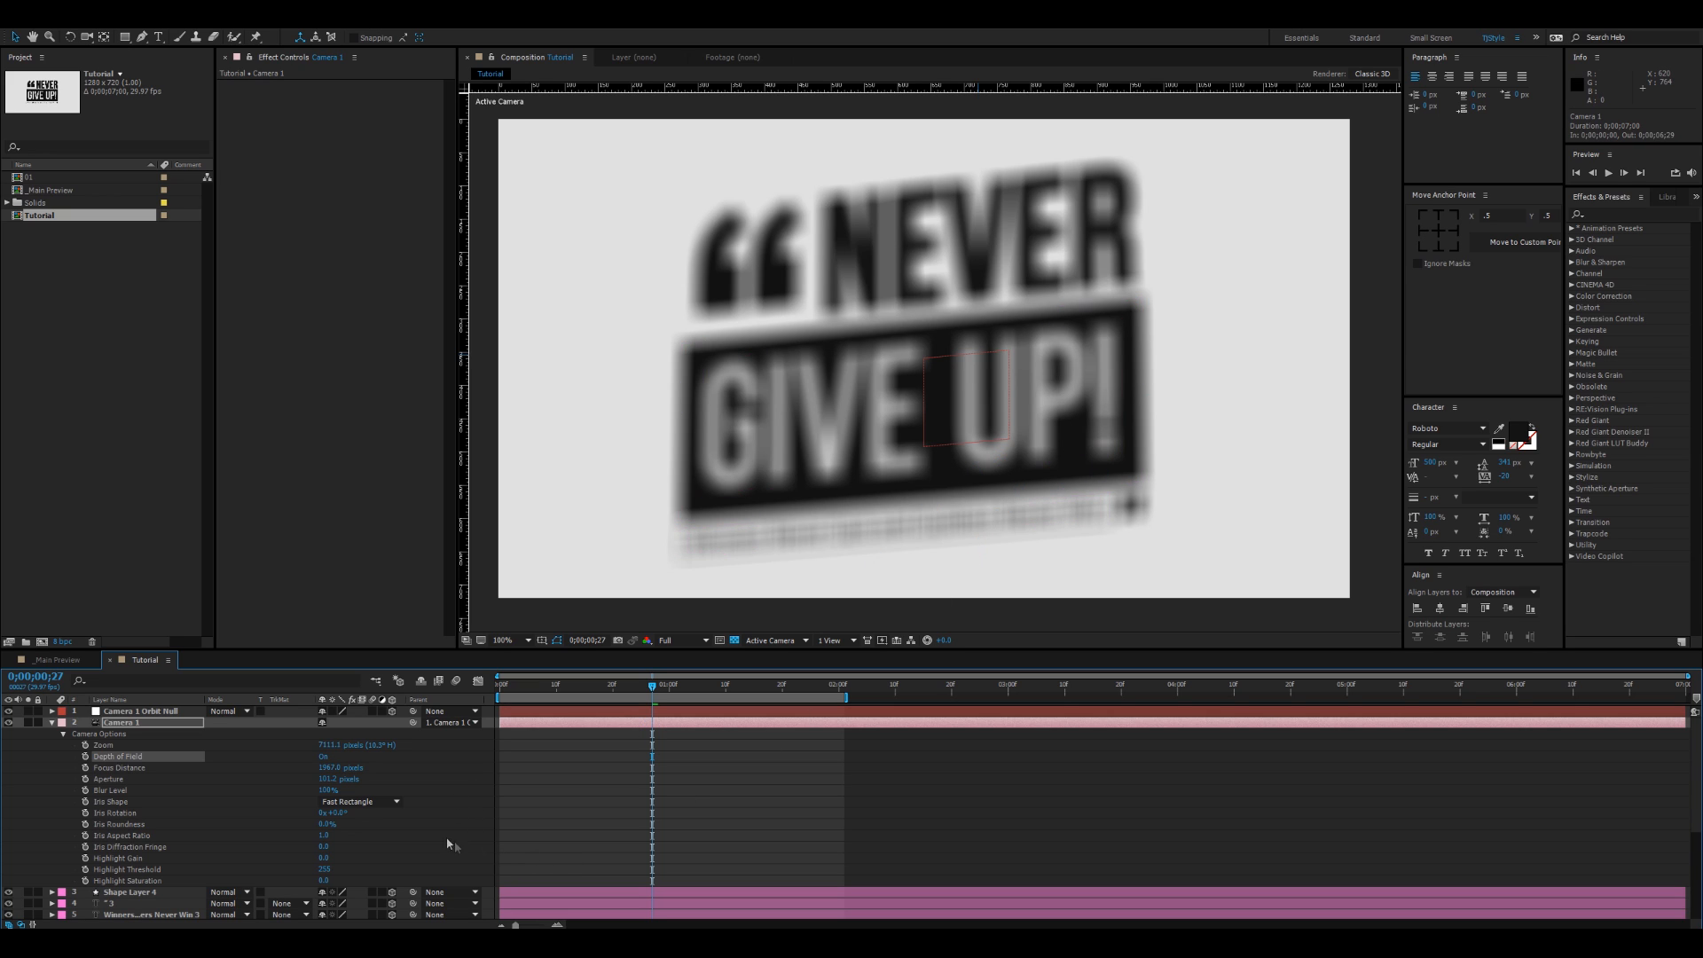
pyautogui.click(137, 779)
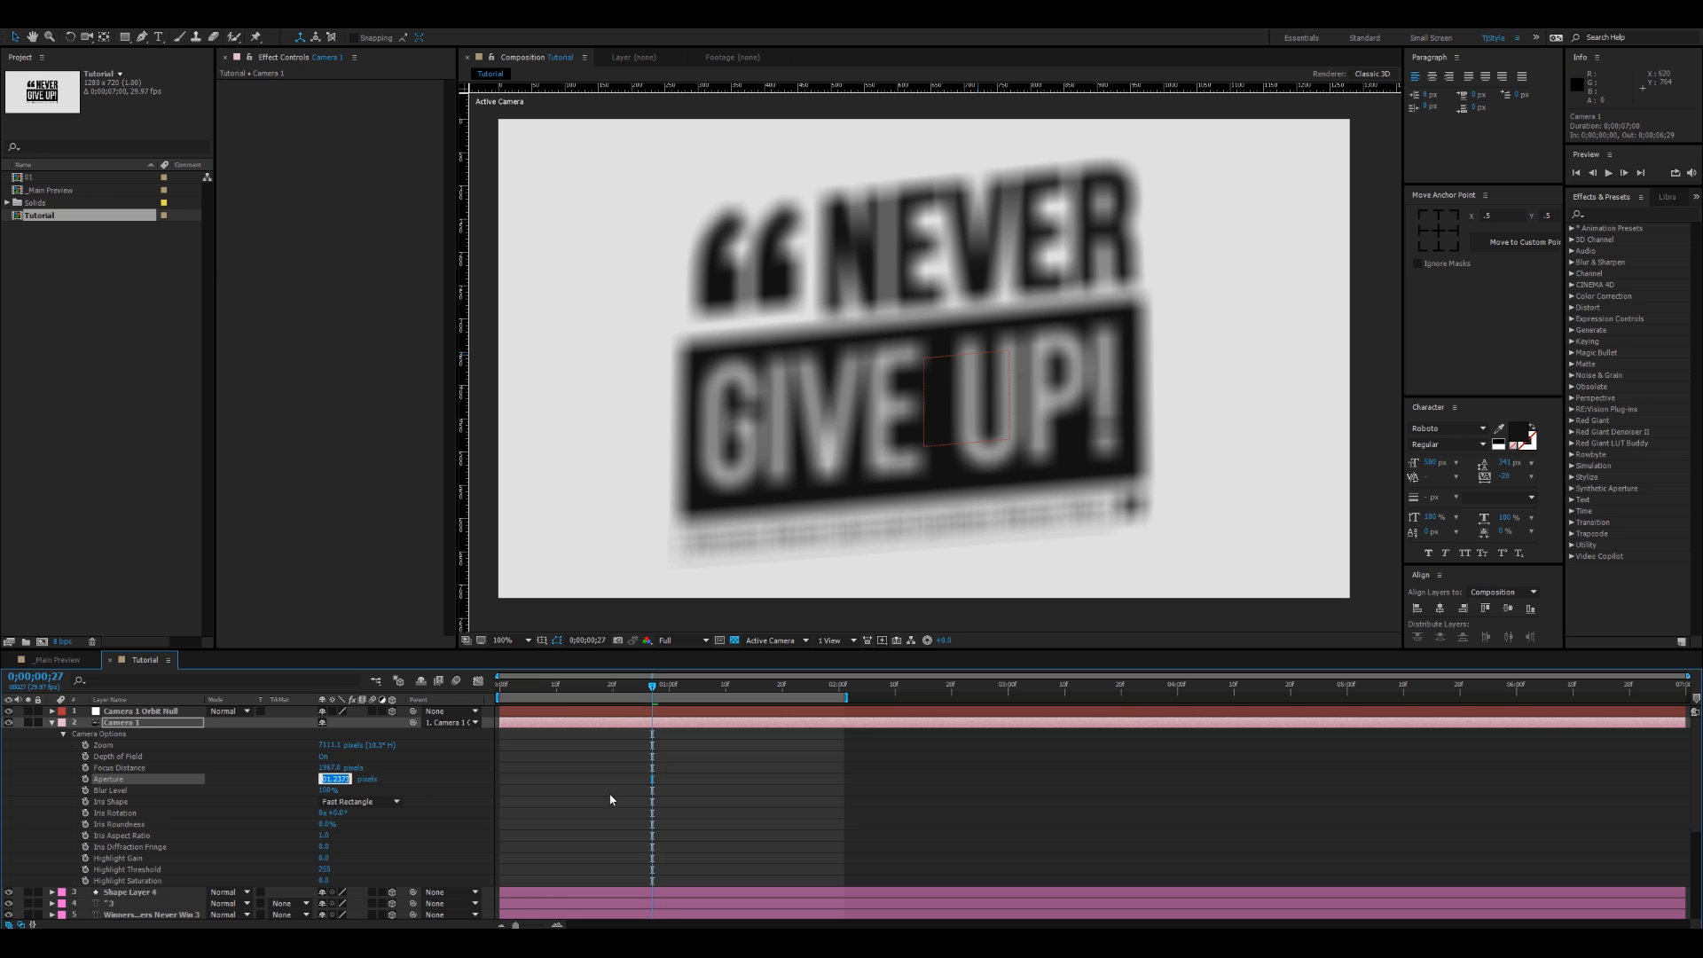
pyautogui.write('500')
pyautogui.press('Return')
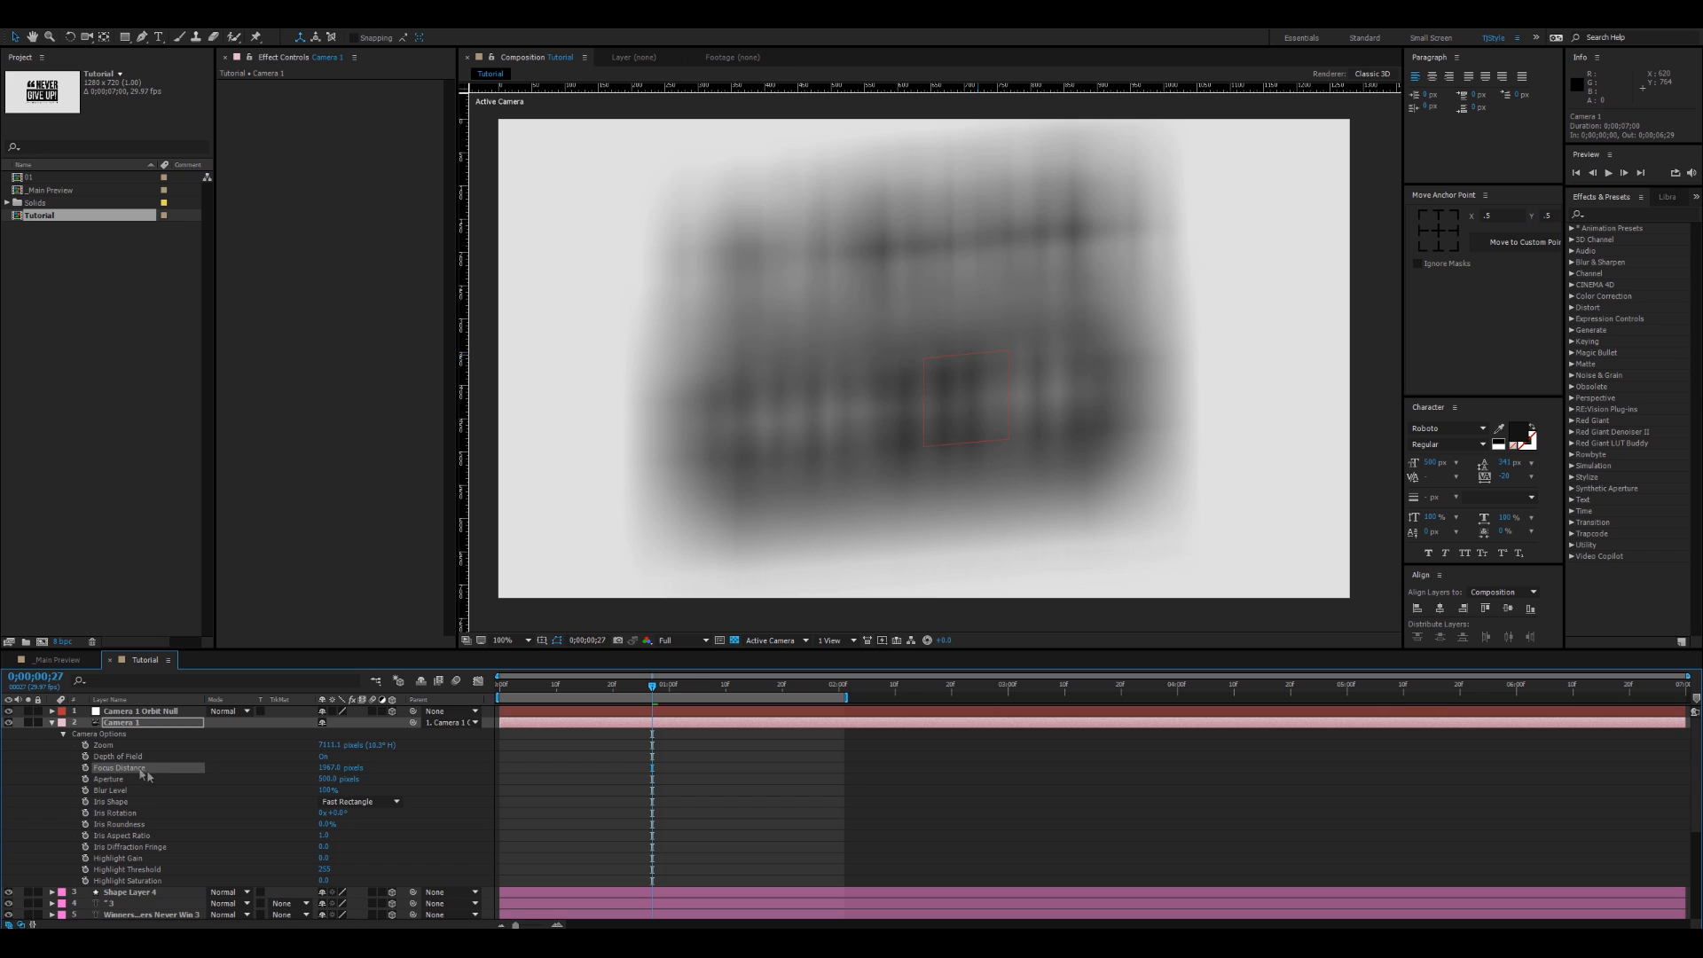
# Step: Increase Camera 1's focus distance until the blurred quote comes into focus, checking the sharpness of the subtitle line up close
pyautogui.moveTo(412, 772); pyautogui.dragTo(1597, 807)
pyautogui.moveTo(329, 771); pyautogui.dragTo(1118, 796)
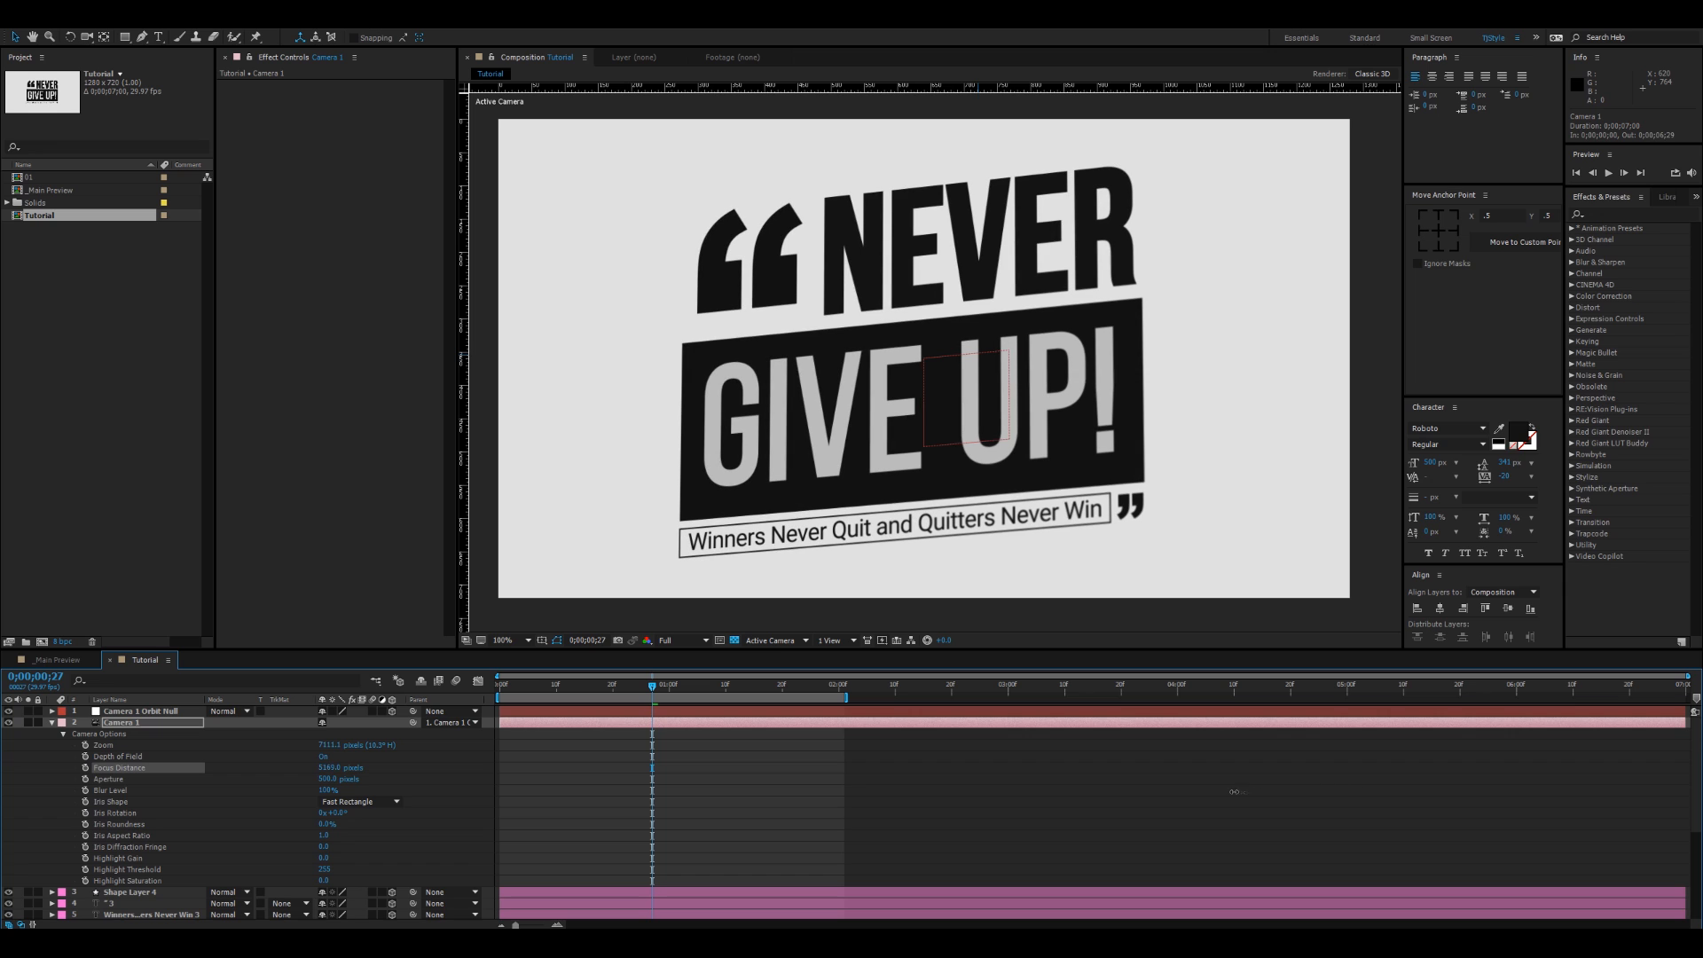
pyautogui.press('.')
pyautogui.moveTo(896, 517); pyautogui.dragTo(954, 335)
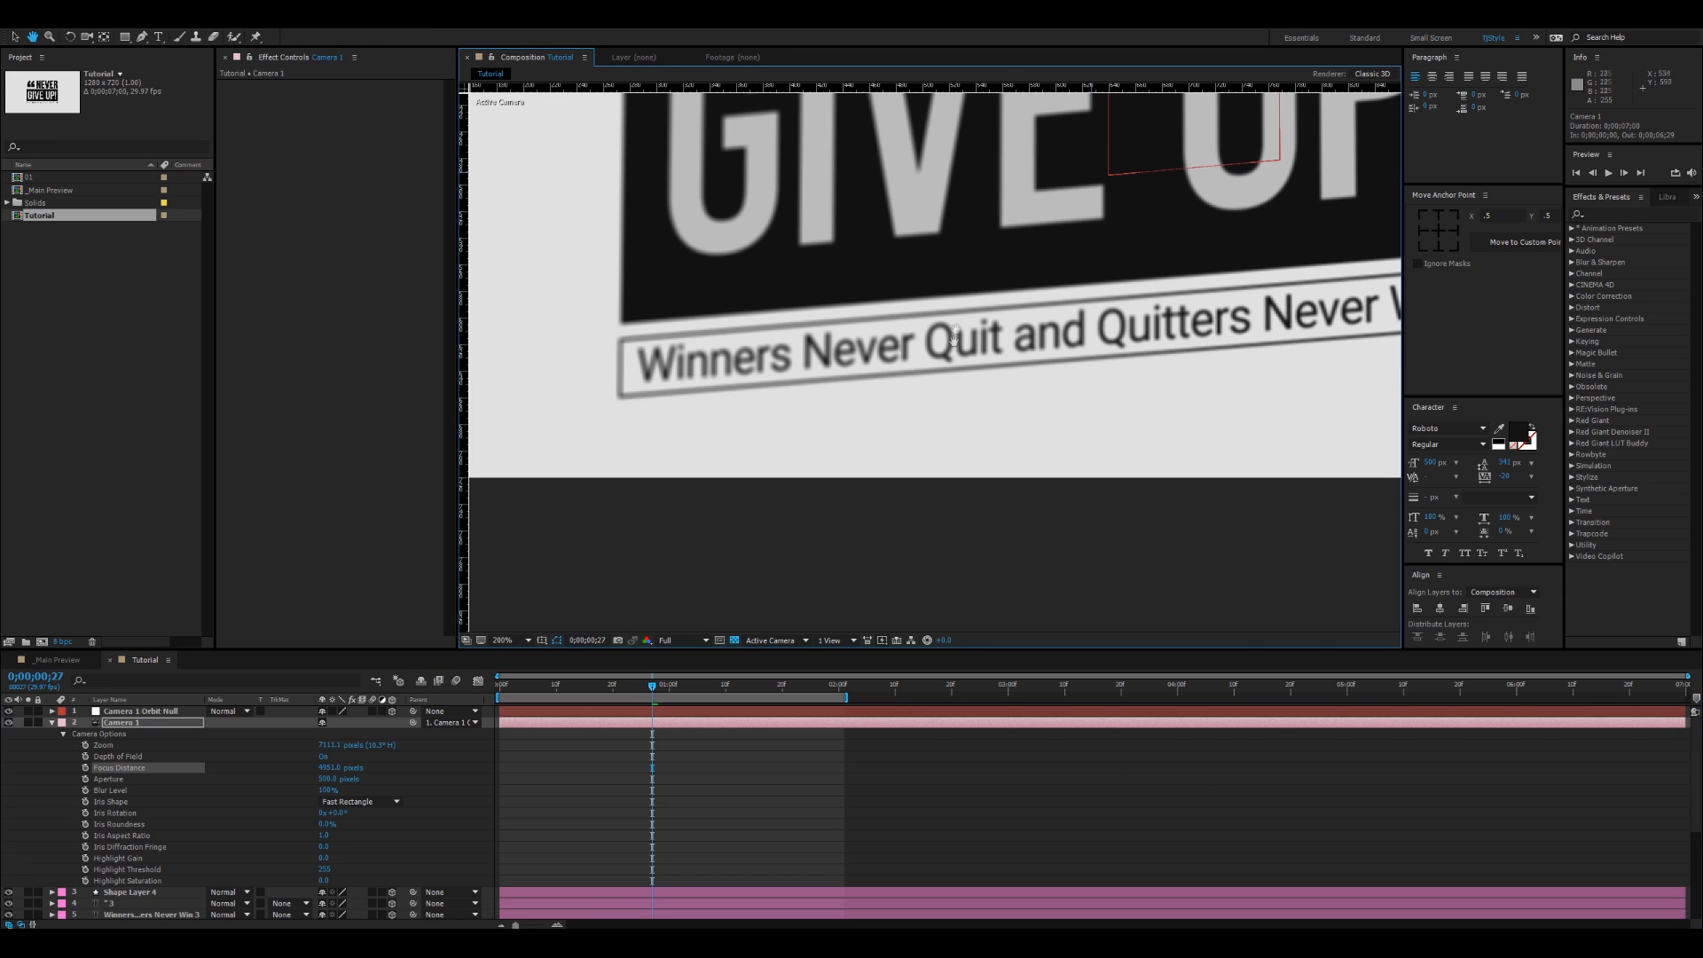
pyautogui.scroll(-2, 1030, 346)
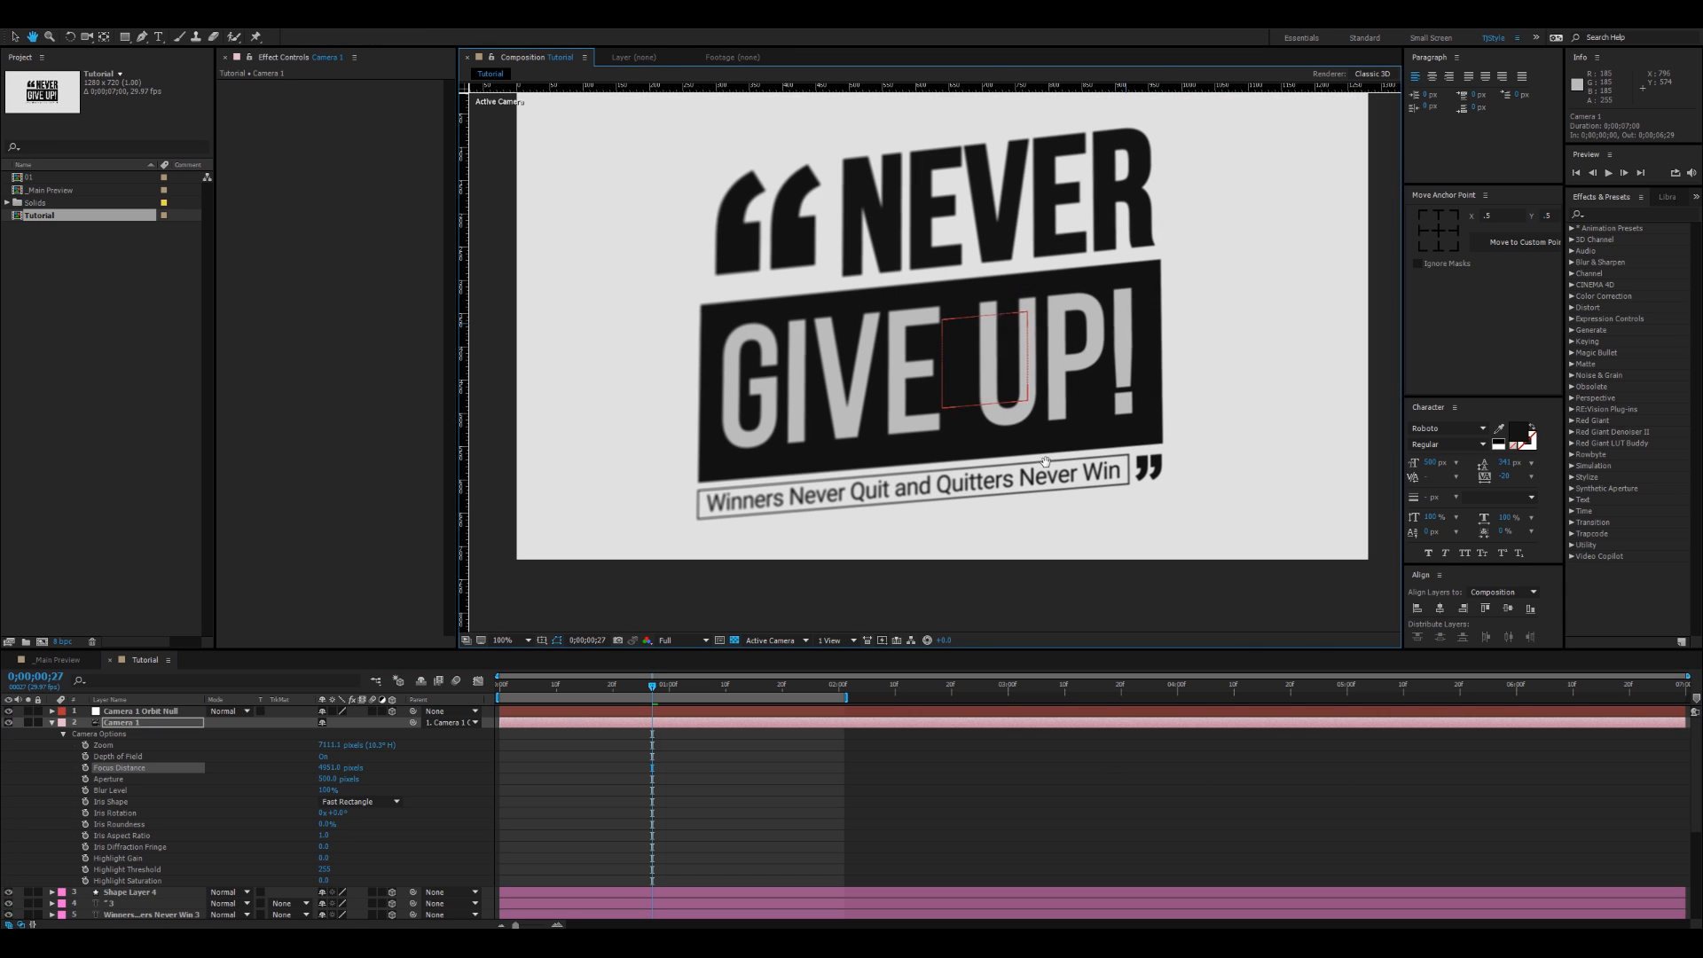
pyautogui.moveTo(330, 768); pyautogui.dragTo(391, 770)
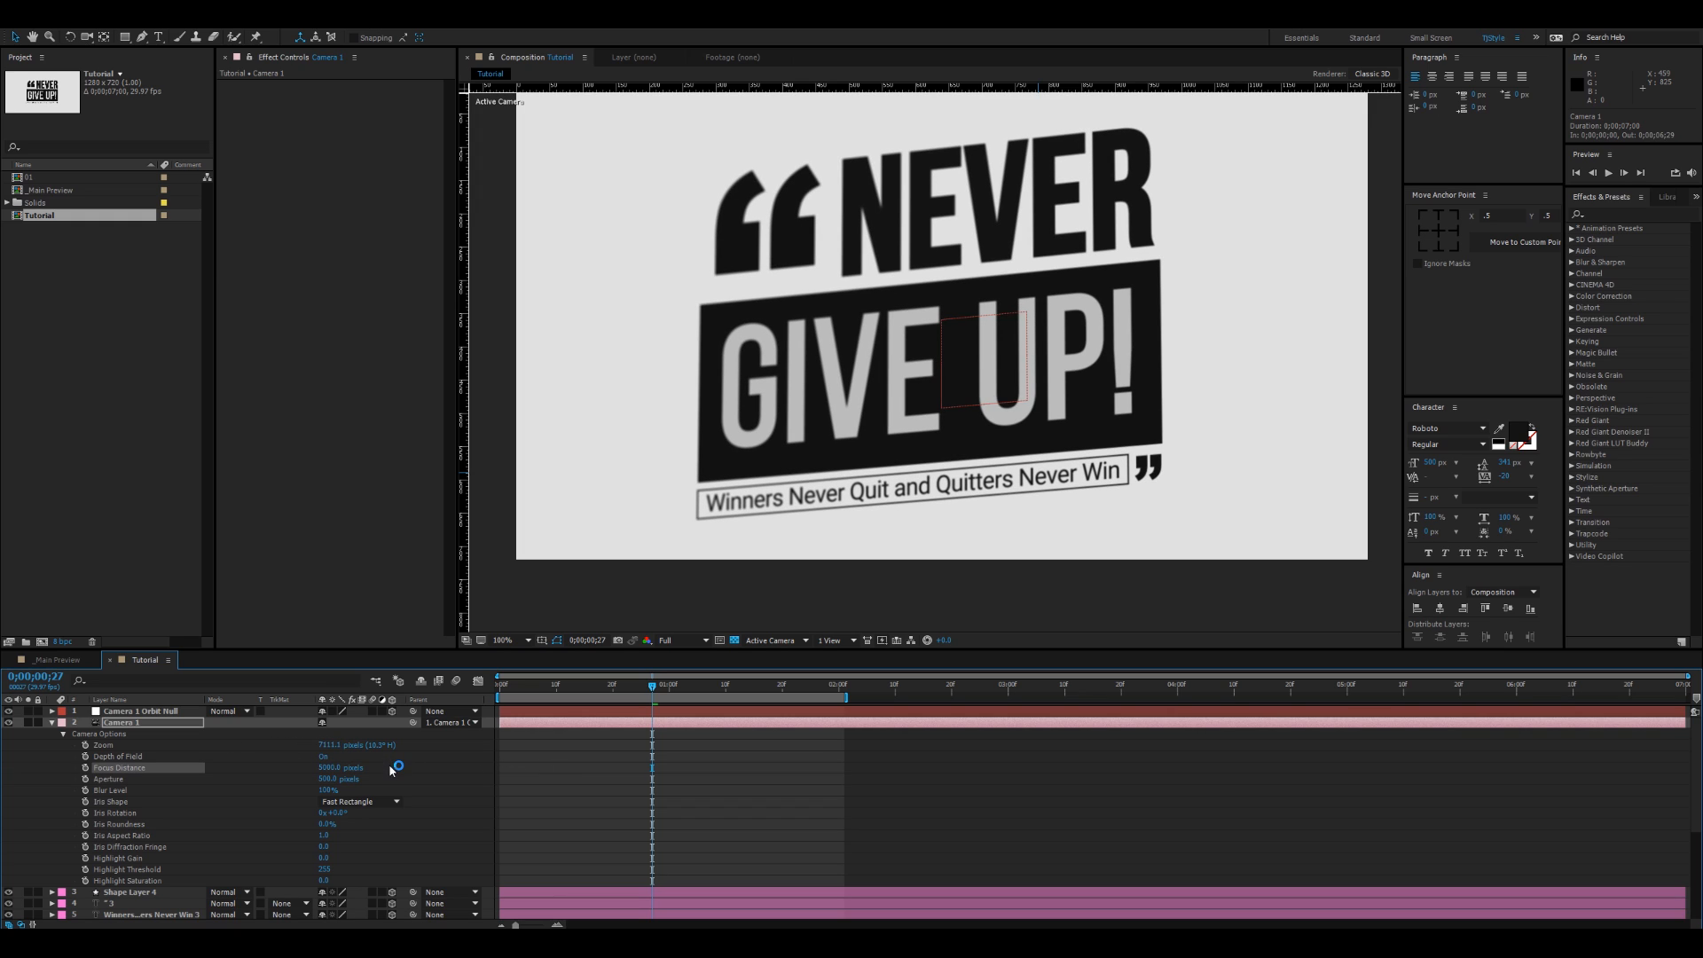
# Step: Set Camera 1's aperture to about 750 pixels, fine-tune the focus distance, and inspect the quote's blur in an enlarged composition view
pyautogui.click(162, 788)
pyautogui.click(177, 780)
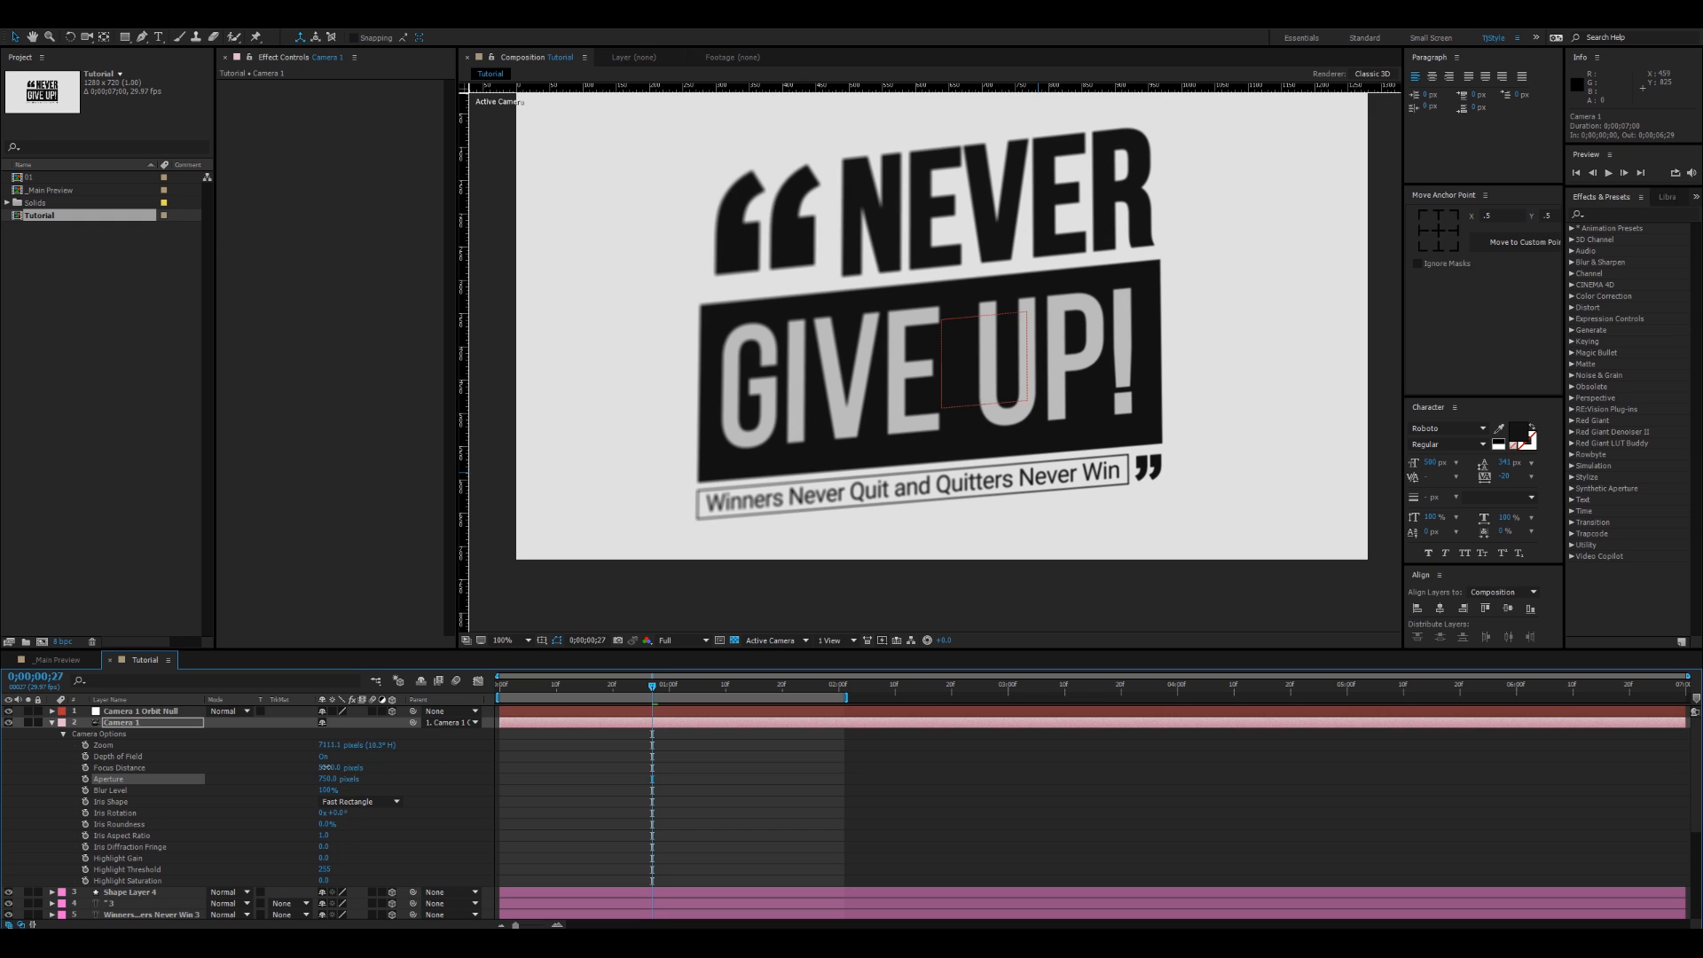
pyautogui.moveTo(326, 767)
pyautogui.mouseDown()
pyautogui.moveTo(396, 770)
pyautogui.moveTo(334, 772)
pyautogui.mouseUp()
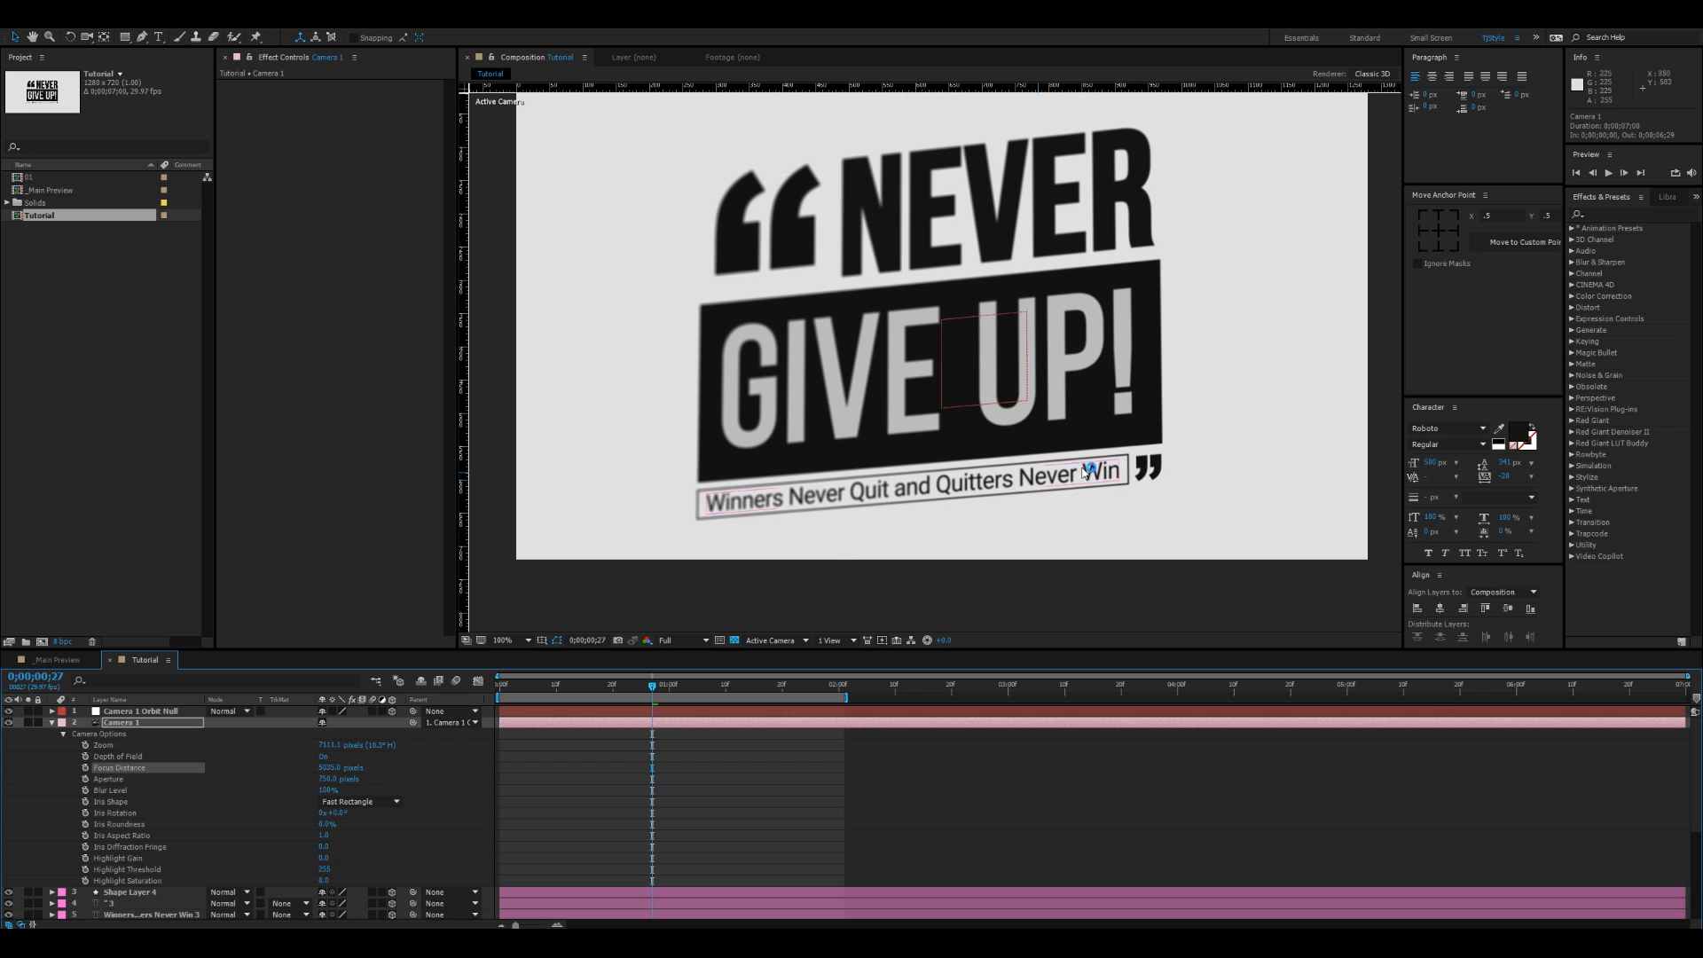
pyautogui.press('`')
pyautogui.scroll(1, 1153, 501)
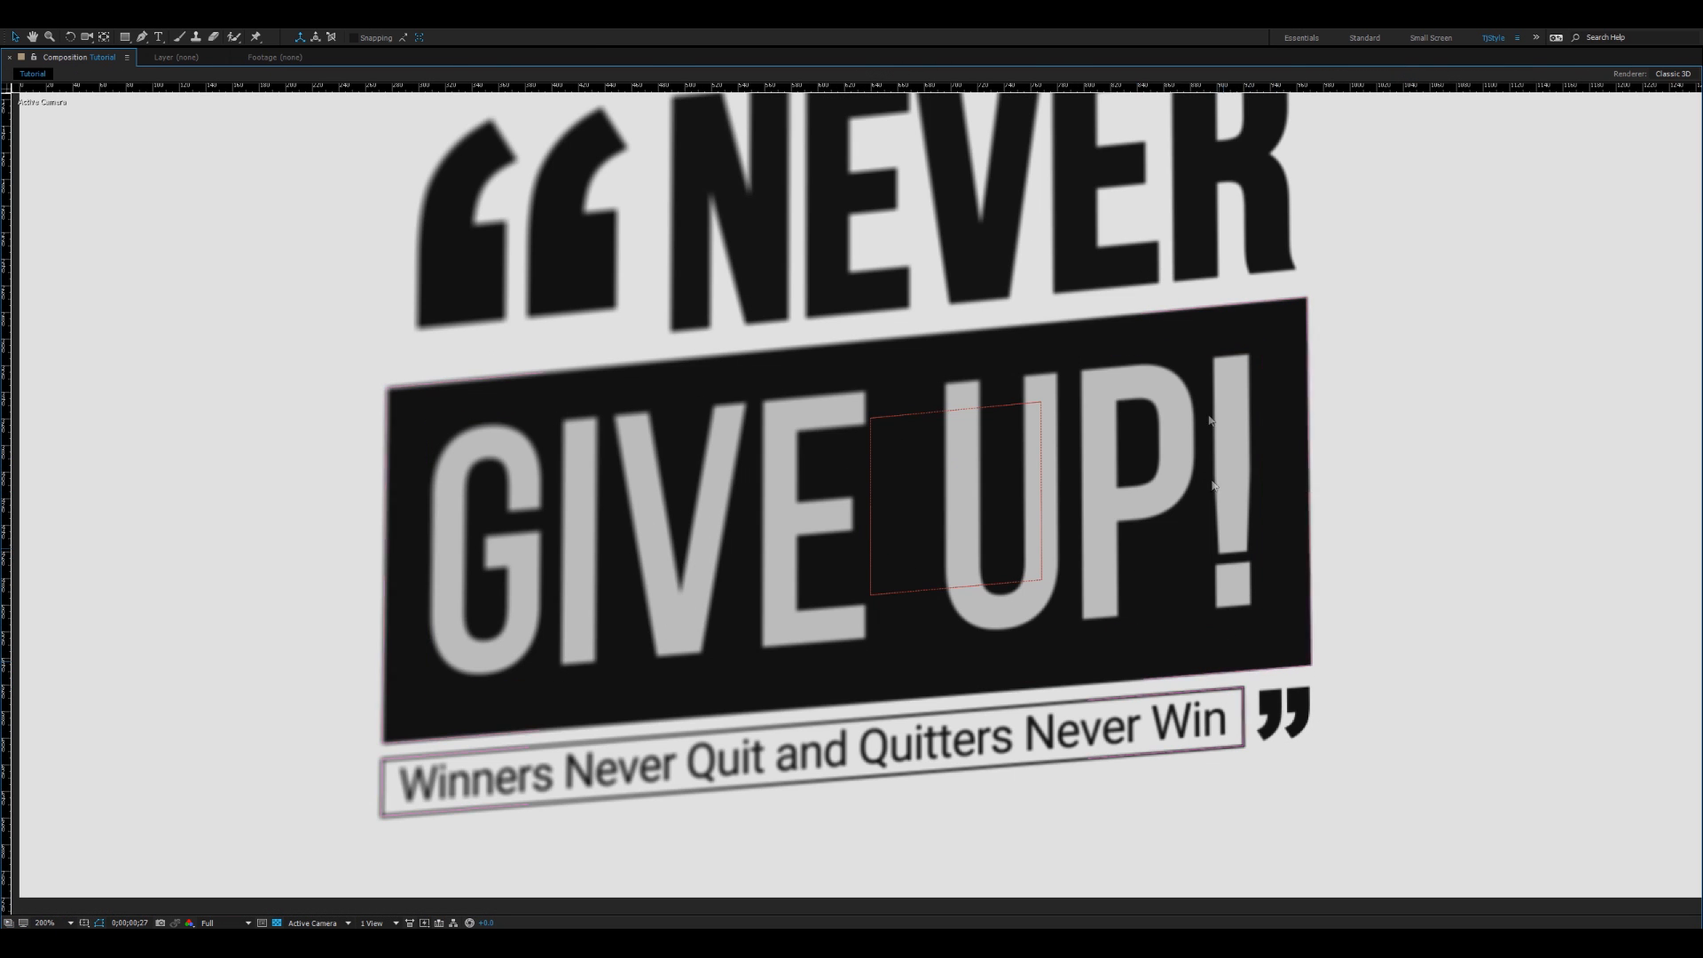
pyautogui.press('`')
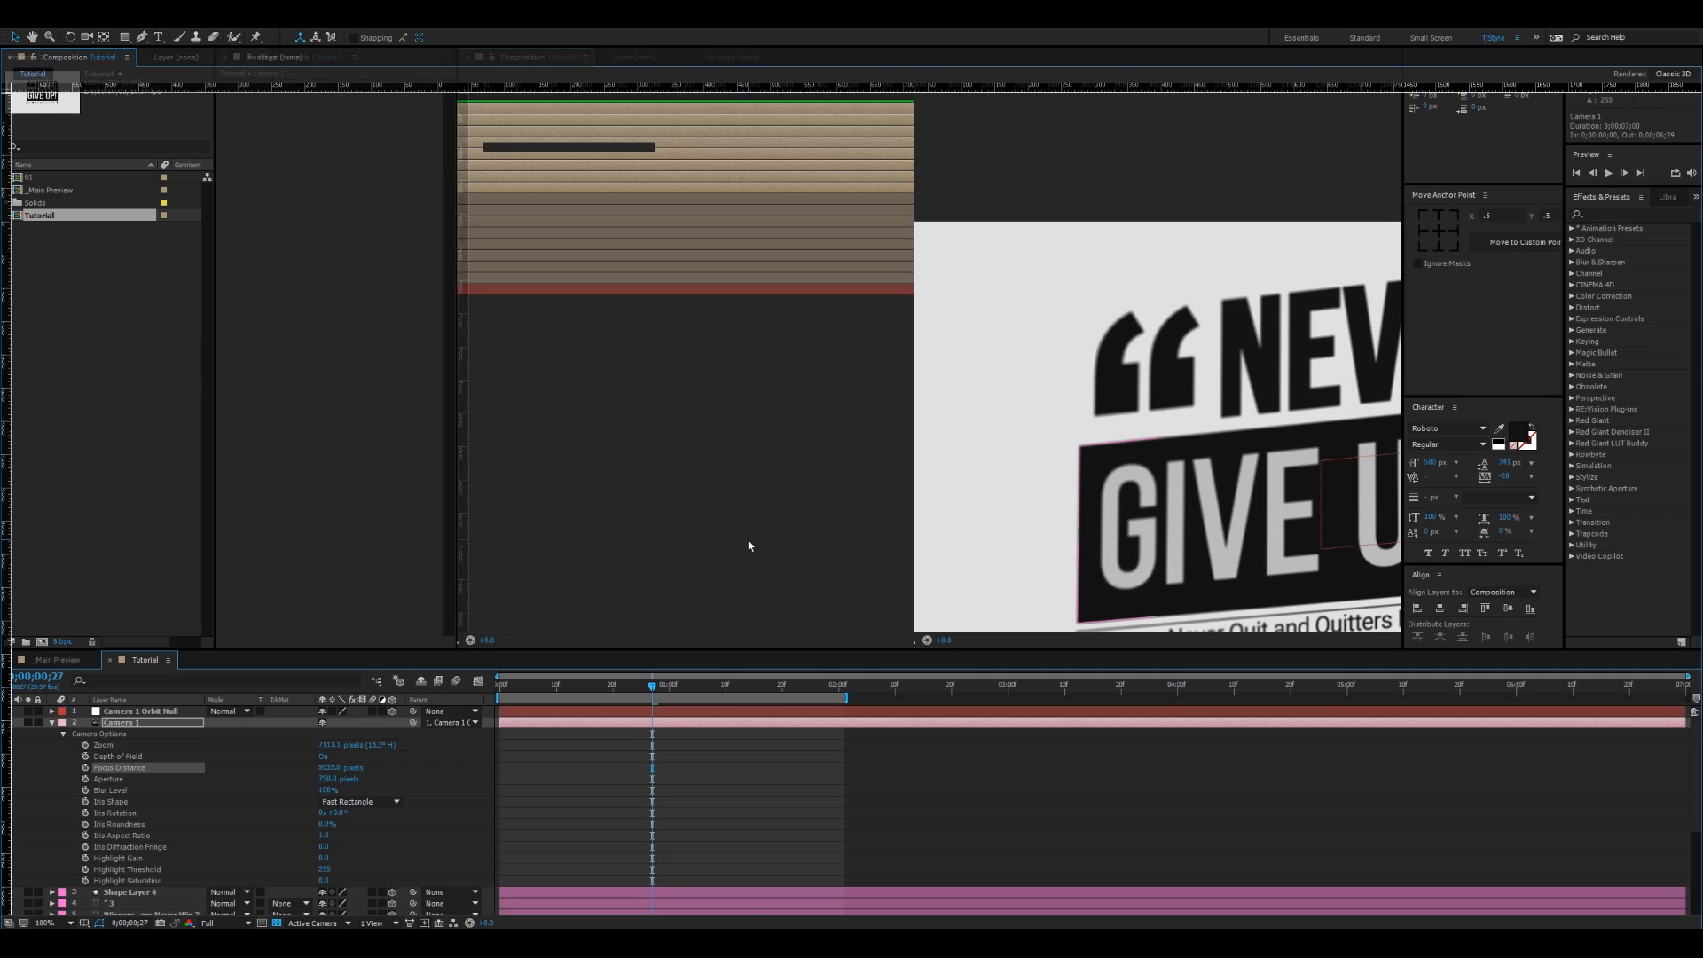
pyautogui.scroll(-1, 749, 544)
# Step: Readjust Camera 1's aperture and focus distance for a stronger falloff, and check the result in the enlarged composition view
pyautogui.moveTo(331, 779); pyautogui.dragTo(265, 770)
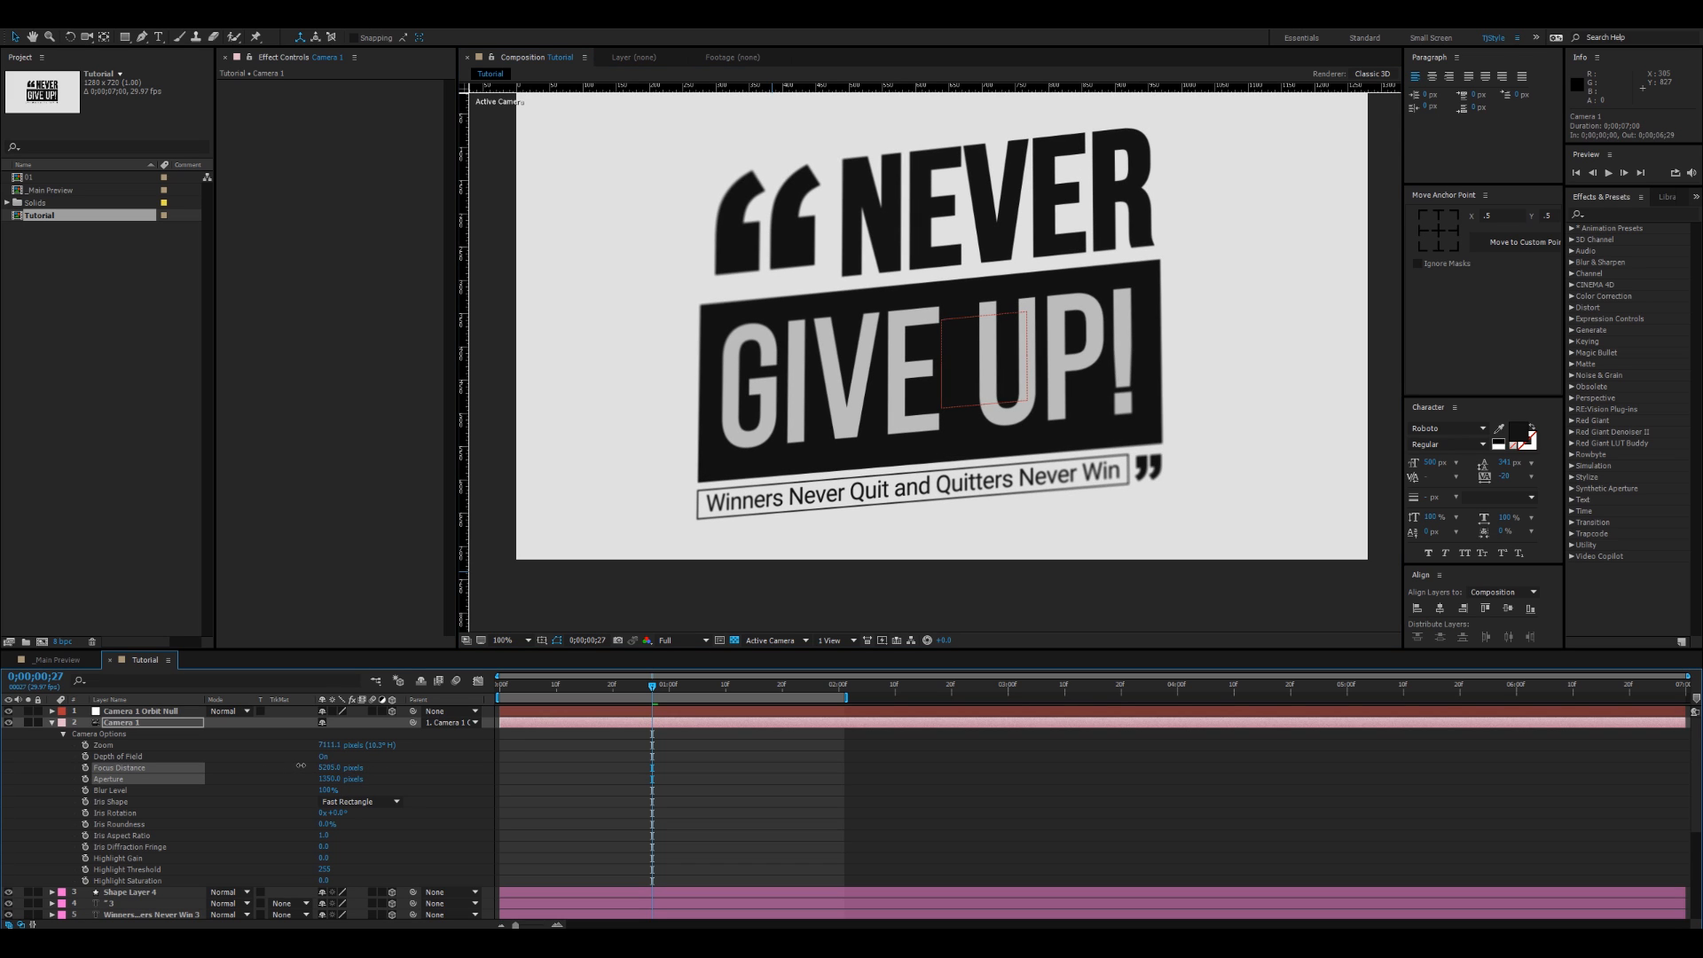
pyautogui.moveTo(301, 766); pyautogui.dragTo(301, 765)
pyautogui.press('`')
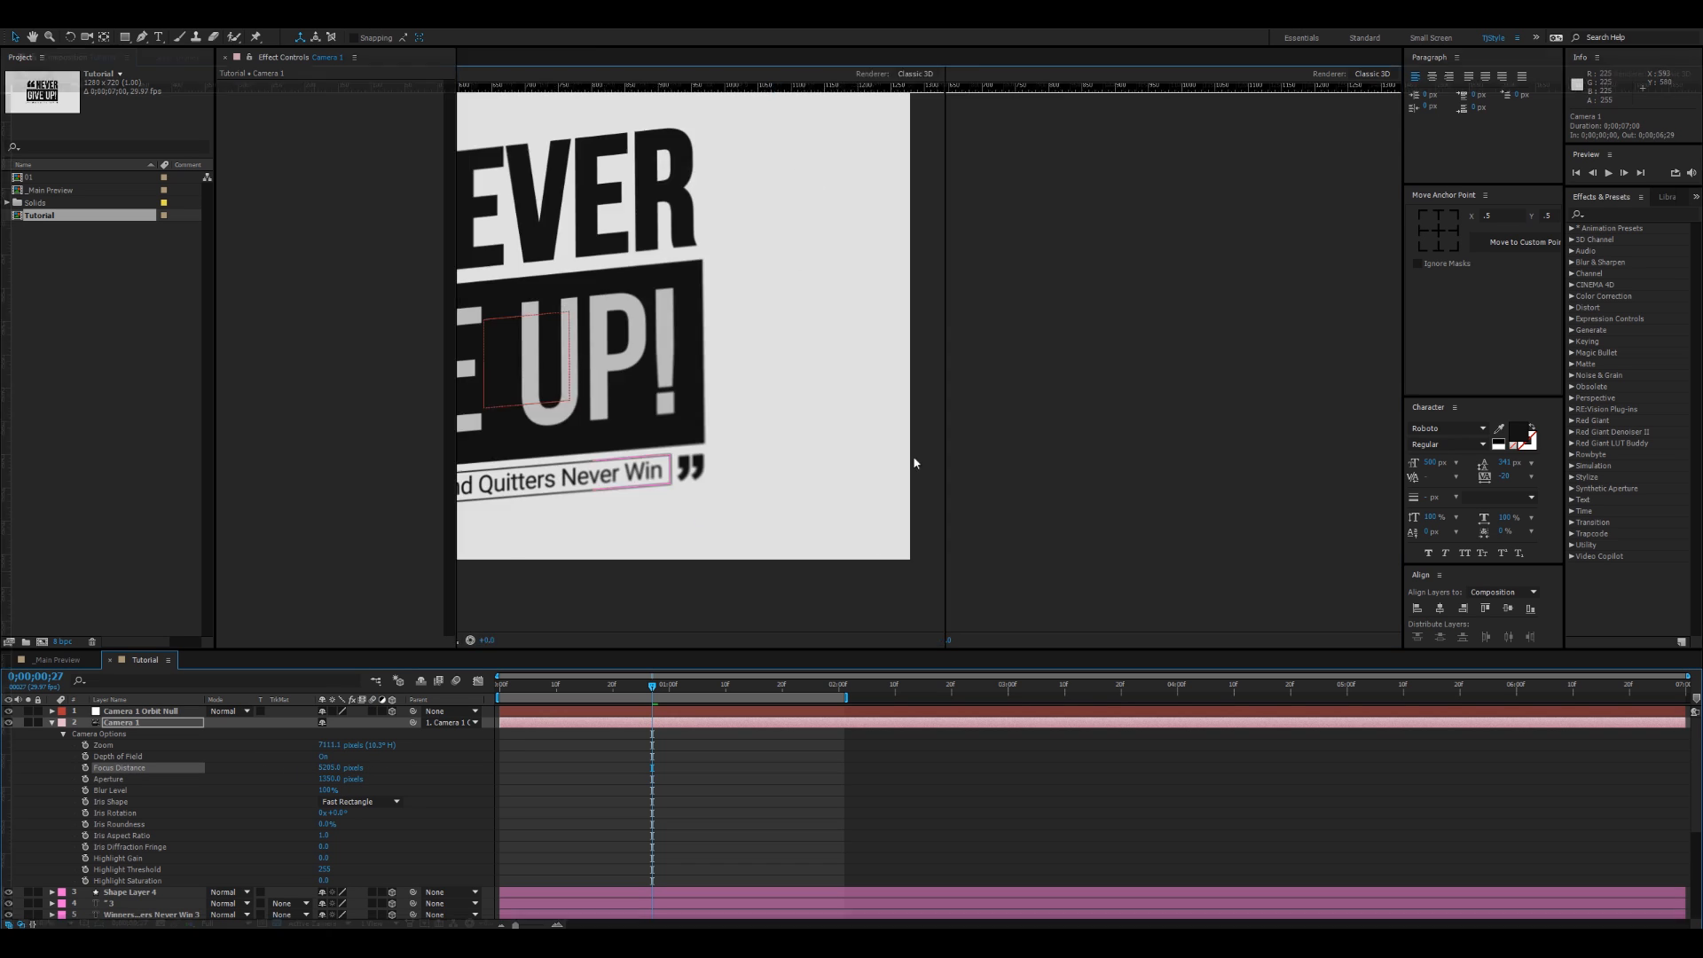
pyautogui.scroll(-1, 916, 456)
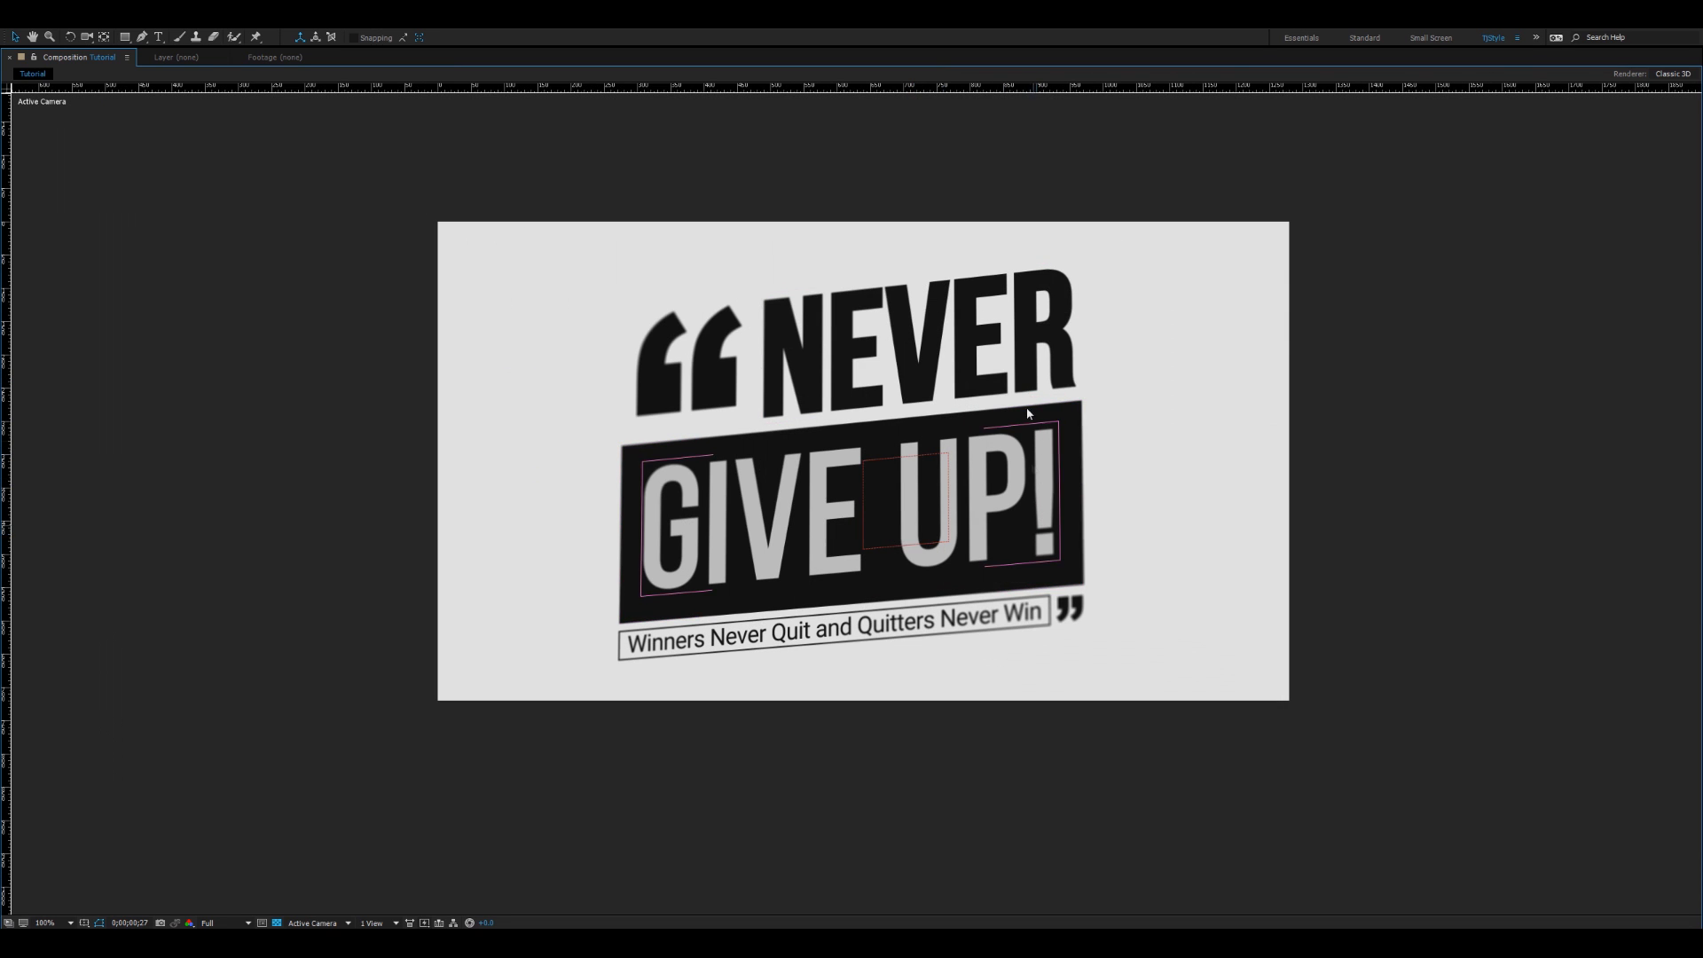
pyautogui.press('`')
pyautogui.click(719, 641)
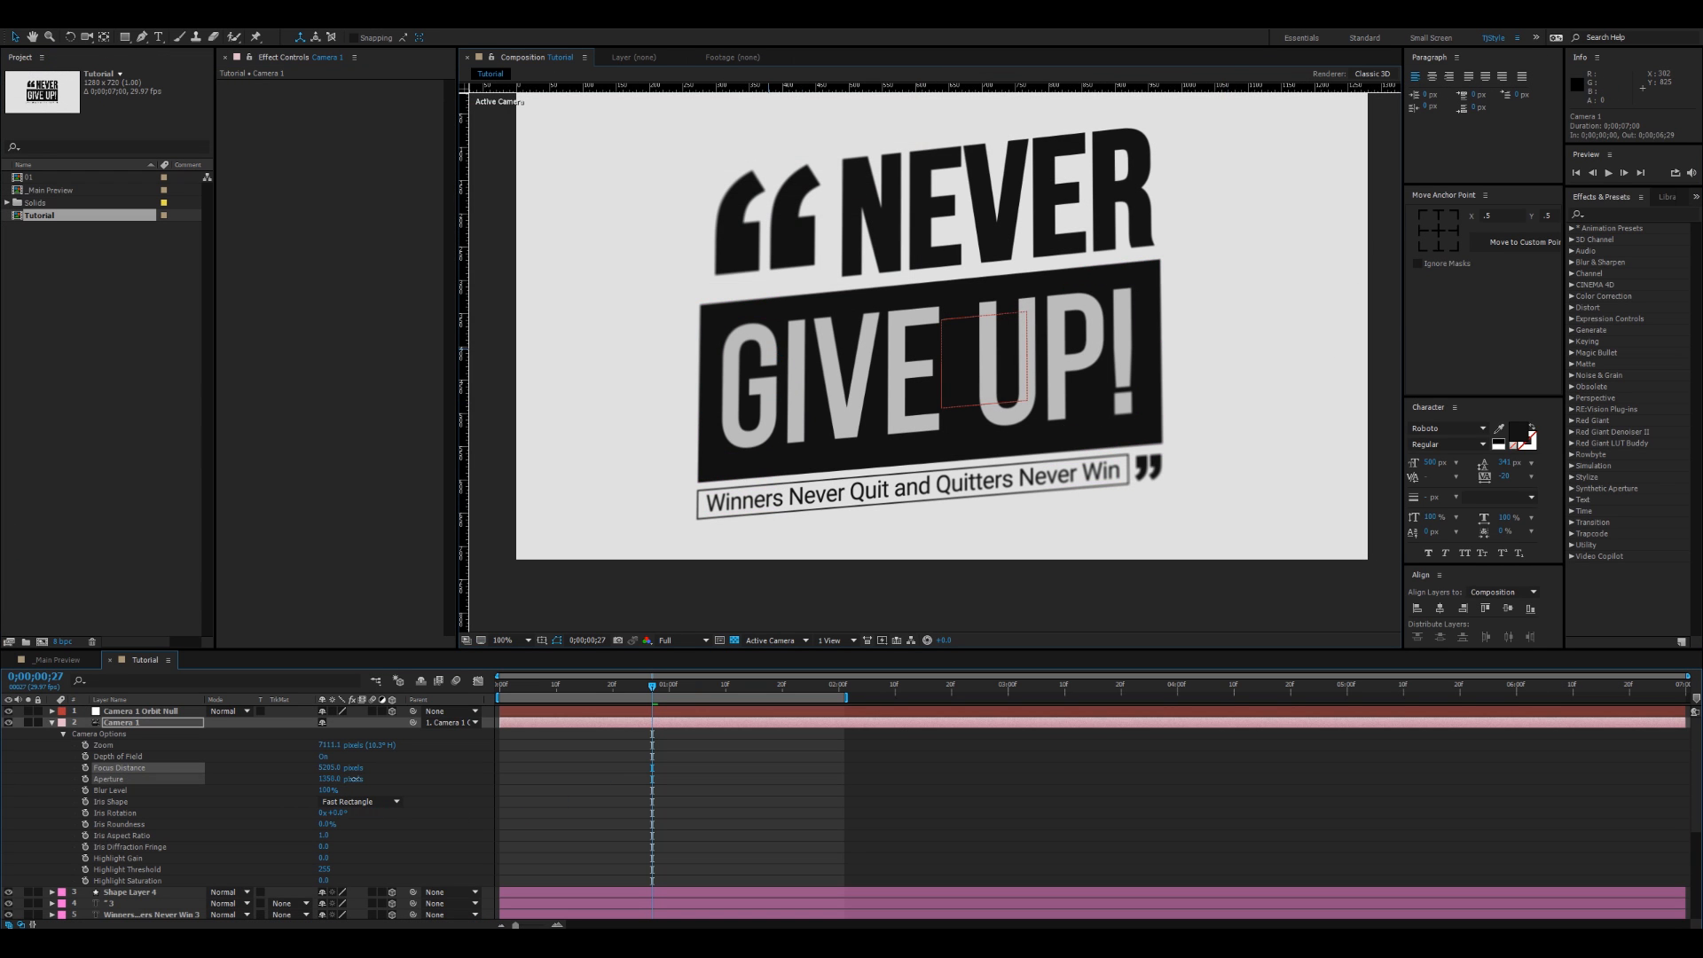
# Step: Raise Camera 1's aperture further to strengthen the depth blur, and preview the camera move
pyautogui.moveTo(342, 779); pyautogui.dragTo(452, 773)
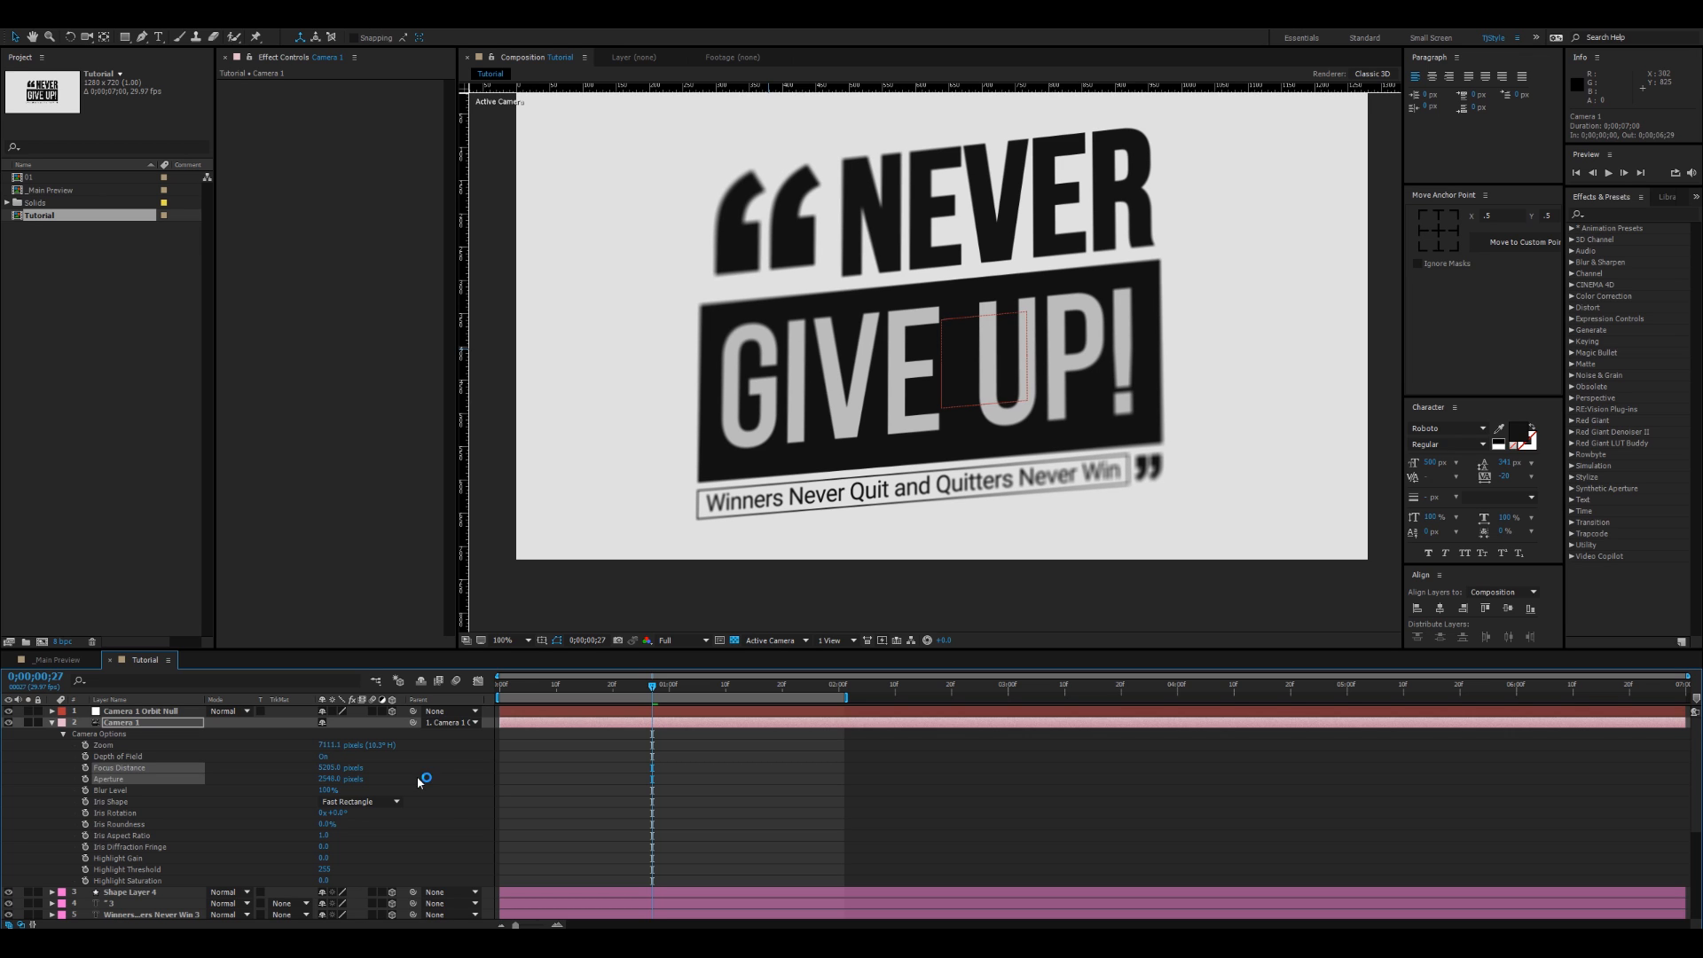
pyautogui.press('a')
pyautogui.press('space')
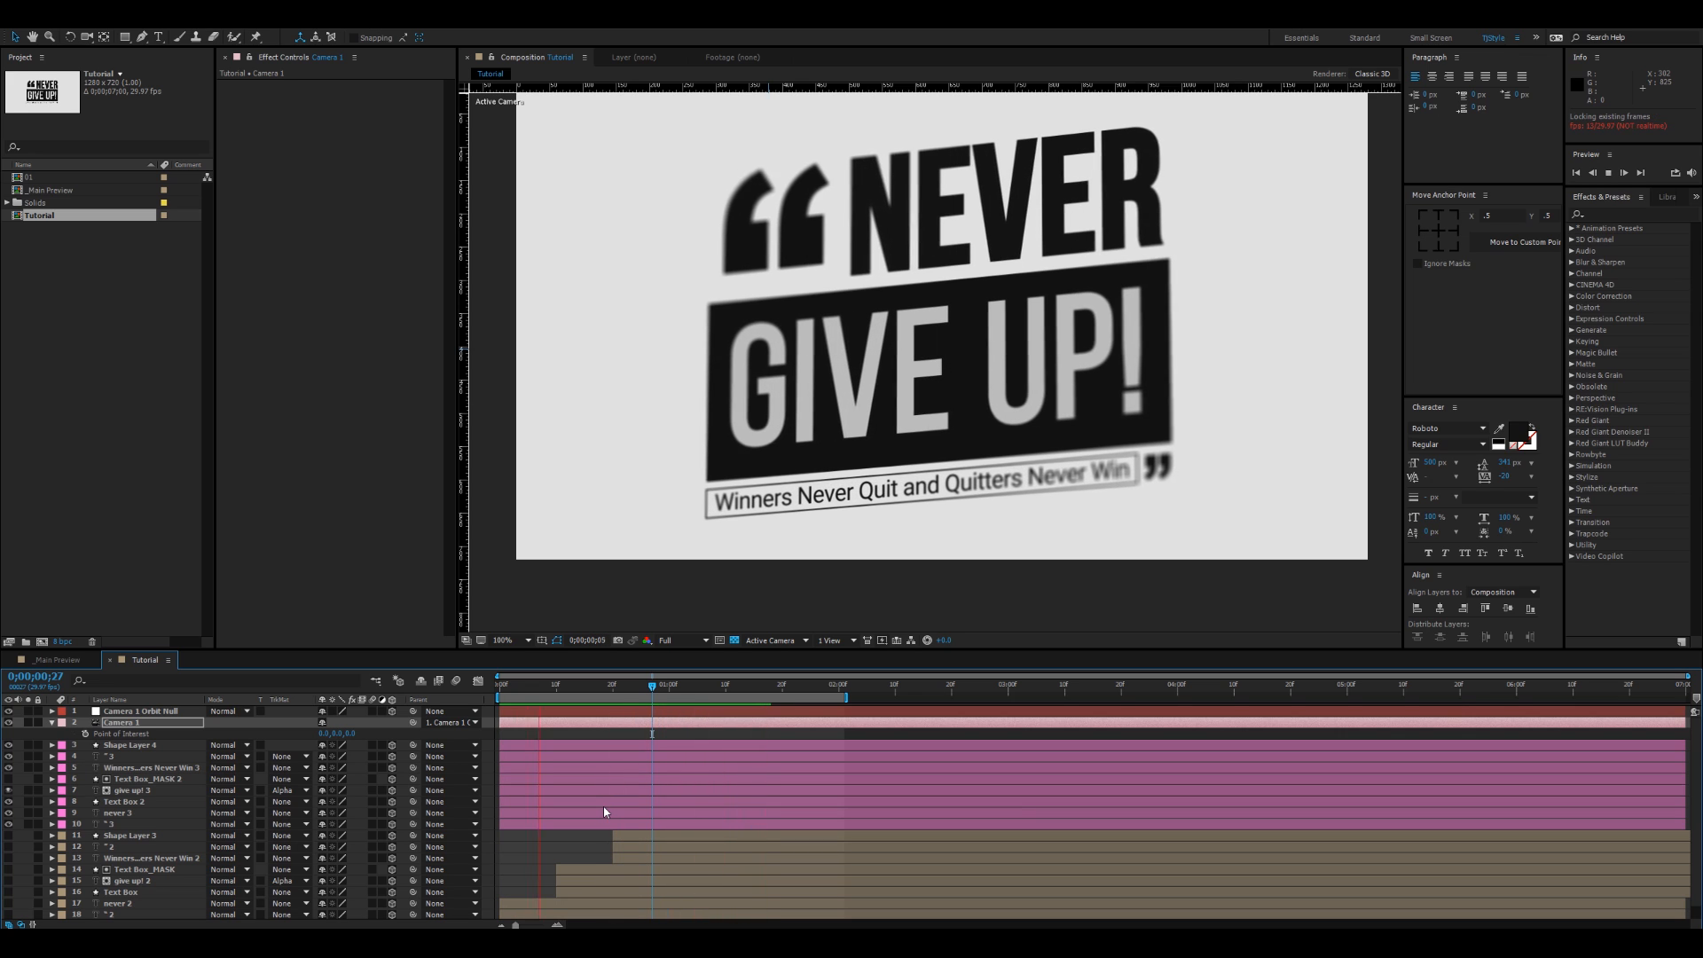
pyautogui.press('space')
# Step: Hide the static 3D copy of the quote, from Shape Layer 4 through the quotation mark on layer 10
pyautogui.moveTo(886, 533); pyautogui.dragTo(901, 517)
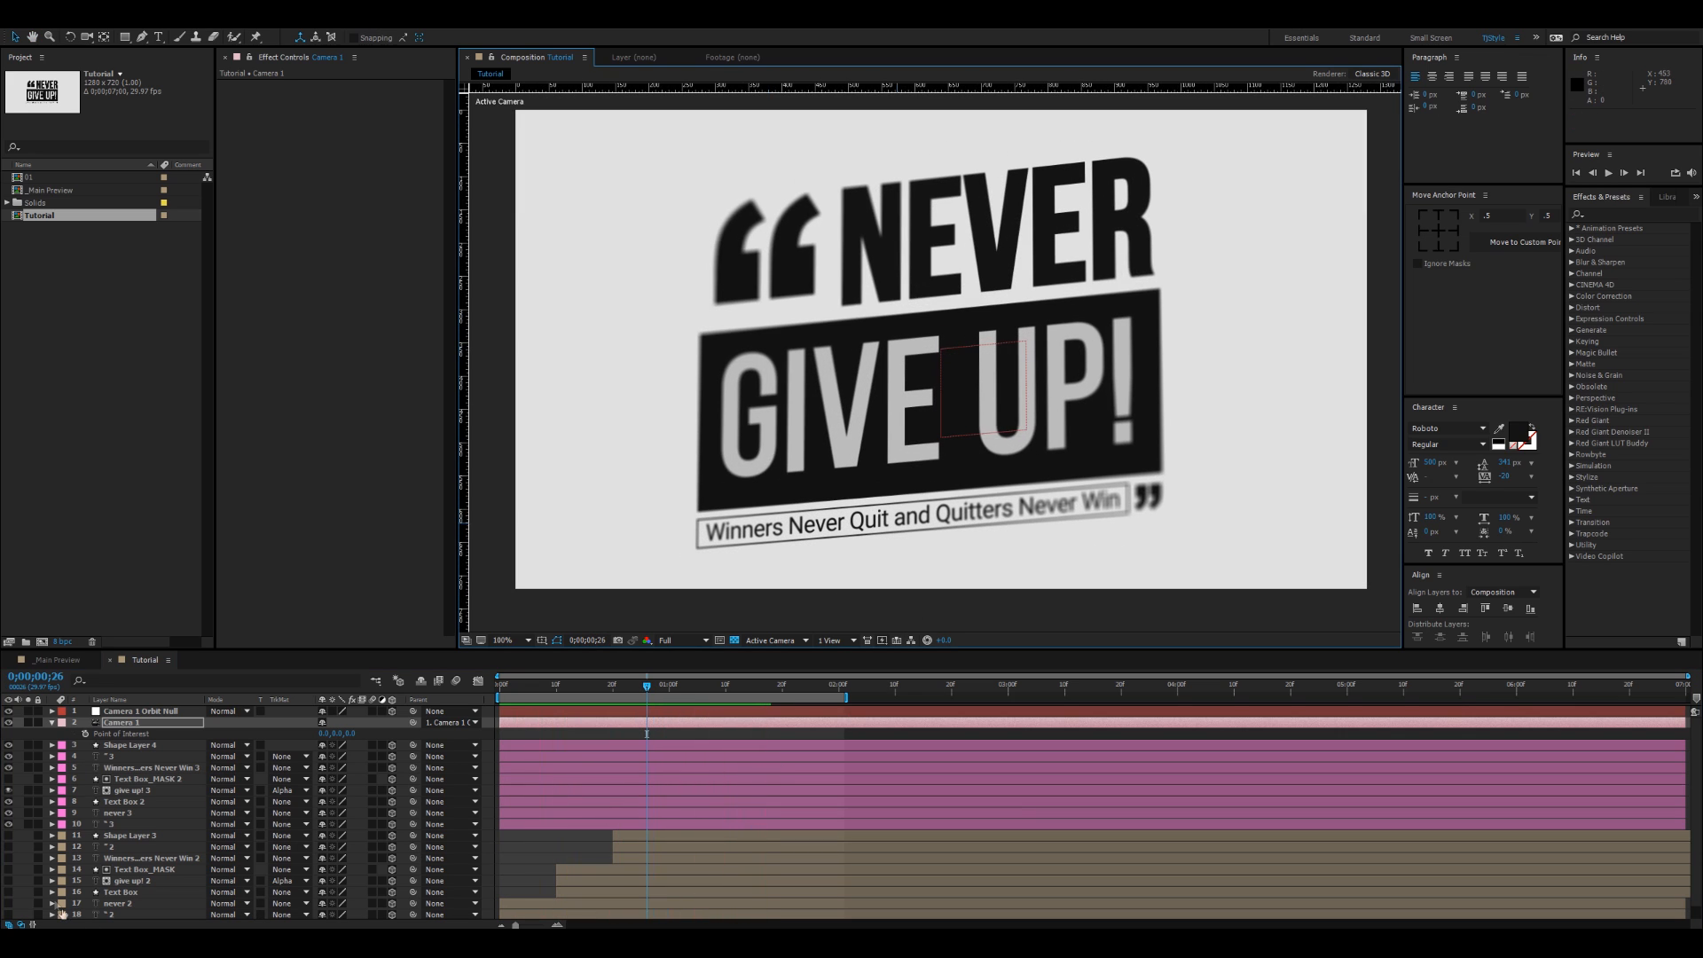
pyautogui.press('a')
pyautogui.click(132, 736)
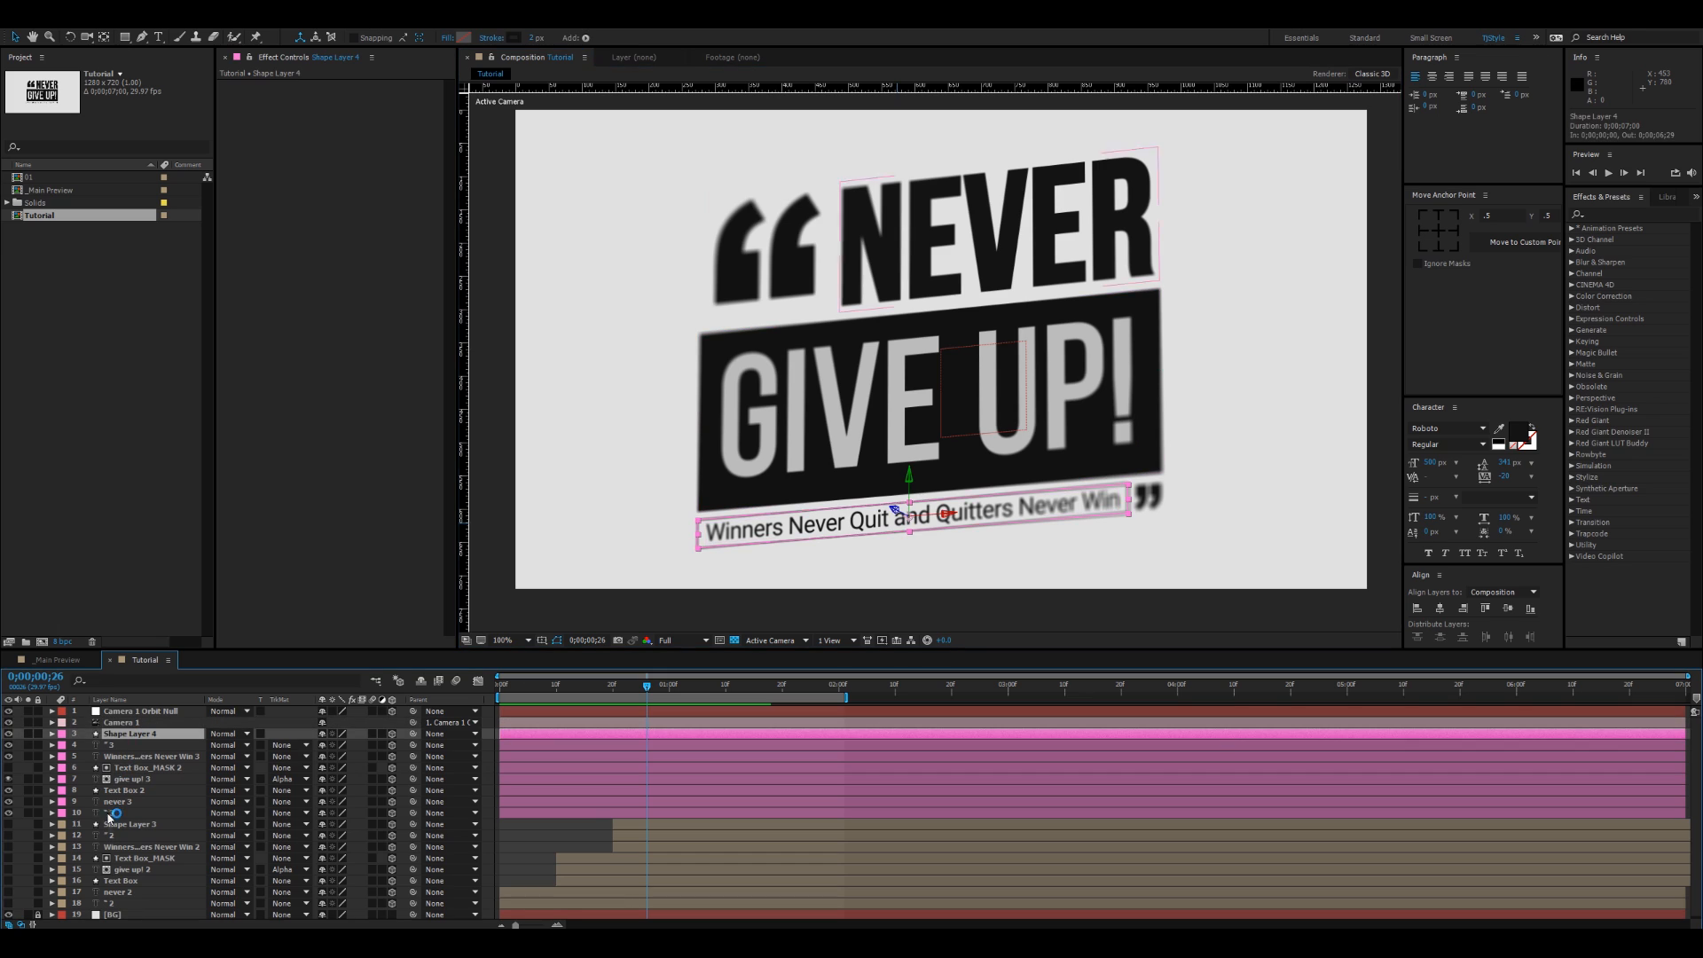
pyautogui.keyDown('shift'); pyautogui.click(115, 827); pyautogui.keyUp('shift')
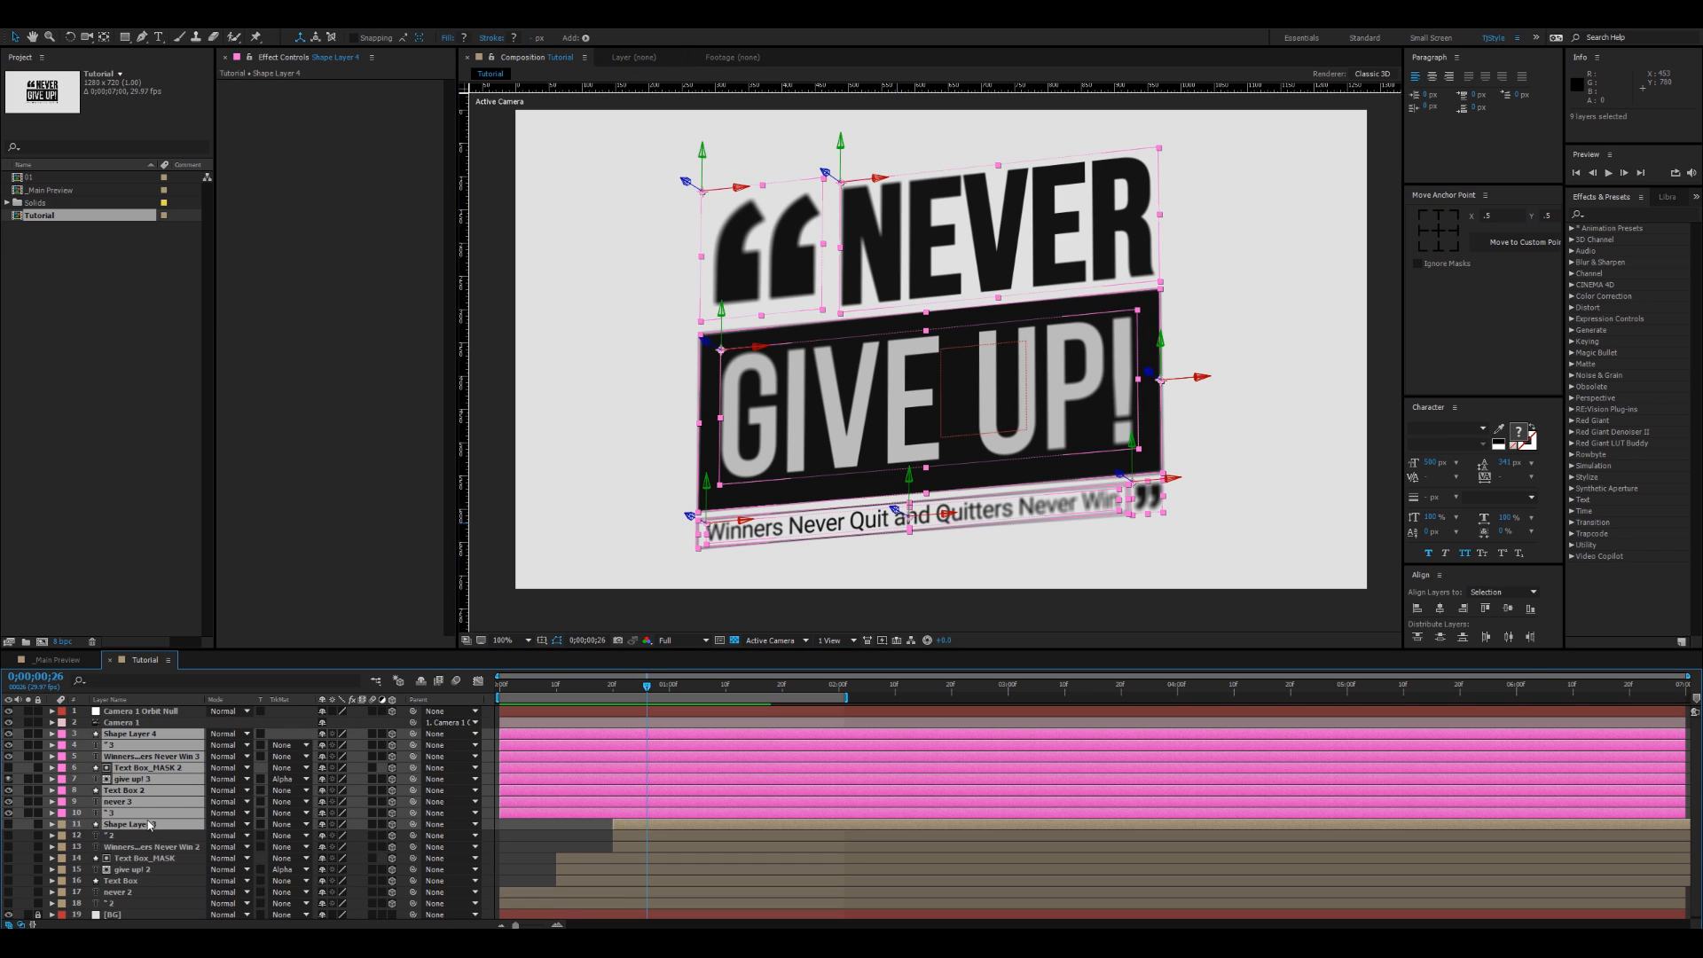
pyautogui.keyDown('ctrl'); pyautogui.click(154, 827); pyautogui.keyUp('ctrl')
pyautogui.click(9, 812)
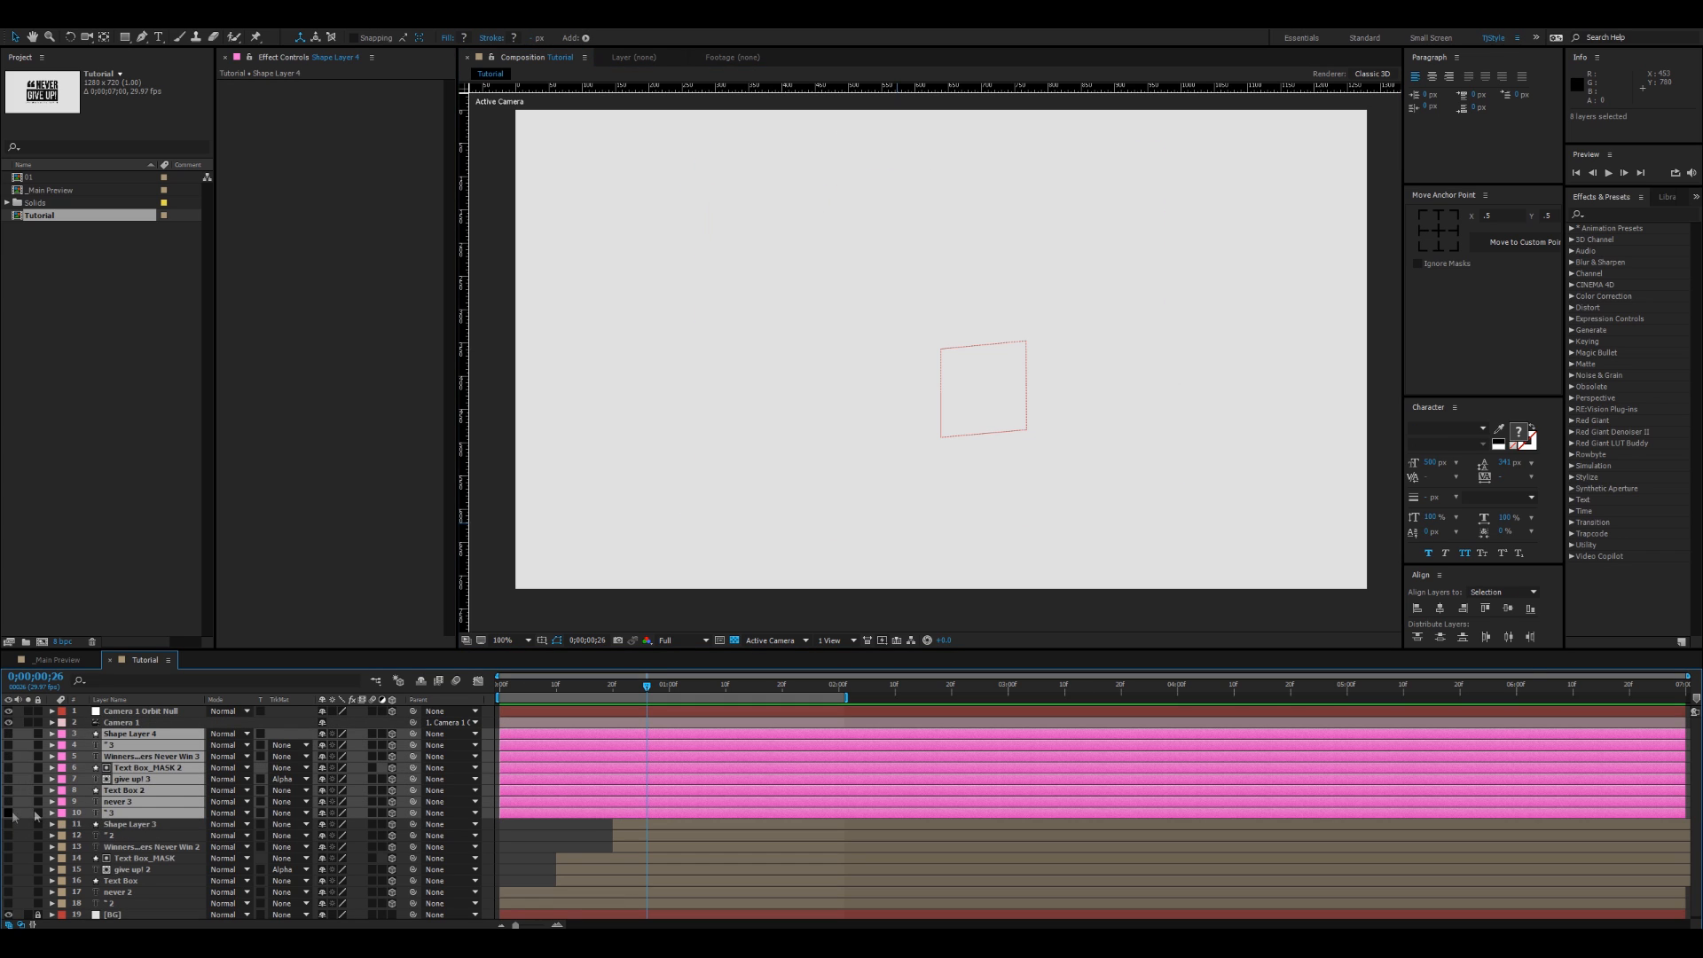
# Step: Show the animated quote layers, from Shape Layer 3 through the quotation mark on layer 18, and preview them with the camera
pyautogui.click(637, 827)
pyautogui.keyDown('shift'); pyautogui.click(609, 903); pyautogui.keyUp('shift')
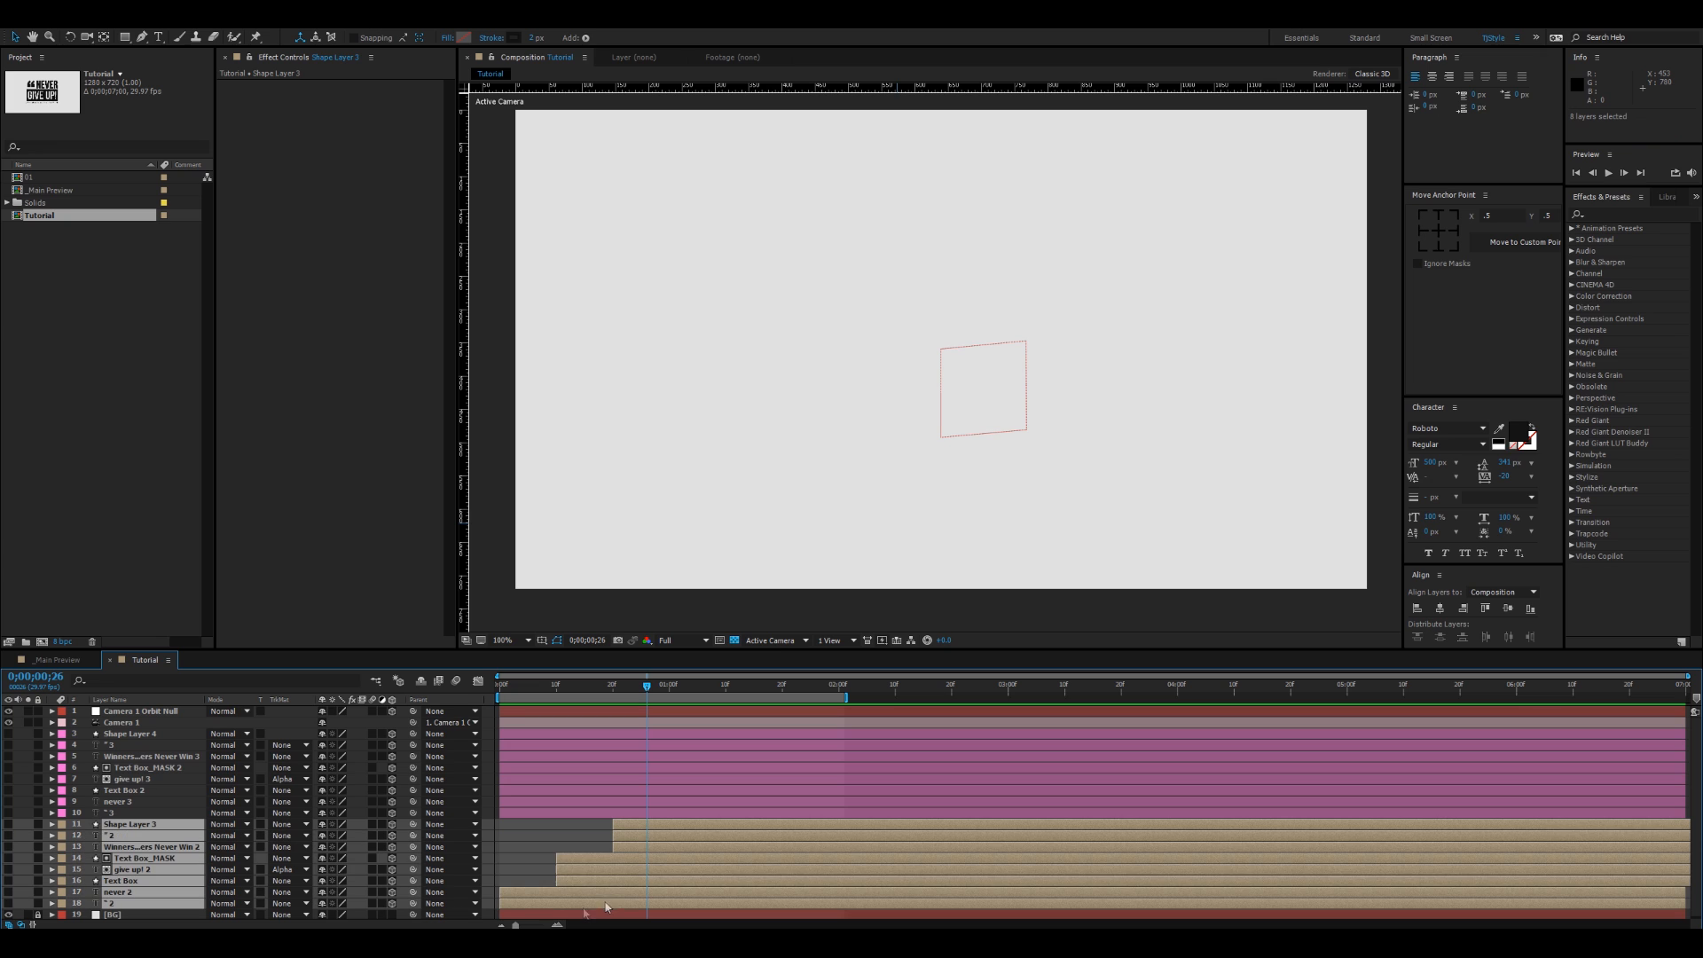
pyautogui.click(9, 824)
pyautogui.press('space')
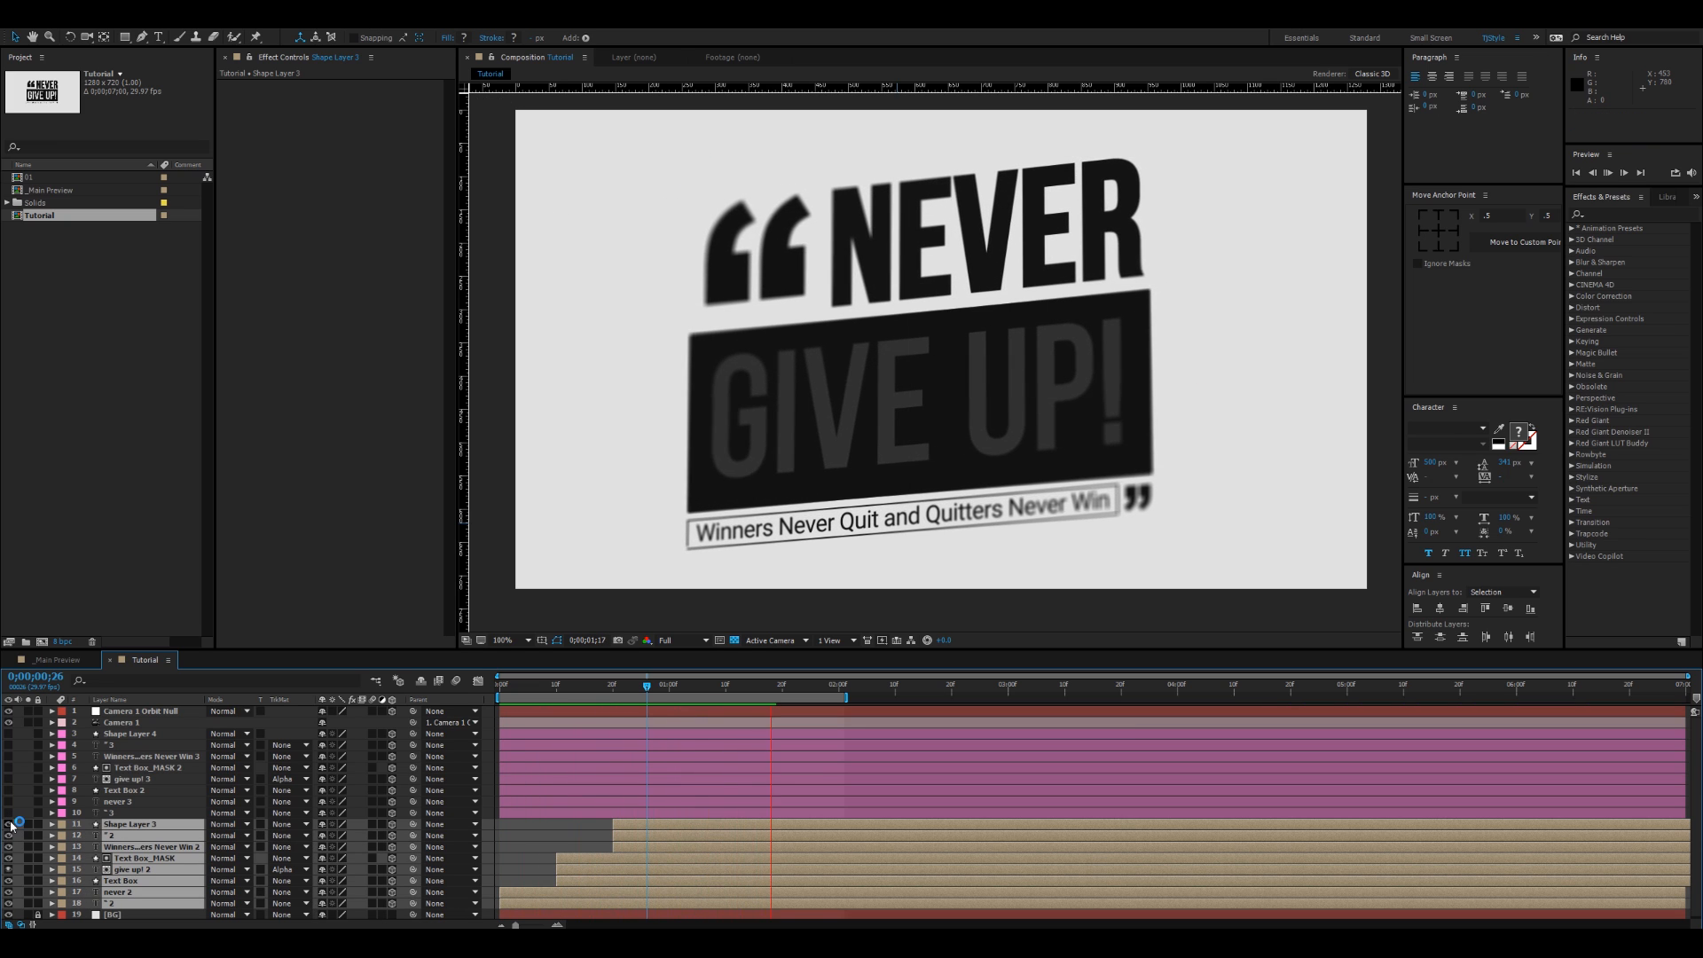
pyautogui.press('space')
# Step: Hide the Text Box_MASK matte layer, raise its opacity so the GIVE UP! text shows fully, and preview the animation
pyautogui.click(535, 862)
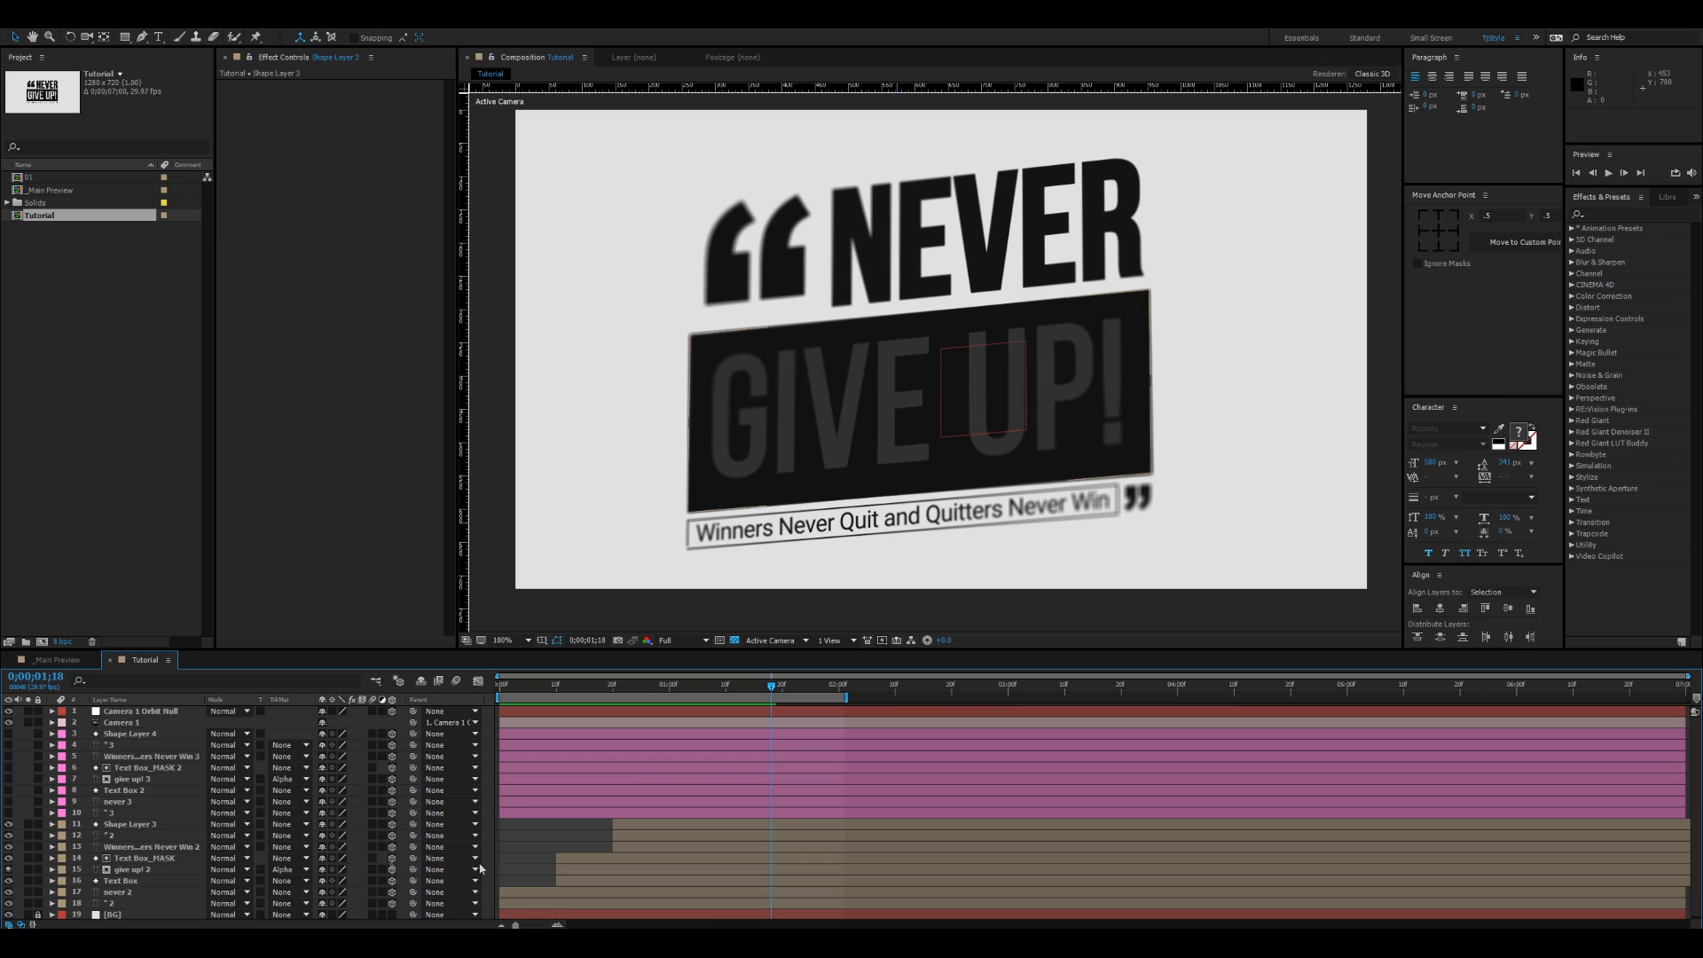
pyautogui.click(142, 858)
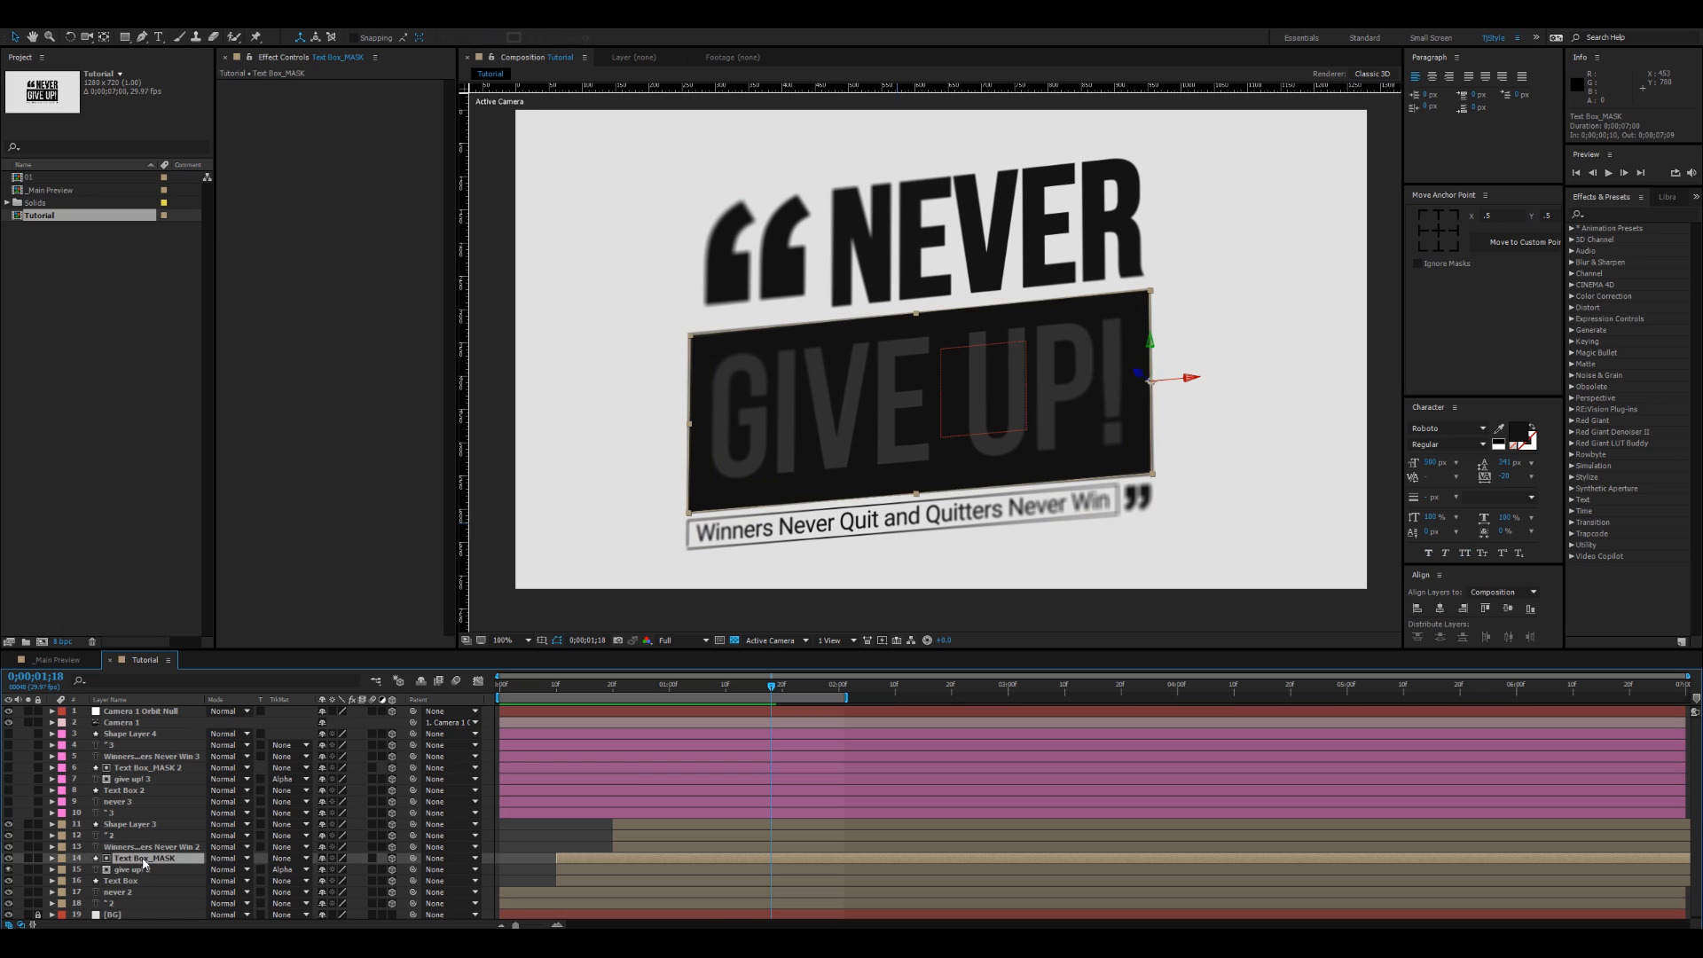
pyautogui.click(8, 858)
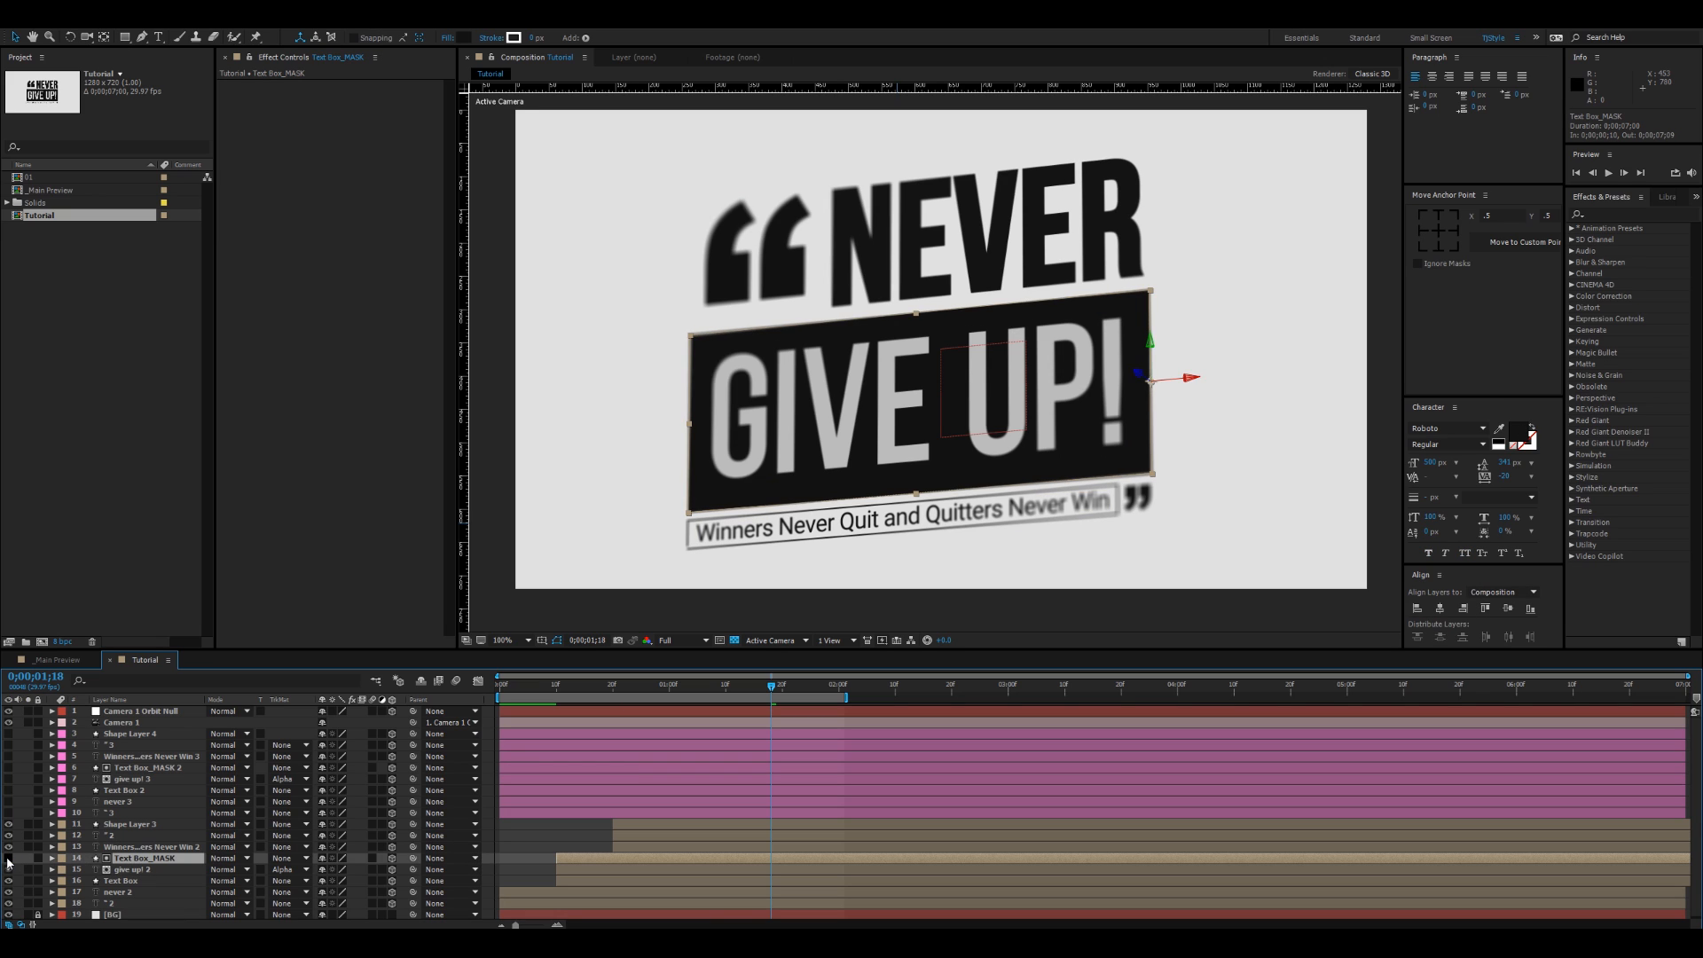
pyautogui.press('t')
pyautogui.moveTo(326, 871); pyautogui.dragTo(373, 870)
pyautogui.press('t')
pyautogui.click(492, 839)
pyautogui.press('space')
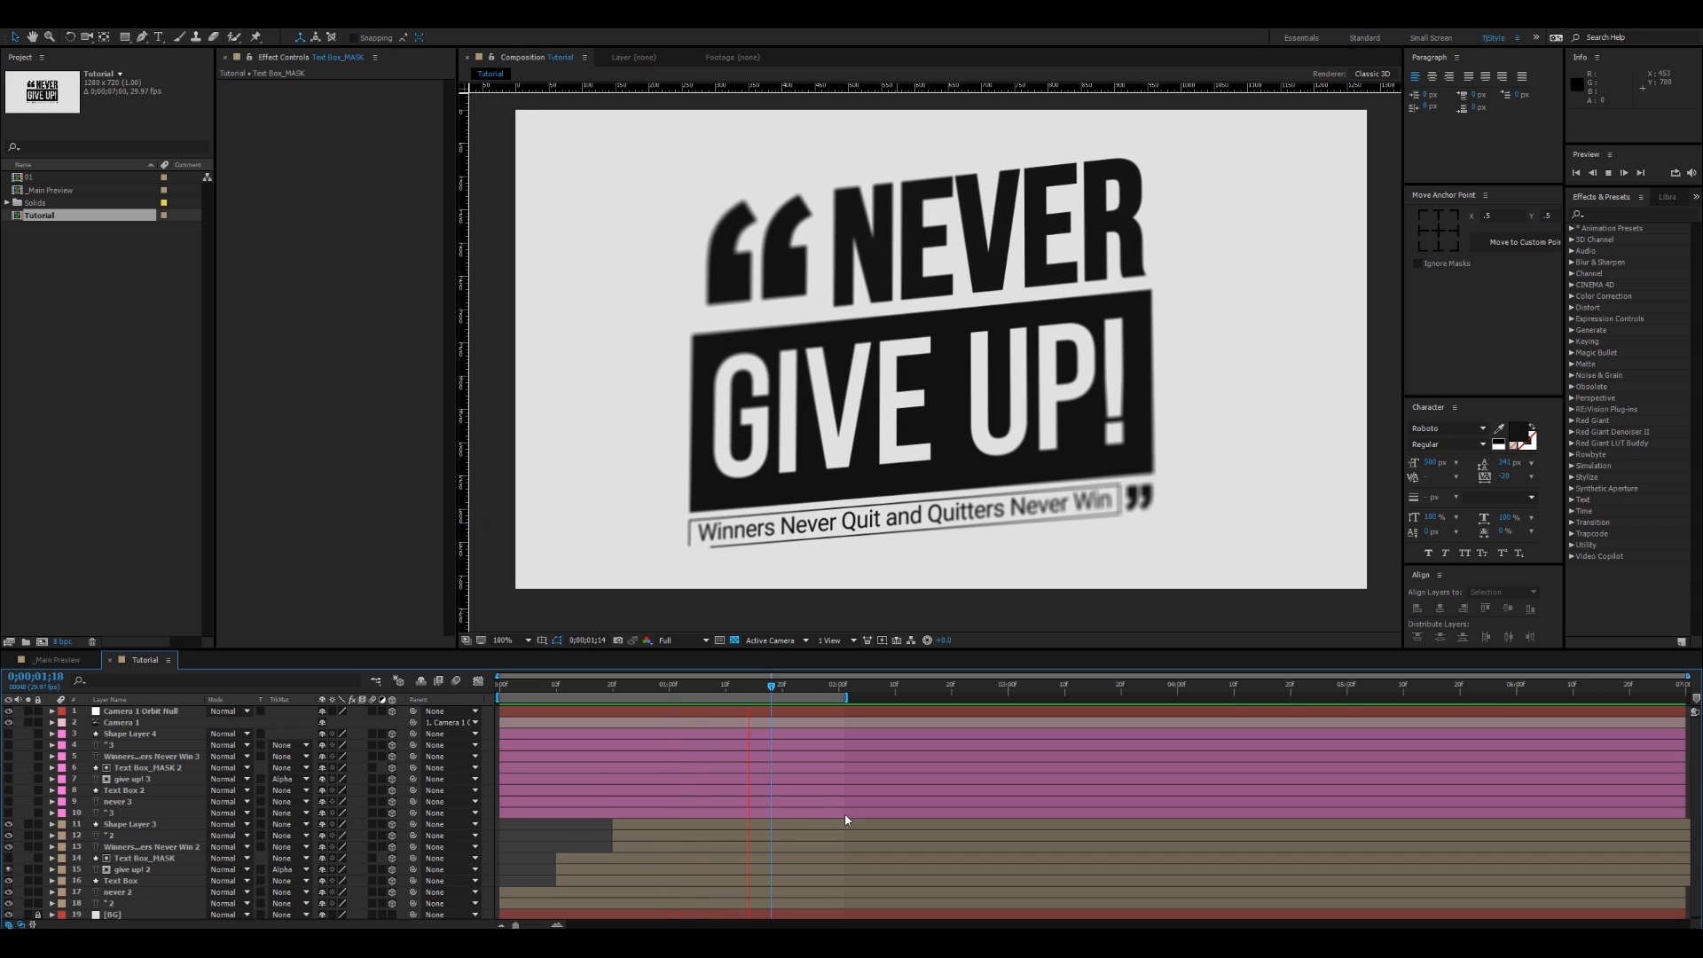
pyautogui.press('space')
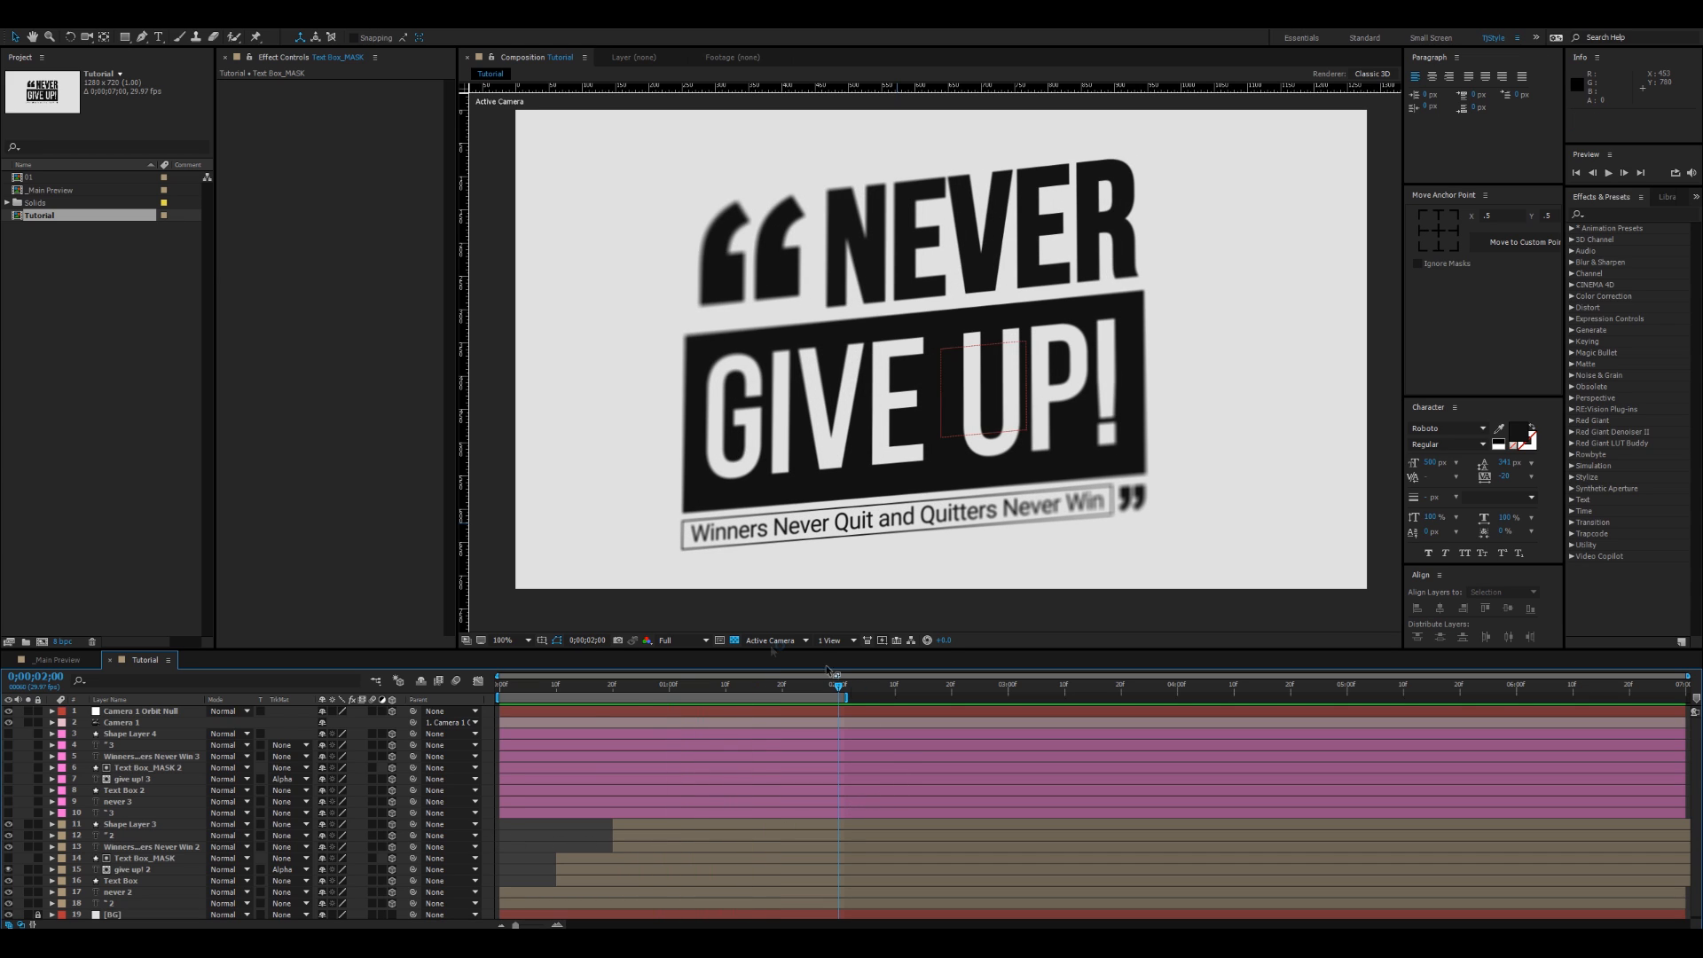
# Step: Open Camera 1's options, try a different focus distance at two seconds, and undo the change
pyautogui.click(141, 724)
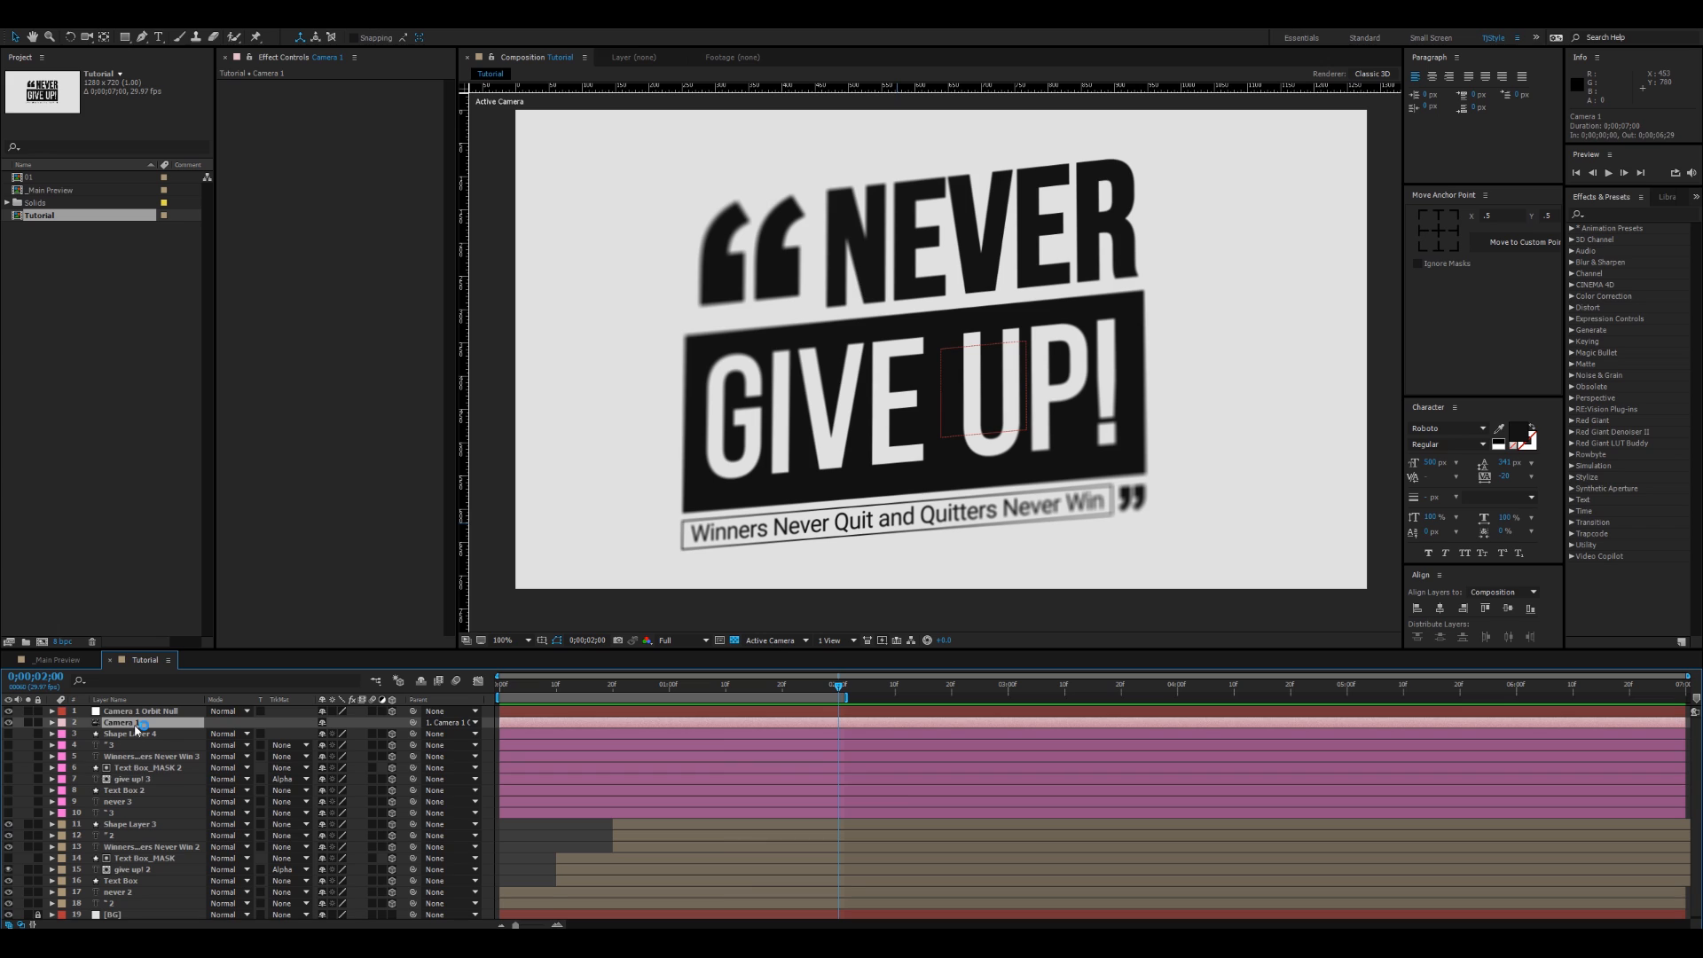
pyautogui.press('a')
pyautogui.press('a')
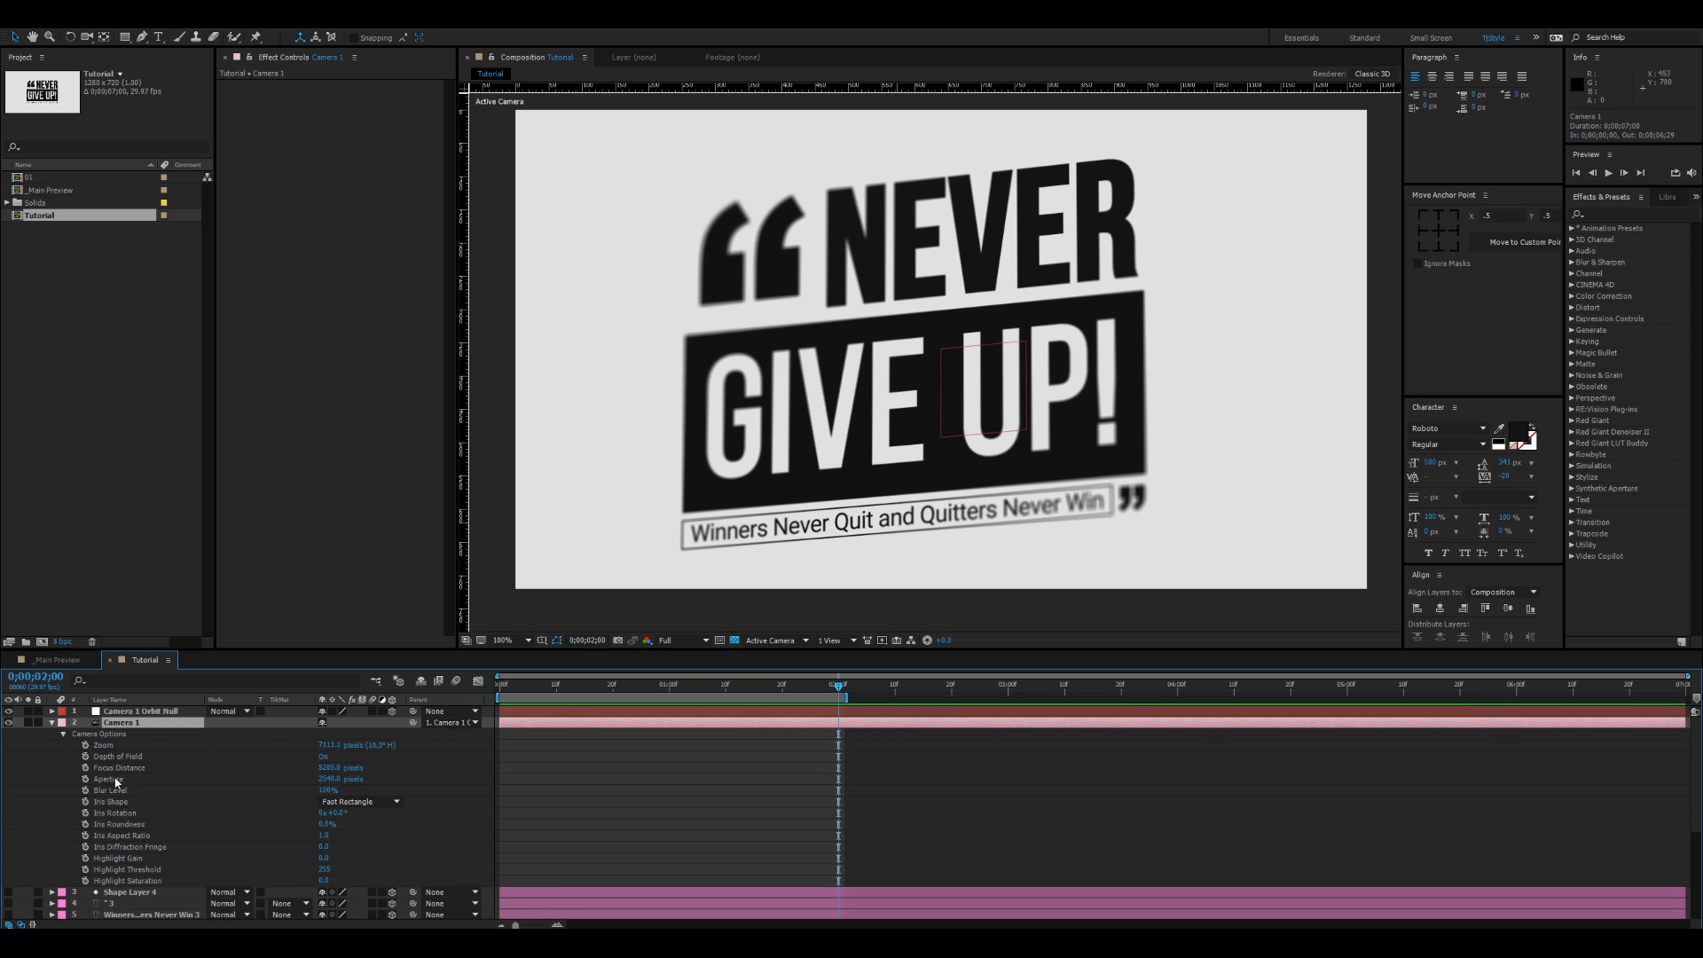
pyautogui.moveTo(332, 770); pyautogui.dragTo(373, 769)
pyautogui.hotkey('ctrl', 'z')
# Step: Scrub to near the end of the reveal and increase the focus distance until the opening quotation mark is sharp
pyautogui.moveTo(726, 691); pyautogui.dragTo(838, 692)
pyautogui.press('Home')
pyautogui.press('space')
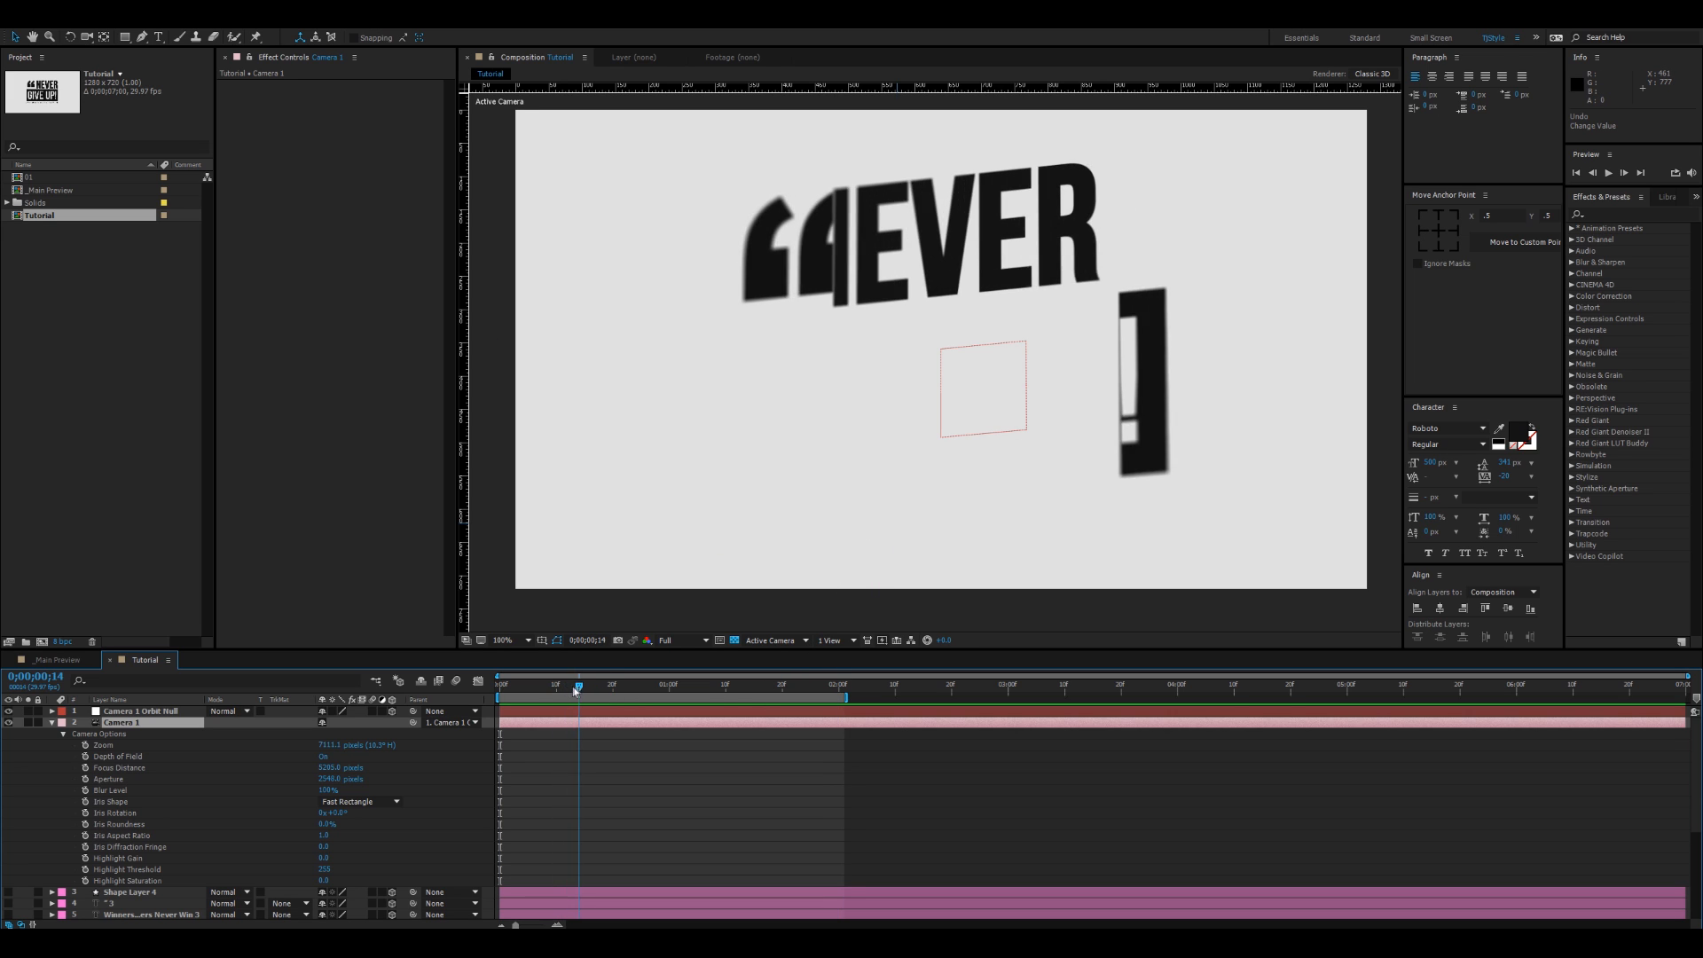
pyautogui.moveTo(762, 686); pyautogui.dragTo(794, 686)
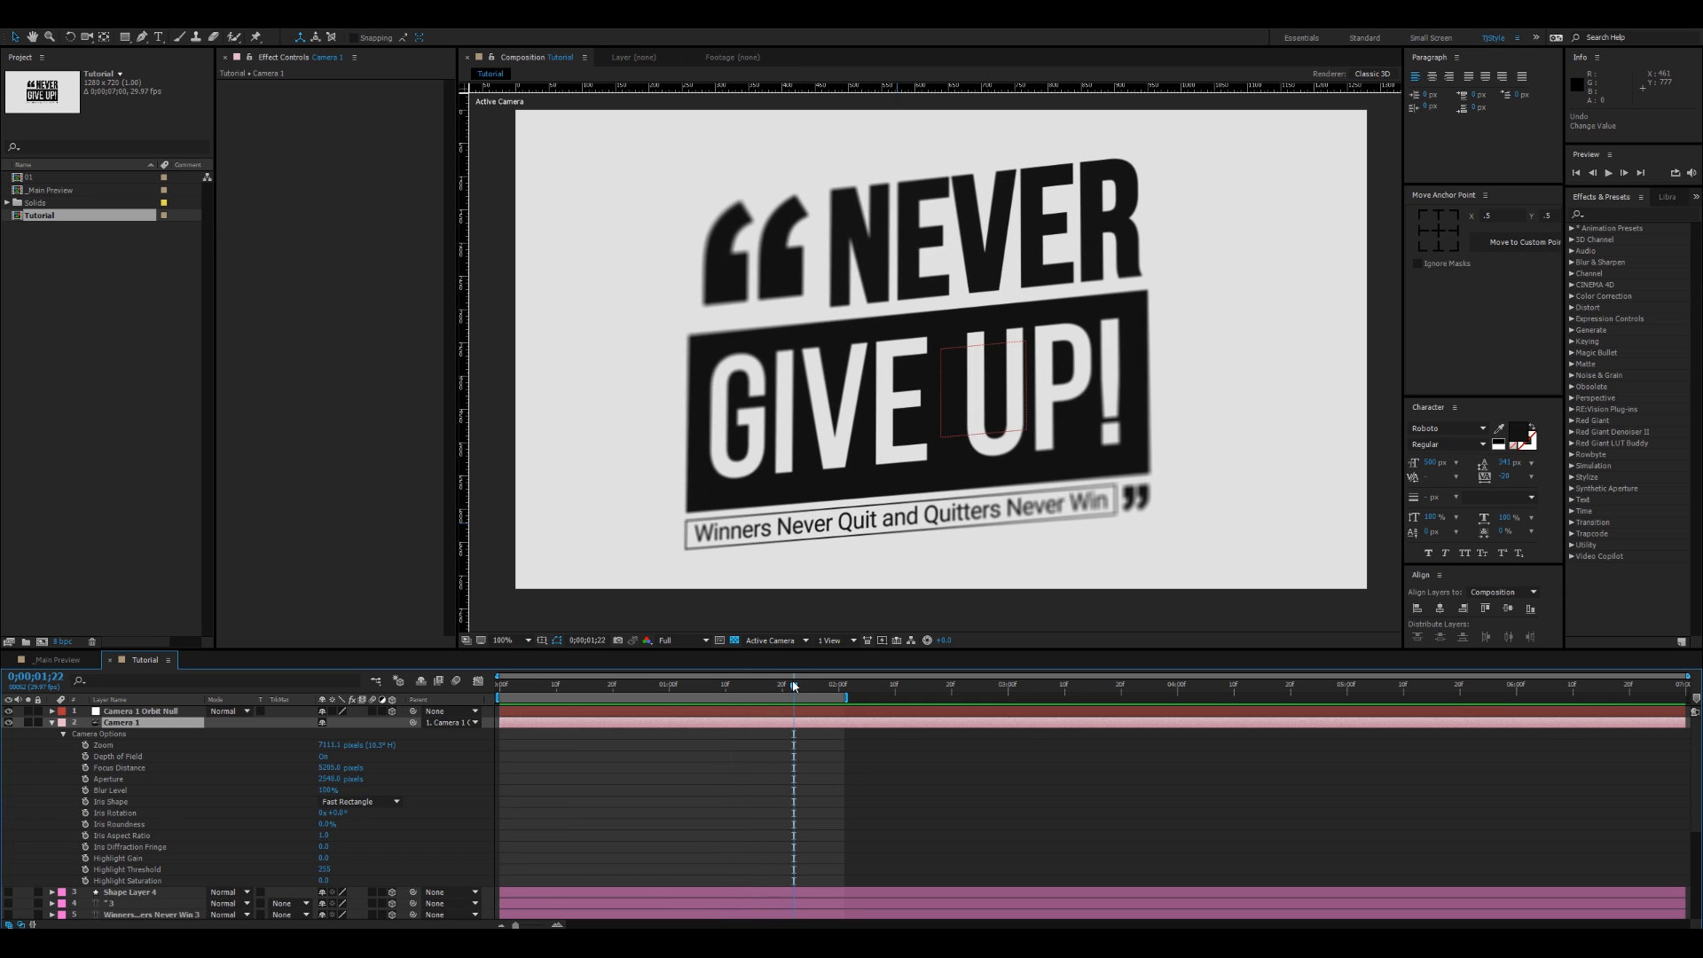
pyautogui.moveTo(330, 767); pyautogui.dragTo(669, 790)
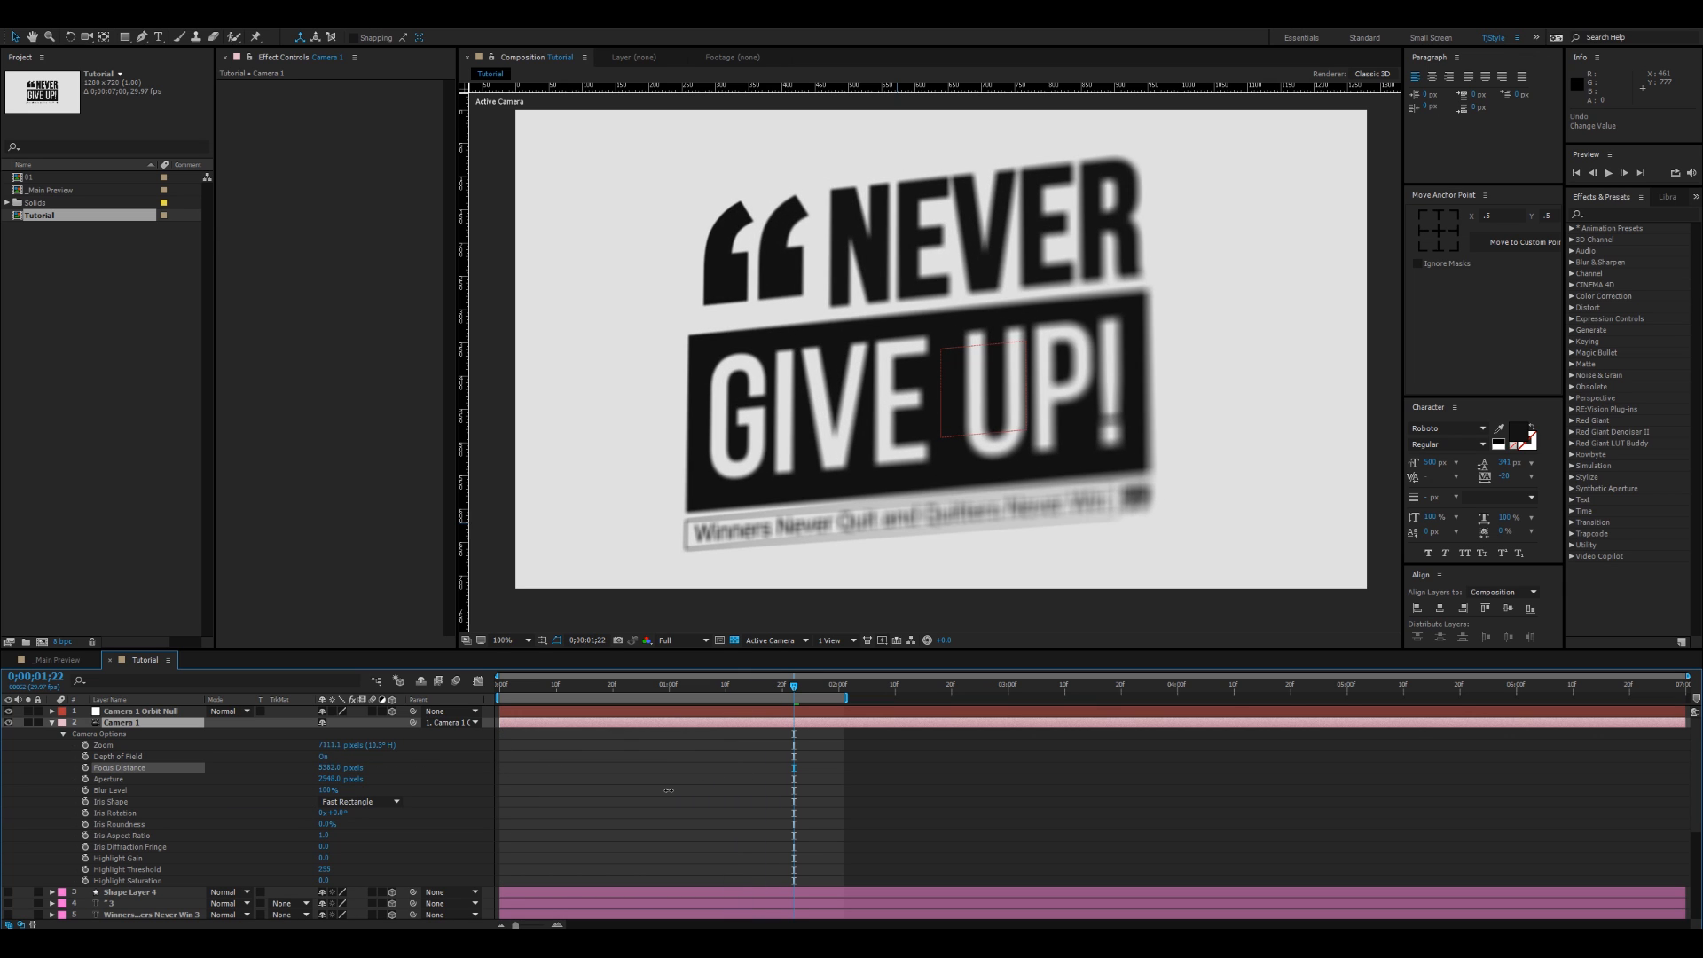
# Step: Keyframe Camera 1's focus distance at the first frame, lower it at two seconds, and preview the focus shift
pyautogui.press('Home')
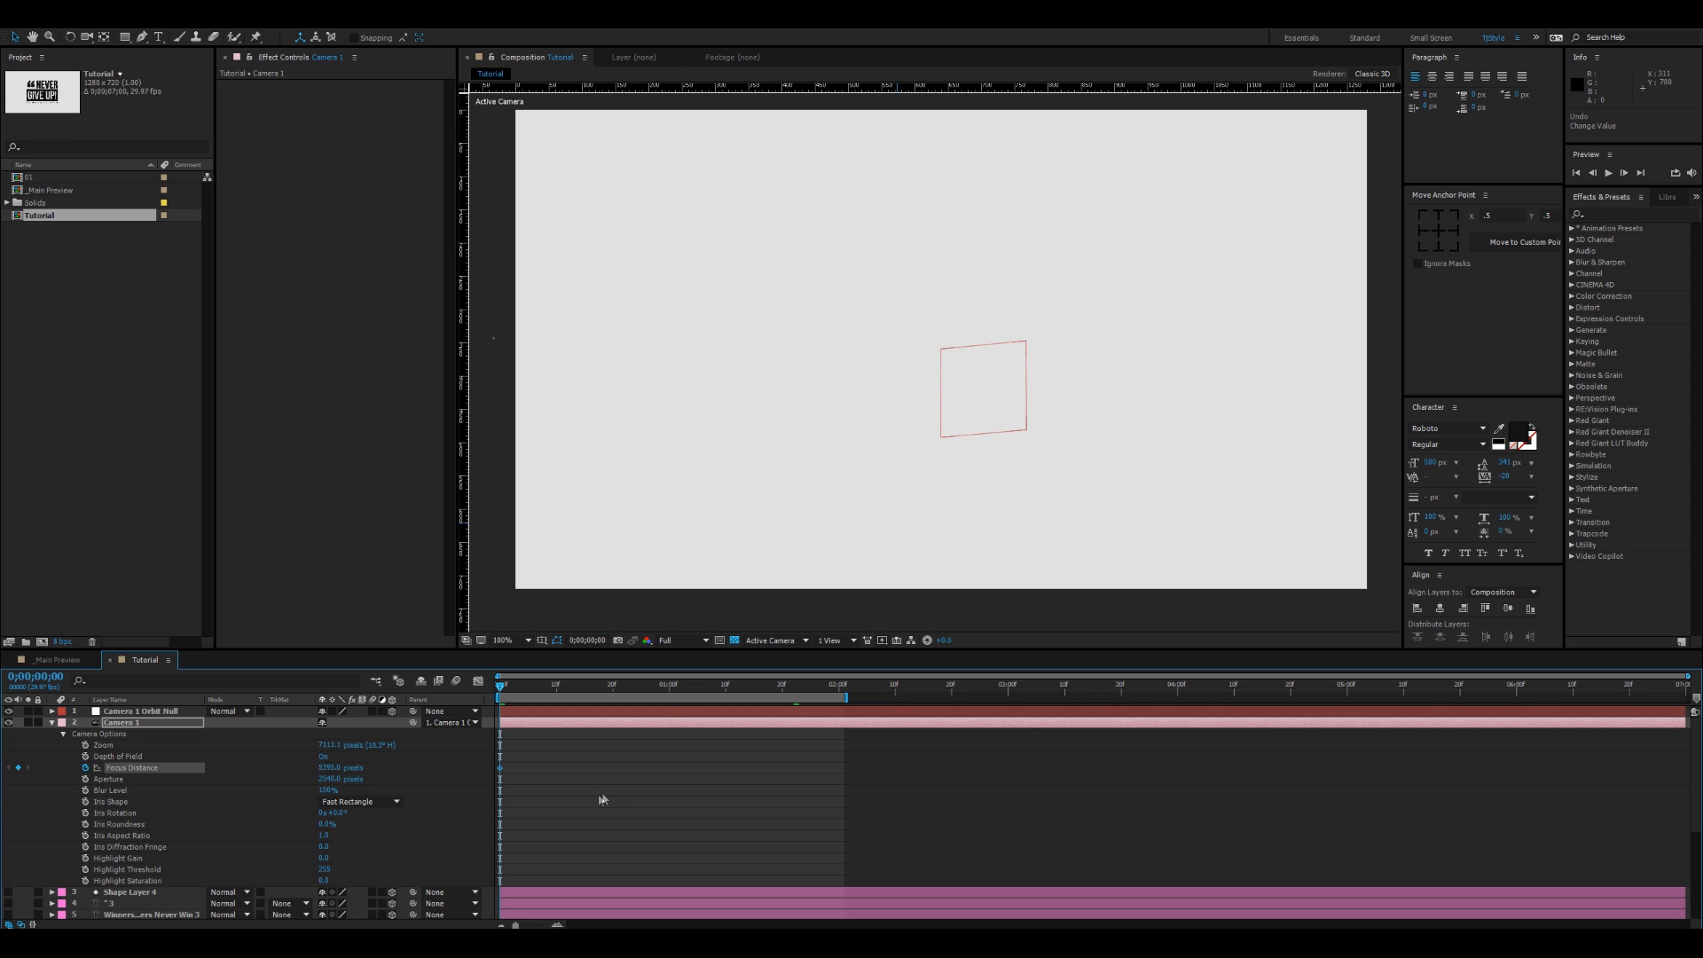
pyautogui.press('k')
pyautogui.moveTo(330, 771); pyautogui.dragTo(200, 744)
pyautogui.press('space')
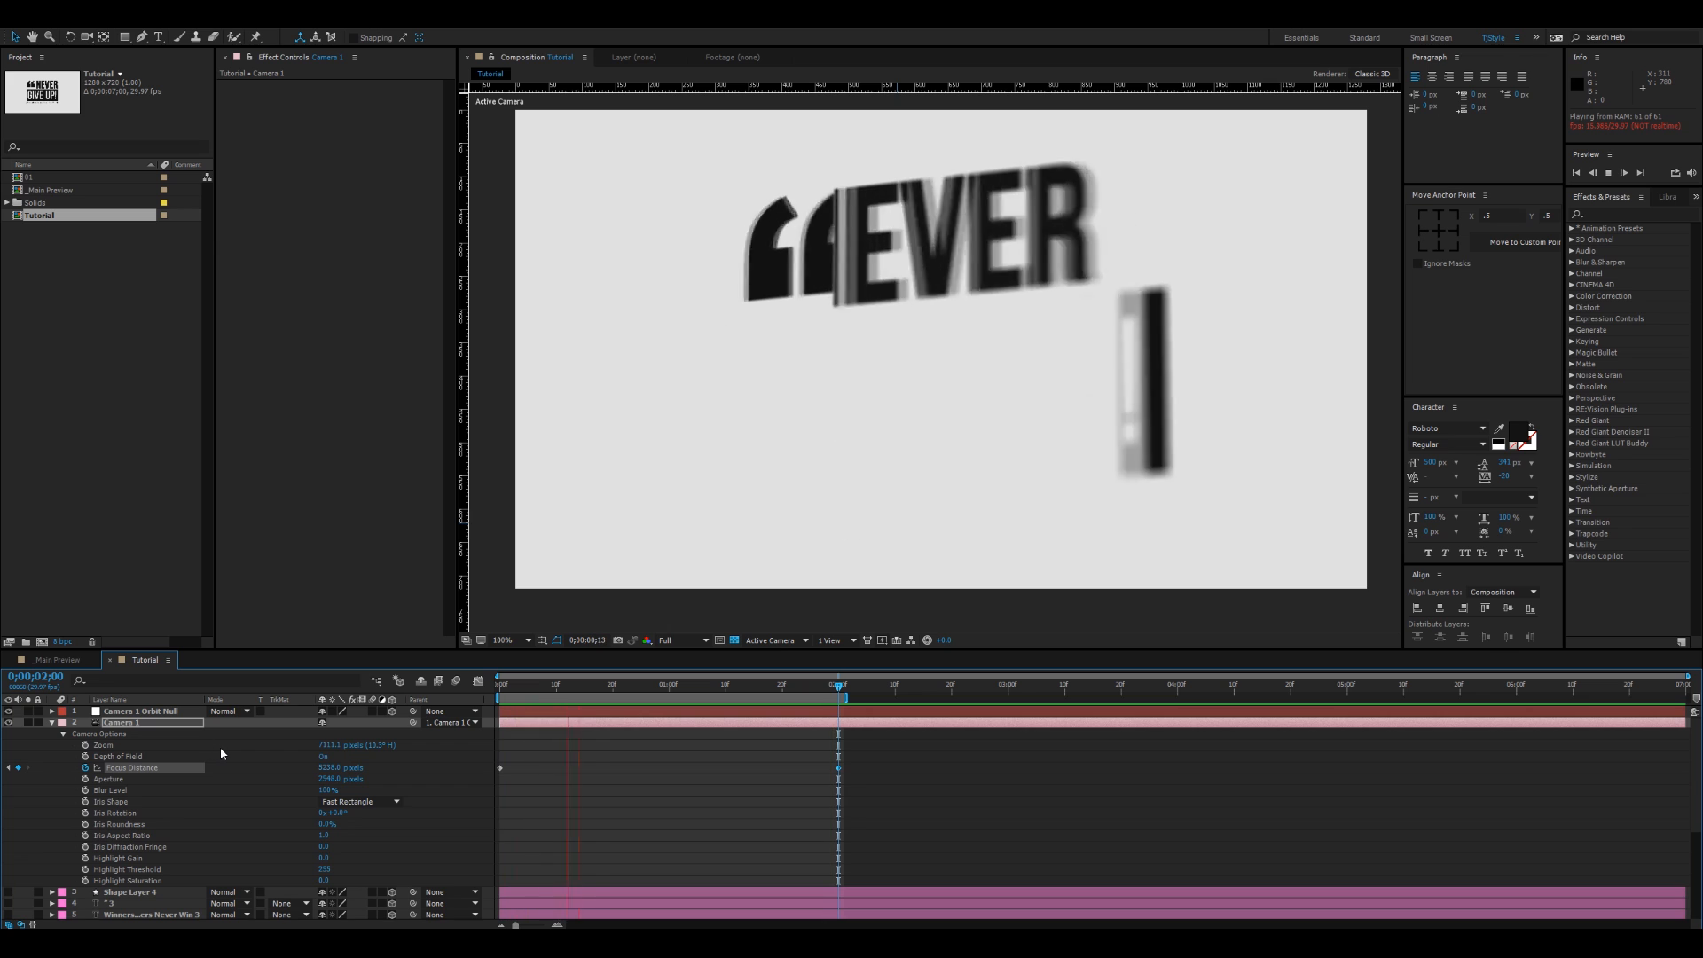
pyautogui.press('space')
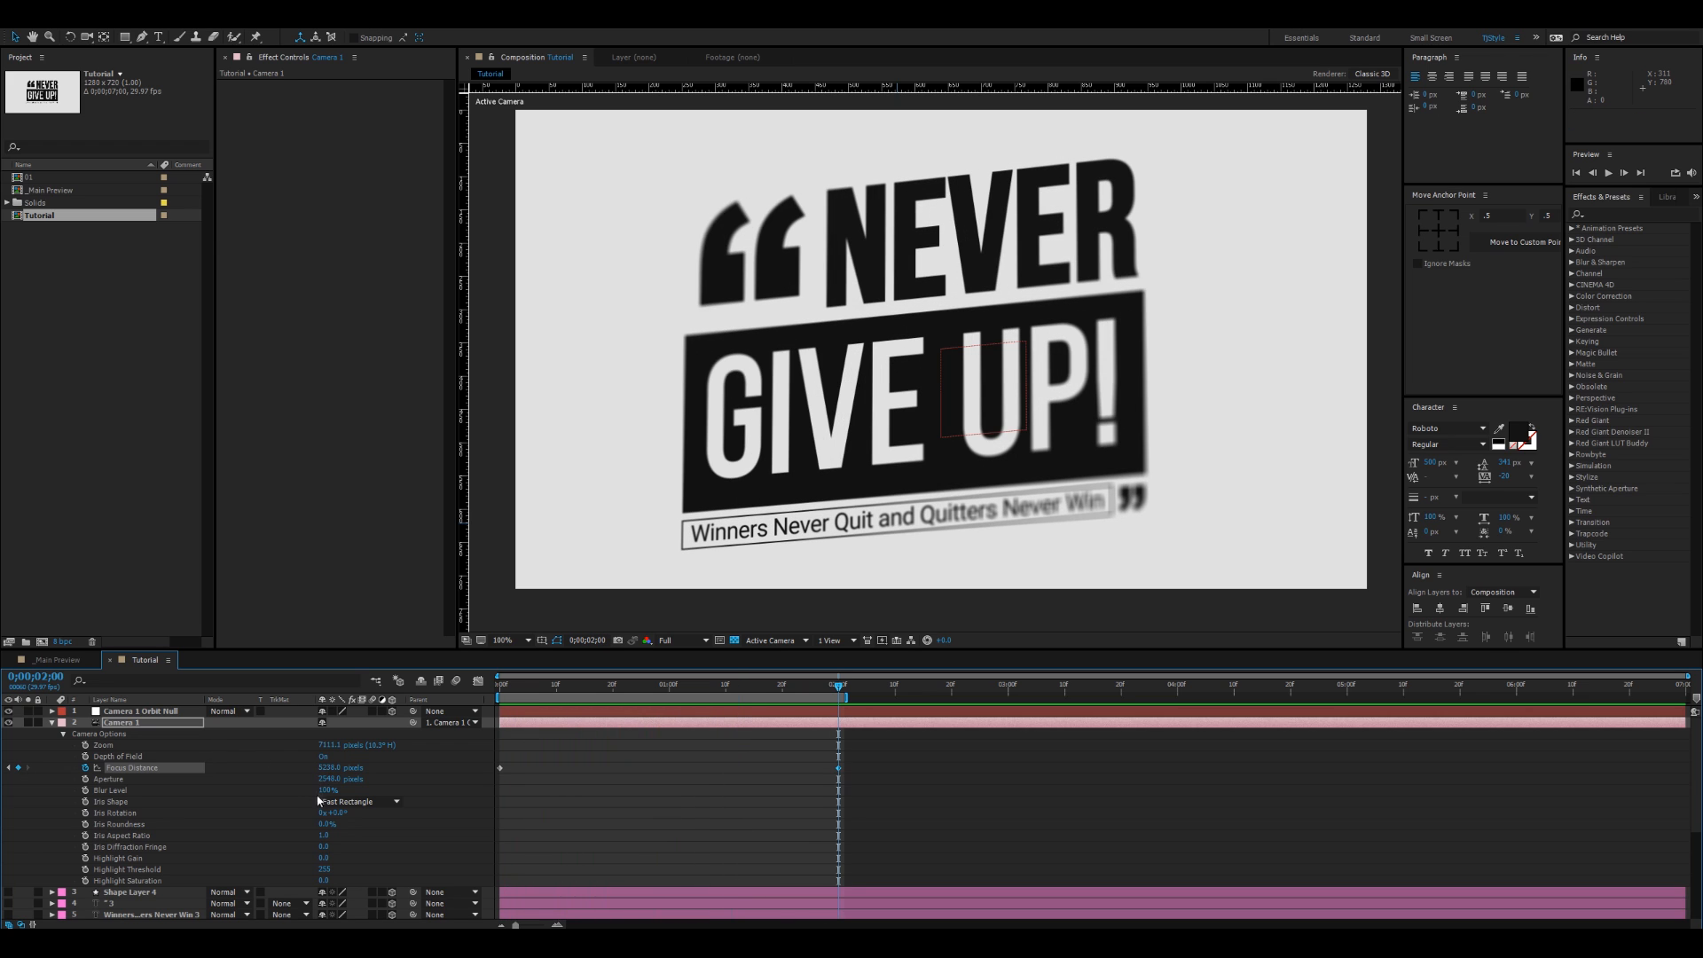
# Step: Lower the focus distance further at the two-second keyframe and preview the stronger focus shift
pyautogui.moveTo(328, 769); pyautogui.dragTo(293, 780)
pyautogui.press('space')
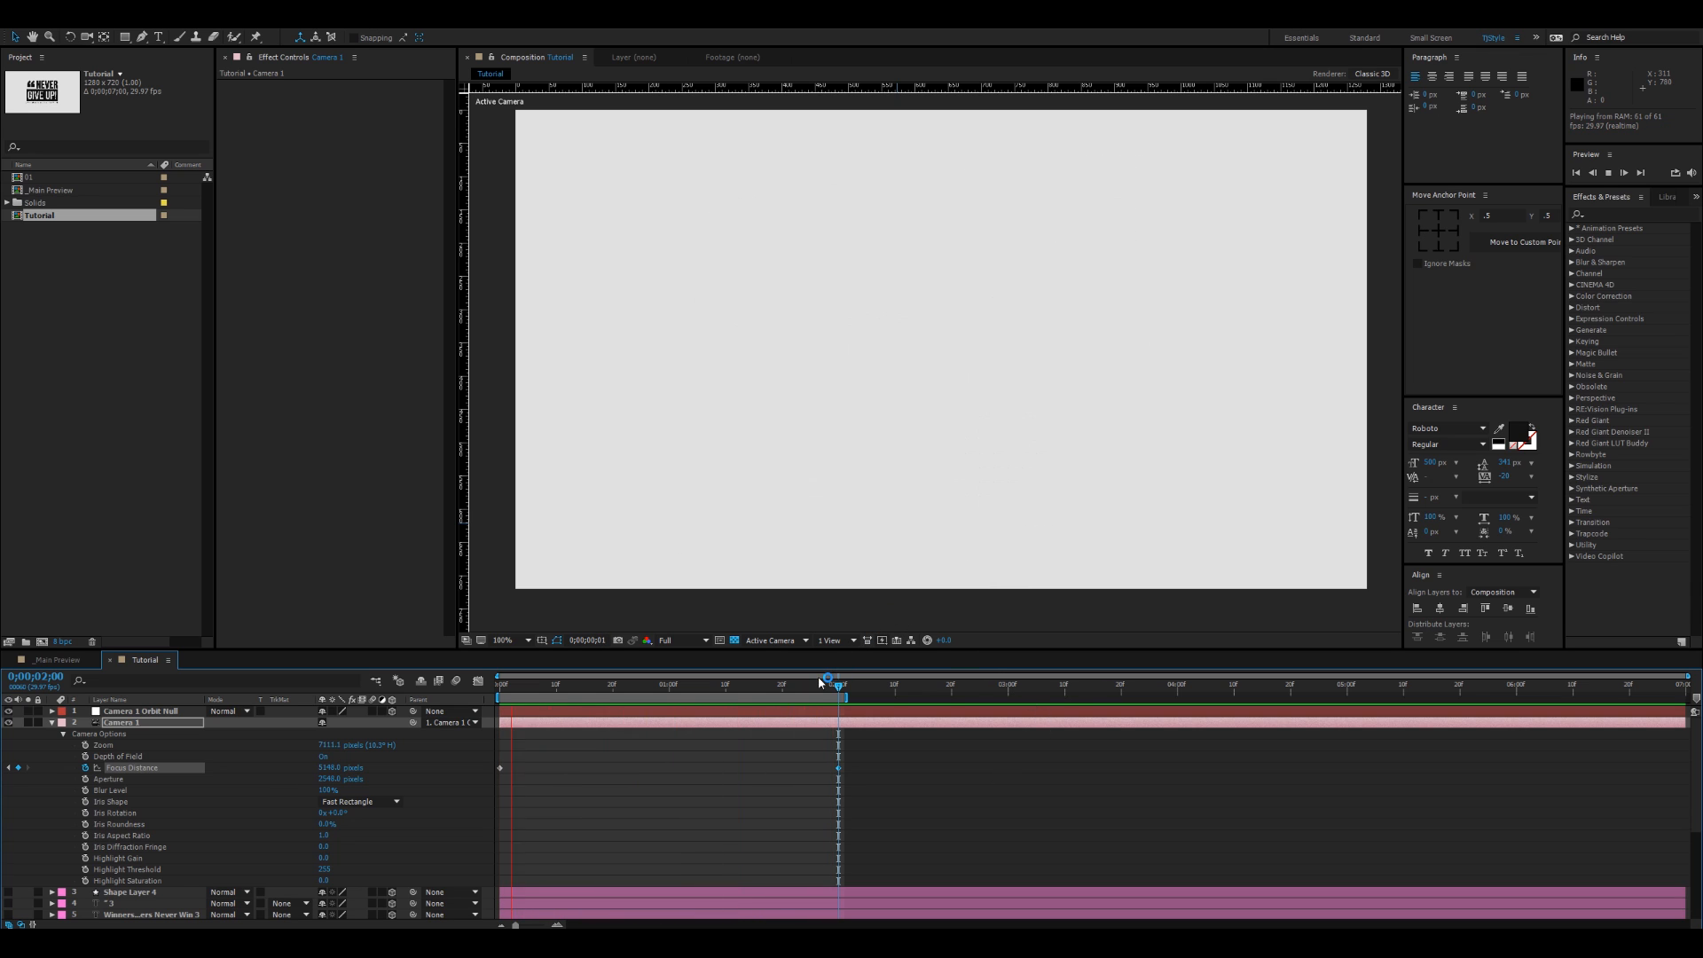
pyautogui.press('space')
# Step: Scrub to near the end of the reveal, set Camera 1's aperture to 2000 pixels, and preview the blur
pyautogui.moveTo(754, 689); pyautogui.dragTo(800, 692)
pyautogui.moveTo(325, 781); pyautogui.dragTo(339, 786)
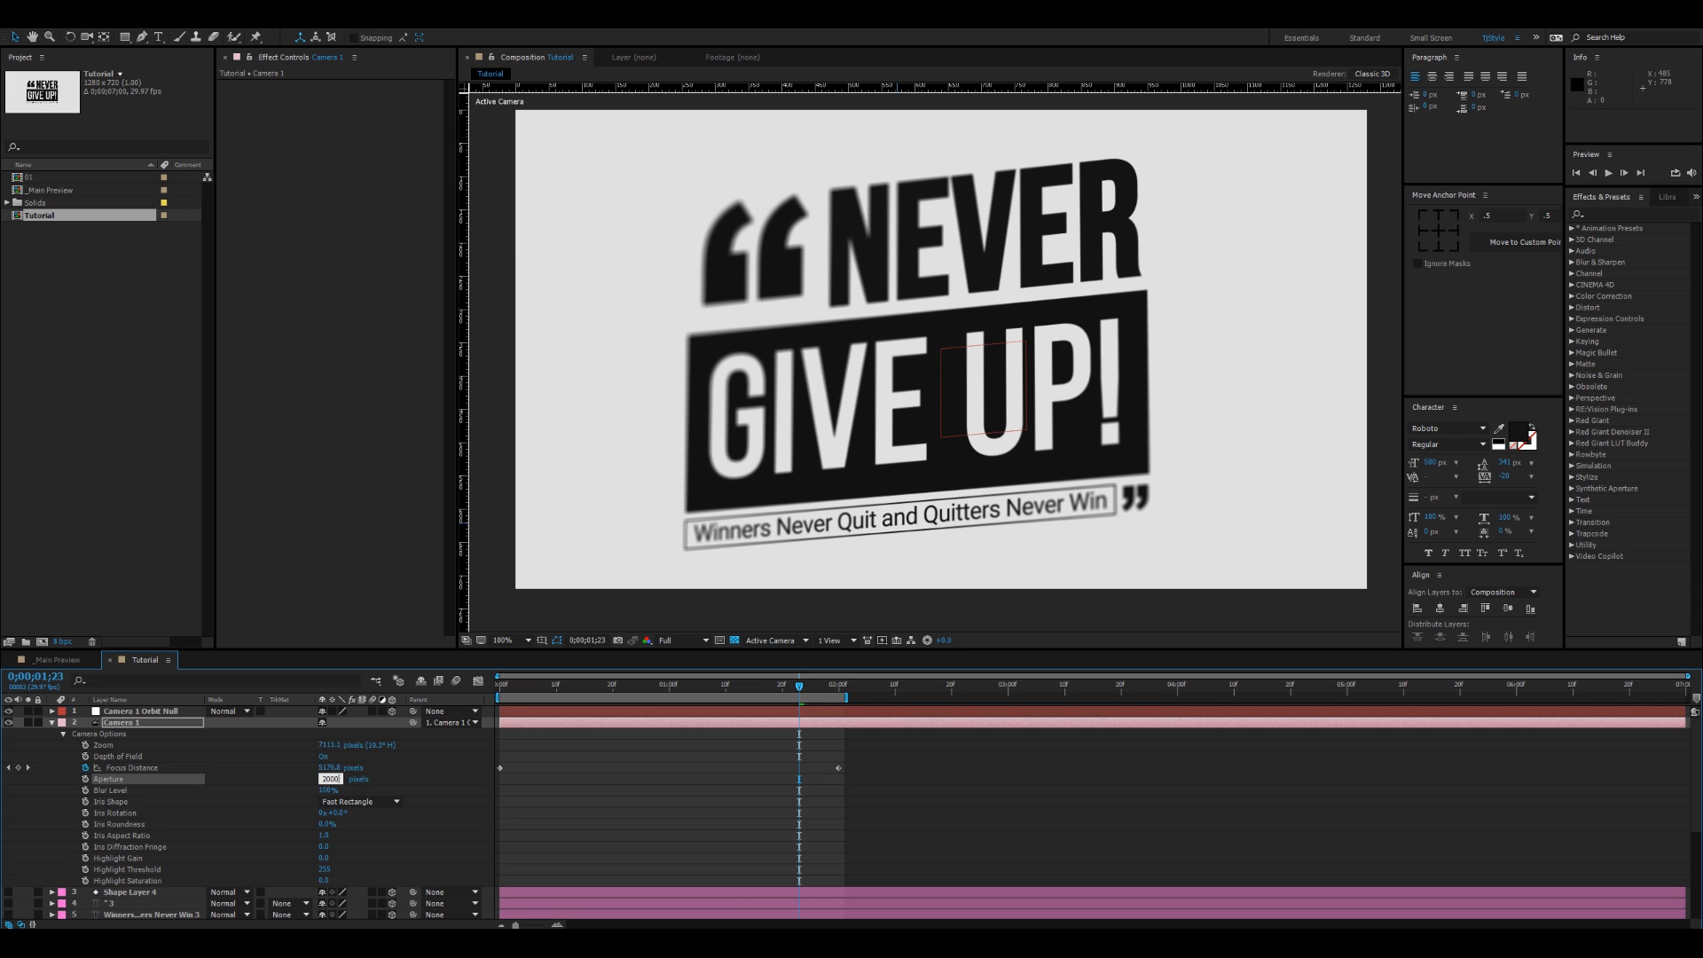
pyautogui.press('space')
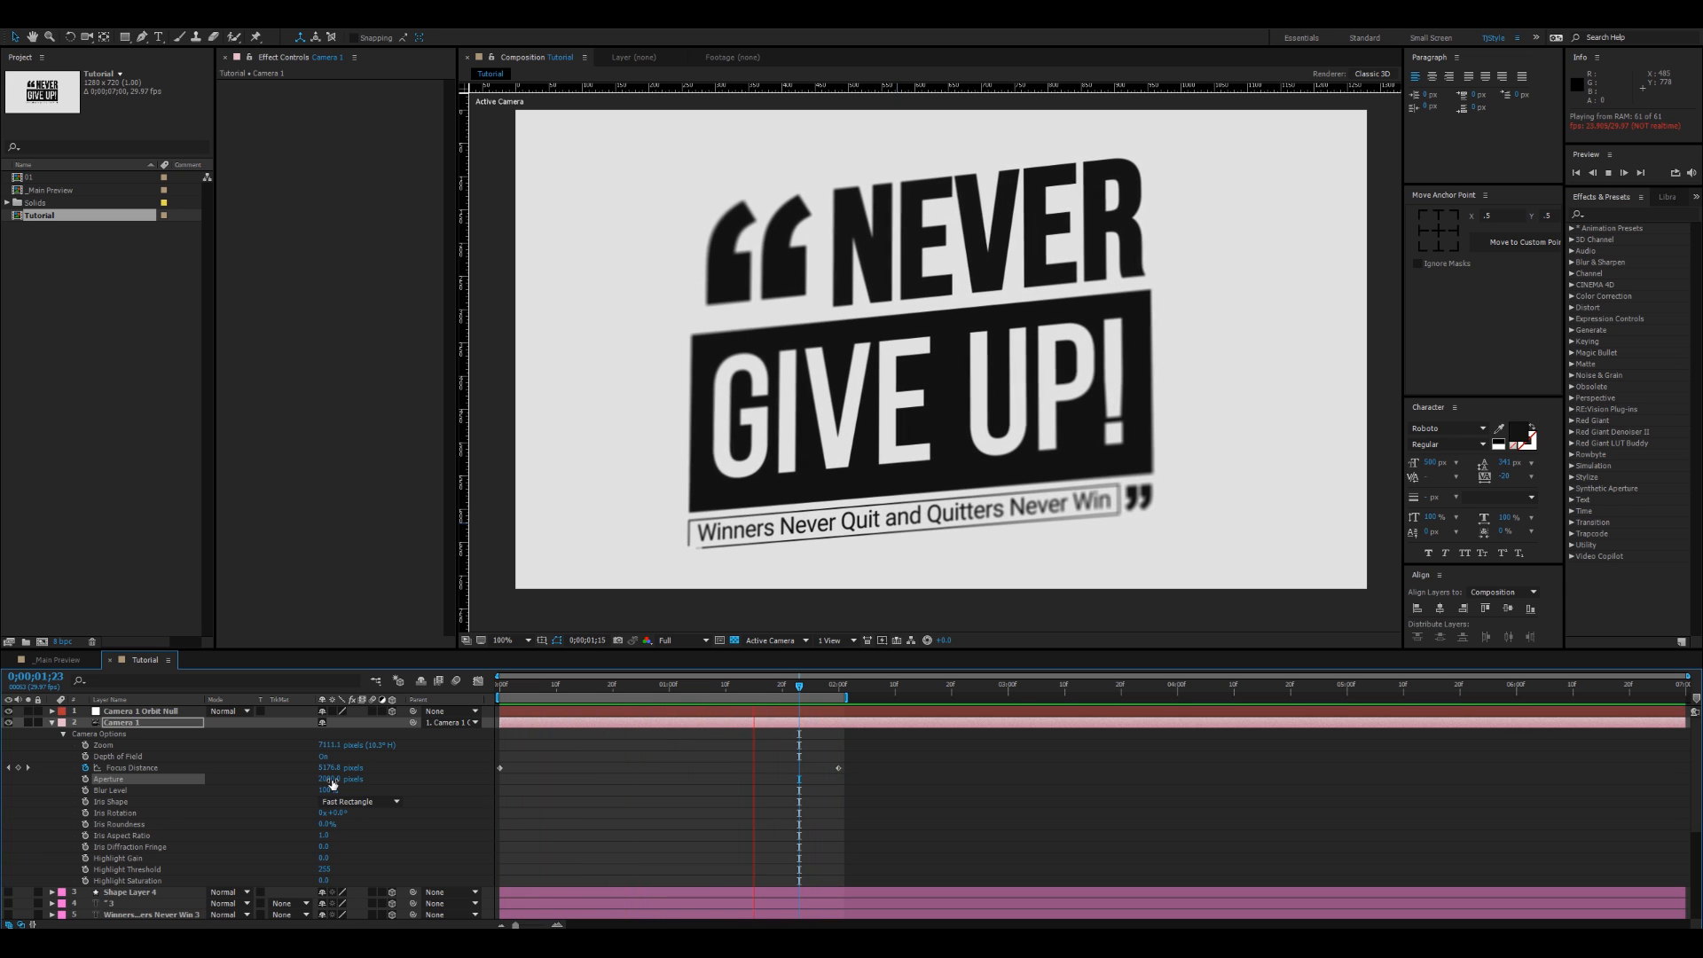
pyautogui.press('space')
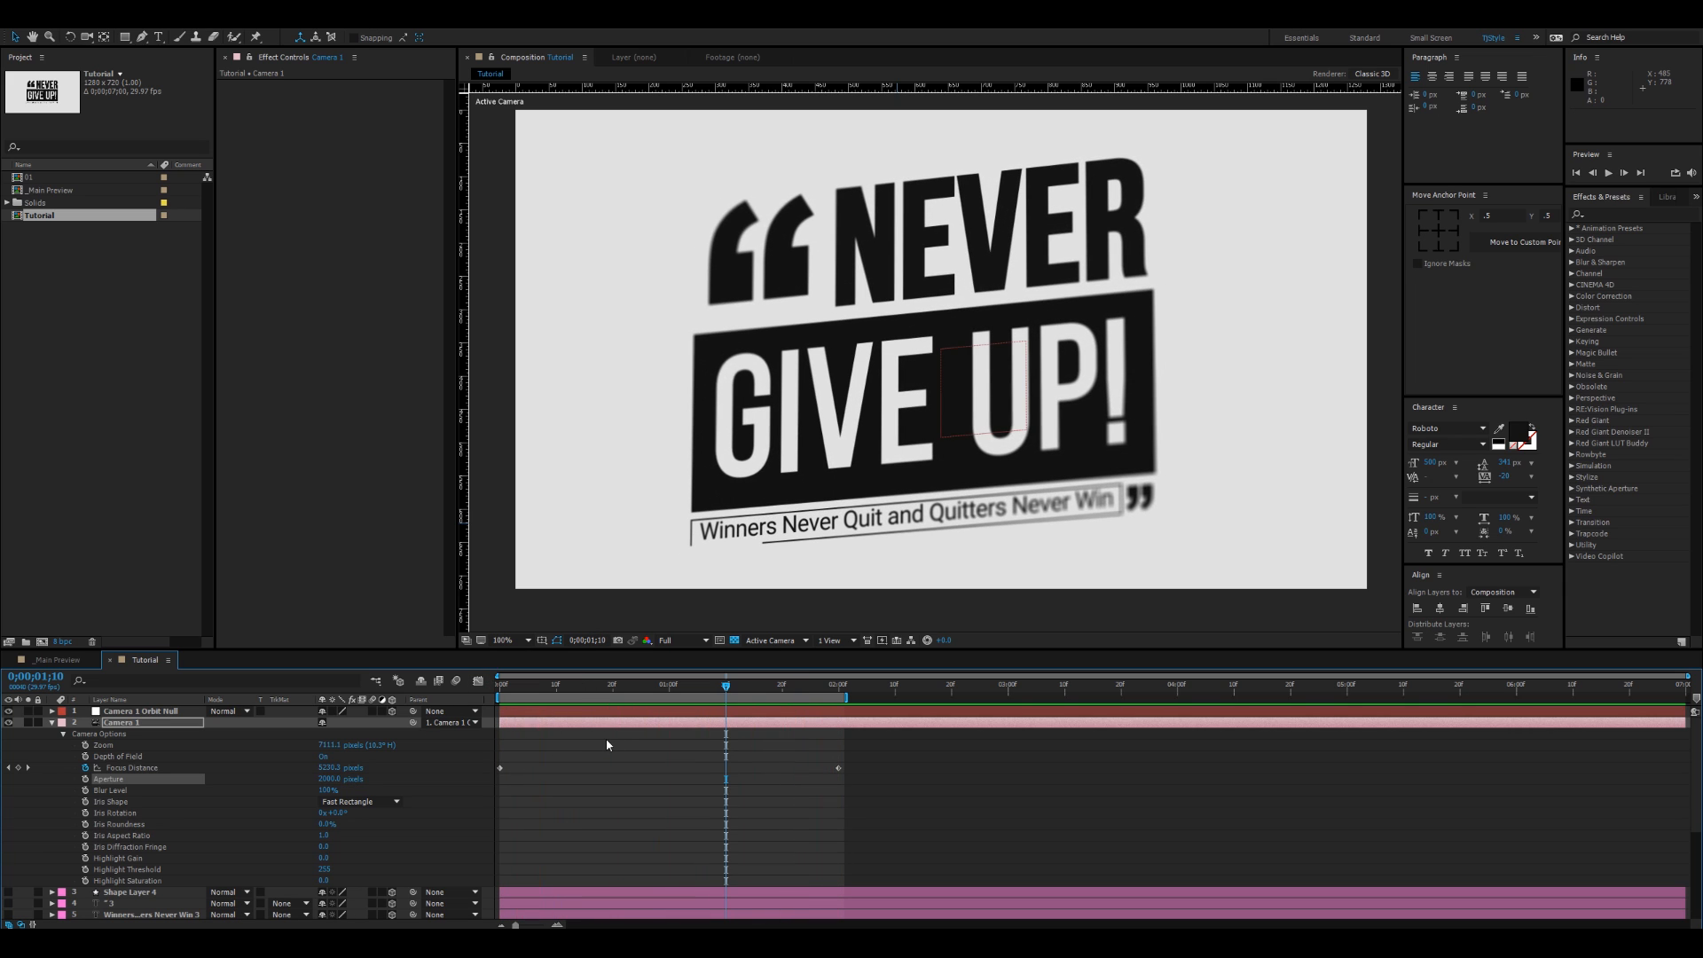
# Step: Reopen Camera 1's options, turn off its depth of field, and preview the animation
pyautogui.press('a')
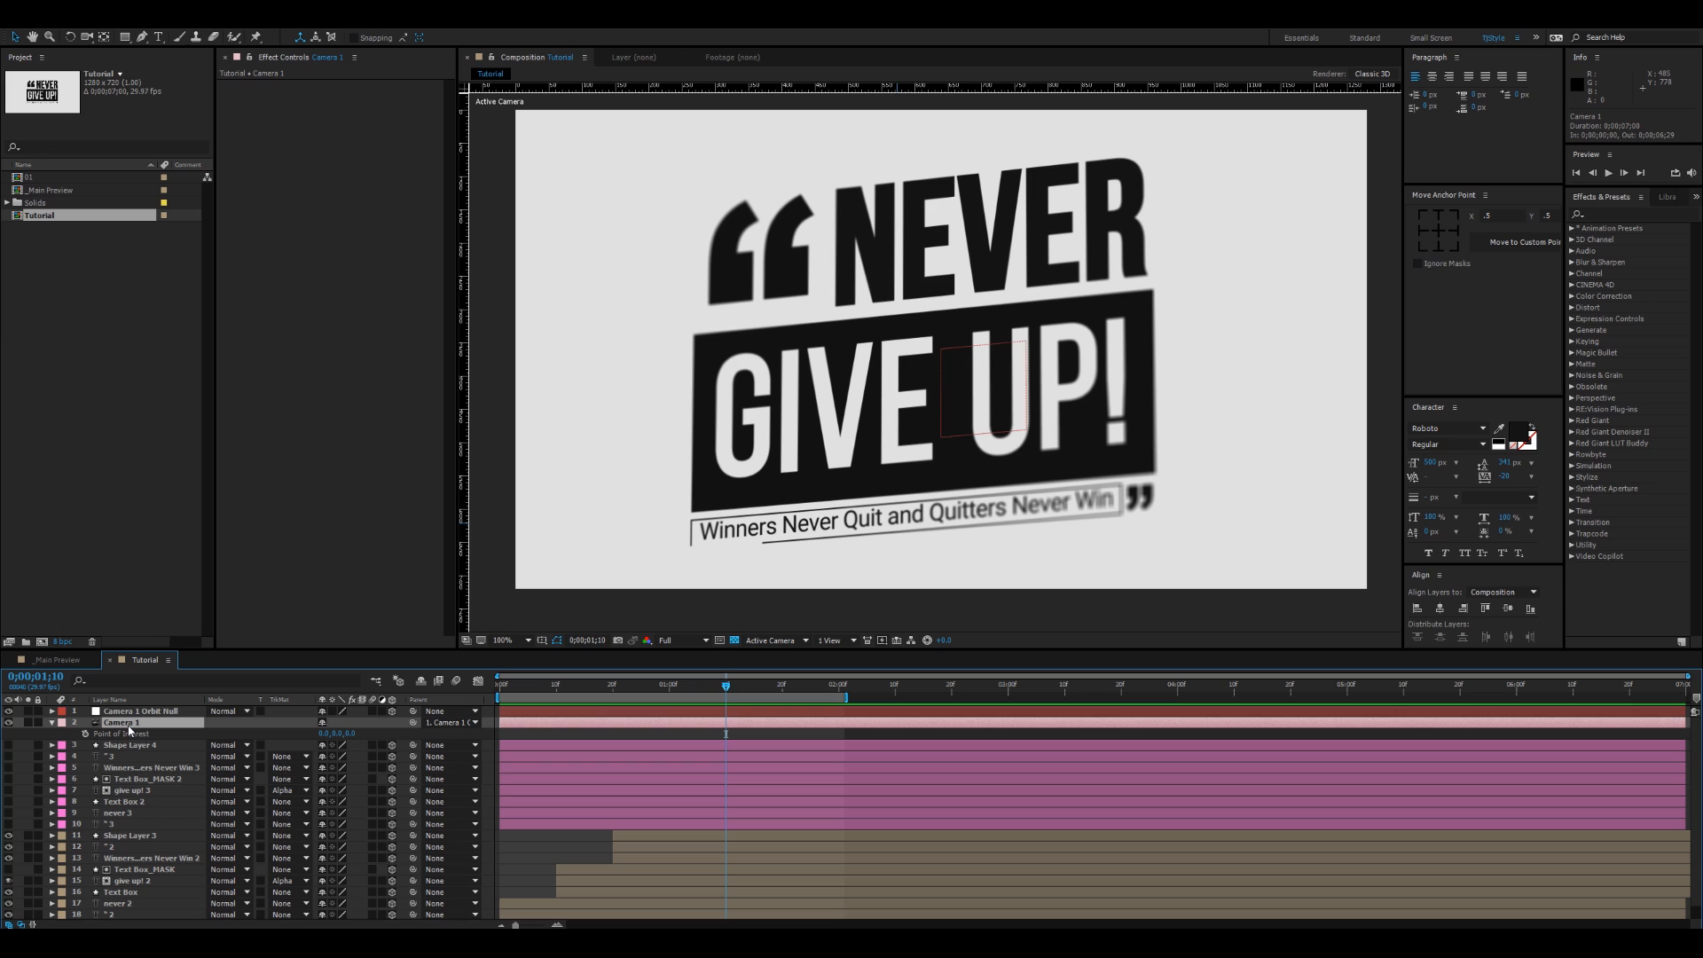
pyautogui.press('a')
pyautogui.press('a')
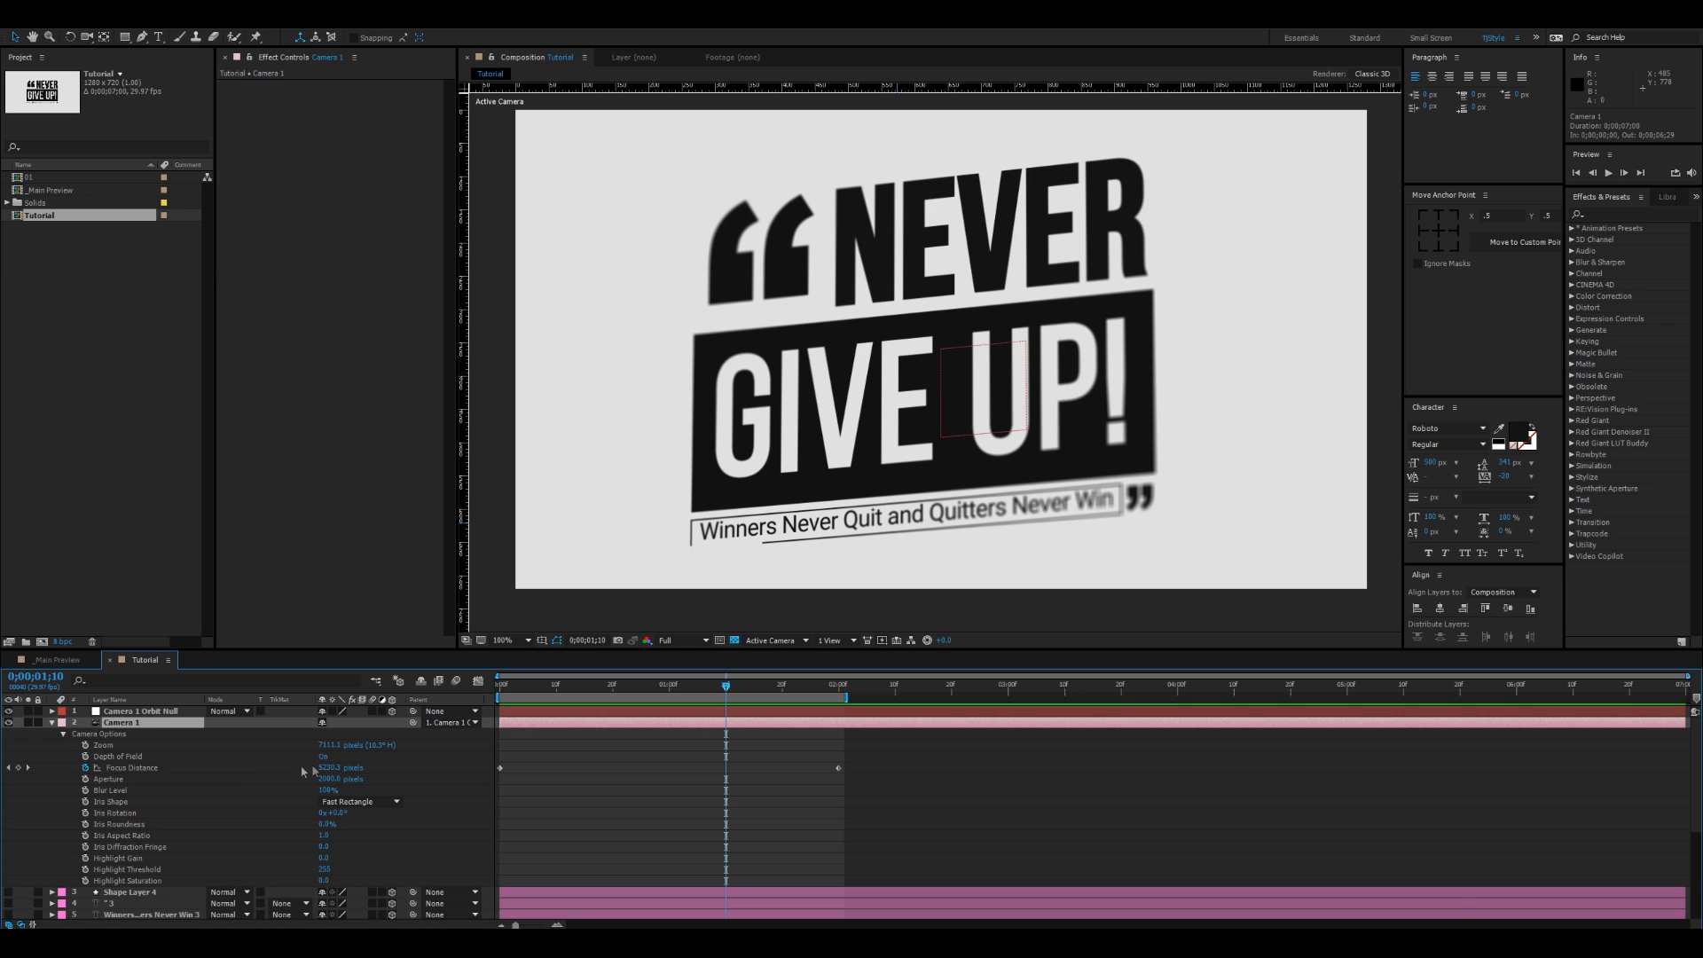
pyautogui.press('F2')
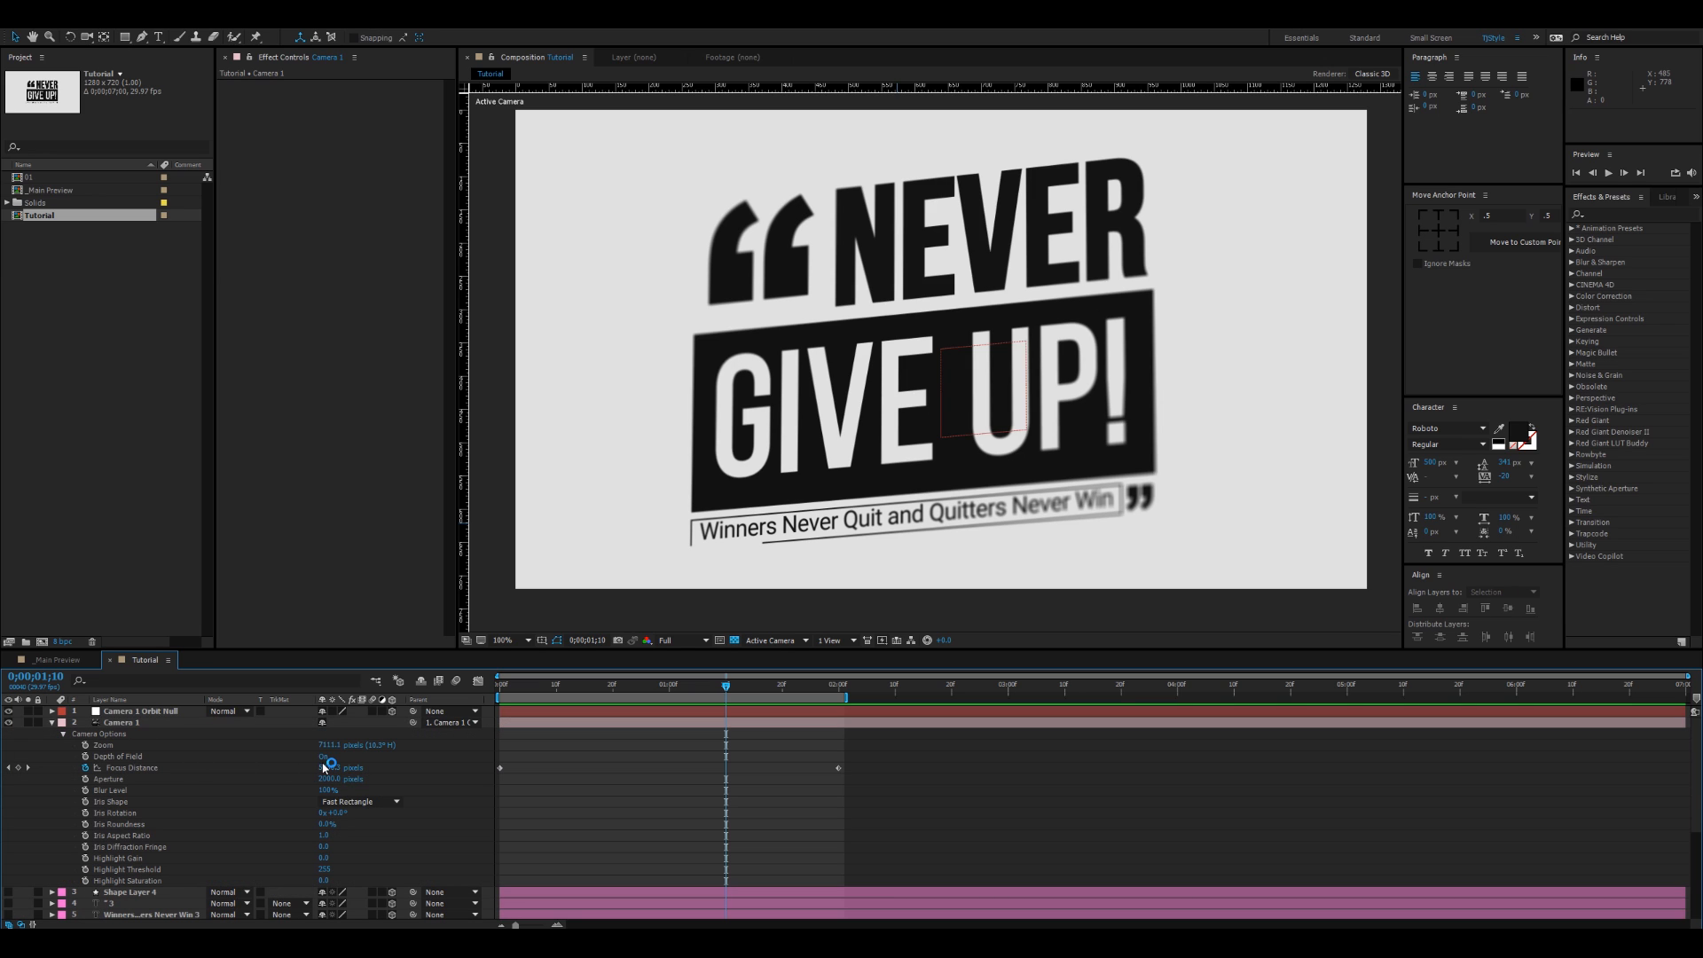
pyautogui.click(323, 758)
pyautogui.press('space')
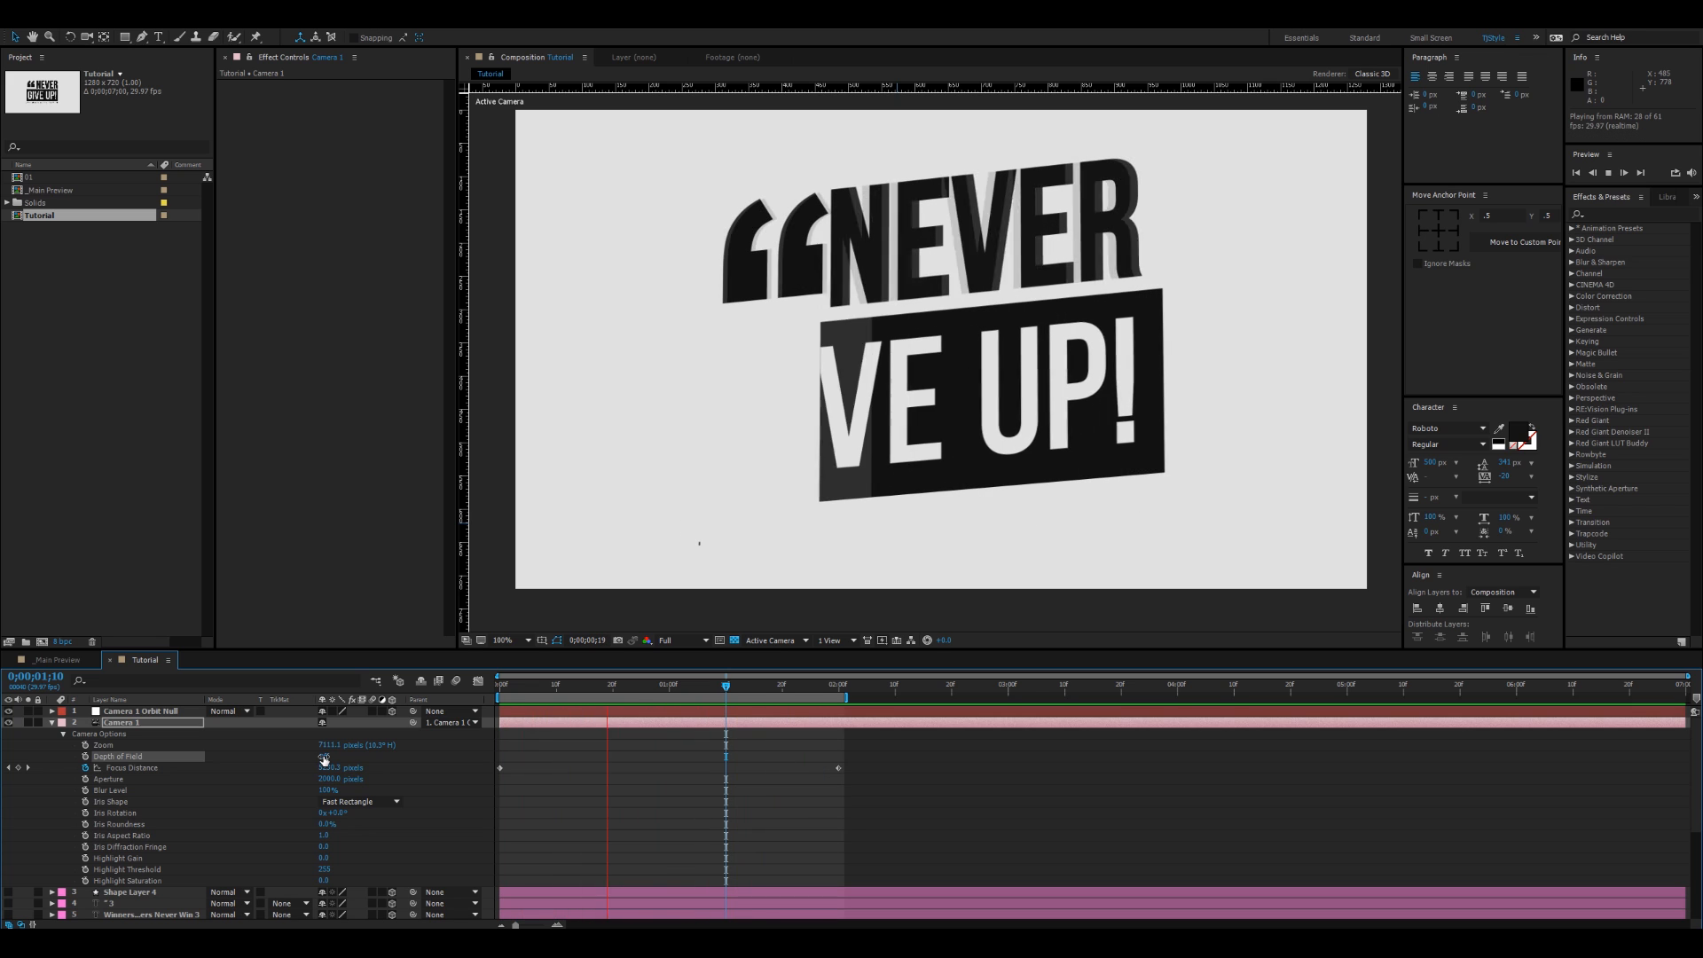
pyautogui.press('space')
# Step: Collapse Camera 1's properties and play back the reveal without depth-of-field blur
pyautogui.press('u')
pyautogui.press('u')
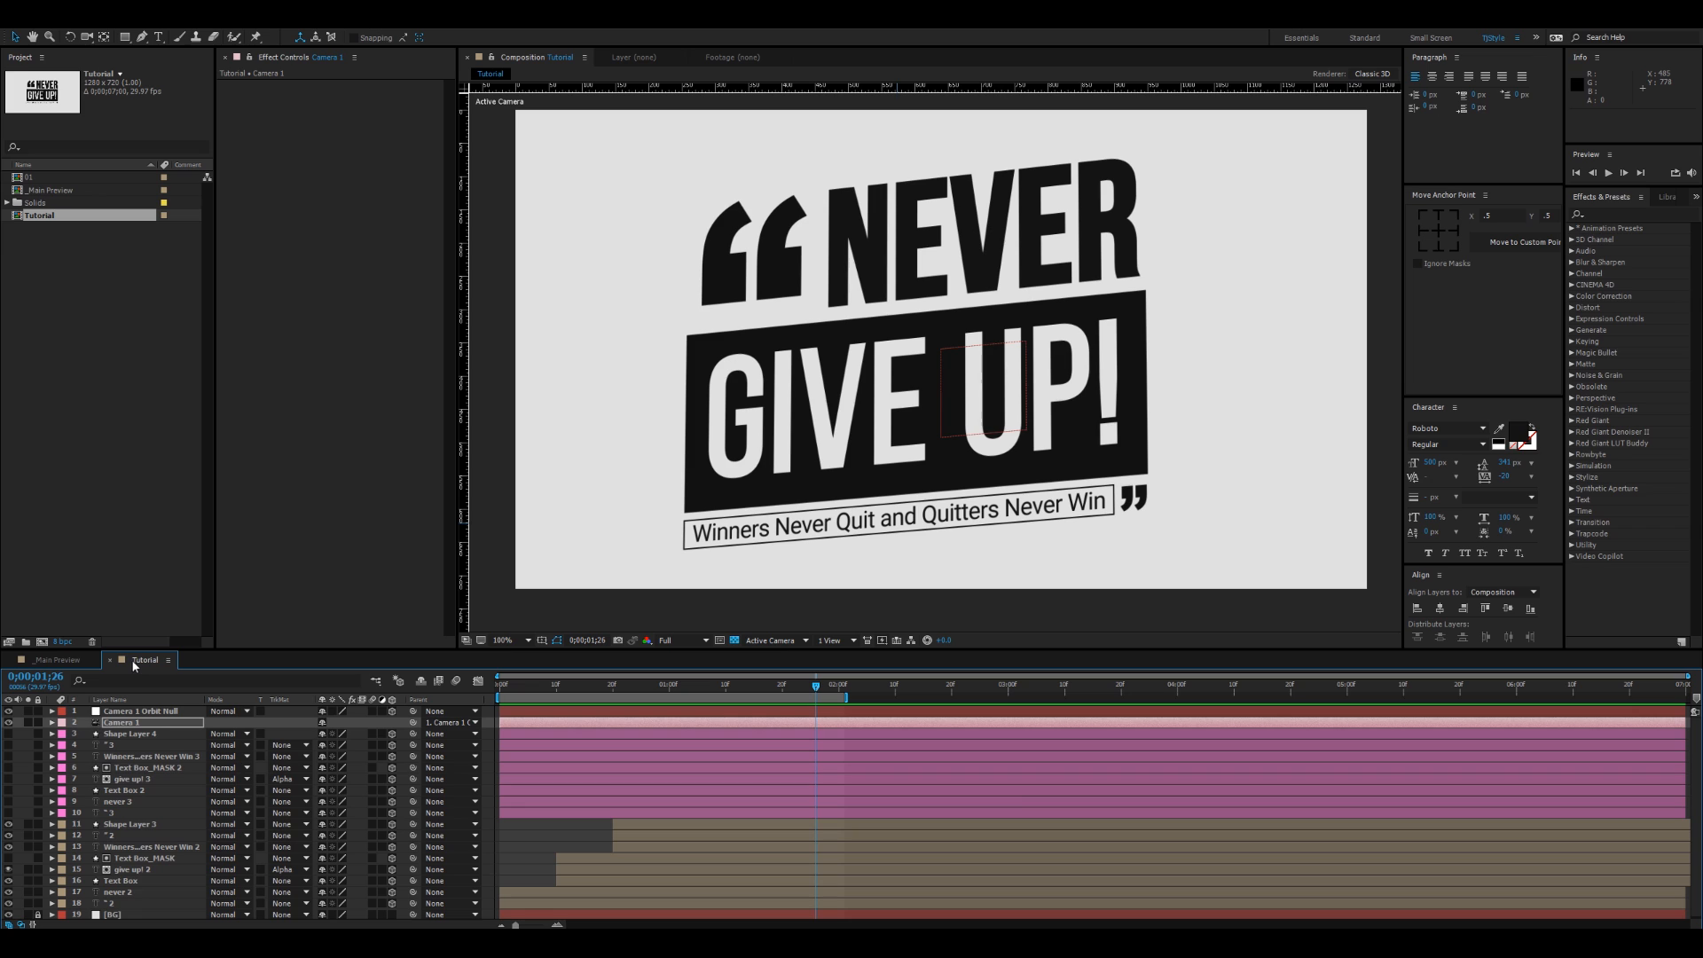
pyautogui.press('space')
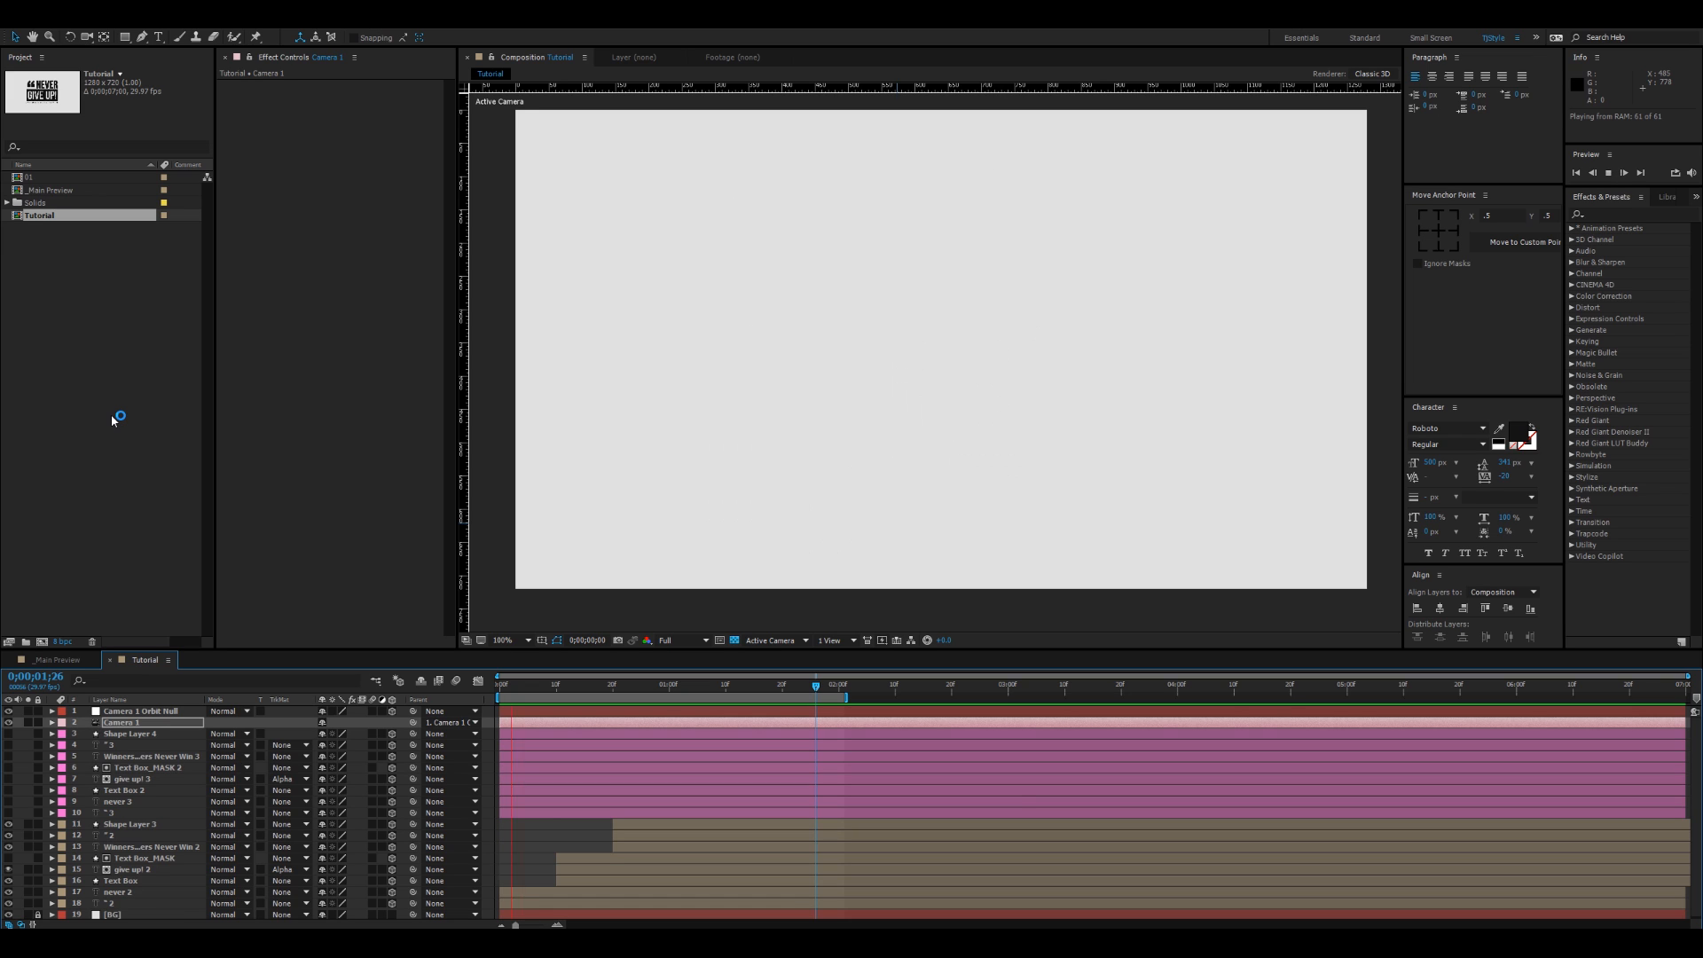
pyautogui.press('space')
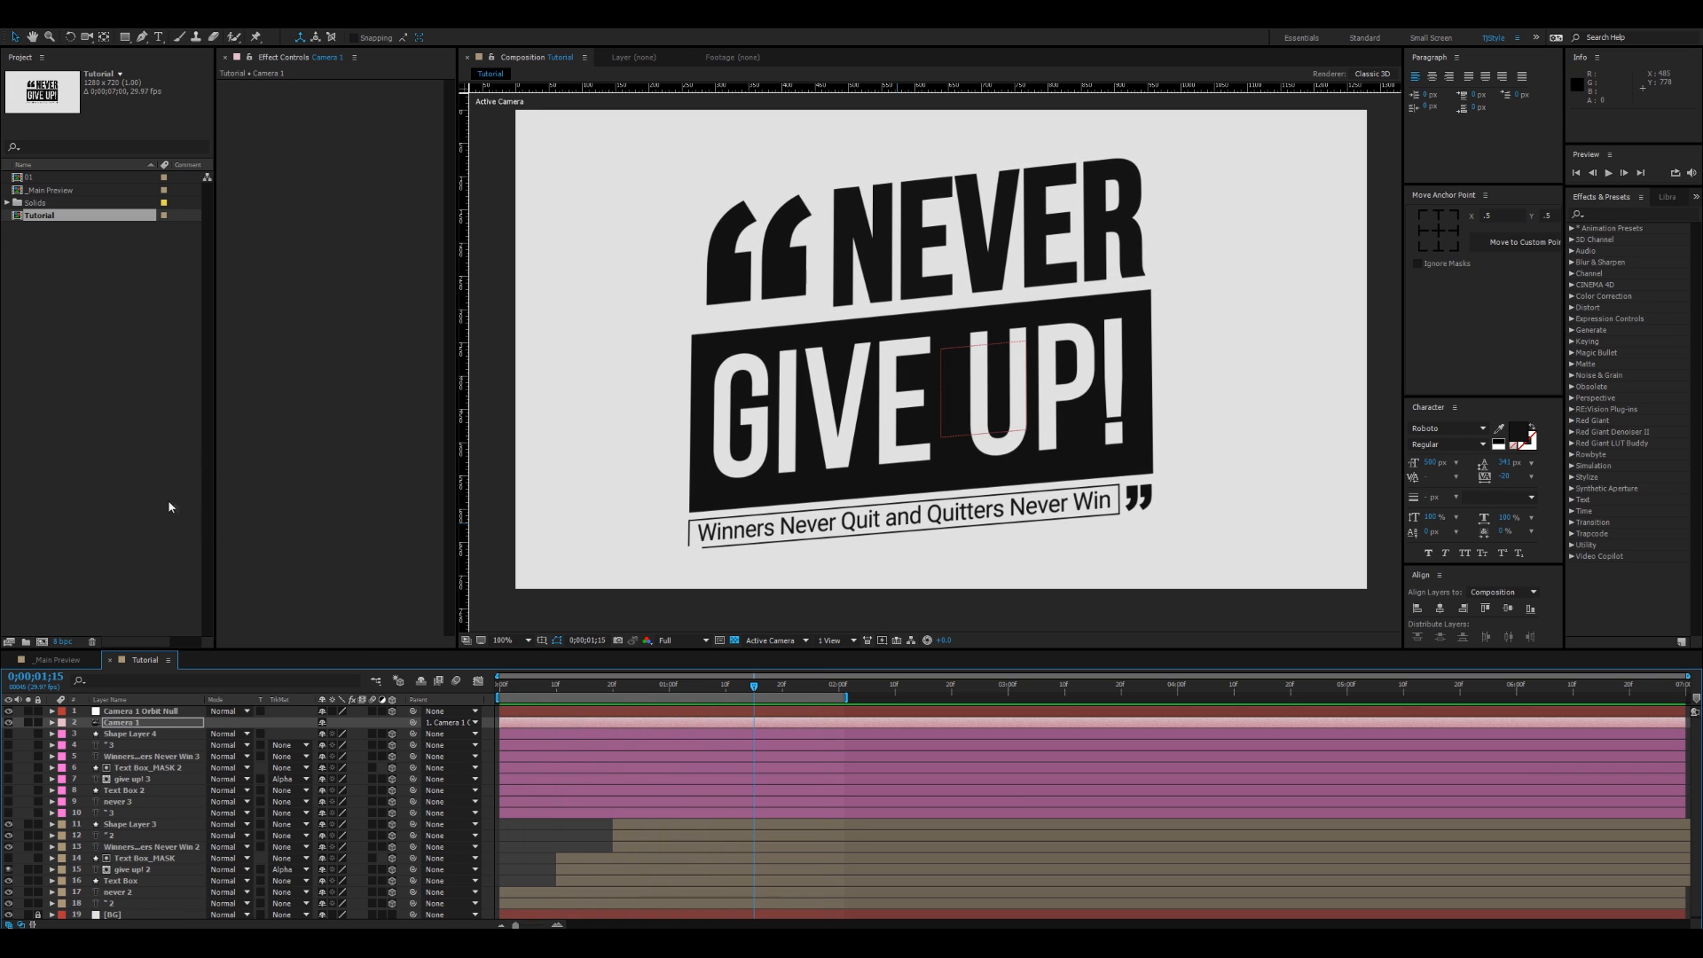
# Step: Create a 1280 x 720 composition named Main Tutorial at 60 frames per second, lasting seven seconds
pyautogui.rightClick(65, 472)
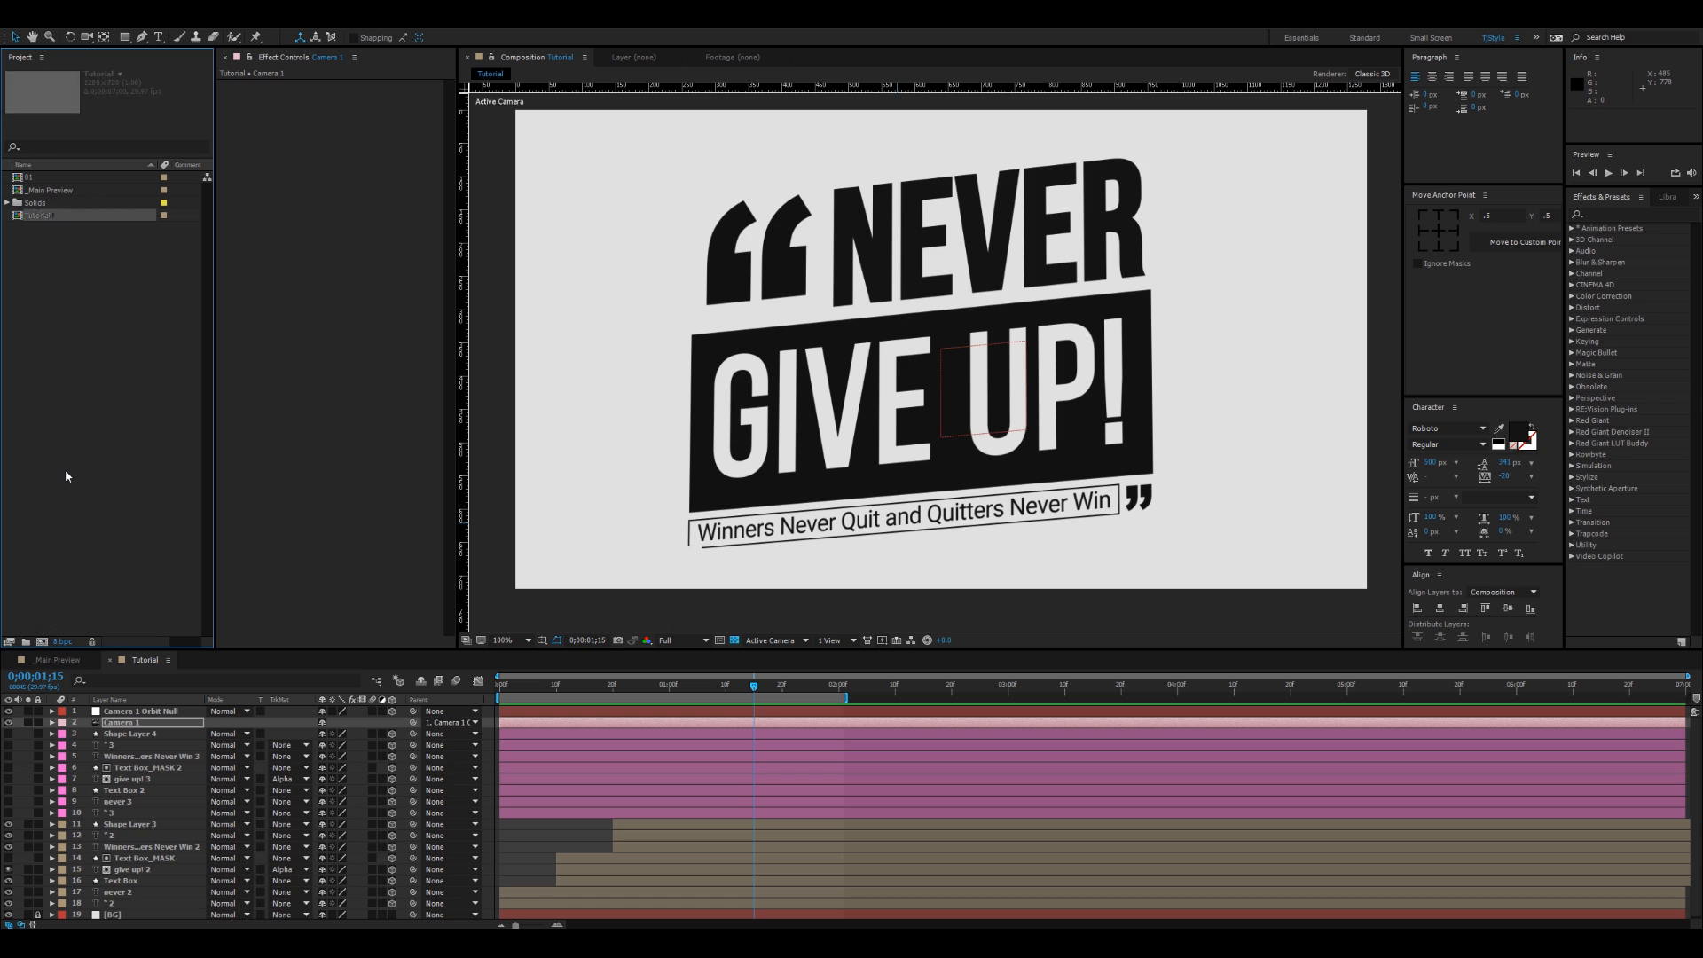
pyautogui.click(122, 479)
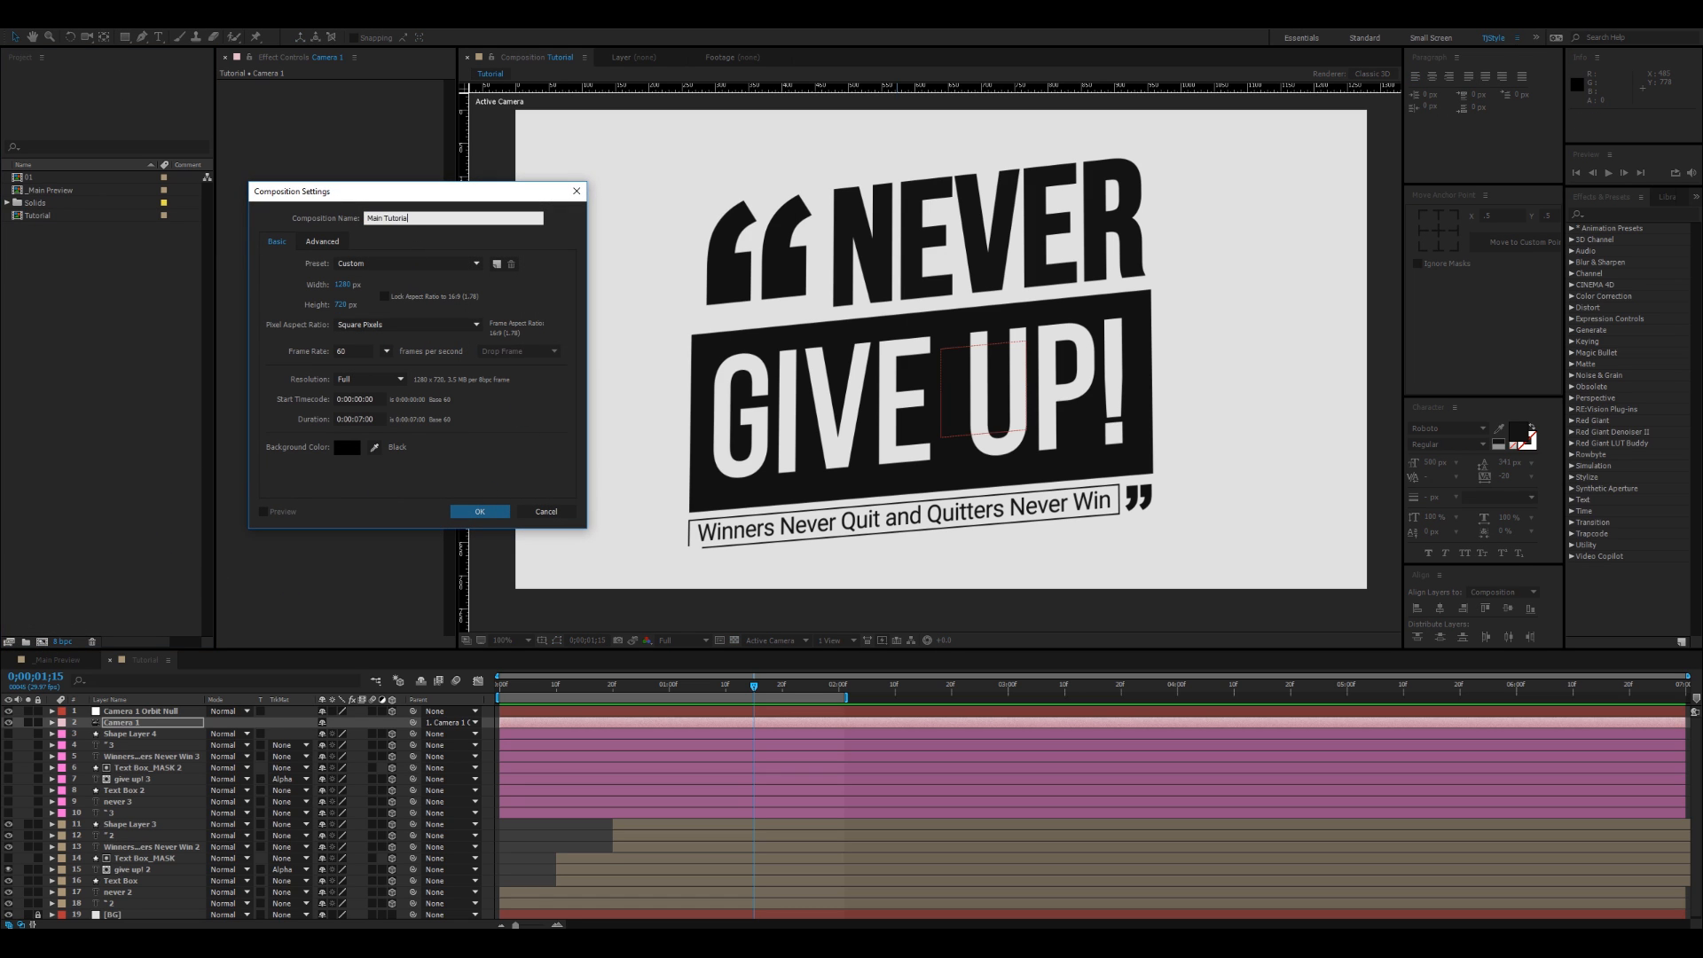
pyautogui.press('Return')
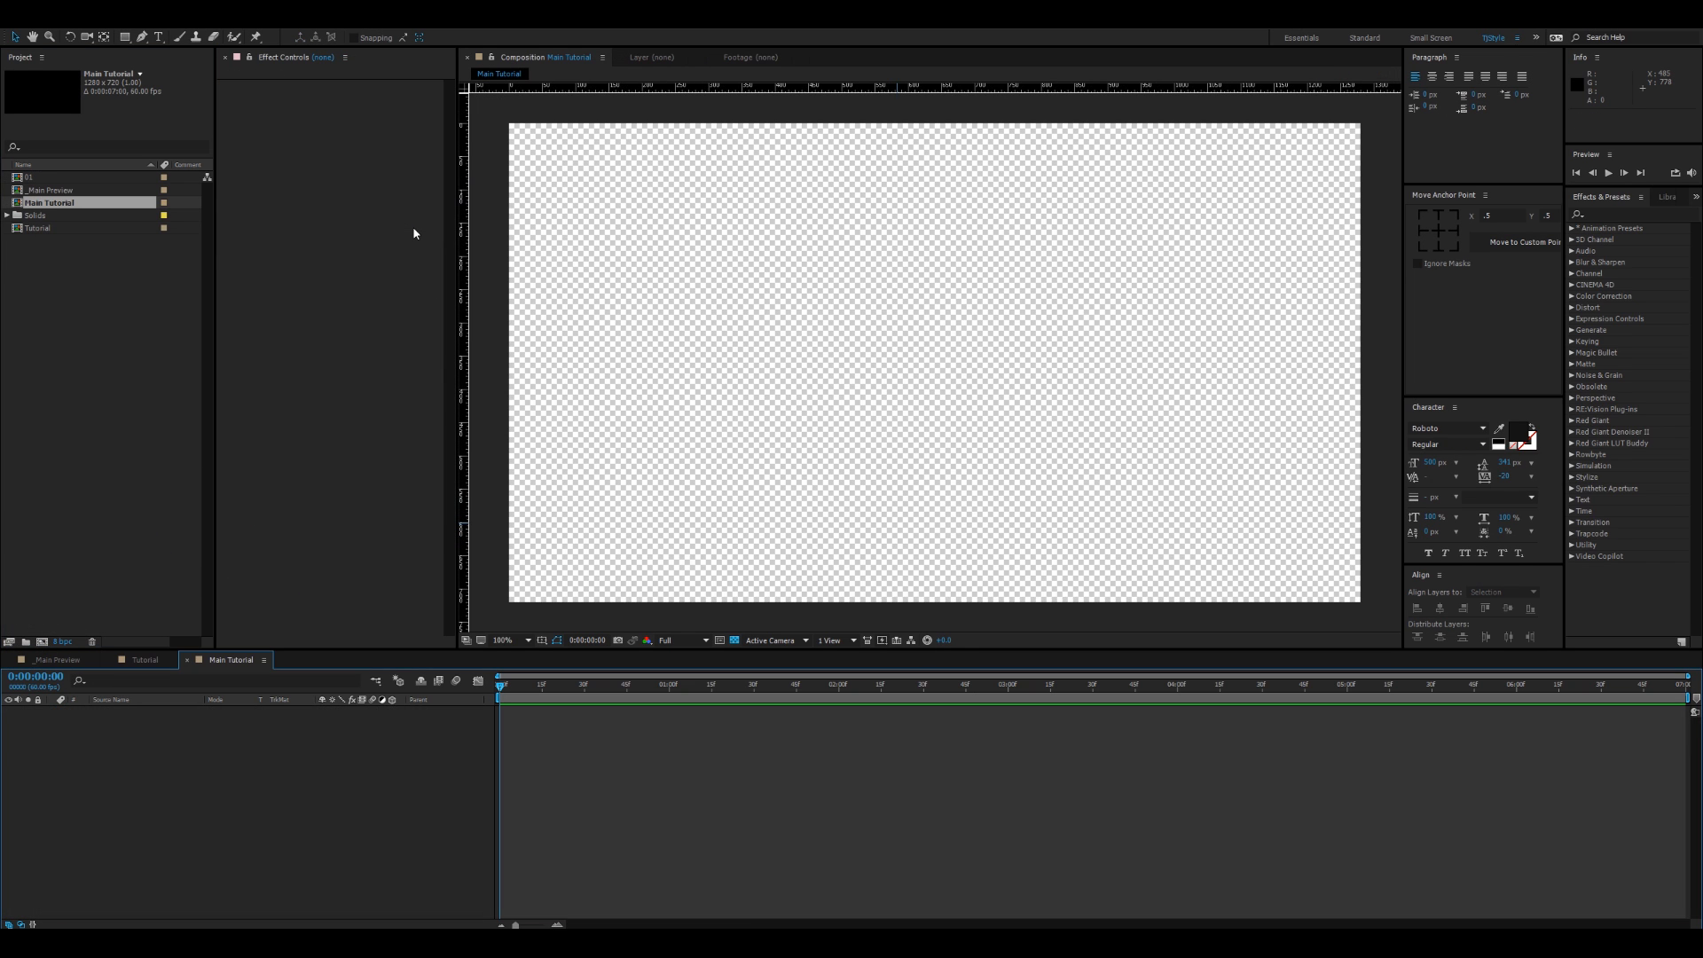
# Step: Check the Tutorial composition's layers and nest the composition as a layer in Main Tutorial
pyautogui.click(61, 229)
pyautogui.doubleClick(61, 230)
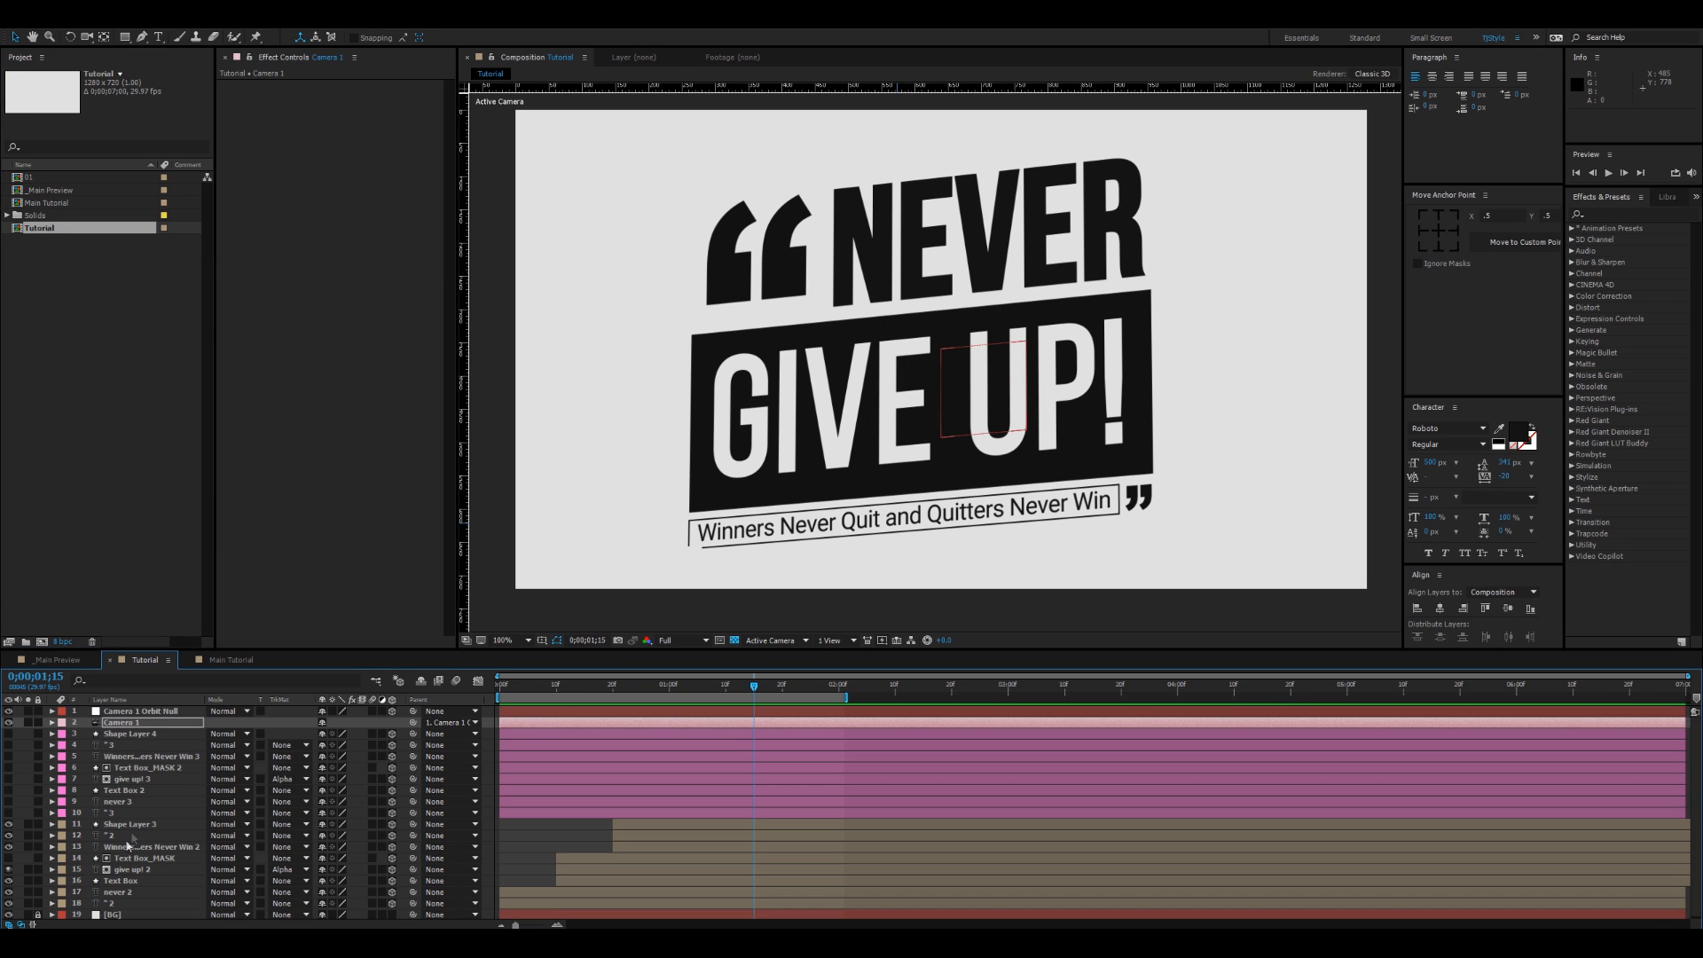
pyautogui.scroll(-1, 166, 666)
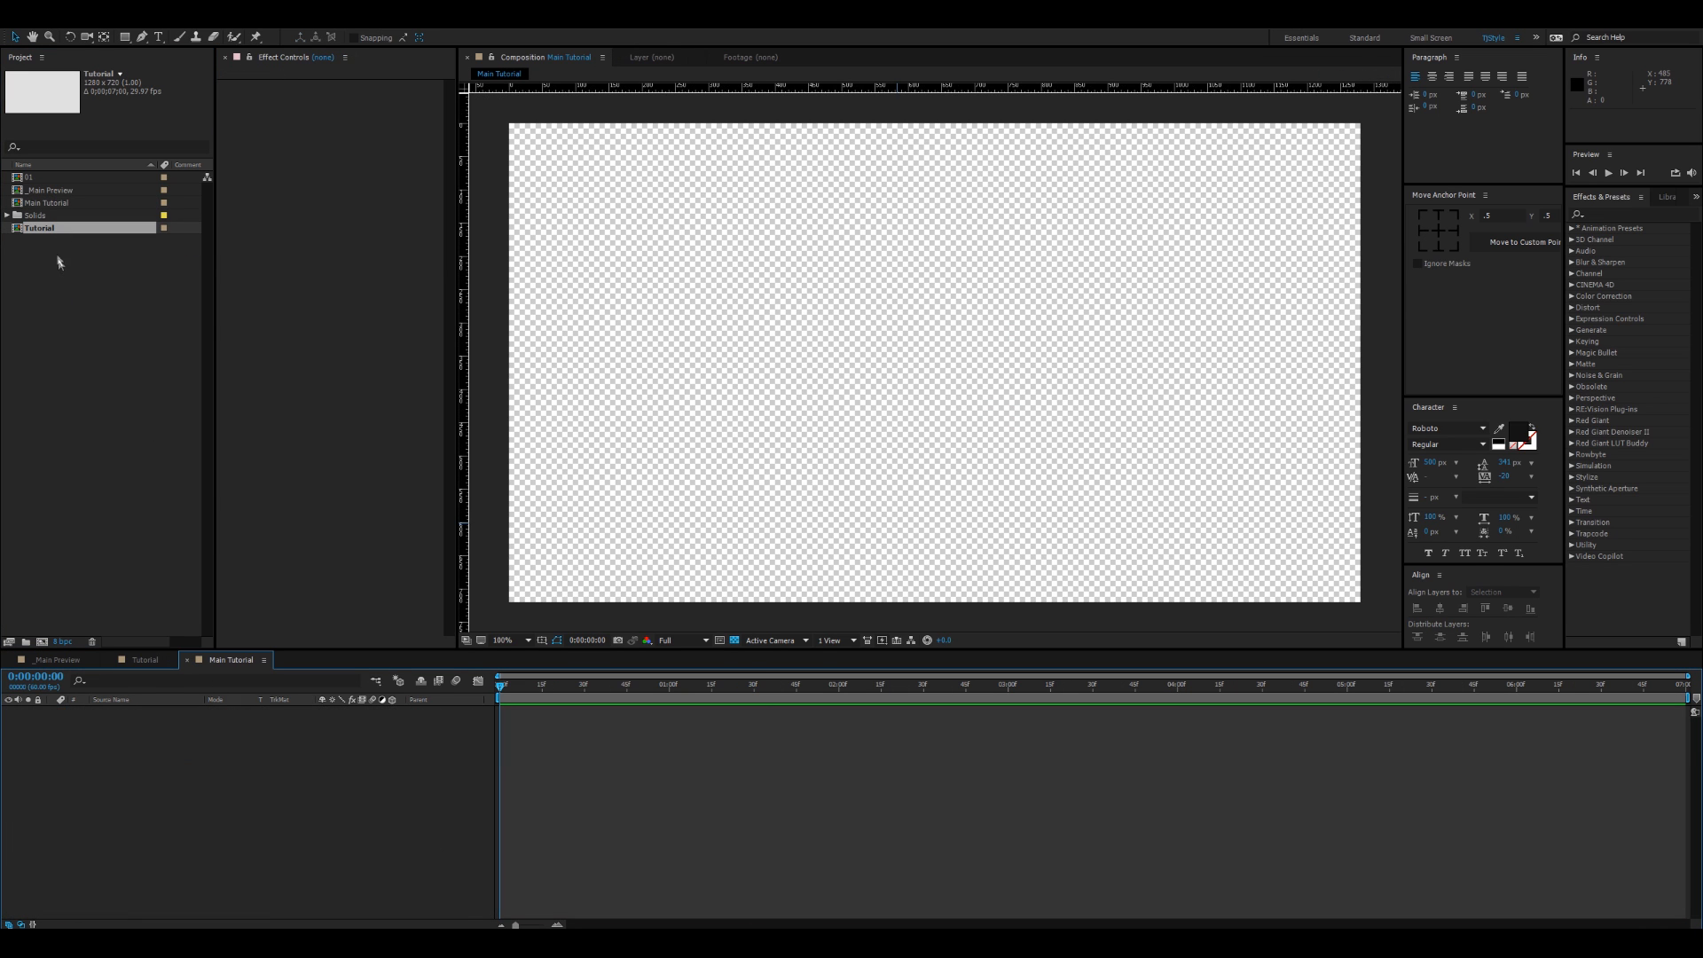
pyautogui.moveTo(47, 235); pyautogui.dragTo(220, 786)
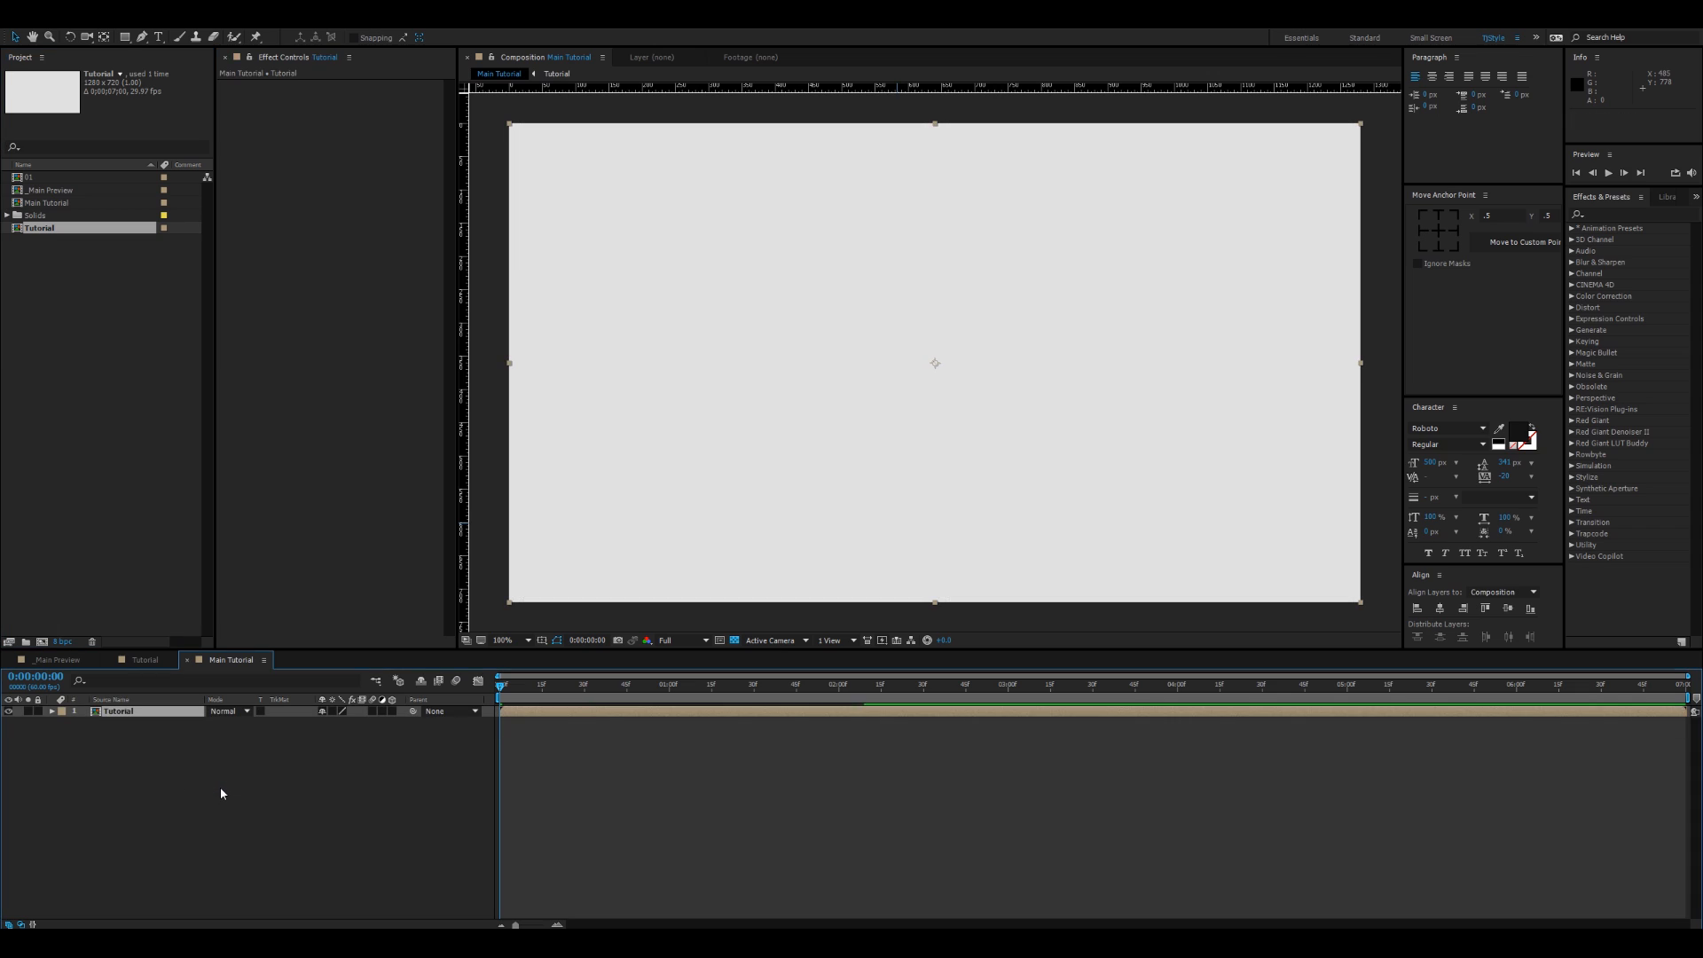
# Step: Scrub to just before two seconds, scale the nested Tutorial layer to 75%, and deselect it
pyautogui.moveTo(658, 688); pyautogui.dragTo(831, 707)
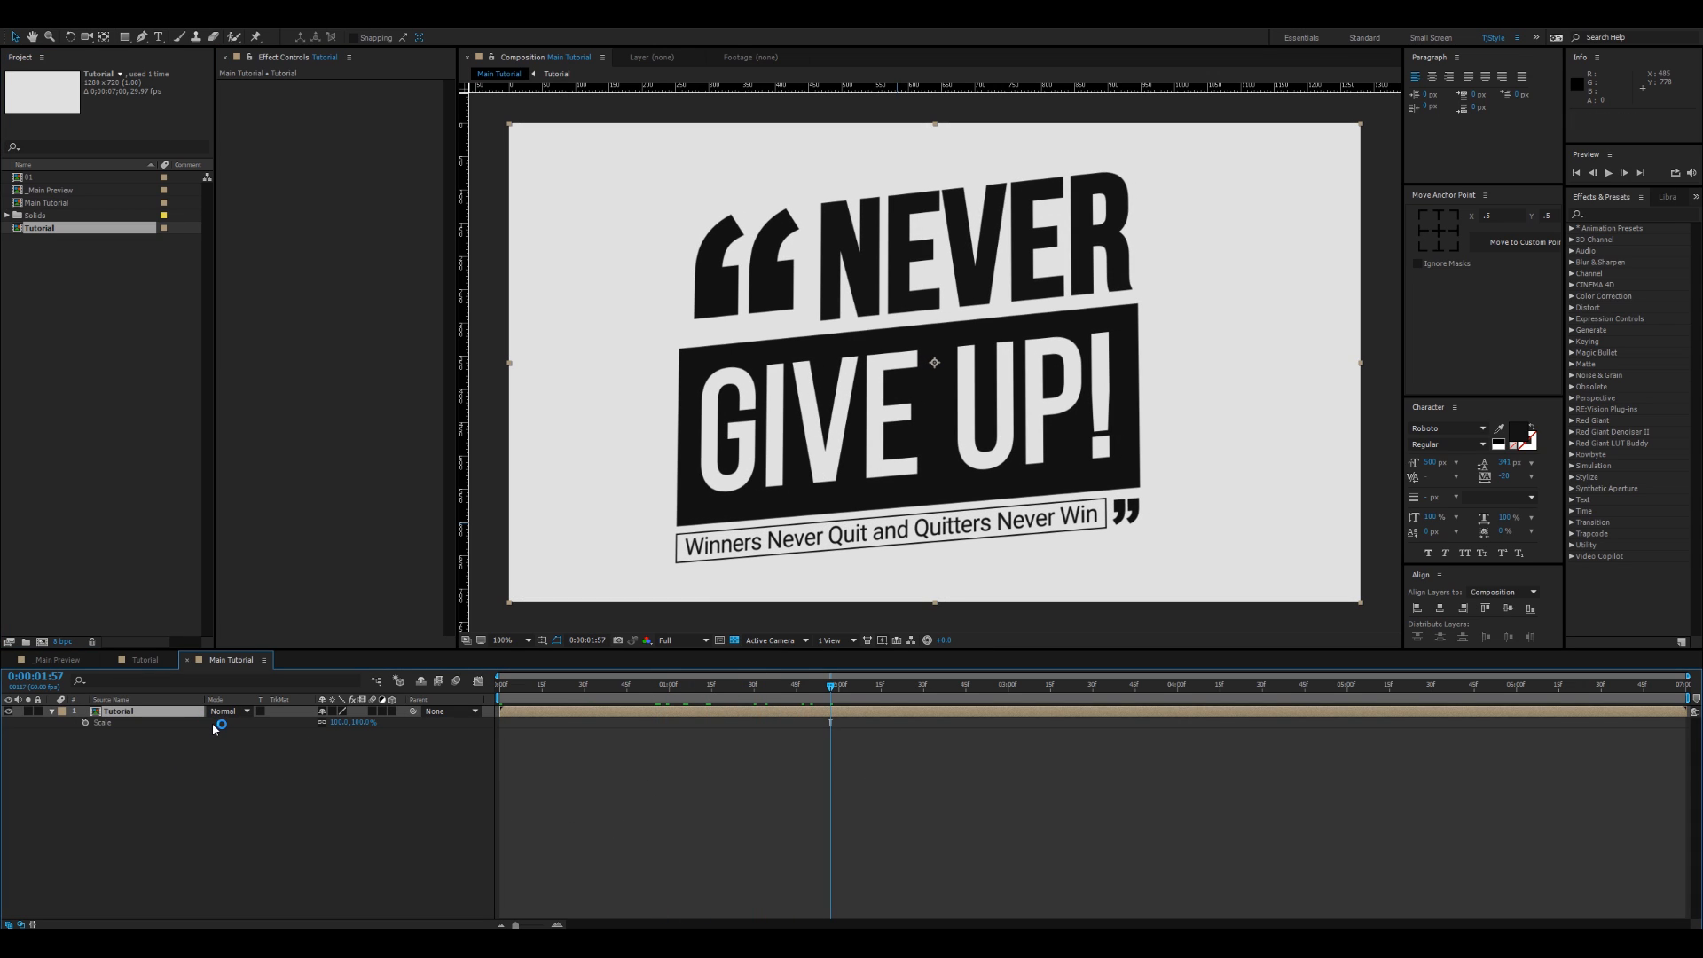
pyautogui.press('Return')
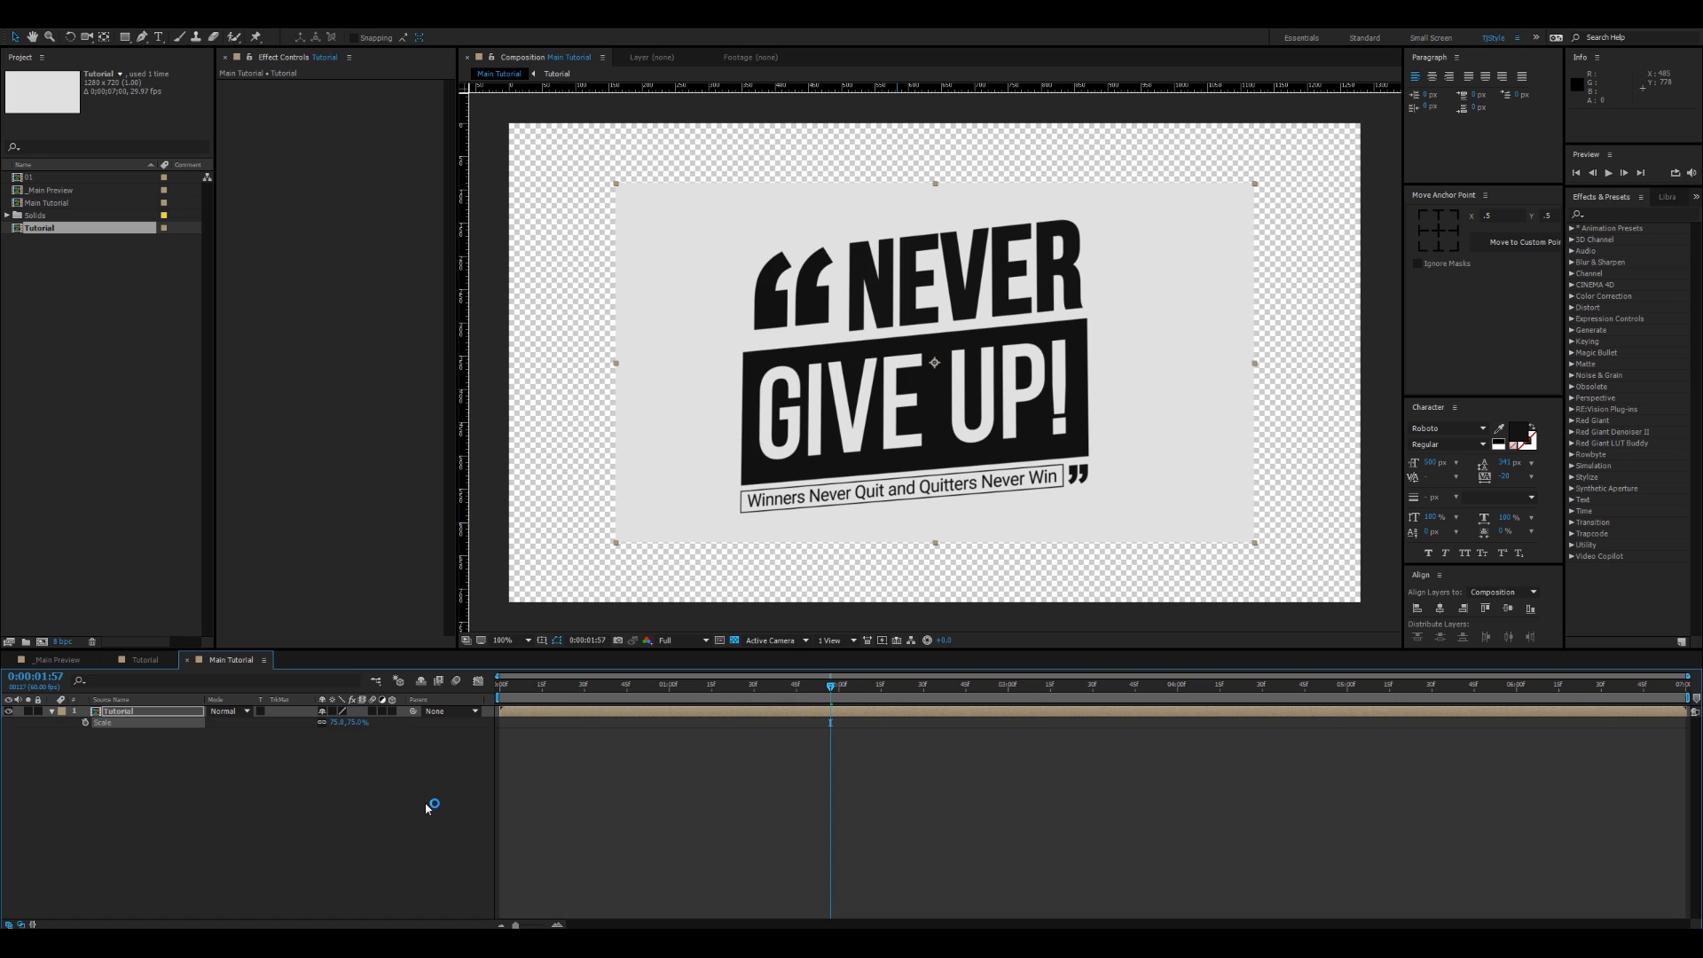
pyautogui.press('s')
pyautogui.click(417, 802)
# Step: Create a full-frame solid named BG in the quote's light grey background colour and place it beneath the Tutorial layer
pyautogui.hotkey('ctrl', 'y')
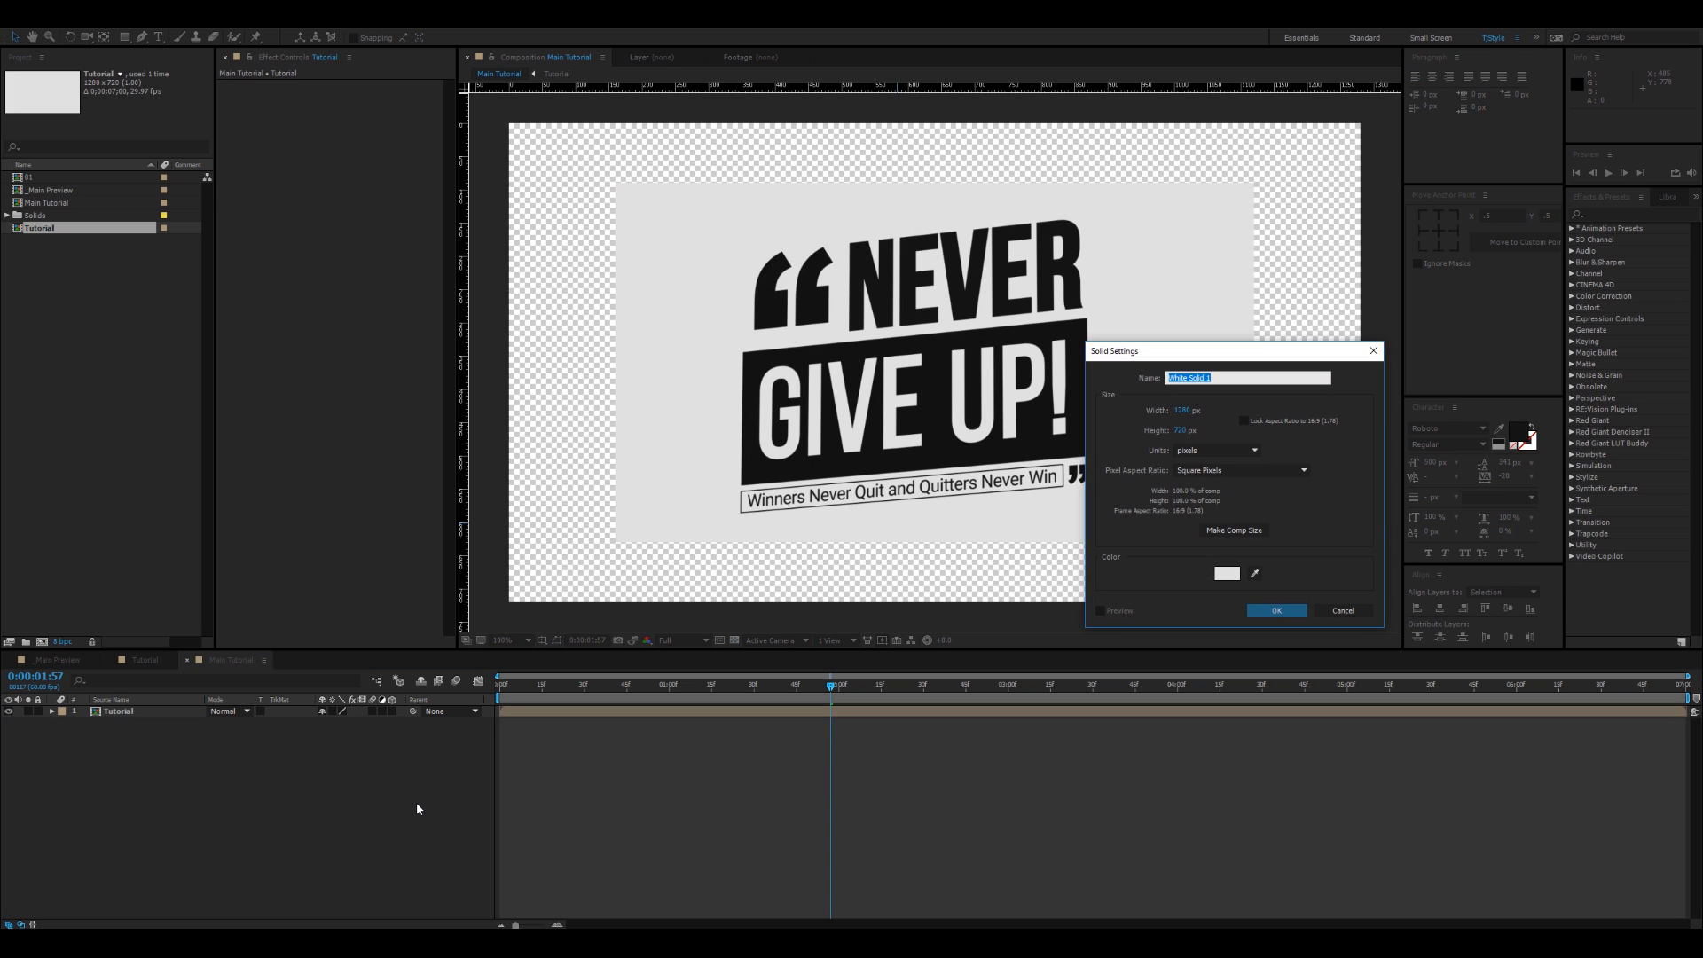
pyautogui.click(1255, 573)
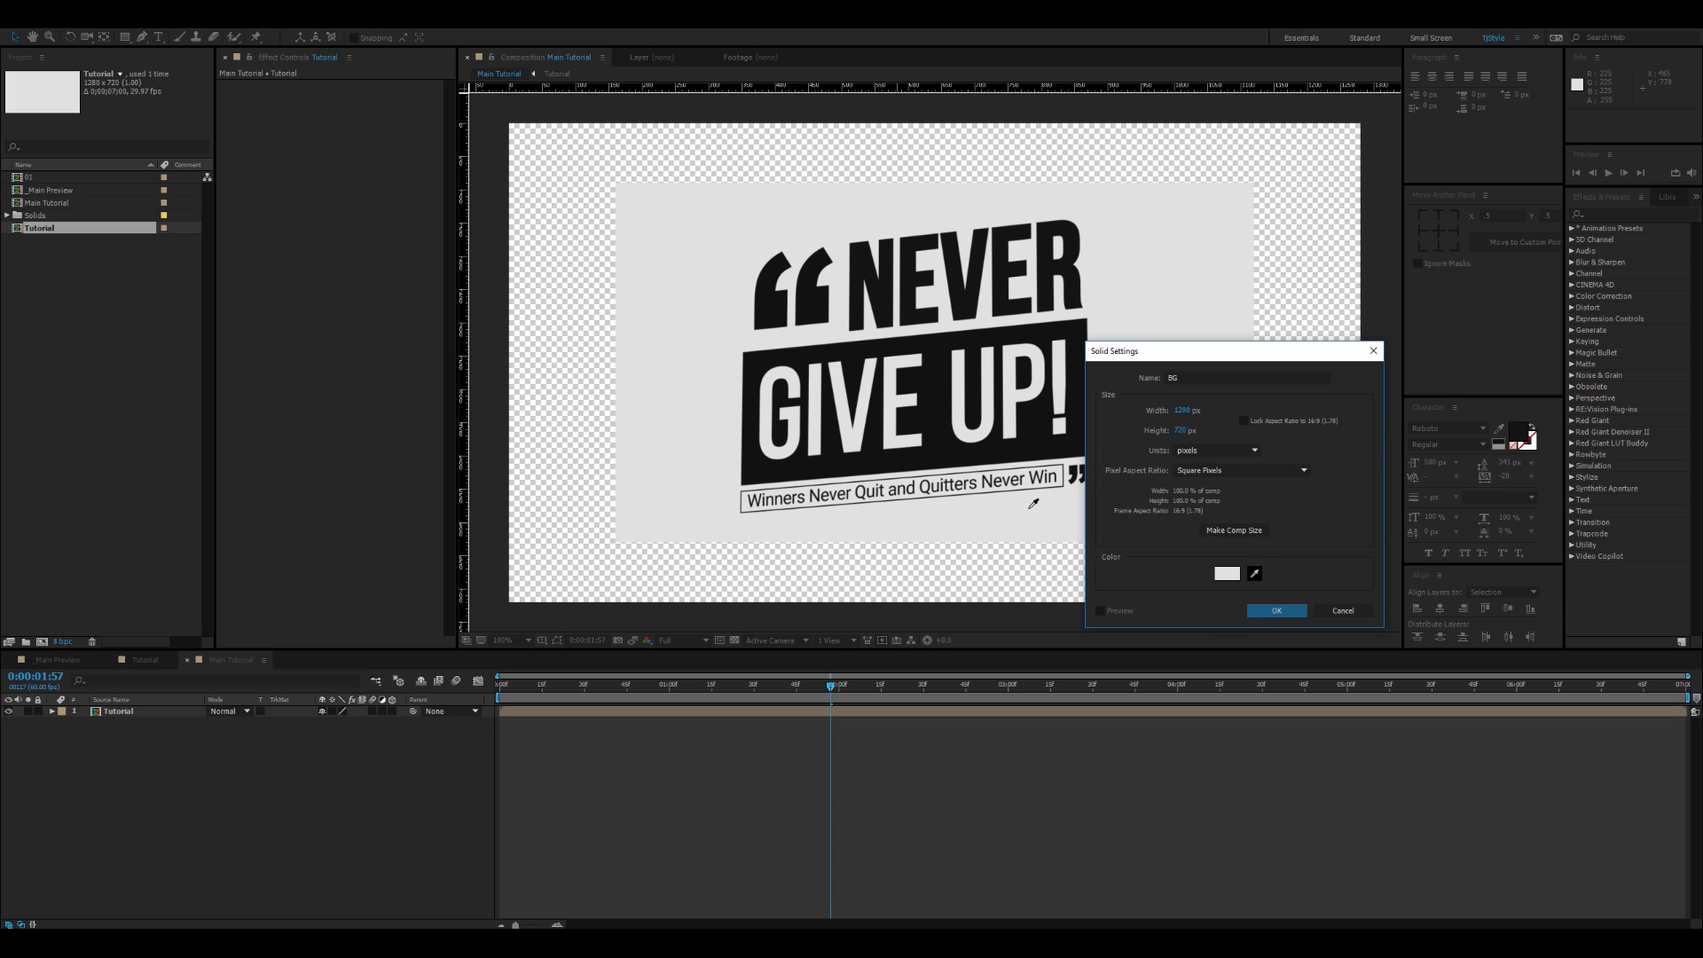
pyautogui.click(1278, 611)
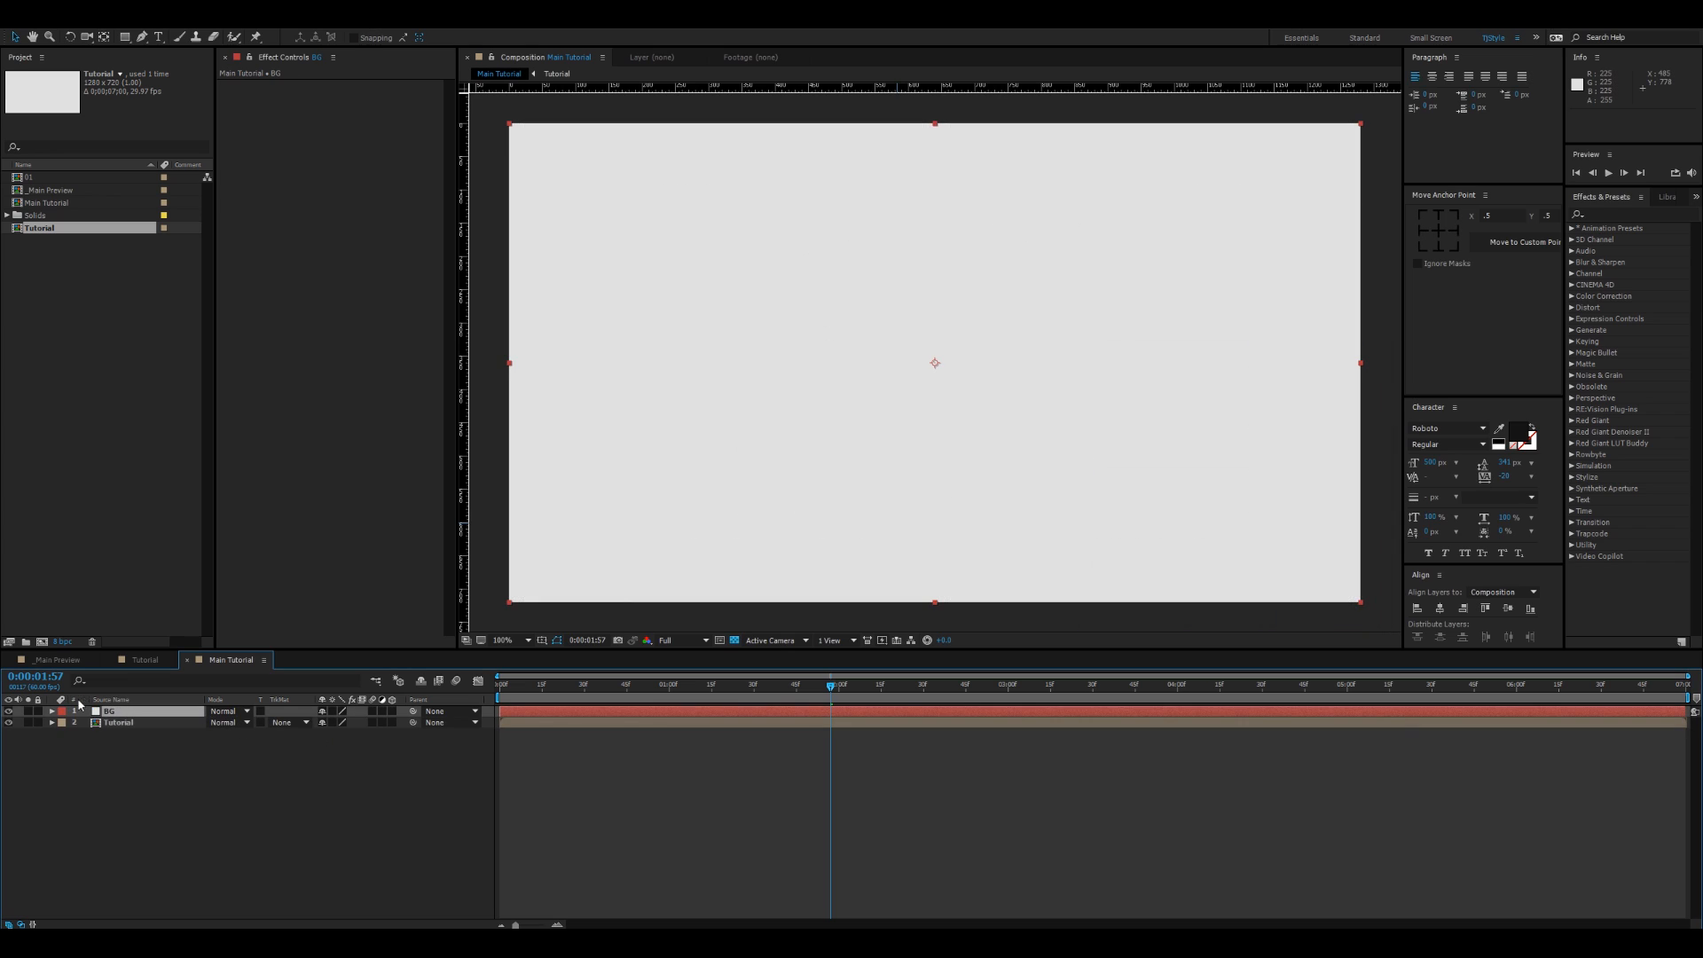
pyautogui.moveTo(107, 711); pyautogui.dragTo(126, 778)
pyautogui.click(217, 801)
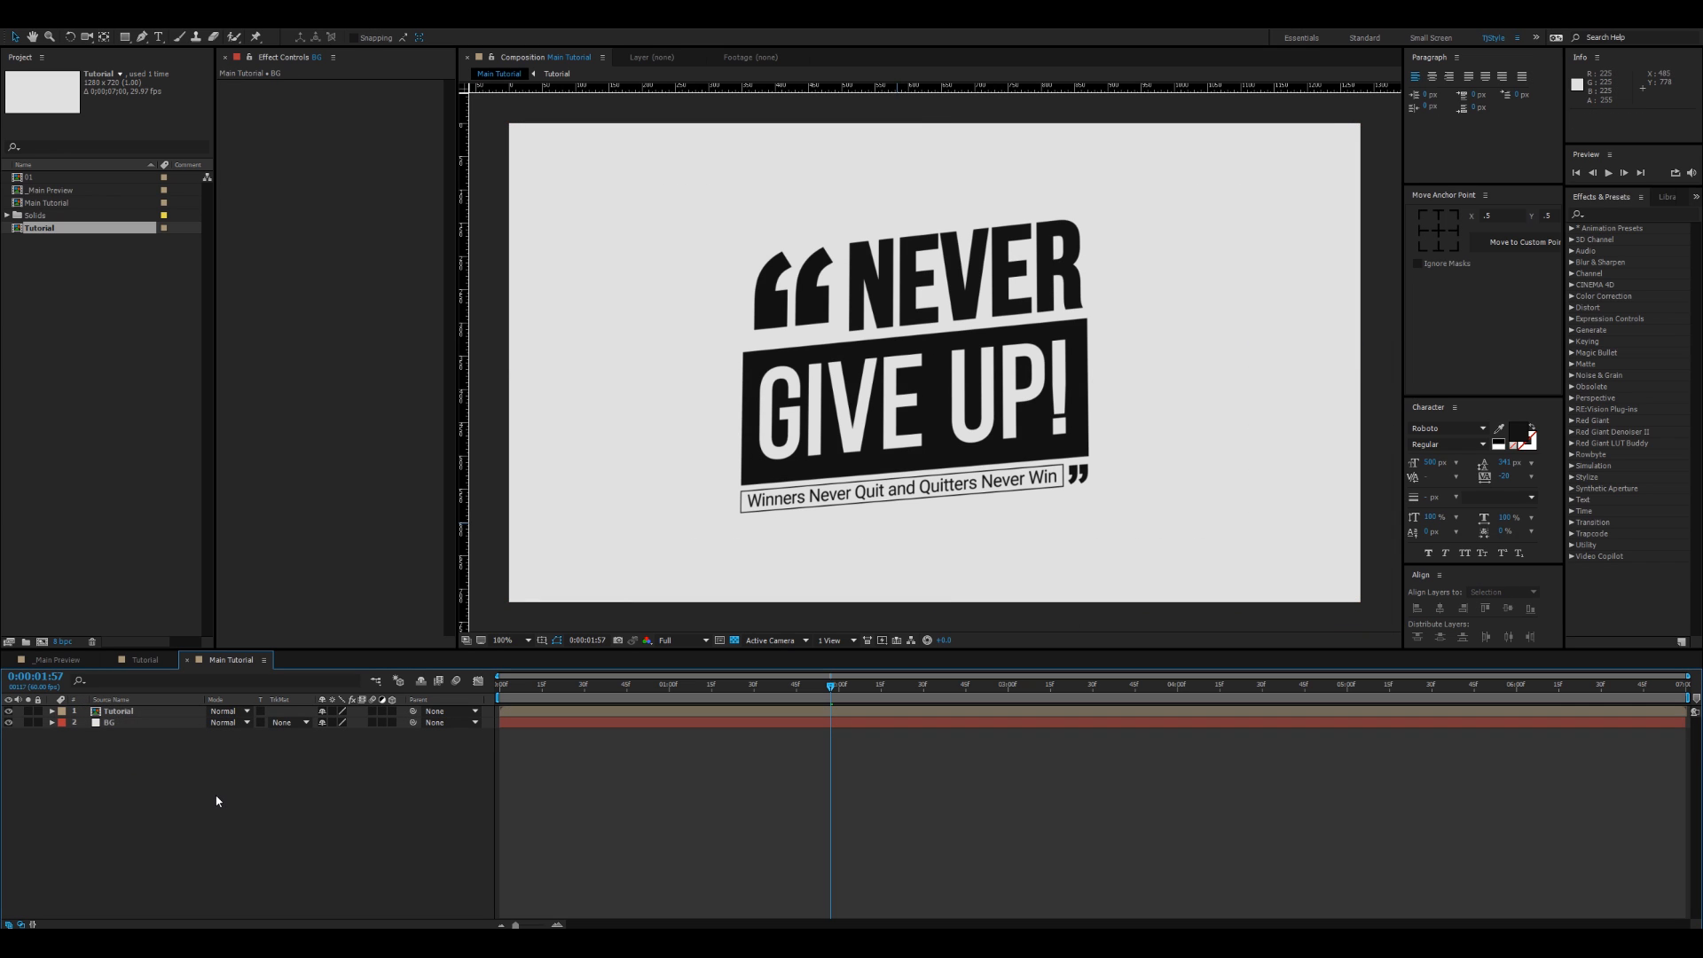
# Step: Create a full-frame solid named Boxing and reduce only its vertical scale to 80%
pyautogui.hotkey('ctrl', 'y')
pyautogui.write('Boxi')
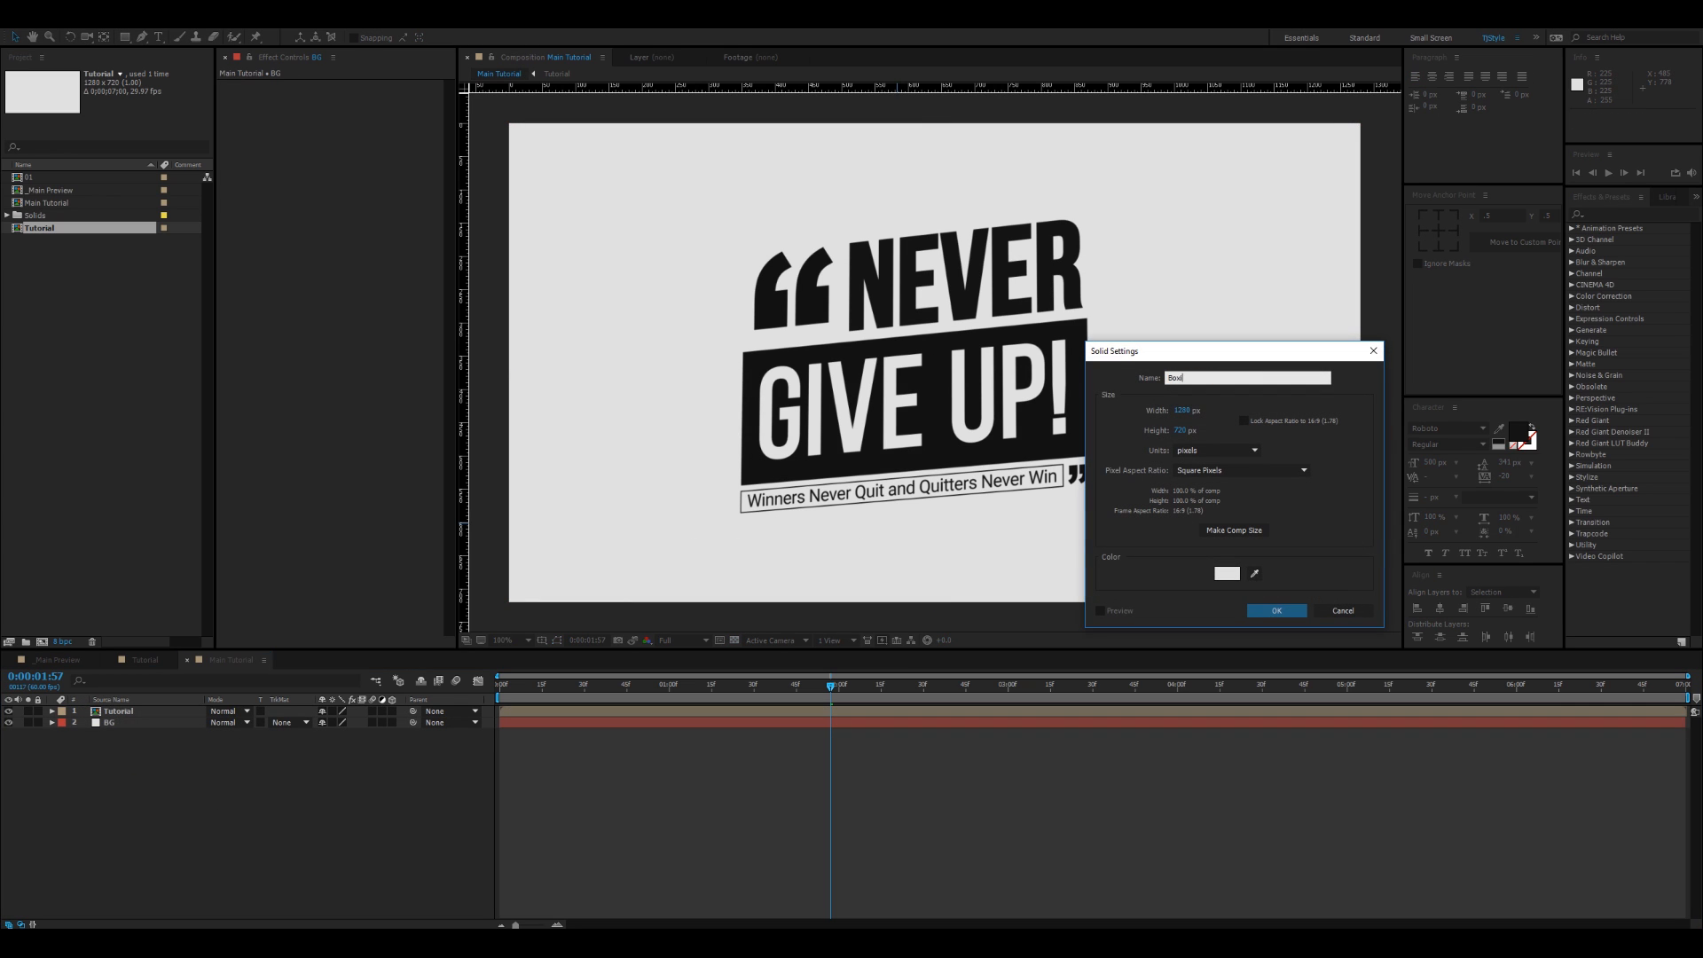
pyautogui.write('ng')
pyautogui.press('Return')
pyautogui.press('s')
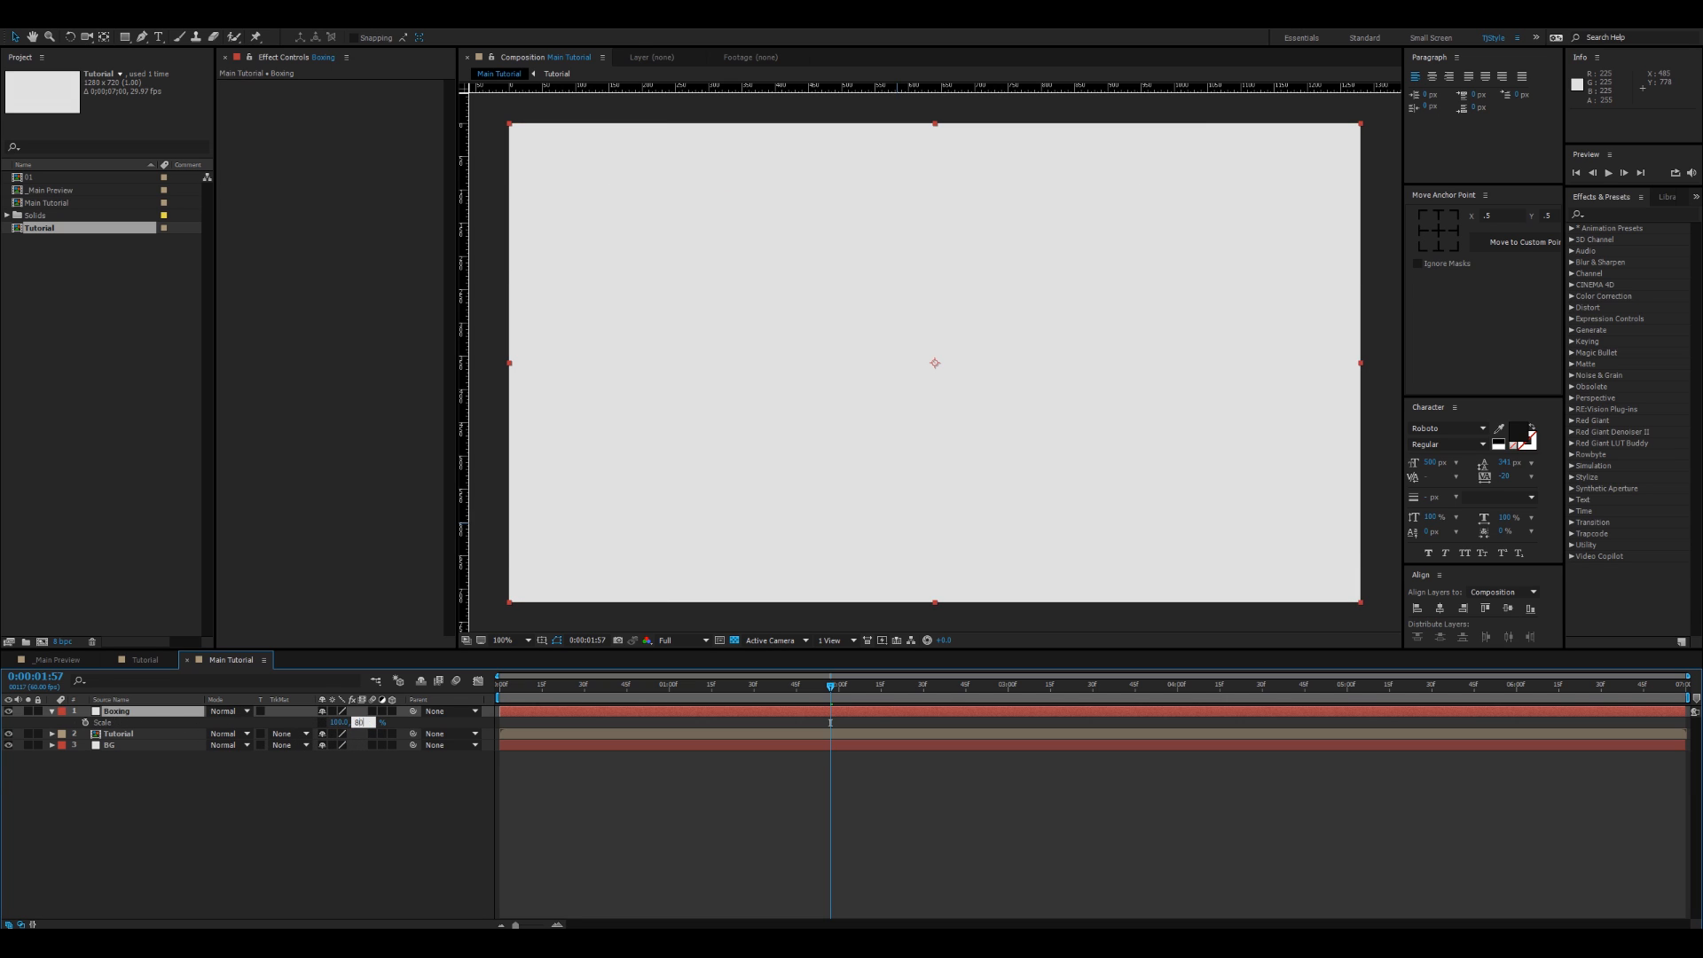
pyautogui.press('Return')
pyautogui.press('s')
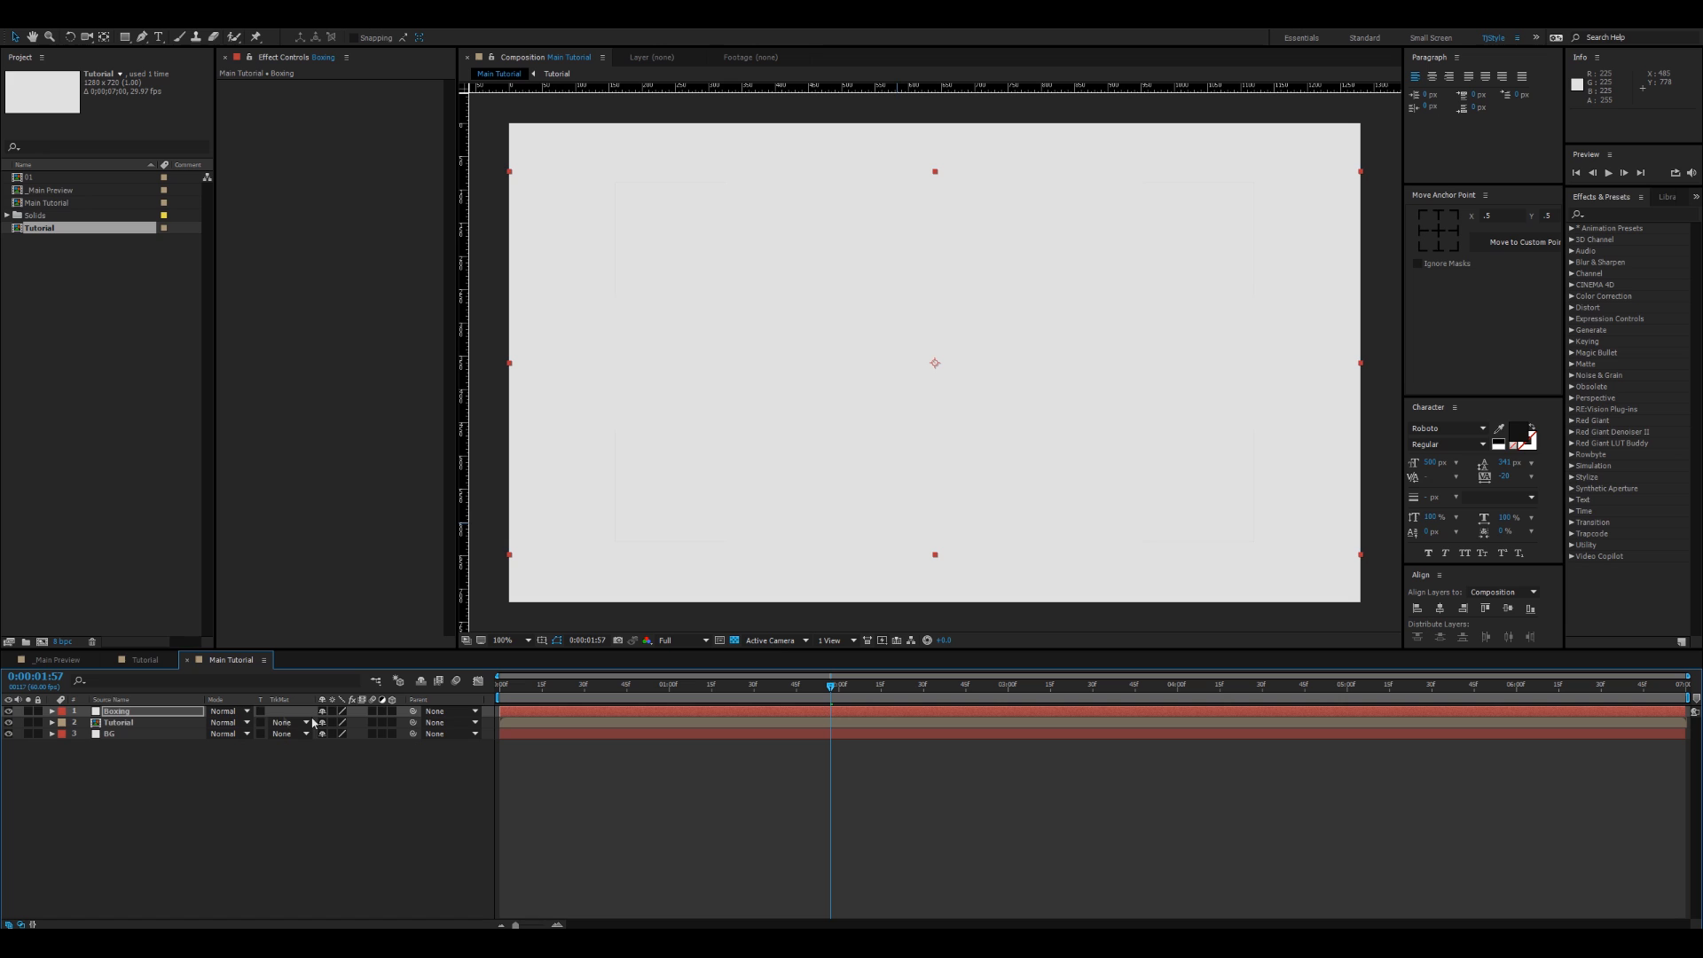
# Step: Set the Boxing layer's blending mode to Stencil Alpha and hide the transparency grid to show black letterbox bars
pyautogui.click(232, 717)
pyautogui.click(248, 620)
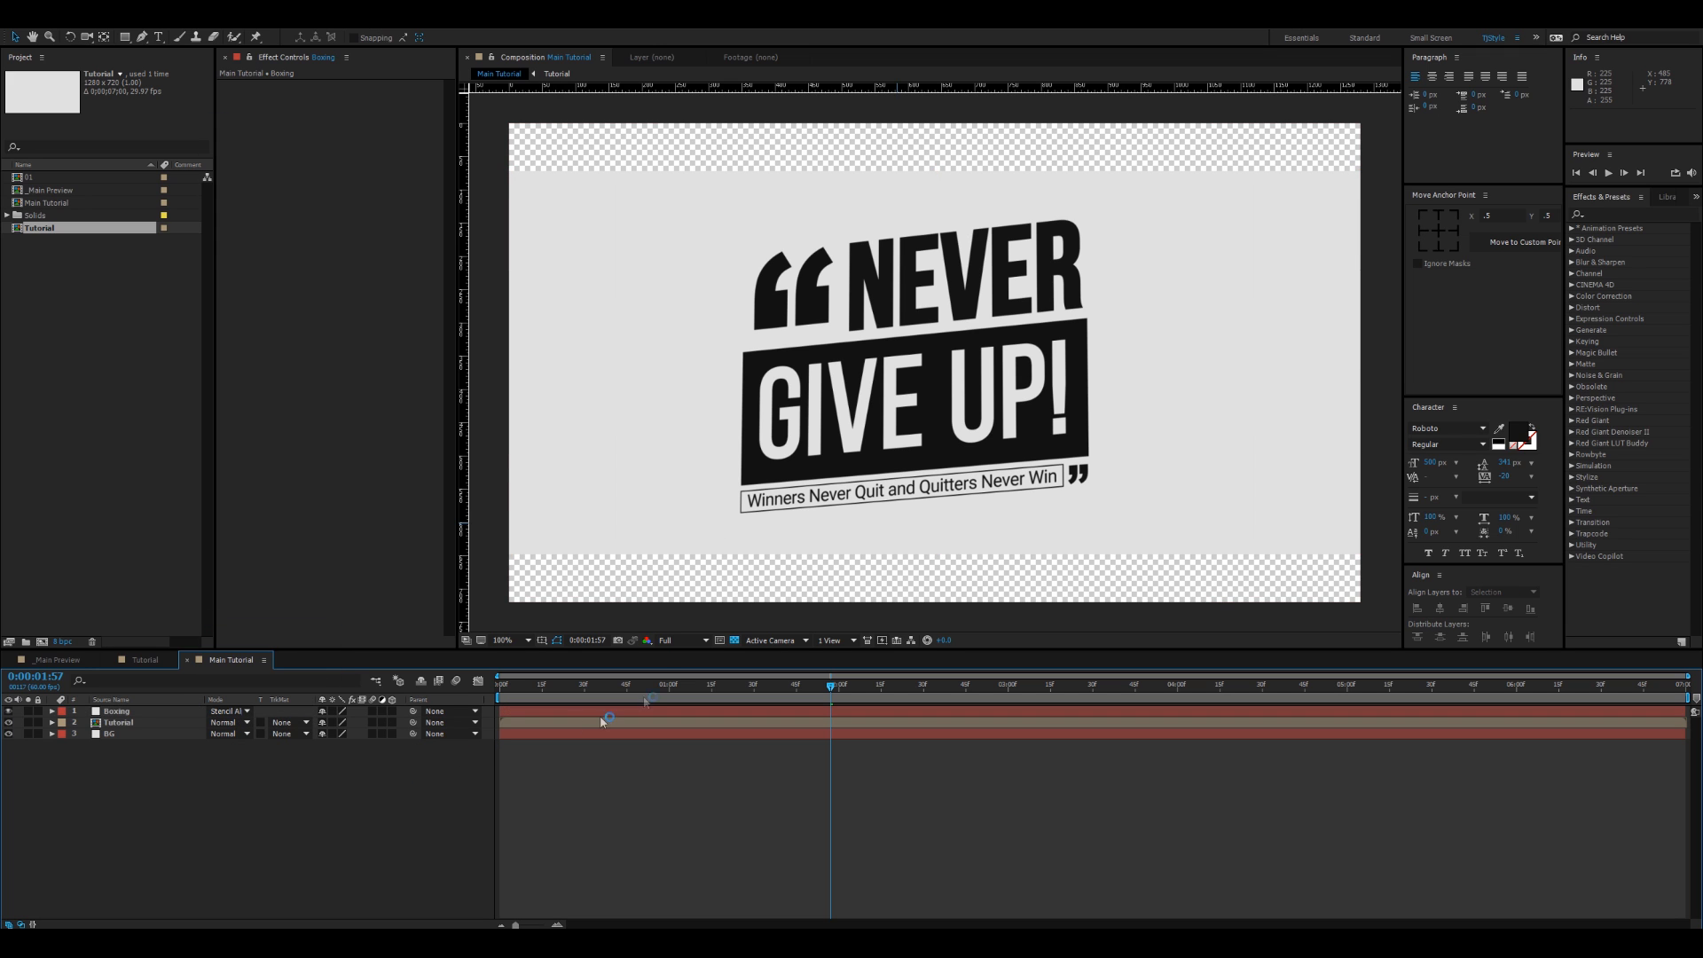
pyautogui.click(733, 641)
# Step: Scrub through the letterboxed animation, end the work area at about 1:14, and preview that range
pyautogui.press('space')
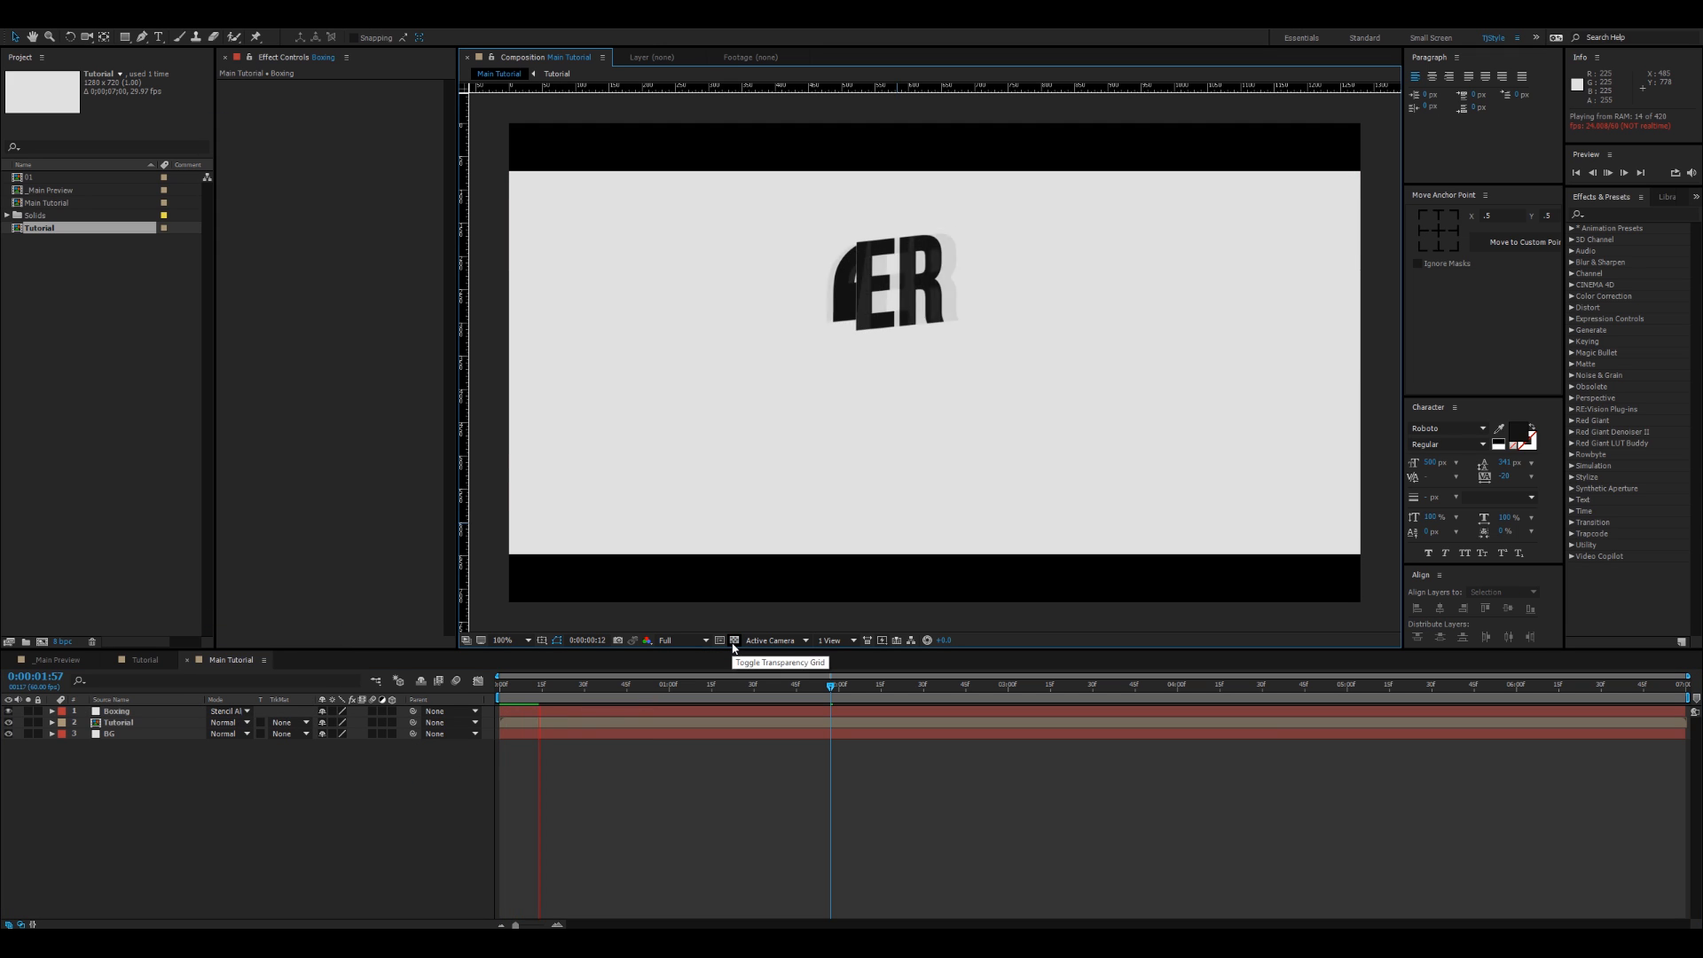
pyautogui.click(589, 688)
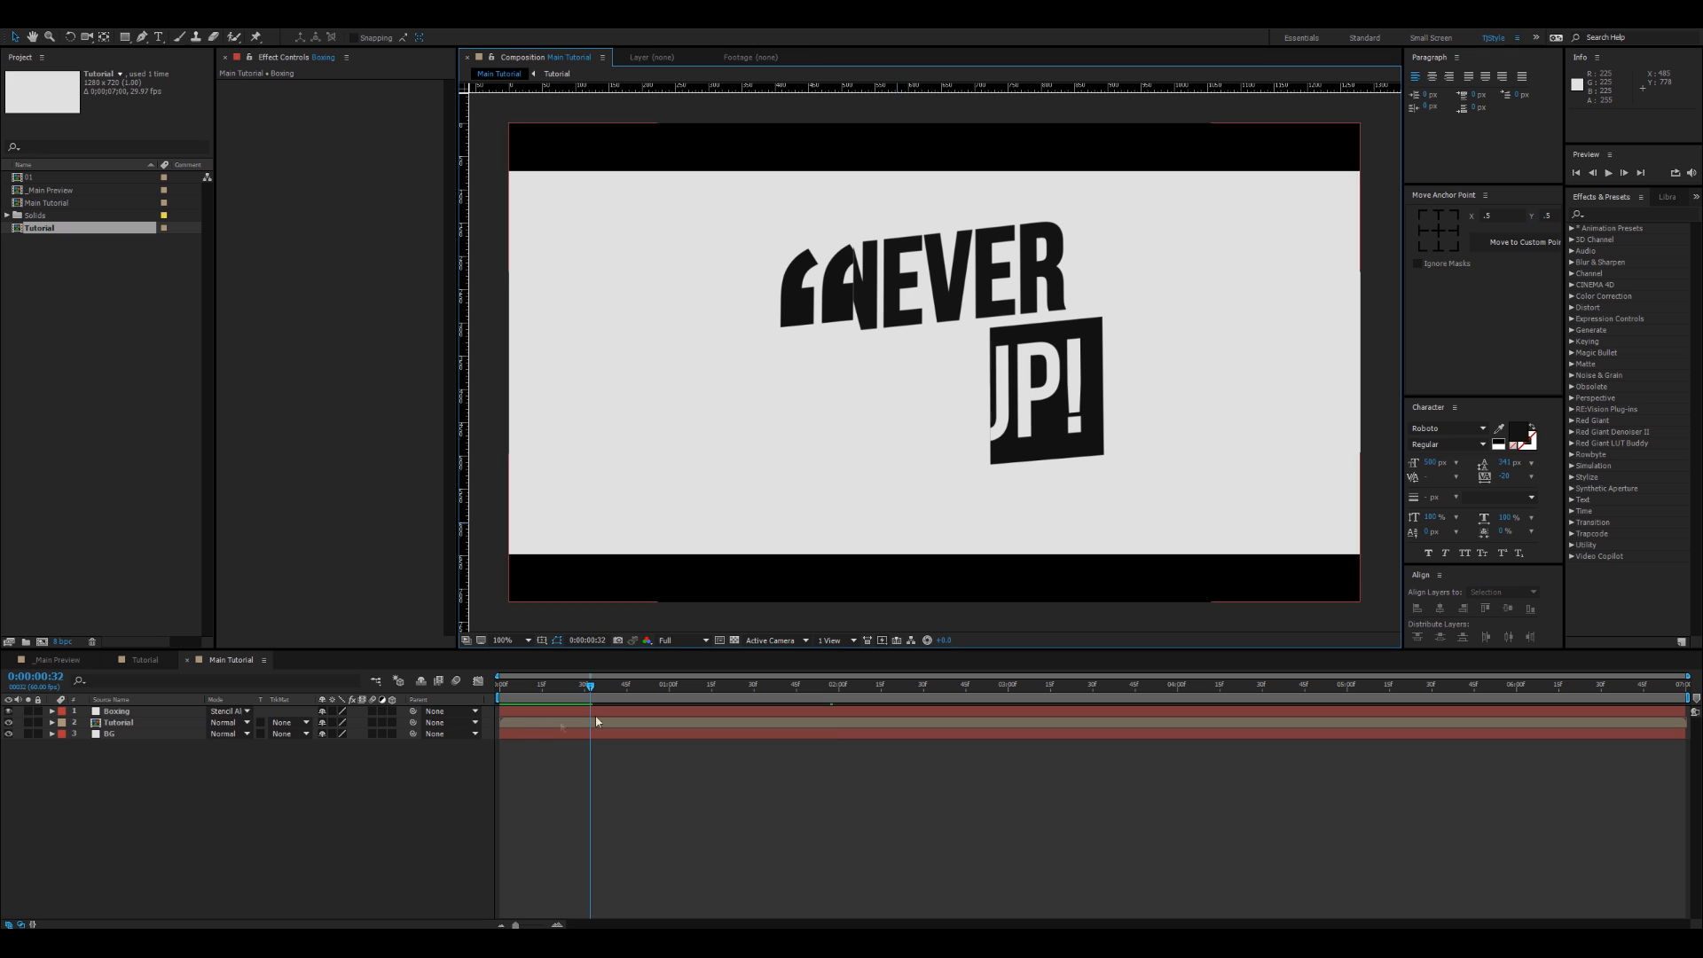
pyautogui.moveTo(589, 689); pyautogui.dragTo(1076, 688)
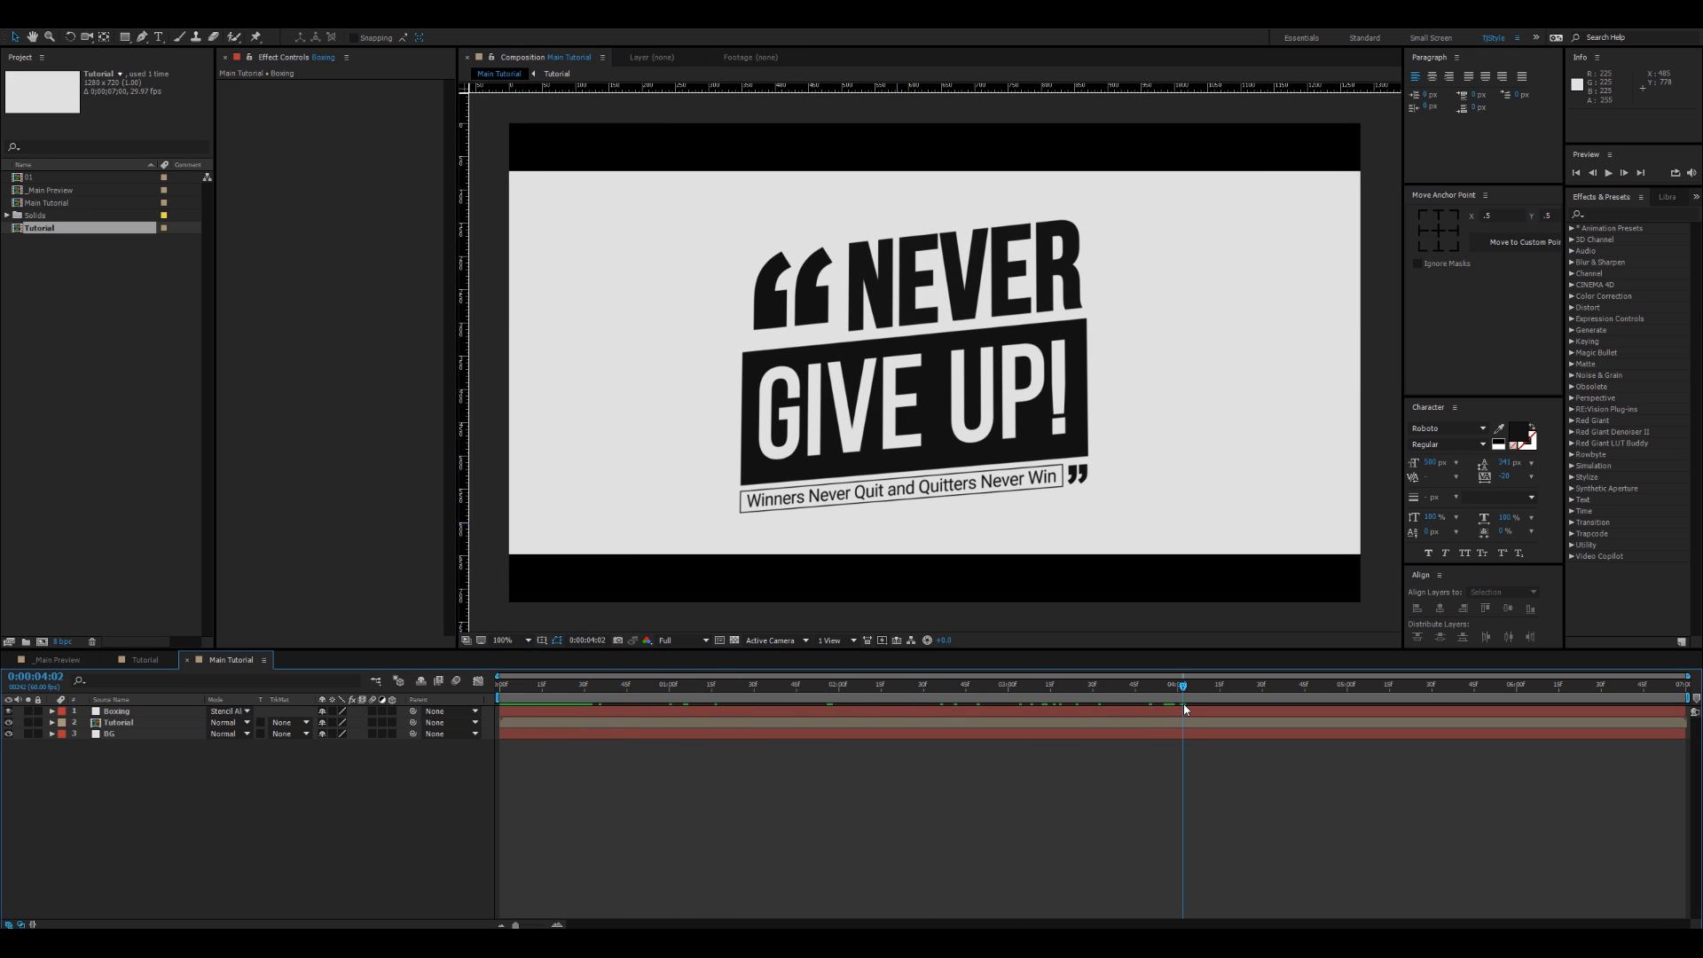
pyautogui.moveTo(1185, 708); pyautogui.dragTo(1023, 708)
pyautogui.moveTo(844, 703); pyautogui.dragTo(710, 694)
pyautogui.press('space')
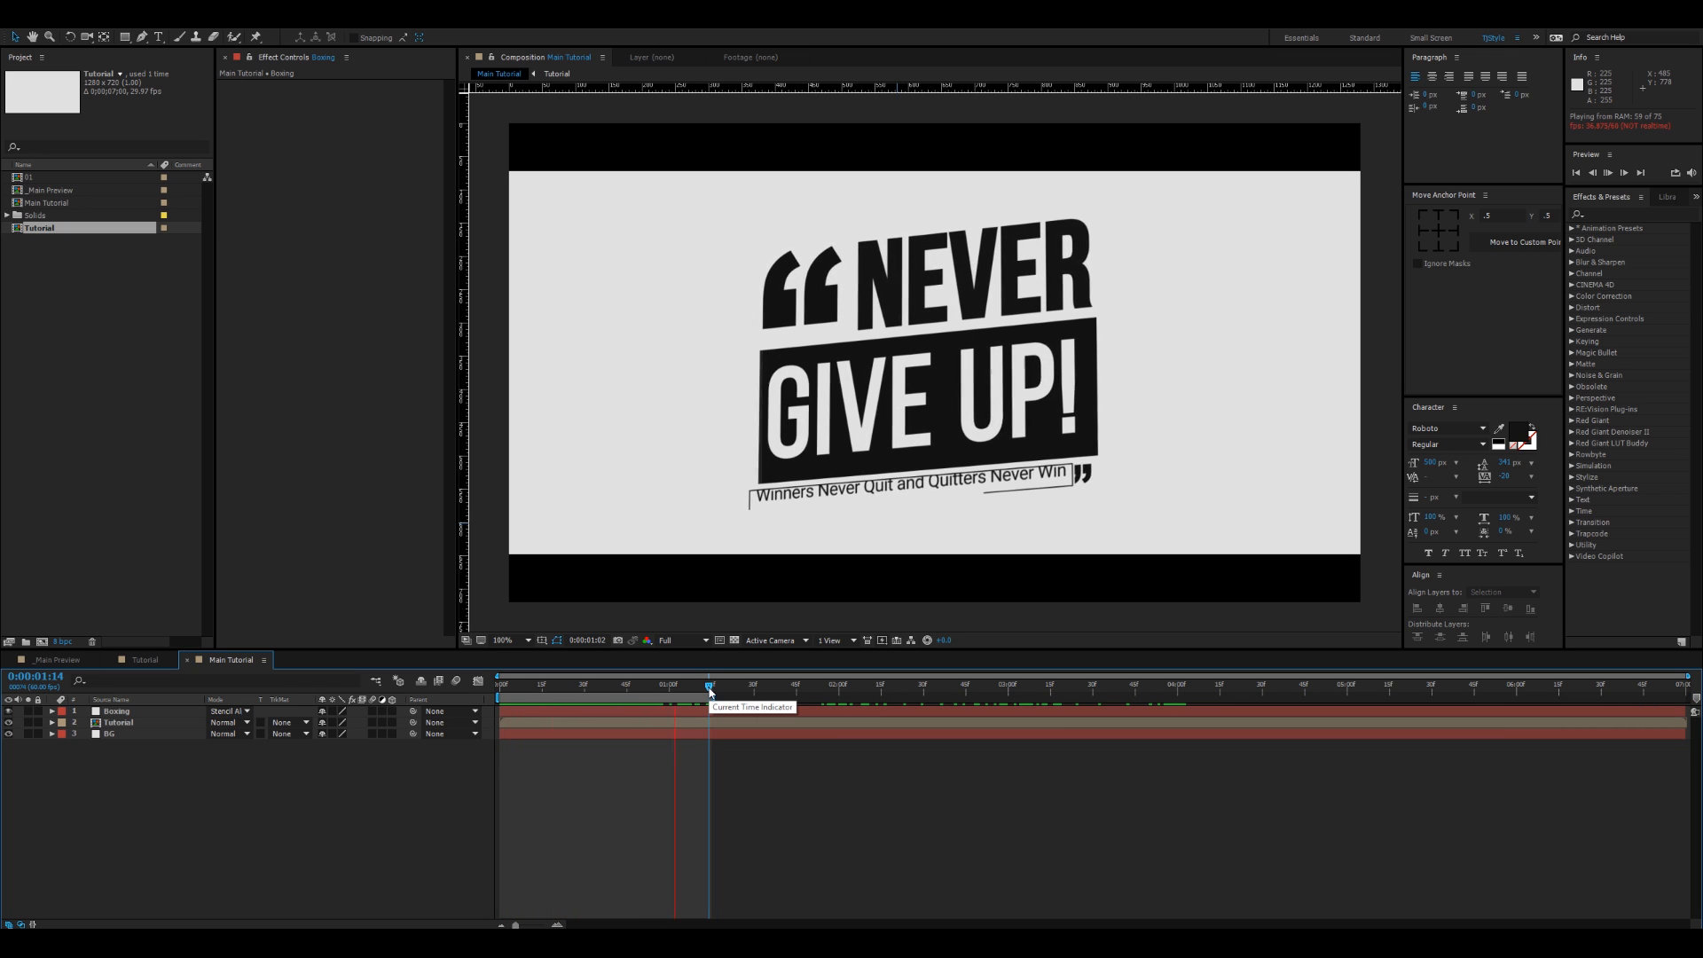
pyautogui.press('space')
# Step: Move the Tutorial layer up 17 pixels, rotate it about 7 degrees clockwise, and preview the result
pyautogui.click(122, 724)
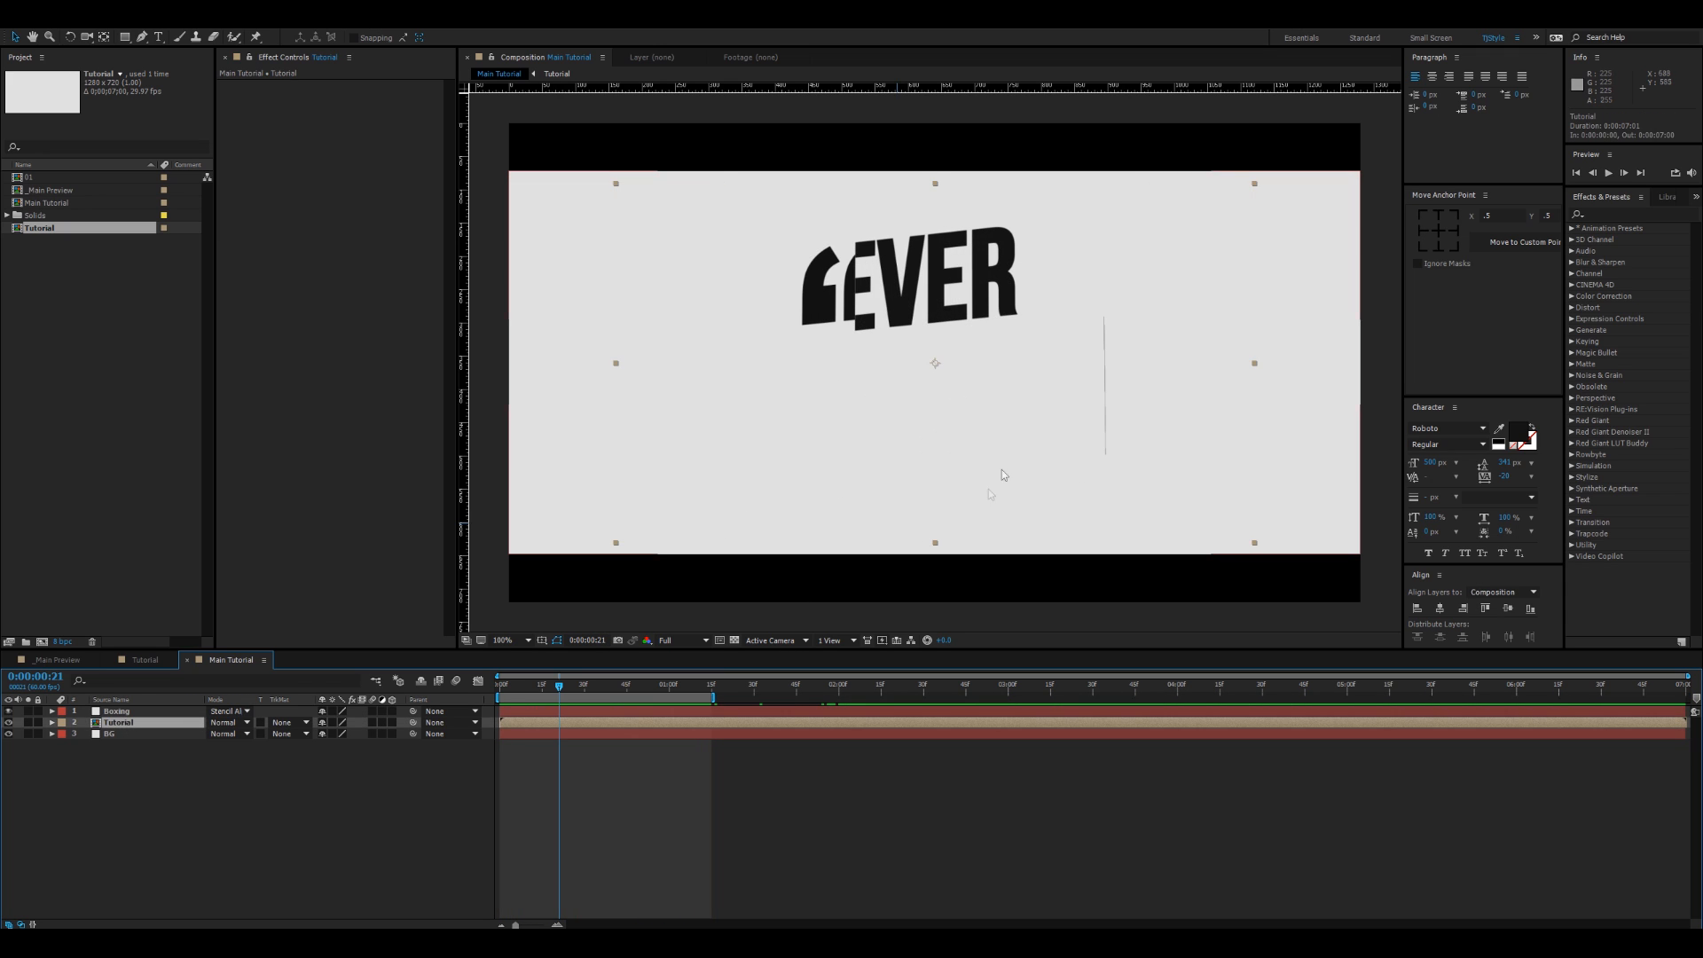
pyautogui.press('w')
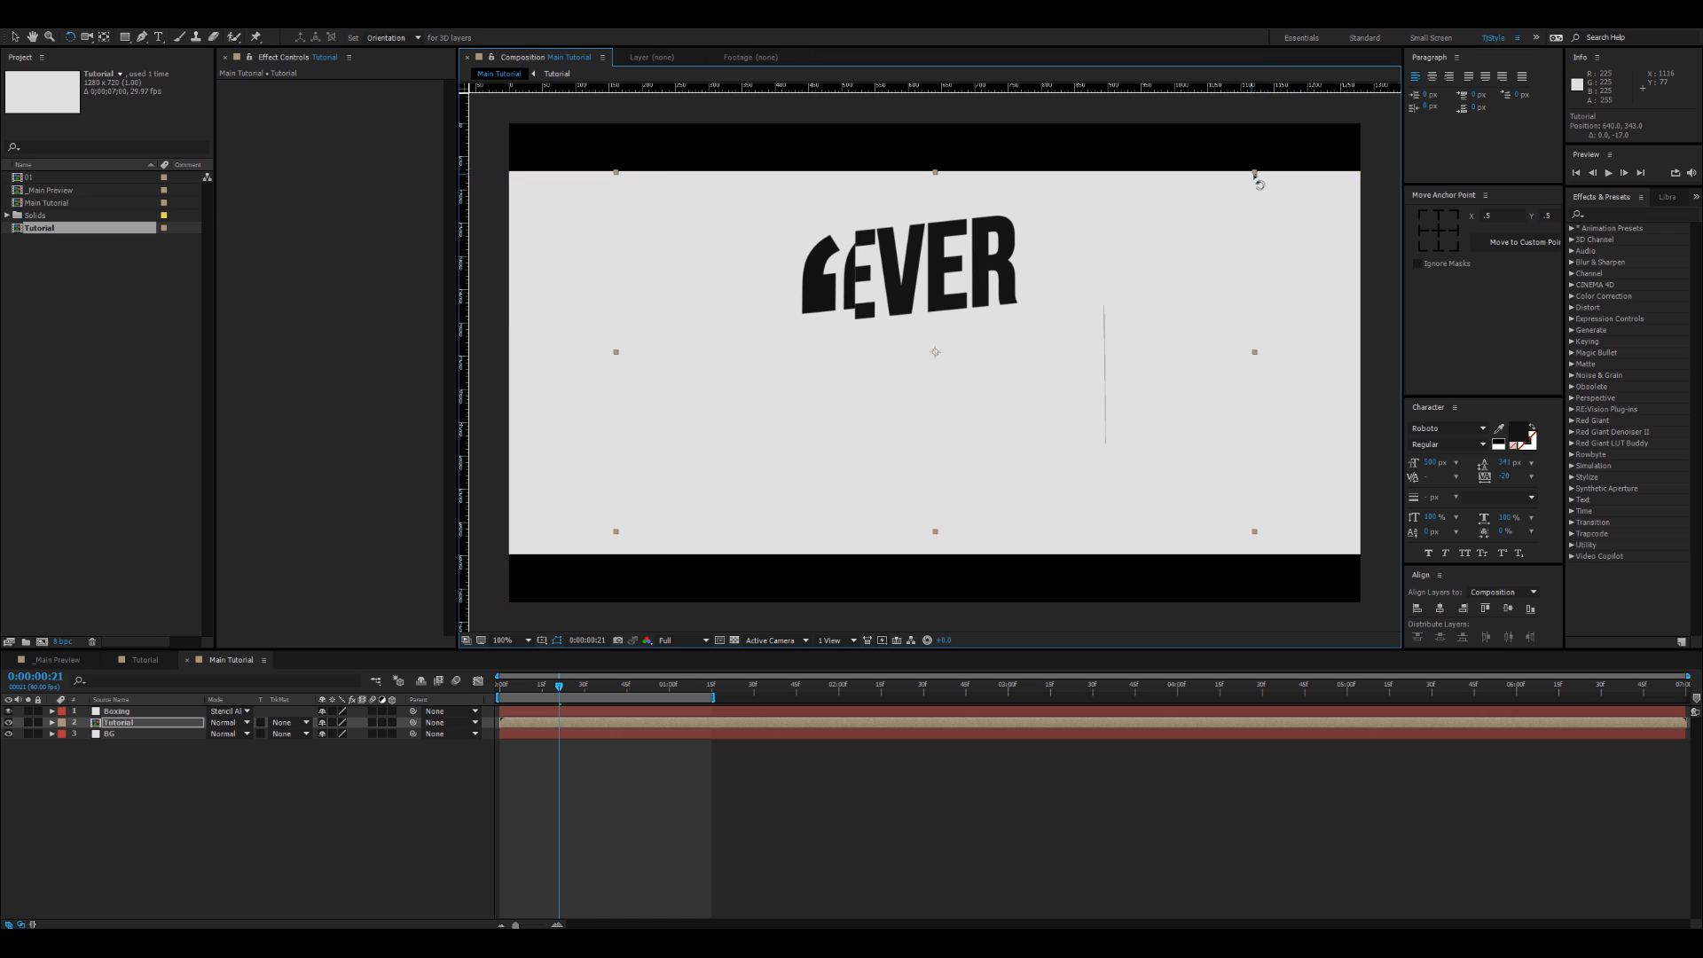
pyautogui.moveTo(1273, 186); pyautogui.dragTo(1276, 188)
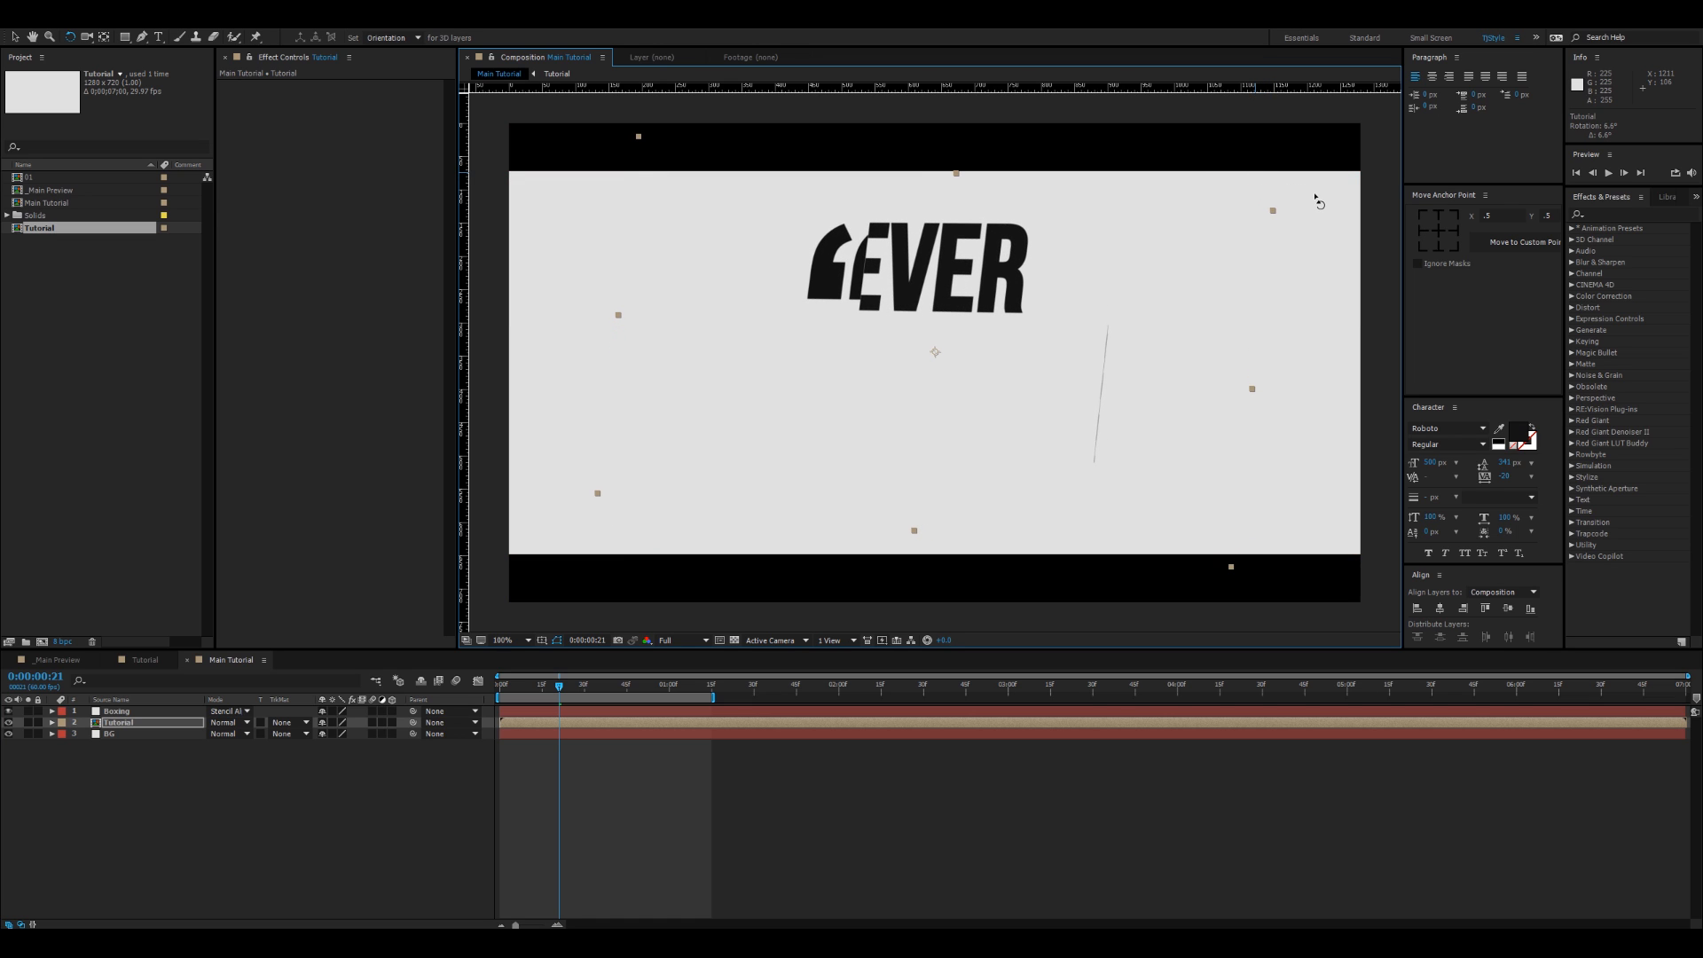
pyautogui.press('v')
pyautogui.press('space')
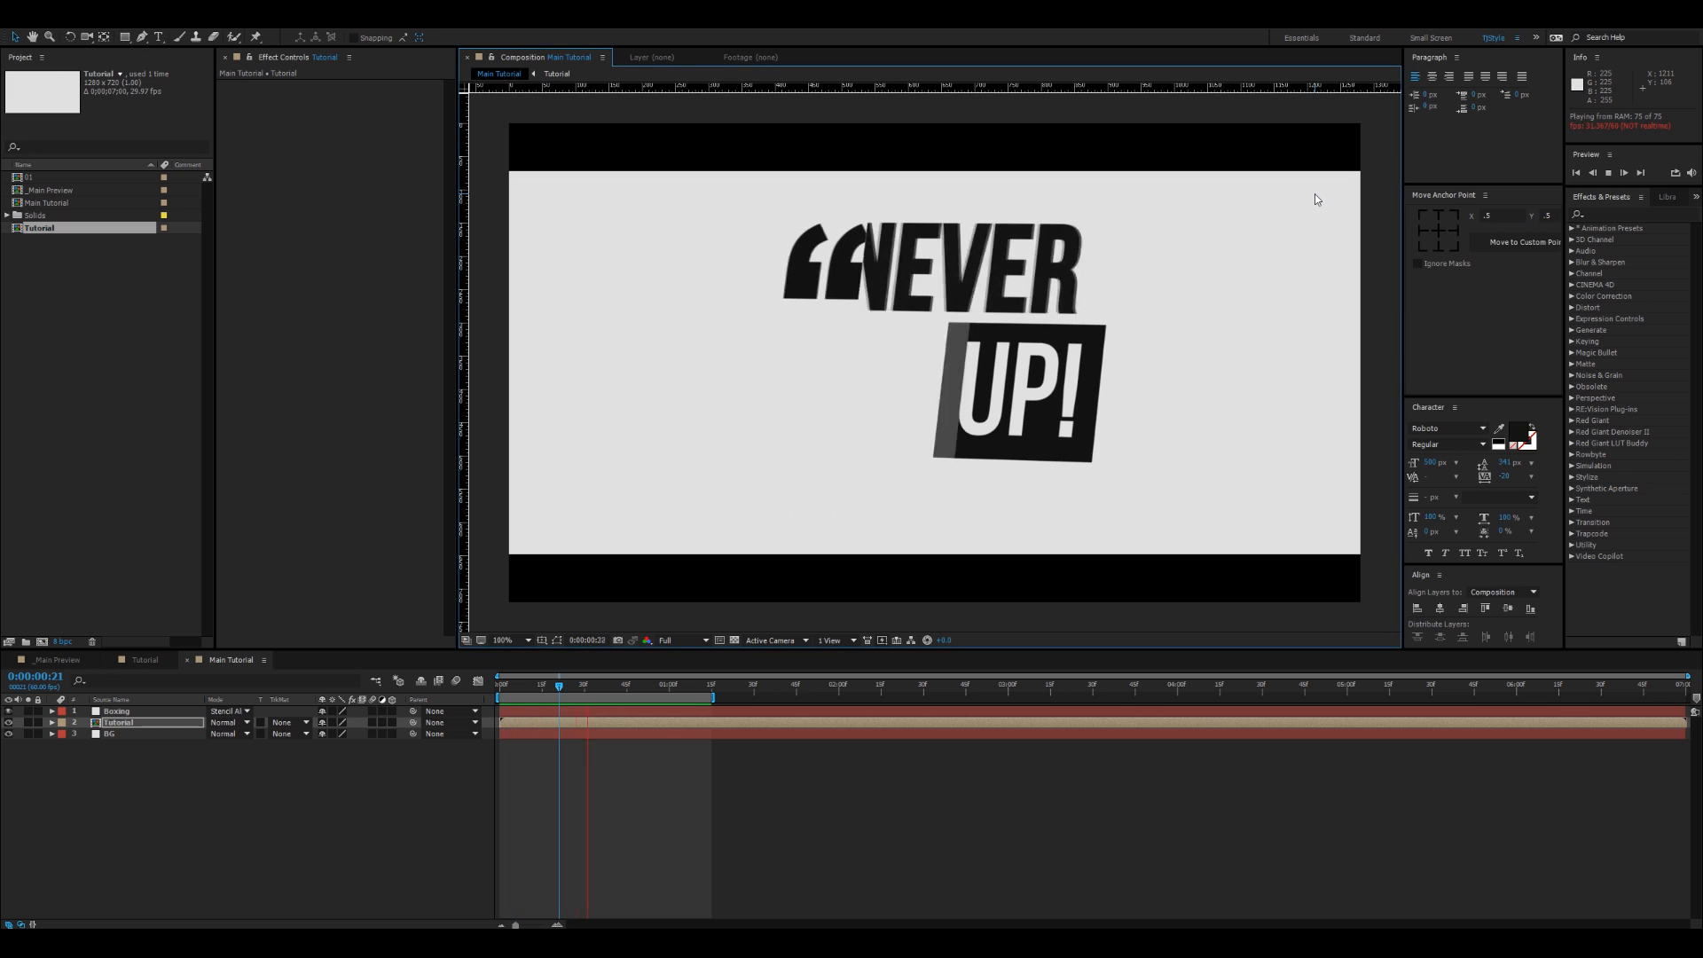
pyautogui.press('space')
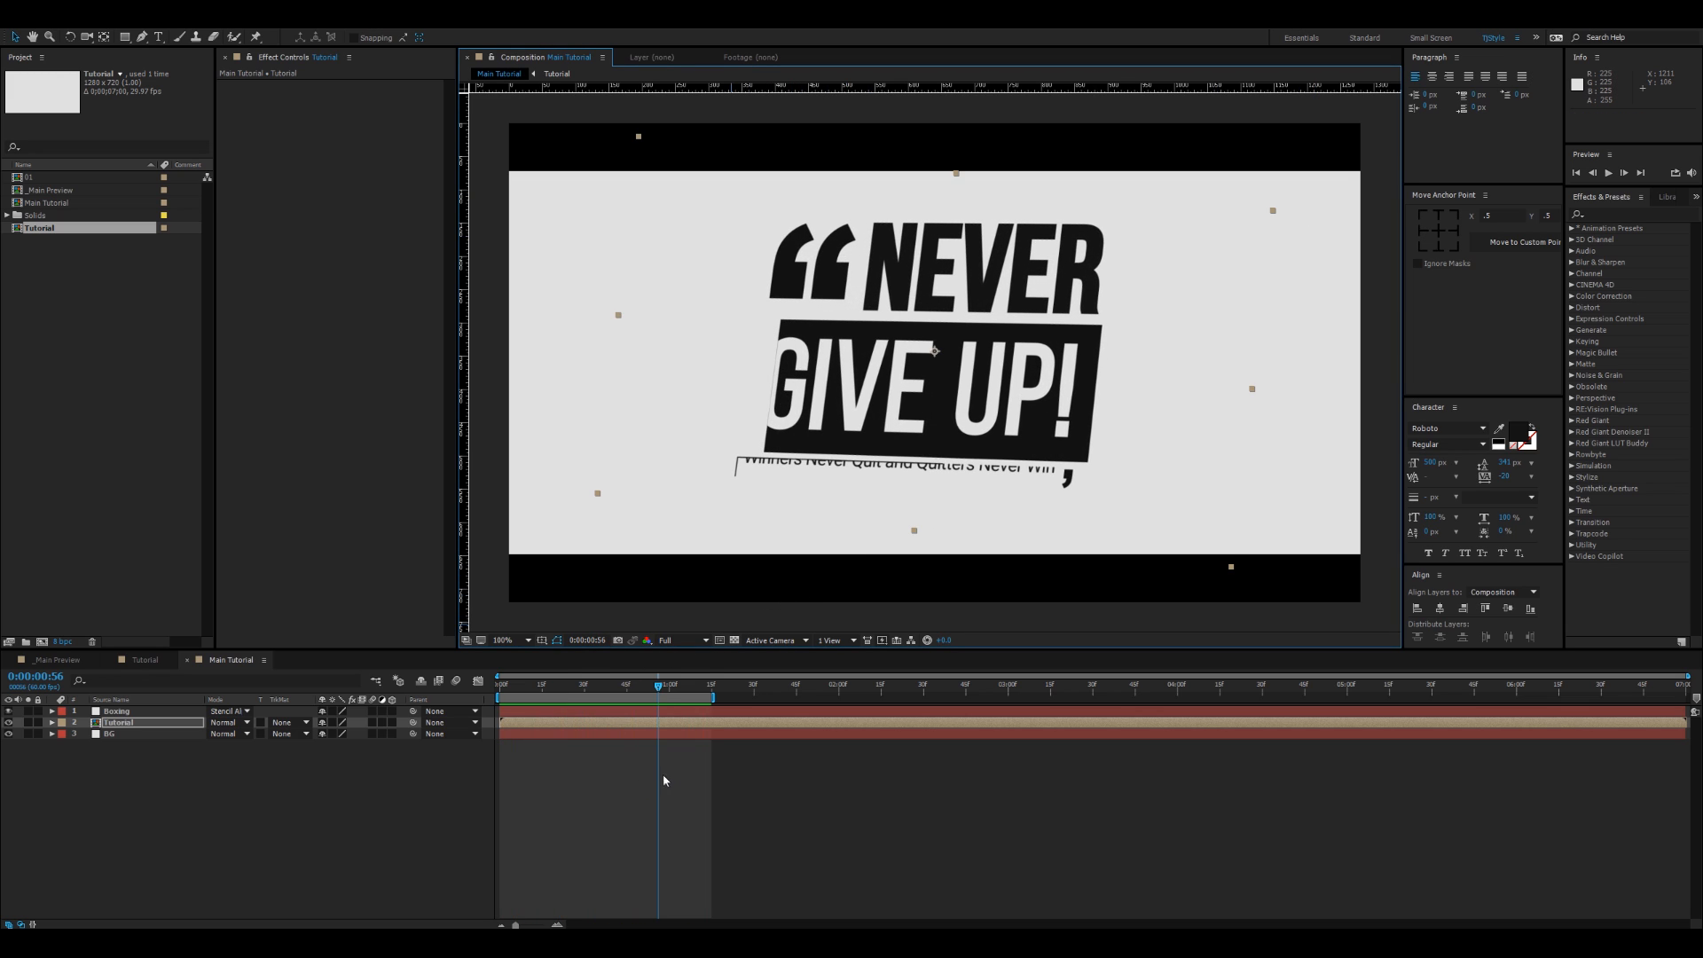
# Step: Bring up the _Main Preview composition and play its letterboxed quote animation
pyautogui.hotkey('shift', 'End')
pyautogui.scroll(2, 233, 664)
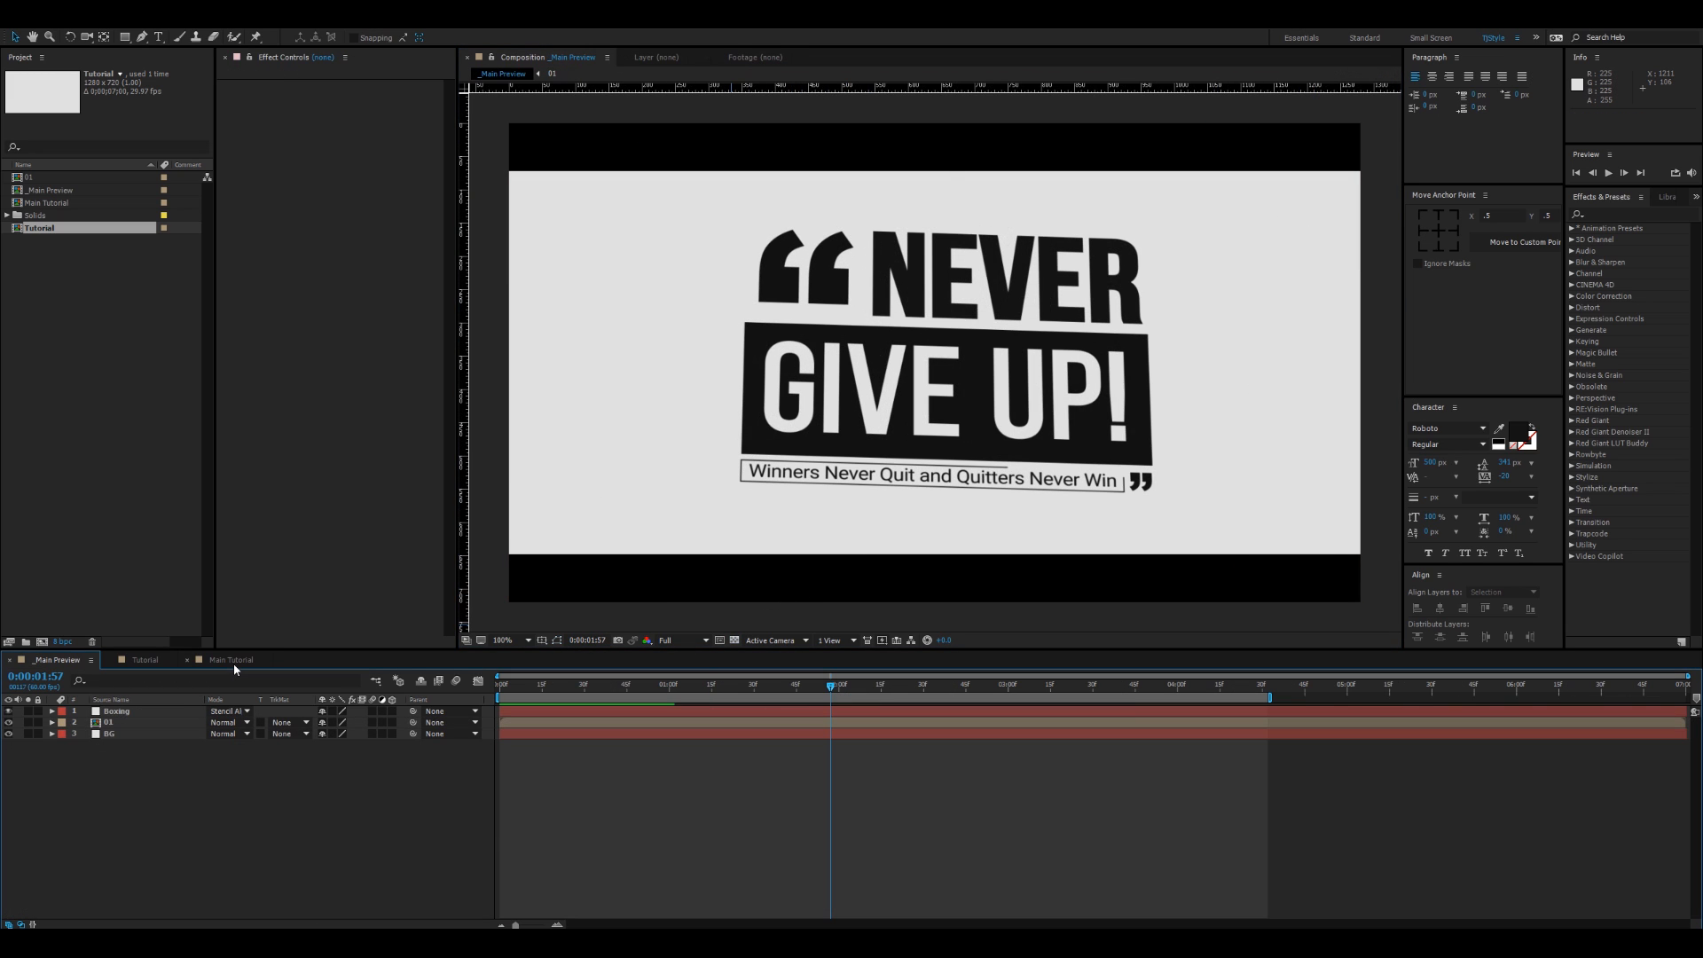
pyautogui.press('space')
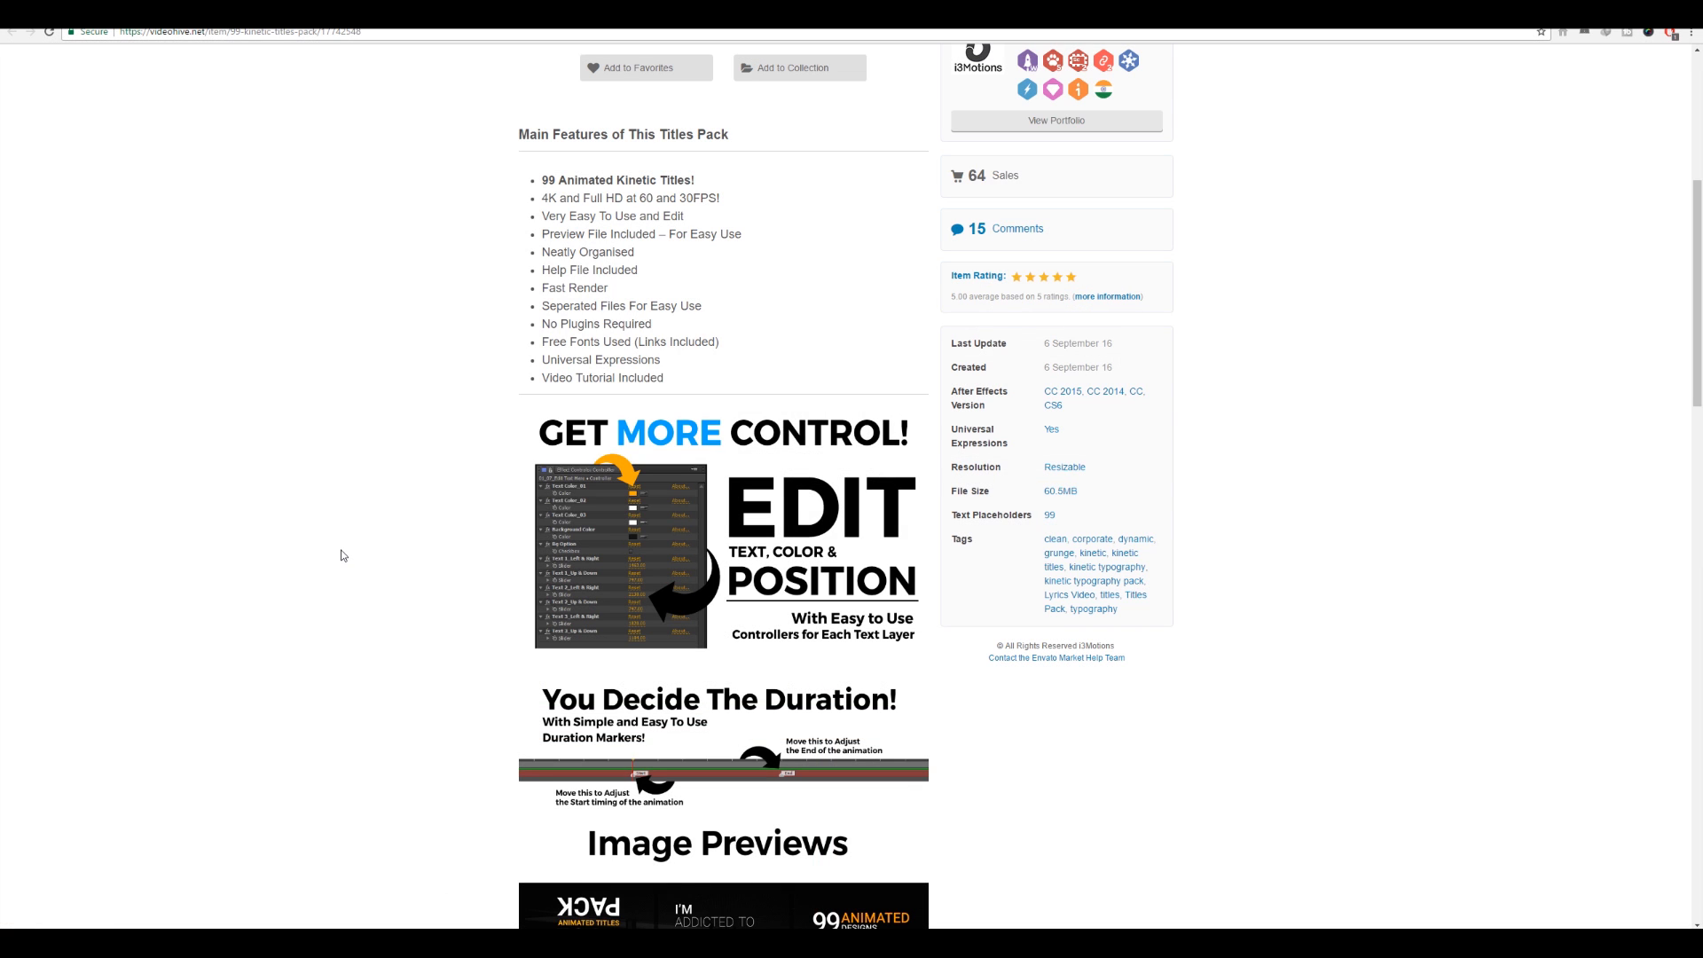
# Step: Switch to the browser and examine the feature list and image previews on the 99 Kinetic Titles Pack page at VideoHive
pyautogui.scroll(3, 341, 550)
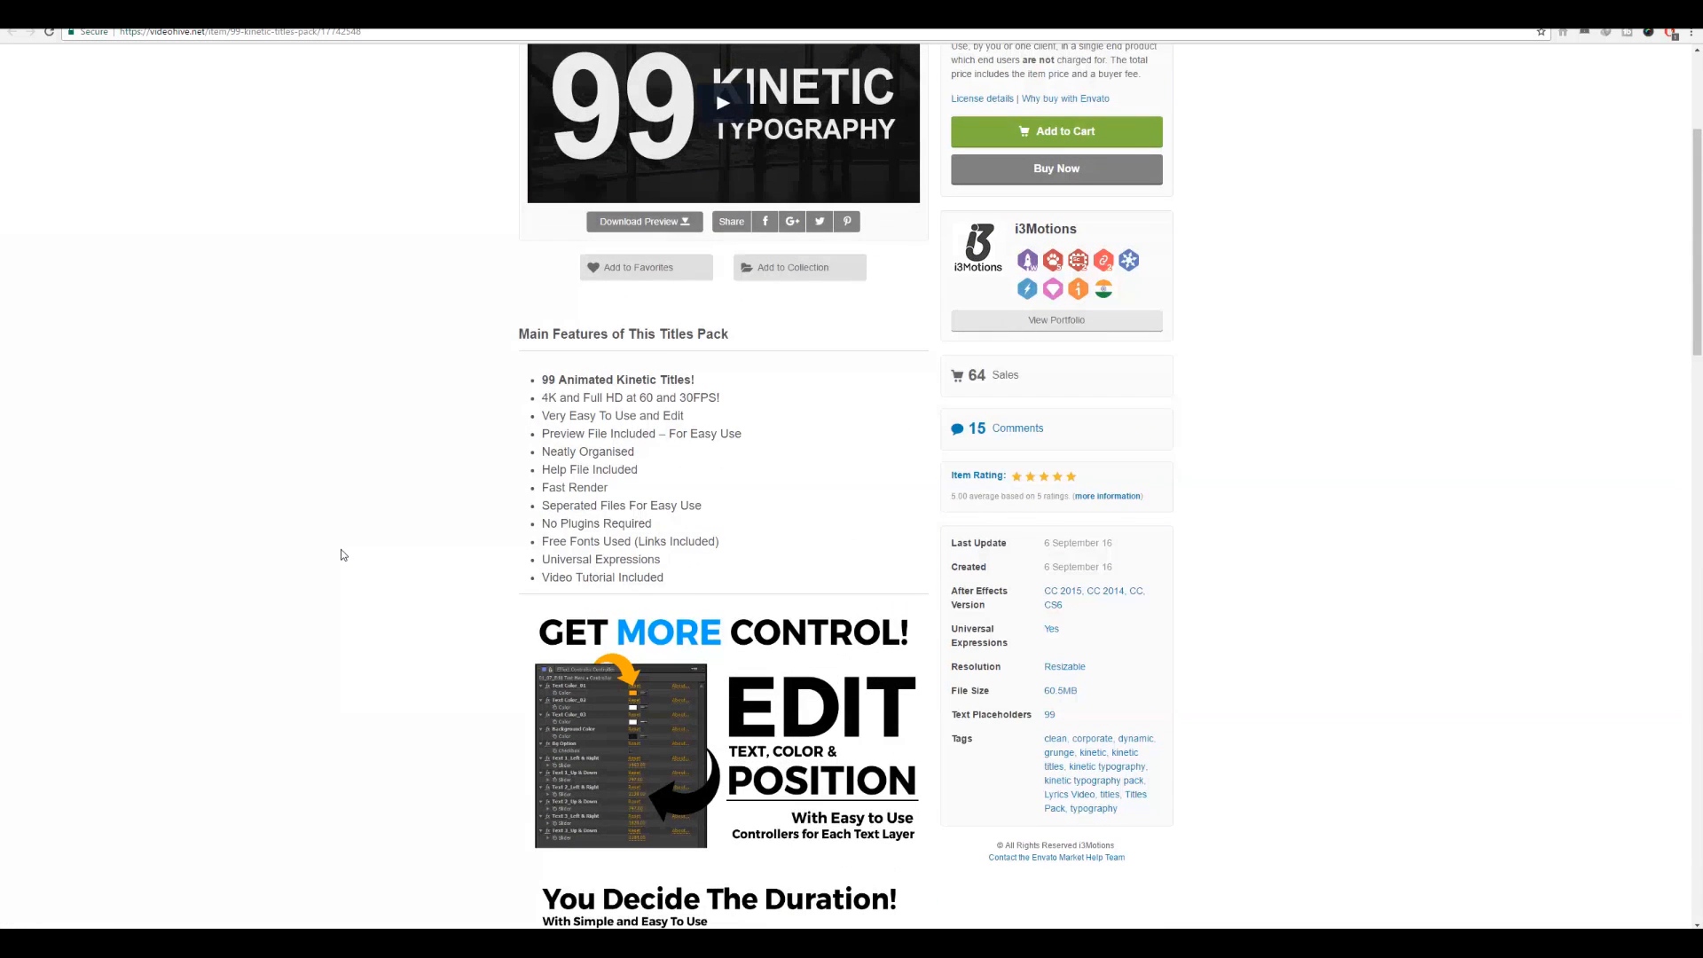
pyautogui.scroll(2, 342, 554)
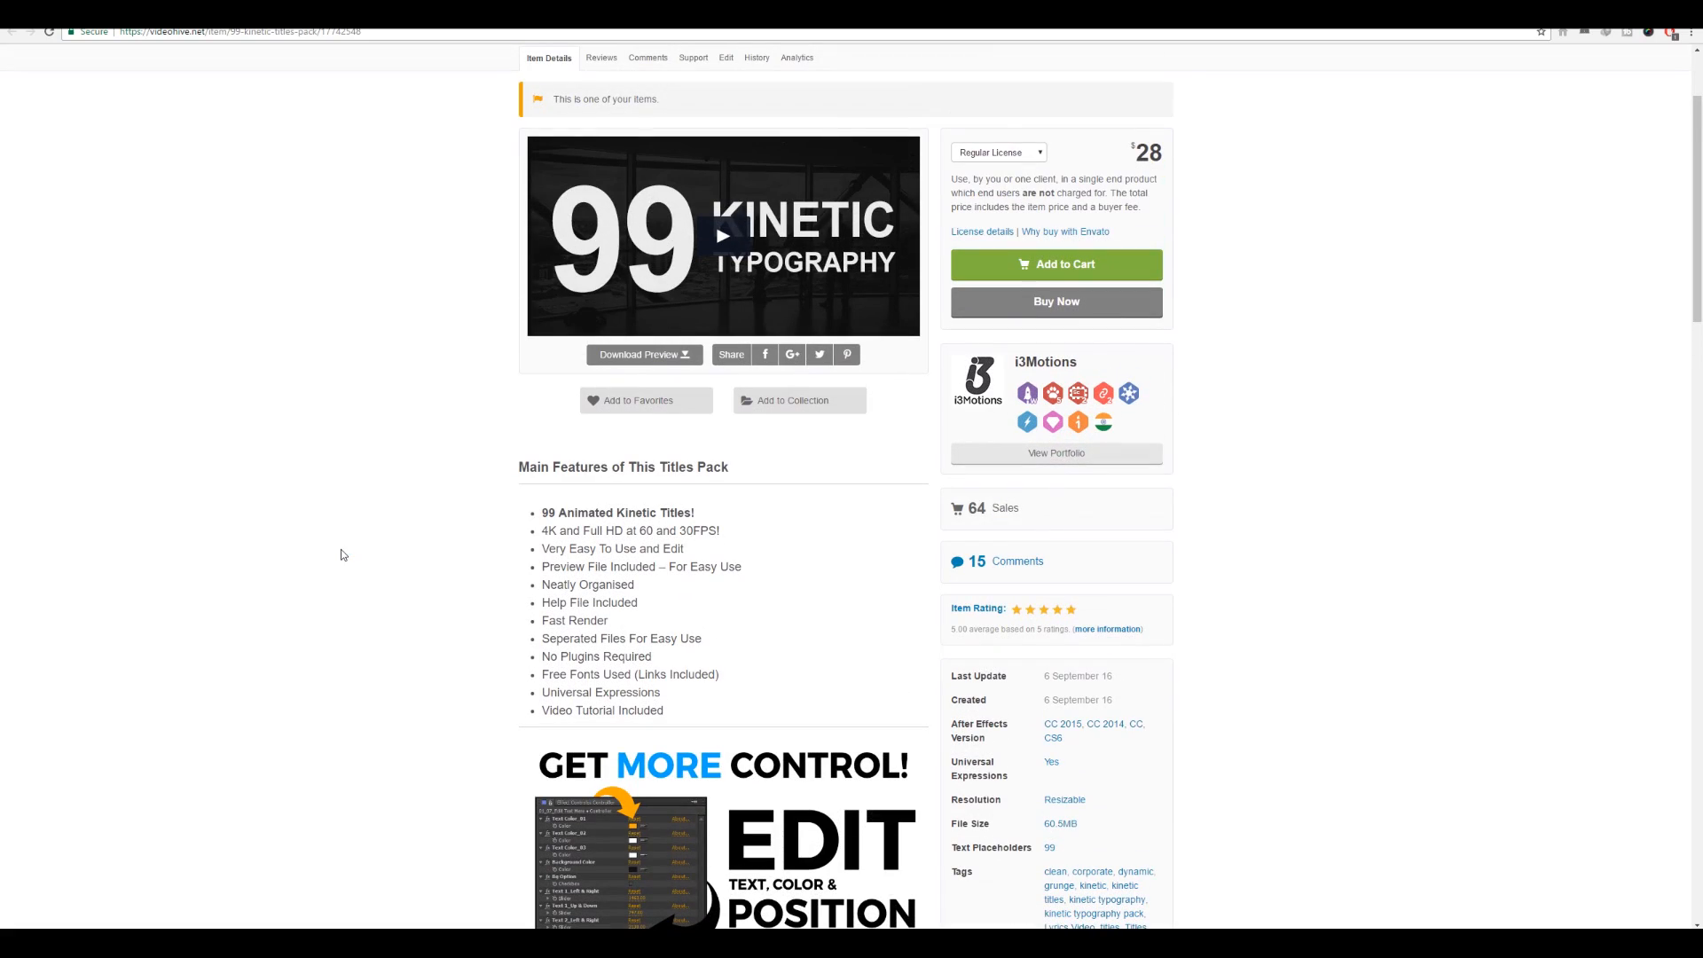
pyautogui.scroll(-6, 343, 555)
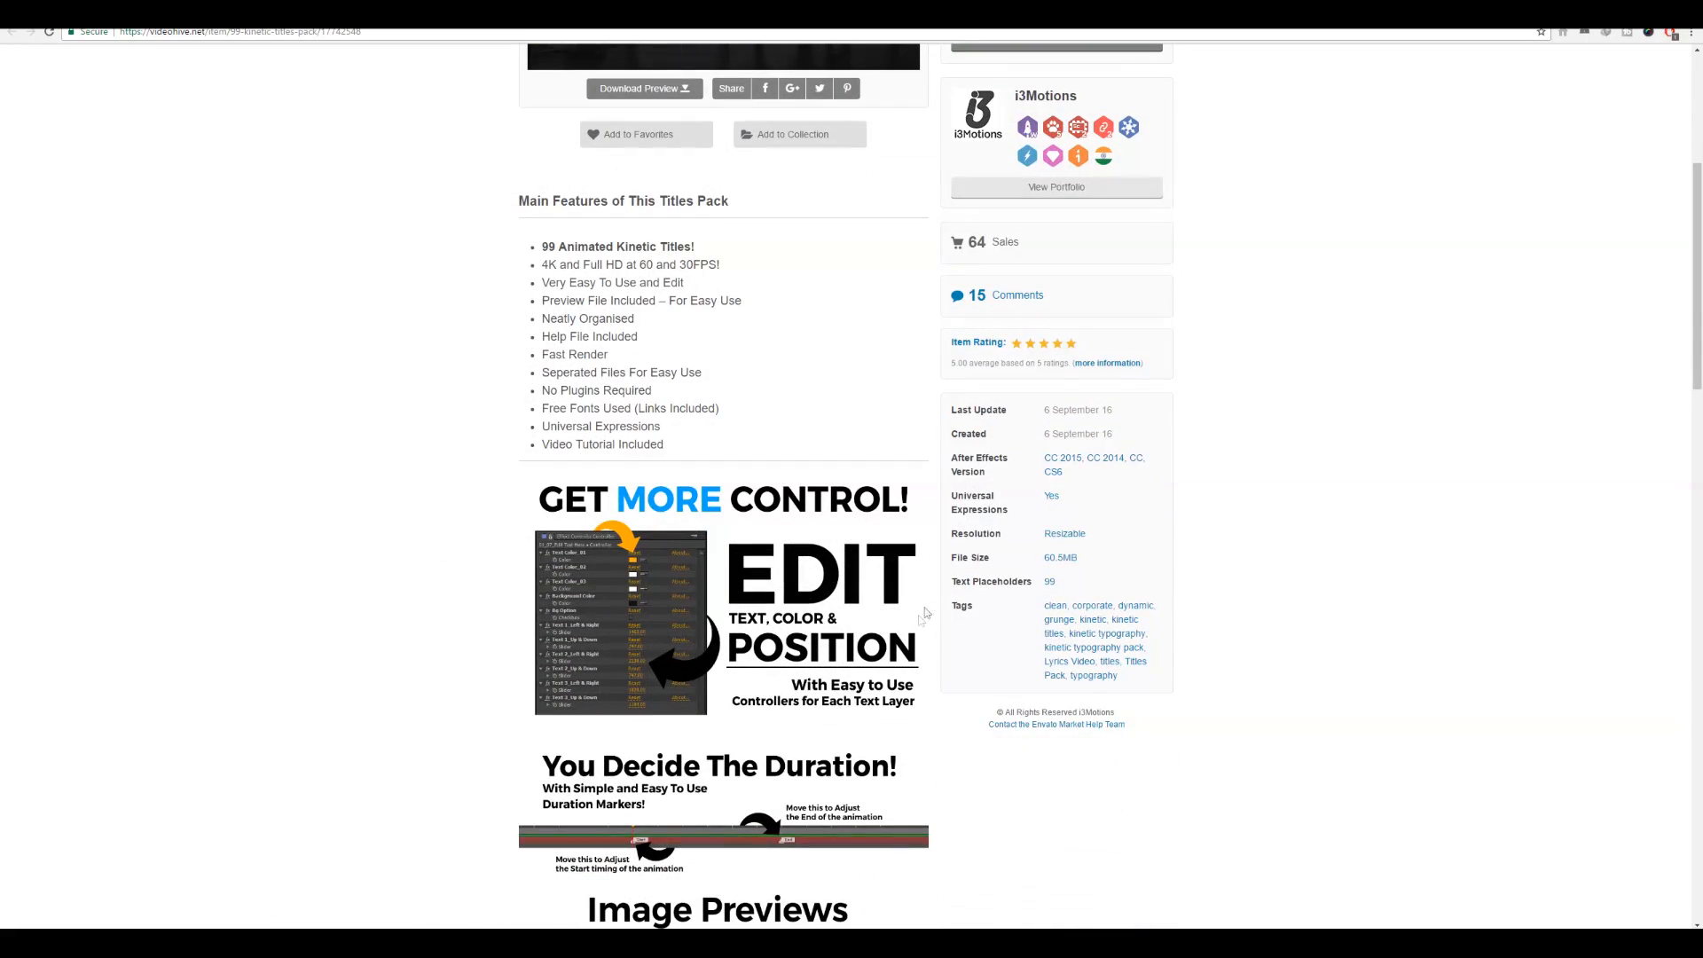
pyautogui.scroll(-8, 695, 447)
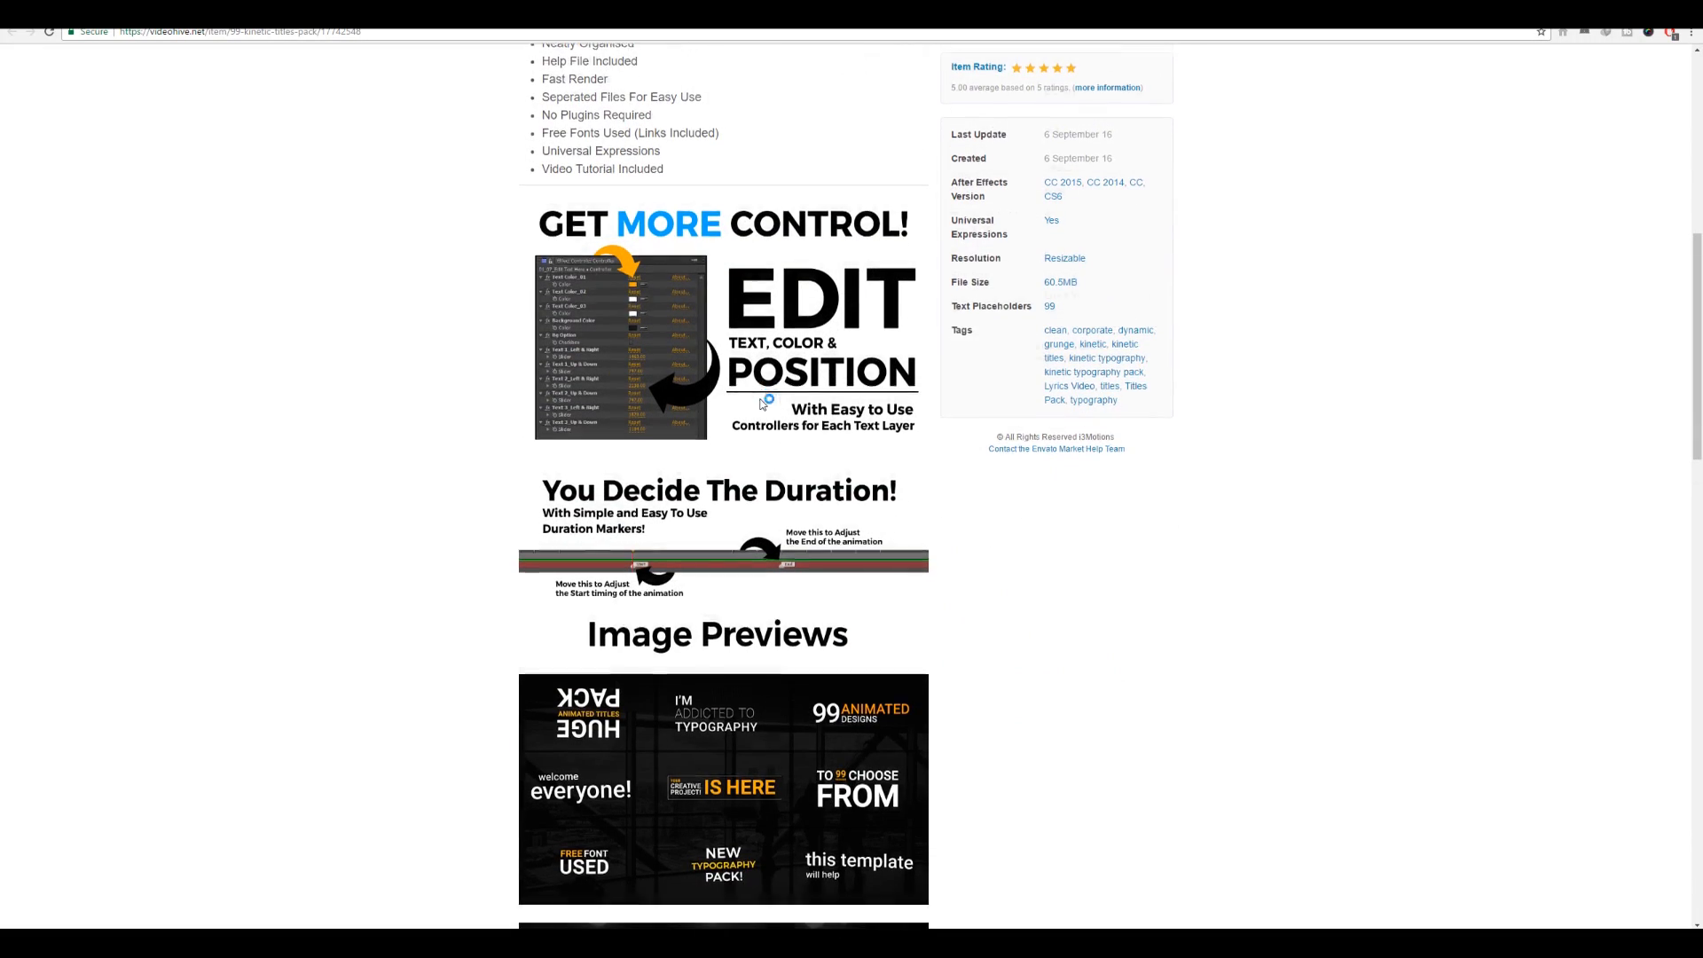
pyautogui.scroll(3, 747, 469)
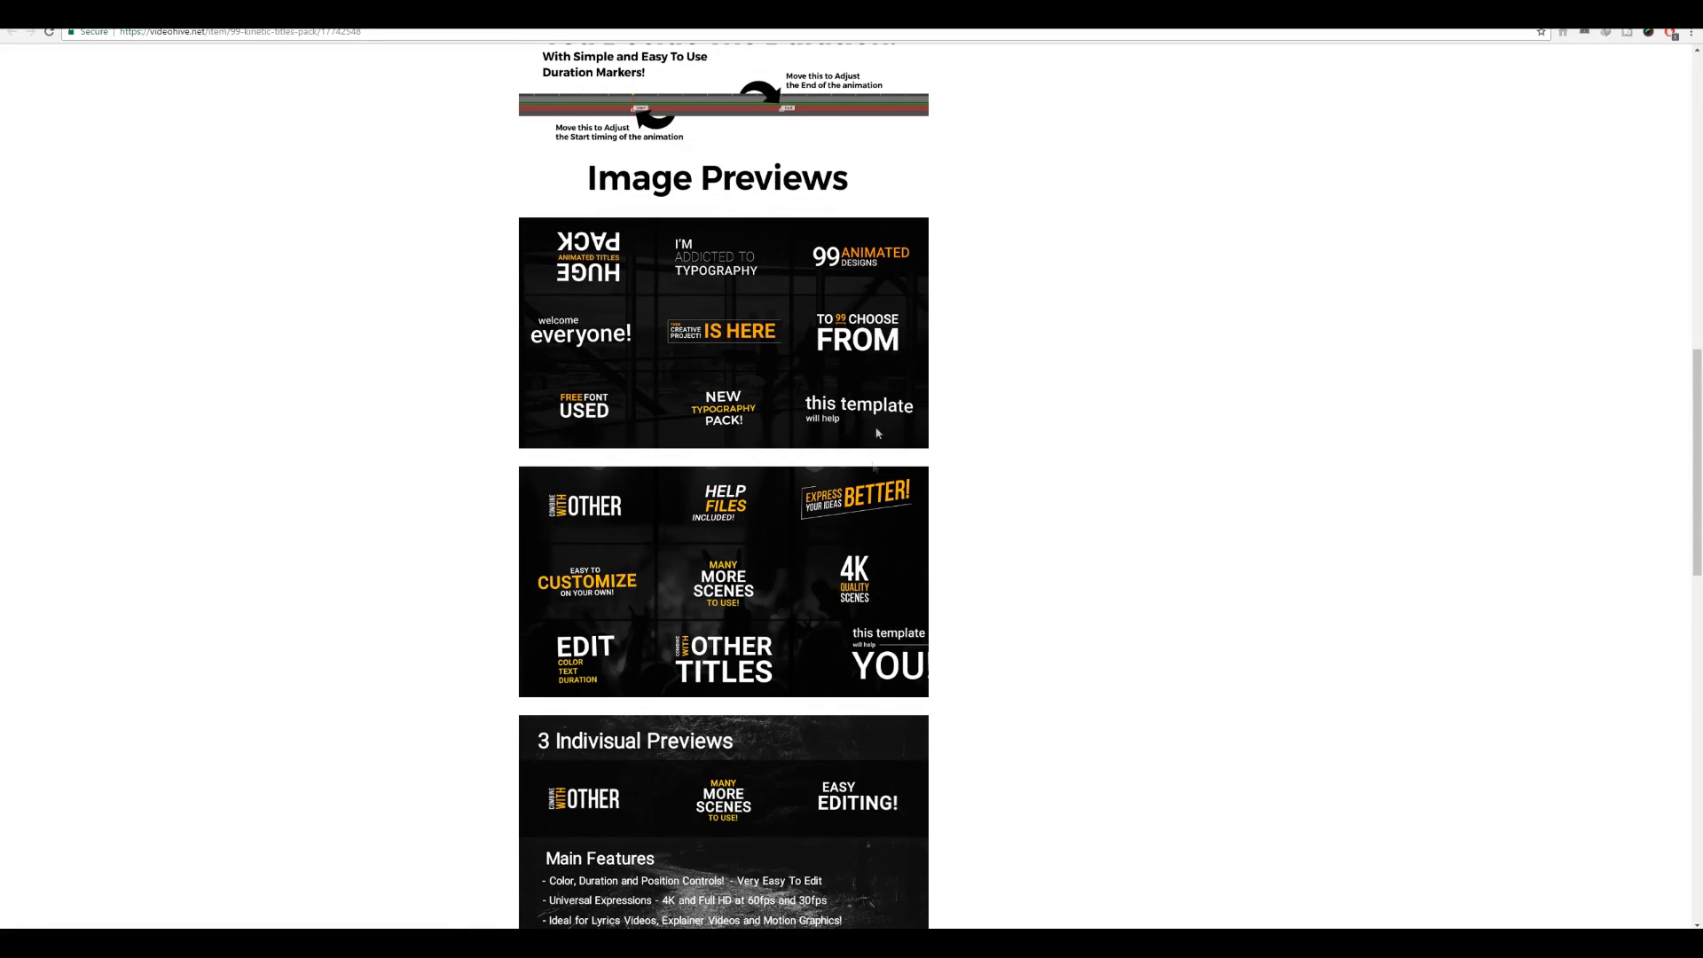